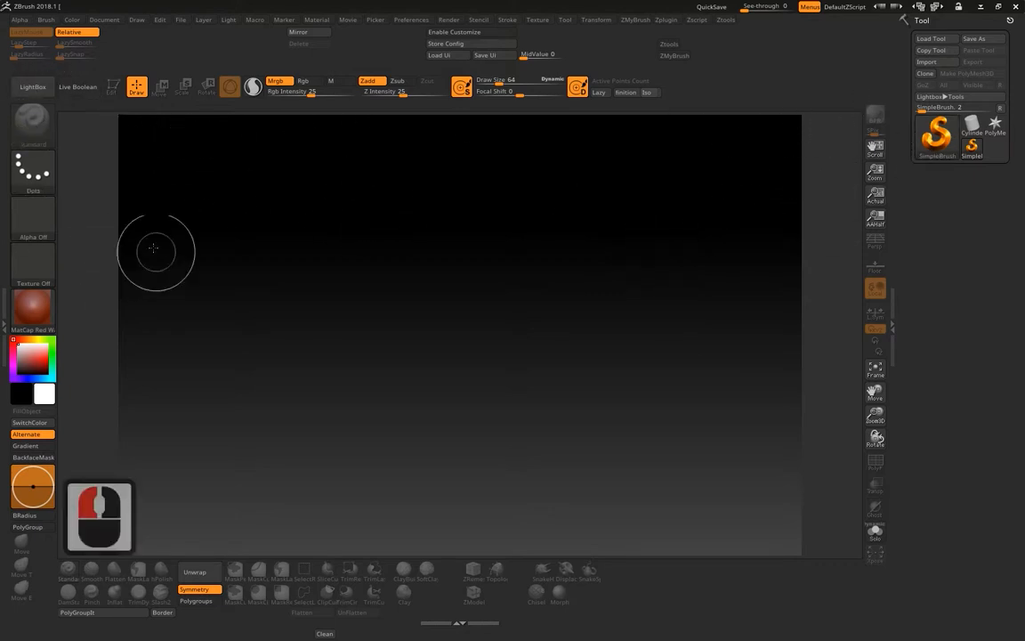
Browse the brush folders in LightBox's Brush category.
{"action": "left_click", "coordinate": [52, 87]}
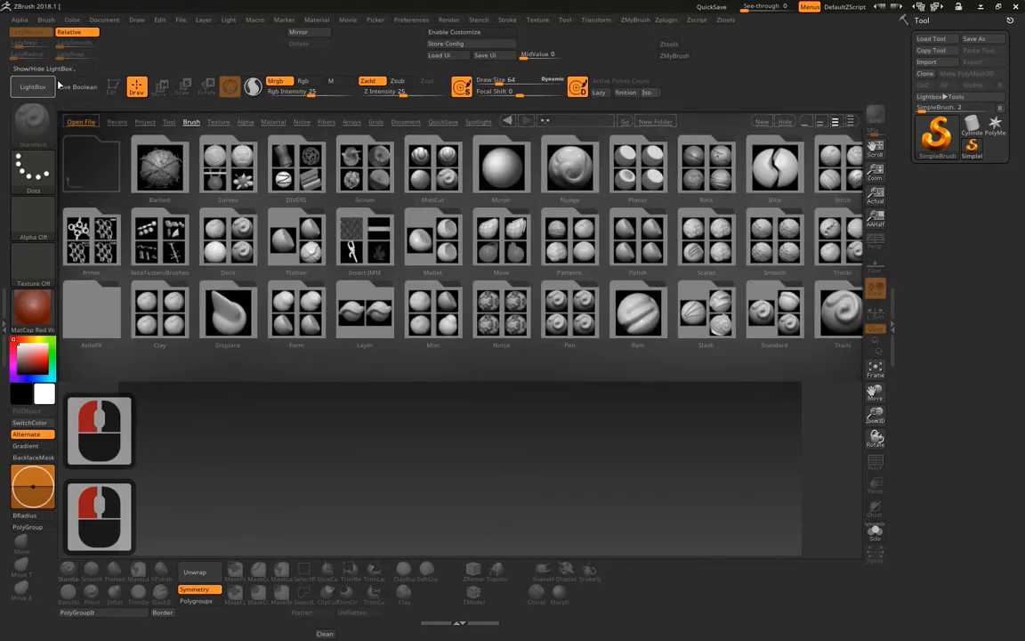
{"action": "left_click", "coordinate": [191, 121]}
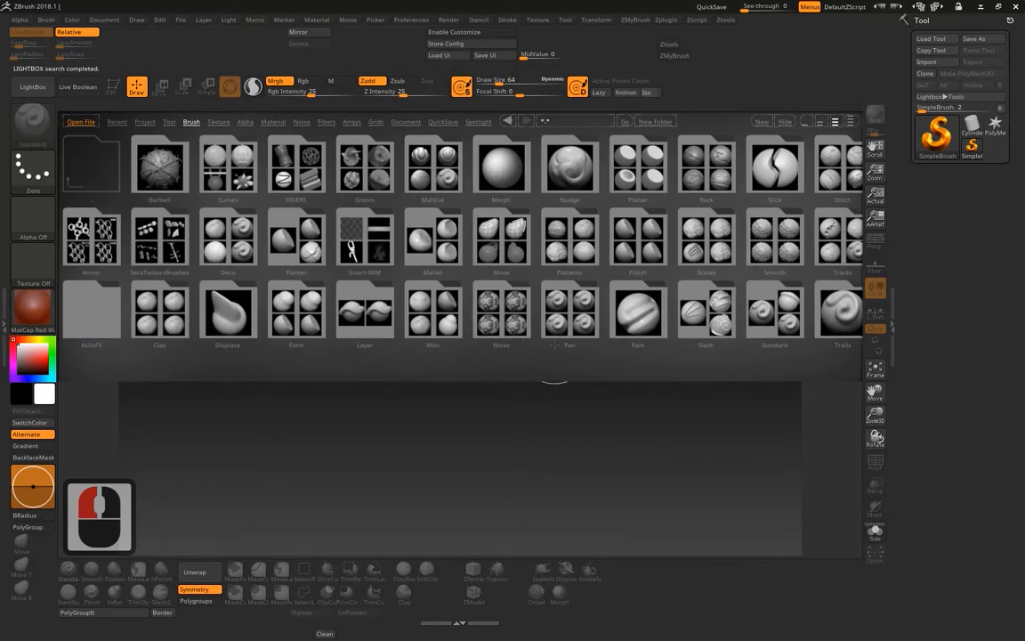
{"action": "mouse_move", "coordinate": [553, 345]}
{"action": "left_mouse_down"}
{"action": "mouse_move", "coordinate": [552, 354]}
{"action": "mouse_move", "coordinate": [408, 332]}
{"action": "mouse_move", "coordinate": [333, 334]}
{"action": "left_mouse_up"}
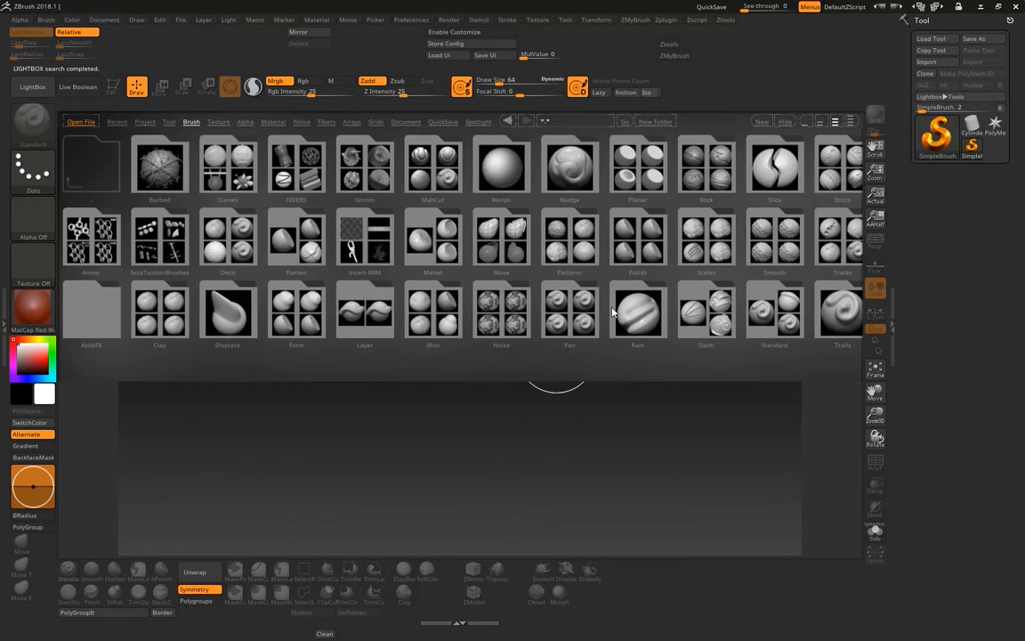
{"action": "left_click", "coordinate": [540, 165]}
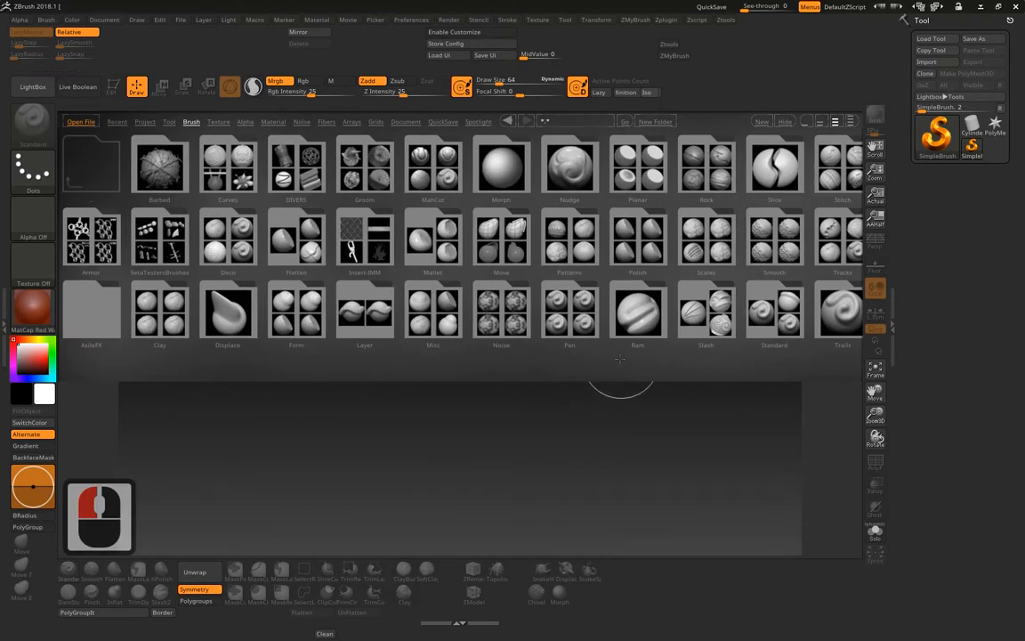
{"action": "mouse_move", "coordinate": [619, 358]}
{"action": "left_mouse_down"}
{"action": "mouse_move", "coordinate": [448, 343]}
{"action": "mouse_move", "coordinate": [623, 339]}
{"action": "mouse_move", "coordinate": [418, 345]}
{"action": "mouse_move", "coordinate": [623, 342]}
{"action": "left_mouse_up"}
{"action": "left_click", "coordinate": [623, 339]}
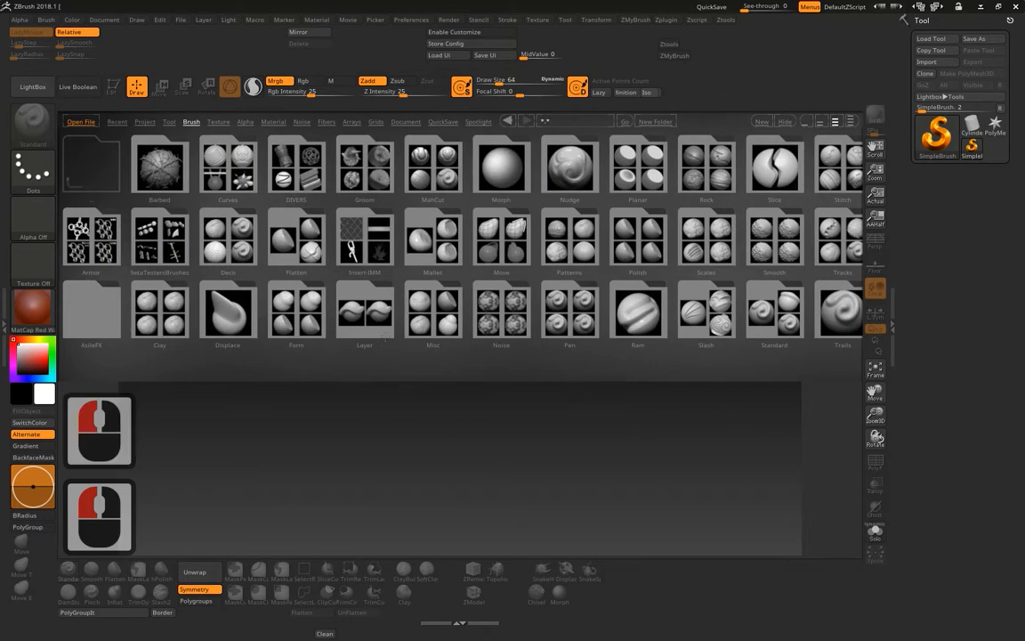
{"action": "mouse_move", "coordinate": [550, 352]}
{"action": "left_mouse_down"}
{"action": "mouse_move", "coordinate": [418, 345]}
{"action": "mouse_move", "coordinate": [604, 343]}
{"action": "left_mouse_up"}
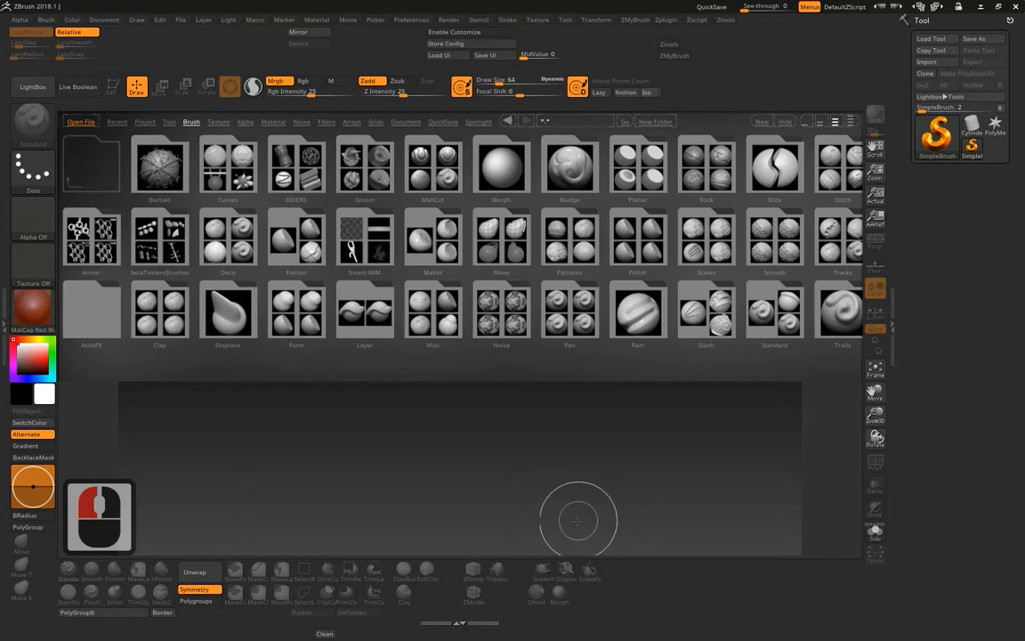
Switch to File Explorer, open the ZBrushes folder inside Pixologic's ZBrush 2018 folder, and look through its brush subfolders.
{"action": "key", "text": "super"}
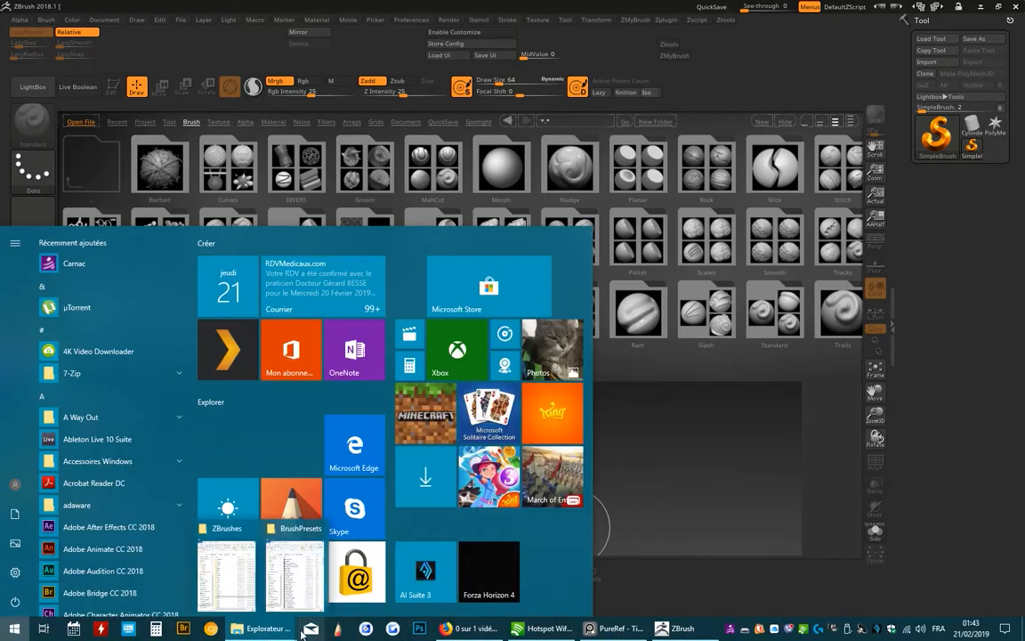
{"action": "left_click", "coordinate": [226, 570]}
{"action": "left_click_drag", "start_coordinate": [366, 34], "coordinate": [516, 44]}
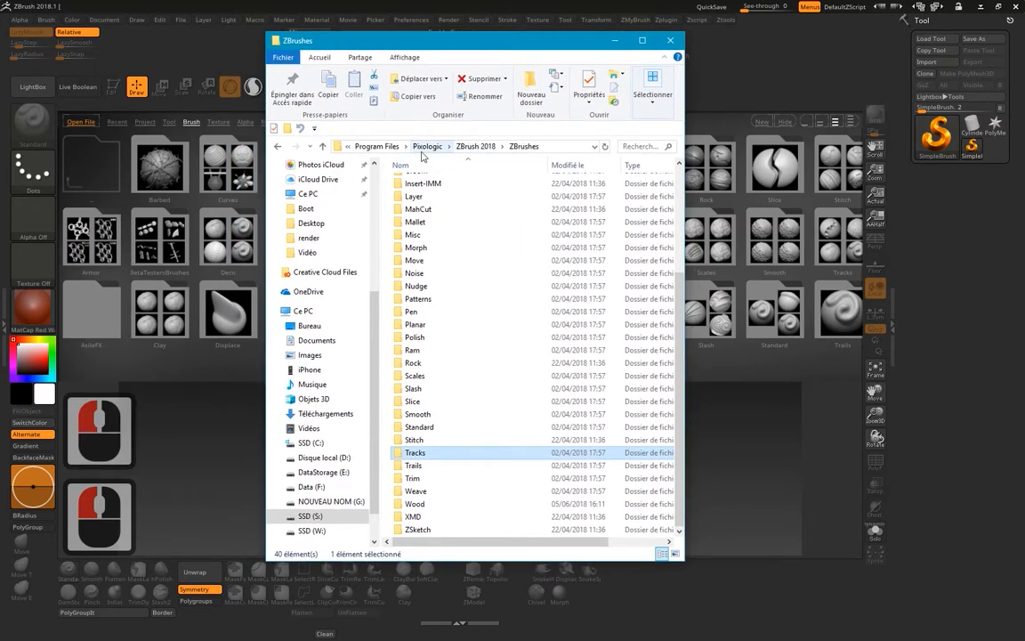
{"action": "left_click", "coordinate": [523, 147]}
{"action": "left_click", "coordinate": [475, 146]}
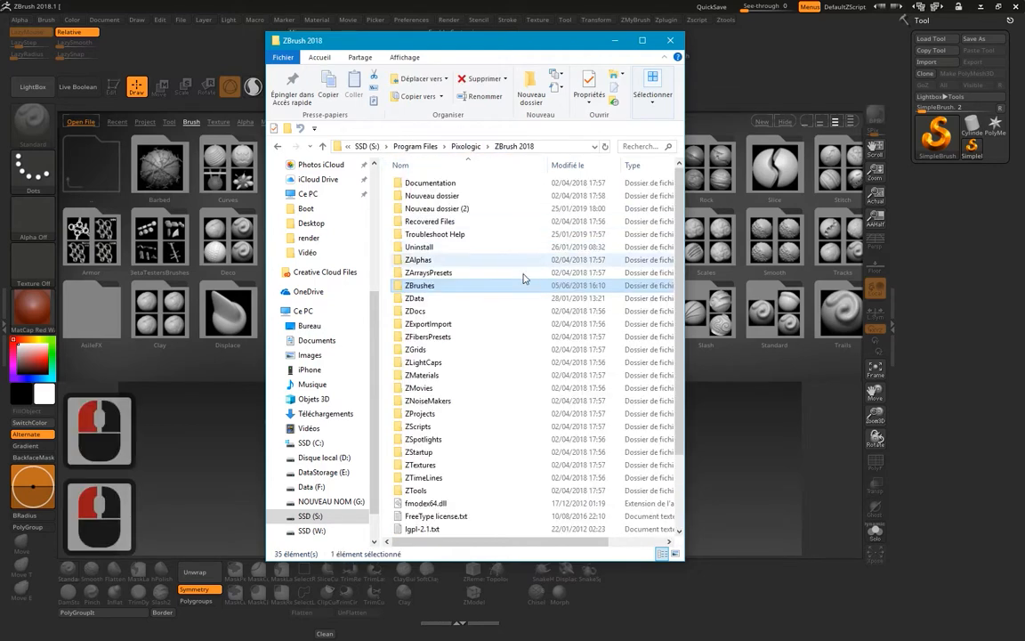
{"action": "double_click", "coordinate": [414, 286]}
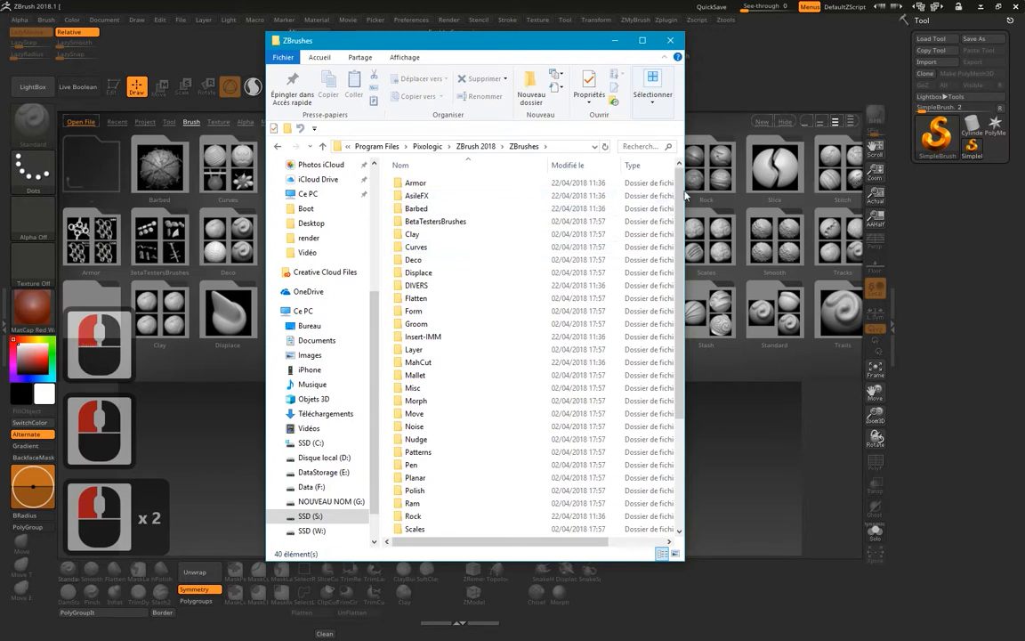
{"action": "mouse_move", "coordinate": [680, 191]}
{"action": "left_mouse_down"}
{"action": "mouse_move", "coordinate": [669, 320]}
{"action": "mouse_move", "coordinate": [669, 185]}
{"action": "mouse_move", "coordinate": [695, 318]}
{"action": "mouse_move", "coordinate": [692, 287]}
{"action": "mouse_move", "coordinate": [680, 336]}
{"action": "mouse_move", "coordinate": [670, 206]}
{"action": "left_mouse_up"}
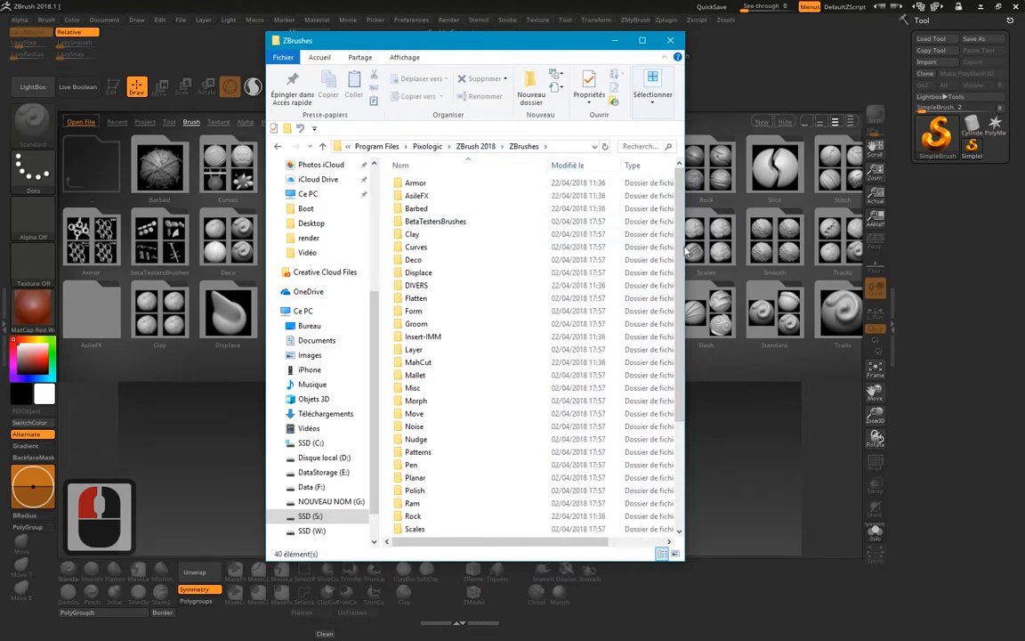
{"action": "left_click", "coordinate": [678, 212]}
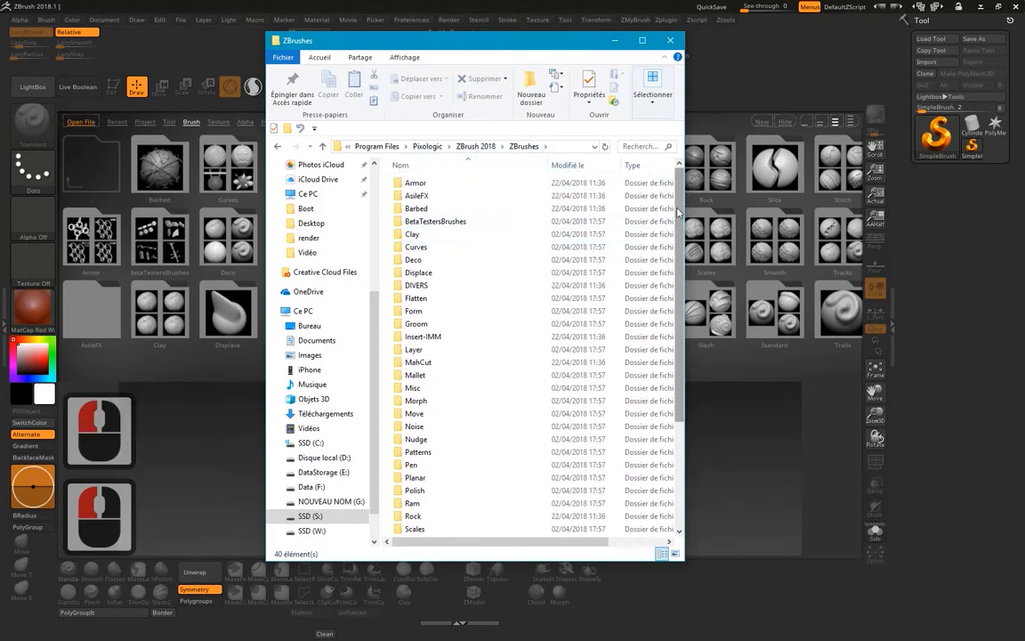
{"action": "mouse_move", "coordinate": [678, 212]}
{"action": "left_mouse_down"}
{"action": "mouse_move", "coordinate": [687, 233]}
{"action": "mouse_move", "coordinate": [683, 211]}
{"action": "left_mouse_up"}
Bring up the BrushPresets folder window and arrange it beside the ZBrushes folder window.
{"action": "left_click_drag", "start_coordinate": [478, 41], "coordinate": [330, 53]}
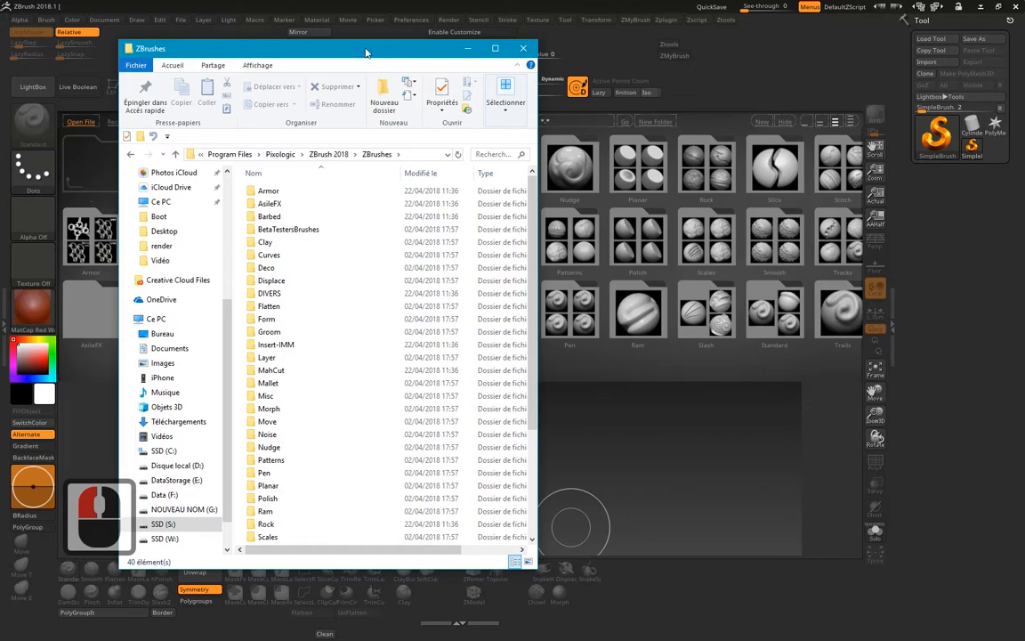
{"action": "left_click_drag", "start_coordinate": [369, 43], "coordinate": [445, 71]}
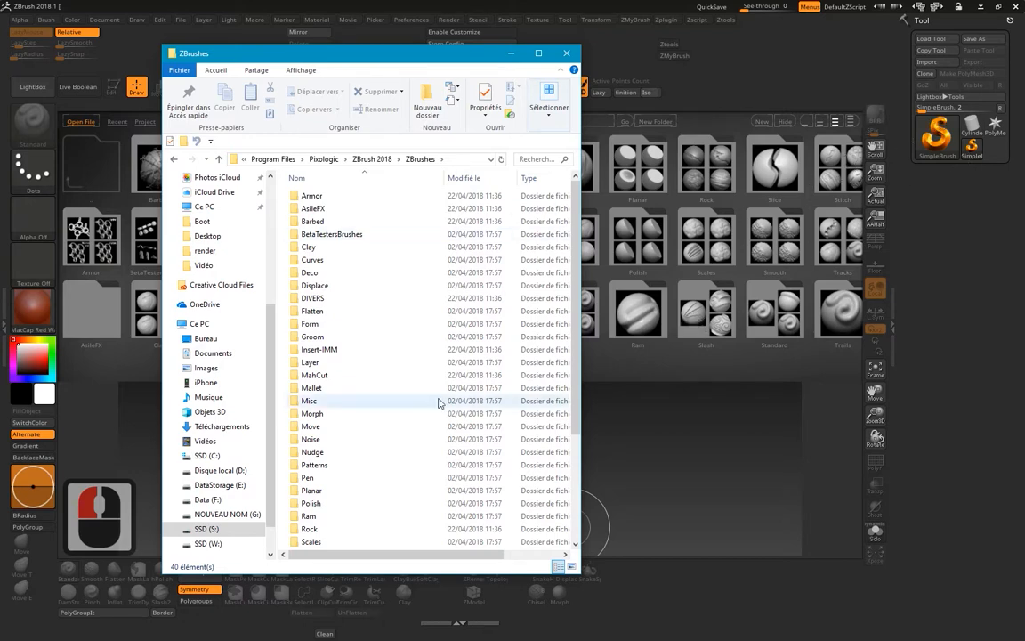
{"action": "key", "text": "super"}
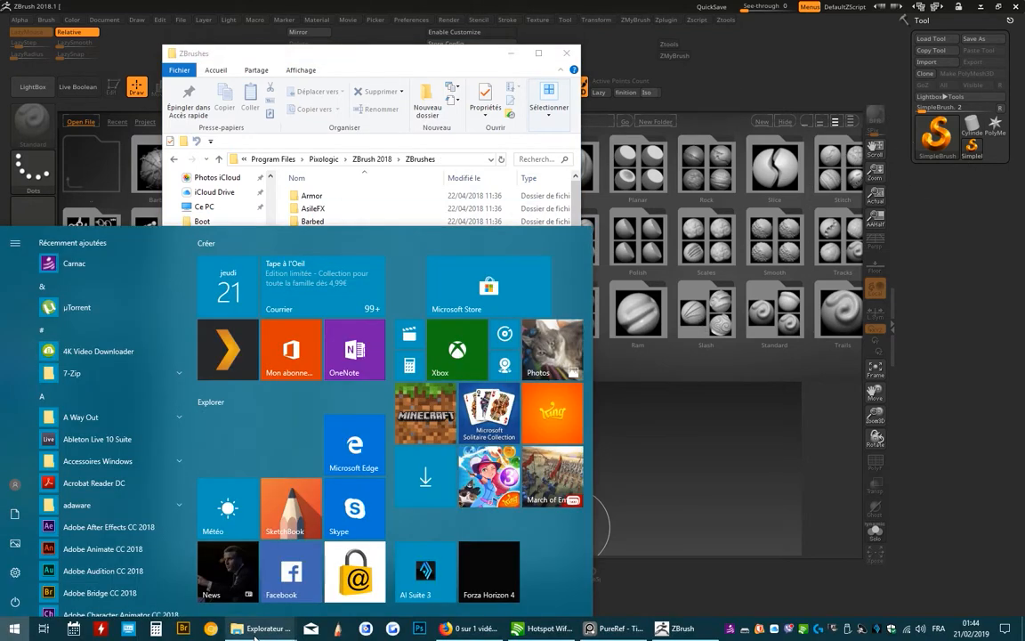
{"action": "mouse_move", "coordinate": [255, 631]}
{"action": "left_click", "coordinate": [292, 585]}
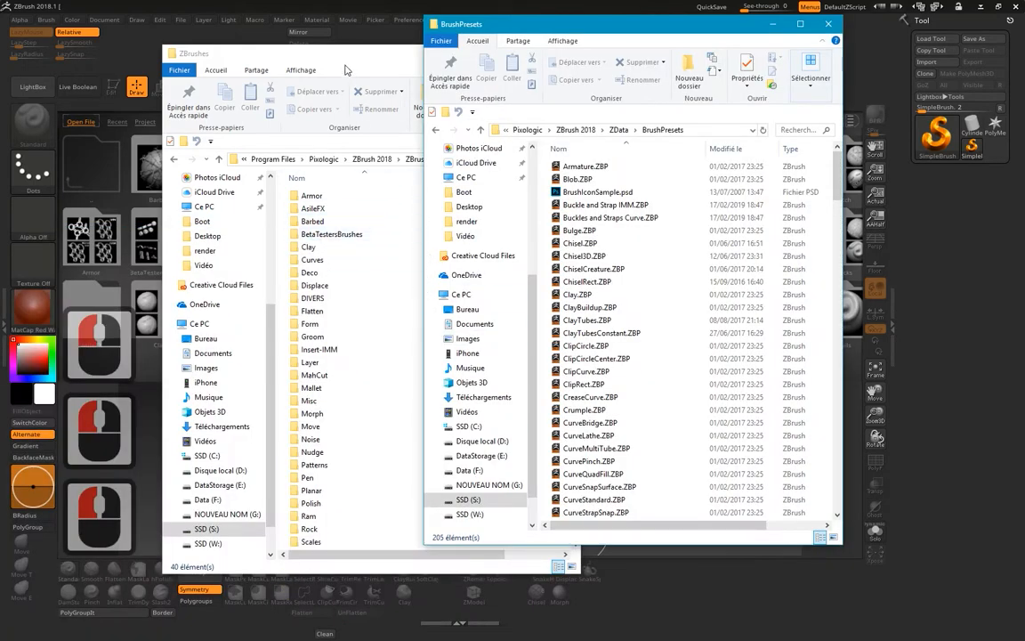
{"action": "left_click_drag", "start_coordinate": [311, 54], "coordinate": [255, 31]}
Open the Curves folder within ZBrushes and copy the CurveEditable.ZBP brush file.
{"action": "left_click", "coordinate": [255, 237]}
{"action": "double_click", "coordinate": [254, 240]}
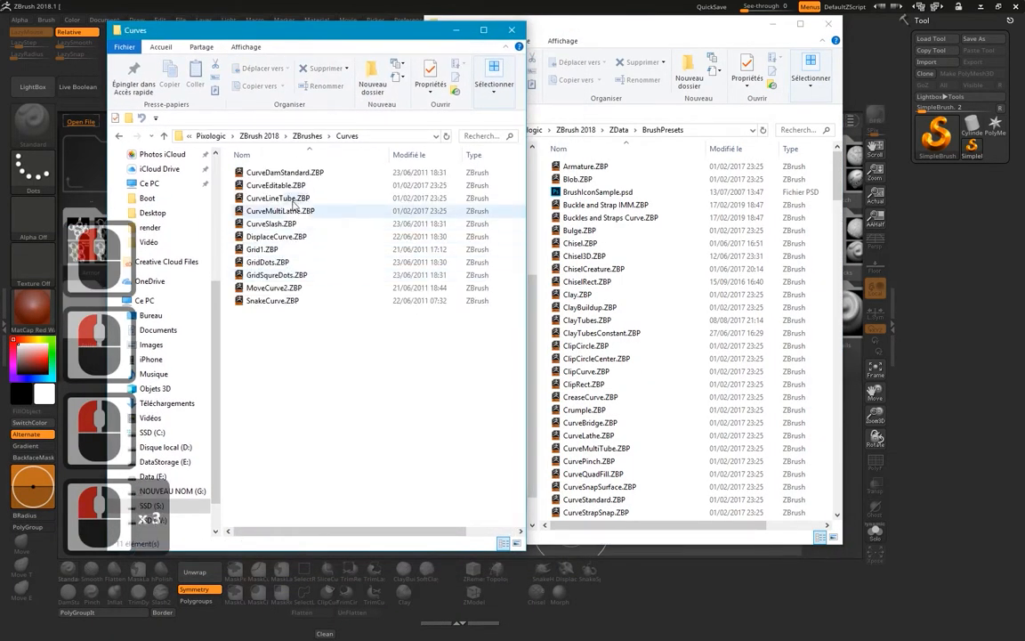
{"action": "left_click", "coordinate": [278, 197]}
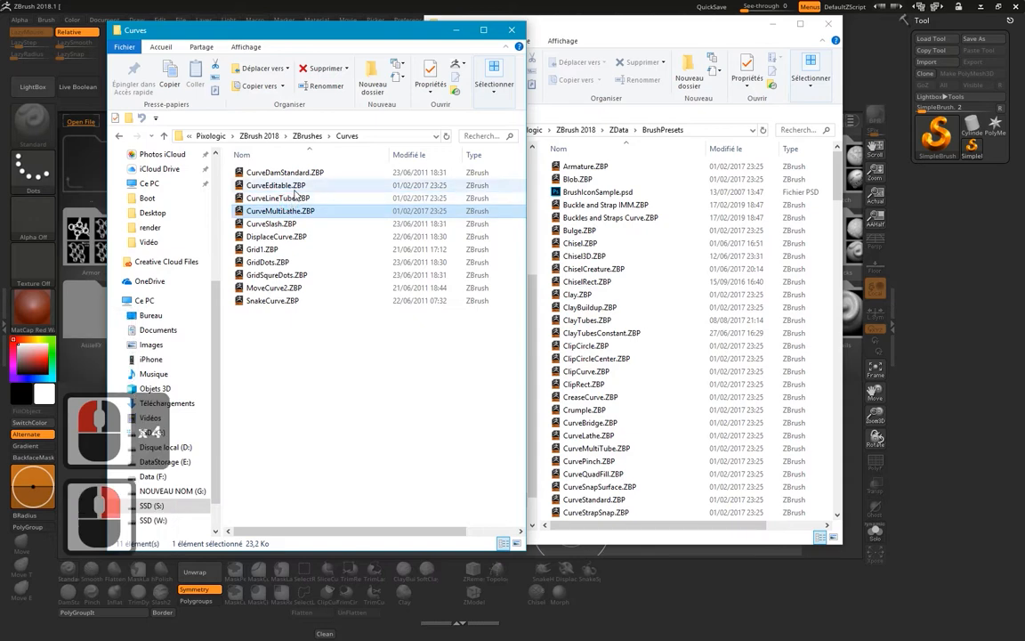
{"action": "right_click", "coordinate": [287, 186]}
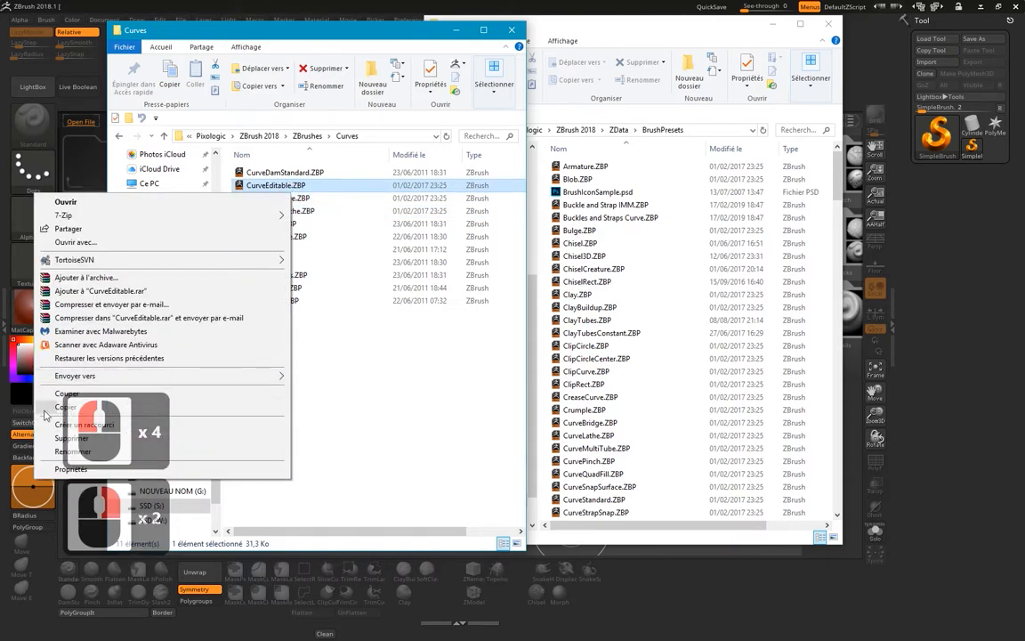
{"action": "left_click", "coordinate": [92, 407]}
Move the BrushPresets window clear of the Curves window and navigate from ZBrush 2018 through ZData back to BrushPresets.
{"action": "mouse_move", "coordinate": [627, 25]}
{"action": "left_mouse_down"}
{"action": "mouse_move", "coordinate": [801, 31]}
{"action": "mouse_move", "coordinate": [728, 28]}
{"action": "left_mouse_up"}
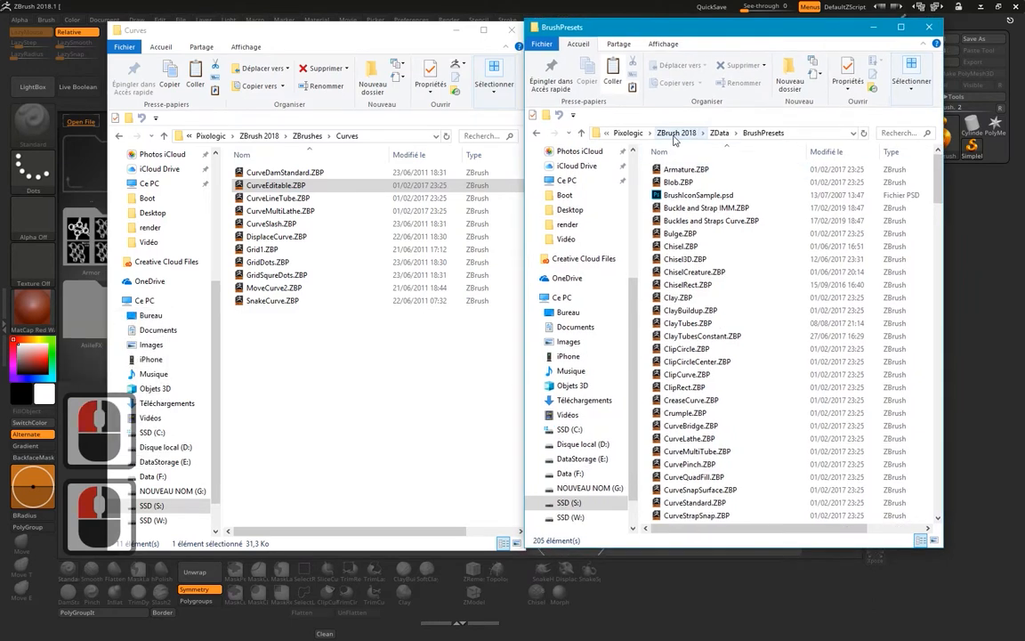
{"action": "left_click", "coordinate": [674, 134]}
{"action": "double_click", "coordinate": [702, 294]}
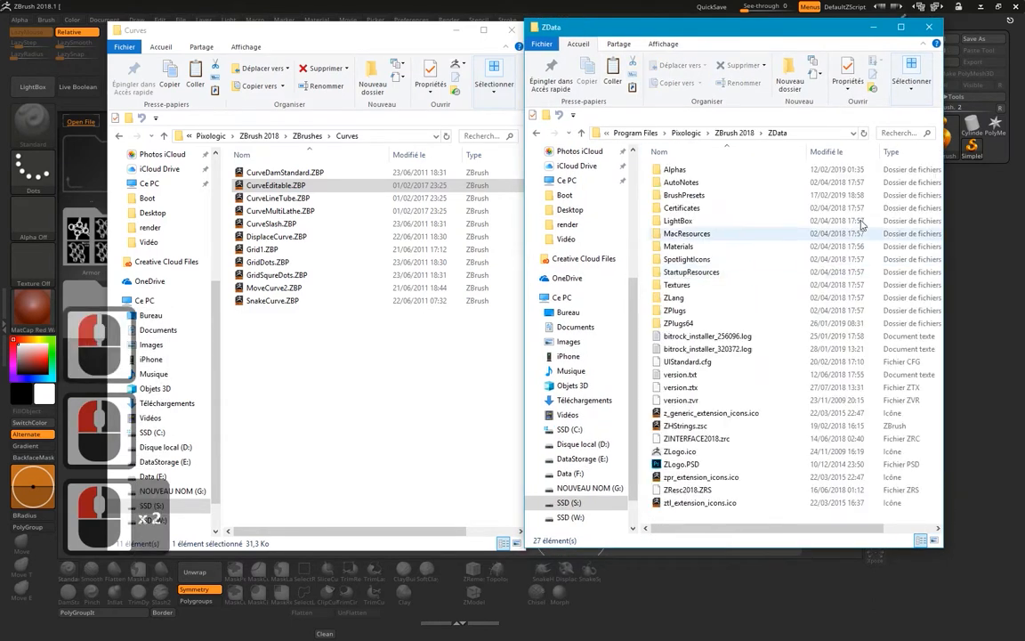
{"action": "double_click", "coordinate": [685, 196]}
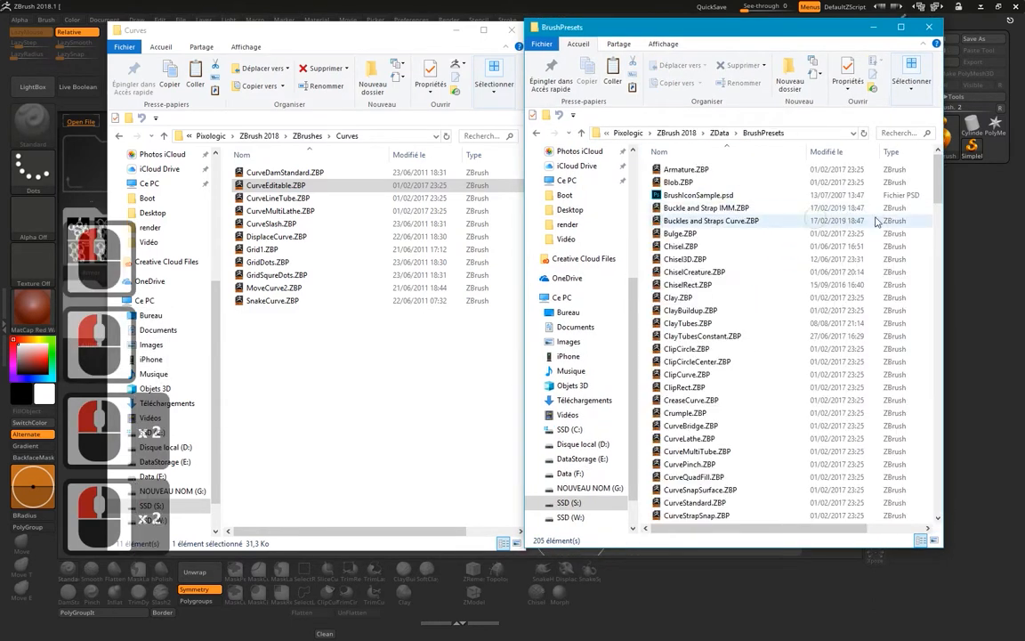
{"action": "mouse_move", "coordinate": [681, 40]}
{"action": "left_mouse_down"}
{"action": "mouse_move", "coordinate": [753, 23]}
{"action": "mouse_move", "coordinate": [688, 45]}
{"action": "left_mouse_up"}
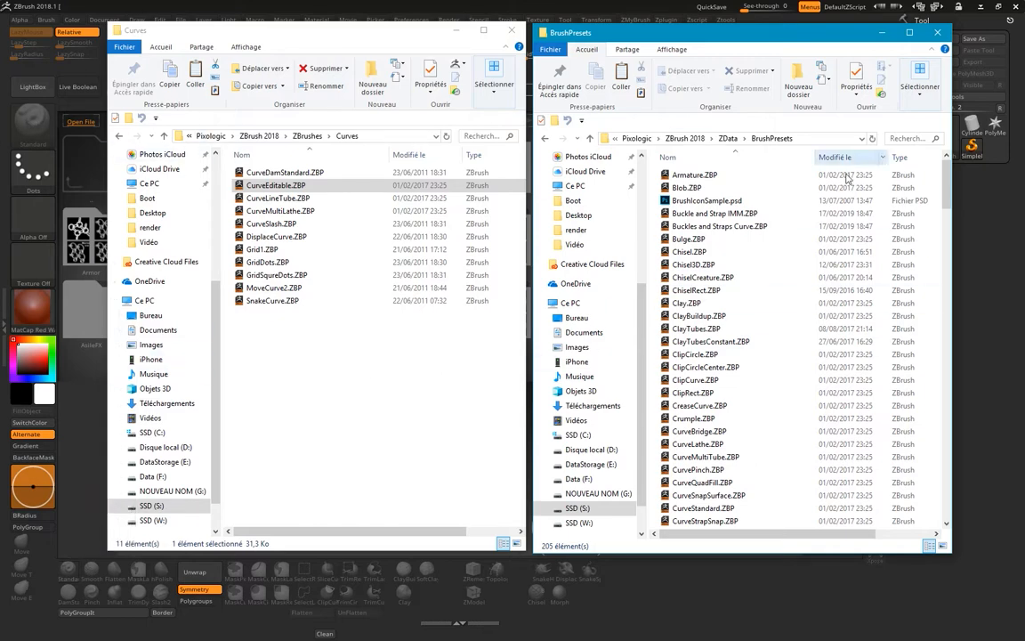
{"action": "left_click_drag", "start_coordinate": [948, 180], "coordinate": [946, 176]}
{"action": "left_click", "coordinate": [835, 140]}
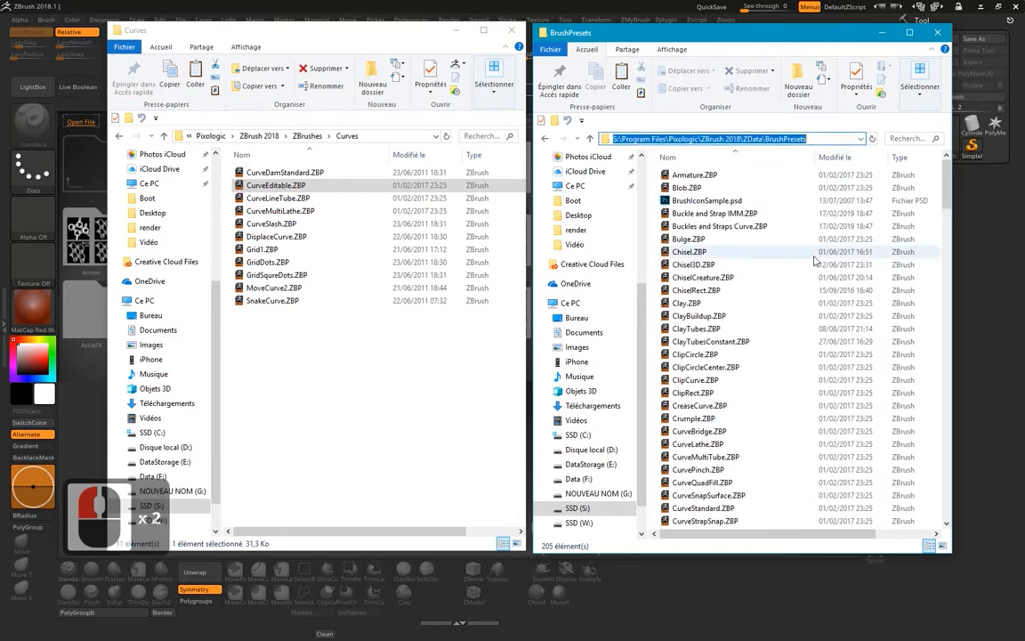
{"action": "right_click", "coordinate": [787, 289]}
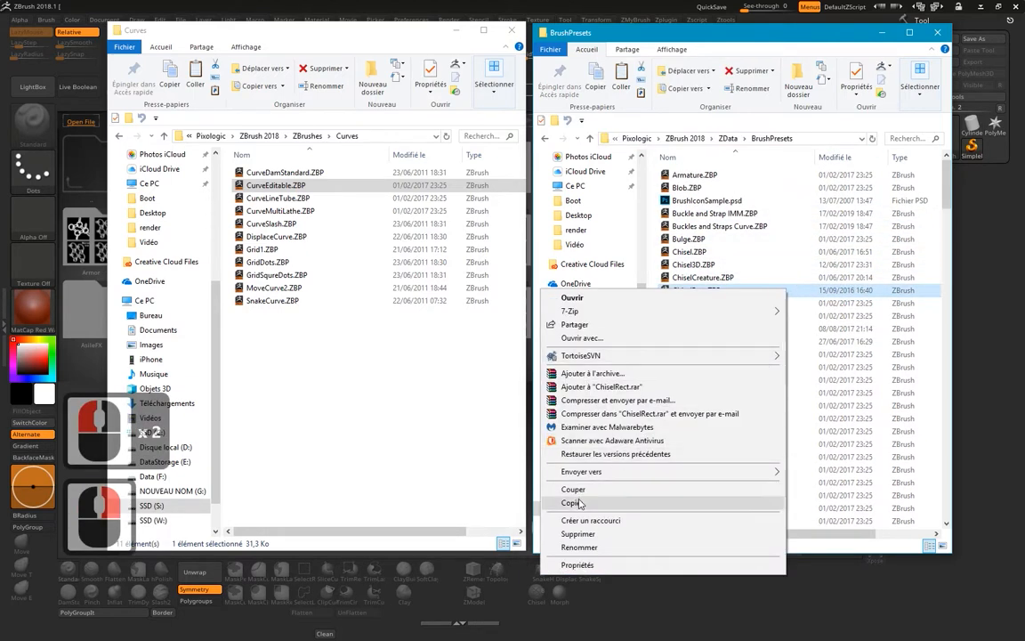
{"action": "left_click", "coordinate": [927, 385], "text": "ctrl"}
{"action": "right_click", "coordinate": [926, 385]}
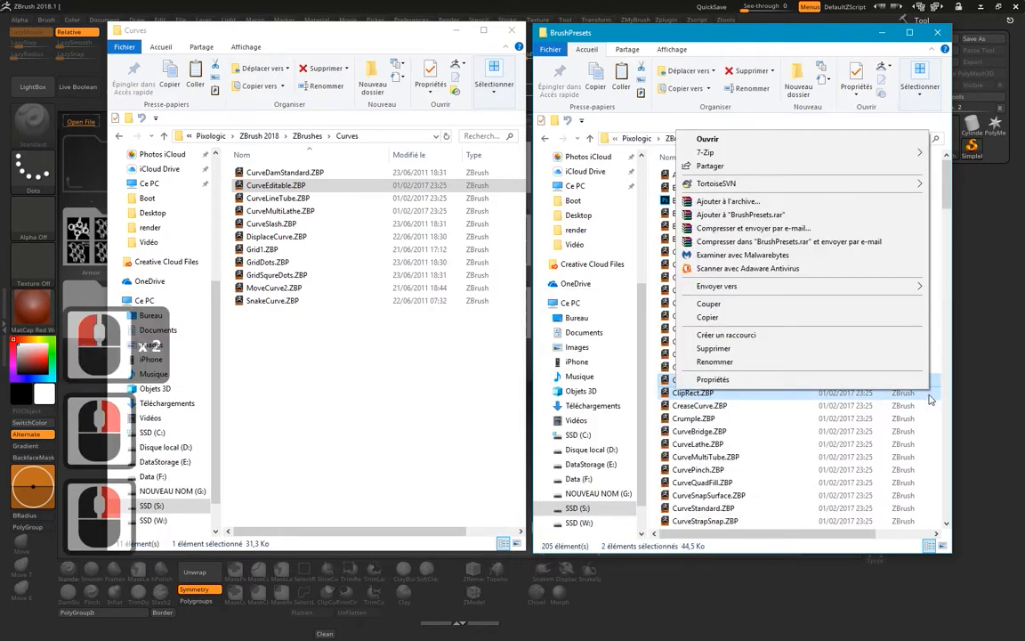
Copy CurveEditable.ZBP from the Curves folder, paste it into BrushPresets, and locate it in the file list.
{"action": "left_click", "coordinate": [289, 185]}
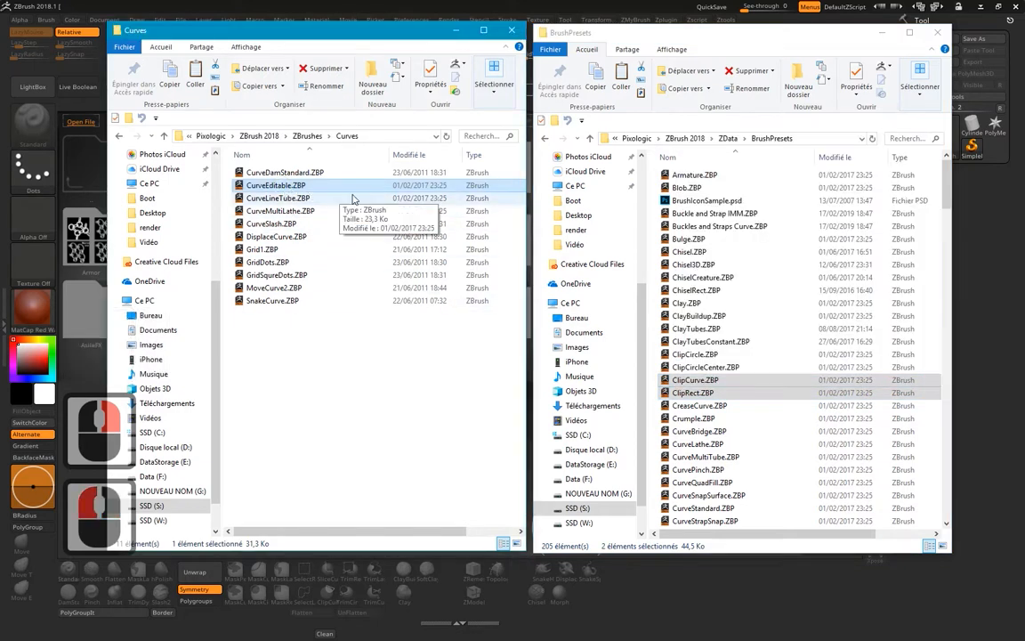
{"action": "key", "text": "ctrl+c"}
{"action": "left_click", "coordinate": [792, 265]}
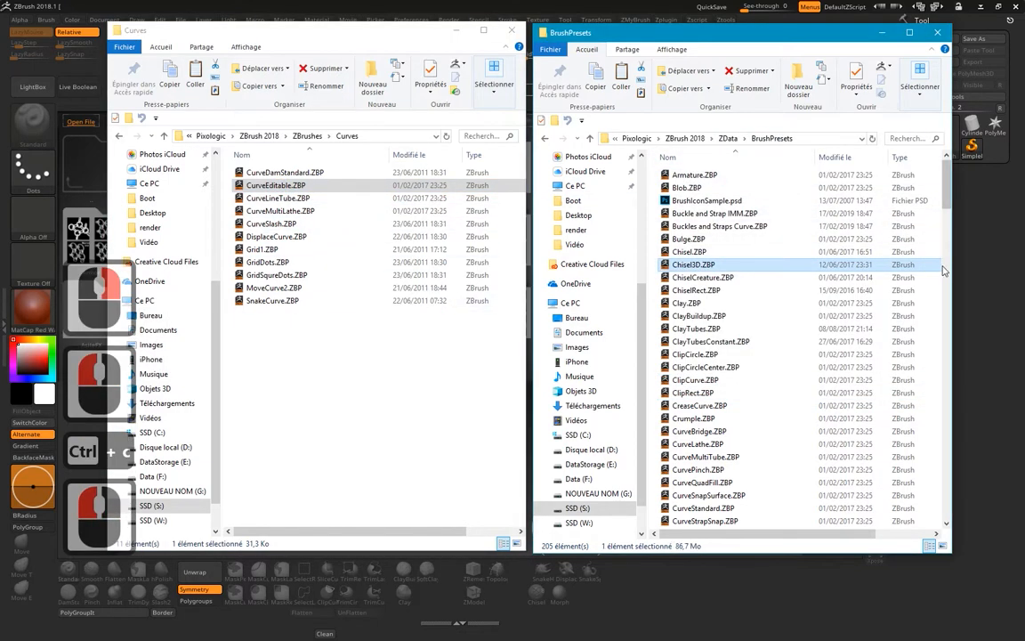
{"action": "key", "text": "ctrl+v"}
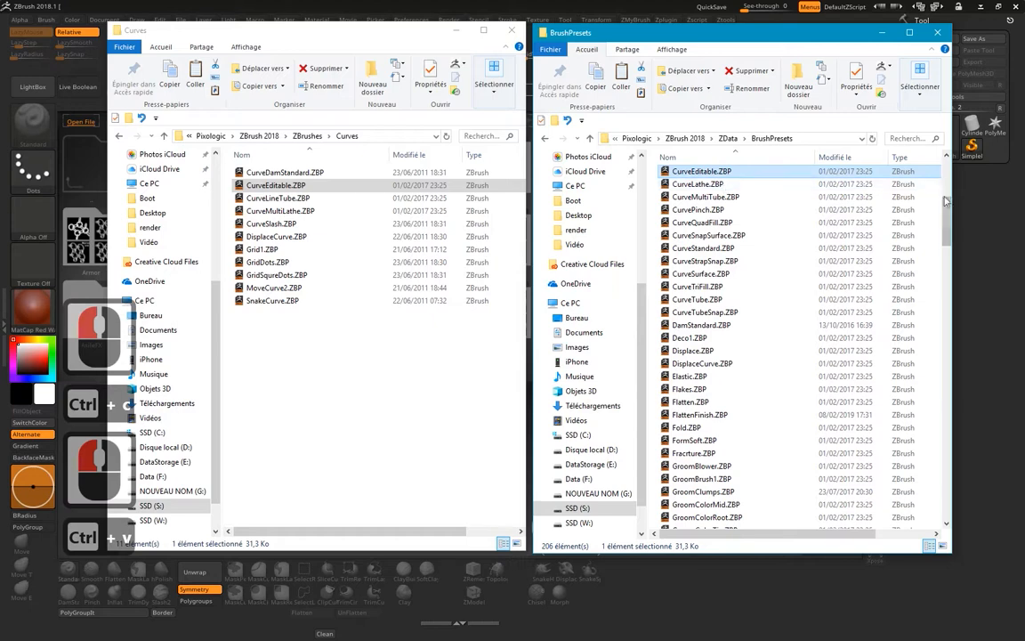
{"action": "left_click_drag", "start_coordinate": [950, 216], "coordinate": [952, 191]}
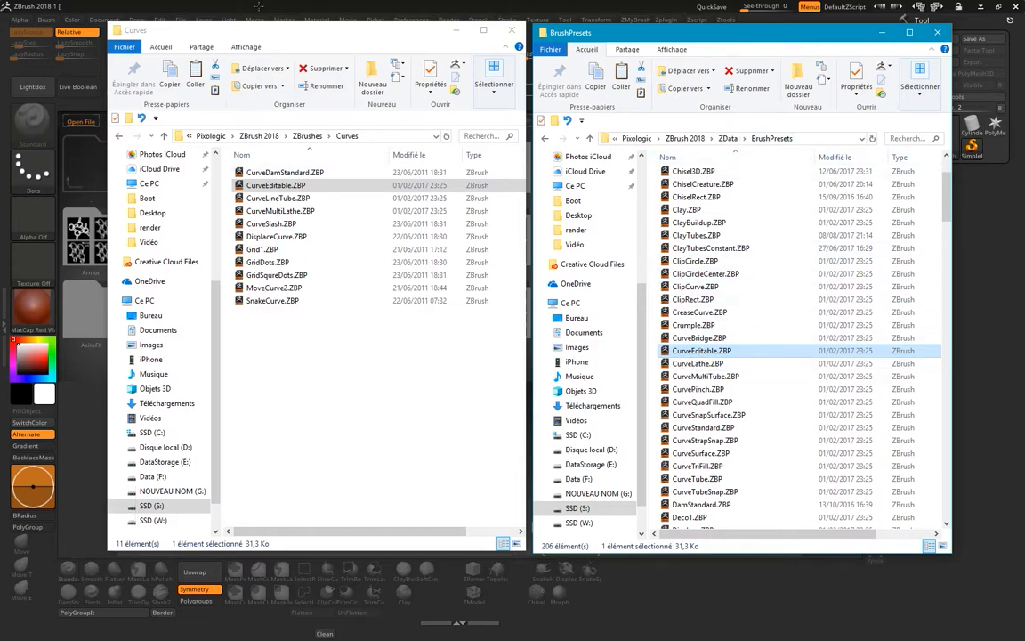
Minimize the BrushPresets and Curves folder windows and load the DynaWax128.ZPR project from the LightBox projects.
{"action": "left_click", "coordinate": [882, 33]}
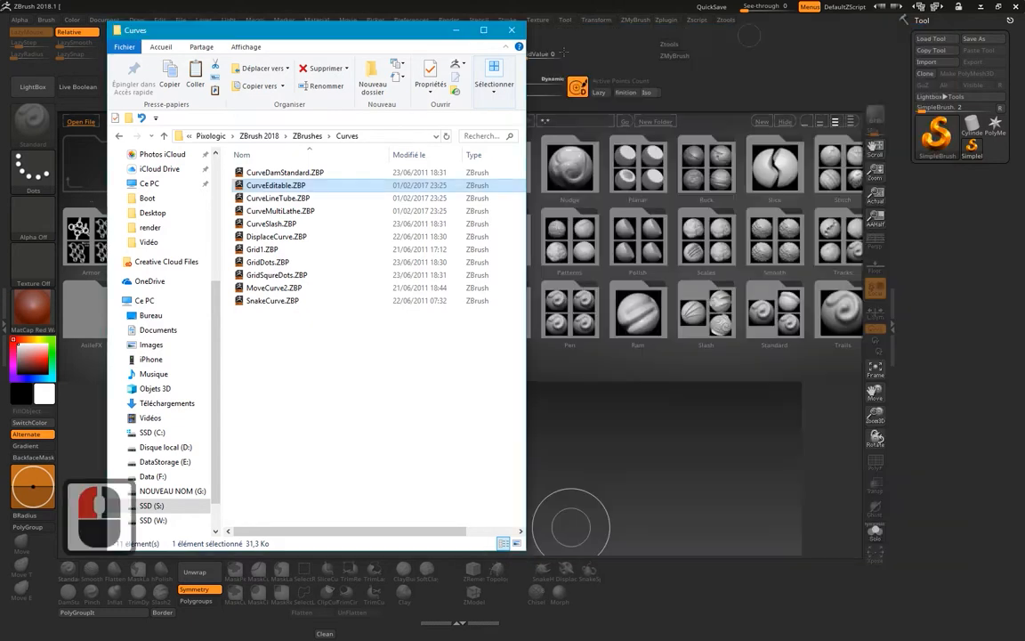
{"action": "left_click", "coordinate": [455, 32]}
{"action": "left_click", "coordinate": [170, 122]}
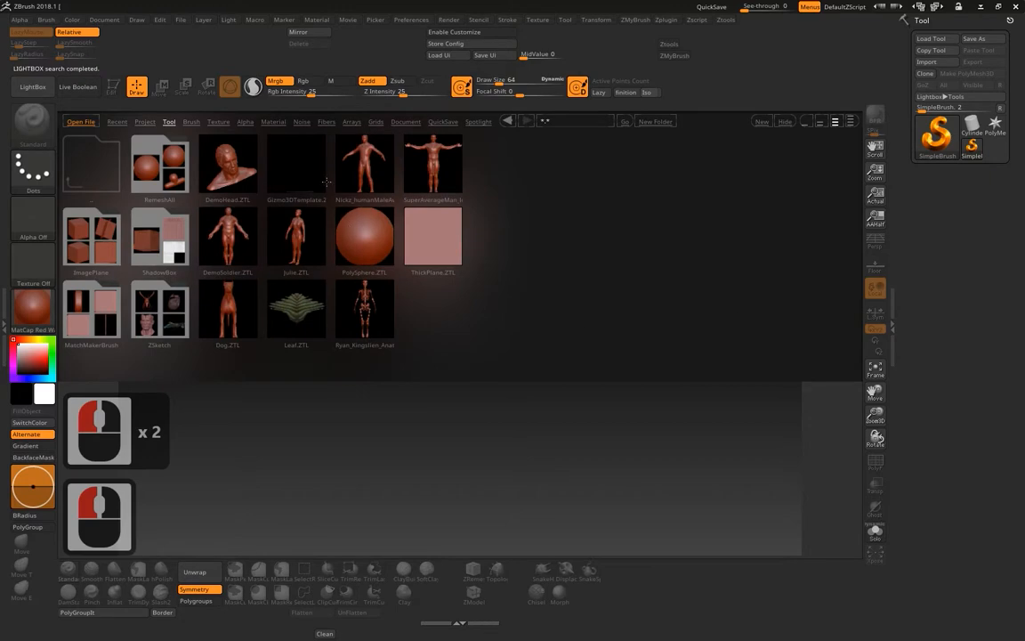
{"action": "left_click", "coordinate": [189, 122]}
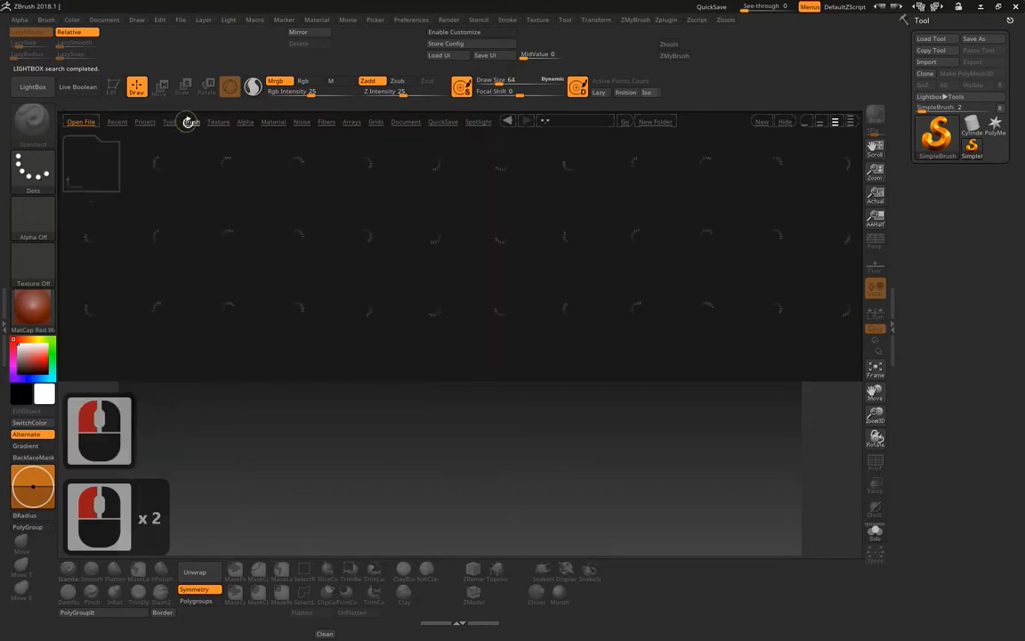
{"action": "left_click", "coordinate": [153, 123]}
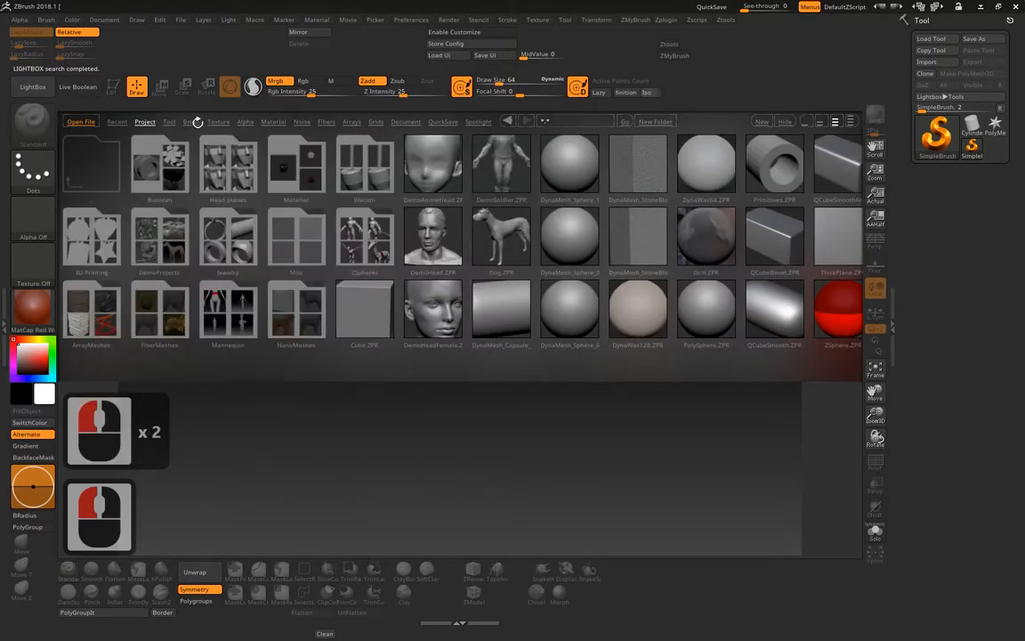
{"action": "left_click", "coordinate": [646, 312]}
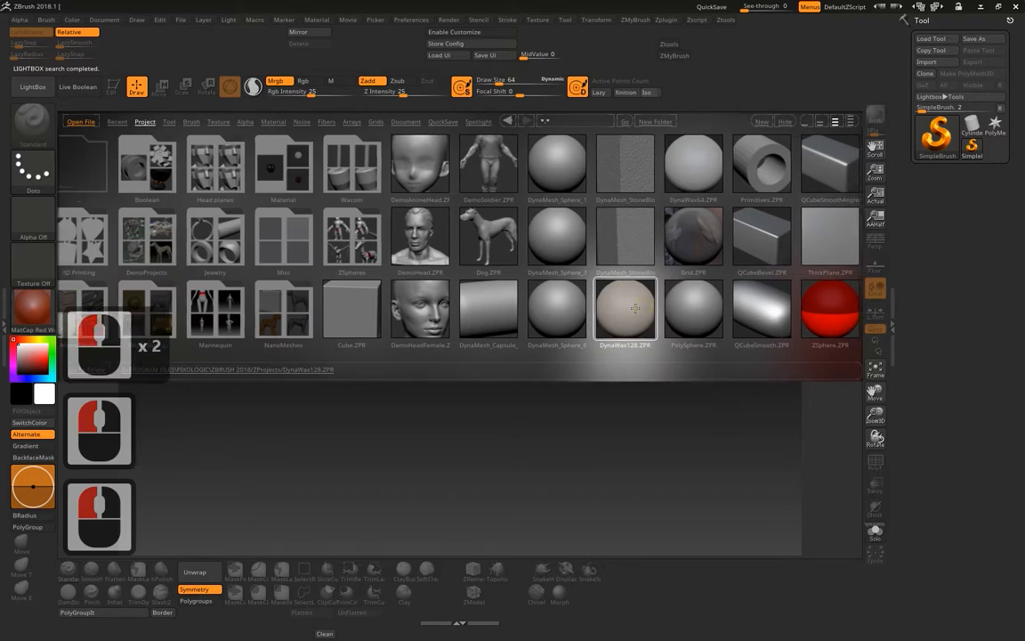
{"action": "double_click", "coordinate": [626, 316]}
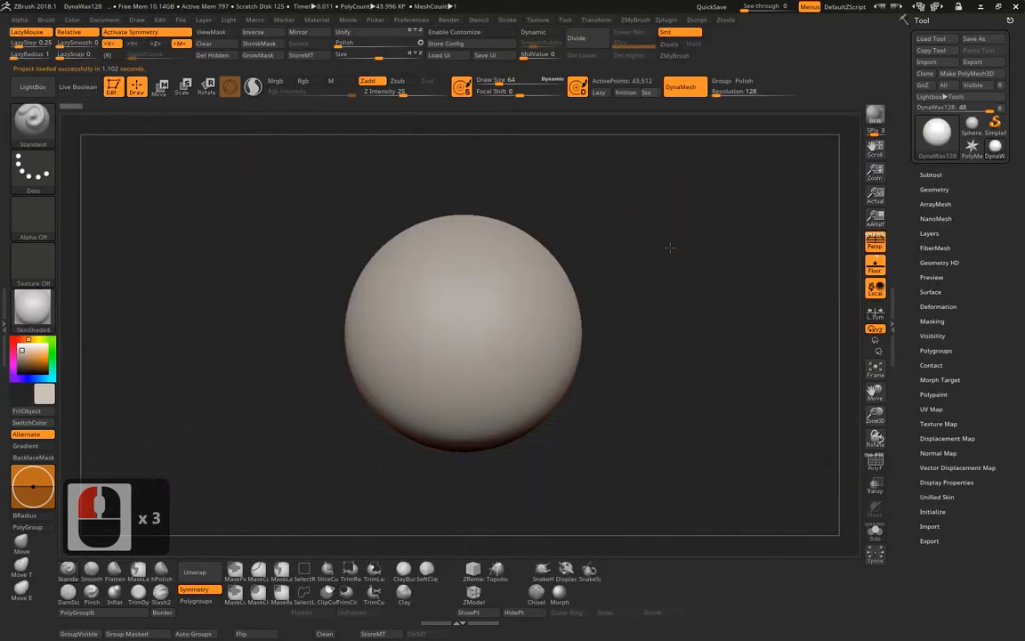
Look for CurveEditable among the sculpting brushes starting with C and compare with the file name in the Curves folder.
{"action": "left_click", "coordinate": [36, 129]}
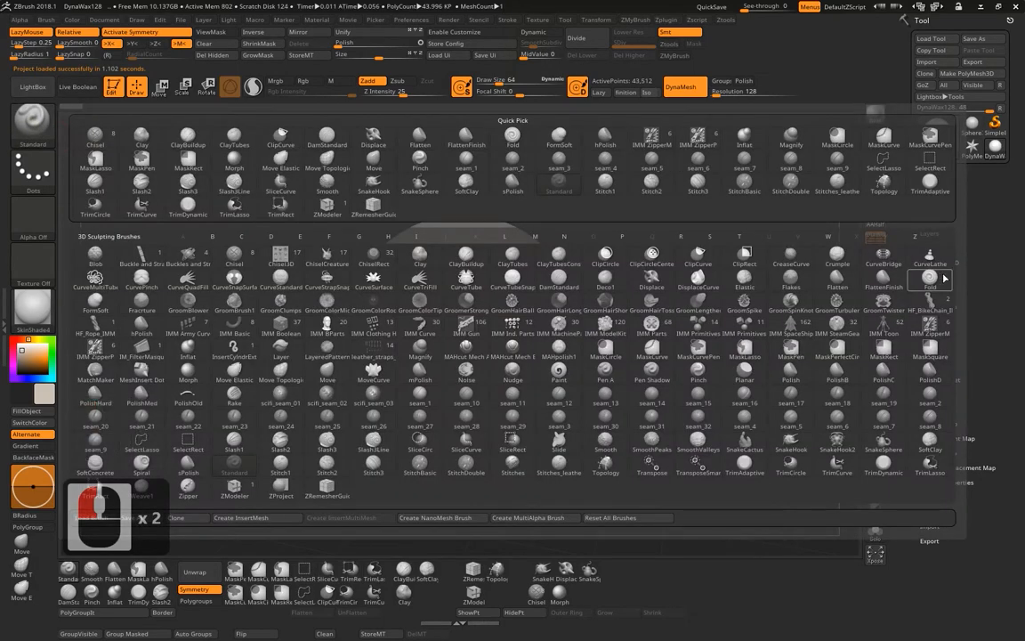
{"action": "key", "text": "c"}
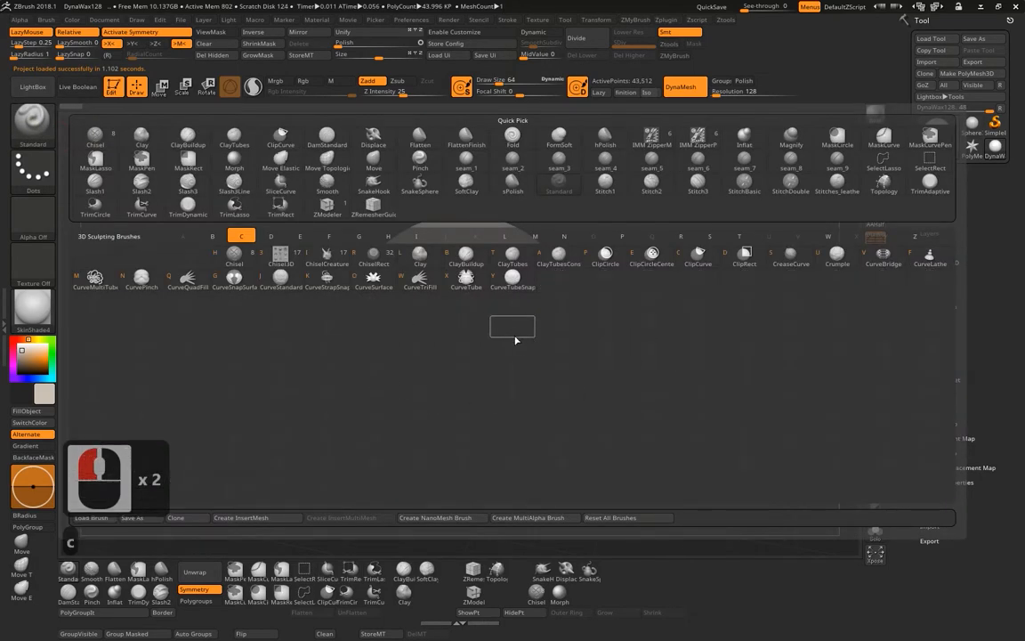
{"action": "key", "text": "super"}
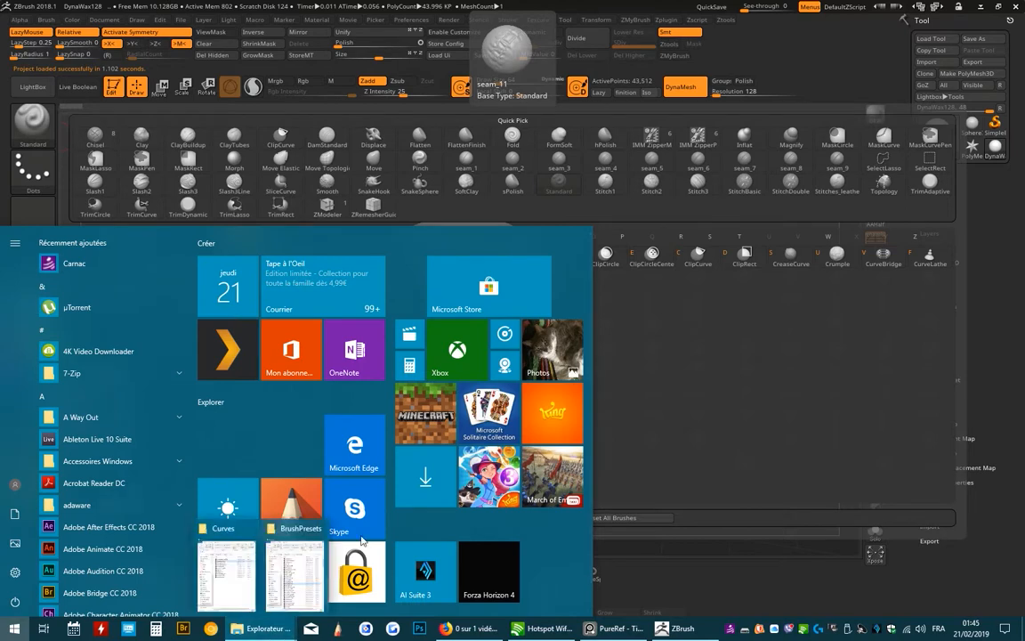
{"action": "left_click", "coordinate": [227, 566]}
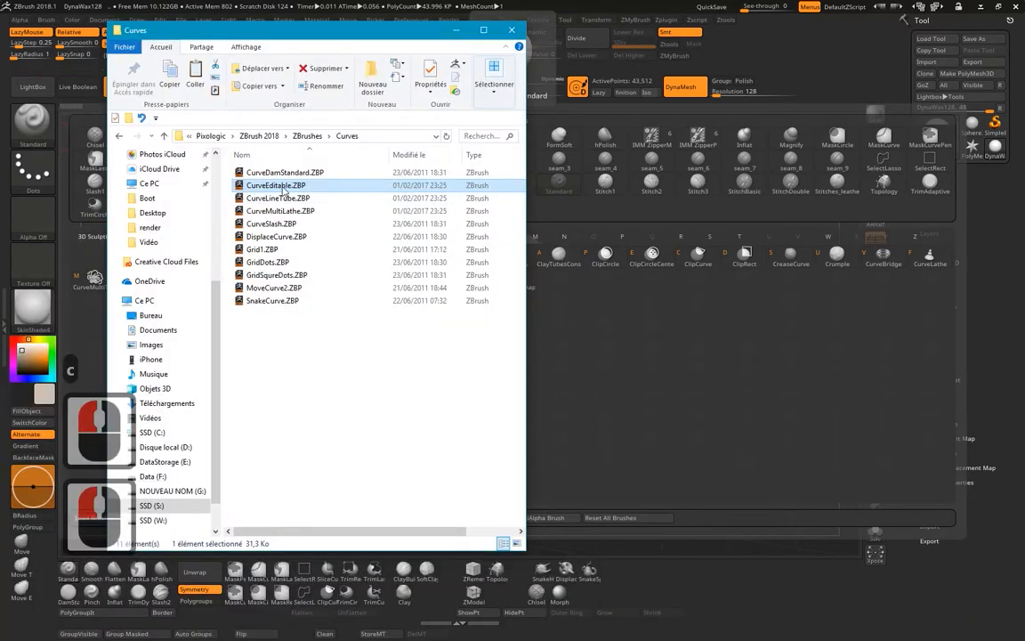
{"action": "left_click", "coordinate": [812, 336]}
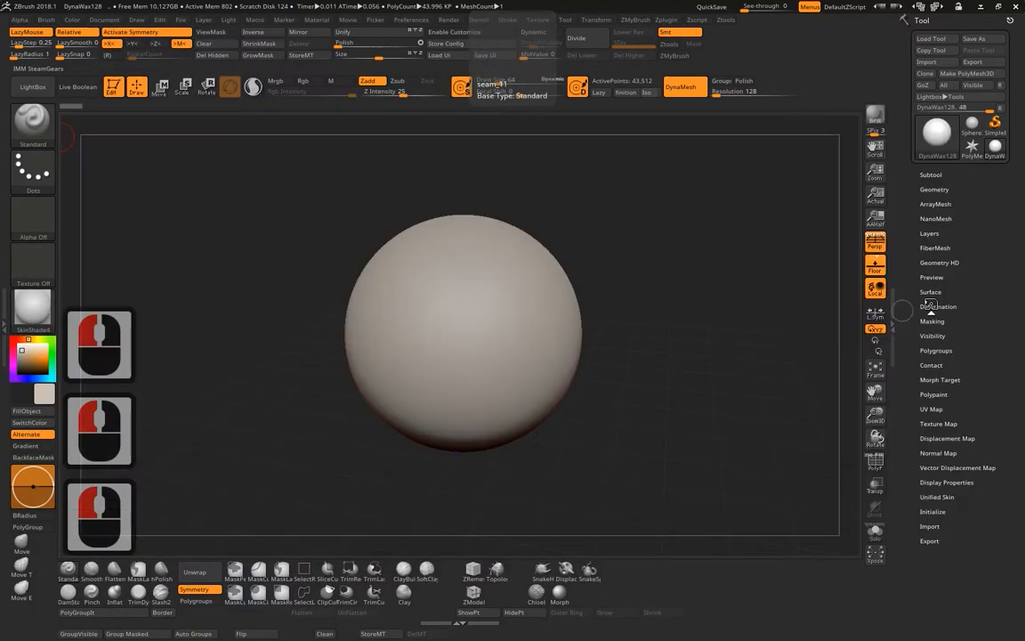
Reset all brushes and filter the brush list to the letter C to look for CurveEditable.
{"action": "left_click", "coordinate": [30, 133]}
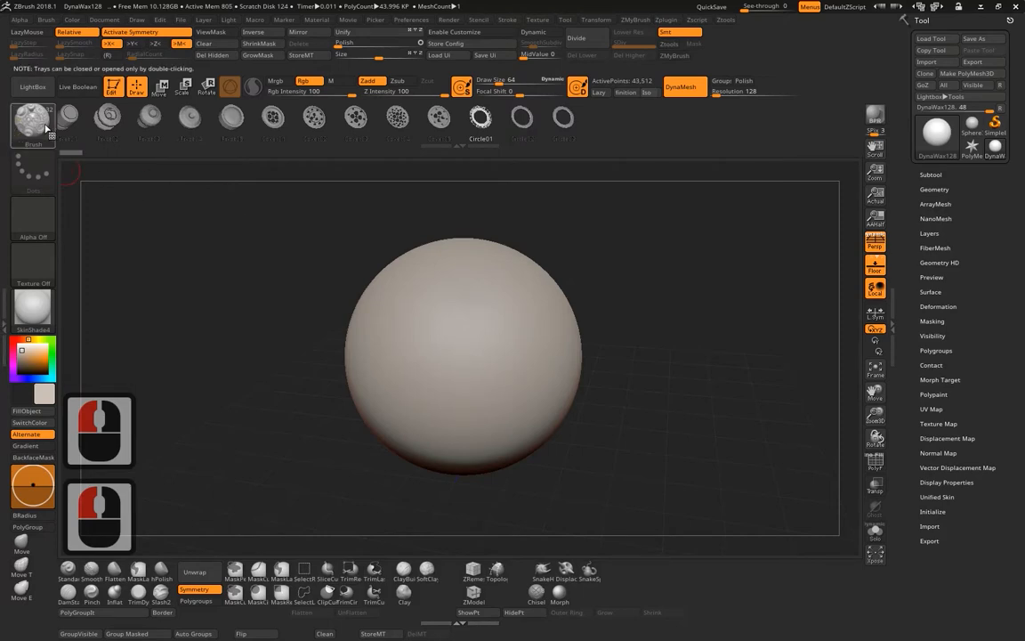
{"action": "double_click", "coordinate": [33, 120]}
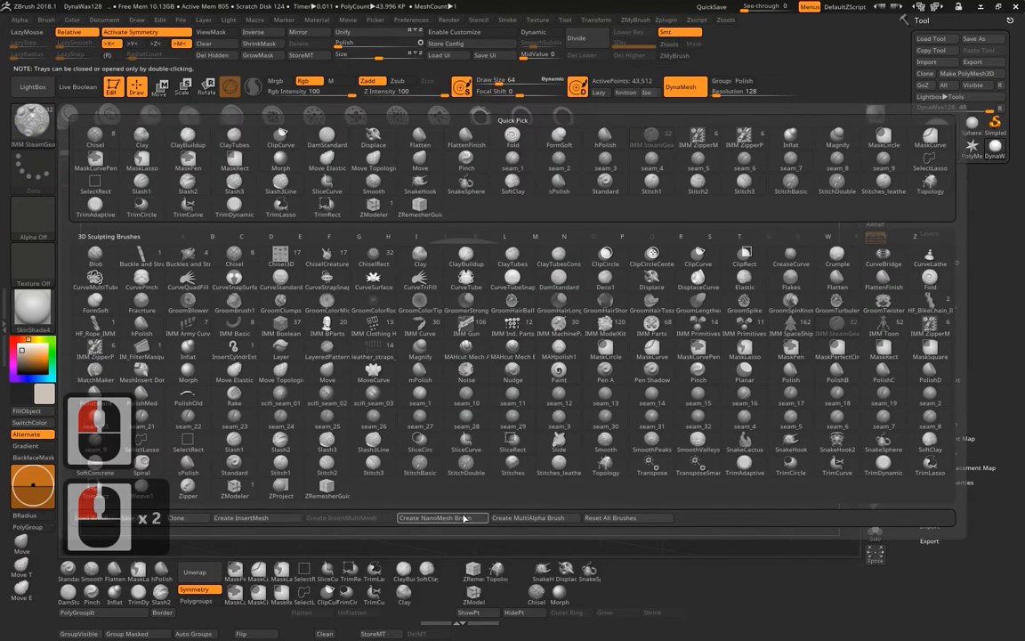
{"action": "left_click", "coordinate": [566, 555]}
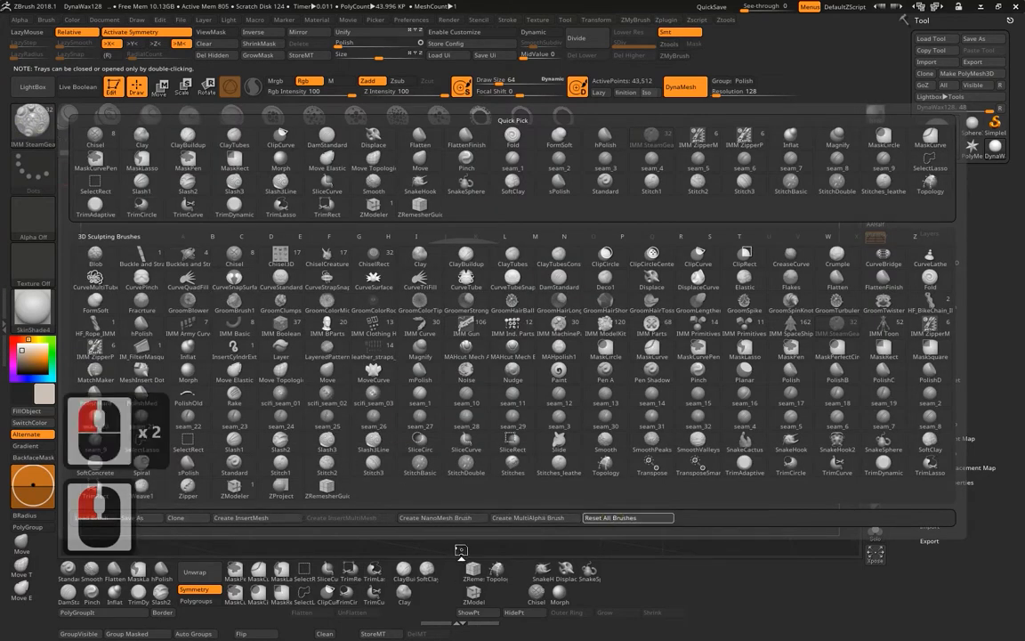
{"action": "left_click", "coordinate": [586, 509]}
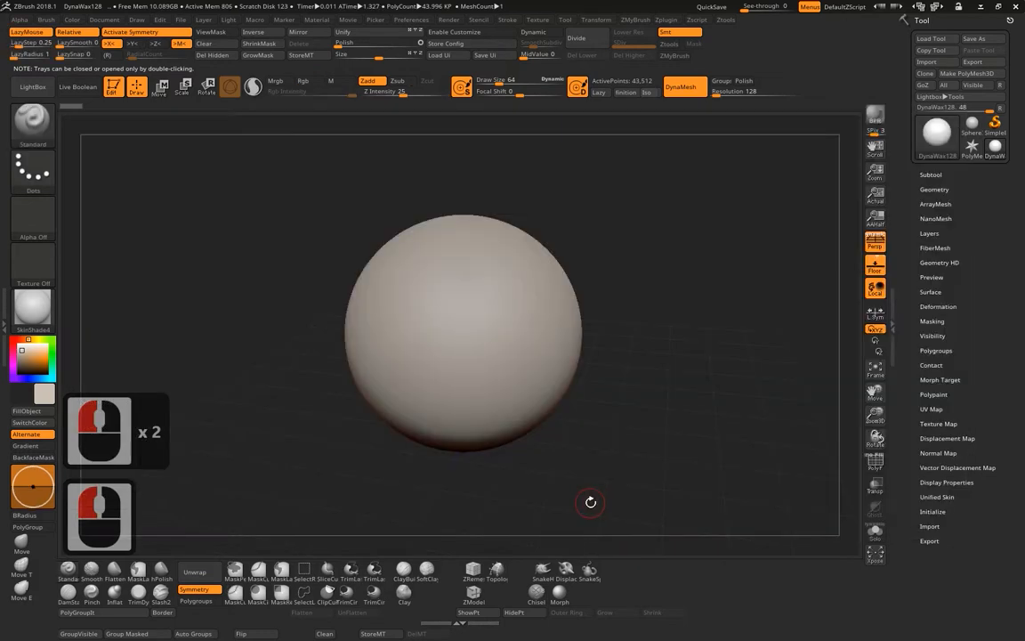
{"action": "left_click", "coordinate": [46, 123]}
{"action": "key", "text": "c"}
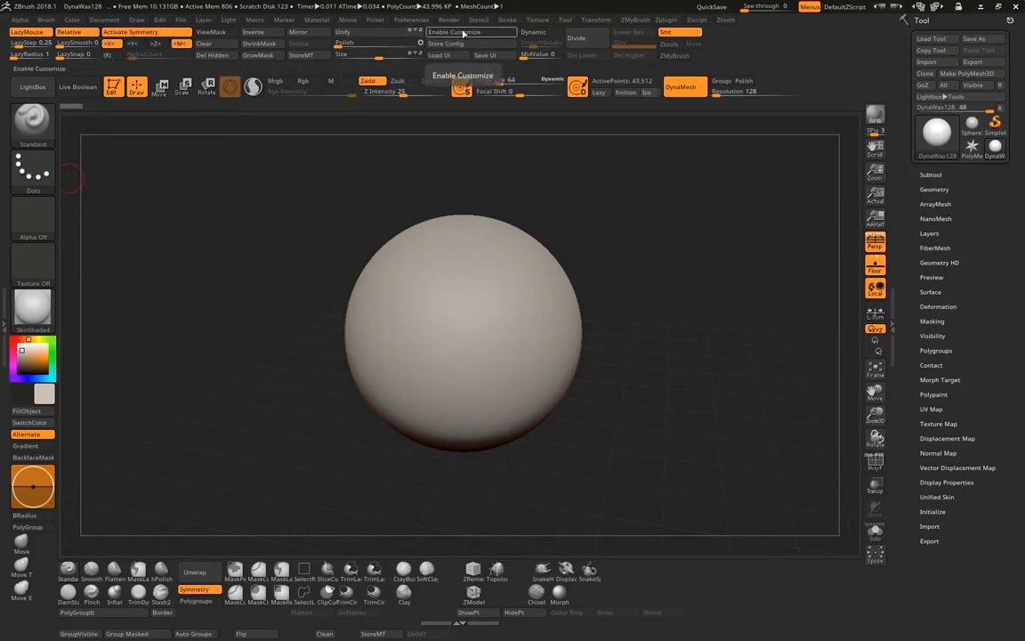
{"action": "left_click", "coordinate": [730, 20]}
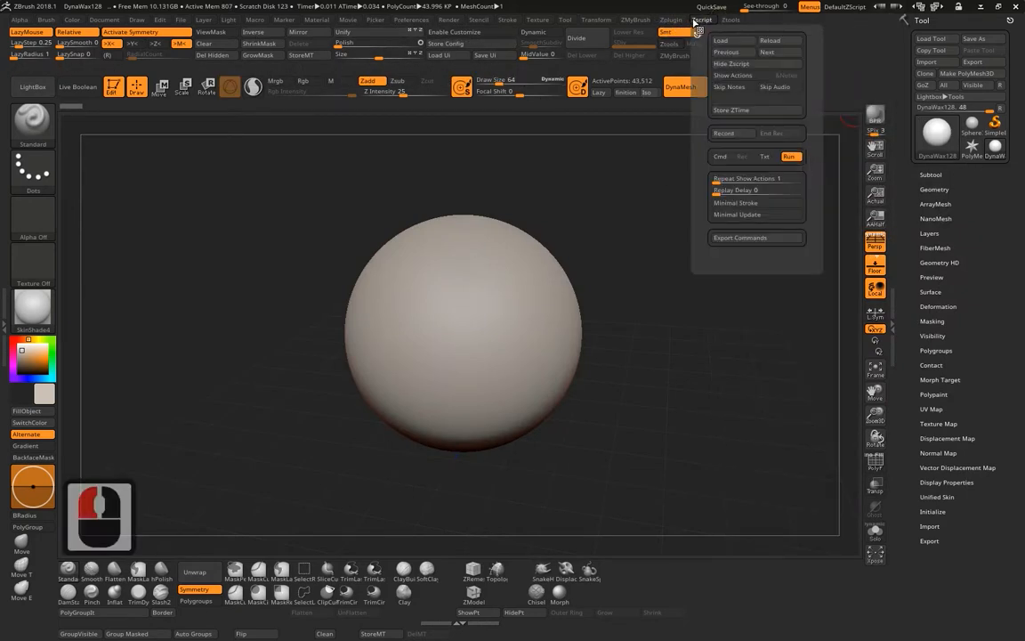
{"action": "left_click", "coordinate": [730, 20]}
{"action": "left_click", "coordinate": [730, 20]}
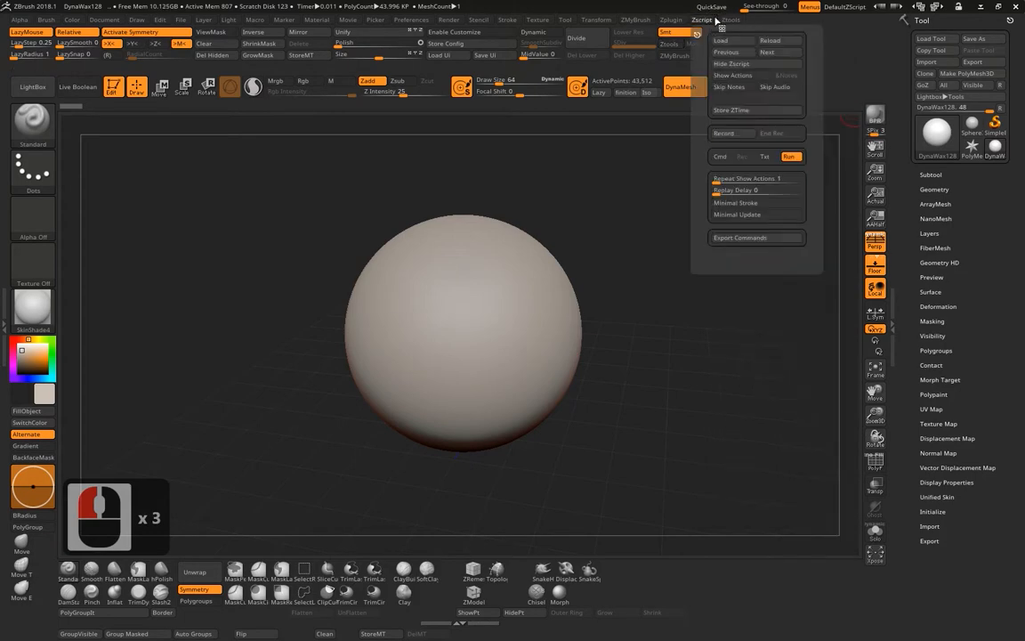
{"action": "left_click", "coordinate": [35, 123]}
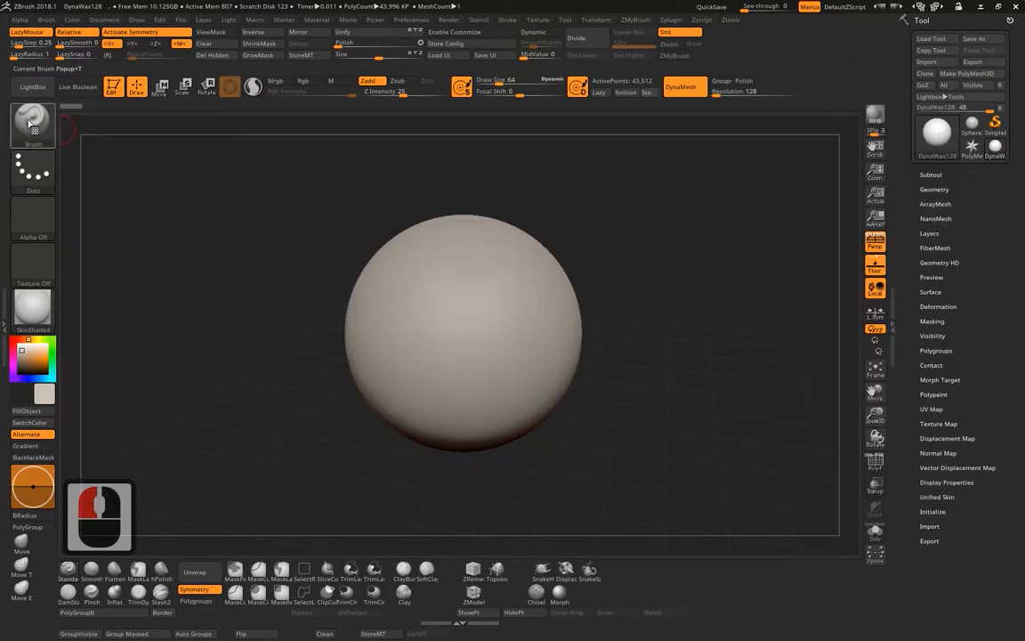
Look over the brush folders in LightBox and the custom brush groups in ZMyBrush.
{"action": "left_click", "coordinate": [33, 87]}
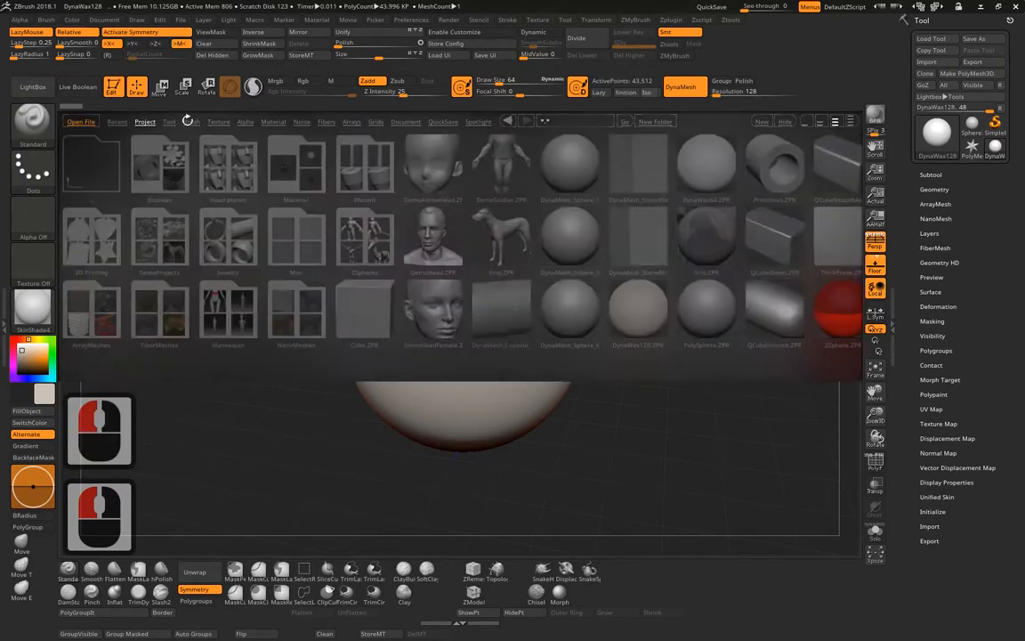
{"action": "left_click", "coordinate": [191, 121]}
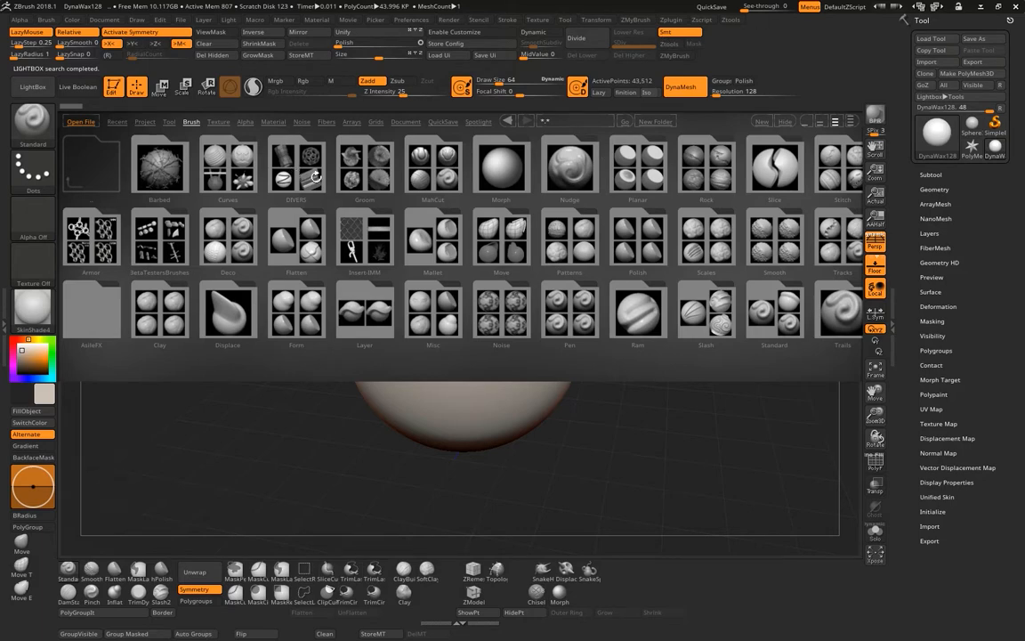
{"action": "left_click", "coordinate": [639, 20]}
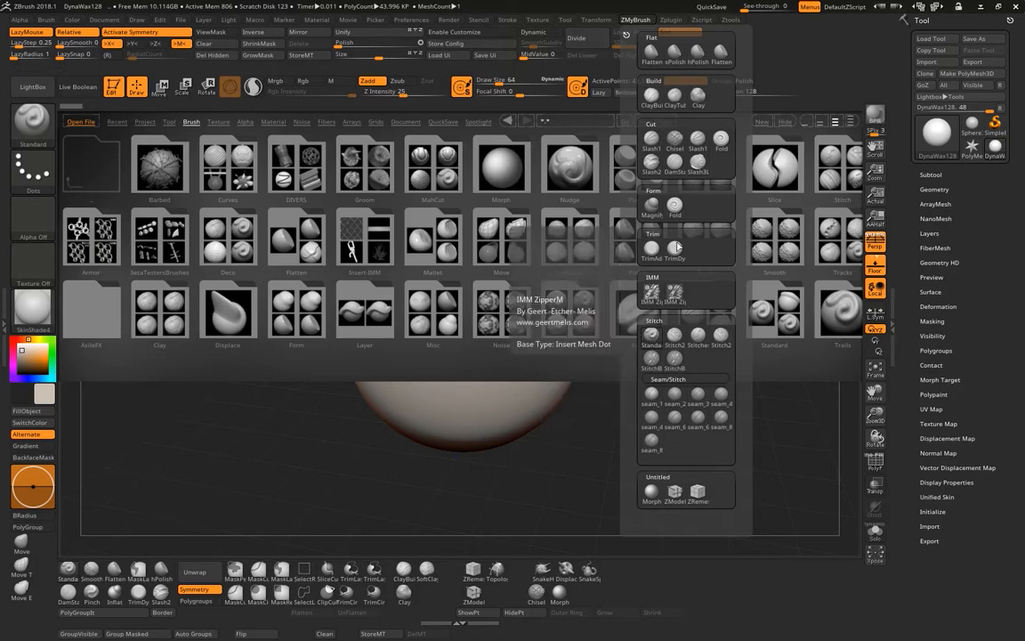
{"action": "left_click", "coordinate": [681, 52]}
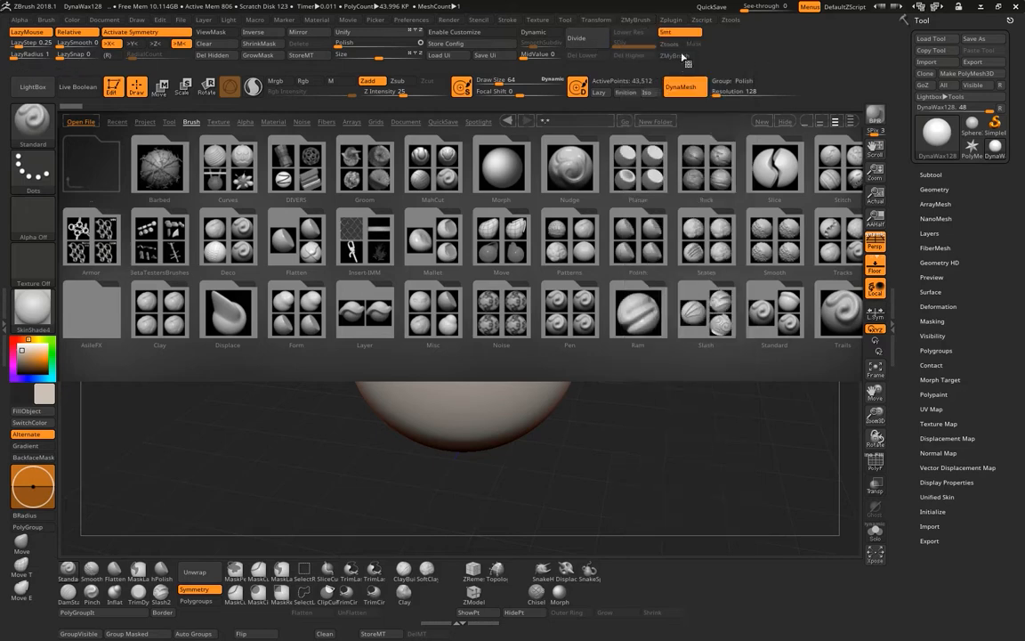
{"action": "left_click", "coordinate": [638, 20]}
Start a new document without saving the current one and load the DynaWax128.ZPR project from LightBox again.
{"action": "left_click", "coordinate": [146, 122]}
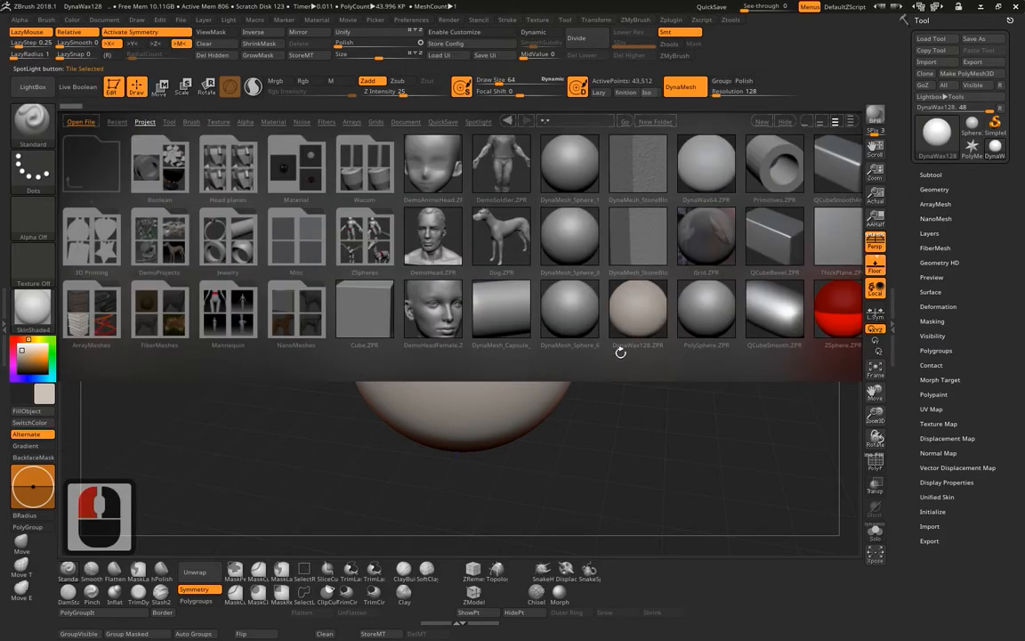
{"action": "left_click", "coordinate": [105, 21]}
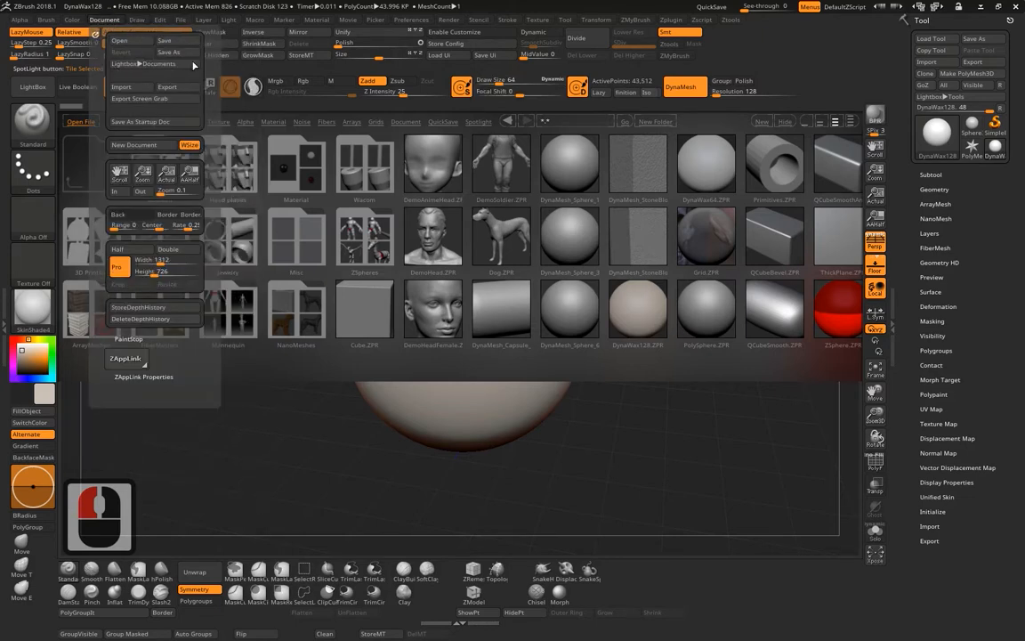
{"action": "left_click", "coordinate": [104, 19]}
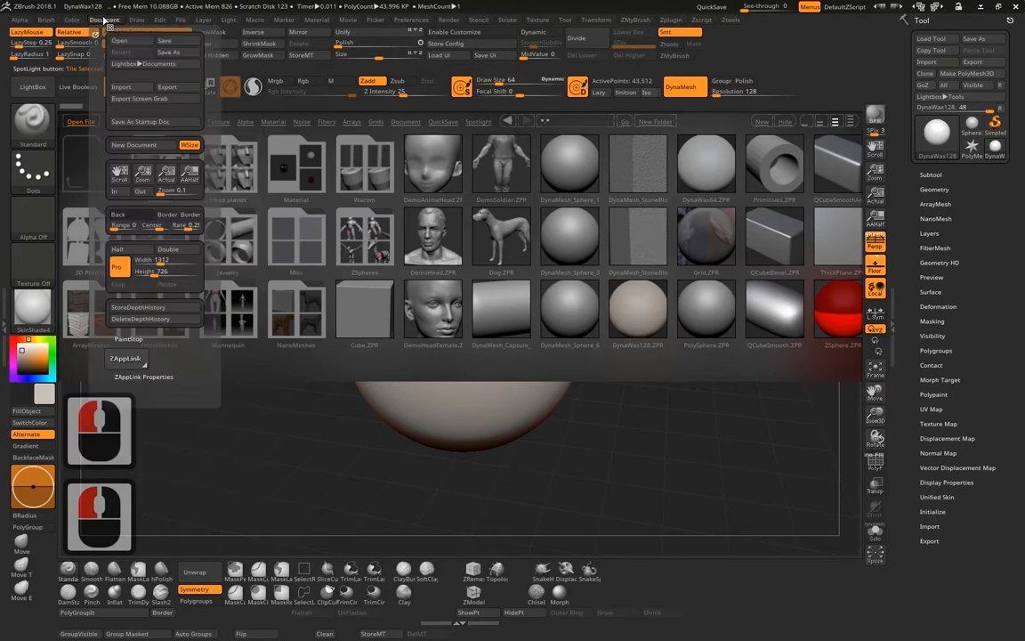
{"action": "left_click", "coordinate": [149, 142]}
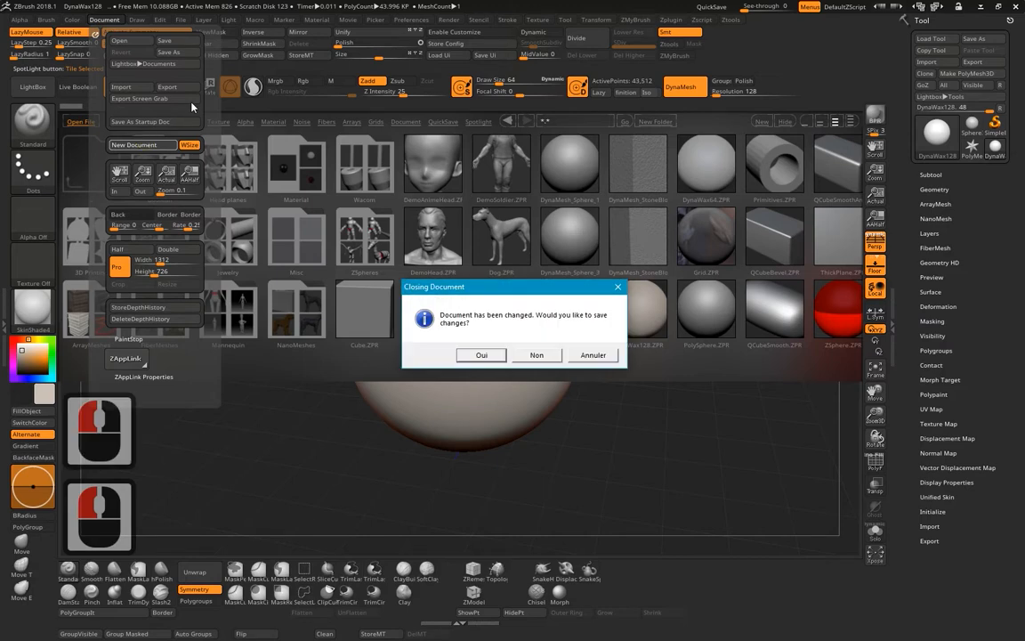
{"action": "left_click", "coordinate": [538, 356]}
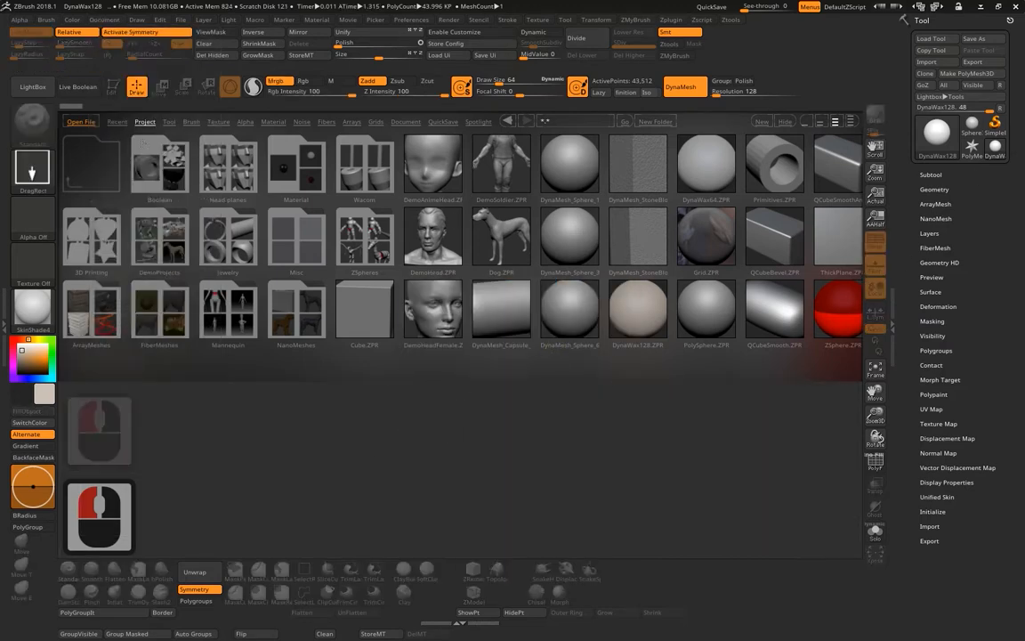
{"action": "double_click", "coordinate": [141, 175]}
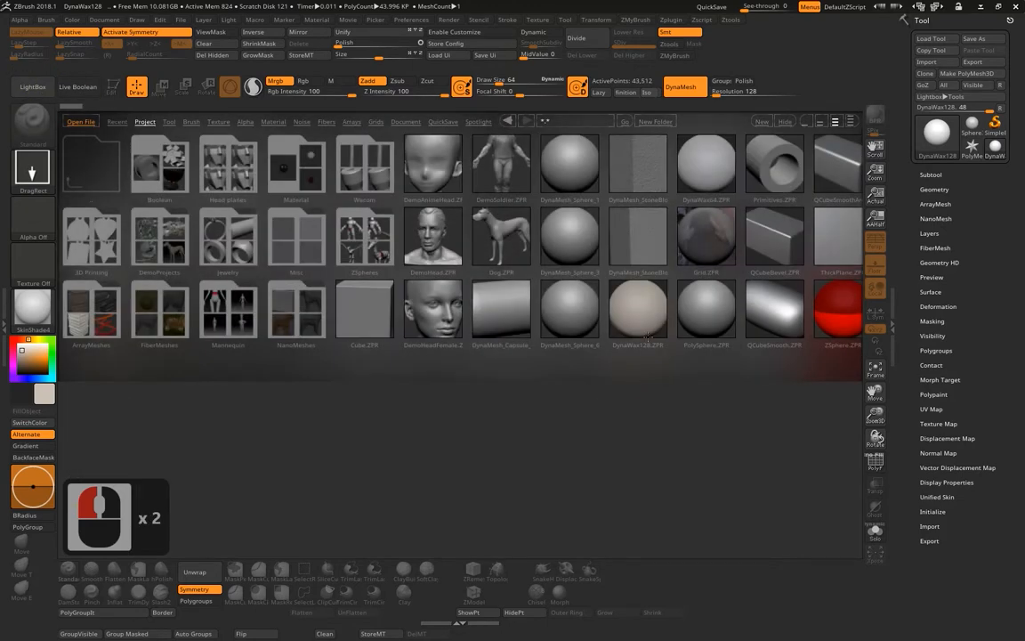
{"action": "double_click", "coordinate": [640, 305]}
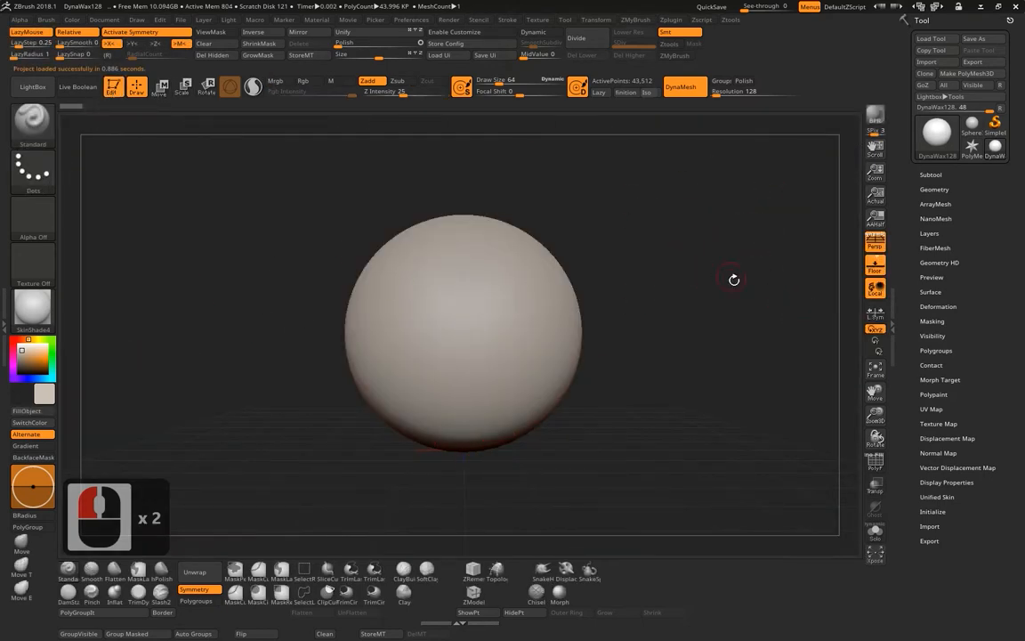
Apply the Leather material to the sphere.
{"action": "scroll", "coordinate": [668, 279], "scroll_direction": "down", "scroll_amount": 2}
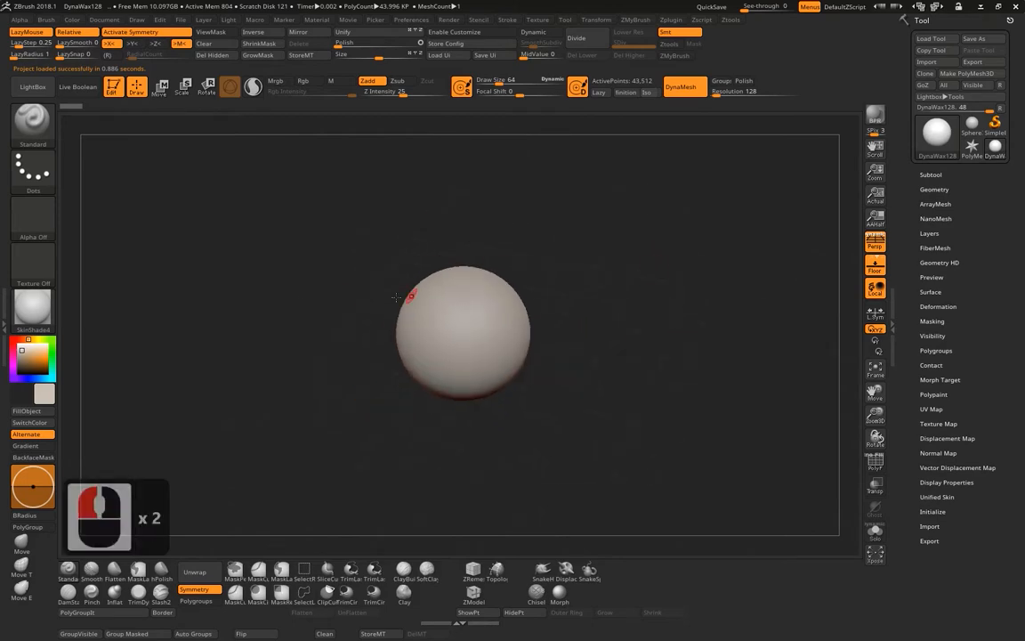
{"action": "left_click", "coordinate": [21, 313]}
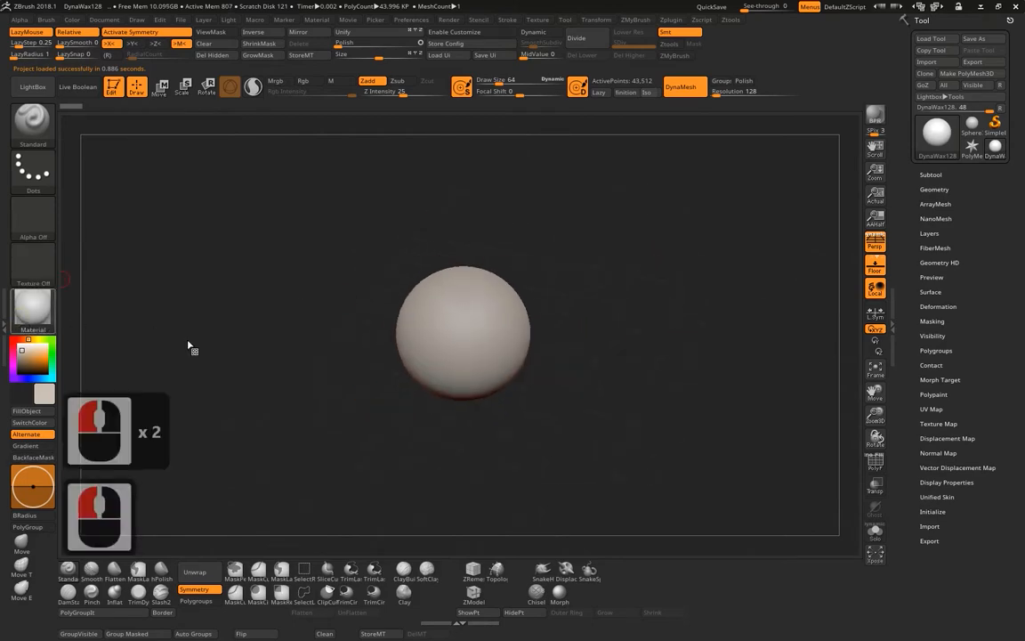
{"action": "left_click", "coordinate": [560, 333]}
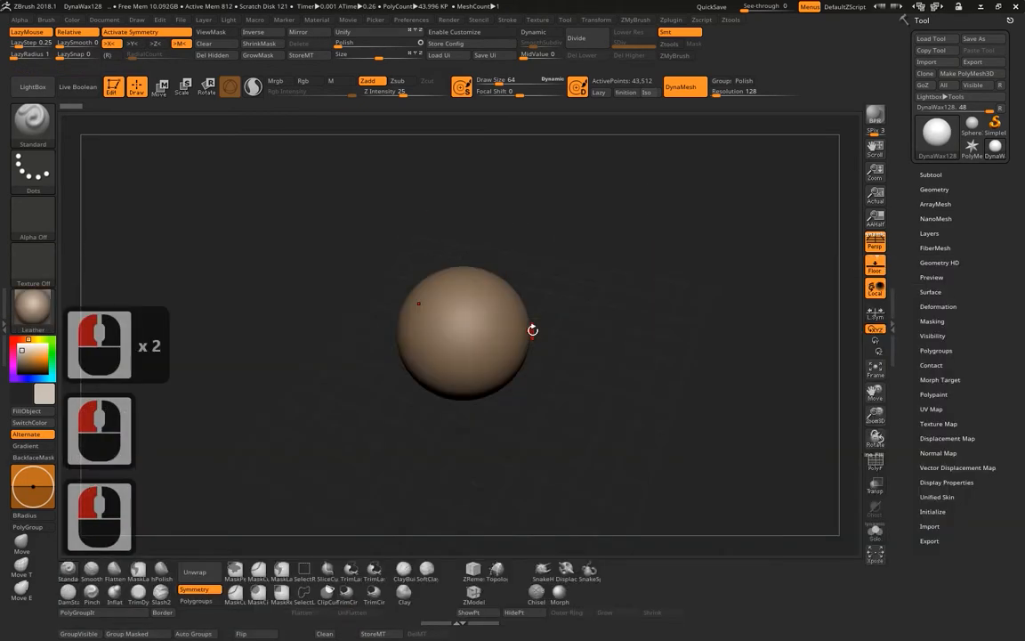
{"action": "scroll", "coordinate": [655, 300], "scroll_direction": "up", "scroll_amount": 2}
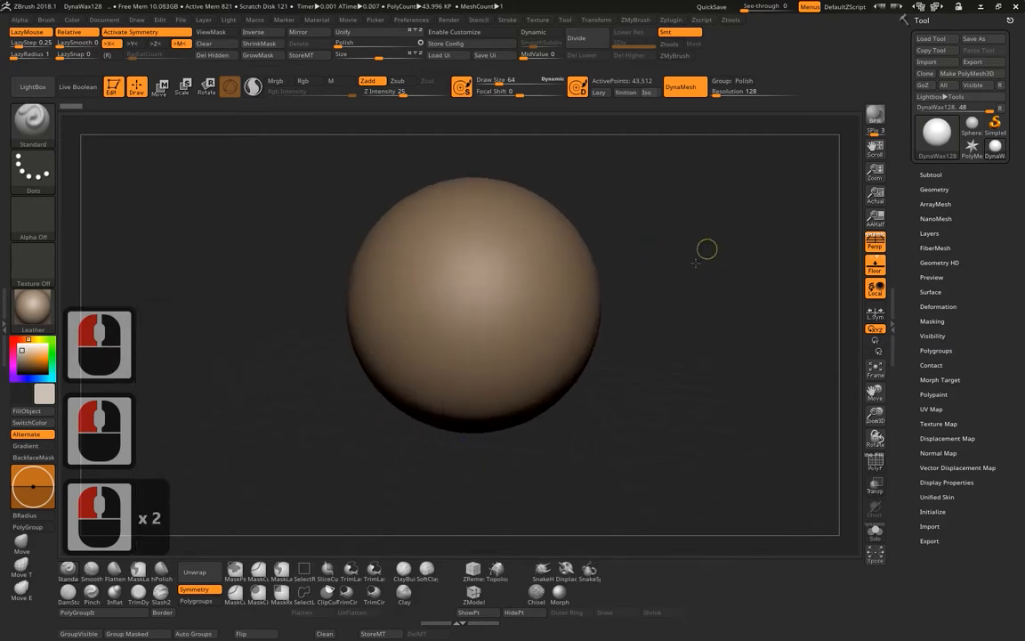
{"action": "left_click_drag", "start_coordinate": [690, 256], "coordinate": [675, 251]}
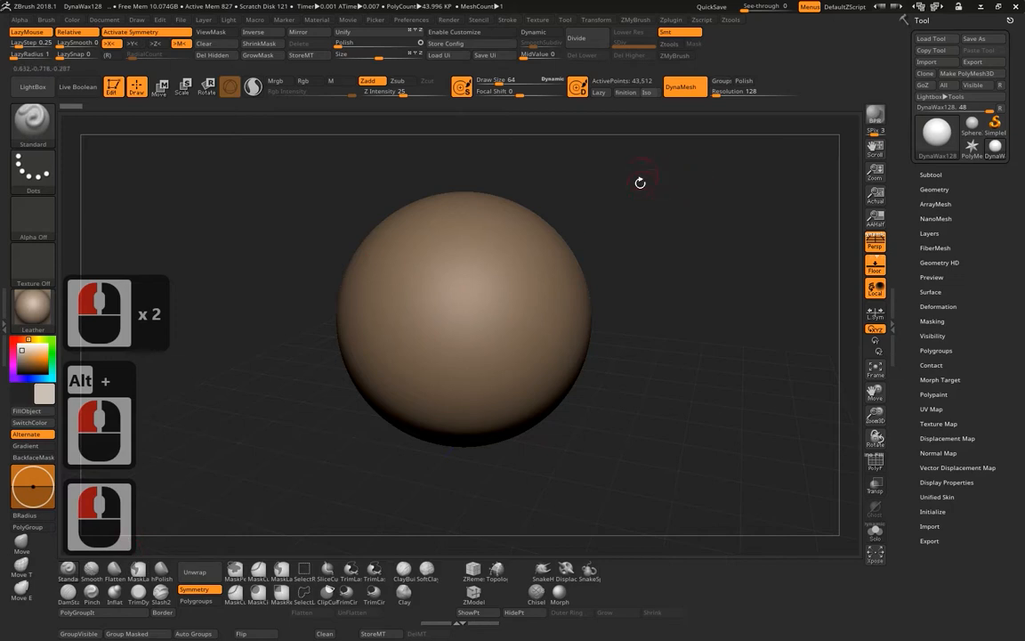
Display the polyframe wireframe on the sphere and examine its topology from several angles.
{"action": "left_click_drag", "start_coordinate": [656, 261], "coordinate": [626, 241]}
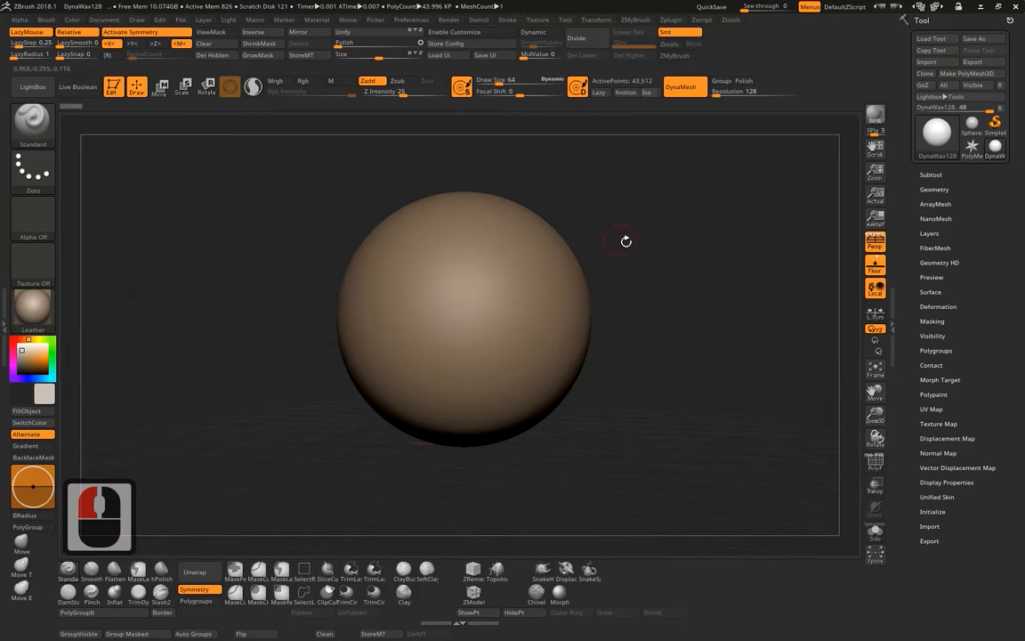
{"action": "left_click_drag", "start_coordinate": [647, 286], "coordinate": [730, 113]}
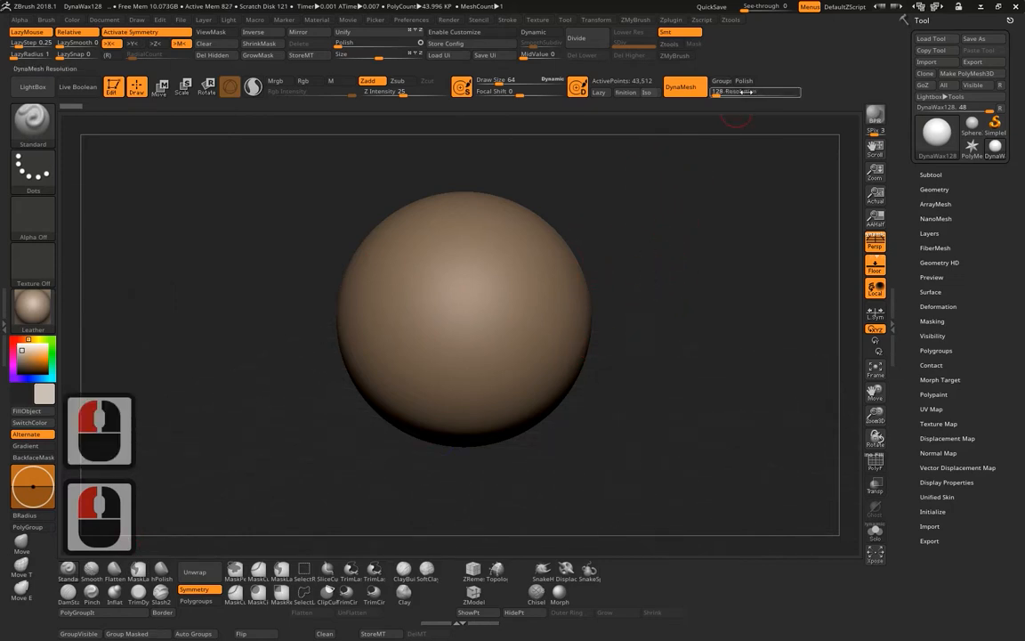
{"action": "left_click", "coordinate": [876, 462]}
{"action": "left_click_drag", "start_coordinate": [657, 270], "coordinate": [709, 252]}
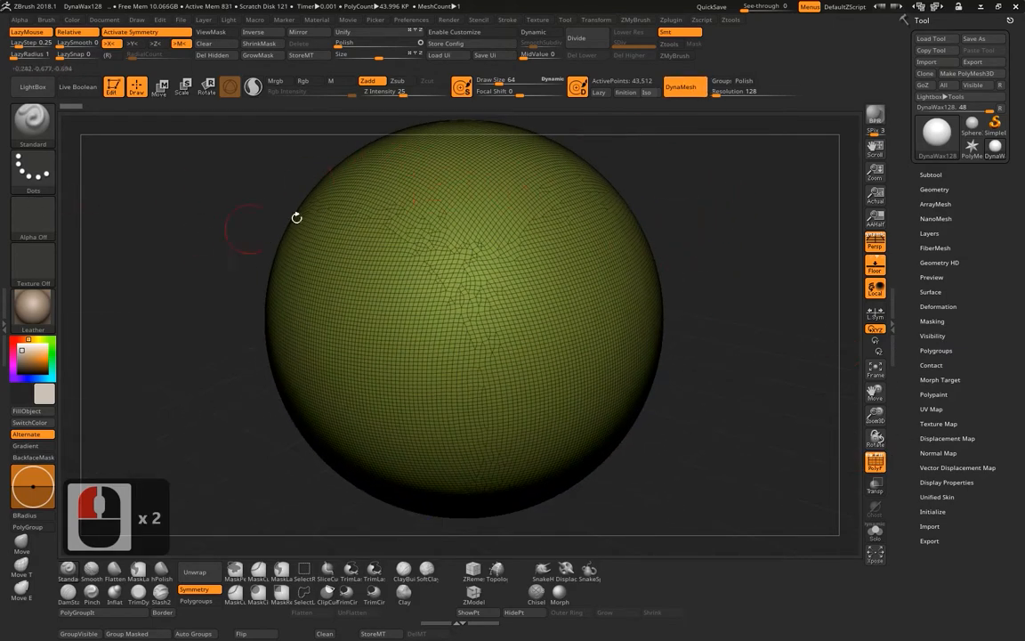
{"action": "left_click_drag", "start_coordinate": [725, 264], "coordinate": [648, 291]}
{"action": "left_click_drag", "start_coordinate": [640, 206], "coordinate": [549, 300]}
{"action": "left_click_drag", "start_coordinate": [722, 240], "coordinate": [643, 194], "text": "alt"}
{"action": "left_click_drag", "start_coordinate": [636, 287], "coordinate": [726, 207], "text": "alt"}
Set the DynaMesh resolution to 56 and remesh the sphere.
{"action": "left_click", "coordinate": [716, 92]}
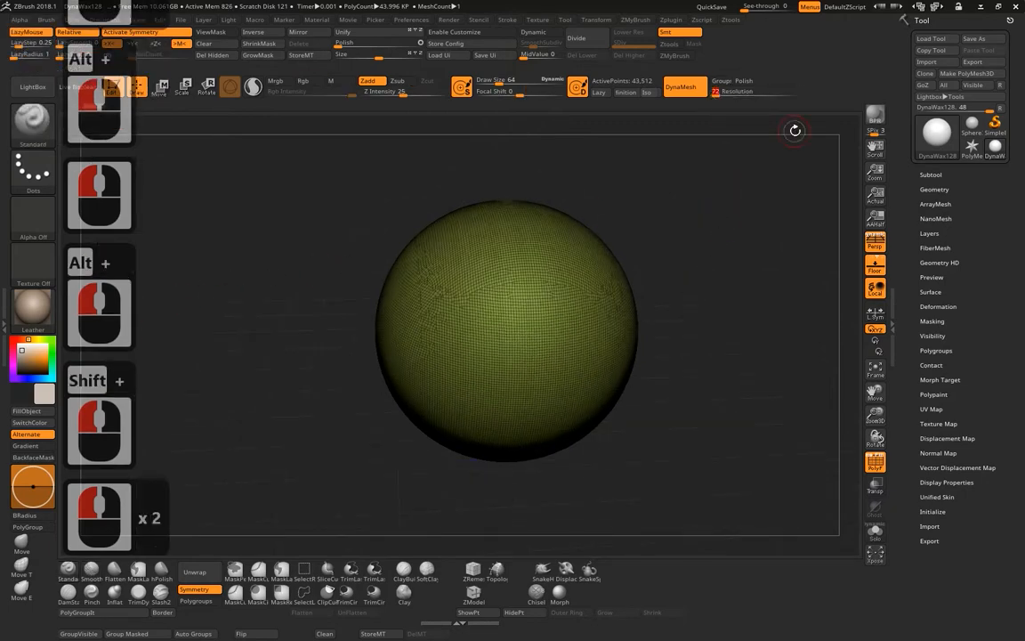
{"action": "type", "text": "56"}
{"action": "key", "text": "Return"}
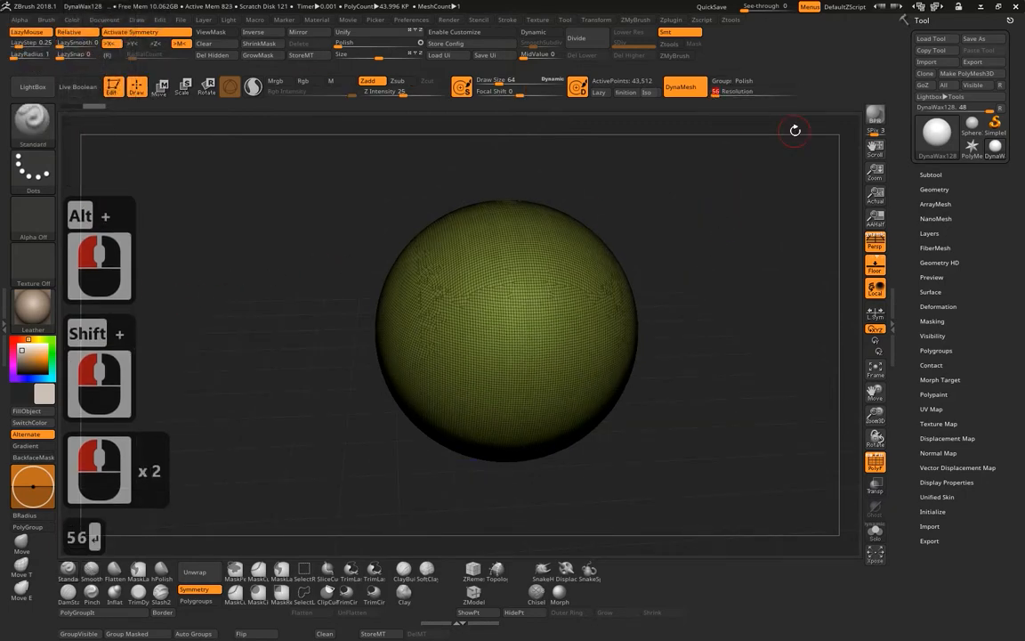
{"action": "left_click_drag", "start_coordinate": [814, 253], "coordinate": [685, 293]}
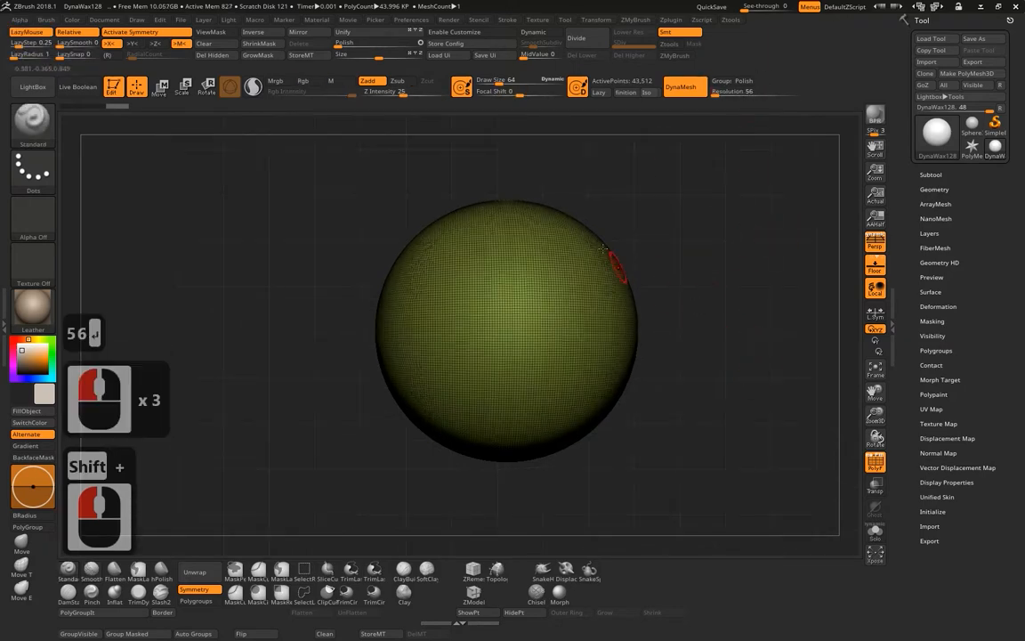
{"action": "left_click_drag", "start_coordinate": [663, 428], "coordinate": [691, 470], "text": "ctrl"}
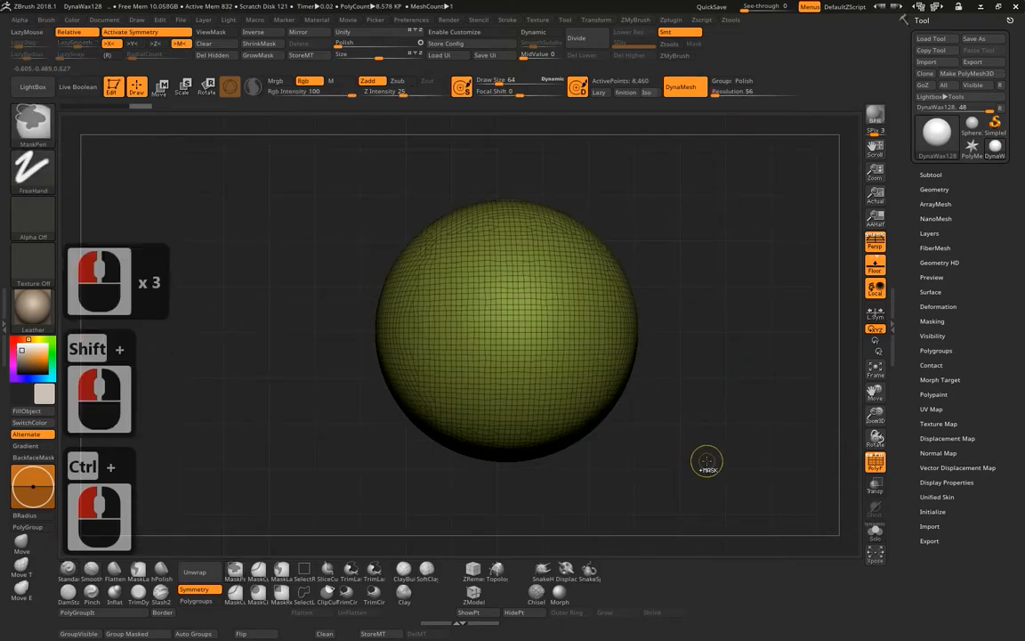
{"action": "left_click_drag", "start_coordinate": [717, 240], "coordinate": [699, 428], "text": "ctrl"}
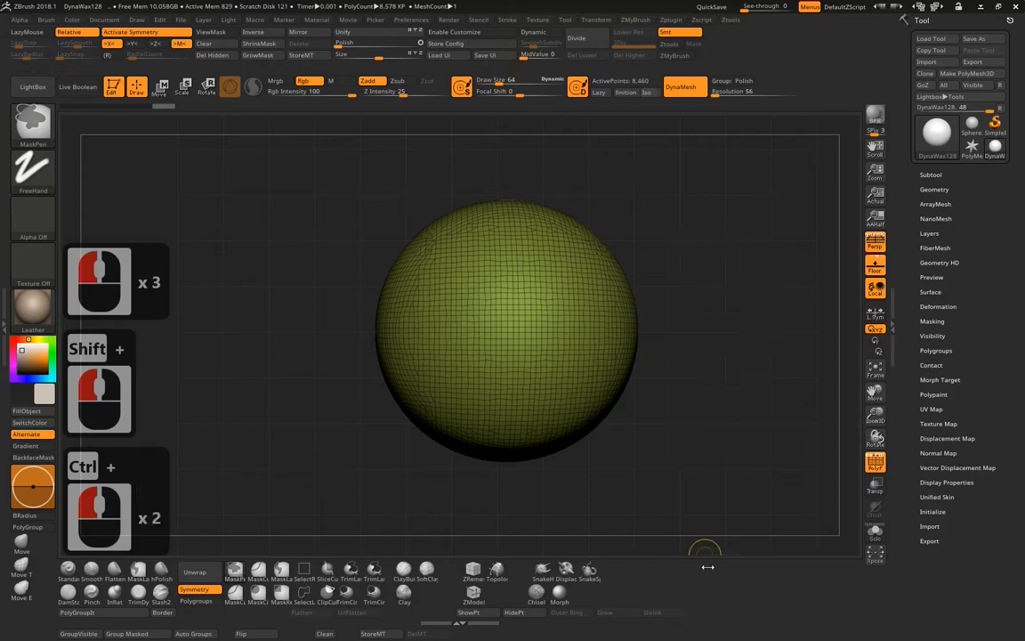
Set the DynaMesh resolution to 256 and try to remesh the sphere.
{"action": "left_click_drag", "start_coordinate": [691, 367], "coordinate": [702, 323]}
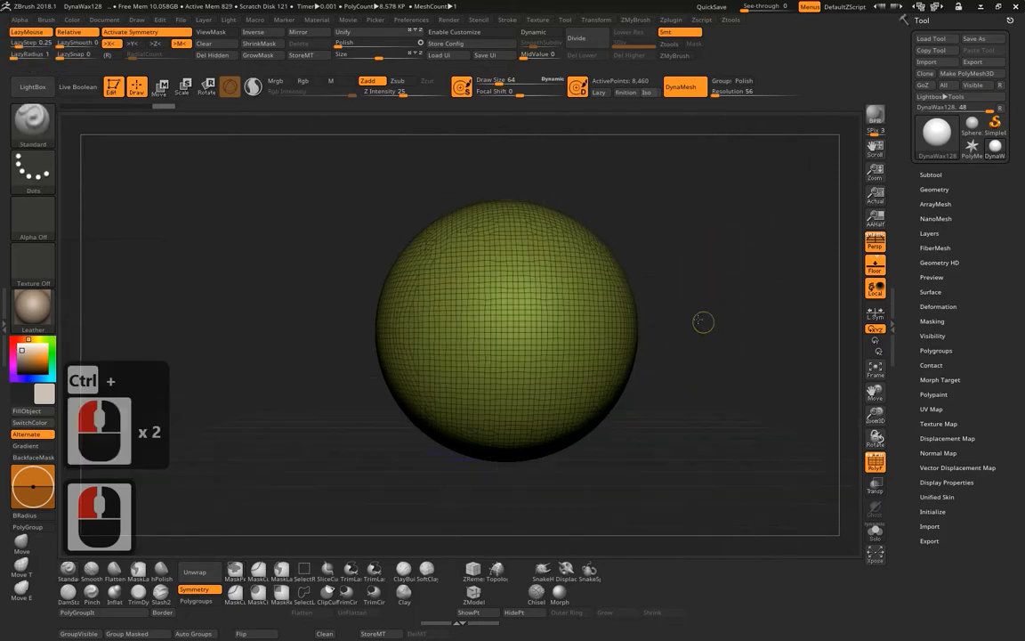
{"action": "left_click_drag", "start_coordinate": [752, 244], "coordinate": [689, 255], "text": "alt"}
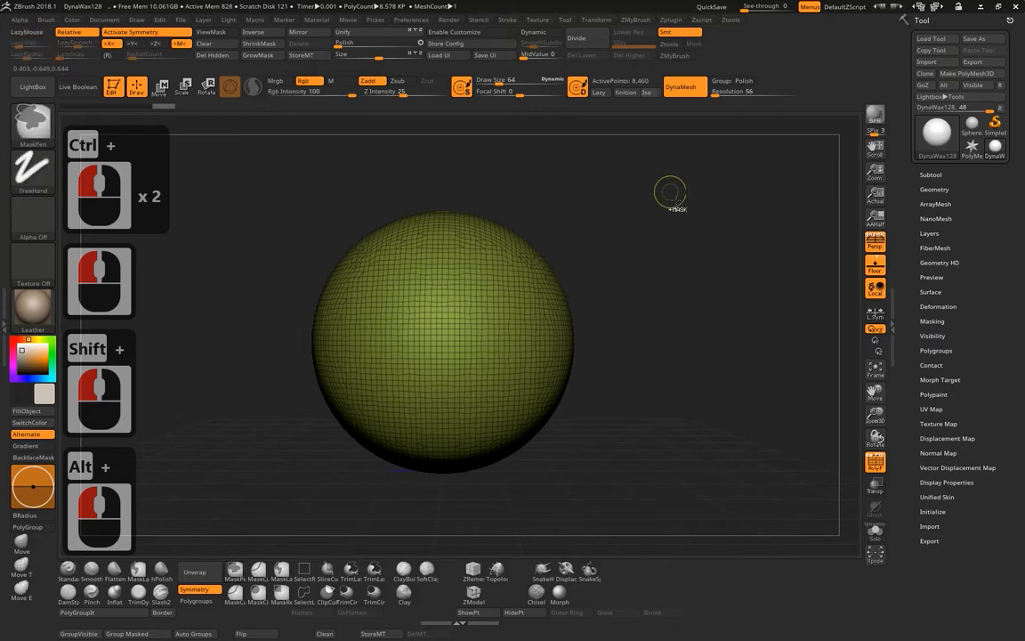
{"action": "left_click_drag", "start_coordinate": [717, 91], "coordinate": [780, 84]}
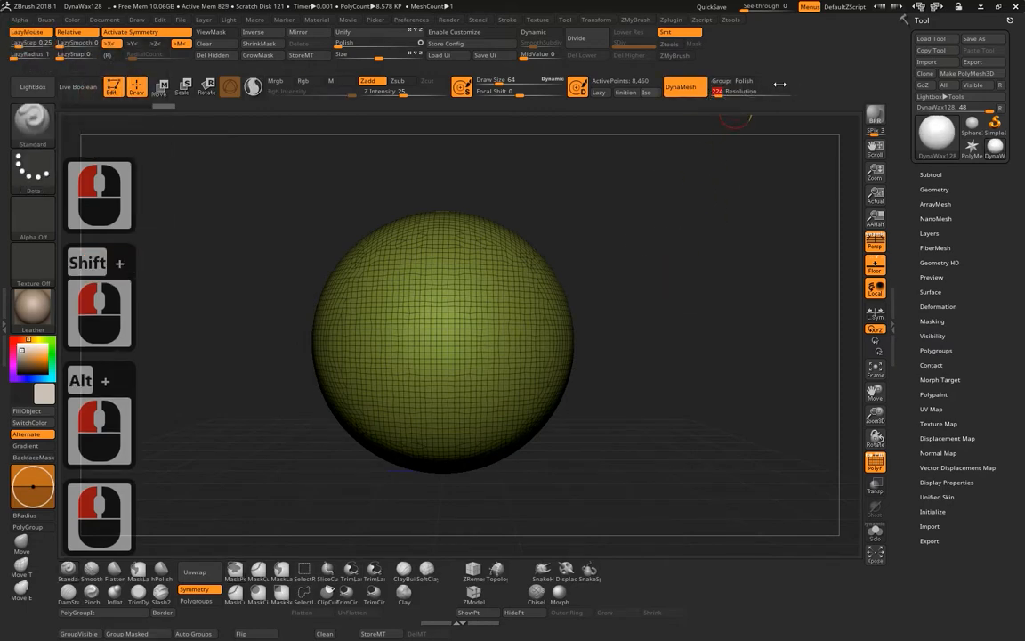
{"action": "type", "text": "256"}
{"action": "key", "text": "Return"}
{"action": "key", "text": "ctrl"}
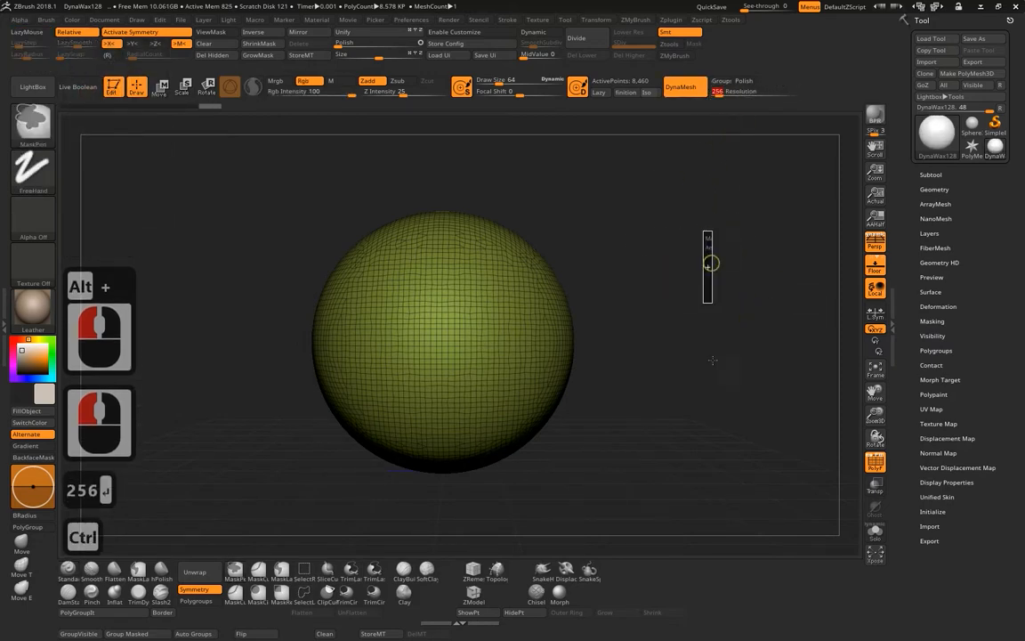
{"action": "left_click", "coordinate": [682, 464], "text": "ctrl"}
{"action": "mouse_move", "coordinate": [383, 233]}
{"action": "left_mouse_down"}
{"action": "mouse_move", "coordinate": [403, 268]}
{"action": "mouse_move", "coordinate": [485, 248]}
{"action": "left_mouse_up"}
{"action": "mouse_move", "coordinate": [683, 222]}
{"action": "left_mouse_down"}
{"action": "mouse_move", "coordinate": [648, 219]}
{"action": "mouse_move", "coordinate": [728, 243]}
{"action": "mouse_move", "coordinate": [689, 259]}
{"action": "left_mouse_up"}
{"action": "key", "text": "ctrl+z"}
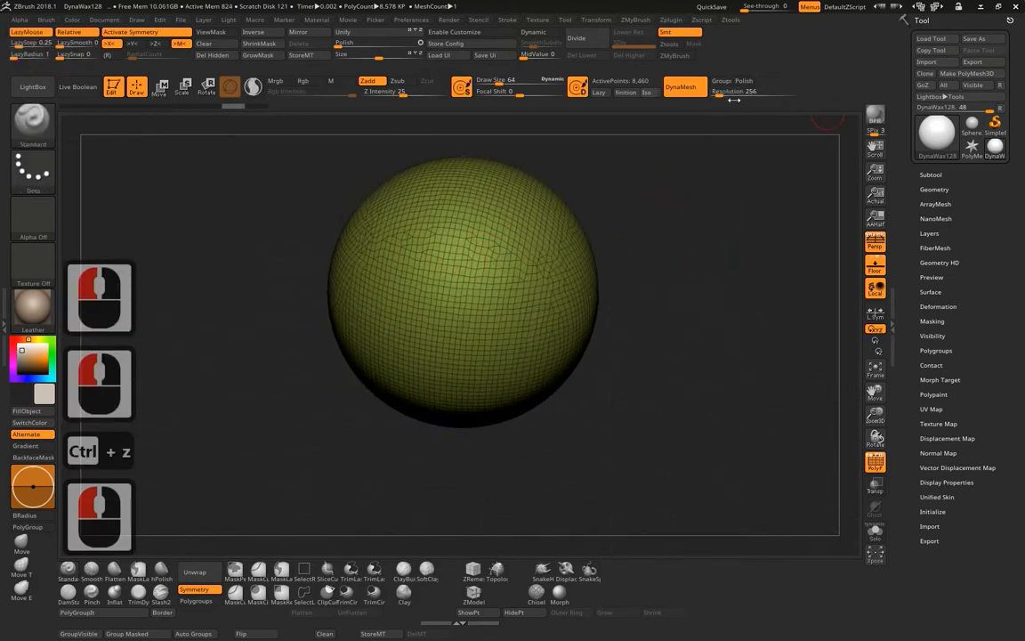
Sculpt a short Standard brush stroke on the front of the sphere and remesh it with DynaMesh at resolution 256.
{"action": "left_click_drag", "start_coordinate": [733, 189], "coordinate": [732, 398], "text": "ctrl"}
{"action": "mouse_move", "coordinate": [476, 252]}
{"action": "left_mouse_down"}
{"action": "mouse_move", "coordinate": [482, 263]}
{"action": "mouse_move", "coordinate": [454, 287]}
{"action": "left_mouse_up"}
{"action": "left_click_drag", "start_coordinate": [657, 178], "coordinate": [599, 361], "text": "ctrl"}
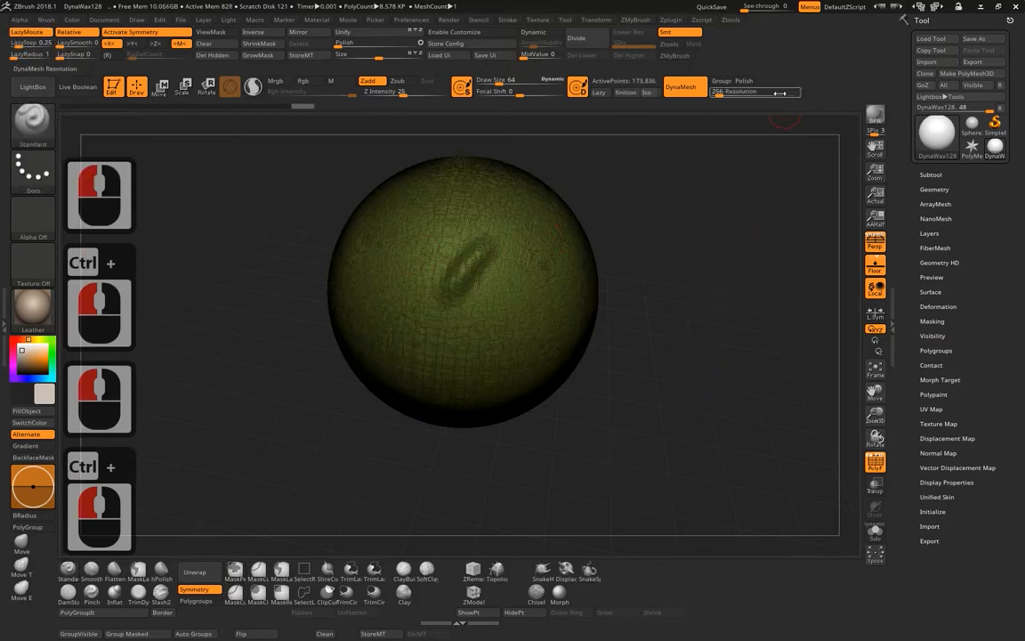
Set the DynaMesh resolution to 56, smooth the sculpted stroke and remesh the sphere.
{"action": "left_click", "coordinate": [728, 92]}
{"action": "type", "text": "56"}
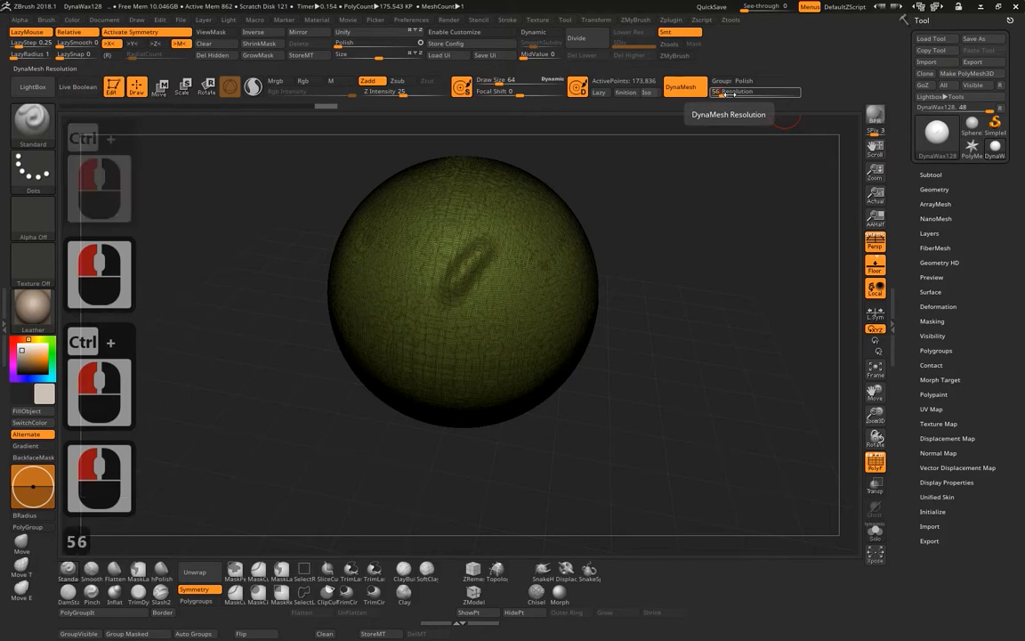
{"action": "key", "text": "Return"}
{"action": "left_click_drag", "start_coordinate": [733, 270], "coordinate": [599, 366], "text": "ctrl"}
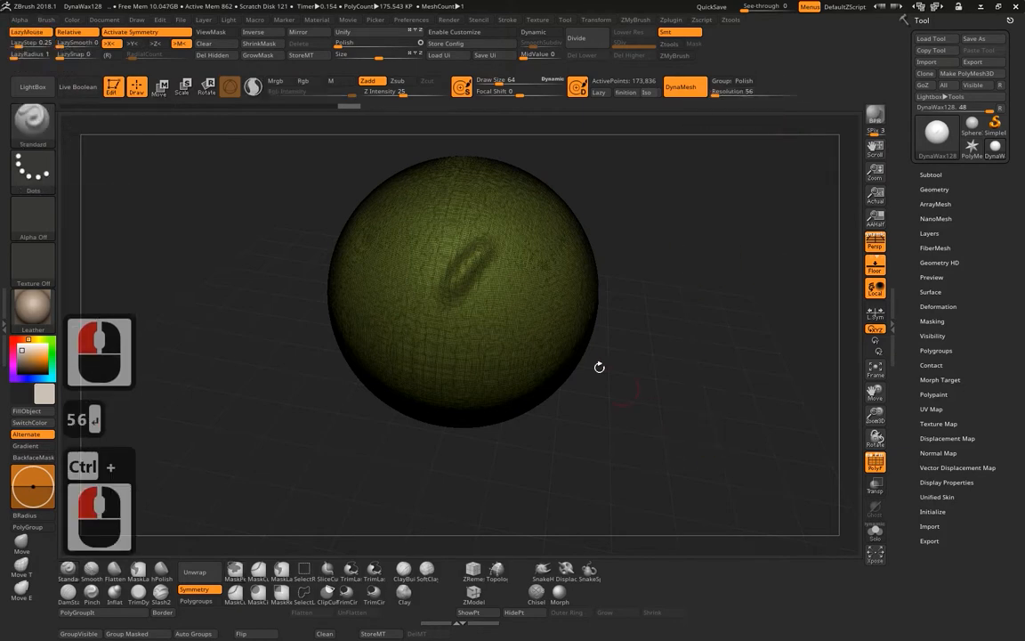
{"action": "key", "text": "shift"}
{"action": "left_click_drag", "start_coordinate": [451, 281], "coordinate": [471, 262], "text": "shift"}
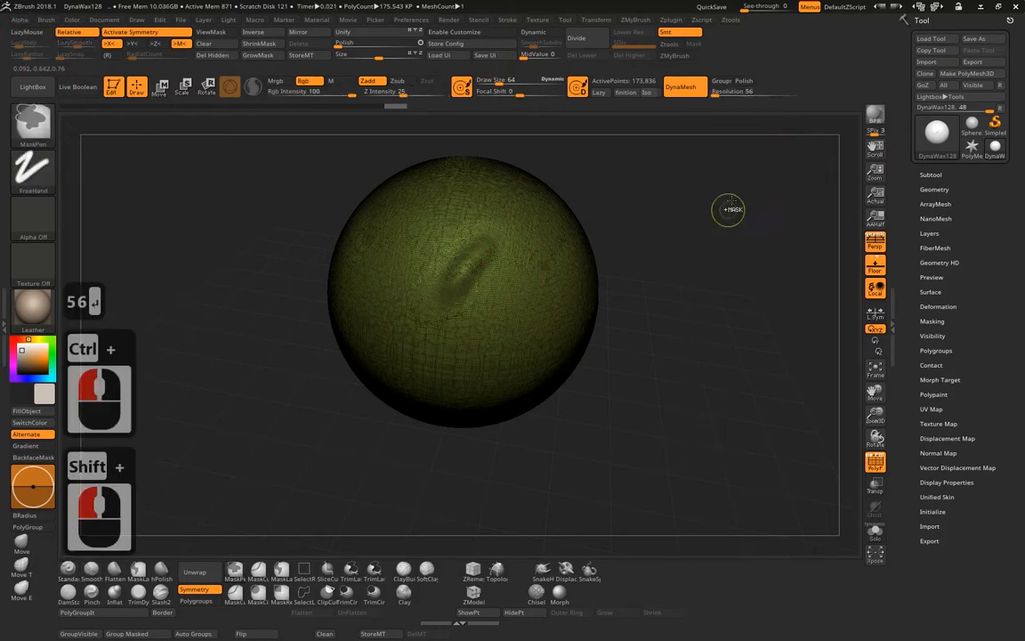
{"action": "left_click_drag", "start_coordinate": [728, 211], "coordinate": [683, 438], "text": "ctrl"}
Paint a short mask on the sphere's upper front and clear it.
{"action": "left_click_drag", "start_coordinate": [697, 321], "coordinate": [687, 289], "text": "shift"}
{"action": "left_click_drag", "start_coordinate": [459, 251], "coordinate": [446, 284], "text": "ctrl"}
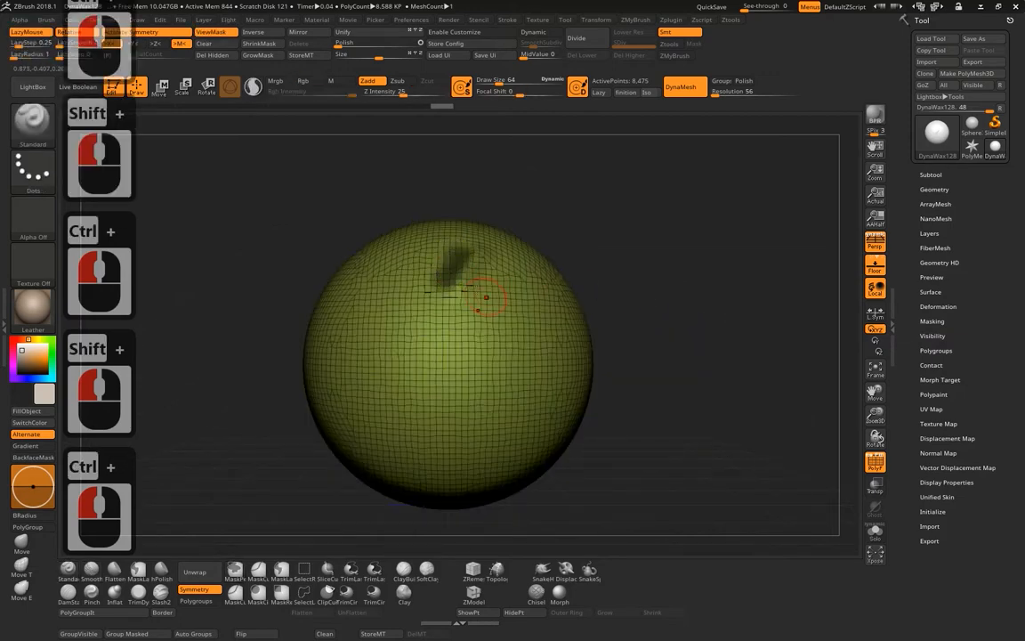
{"action": "left_click", "coordinate": [695, 239], "text": "ctrl"}
{"action": "left_click_drag", "start_coordinate": [625, 218], "coordinate": [673, 222], "text": "ctrl"}
Smooth the sphere's upper front and remesh it with DynaMesh at resolution 56.
{"action": "left_click_drag", "start_coordinate": [693, 194], "coordinate": [678, 276], "text": "ctrl"}
{"action": "mouse_move", "coordinate": [474, 245]}
{"action": "left_mouse_down", "text": "shift"}
{"action": "mouse_move", "coordinate": [440, 288]}
{"action": "mouse_move", "coordinate": [403, 241]}
{"action": "left_mouse_up", "text": "shift"}
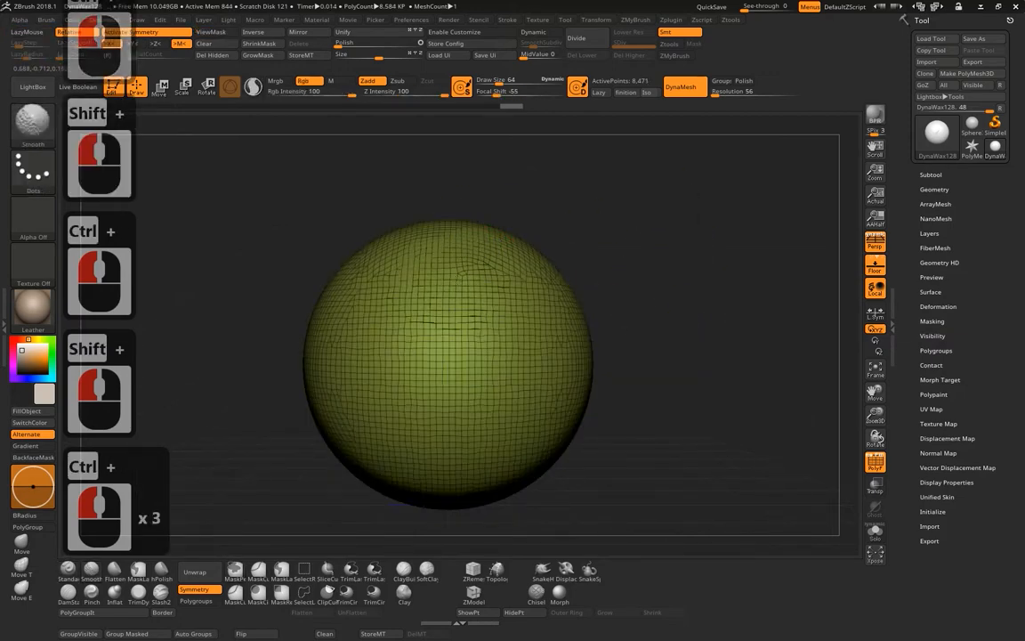
{"action": "mouse_move", "coordinate": [694, 194]}
{"action": "left_mouse_down", "text": "ctrl"}
{"action": "mouse_move", "coordinate": [689, 284]}
{"action": "mouse_move", "coordinate": [667, 298]}
{"action": "mouse_move", "coordinate": [966, 425]}
{"action": "left_mouse_up", "text": "ctrl"}
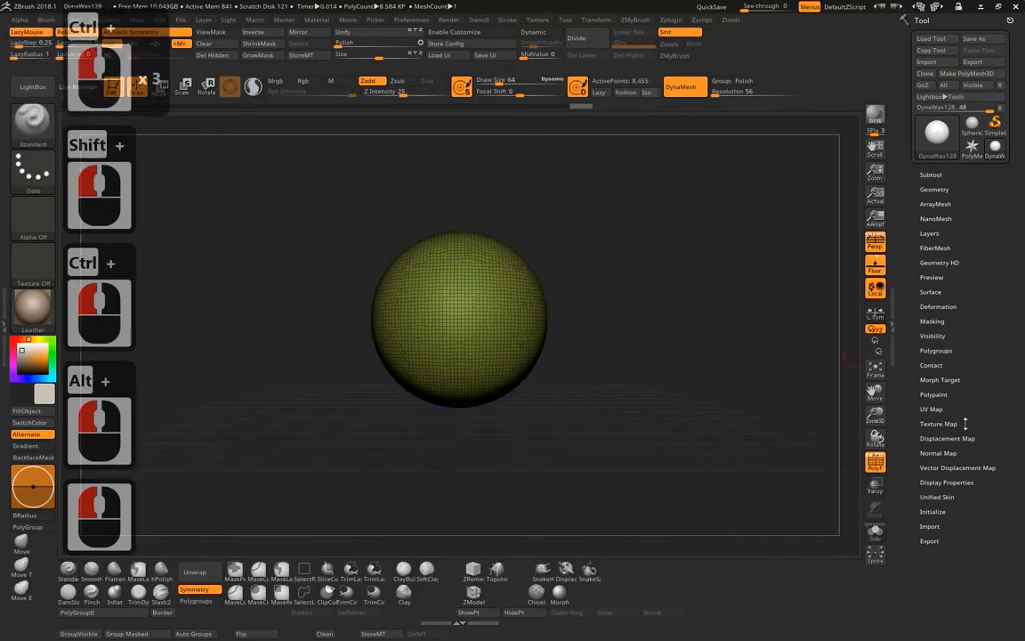
Toggle the polyframe display several times to compare the views, leaving the wireframe hidden.
{"action": "key", "text": "shift+f"}
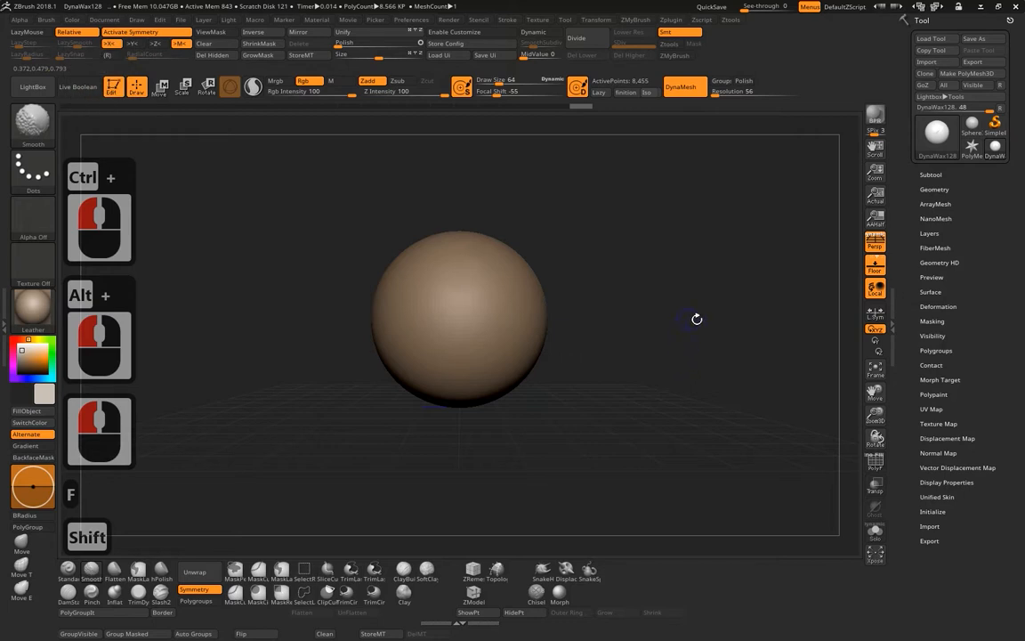
{"action": "key", "text": "shift+f"}
{"action": "left_click_drag", "start_coordinate": [645, 270], "coordinate": [600, 360], "text": "alt"}
{"action": "key", "text": "shift+f"}
{"action": "key", "text": "shift+f"}
{"action": "key", "text": "shift+f"}
{"action": "key", "text": "shift+f"}
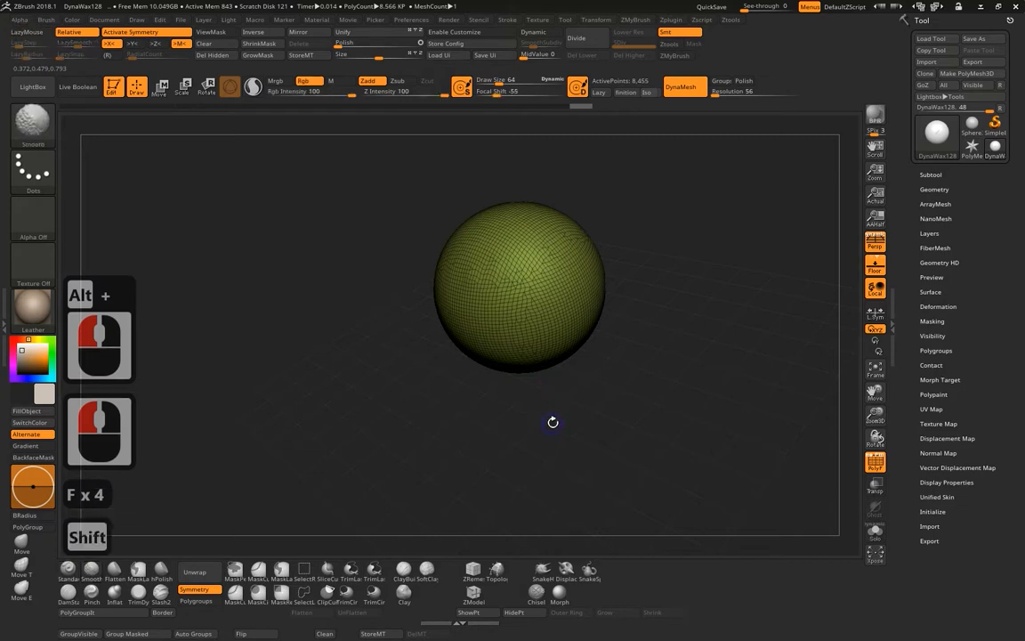
{"action": "key", "text": "shift+f"}
{"action": "left_click_drag", "start_coordinate": [714, 232], "coordinate": [637, 279], "text": "alt"}
{"action": "left_click_drag", "start_coordinate": [598, 272], "coordinate": [641, 285], "text": "alt"}
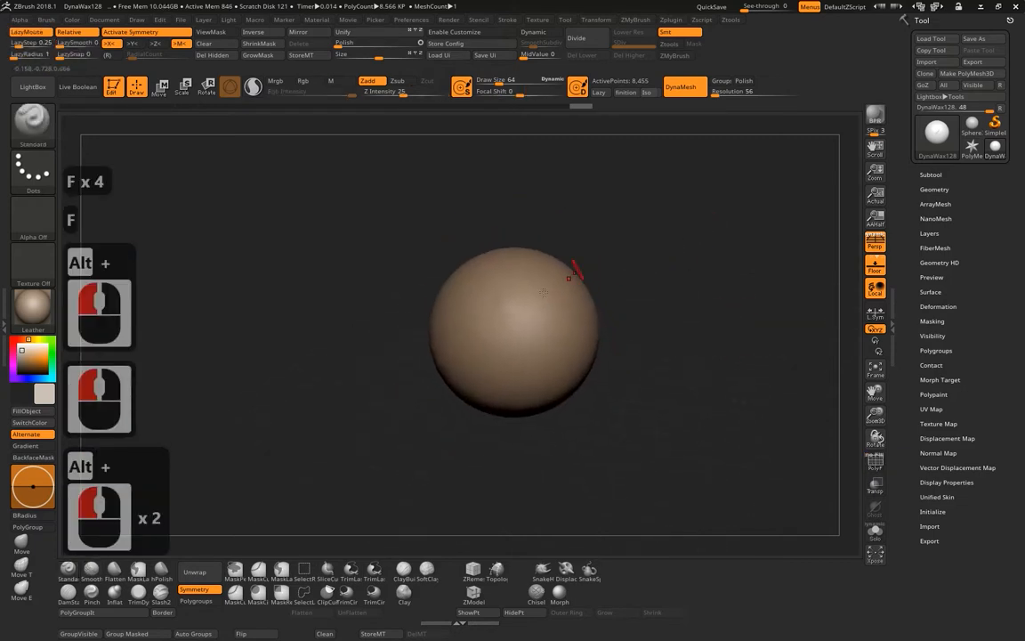
Select the Move brush and enlarge its draw size to 535.
{"action": "left_click", "coordinate": [18, 548]}
{"action": "key", "text": "space"}
{"action": "mouse_move", "coordinate": [525, 297]}
{"action": "left_mouse_down"}
{"action": "mouse_move", "coordinate": [550, 299]}
{"action": "mouse_move", "coordinate": [541, 298]}
{"action": "left_mouse_up"}
{"action": "key", "text": "space"}
{"action": "left_click_drag", "start_coordinate": [647, 201], "coordinate": [638, 201]}
{"action": "left_click", "coordinate": [638, 201]}
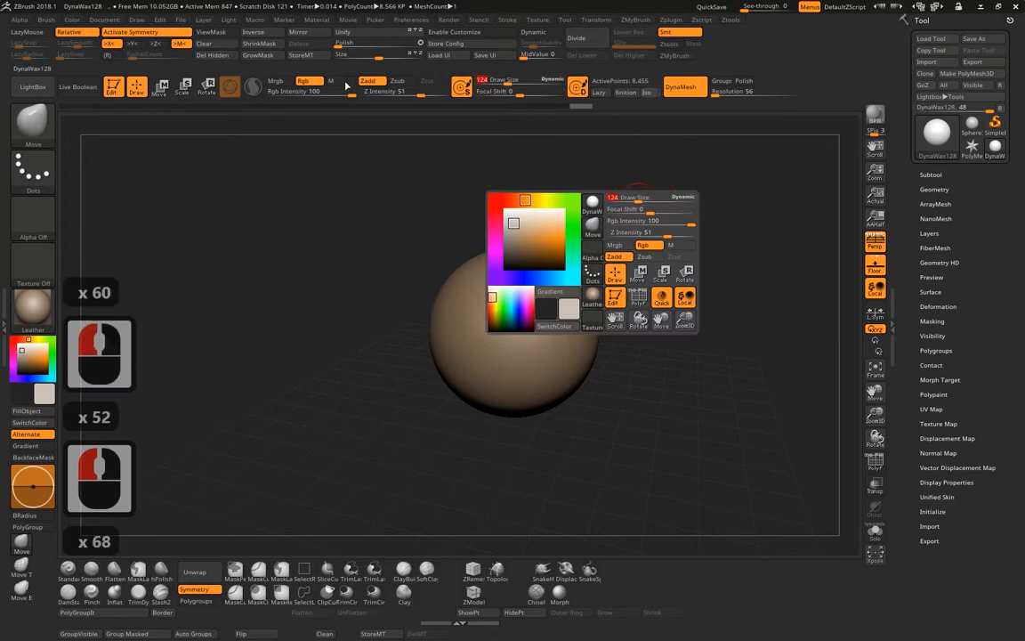
{"action": "mouse_move", "coordinate": [638, 201]}
{"action": "left_mouse_down"}
{"action": "mouse_move", "coordinate": [676, 199]}
{"action": "mouse_move", "coordinate": [666, 200]}
{"action": "left_mouse_up"}
Switch to PureRef, adjust the position of the tall dark boot image and move the reference board off the canvas.
{"action": "key", "text": "super"}
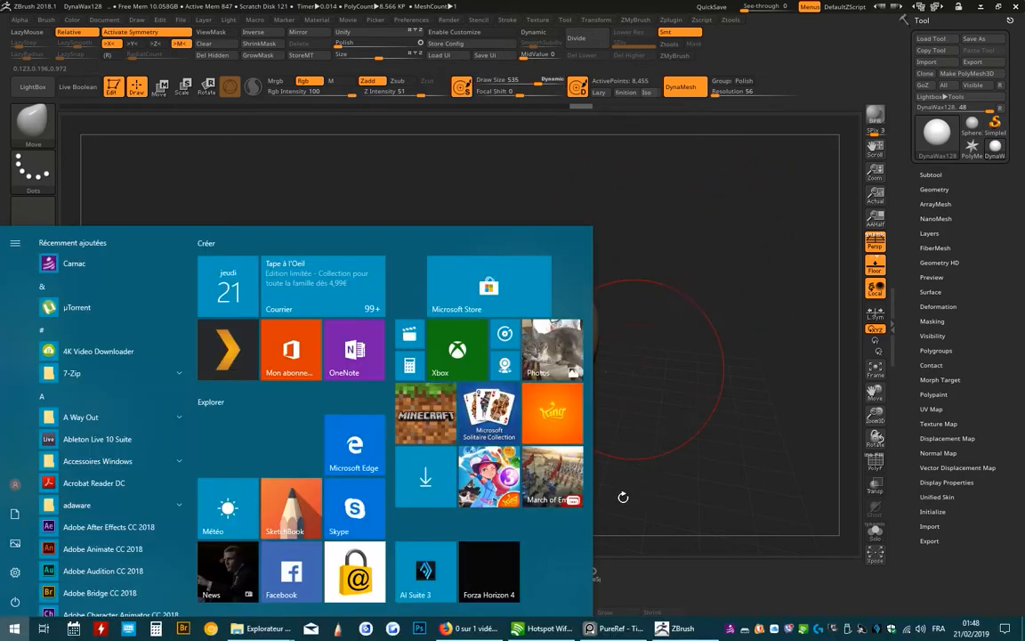
{"action": "left_click", "coordinate": [633, 629]}
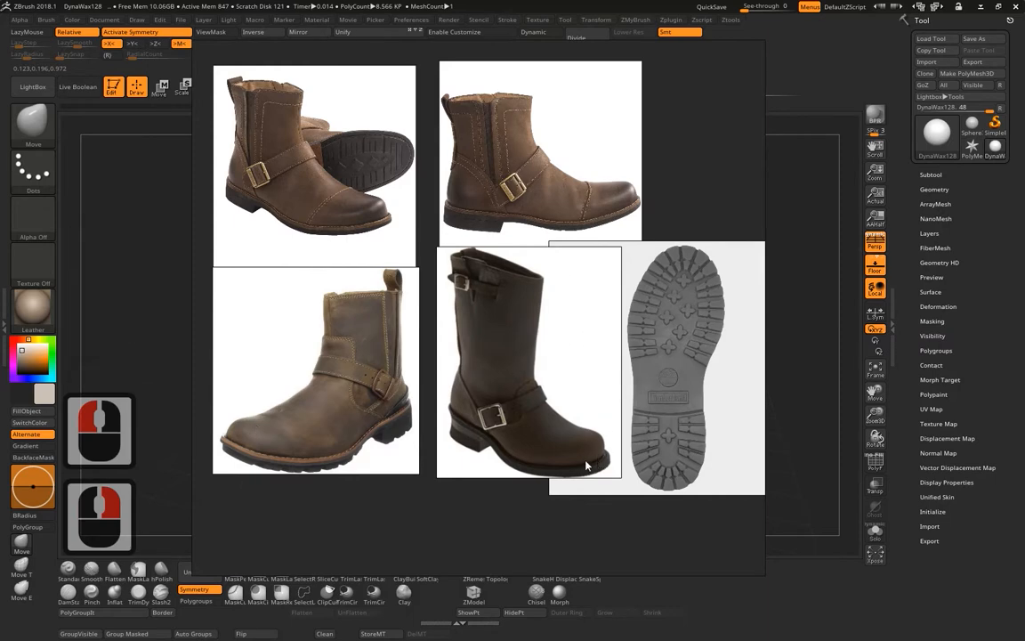
{"action": "mouse_move", "coordinate": [513, 308]}
{"action": "left_mouse_down"}
{"action": "mouse_move", "coordinate": [507, 358]}
{"action": "mouse_move", "coordinate": [507, 319]}
{"action": "left_mouse_up"}
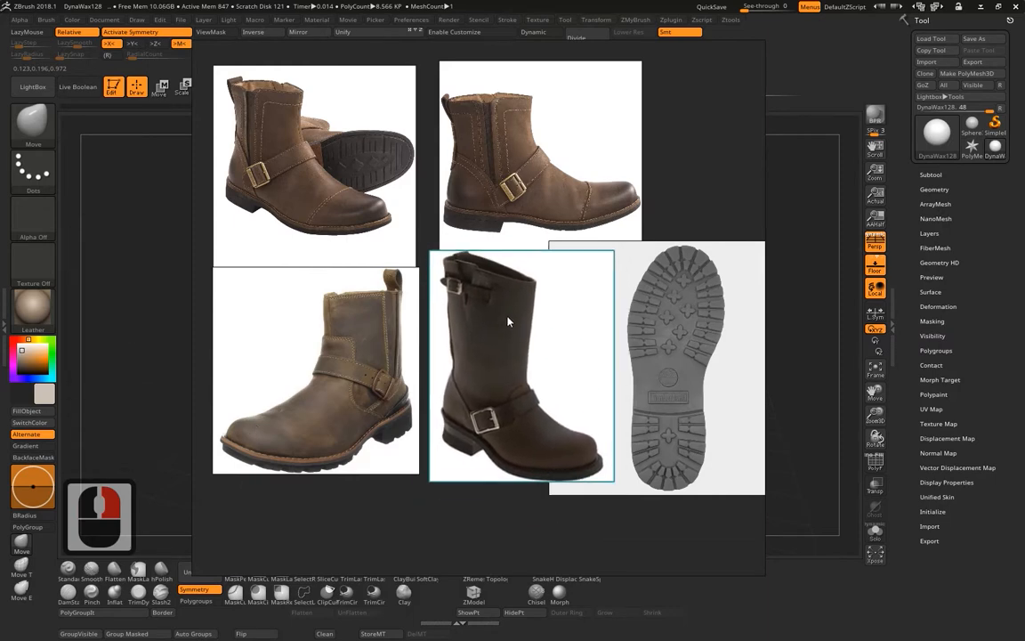
{"action": "left_click_drag", "start_coordinate": [554, 381], "coordinate": [537, 347]}
{"action": "right_click_drag", "start_coordinate": [670, 175], "coordinate": [1024, 177]}
Compare the sphere with perspective turned off and on, leaving perspective enabled.
{"action": "left_click_drag", "start_coordinate": [679, 254], "coordinate": [722, 309]}
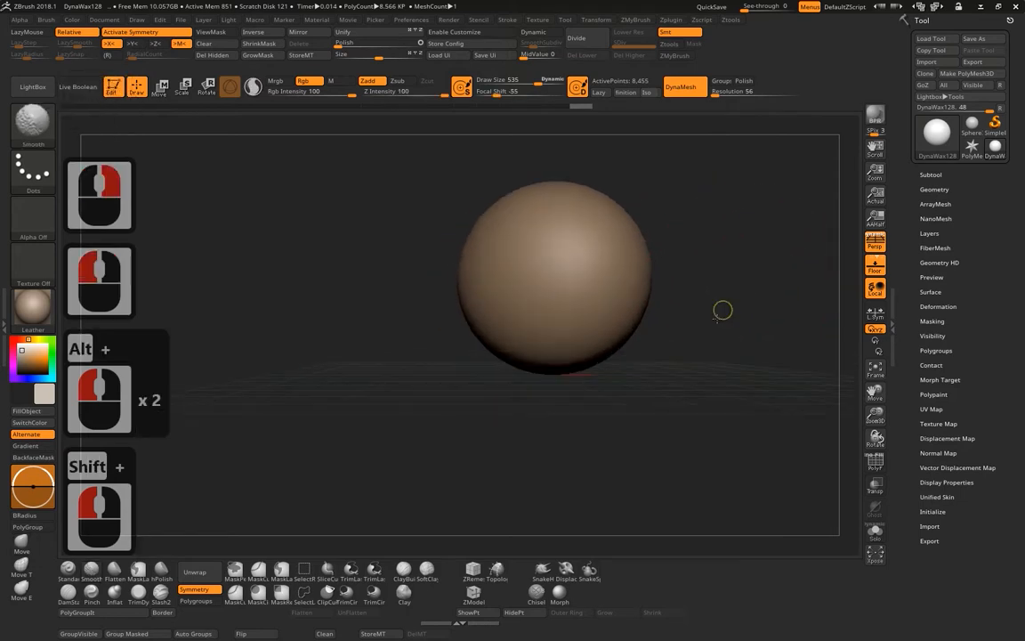
{"action": "left_click", "coordinate": [723, 308], "text": "shift"}
{"action": "left_click", "coordinate": [872, 248]}
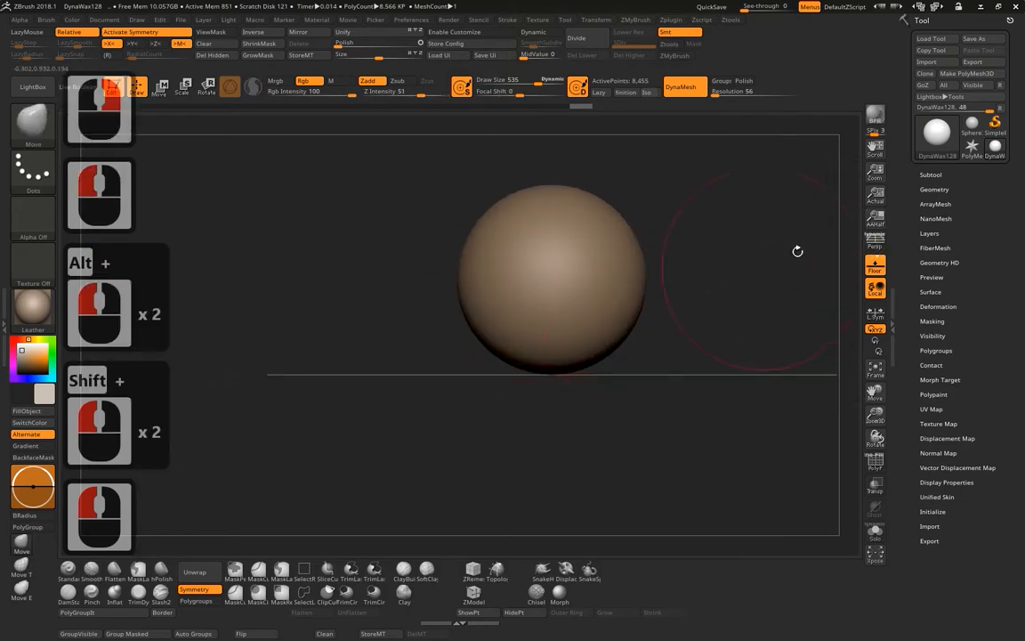
{"action": "left_click", "coordinate": [877, 247]}
{"action": "mouse_move", "coordinate": [744, 336]}
{"action": "left_mouse_down"}
{"action": "mouse_move", "coordinate": [757, 289]}
{"action": "mouse_move", "coordinate": [784, 315]}
{"action": "mouse_move", "coordinate": [734, 325]}
{"action": "left_mouse_up"}
{"action": "left_click", "coordinate": [874, 246]}
{"action": "left_click", "coordinate": [878, 246]}
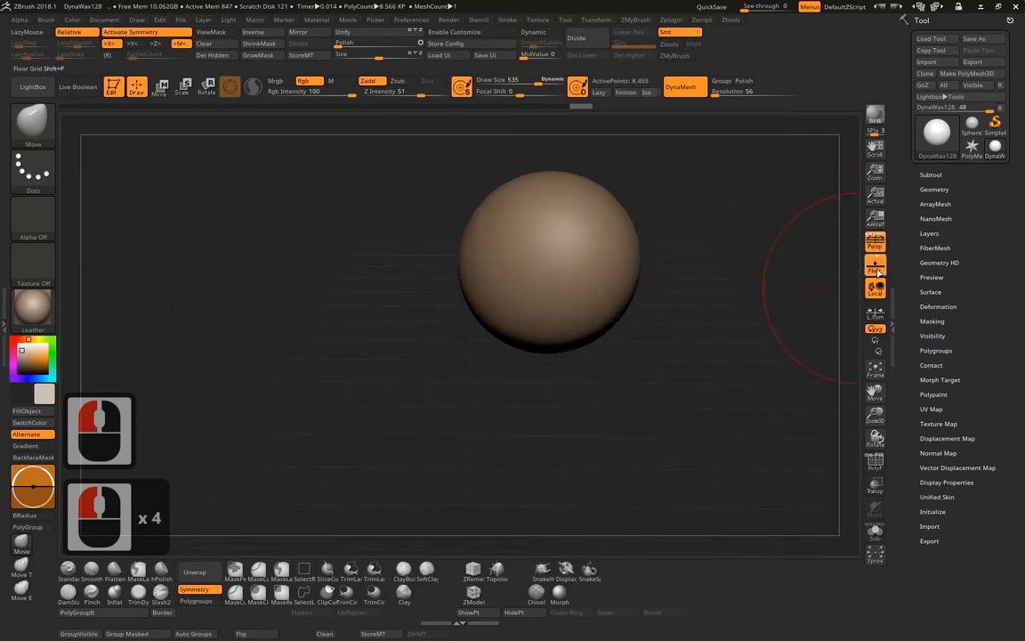
Toggle the floor grid off and on twice while viewing the sphere from different angles.
{"action": "left_click", "coordinate": [877, 270]}
{"action": "left_click", "coordinate": [874, 273]}
{"action": "left_click_drag", "start_coordinate": [753, 292], "coordinate": [822, 280]}
{"action": "left_click", "coordinate": [877, 268]}
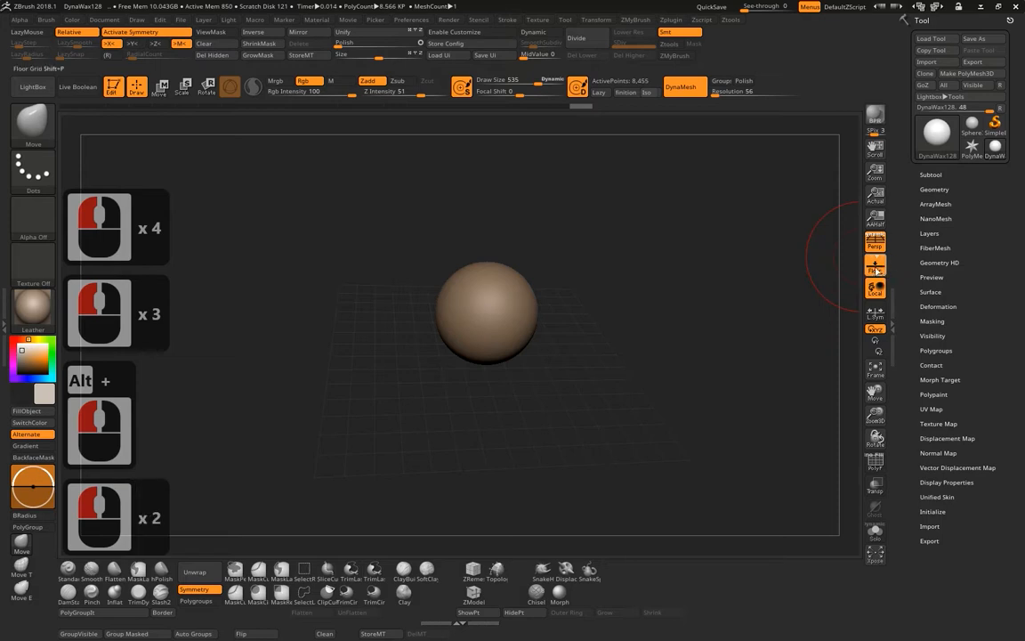
{"action": "left_click", "coordinate": [875, 268]}
{"action": "left_click_drag", "start_coordinate": [598, 346], "coordinate": [598, 289]}
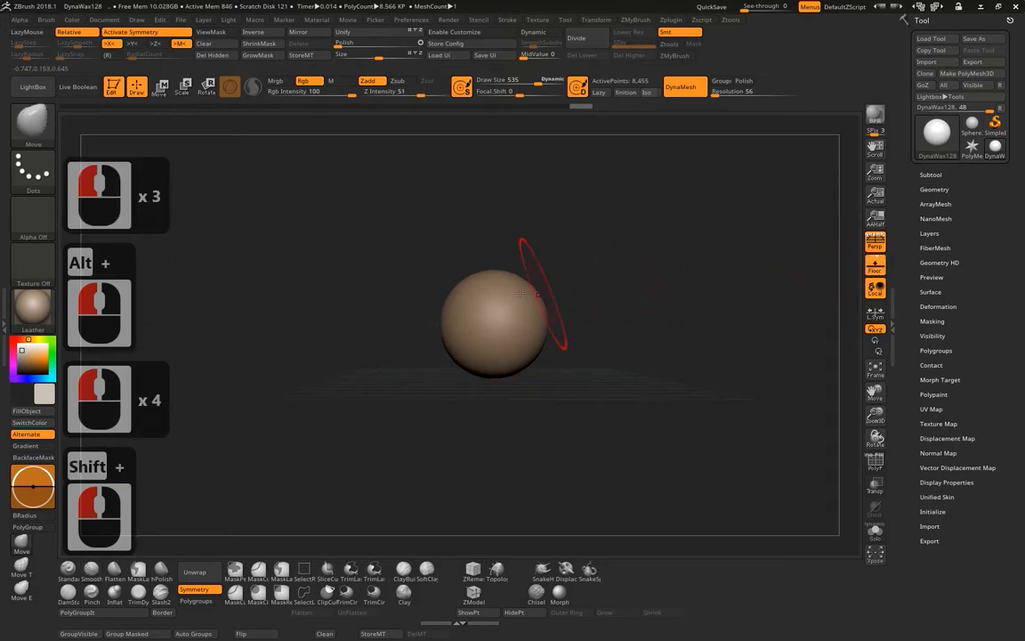
Hide the floor grid, examine the sphere in space without it, and display the grid again.
{"action": "left_click_drag", "start_coordinate": [634, 247], "coordinate": [679, 260], "text": "shift"}
{"action": "left_click_drag", "start_coordinate": [588, 262], "coordinate": [646, 388], "text": "alt"}
{"action": "left_click", "coordinate": [876, 267]}
{"action": "left_click_drag", "start_coordinate": [674, 176], "coordinate": [646, 343], "text": "alt"}
{"action": "left_click_drag", "start_coordinate": [657, 276], "coordinate": [647, 465]}
{"action": "left_click_drag", "start_coordinate": [641, 329], "coordinate": [679, 217], "text": "shift"}
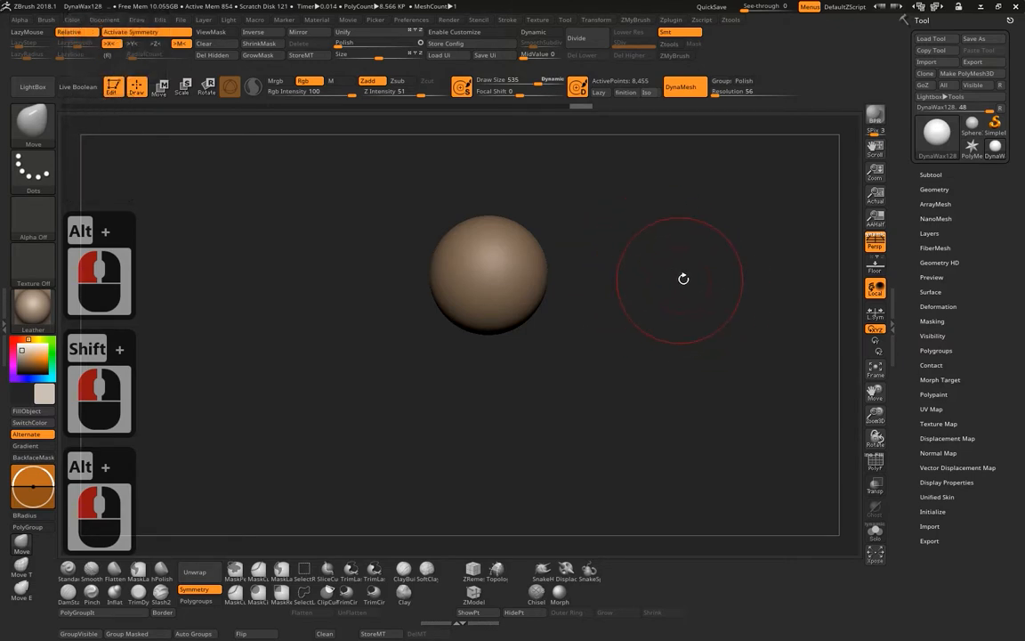
{"action": "left_click_drag", "start_coordinate": [666, 321], "coordinate": [657, 247], "text": "alt"}
{"action": "left_click", "coordinate": [641, 241], "text": "shift"}
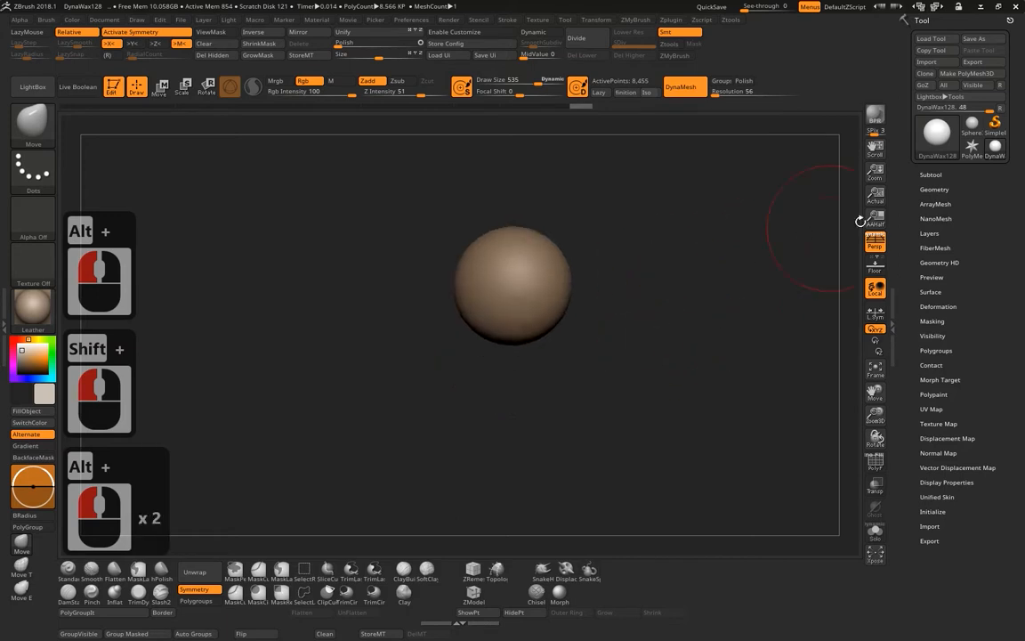
{"action": "left_click", "coordinate": [876, 265]}
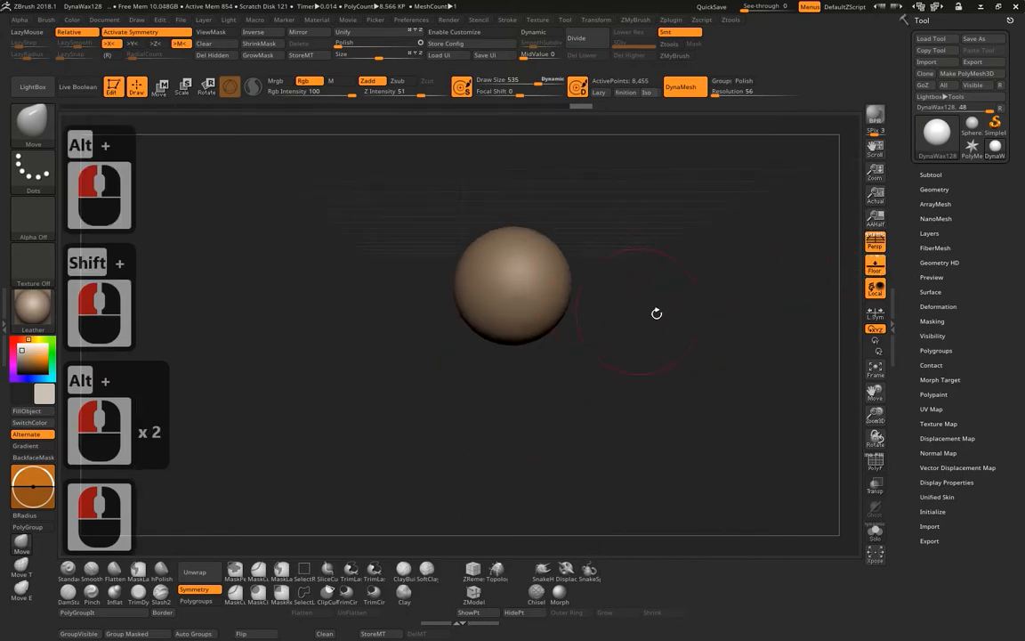
Toggle the floor grid off and on again and examine the sphere against the ground plane from several angles.
{"action": "left_click_drag", "start_coordinate": [630, 374], "coordinate": [615, 222], "text": "shift"}
{"action": "left_click_drag", "start_coordinate": [611, 329], "coordinate": [566, 257], "text": "shift"}
{"action": "middle_click", "coordinate": [873, 270]}
{"action": "left_click", "coordinate": [873, 270]}
{"action": "left_click", "coordinate": [873, 269]}
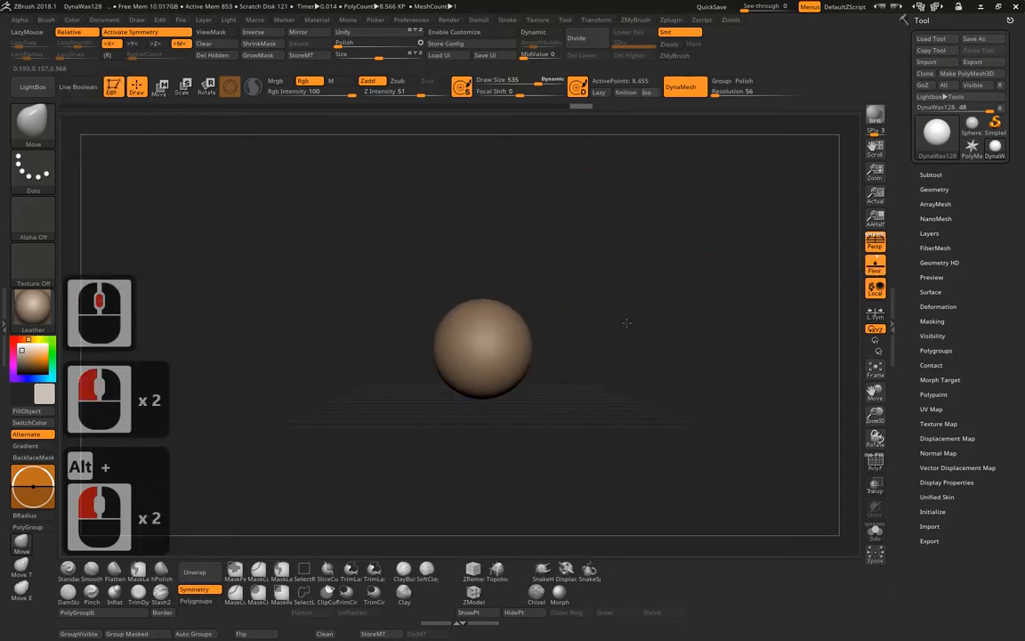
{"action": "left_click", "coordinate": [585, 283], "text": "shift"}
{"action": "left_click_drag", "start_coordinate": [600, 330], "coordinate": [679, 354], "text": "alt"}
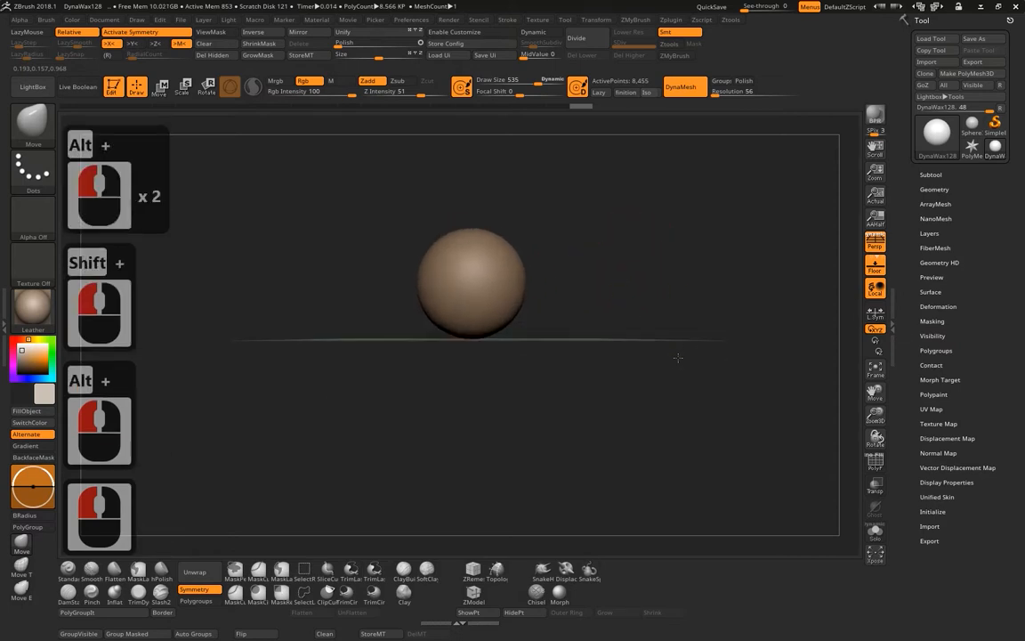
{"action": "left_click", "coordinate": [638, 250], "text": "shift"}
{"action": "mouse_move", "coordinate": [638, 250]}
{"action": "left_mouse_down"}
{"action": "mouse_move", "coordinate": [653, 298]}
{"action": "mouse_move", "coordinate": [620, 371]}
{"action": "mouse_move", "coordinate": [645, 360]}
{"action": "mouse_move", "coordinate": [588, 294]}
{"action": "mouse_move", "coordinate": [637, 259]}
{"action": "left_mouse_up"}
{"action": "left_click_drag", "start_coordinate": [723, 302], "coordinate": [644, 299], "text": "alt"}
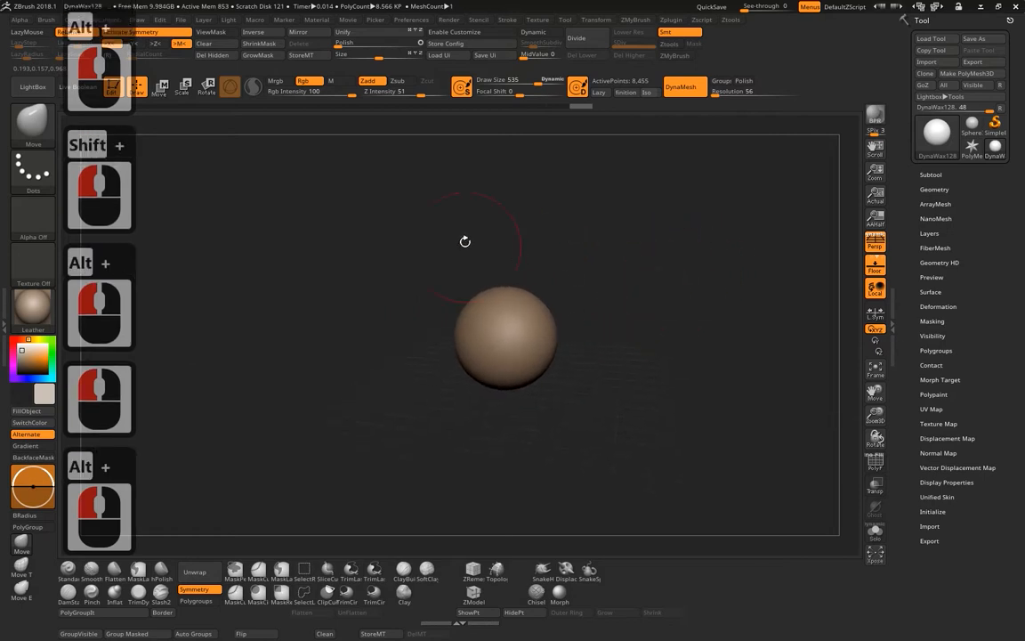
Set the draw size to 614, pull the top of the sphere upward into an ankle form and update the DynaMesh.
{"action": "right_click", "coordinate": [499, 297]}
{"action": "mouse_move", "coordinate": [505, 300]}
{"action": "left_mouse_down"}
{"action": "mouse_move", "coordinate": [542, 297]}
{"action": "mouse_move", "coordinate": [508, 271]}
{"action": "left_mouse_up"}
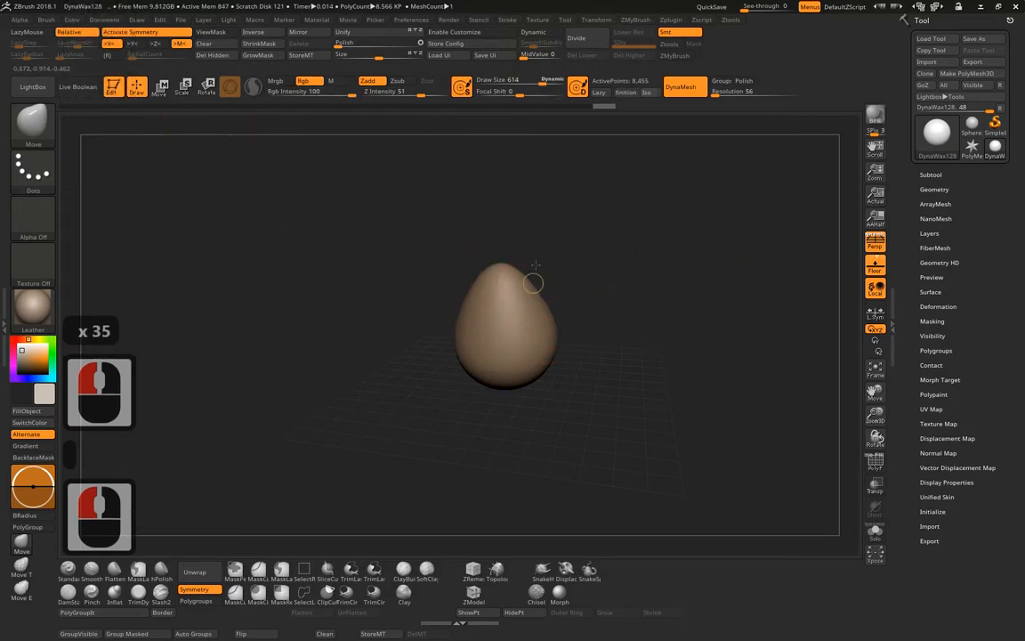
{"action": "right_click_drag", "start_coordinate": [534, 282], "coordinate": [504, 222]}
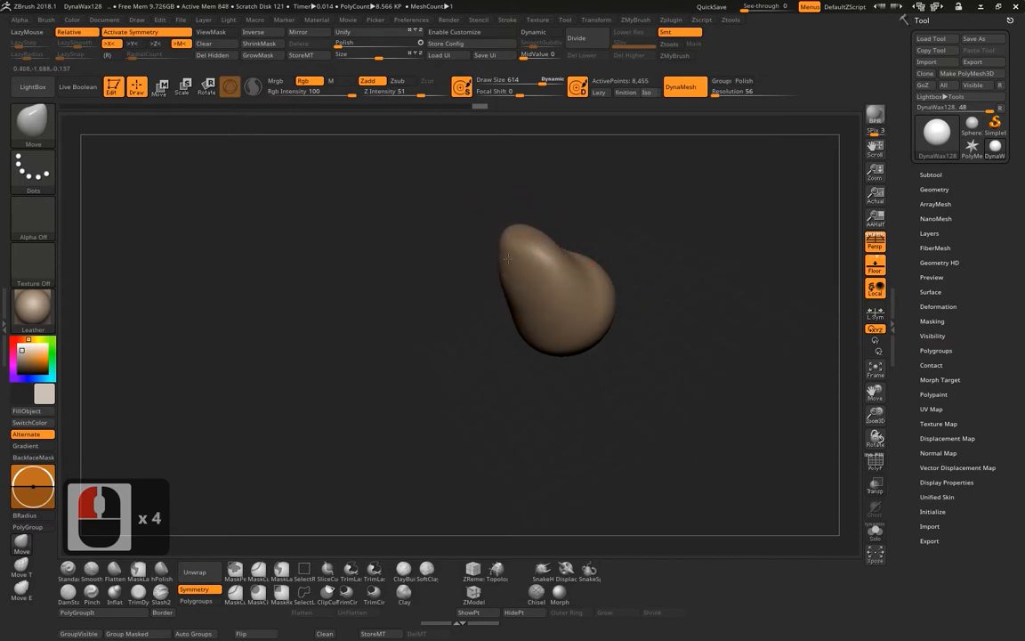
{"action": "left_click_drag", "start_coordinate": [508, 259], "coordinate": [524, 248]}
{"action": "left_click_drag", "start_coordinate": [697, 208], "coordinate": [687, 289], "text": "ctrl"}
{"action": "left_click_drag", "start_coordinate": [536, 246], "coordinate": [553, 234]}
{"action": "left_click_drag", "start_coordinate": [656, 216], "coordinate": [632, 222]}
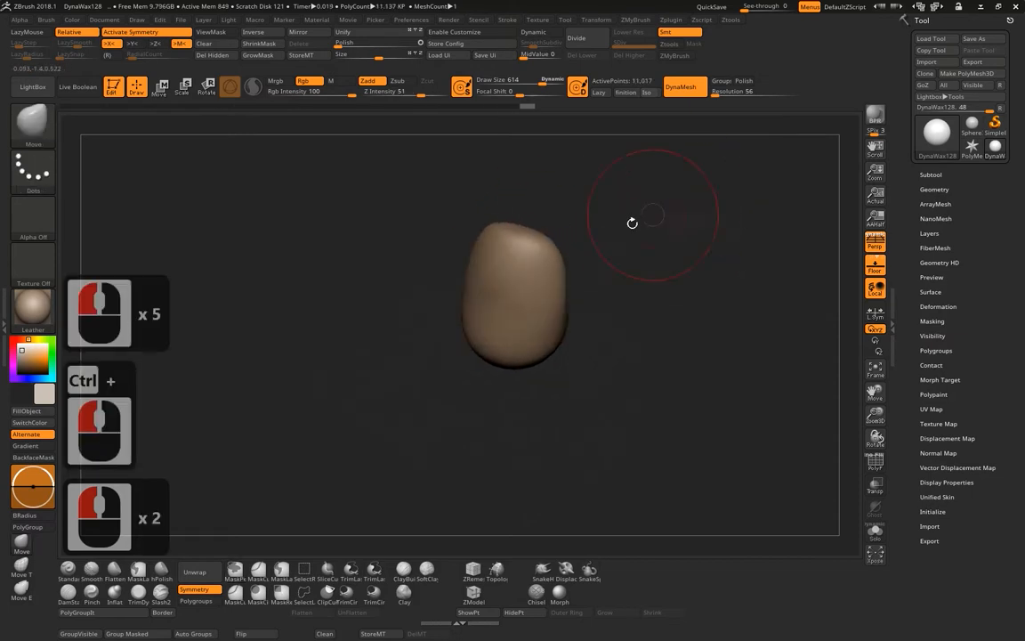
Pull the lower front of the mesh outward into an elongated foot with a rounded toe and update the DynaMesh.
{"action": "left_click_drag", "start_coordinate": [502, 268], "coordinate": [514, 265]}
{"action": "left_click_drag", "start_coordinate": [613, 279], "coordinate": [598, 322]}
{"action": "left_click", "coordinate": [503, 336]}
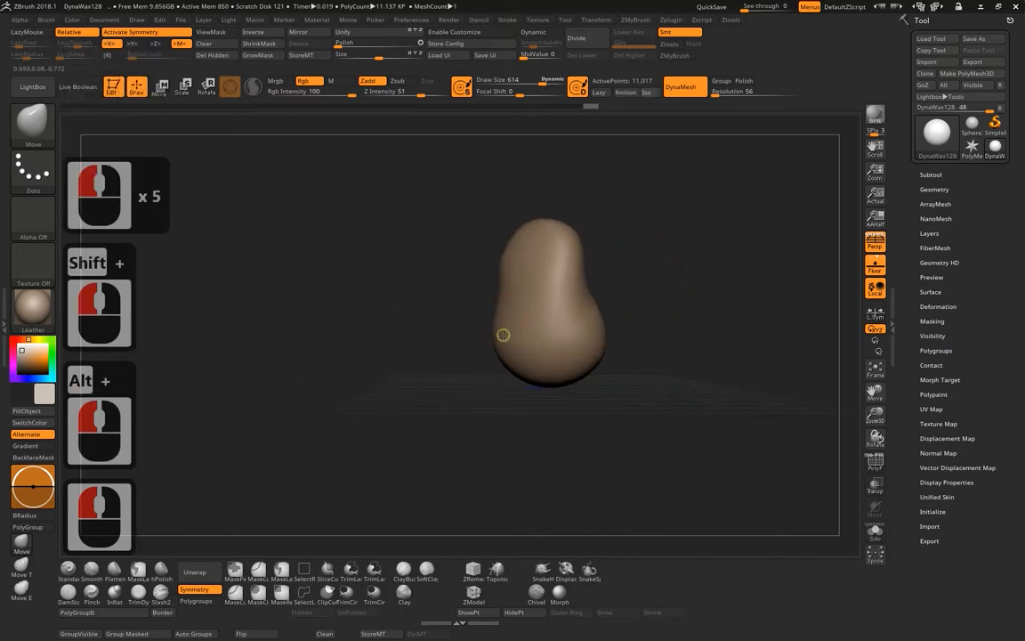
{"action": "mouse_move", "coordinate": [504, 336]}
{"action": "left_mouse_down"}
{"action": "mouse_move", "coordinate": [440, 367]}
{"action": "mouse_move", "coordinate": [462, 341]}
{"action": "mouse_move", "coordinate": [438, 350]}
{"action": "left_mouse_up"}
{"action": "mouse_move", "coordinate": [445, 404]}
{"action": "left_mouse_down"}
{"action": "mouse_move", "coordinate": [517, 462]}
{"action": "mouse_move", "coordinate": [446, 348]}
{"action": "mouse_move", "coordinate": [512, 373]}
{"action": "mouse_move", "coordinate": [533, 325]}
{"action": "mouse_move", "coordinate": [476, 334]}
{"action": "left_mouse_up"}
{"action": "left_click_drag", "start_coordinate": [405, 360], "coordinate": [411, 343], "text": "shift"}
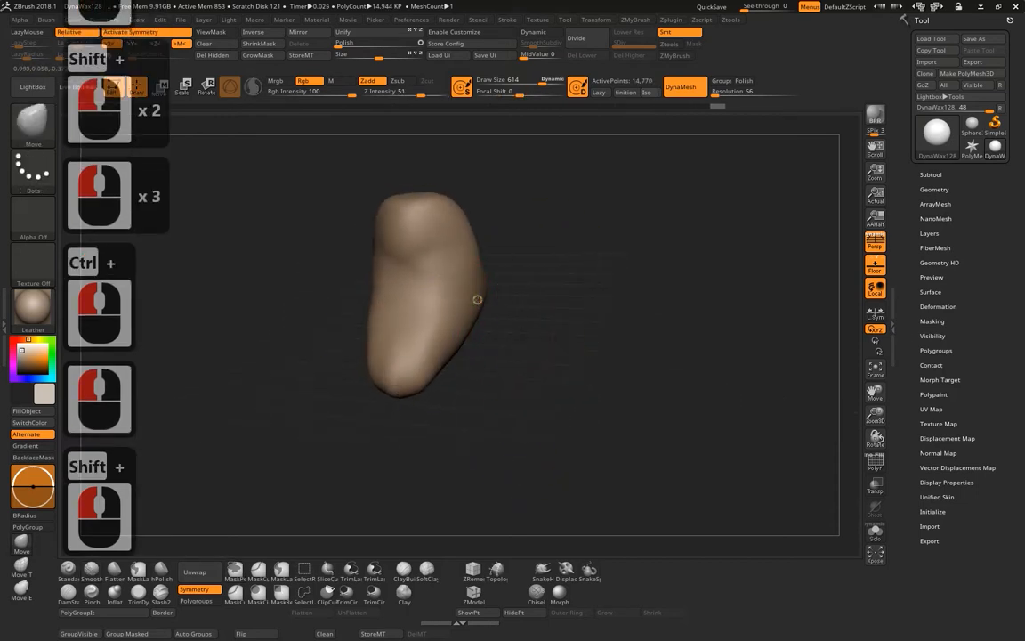
Push in the side of the heel and refine the toe and instep contours with the Move brush.
{"action": "mouse_move", "coordinate": [478, 300]}
{"action": "left_mouse_down"}
{"action": "mouse_move", "coordinate": [487, 288]}
{"action": "mouse_move", "coordinate": [460, 332]}
{"action": "left_mouse_up"}
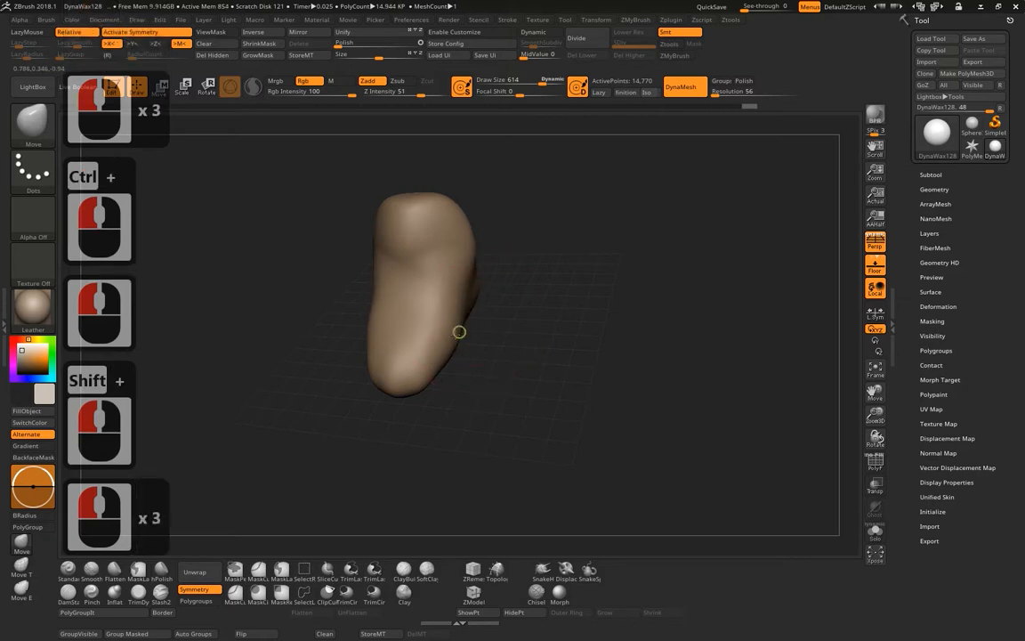
{"action": "left_click_drag", "start_coordinate": [397, 356], "coordinate": [389, 366]}
{"action": "mouse_move", "coordinate": [592, 360]}
{"action": "left_mouse_down"}
{"action": "mouse_move", "coordinate": [525, 325]}
{"action": "mouse_move", "coordinate": [504, 340]}
{"action": "left_mouse_up"}
{"action": "left_click_drag", "start_coordinate": [411, 352], "coordinate": [337, 383], "text": "alt"}
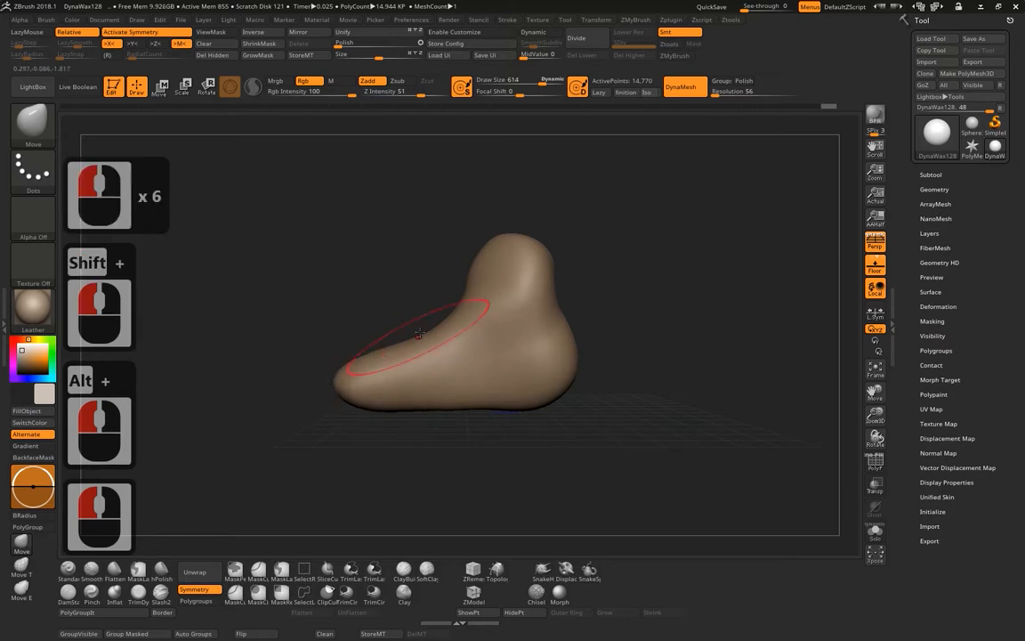
{"action": "mouse_move", "coordinate": [411, 307]}
{"action": "left_mouse_down"}
{"action": "mouse_move", "coordinate": [445, 323]}
{"action": "mouse_move", "coordinate": [498, 257]}
{"action": "mouse_move", "coordinate": [531, 260]}
{"action": "mouse_move", "coordinate": [558, 298]}
{"action": "mouse_move", "coordinate": [534, 294]}
{"action": "mouse_move", "coordinate": [503, 311]}
{"action": "mouse_move", "coordinate": [554, 288]}
{"action": "left_mouse_up"}
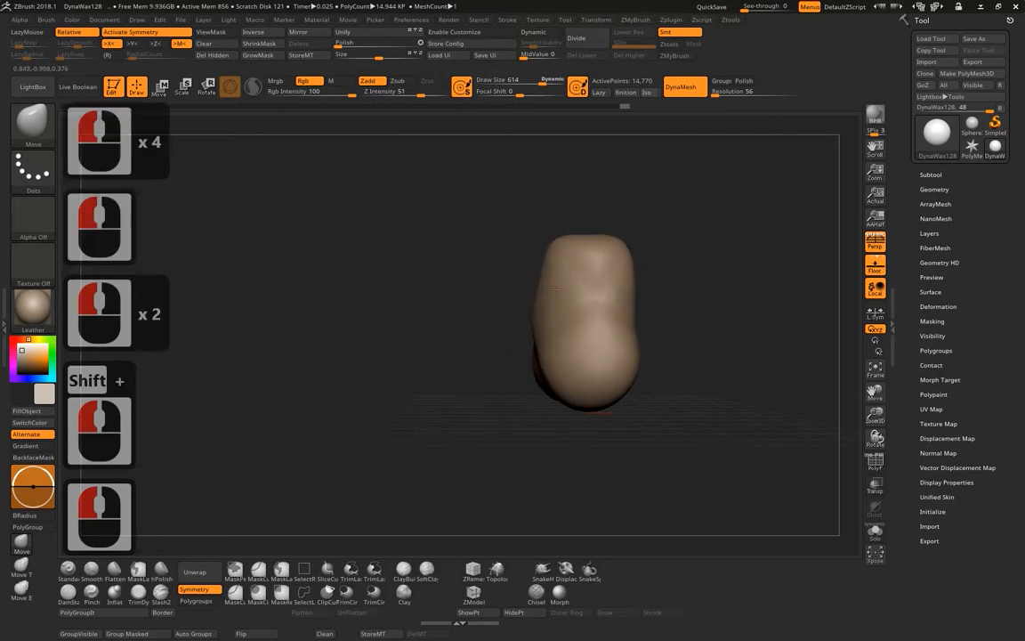
Slim the sides of the ankle, heel and forefoot, shaping them from the rear, side and top.
{"action": "left_click", "coordinate": [569, 360]}
{"action": "left_click_drag", "start_coordinate": [548, 347], "coordinate": [559, 321]}
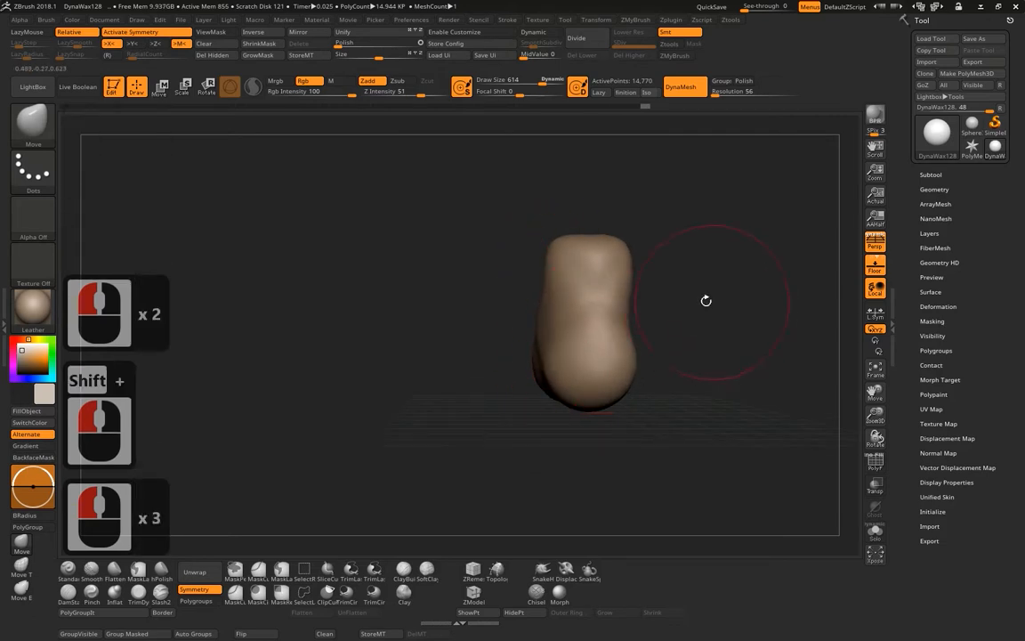
{"action": "mouse_move", "coordinate": [705, 300]}
{"action": "left_mouse_down", "text": "shift"}
{"action": "mouse_move", "coordinate": [657, 327]}
{"action": "mouse_move", "coordinate": [656, 307]}
{"action": "mouse_move", "coordinate": [726, 253]}
{"action": "left_mouse_up", "text": "shift"}
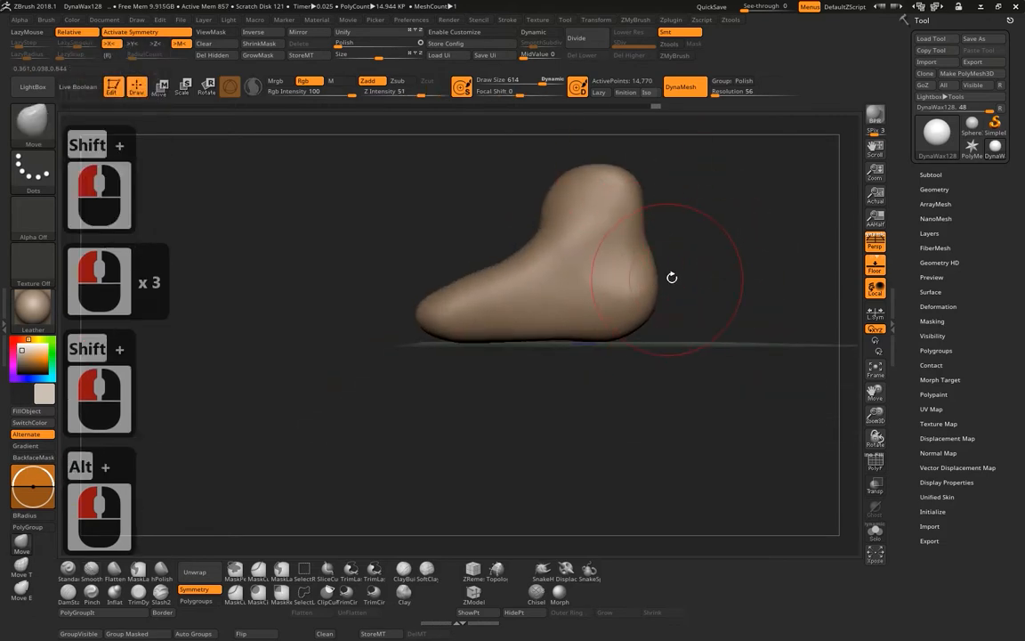
{"action": "mouse_move", "coordinate": [734, 195]}
{"action": "left_mouse_down", "text": "alt"}
{"action": "mouse_move", "coordinate": [647, 251]}
{"action": "mouse_move", "coordinate": [552, 351]}
{"action": "mouse_move", "coordinate": [502, 359]}
{"action": "left_mouse_up", "text": "alt"}
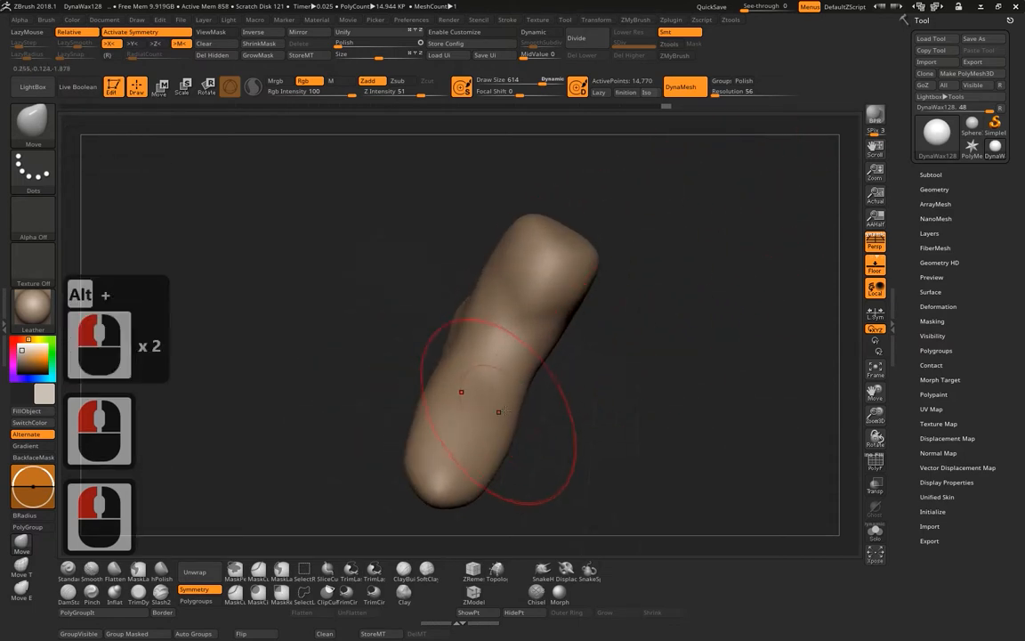
{"action": "left_click_drag", "start_coordinate": [499, 412], "coordinate": [488, 426]}
{"action": "left_click_drag", "start_coordinate": [655, 404], "coordinate": [634, 347], "text": "shift"}
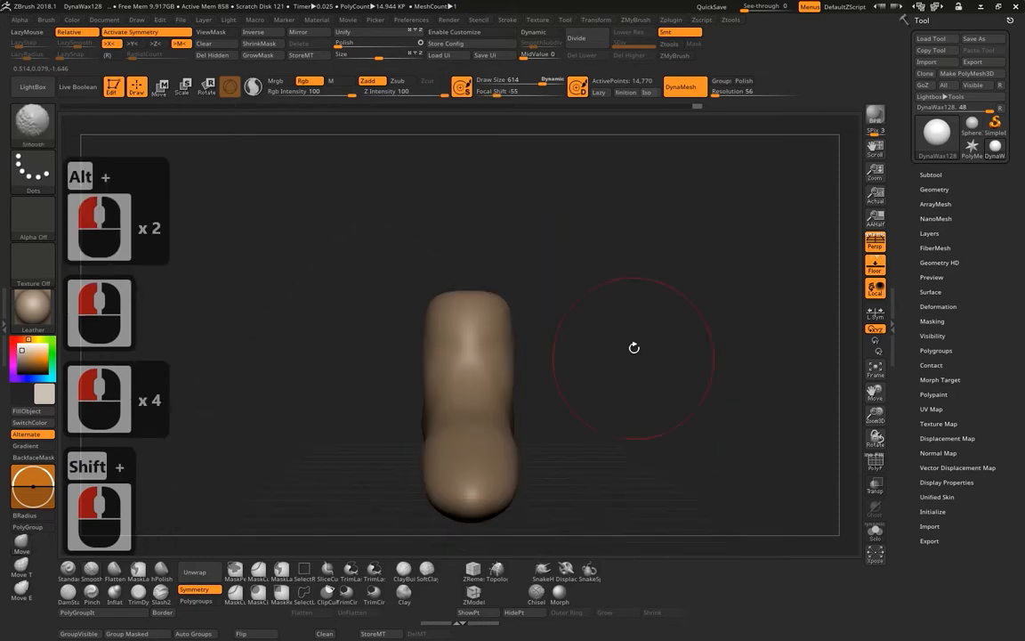
Narrow the upper leg from the front and pull its top upward to lengthen the boot shaft.
{"action": "left_click_drag", "start_coordinate": [500, 294], "coordinate": [495, 300]}
{"action": "mouse_move", "coordinate": [590, 293]}
{"action": "left_mouse_down", "text": "shift"}
{"action": "mouse_move", "coordinate": [638, 300]}
{"action": "mouse_move", "coordinate": [648, 291]}
{"action": "left_mouse_up", "text": "shift"}
{"action": "left_click_drag", "start_coordinate": [461, 331], "coordinate": [476, 331]}
{"action": "mouse_move", "coordinate": [525, 295]}
{"action": "left_mouse_down"}
{"action": "mouse_move", "coordinate": [527, 241]}
{"action": "mouse_move", "coordinate": [530, 252]}
{"action": "mouse_move", "coordinate": [567, 225]}
{"action": "left_mouse_up"}
{"action": "left_click_drag", "start_coordinate": [500, 258], "coordinate": [487, 229]}
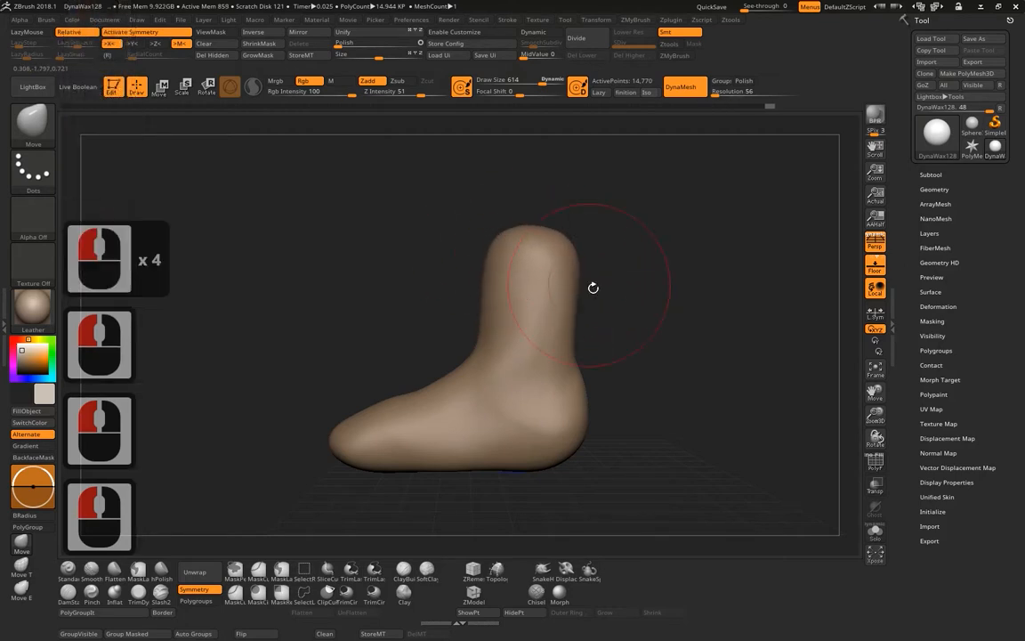
Adjust the back contour of the leg above the heel and smooth the rear of the boot.
{"action": "left_click_drag", "start_coordinate": [668, 268], "coordinate": [632, 254], "text": "alt"}
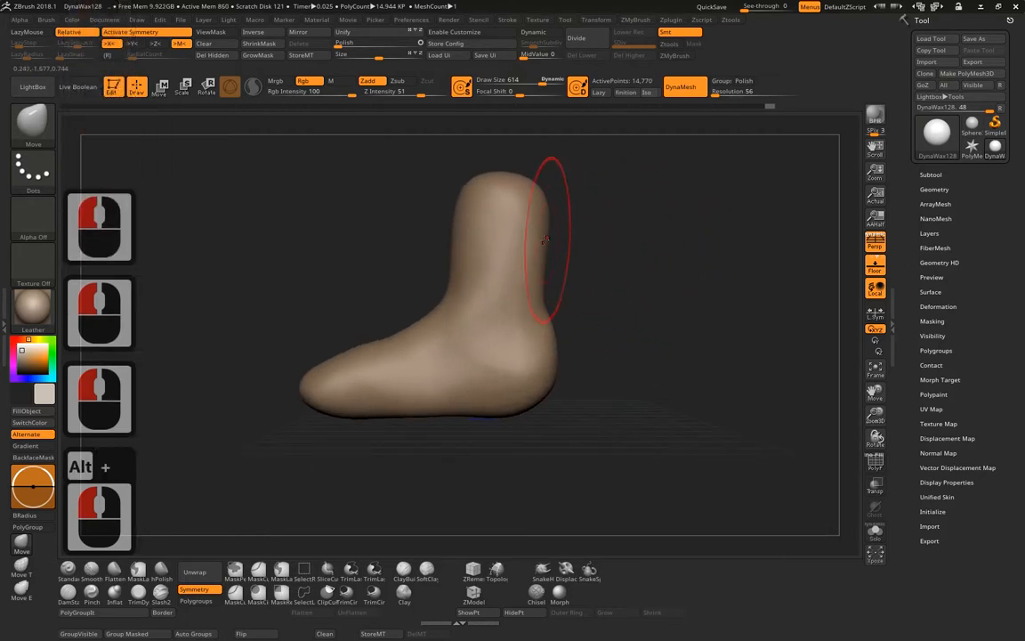
{"action": "left_click_drag", "start_coordinate": [547, 238], "coordinate": [544, 234]}
{"action": "left_click_drag", "start_coordinate": [537, 301], "coordinate": [544, 297]}
{"action": "left_click_drag", "start_coordinate": [538, 236], "coordinate": [543, 239]}
{"action": "mouse_move", "coordinate": [570, 341]}
{"action": "left_mouse_down"}
{"action": "mouse_move", "coordinate": [580, 344]}
{"action": "mouse_move", "coordinate": [564, 339]}
{"action": "mouse_move", "coordinate": [557, 373]}
{"action": "mouse_move", "coordinate": [607, 359]}
{"action": "left_mouse_up"}
{"action": "mouse_move", "coordinate": [535, 296]}
{"action": "left_mouse_down", "text": "shift"}
{"action": "mouse_move", "coordinate": [534, 322]}
{"action": "mouse_move", "coordinate": [621, 329]}
{"action": "left_mouse_up", "text": "shift"}
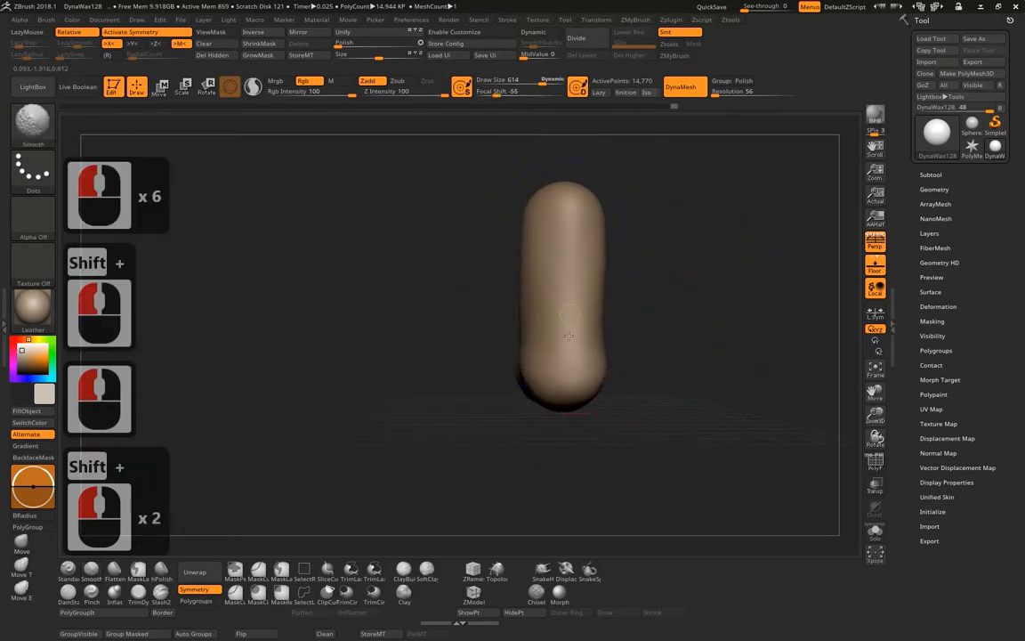
{"action": "left_click_drag", "start_coordinate": [623, 267], "coordinate": [275, 149], "text": "shift"}
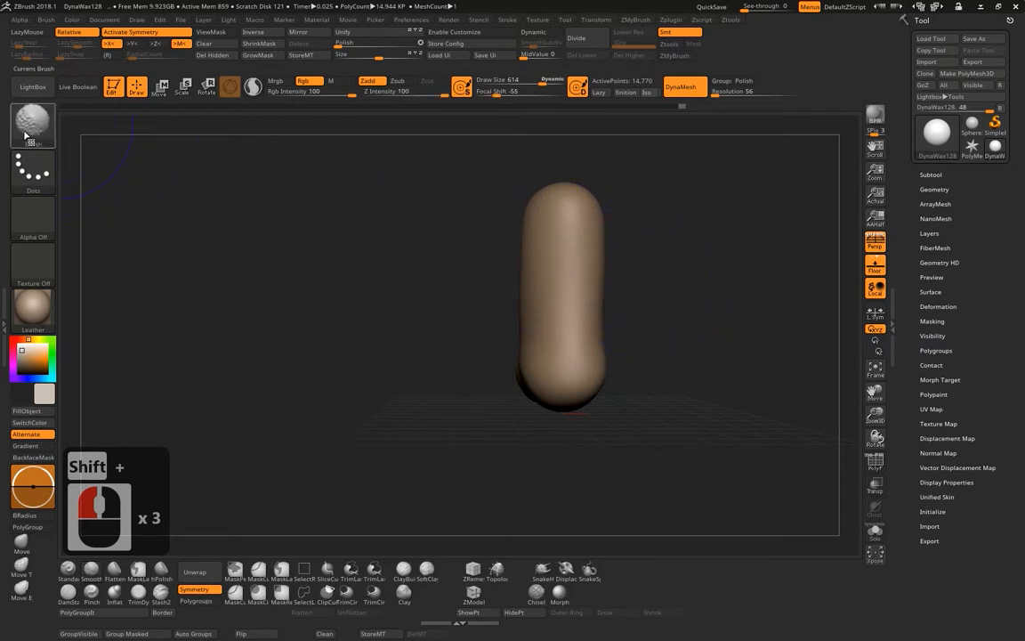
{"action": "key", "text": "b"}
{"action": "key", "text": "m"}
{"action": "key", "text": "v"}
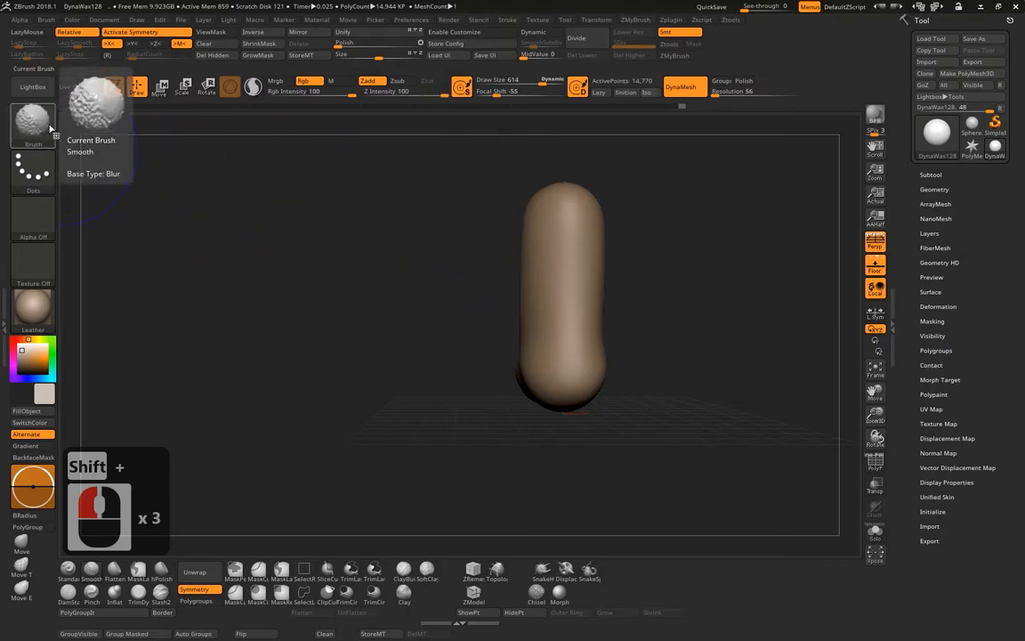
{"action": "key", "text": "b"}
{"action": "key", "text": "m"}
{"action": "key", "text": "v"}
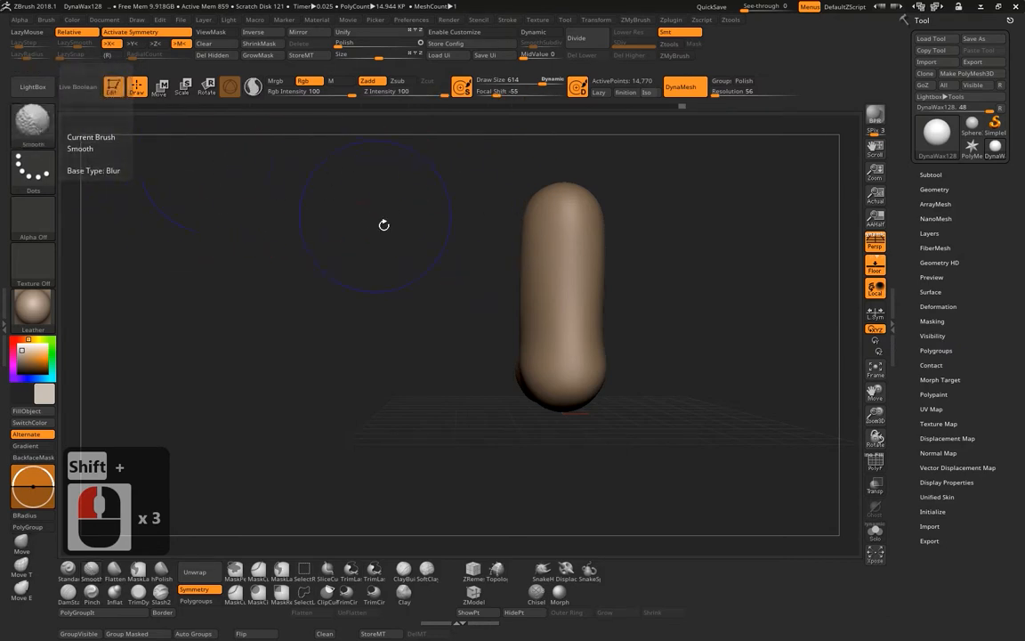
Smooth the ankle and the top of the foot, finishing in a side view.
{"action": "left_click_drag", "start_coordinate": [459, 279], "coordinate": [484, 410]}
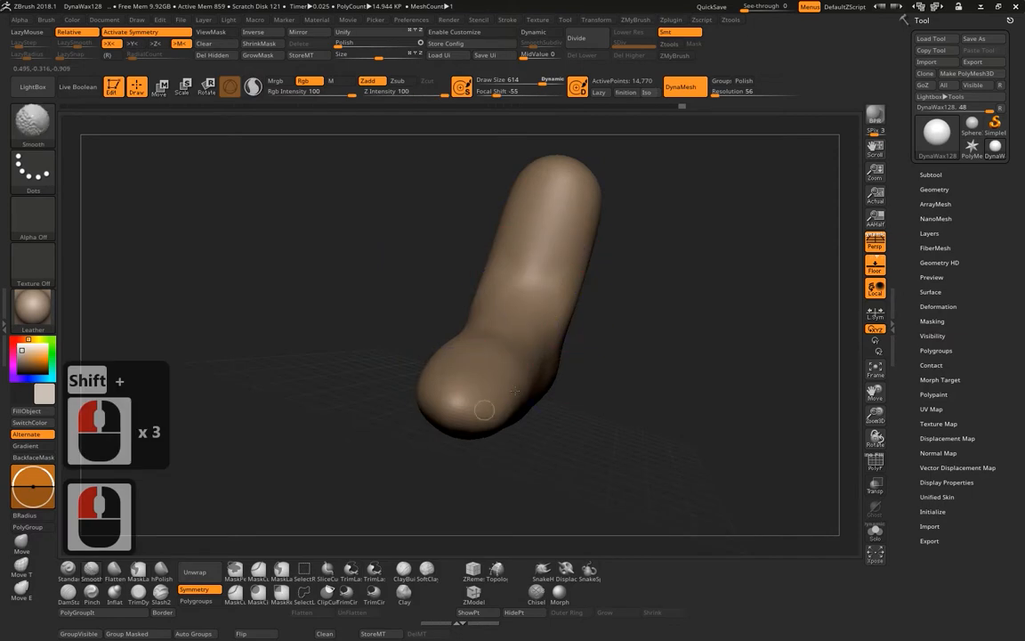
{"action": "left_click_drag", "start_coordinate": [478, 357], "coordinate": [494, 354], "text": "shift"}
{"action": "left_click_drag", "start_coordinate": [668, 342], "coordinate": [609, 322], "text": "alt"}
{"action": "left_click_drag", "start_coordinate": [589, 263], "coordinate": [627, 268], "text": "shift"}
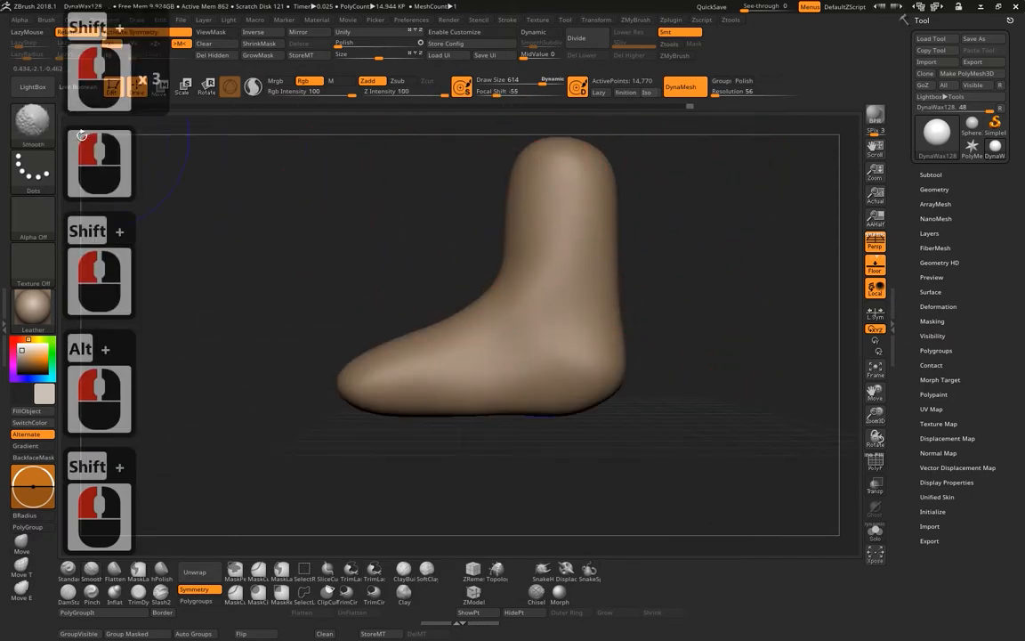
Assign SnakeHook in place of Smooth as the temporary modifier brush.
{"action": "left_click", "coordinate": [38, 124]}
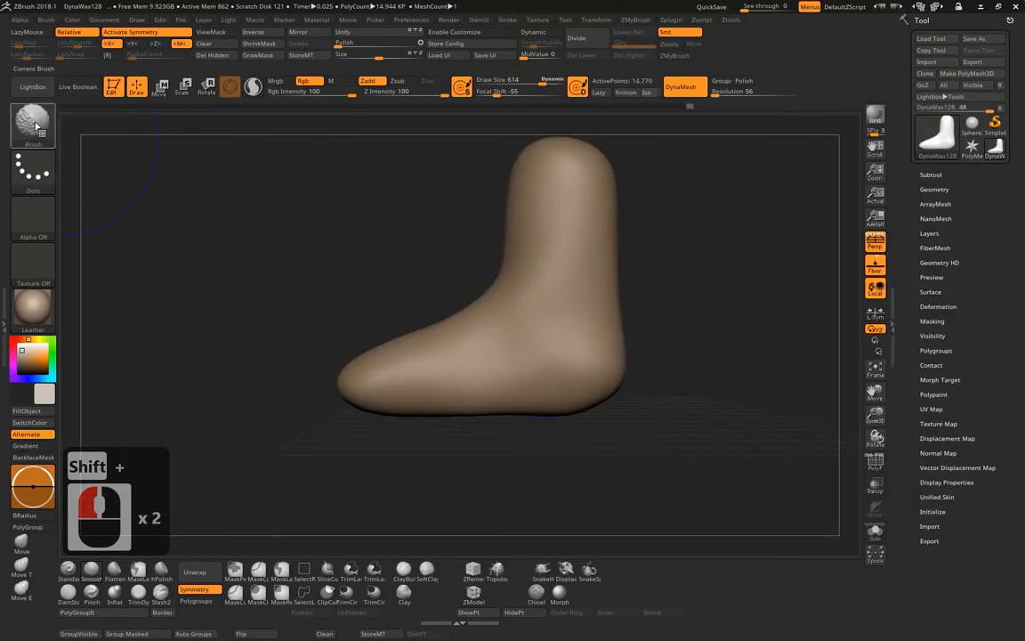
{"action": "left_click", "coordinate": [38, 124]}
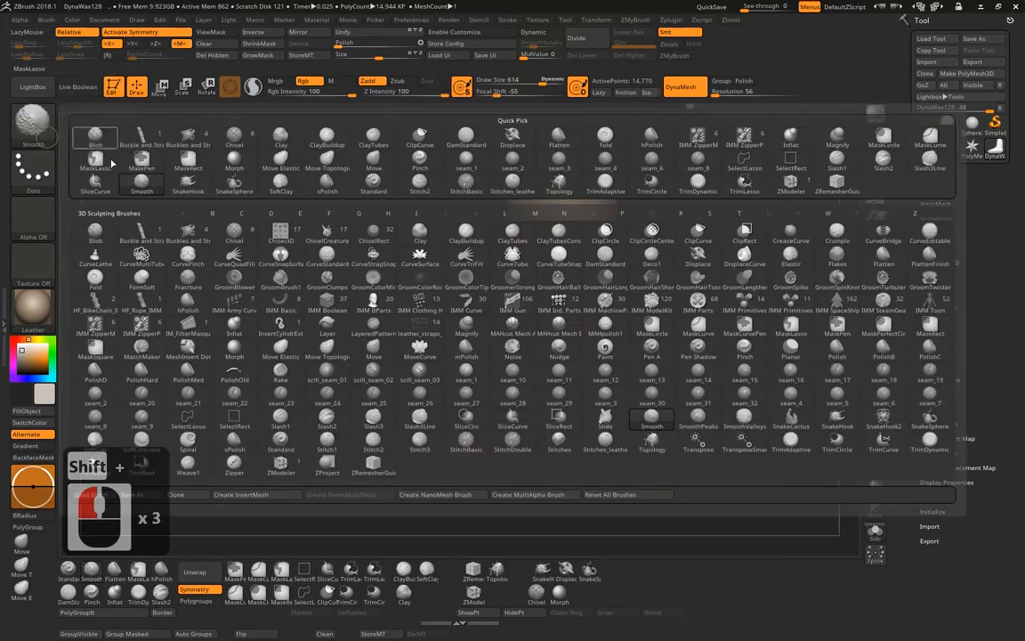
{"action": "left_click", "coordinate": [183, 188], "text": "shift"}
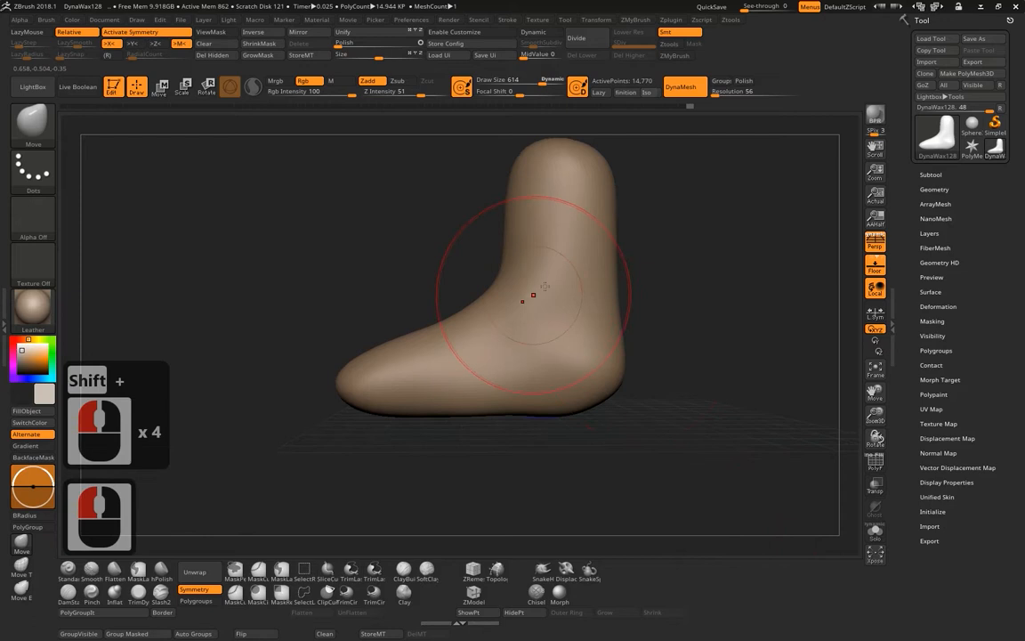
Test SnakeHook by pulling out the ankle and leg, undo the strokes, and reassign Smooth as the temporary modifier brush.
{"action": "left_click_drag", "start_coordinate": [531, 294], "coordinate": [680, 274]}
{"action": "key", "text": "ctrl+z"}
{"action": "key", "text": "shift"}
{"action": "left_click_drag", "start_coordinate": [592, 280], "coordinate": [697, 262]}
{"action": "key", "text": "shift"}
{"action": "left_click_drag", "start_coordinate": [537, 196], "coordinate": [458, 184]}
{"action": "key", "text": "ctrl+z"}
{"action": "key", "text": "ctrl+z"}
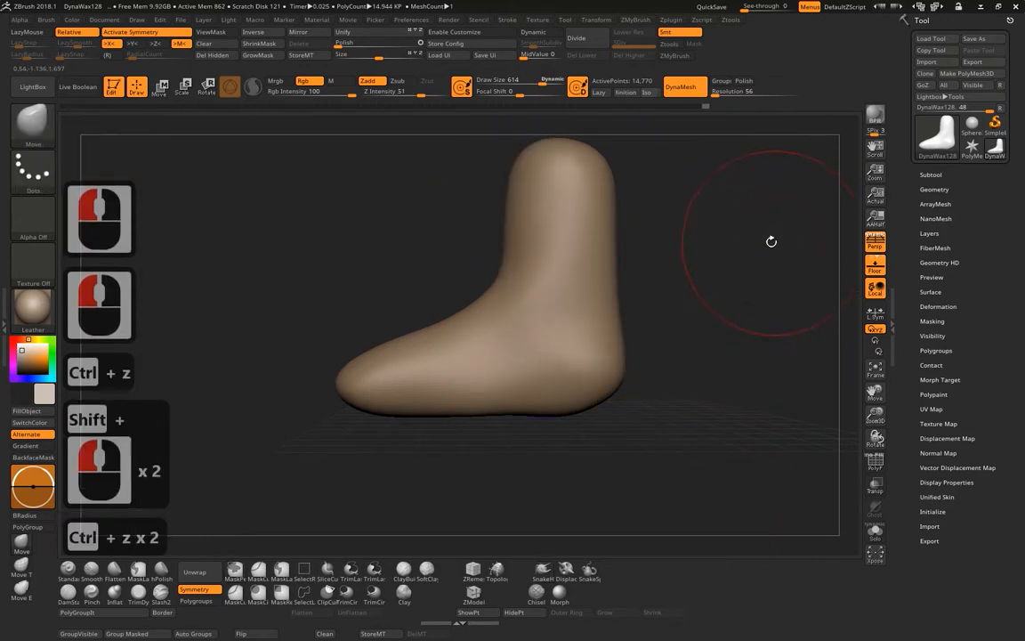
{"action": "left_click", "coordinate": [33, 123]}
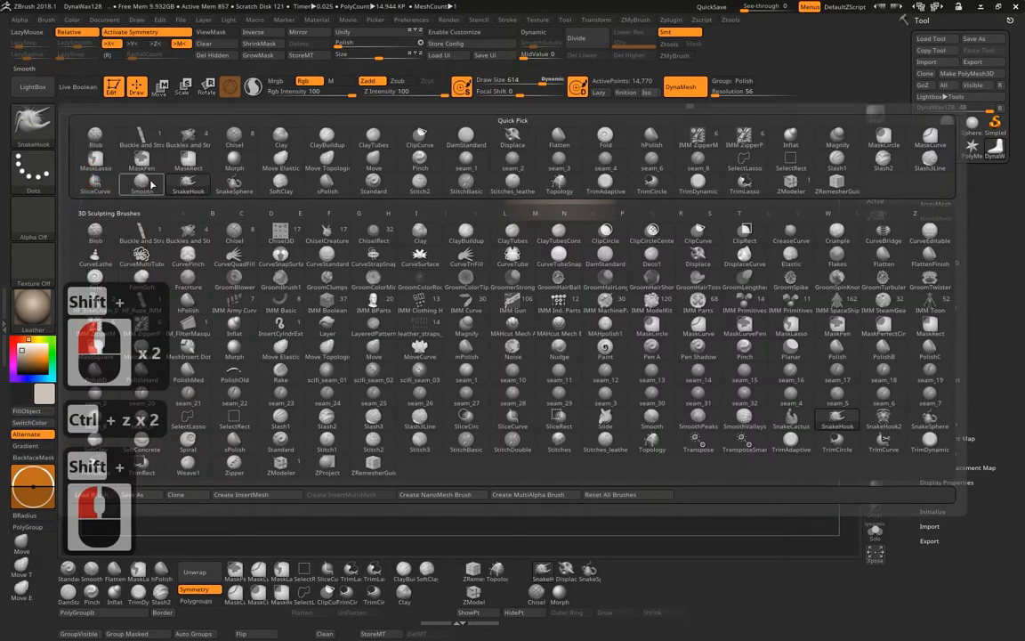
{"action": "left_click", "coordinate": [142, 185], "text": "shift"}
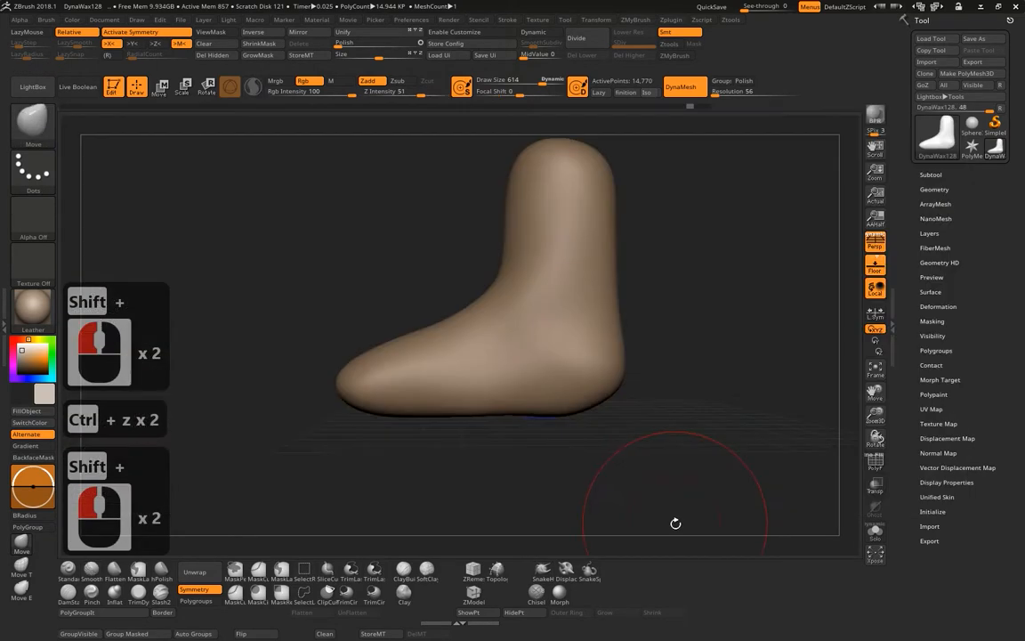
Sweep rectangular mask selections across the empty canvas beside the foot to update the DynaMesh.
{"action": "left_click_drag", "start_coordinate": [674, 524], "coordinate": [684, 514]}
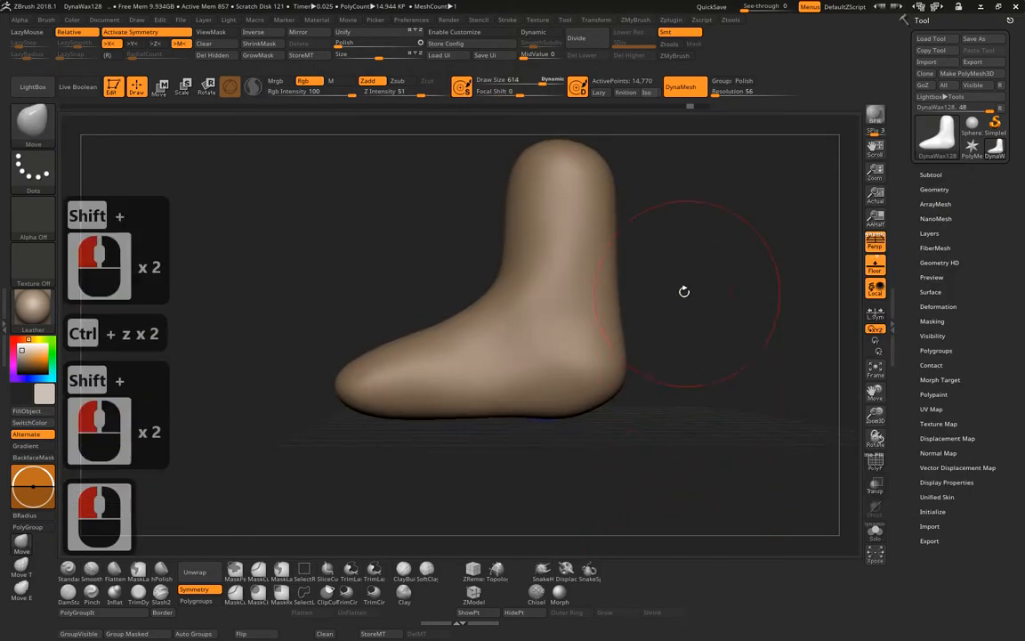
{"action": "left_click_drag", "start_coordinate": [685, 291], "coordinate": [597, 305], "text": "shift"}
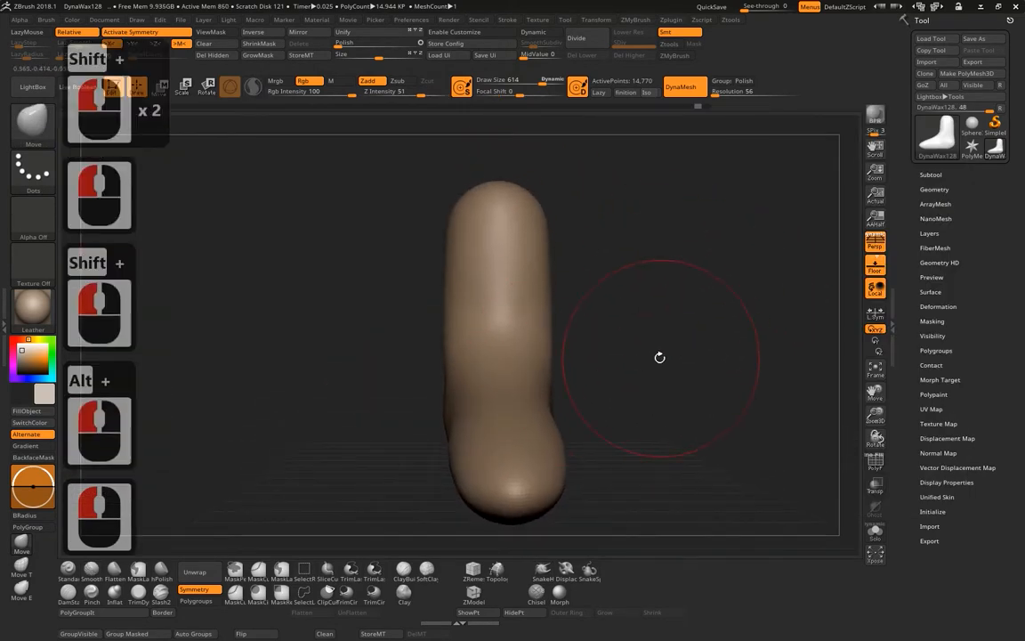
{"action": "left_click_drag", "start_coordinate": [660, 357], "coordinate": [607, 356]}
{"action": "left_click_drag", "start_coordinate": [707, 362], "coordinate": [725, 278], "text": "alt"}
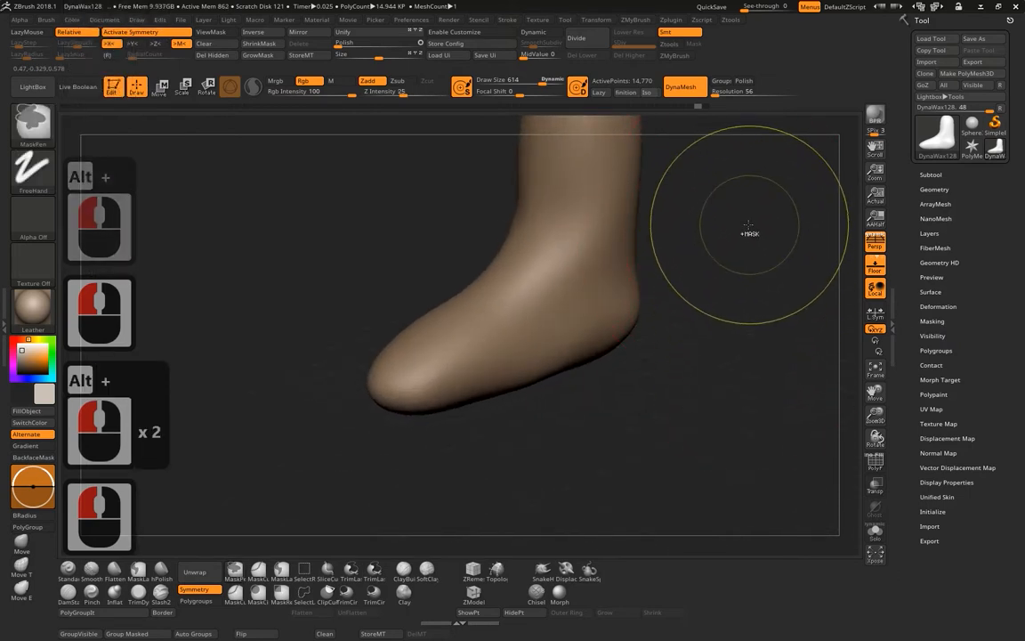
{"action": "mouse_move", "coordinate": [755, 225]}
{"action": "left_mouse_down", "text": "ctrl"}
{"action": "mouse_move", "coordinate": [742, 331]}
{"action": "mouse_move", "coordinate": [714, 346]}
{"action": "mouse_move", "coordinate": [747, 269]}
{"action": "mouse_move", "coordinate": [715, 323]}
{"action": "mouse_move", "coordinate": [743, 350]}
{"action": "left_mouse_up", "text": "ctrl"}
{"action": "left_click_drag", "start_coordinate": [760, 219], "coordinate": [667, 399], "text": "ctrl"}
{"action": "left_click_drag", "start_coordinate": [755, 243], "coordinate": [679, 380], "text": "ctrl"}
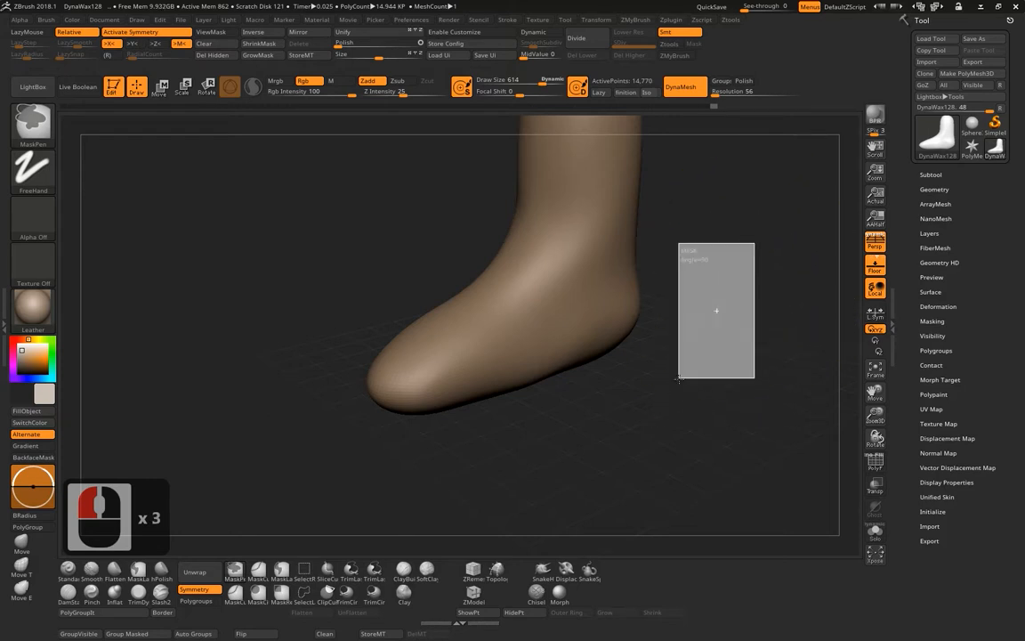
{"action": "mouse_move", "coordinate": [677, 379]}
{"action": "left_mouse_down", "text": "ctrl+alt"}
{"action": "mouse_move", "coordinate": [617, 355]}
{"action": "mouse_move", "coordinate": [481, 348]}
{"action": "mouse_move", "coordinate": [554, 350]}
{"action": "mouse_move", "coordinate": [722, 313]}
{"action": "mouse_move", "coordinate": [659, 360]}
{"action": "left_mouse_up", "text": "ctrl+alt"}
{"action": "left_click_drag", "start_coordinate": [751, 237], "coordinate": [665, 427], "text": "ctrl"}
{"action": "left_click_drag", "start_coordinate": [715, 374], "coordinate": [691, 350]}
Mask part of the foot with a rectangle, clear the mask and update the DynaMesh, ending in a side view.
{"action": "left_click_drag", "start_coordinate": [702, 266], "coordinate": [435, 388], "text": "ctrl"}
{"action": "left_click", "coordinate": [503, 368], "text": "ctrl"}
{"action": "left_click_drag", "start_coordinate": [692, 293], "coordinate": [490, 356], "text": "ctrl+alt"}
{"action": "left_click_drag", "start_coordinate": [723, 314], "coordinate": [716, 349], "text": "ctrl"}
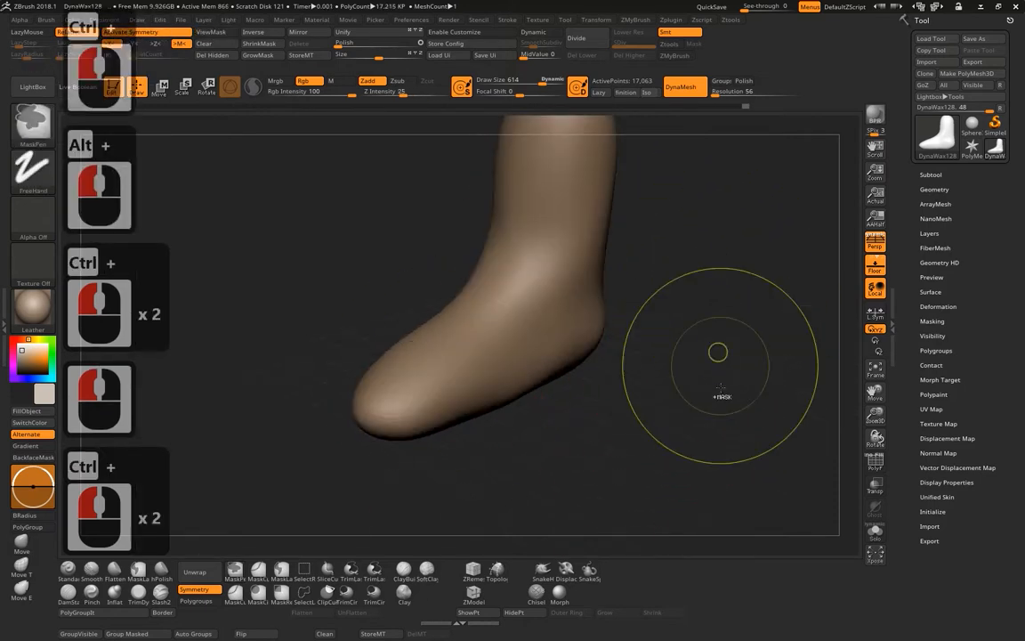
{"action": "mouse_move", "coordinate": [722, 210]}
{"action": "left_mouse_down", "text": "ctrl"}
{"action": "mouse_move", "coordinate": [703, 361]}
{"action": "mouse_move", "coordinate": [678, 379]}
{"action": "mouse_move", "coordinate": [727, 324]}
{"action": "mouse_move", "coordinate": [708, 312]}
{"action": "left_mouse_up", "text": "ctrl"}
{"action": "left_click_drag", "start_coordinate": [707, 312], "coordinate": [656, 353]}
{"action": "left_click_drag", "start_coordinate": [725, 353], "coordinate": [690, 341]}
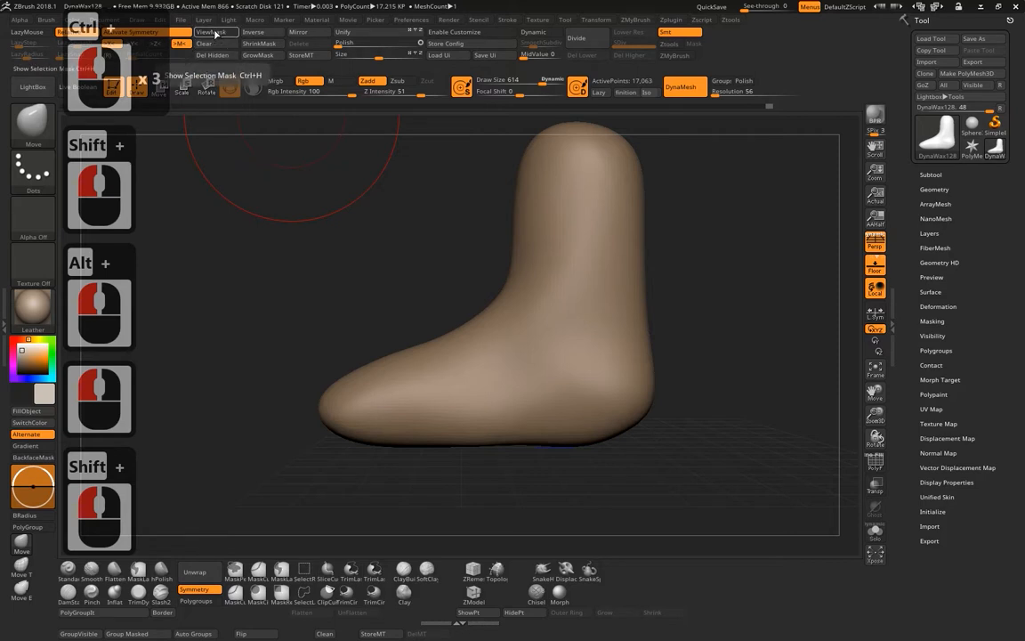
Look through the boot's subtool and geometry settings and view the shape from several angles.
{"action": "left_click_drag", "start_coordinate": [382, 235], "coordinate": [409, 258]}
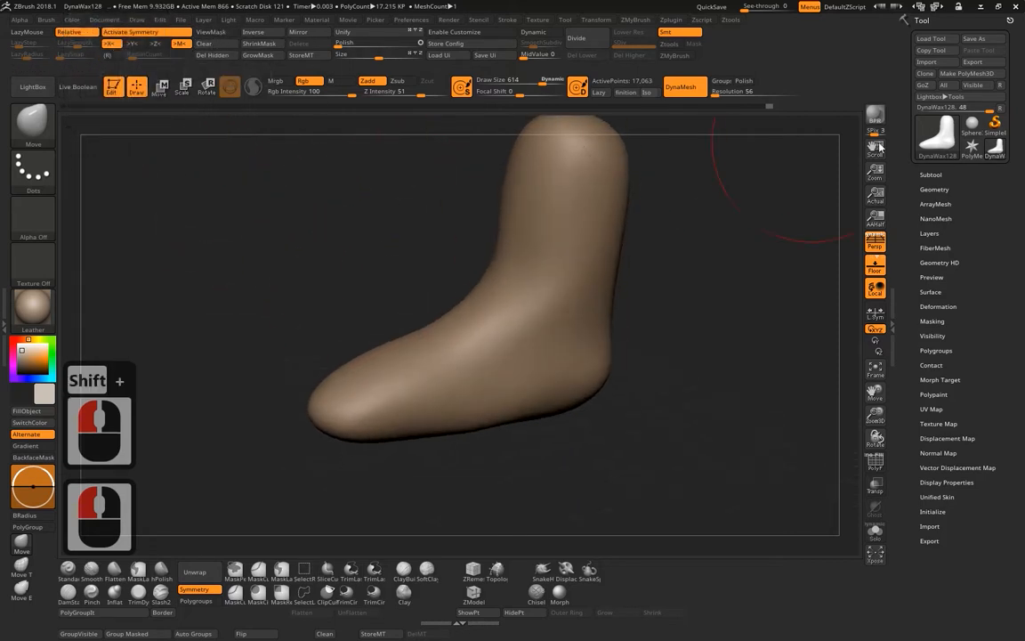
{"action": "left_click", "coordinate": [931, 175]}
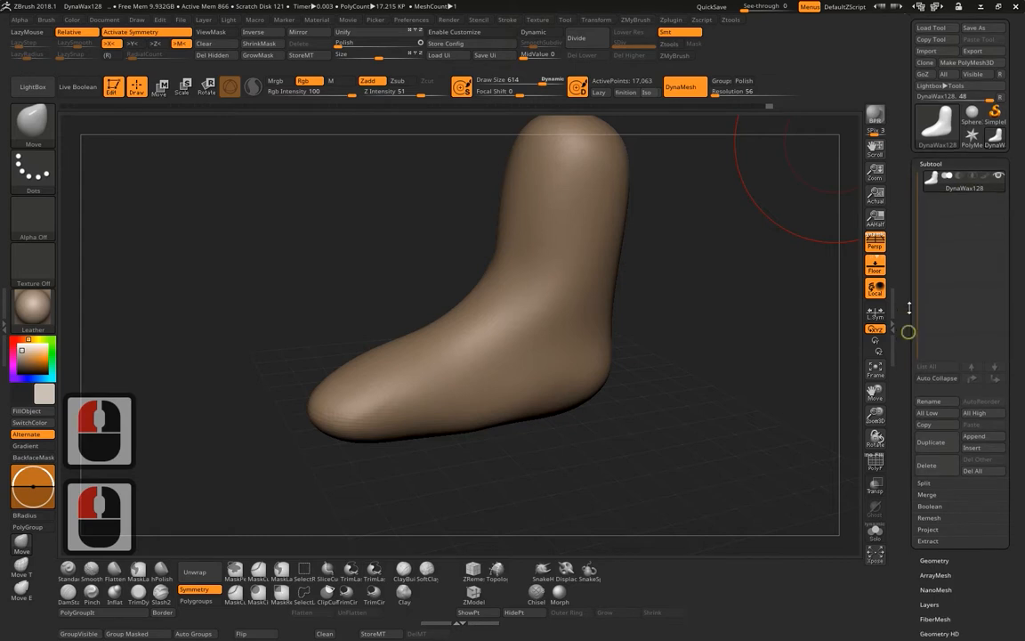
{"action": "left_click_drag", "start_coordinate": [910, 308], "coordinate": [911, 87]}
{"action": "left_click", "coordinate": [934, 335]}
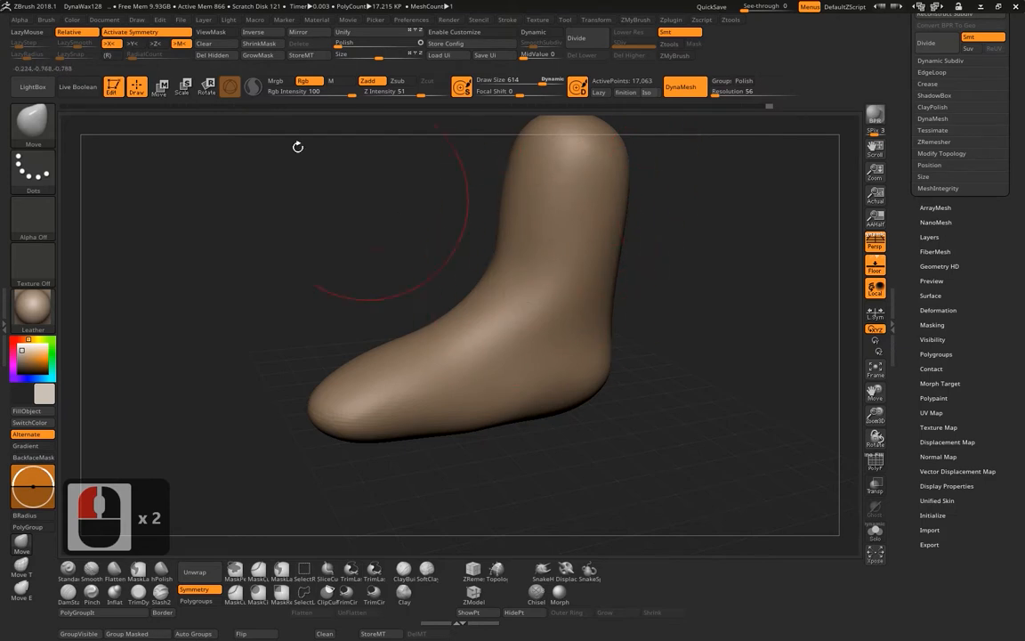
{"action": "left_click_drag", "start_coordinate": [752, 193], "coordinate": [664, 207], "text": "alt"}
{"action": "scroll", "coordinate": [926, 183], "scroll_direction": "up", "scroll_amount": 5}
{"action": "left_click_drag", "start_coordinate": [588, 233], "coordinate": [746, 267]}
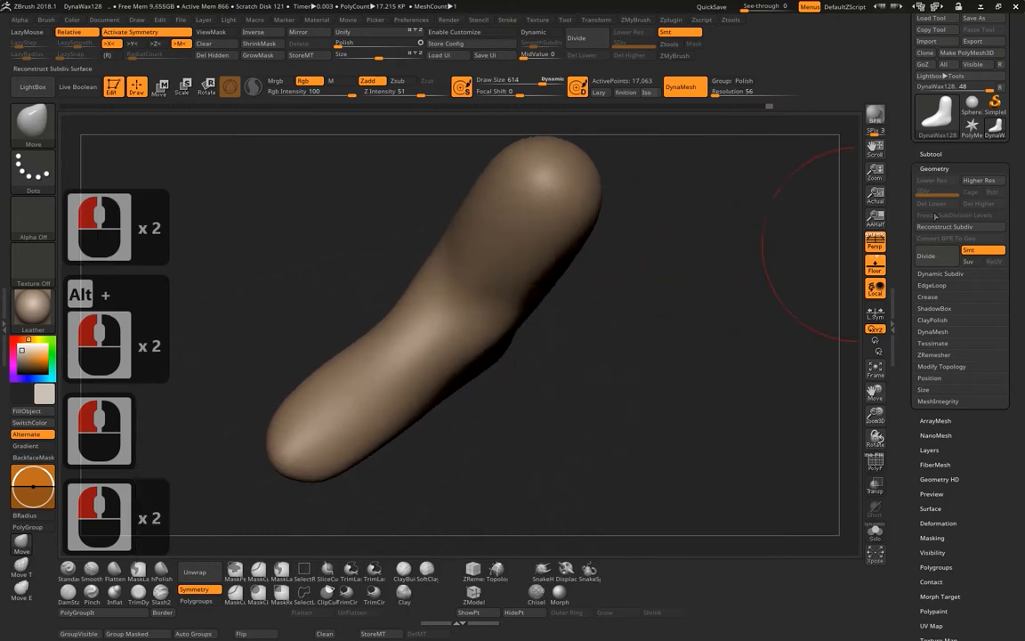
{"action": "left_click", "coordinate": [931, 154]}
{"action": "left_click_drag", "start_coordinate": [910, 196], "coordinate": [910, 182]}
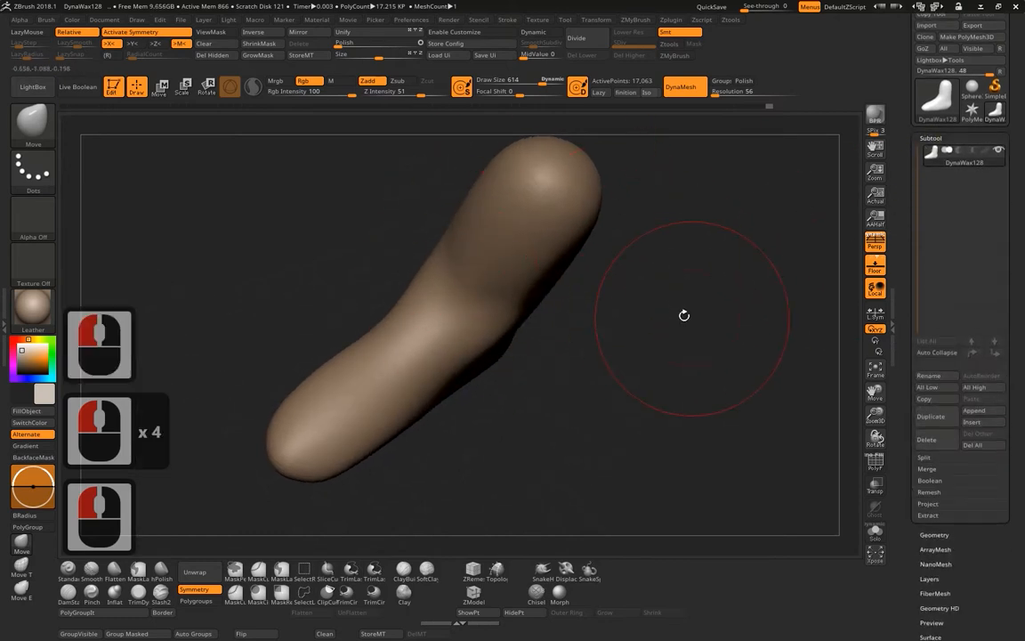
{"action": "mouse_move", "coordinate": [684, 315]}
{"action": "left_mouse_down", "text": "shift"}
{"action": "mouse_move", "coordinate": [855, 188]}
{"action": "mouse_move", "coordinate": [908, 201]}
{"action": "left_mouse_up", "text": "shift"}
{"action": "left_click_drag", "start_coordinate": [573, 245], "coordinate": [637, 284]}
{"action": "left_click_drag", "start_coordinate": [638, 284], "coordinate": [672, 261], "text": "alt"}
Toggle the mask display on and off several times, leaving it off.
{"action": "left_click", "coordinate": [211, 32]}
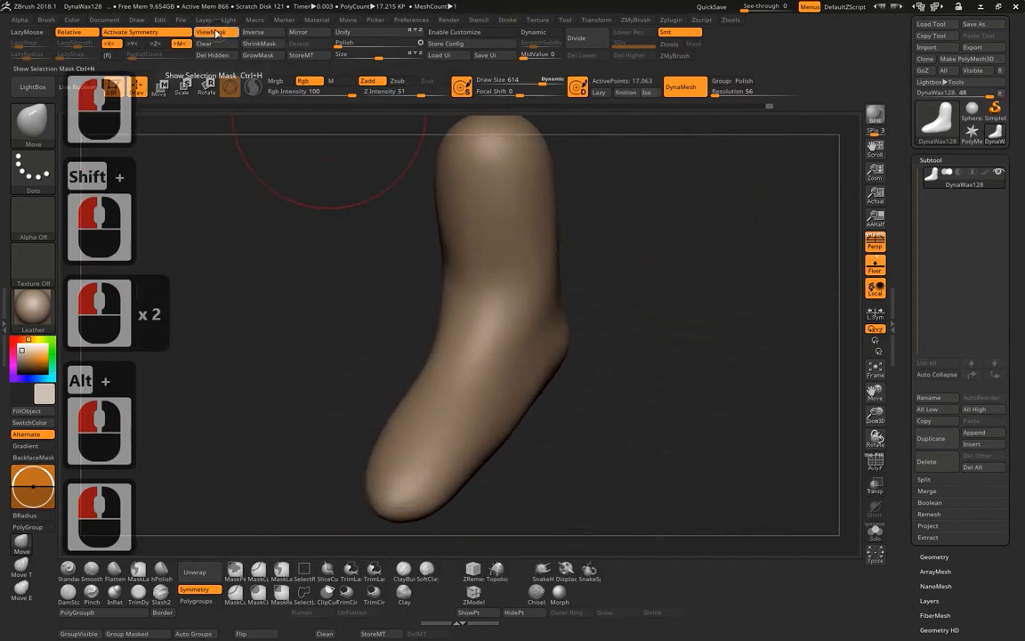
{"action": "left_click", "coordinate": [211, 32]}
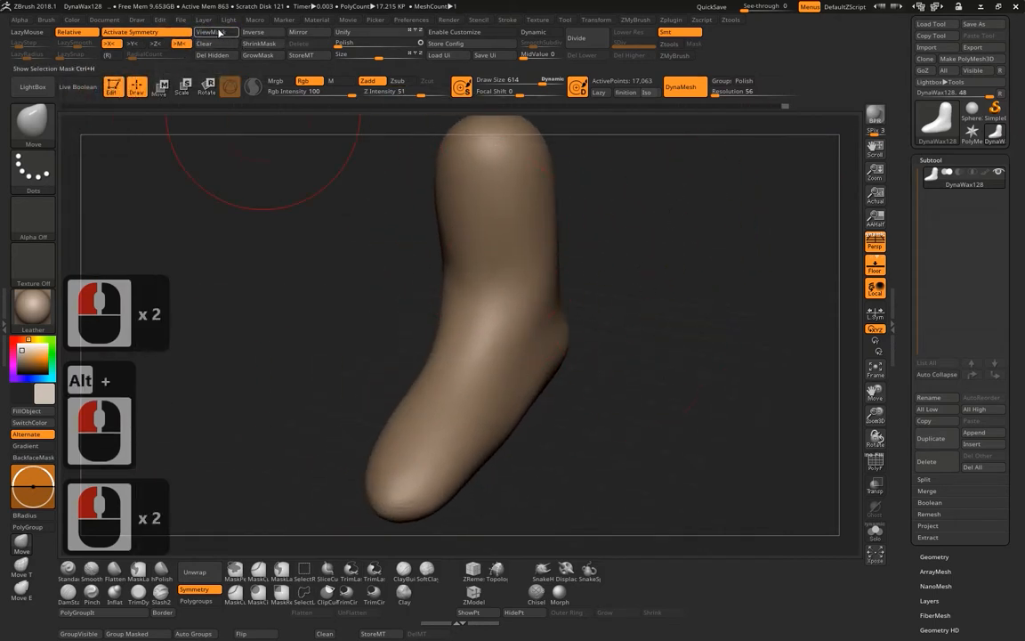
{"action": "left_click", "coordinate": [213, 33]}
{"action": "left_click", "coordinate": [213, 33]}
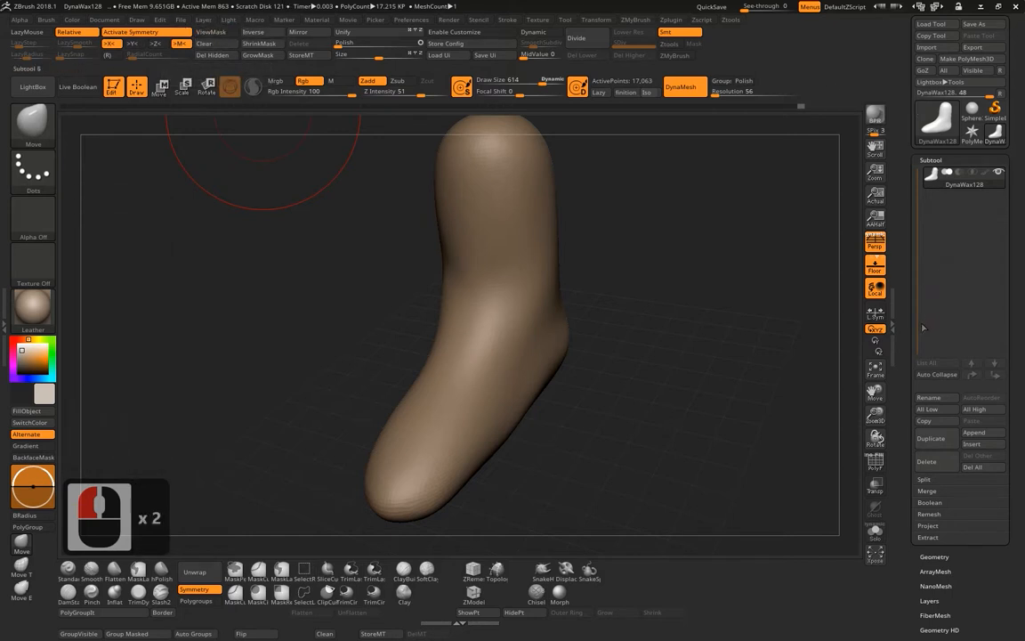
{"action": "left_click_drag", "start_coordinate": [908, 337], "coordinate": [909, 199]}
{"action": "left_click_drag", "start_coordinate": [910, 434], "coordinate": [910, 393]}
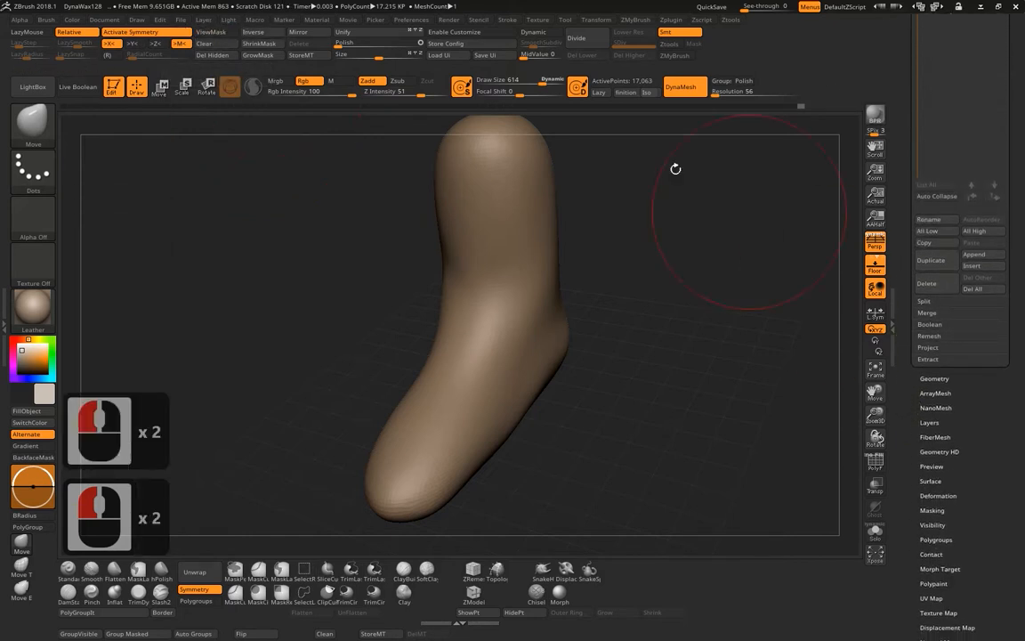
{"action": "left_click", "coordinate": [211, 34]}
{"action": "left_click", "coordinate": [212, 34]}
With the Move brush, push in the front of the ankle and raise the top of the toe in side view.
{"action": "left_click_drag", "start_coordinate": [688, 275], "coordinate": [594, 270], "text": "shift"}
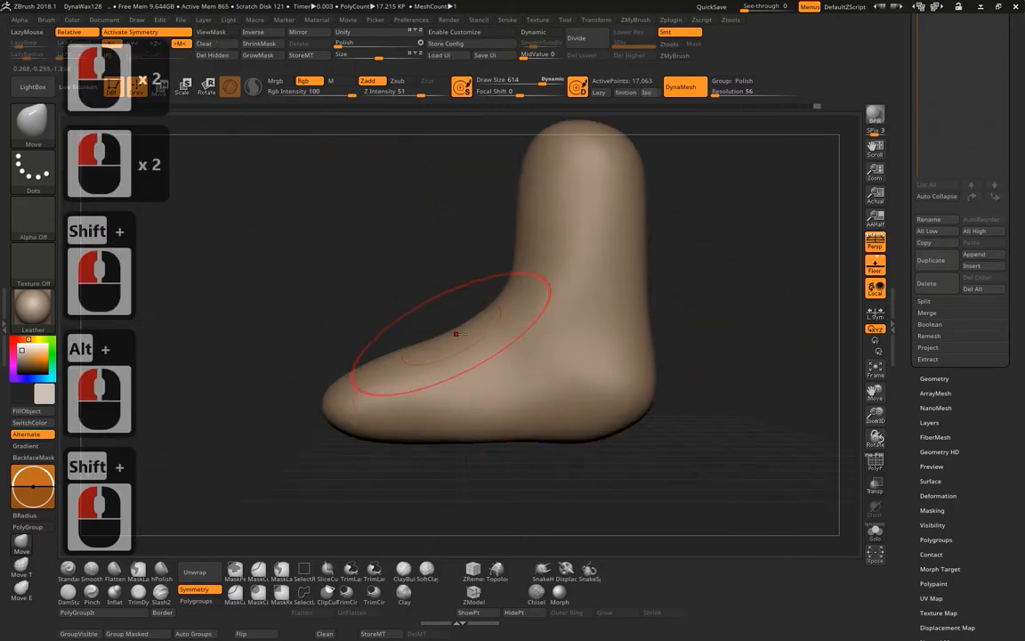
{"action": "left_click_drag", "start_coordinate": [507, 299], "coordinate": [538, 301]}
{"action": "left_click_drag", "start_coordinate": [775, 274], "coordinate": [751, 243], "text": "alt"}
{"action": "left_click_drag", "start_coordinate": [356, 322], "coordinate": [345, 303]}
{"action": "left_click_drag", "start_coordinate": [691, 277], "coordinate": [720, 307], "text": "alt"}
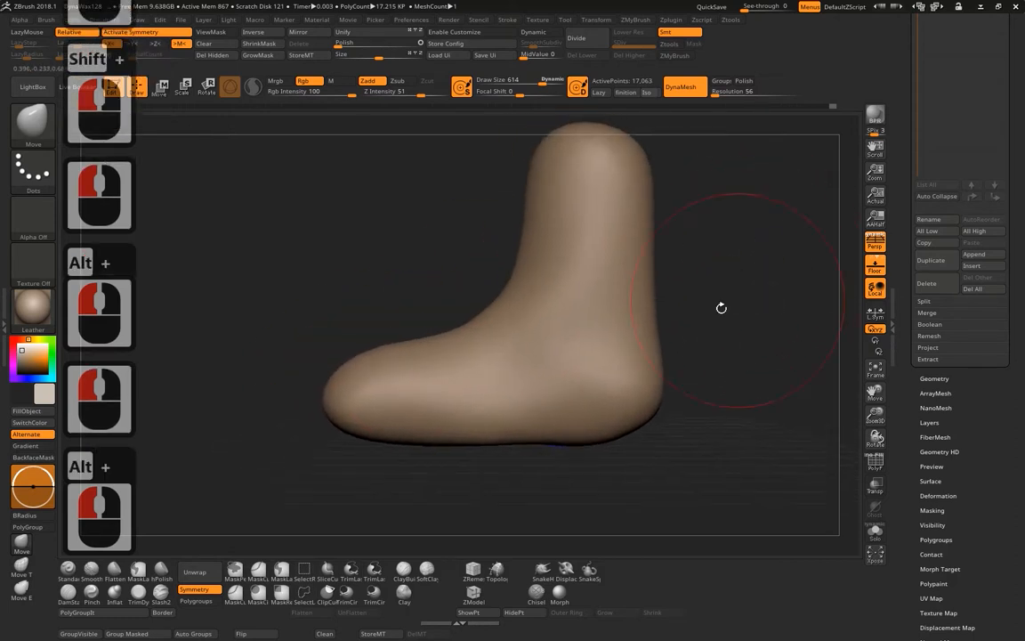
{"action": "left_click_drag", "start_coordinate": [711, 356], "coordinate": [688, 303], "text": "alt"}
{"action": "left_click_drag", "start_coordinate": [343, 471], "coordinate": [345, 495]}
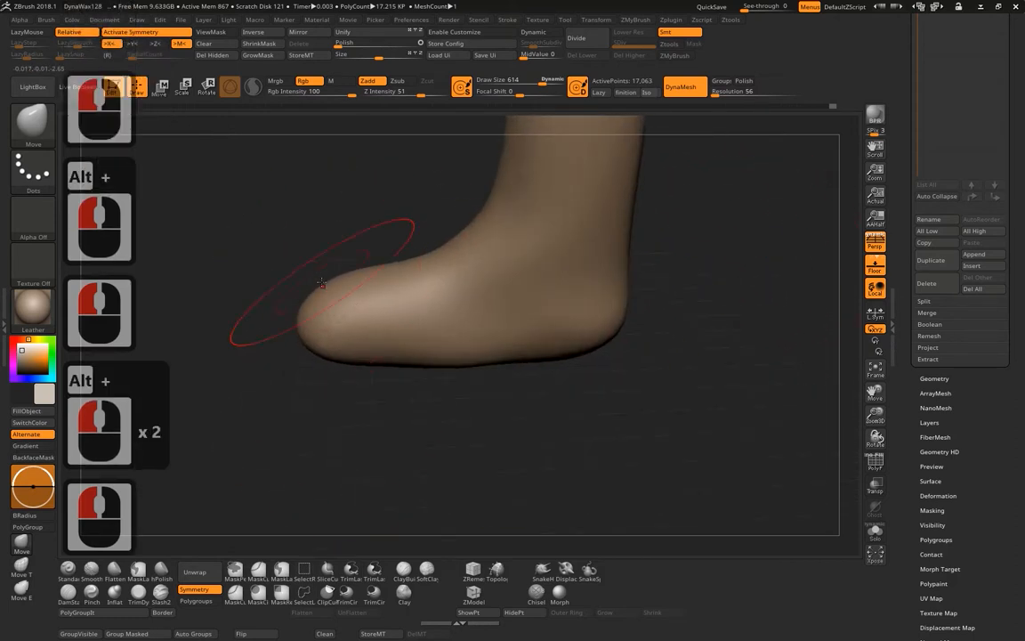
{"action": "left_click_drag", "start_coordinate": [326, 281], "coordinate": [328, 269]}
Reshape the sides of the toe and midfoot from above with the Move brush, ending in a side view.
{"action": "left_click_drag", "start_coordinate": [386, 382], "coordinate": [418, 476]}
{"action": "left_click_drag", "start_coordinate": [382, 222], "coordinate": [408, 275]}
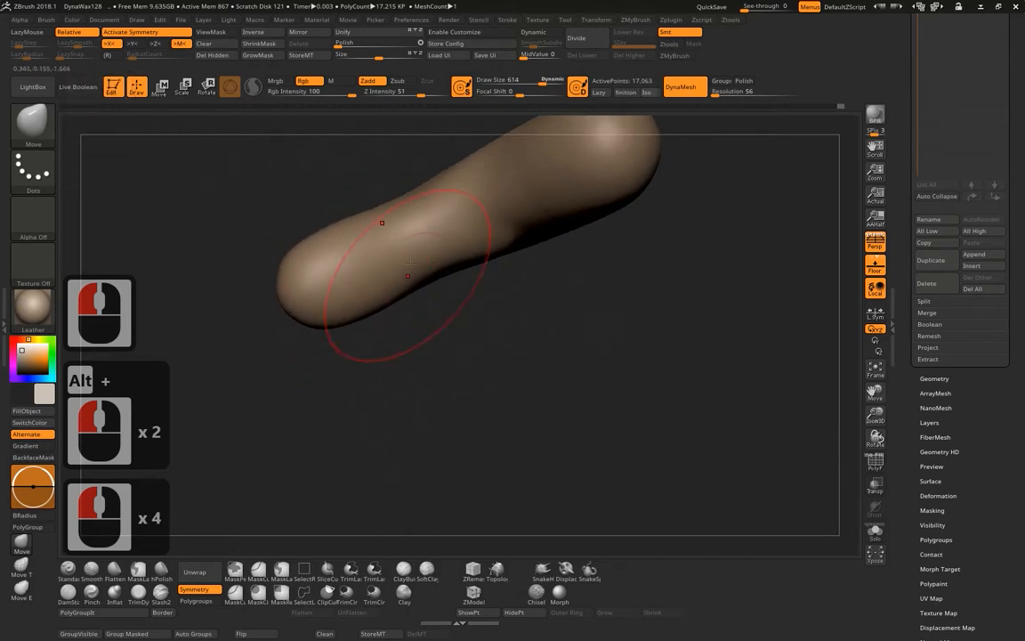
{"action": "left_click_drag", "start_coordinate": [335, 234], "coordinate": [327, 239]}
{"action": "left_click_drag", "start_coordinate": [559, 280], "coordinate": [595, 285]}
{"action": "left_click_drag", "start_coordinate": [494, 306], "coordinate": [513, 421], "text": "alt"}
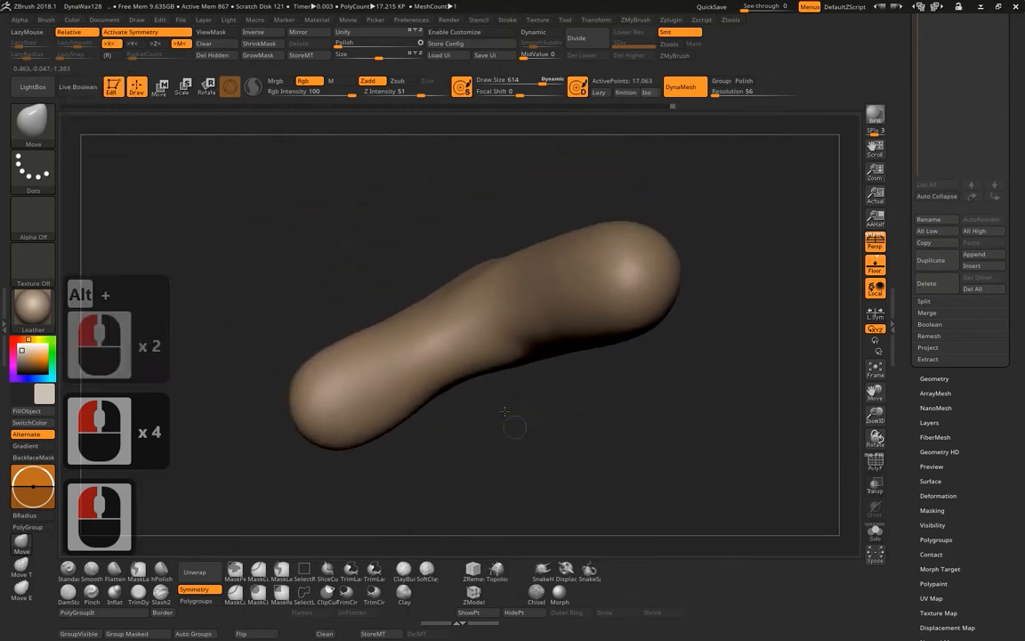
{"action": "left_click_drag", "start_coordinate": [447, 327], "coordinate": [454, 345]}
{"action": "left_click_drag", "start_coordinate": [563, 398], "coordinate": [517, 336], "text": "shift"}
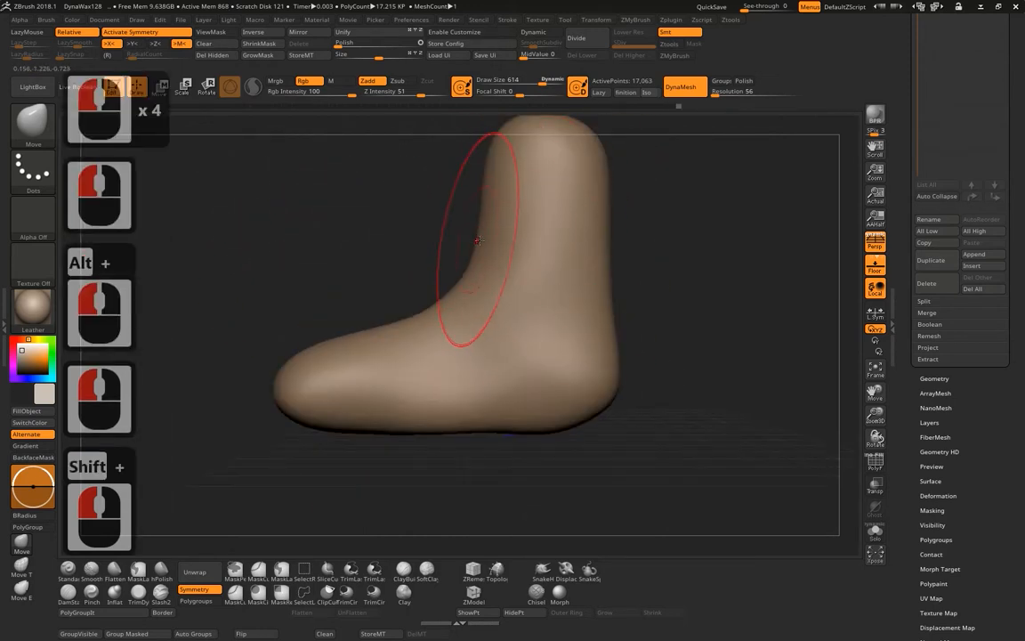
Reshape the front of the shin and the rounded top of the leg with the Move brush.
{"action": "left_click_drag", "start_coordinate": [494, 212], "coordinate": [493, 185]}
{"action": "mouse_move", "coordinate": [717, 214]}
{"action": "left_mouse_down"}
{"action": "mouse_move", "coordinate": [709, 207]}
{"action": "mouse_move", "coordinate": [708, 216]}
{"action": "left_mouse_up"}
{"action": "left_click_drag", "start_coordinate": [484, 154], "coordinate": [499, 150]}
{"action": "left_click_drag", "start_coordinate": [703, 202], "coordinate": [695, 283], "text": "alt"}
{"action": "left_click_drag", "start_coordinate": [693, 271], "coordinate": [690, 320], "text": "alt"}
{"action": "mouse_move", "coordinate": [476, 305]}
{"action": "left_mouse_down"}
{"action": "mouse_move", "coordinate": [487, 307]}
{"action": "mouse_move", "coordinate": [470, 313]}
{"action": "mouse_move", "coordinate": [471, 285]}
{"action": "mouse_move", "coordinate": [454, 255]}
{"action": "left_mouse_up"}
{"action": "left_click_drag", "start_coordinate": [472, 237], "coordinate": [504, 223]}
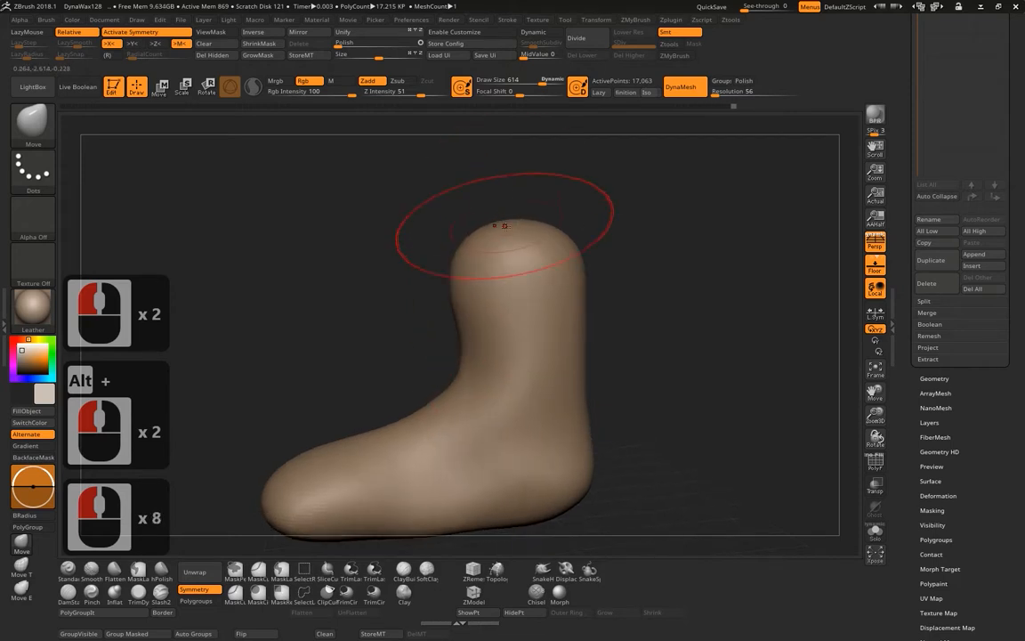
{"action": "left_click_drag", "start_coordinate": [578, 226], "coordinate": [751, 214], "text": "shift"}
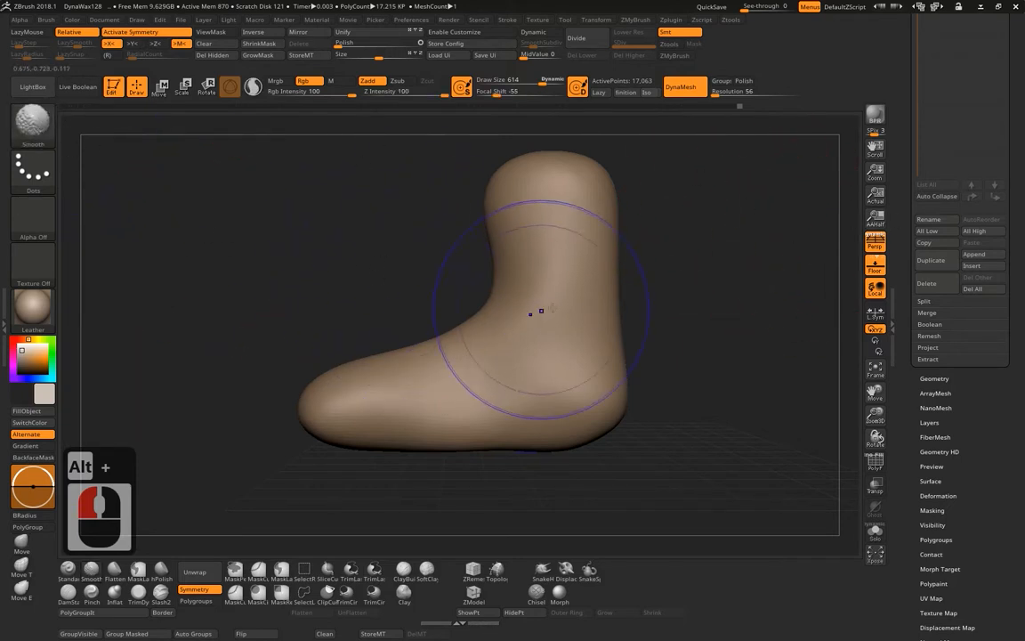
Test the rectangular selection by isolating a horizontal band of the leg, and restore the full mesh.
{"action": "key", "text": "ctrl+shift"}
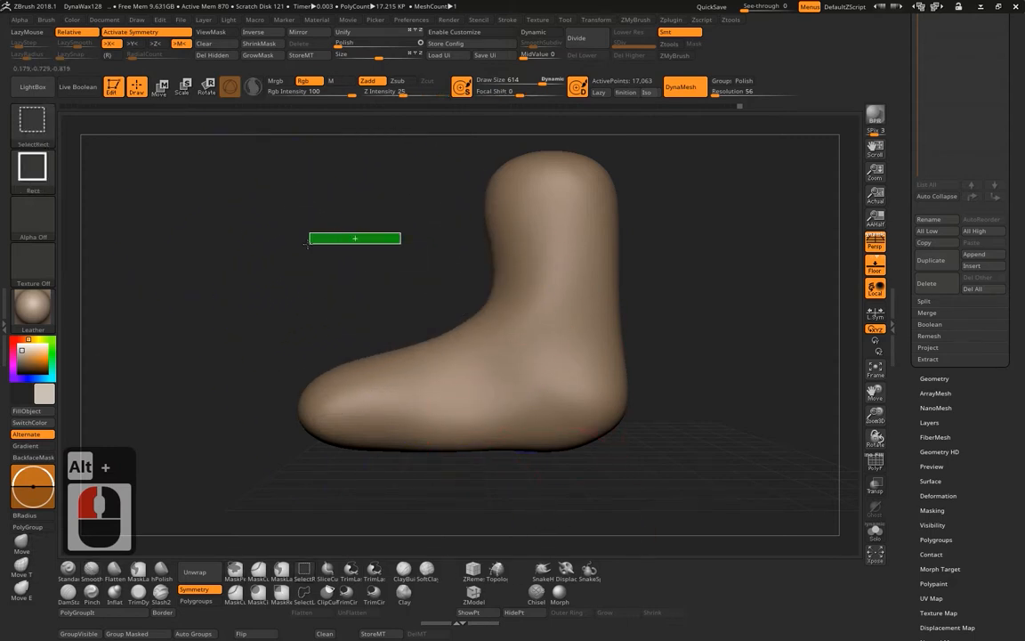
{"action": "left_click_drag", "start_coordinate": [307, 245], "coordinate": [225, 275]}
{"action": "left_click_drag", "start_coordinate": [384, 232], "coordinate": [685, 252]}
{"action": "left_click_drag", "start_coordinate": [415, 242], "coordinate": [663, 251]}
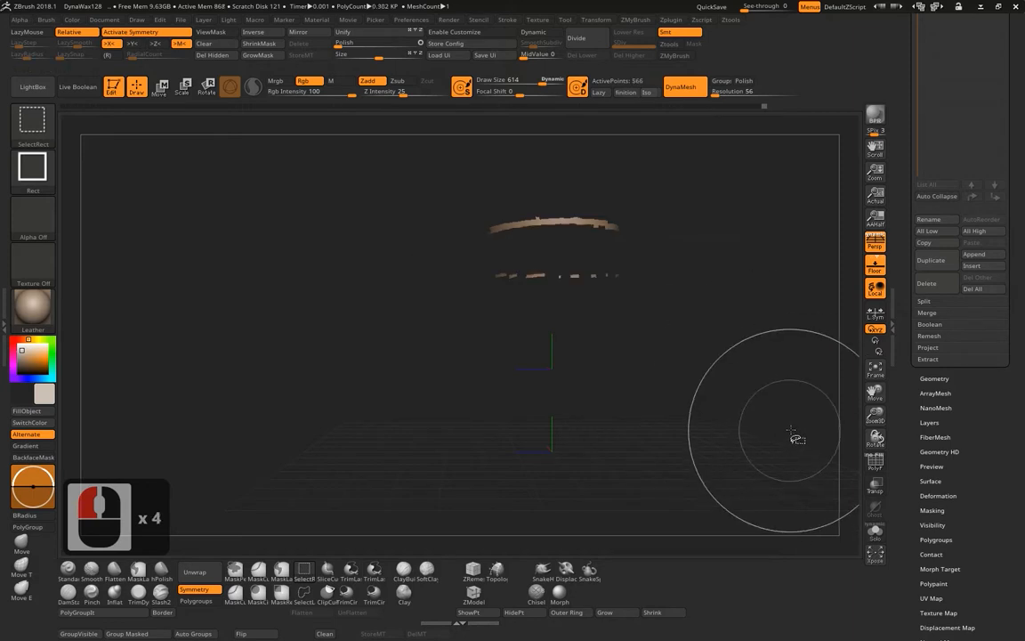
{"action": "left_click", "coordinate": [753, 292]}
{"action": "left_click", "coordinate": [726, 354], "text": "ctrl+shift"}
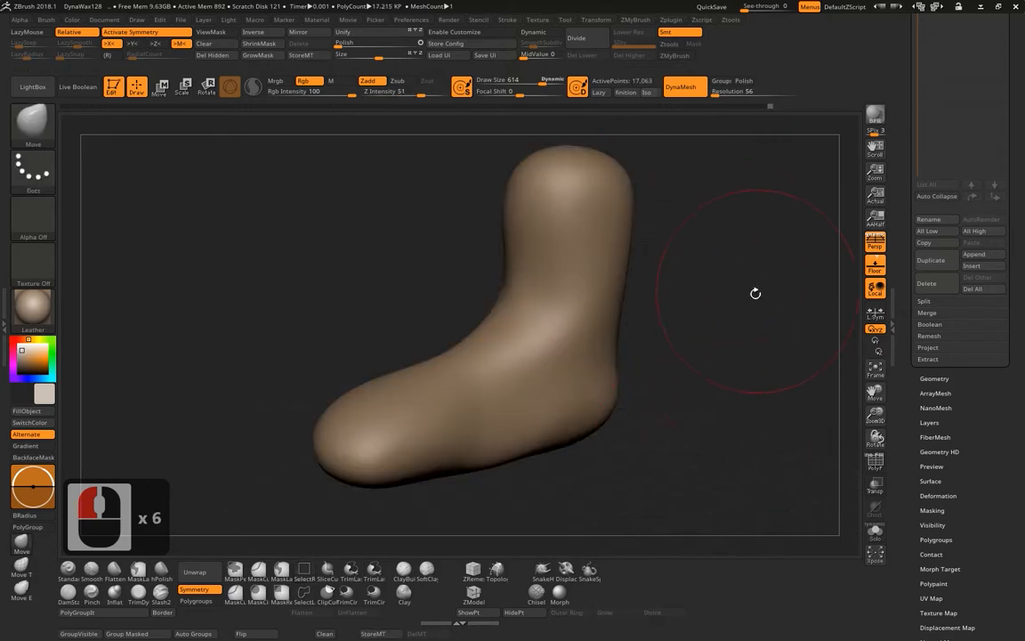
Assign ClipCurve as the active selection brush, skip its note until the next restart, and return to a side view.
{"action": "left_click_drag", "start_coordinate": [755, 293], "coordinate": [665, 440], "text": "alt"}
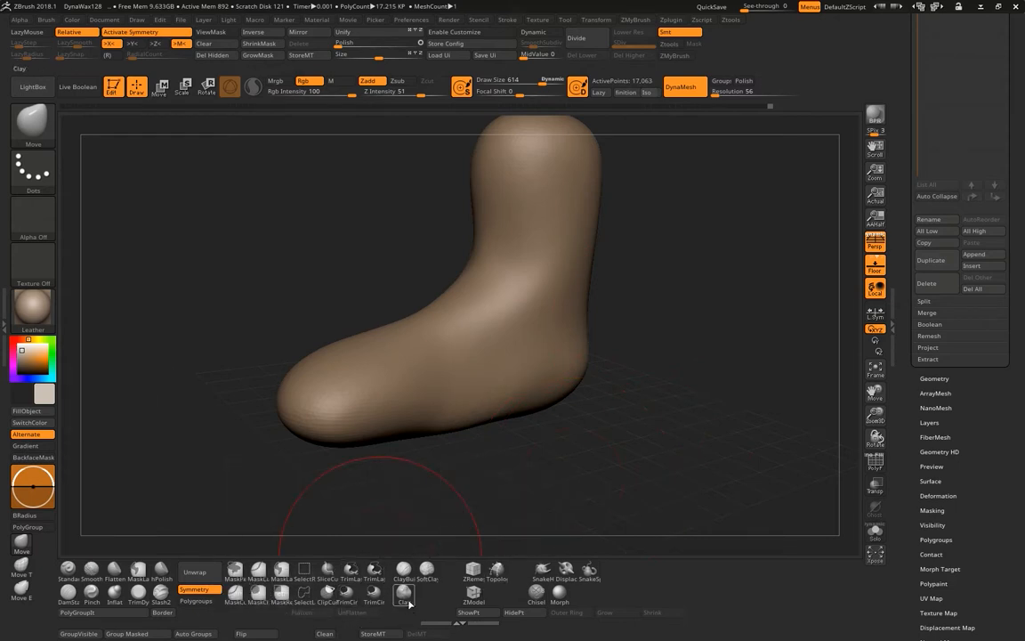
{"action": "left_click", "coordinate": [327, 594]}
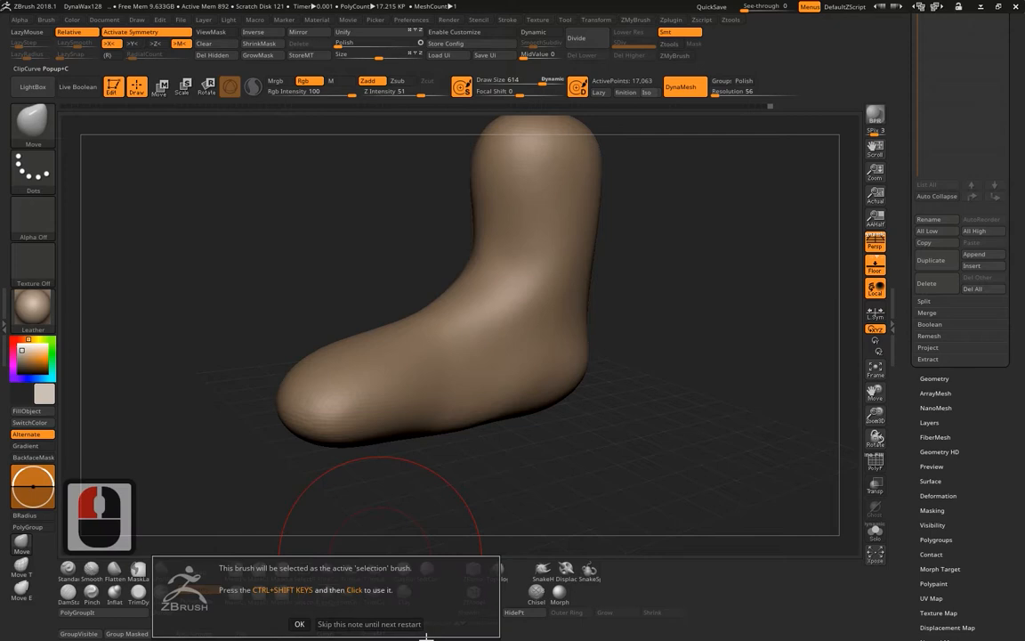
{"action": "left_click", "coordinate": [347, 629]}
{"action": "left_click_drag", "start_coordinate": [660, 366], "coordinate": [634, 283], "text": "shift"}
Try a mask stroke and a straight clip line across the ankle, and update the DynaMesh.
{"action": "key", "text": "ctrl"}
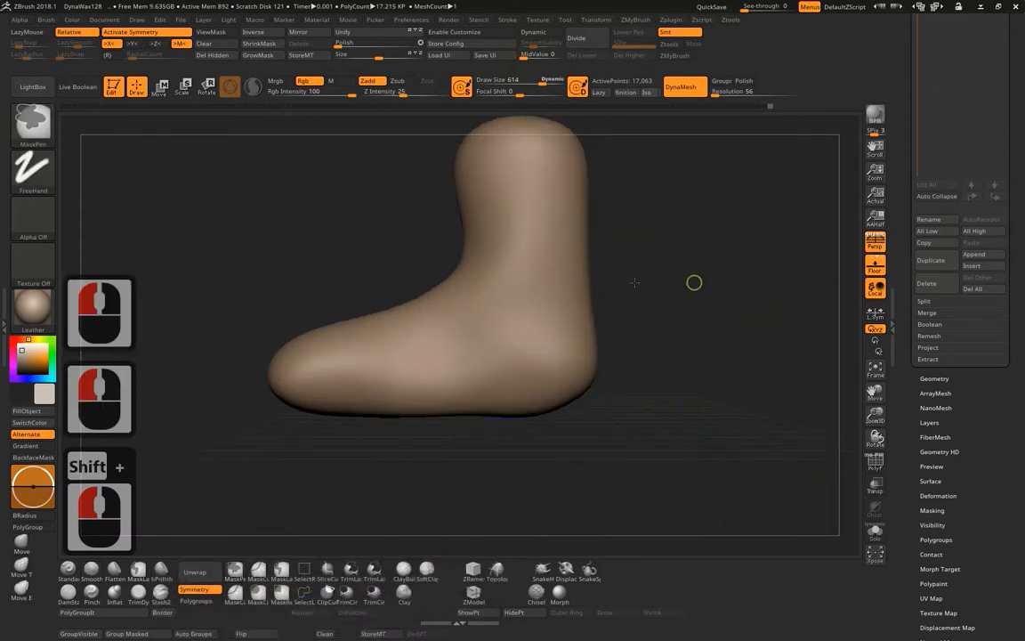
{"action": "mouse_move", "coordinate": [481, 284]}
{"action": "left_mouse_down", "text": "ctrl"}
{"action": "mouse_move", "coordinate": [334, 289]}
{"action": "mouse_move", "coordinate": [776, 297]}
{"action": "mouse_move", "coordinate": [585, 281]}
{"action": "left_mouse_up", "text": "ctrl"}
{"action": "mouse_move", "coordinate": [501, 282]}
{"action": "left_mouse_down", "text": "ctrl+shift"}
{"action": "mouse_move", "coordinate": [241, 237]}
{"action": "mouse_move", "coordinate": [306, 292]}
{"action": "mouse_move", "coordinate": [247, 287]}
{"action": "mouse_move", "coordinate": [366, 570]}
{"action": "mouse_move", "coordinate": [418, 285]}
{"action": "mouse_move", "coordinate": [691, 280]}
{"action": "mouse_move", "coordinate": [423, 339]}
{"action": "mouse_move", "coordinate": [347, 554]}
{"action": "mouse_move", "coordinate": [498, 260]}
{"action": "mouse_move", "coordinate": [328, 430]}
{"action": "mouse_move", "coordinate": [419, 553]}
{"action": "mouse_move", "coordinate": [332, 464]}
{"action": "mouse_move", "coordinate": [738, 288]}
{"action": "left_mouse_up", "text": "ctrl+shift"}
{"action": "left_click", "coordinate": [708, 278], "text": "ctrl"}
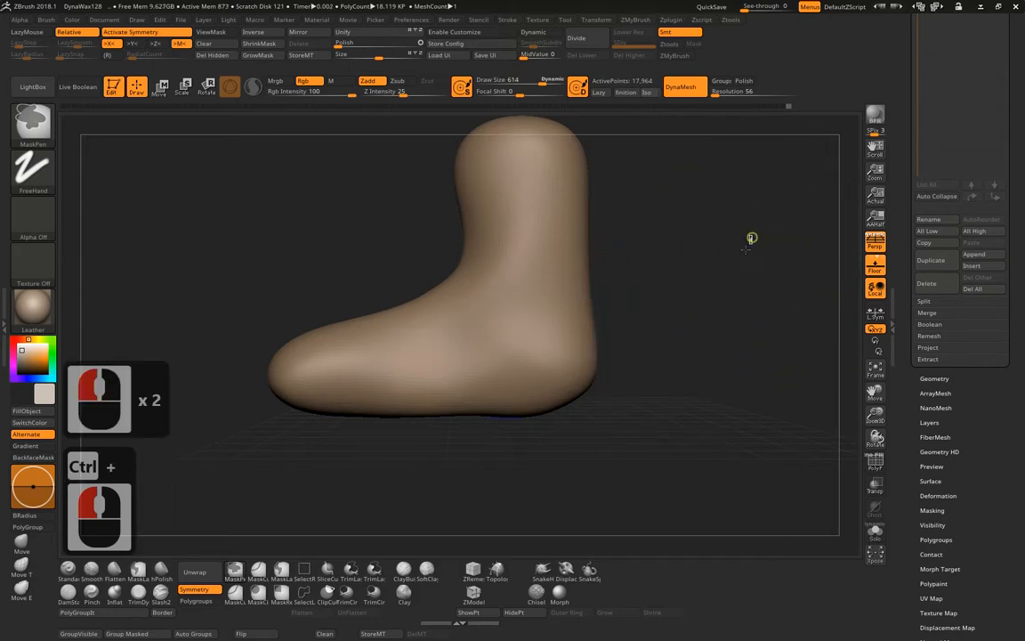
{"action": "left_click_drag", "start_coordinate": [749, 235], "coordinate": [645, 290], "text": "ctrl"}
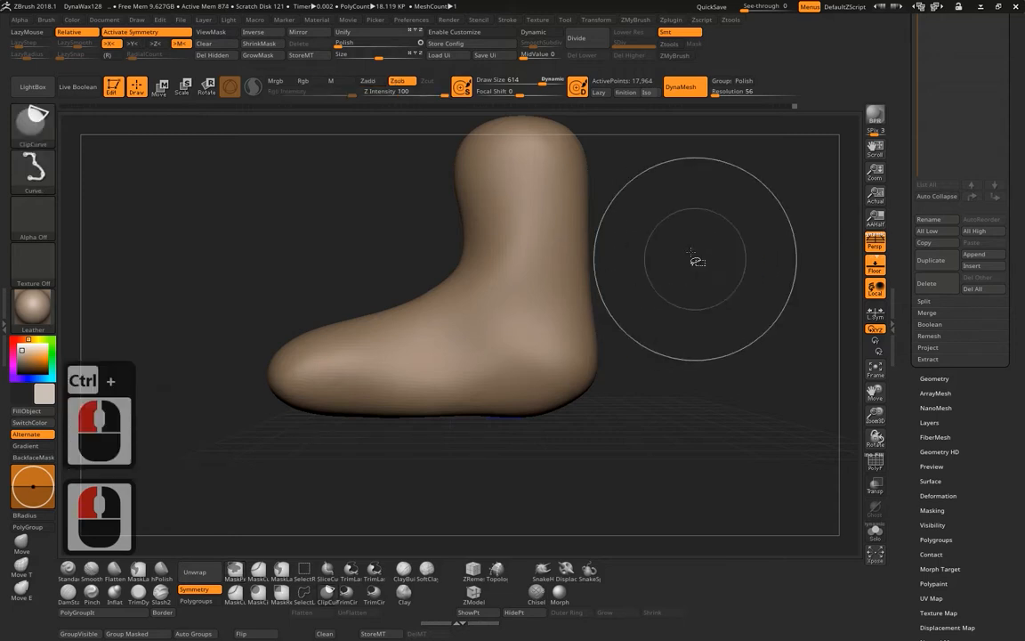
Cut the rounded top of the leg flat with a straight horizontal ClipCurve.
{"action": "left_click_drag", "start_coordinate": [702, 219], "coordinate": [681, 312], "text": "shift"}
{"action": "left_click_drag", "start_coordinate": [682, 312], "coordinate": [647, 391], "text": "alt"}
{"action": "left_click_drag", "start_coordinate": [648, 391], "coordinate": [652, 364], "text": "shift"}
{"action": "left_click_drag", "start_coordinate": [587, 330], "coordinate": [628, 250], "text": "alt"}
{"action": "left_click_drag", "start_coordinate": [348, 205], "coordinate": [672, 197], "text": "ctrl+shift"}
Flatten the underside of the foot with a straight ClipCurve and update the DynaMesh.
{"action": "left_click_drag", "start_coordinate": [736, 296], "coordinate": [766, 338], "text": "alt"}
{"action": "mouse_move", "coordinate": [755, 388]}
{"action": "left_mouse_down", "text": "ctrl+shift"}
{"action": "mouse_move", "coordinate": [192, 392]}
{"action": "mouse_move", "coordinate": [247, 390]}
{"action": "left_mouse_up", "text": "ctrl+shift"}
{"action": "left_click_drag", "start_coordinate": [589, 429], "coordinate": [657, 463]}
{"action": "left_click_drag", "start_coordinate": [629, 211], "coordinate": [657, 342], "text": "alt"}
{"action": "left_click_drag", "start_coordinate": [679, 244], "coordinate": [685, 332], "text": "ctrl"}
{"action": "left_click_drag", "start_coordinate": [657, 239], "coordinate": [679, 392], "text": "ctrl"}
Smooth the clipped top of the leg and adjust it with the Move brush at a draw size of 331.
{"action": "left_click_drag", "start_coordinate": [637, 269], "coordinate": [649, 319]}
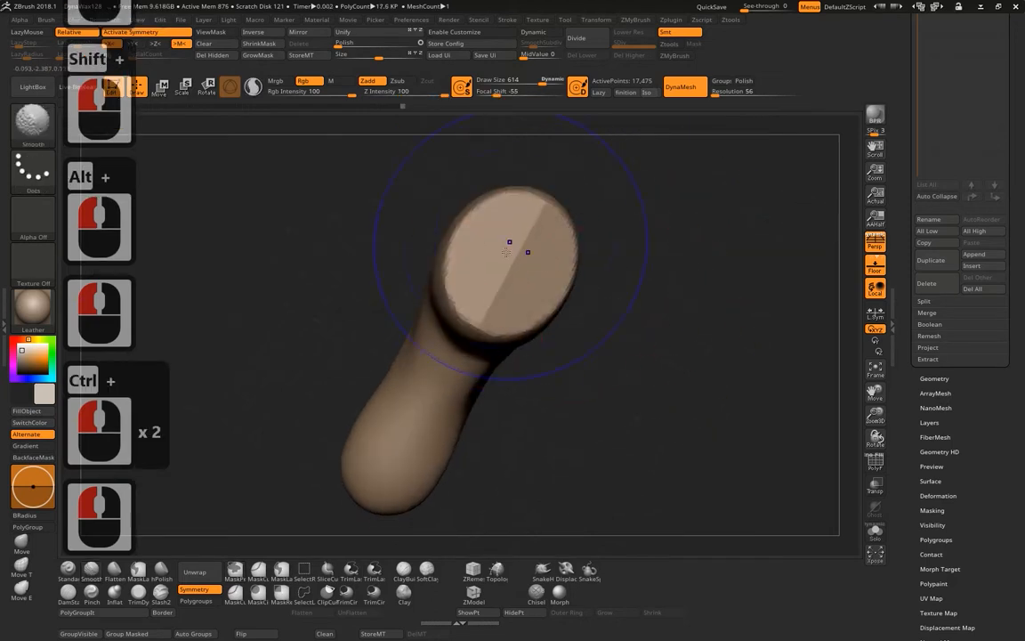
{"action": "mouse_move", "coordinate": [510, 243]}
{"action": "left_mouse_down", "text": "shift"}
{"action": "mouse_move", "coordinate": [520, 233]}
{"action": "mouse_move", "coordinate": [527, 251]}
{"action": "left_mouse_up", "text": "shift"}
{"action": "key", "text": "space"}
{"action": "mouse_move", "coordinate": [676, 274]}
{"action": "left_mouse_down"}
{"action": "mouse_move", "coordinate": [645, 277]}
{"action": "mouse_move", "coordinate": [662, 279]}
{"action": "left_mouse_up"}
{"action": "mouse_move", "coordinate": [548, 249]}
{"action": "left_mouse_down"}
{"action": "mouse_move", "coordinate": [534, 239]}
{"action": "mouse_move", "coordinate": [571, 264]}
{"action": "left_mouse_up"}
Reshape the back of the heel and leg with the Move brush, and set the draw size to 314.
{"action": "left_click_drag", "start_coordinate": [674, 267], "coordinate": [510, 195]}
{"action": "left_click_drag", "start_coordinate": [712, 248], "coordinate": [615, 206]}
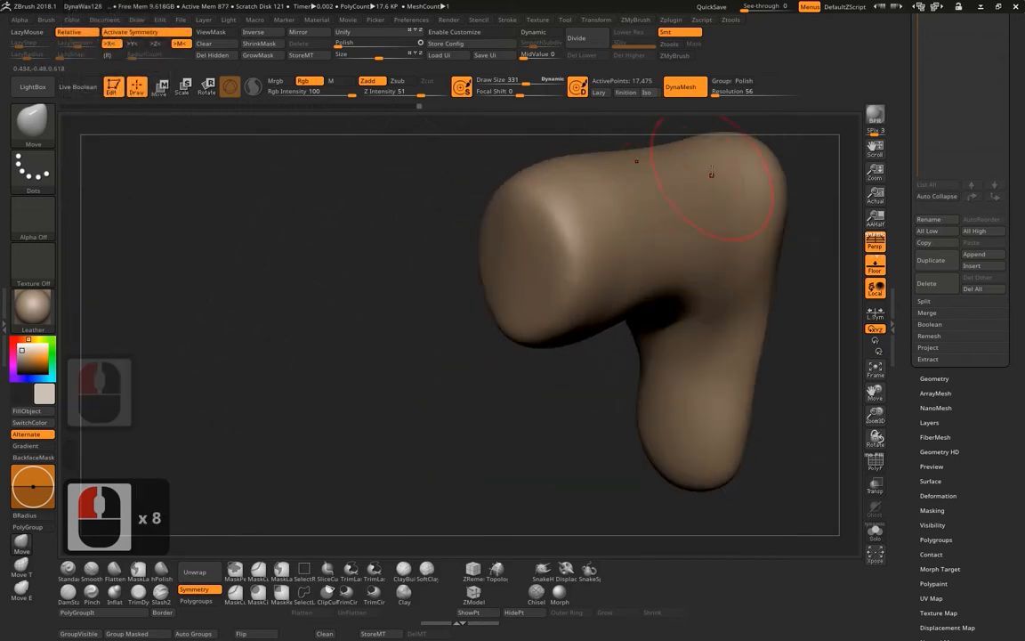
{"action": "left_click_drag", "start_coordinate": [707, 178], "coordinate": [651, 172]}
{"action": "left_click_drag", "start_coordinate": [574, 177], "coordinate": [568, 172]}
{"action": "key", "text": "space"}
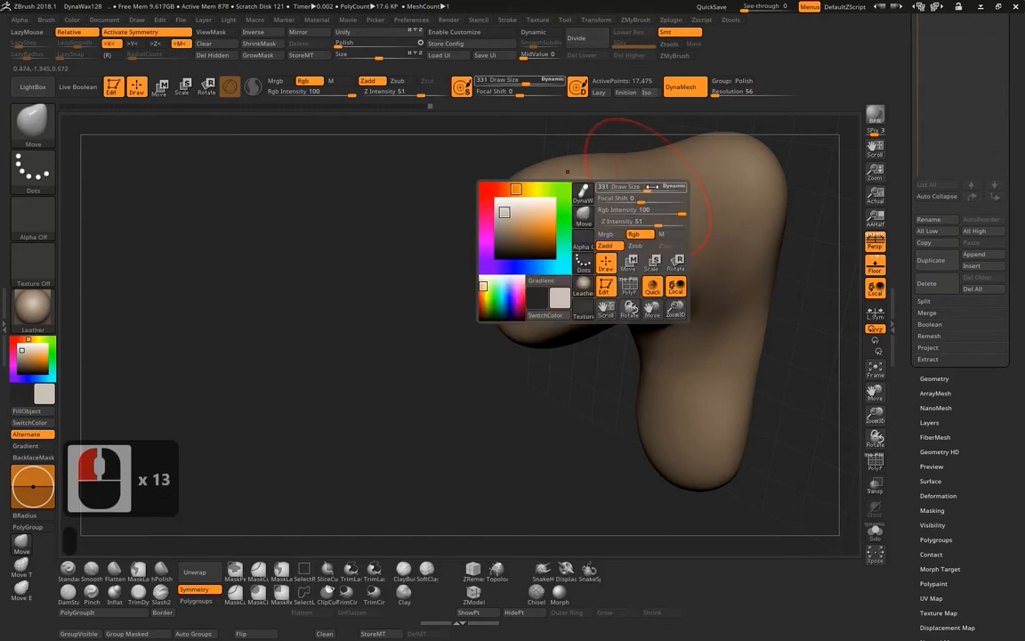
{"action": "left_click_drag", "start_coordinate": [653, 189], "coordinate": [649, 189]}
Examine the boot's flattened top and overall proportions from above and from the front, framing the whole model.
{"action": "left_click_drag", "start_coordinate": [428, 412], "coordinate": [304, 405]}
{"action": "mouse_move", "coordinate": [304, 406]}
{"action": "left_mouse_down", "text": "alt"}
{"action": "mouse_move", "coordinate": [320, 326]}
{"action": "mouse_move", "coordinate": [386, 318]}
{"action": "left_mouse_up", "text": "alt"}
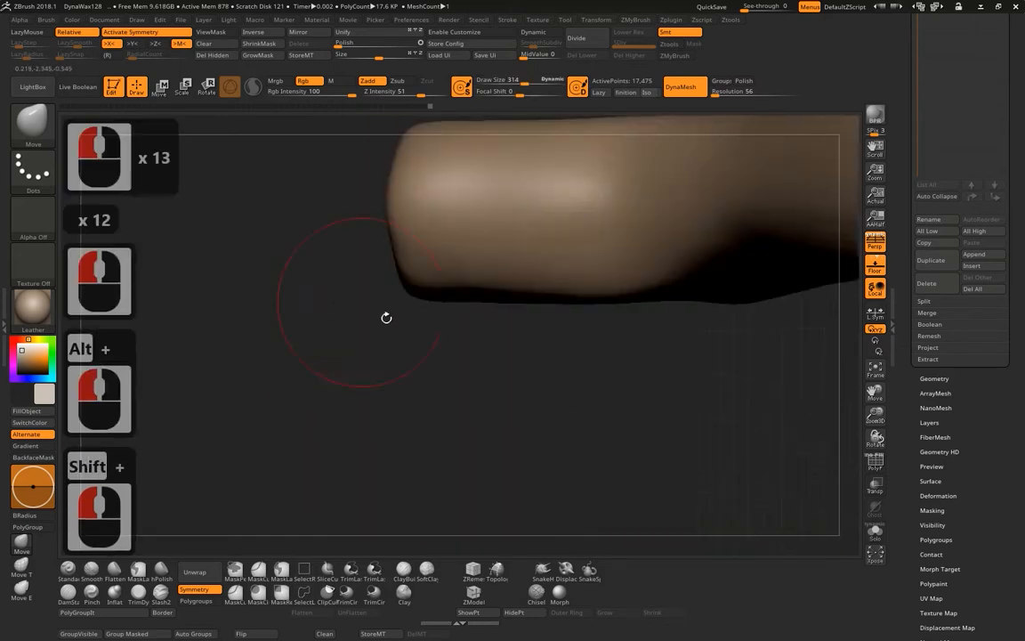
{"action": "left_click_drag", "start_coordinate": [631, 354], "coordinate": [584, 428]}
{"action": "left_click_drag", "start_coordinate": [698, 274], "coordinate": [710, 219]}
{"action": "key", "text": "f"}
{"action": "left_click_drag", "start_coordinate": [706, 279], "coordinate": [855, 323], "text": "shift"}
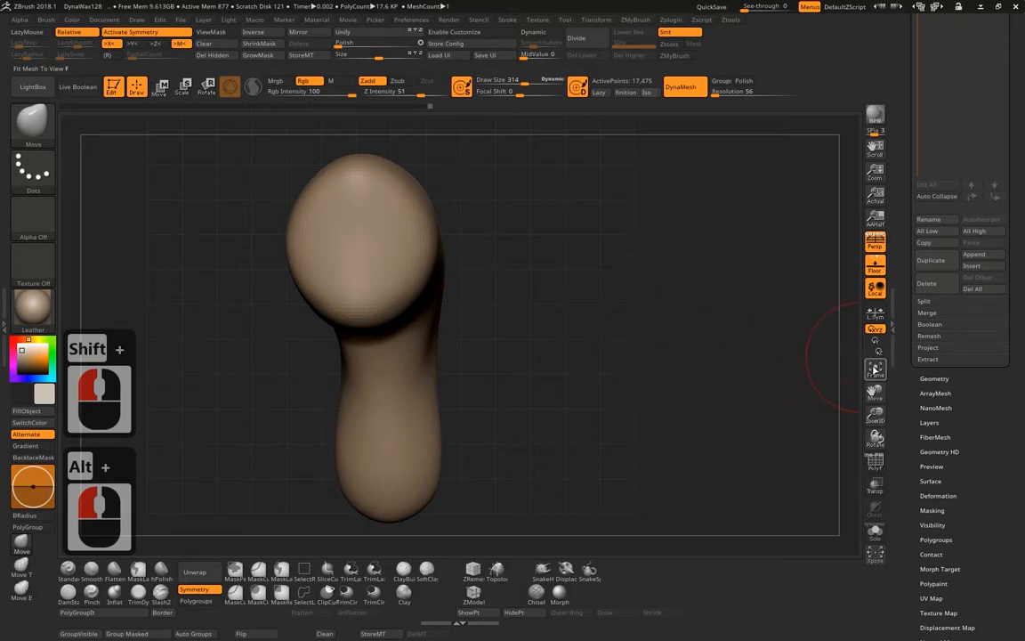
{"action": "left_click", "coordinate": [875, 370]}
{"action": "left_click_drag", "start_coordinate": [639, 371], "coordinate": [649, 257]}
{"action": "left_click_drag", "start_coordinate": [623, 344], "coordinate": [614, 277], "text": "alt"}
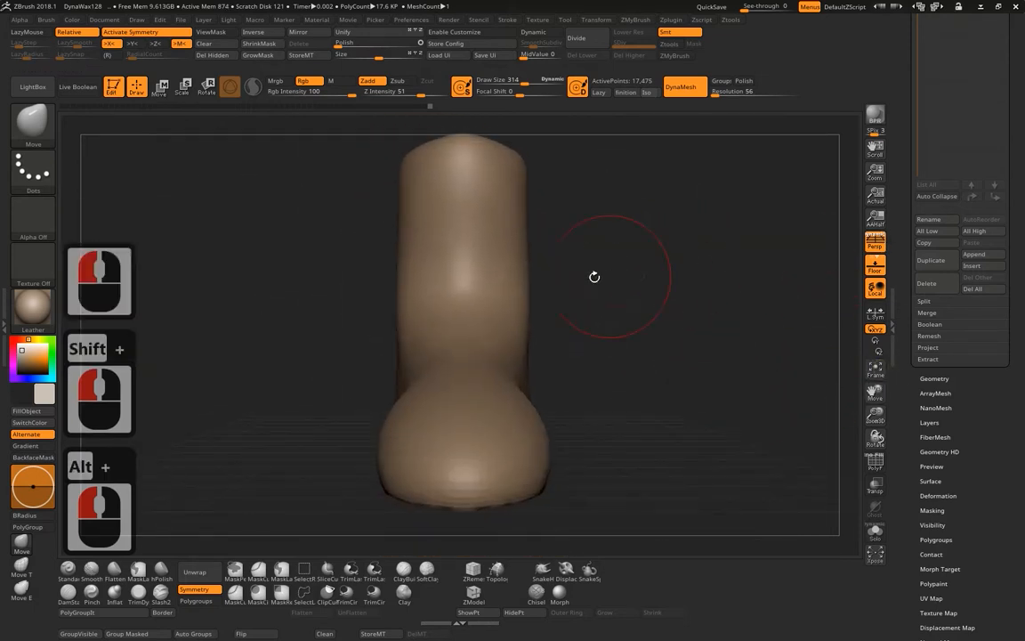
Set the Move brush's draw size to 384 and adjust the front and back contours of the lower leg in side view.
{"action": "key", "text": "space"}
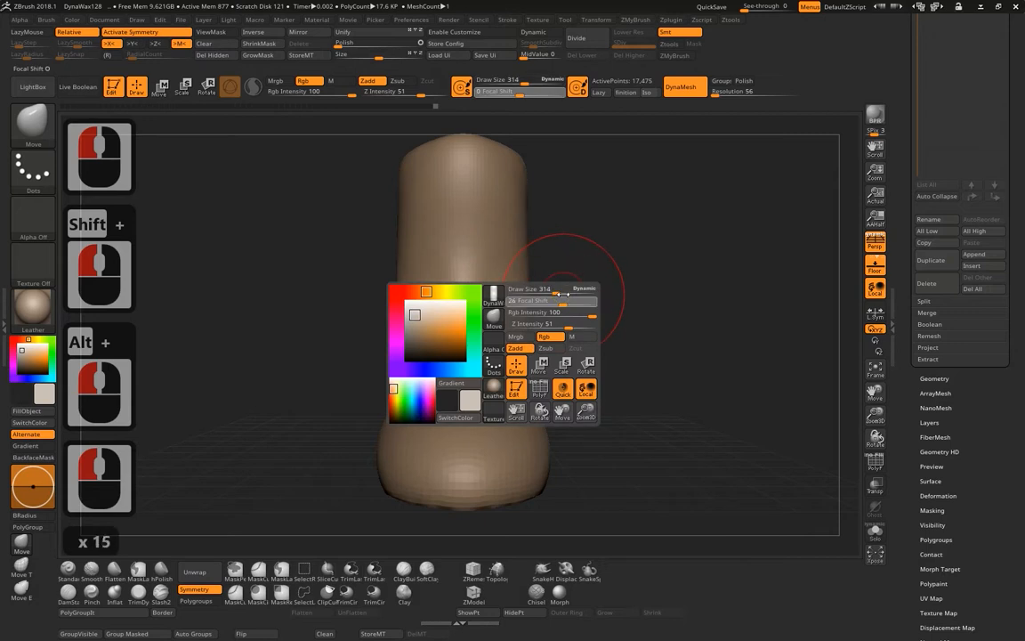
{"action": "left_click_drag", "start_coordinate": [557, 294], "coordinate": [551, 297]}
{"action": "left_click_drag", "start_coordinate": [554, 292], "coordinate": [556, 301]}
{"action": "left_click_drag", "start_coordinate": [561, 292], "coordinate": [632, 263]}
{"action": "mouse_move", "coordinate": [763, 260]}
{"action": "left_mouse_down"}
{"action": "mouse_move", "coordinate": [670, 268]}
{"action": "mouse_move", "coordinate": [648, 259]}
{"action": "mouse_move", "coordinate": [680, 268]}
{"action": "left_mouse_up"}
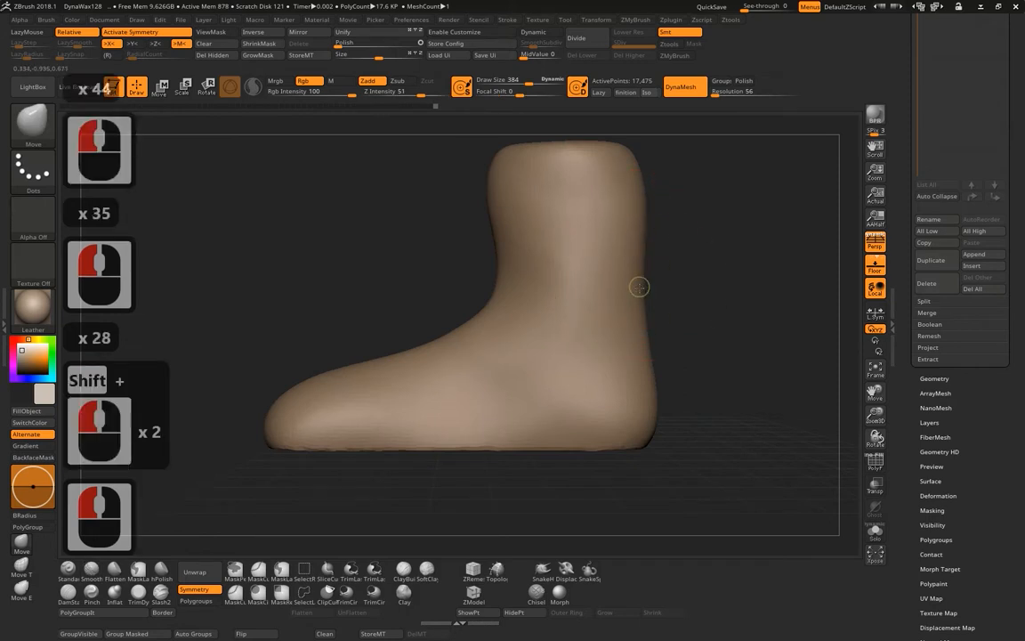
{"action": "double_click", "coordinate": [611, 284]}
{"action": "left_click", "coordinate": [491, 283]}
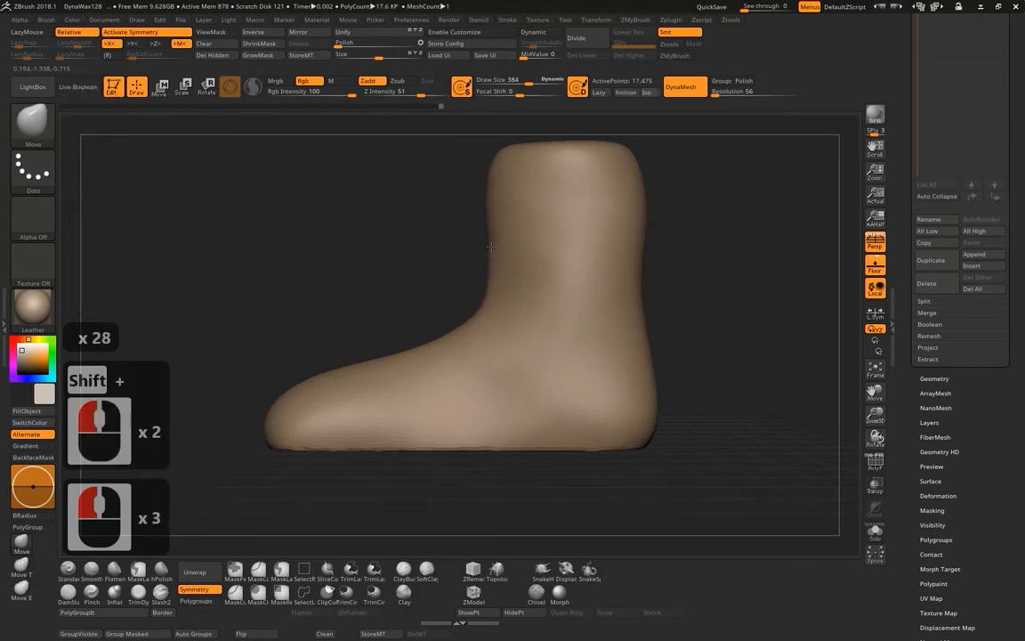
{"action": "left_click_drag", "start_coordinate": [716, 241], "coordinate": [754, 264], "text": "alt"}
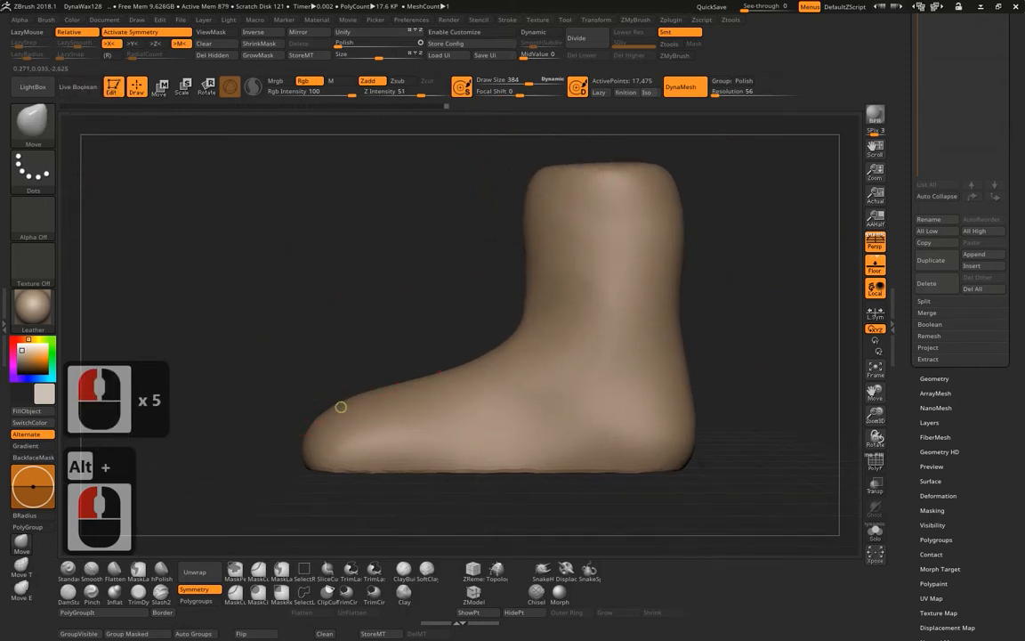
Raise the top of the toe area and adjust the front contour of the ankle and leg with the Move brush in side view.
{"action": "left_click_drag", "start_coordinate": [341, 407], "coordinate": [337, 384]}
{"action": "double_click", "coordinate": [400, 389]}
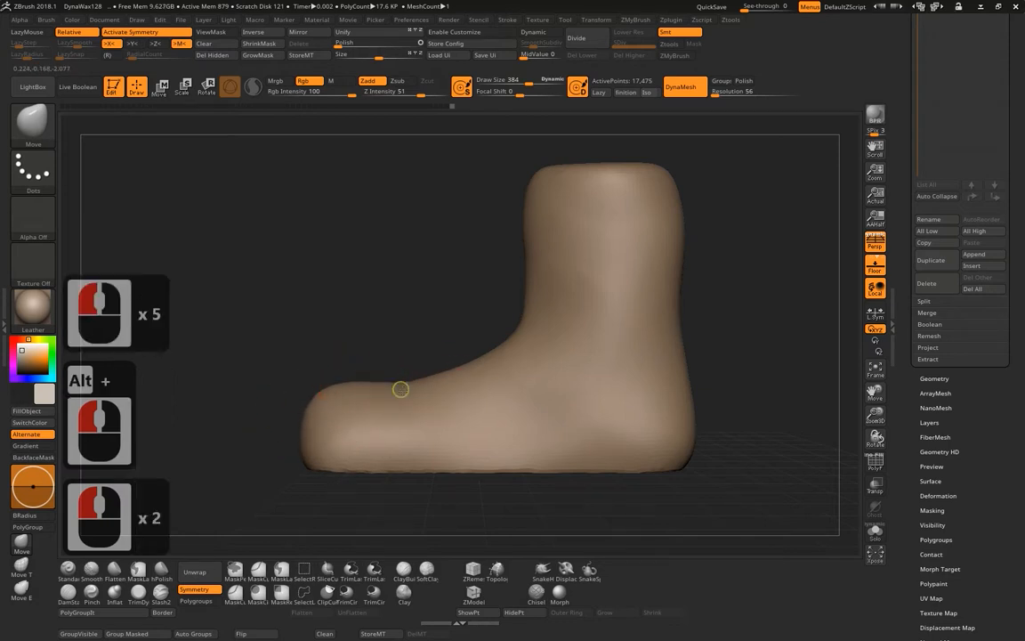
{"action": "left_click_drag", "start_coordinate": [522, 333], "coordinate": [538, 268]}
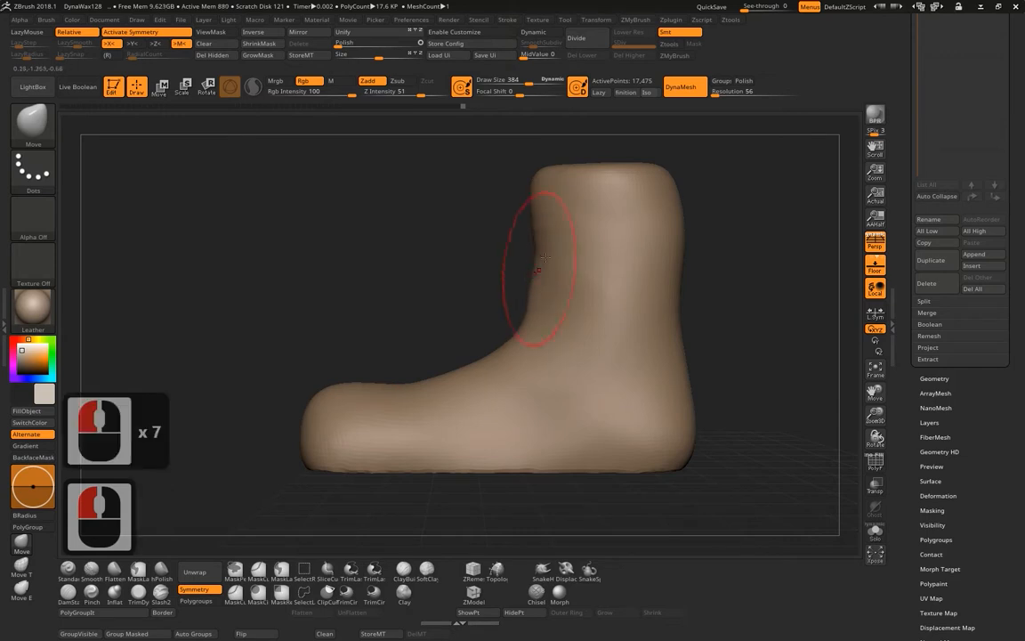
{"action": "left_click_drag", "start_coordinate": [529, 205], "coordinate": [528, 268]}
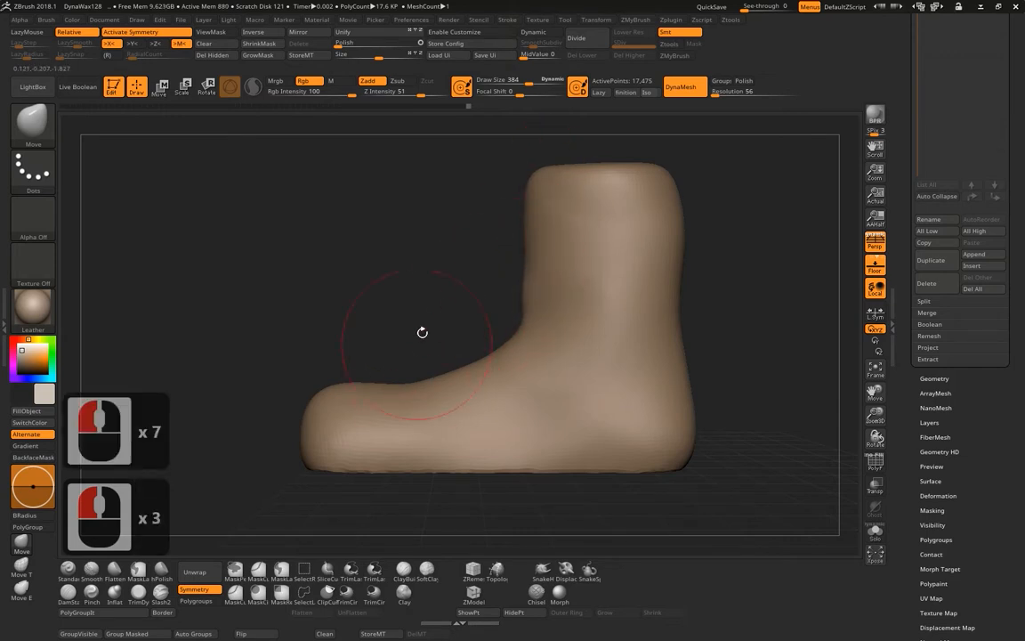
{"action": "left_click_drag", "start_coordinate": [422, 332], "coordinate": [589, 237], "text": "alt"}
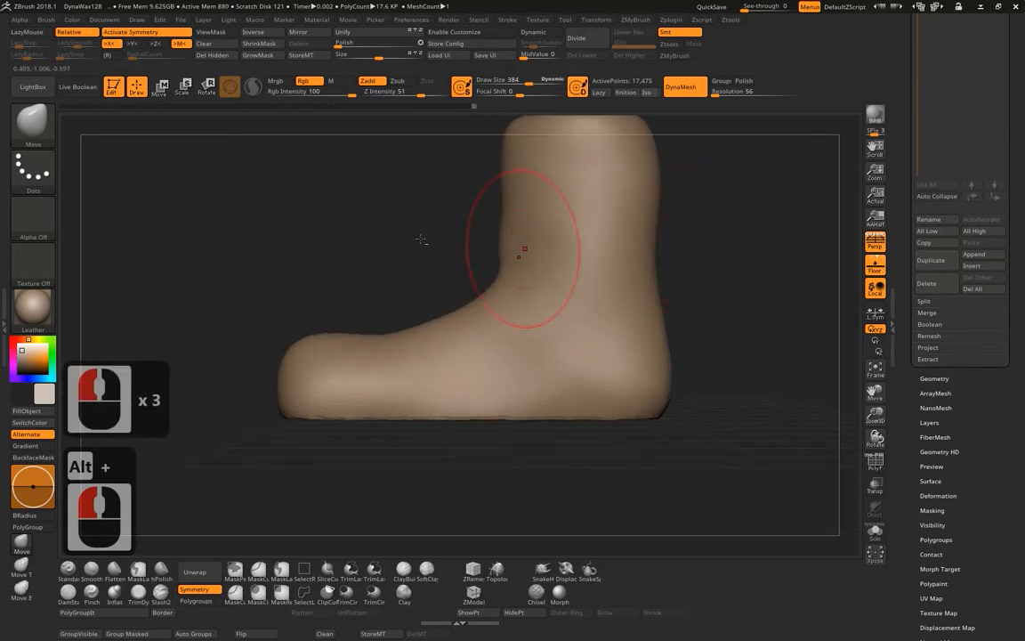
{"action": "left_click_drag", "start_coordinate": [421, 235], "coordinate": [420, 193], "text": "alt"}
Reset the current Move brush to its default settings.
{"action": "left_click", "coordinate": [42, 19]}
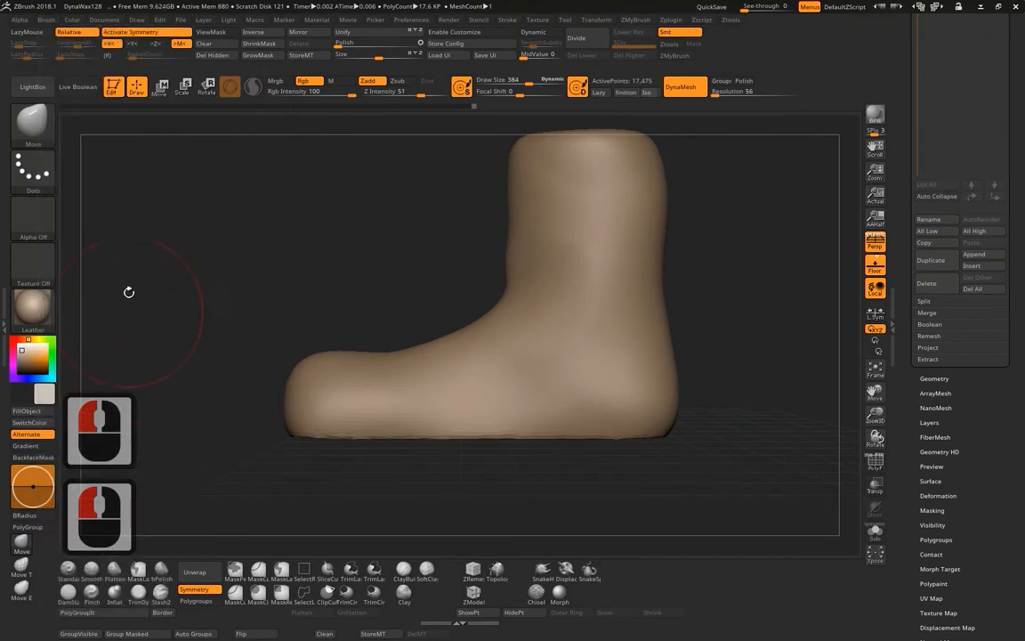
{"action": "left_click", "coordinate": [45, 19]}
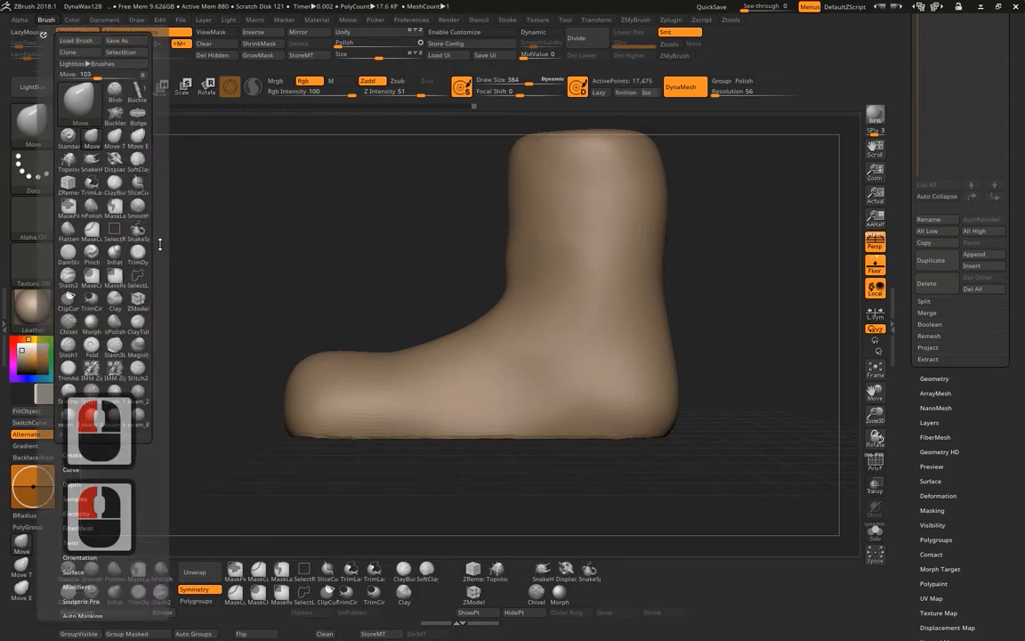
{"action": "left_click_drag", "start_coordinate": [160, 243], "coordinate": [159, 135]}
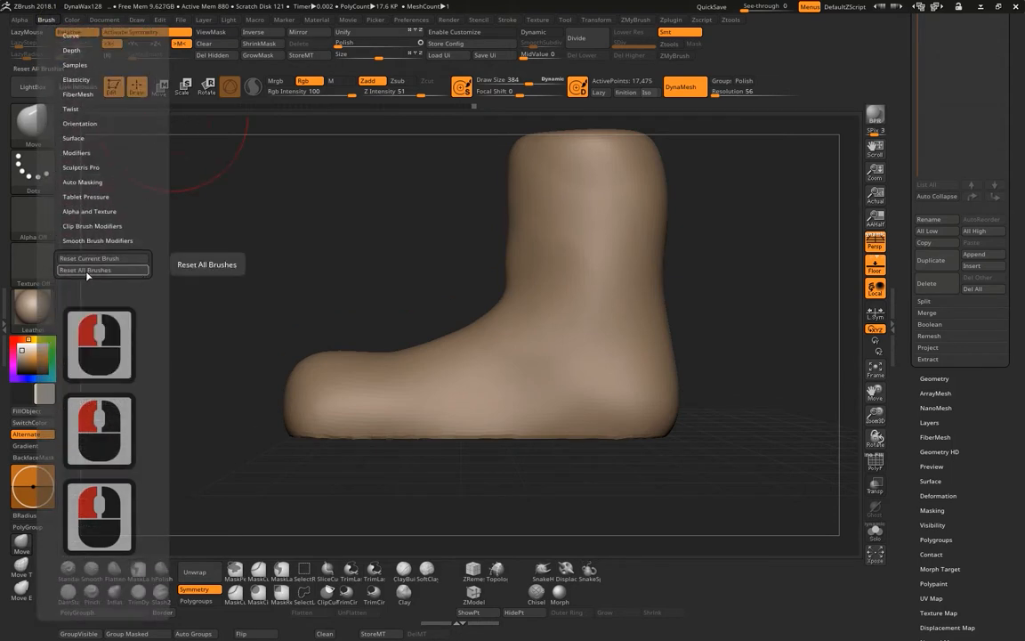
{"action": "left_click", "coordinate": [115, 260]}
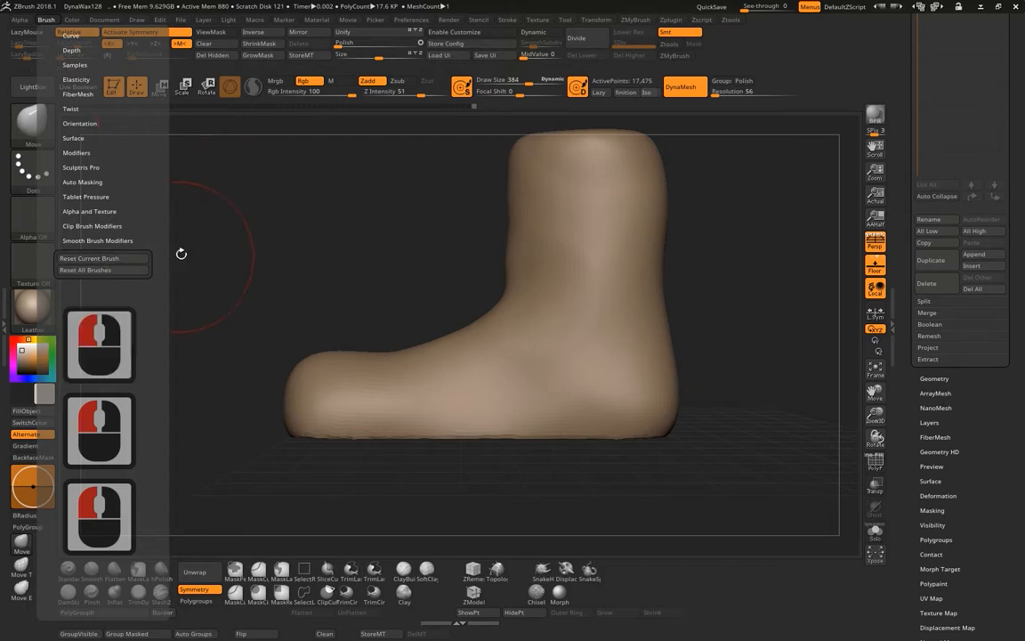
Try a Focal Shift of 71 on the Move brush, and restore its defaults with Reset Current Brush.
{"action": "left_click_drag", "start_coordinate": [519, 94], "coordinate": [550, 94]}
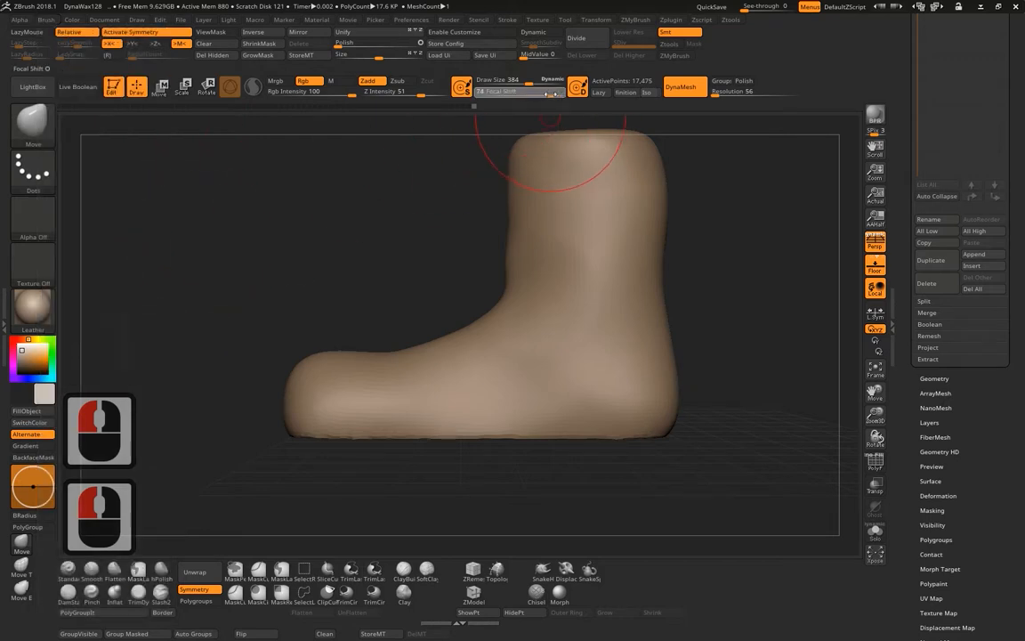
{"action": "left_click_drag", "start_coordinate": [561, 182], "coordinate": [566, 200]}
{"action": "left_click_drag", "start_coordinate": [794, 212], "coordinate": [754, 305], "text": "alt"}
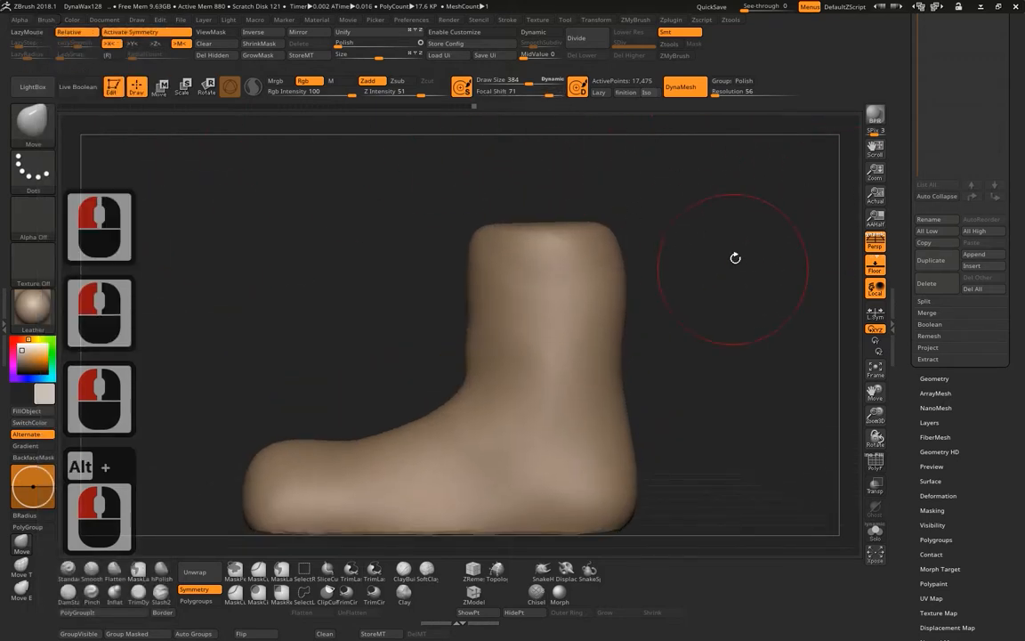
{"action": "left_click_drag", "start_coordinate": [735, 259], "coordinate": [741, 188], "text": "alt"}
{"action": "left_click", "coordinate": [45, 20]}
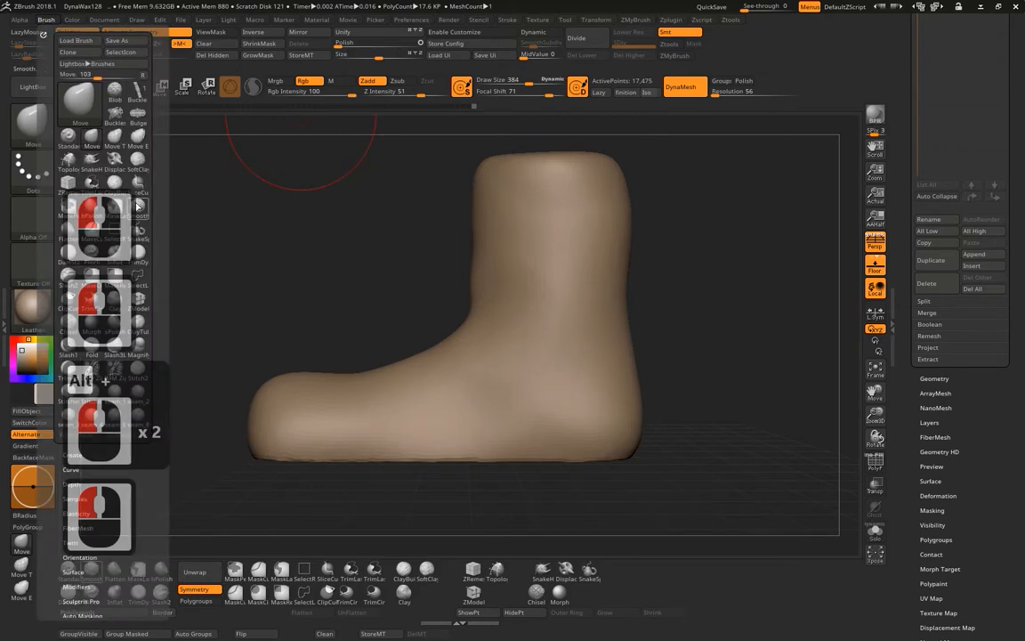
{"action": "left_click_drag", "start_coordinate": [146, 197], "coordinate": [144, 96]}
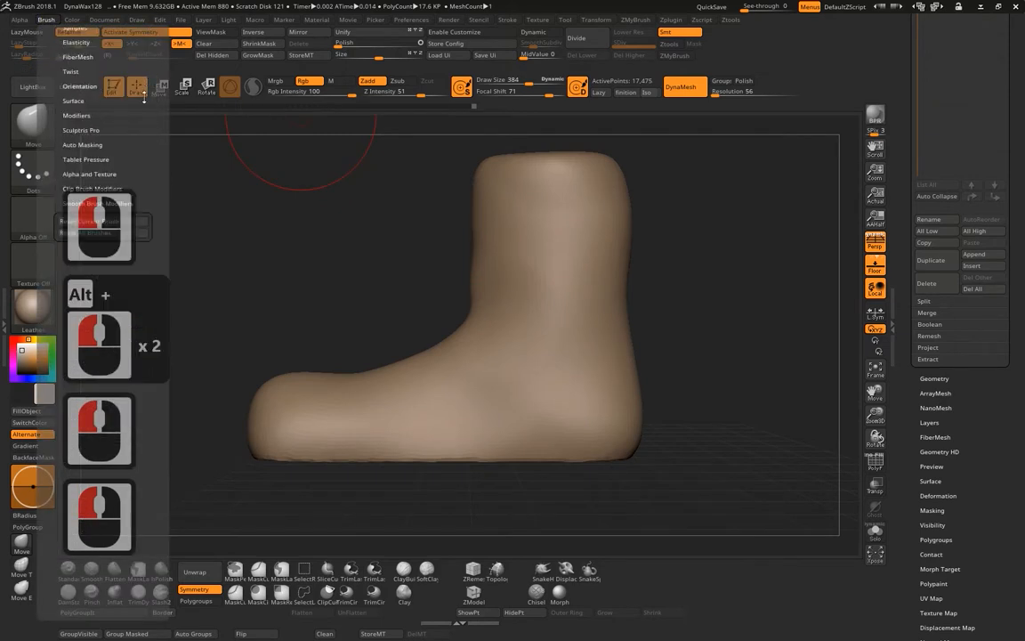
{"action": "left_click", "coordinate": [135, 221]}
Set the Move brush's draw size to 462 and adjust the shape of the leg from a three-quarter view.
{"action": "mouse_move", "coordinate": [646, 229]}
{"action": "left_mouse_down"}
{"action": "mouse_move", "coordinate": [765, 268]}
{"action": "mouse_move", "coordinate": [646, 215]}
{"action": "left_mouse_up"}
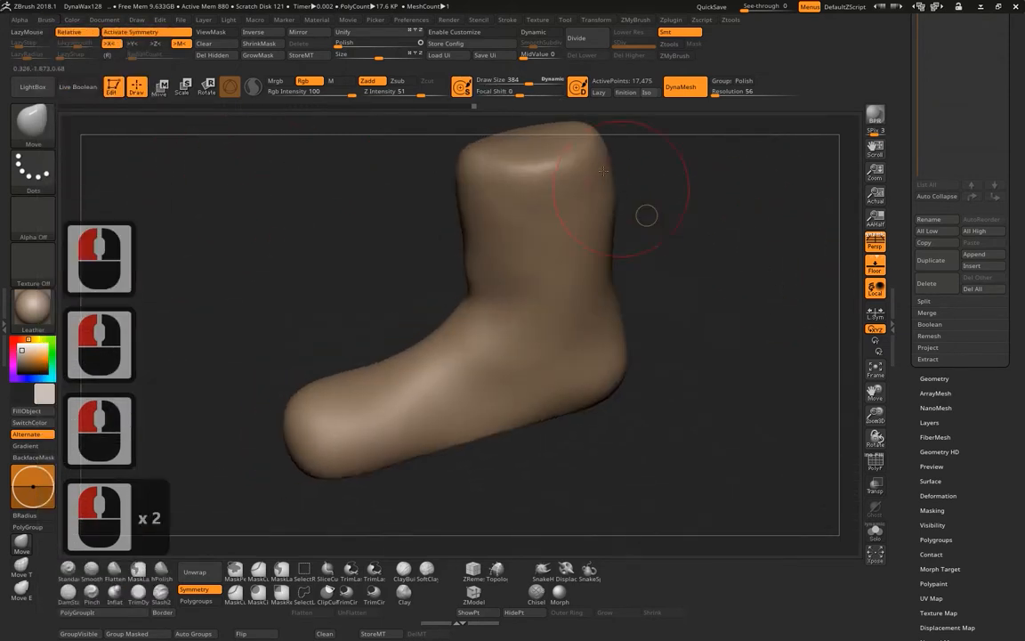
{"action": "key", "text": "space"}
{"action": "left_click_drag", "start_coordinate": [572, 284], "coordinate": [578, 286]}
{"action": "left_click_drag", "start_coordinate": [657, 267], "coordinate": [678, 254]}
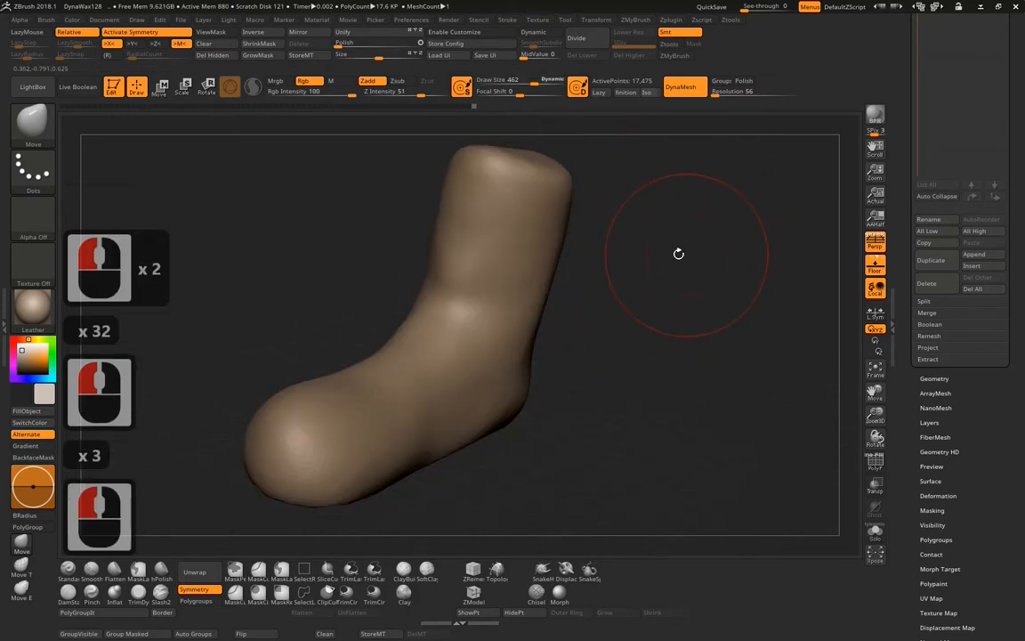
Reset all brushes to their default settings using the custom set of brush commands.
{"action": "left_click", "coordinate": [672, 46]}
{"action": "left_click_drag", "start_coordinate": [786, 241], "coordinate": [780, 126]}
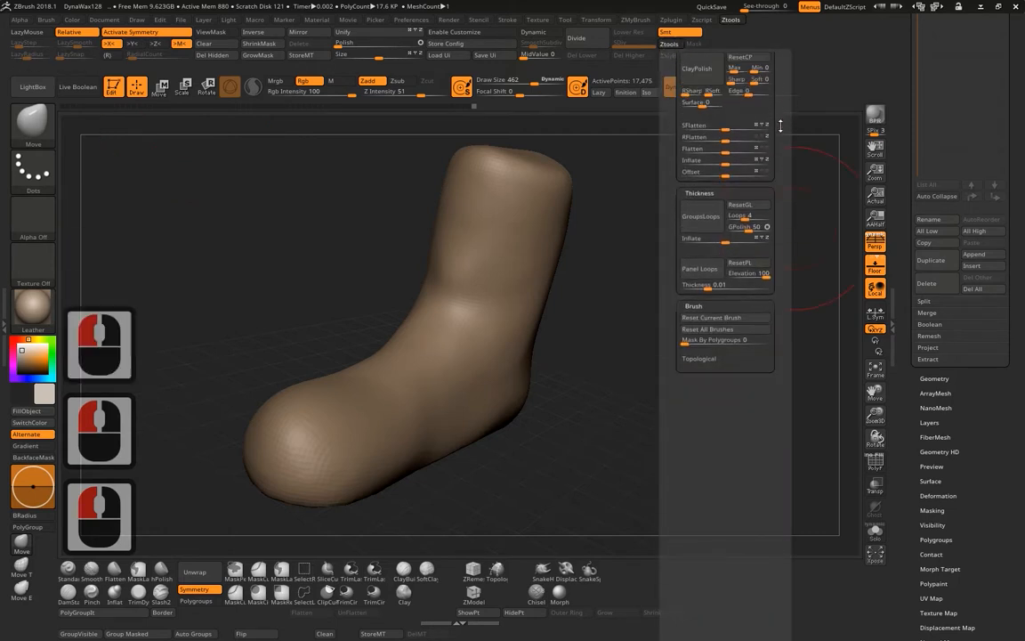
{"action": "left_click_drag", "start_coordinate": [712, 393], "coordinate": [708, 376]}
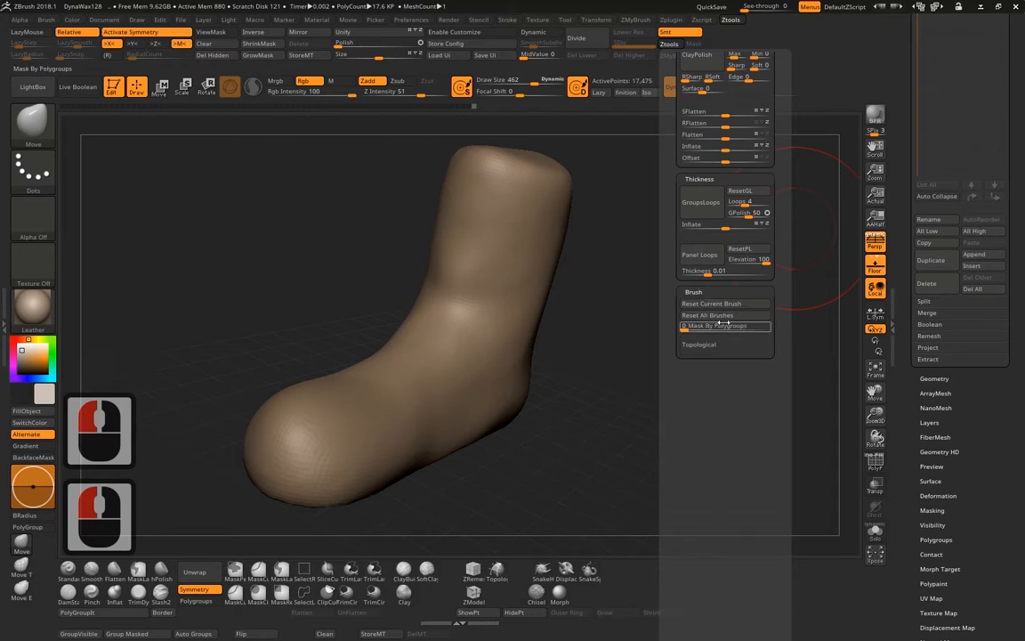
{"action": "left_click", "coordinate": [711, 316]}
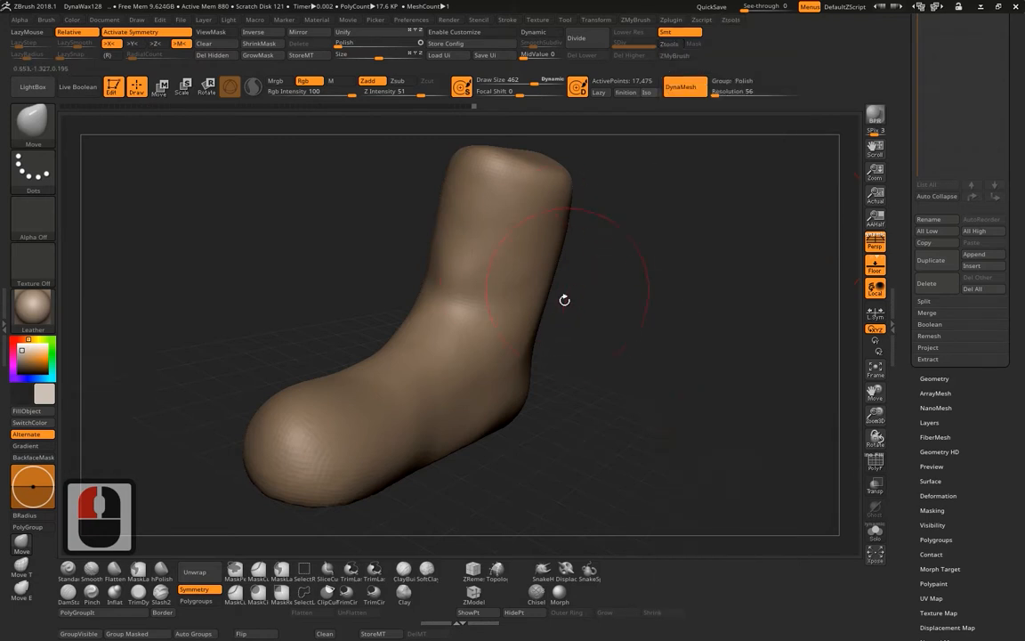
Adjust the volume of the leg and ankle with the Move brush at a draw size of 462.
{"action": "mouse_move", "coordinate": [565, 297]}
{"action": "left_mouse_down"}
{"action": "mouse_move", "coordinate": [632, 304]}
{"action": "mouse_move", "coordinate": [560, 291]}
{"action": "left_mouse_up"}
{"action": "left_click_drag", "start_coordinate": [625, 272], "coordinate": [574, 326], "text": "alt"}
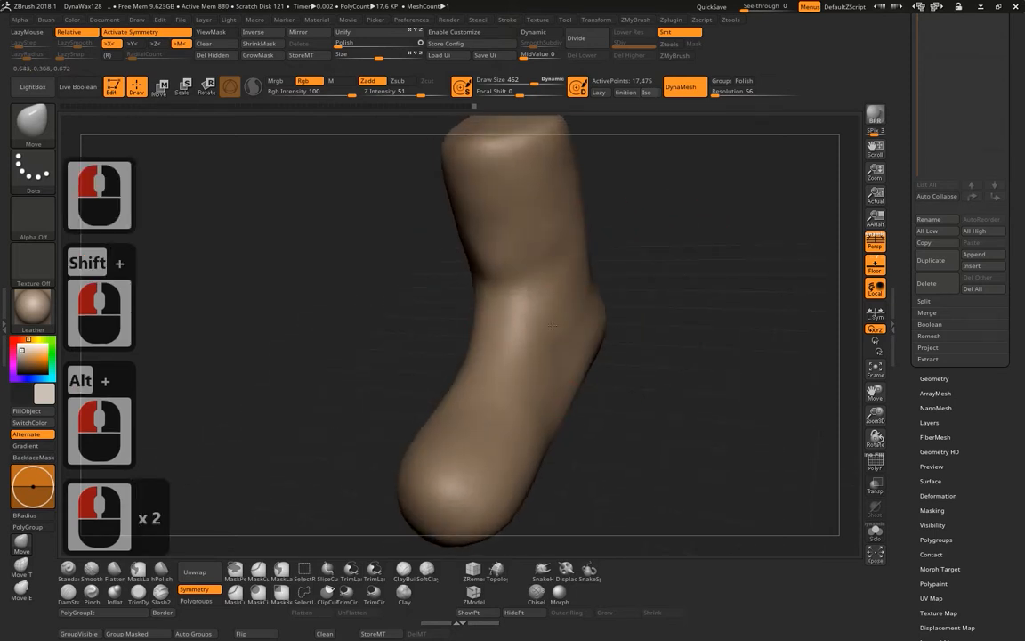
{"action": "left_click_drag", "start_coordinate": [566, 231], "coordinate": [559, 228]}
Widen the forefoot outline of the sole with the Move brush, viewed straight from below.
{"action": "mouse_move", "coordinate": [572, 175]}
{"action": "left_mouse_down"}
{"action": "mouse_move", "coordinate": [563, 171]}
{"action": "mouse_move", "coordinate": [577, 259]}
{"action": "mouse_move", "coordinate": [670, 270]}
{"action": "mouse_move", "coordinate": [698, 304]}
{"action": "mouse_move", "coordinate": [699, 327]}
{"action": "left_mouse_up"}
{"action": "left_click", "coordinate": [699, 326], "text": "shift"}
{"action": "mouse_move", "coordinate": [548, 297]}
{"action": "left_mouse_down"}
{"action": "mouse_move", "coordinate": [537, 313]}
{"action": "mouse_move", "coordinate": [547, 322]}
{"action": "left_mouse_up"}
{"action": "mouse_move", "coordinate": [654, 298]}
{"action": "left_mouse_down"}
{"action": "mouse_move", "coordinate": [680, 291]}
{"action": "mouse_move", "coordinate": [696, 183]}
{"action": "mouse_move", "coordinate": [653, 280]}
{"action": "left_mouse_up"}
{"action": "left_click_drag", "start_coordinate": [491, 363], "coordinate": [471, 361]}
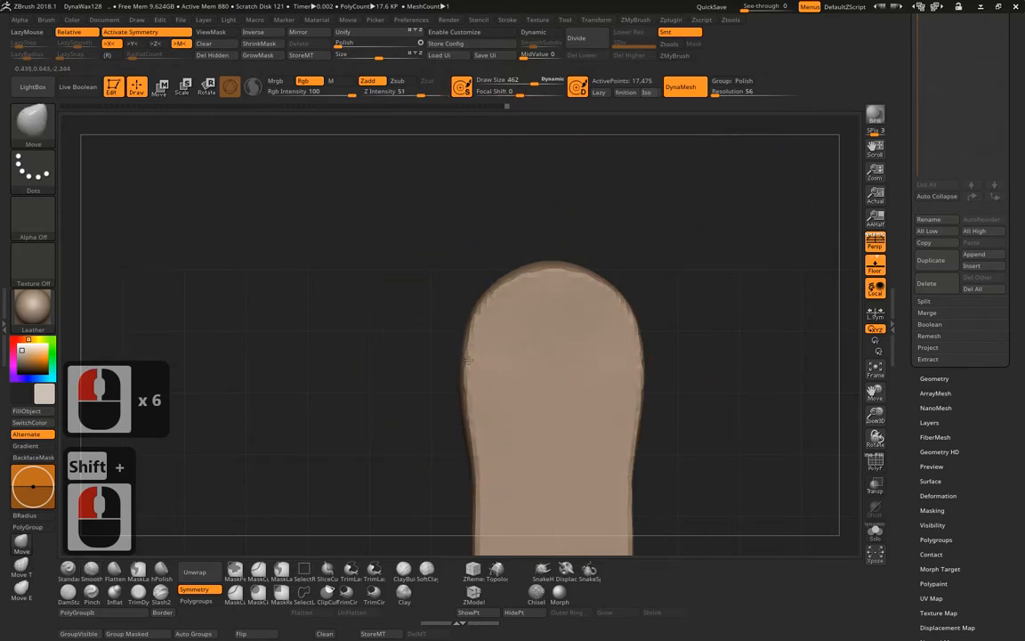
Set the Move brush's draw size to 366 and reshape the toe tip and forefoot sides of the sole.
{"action": "left_click_drag", "start_coordinate": [678, 289], "coordinate": [636, 183], "text": "alt"}
{"action": "key", "text": "space"}
{"action": "mouse_move", "coordinate": [566, 222]}
{"action": "left_mouse_down"}
{"action": "mouse_move", "coordinate": [614, 215]}
{"action": "mouse_move", "coordinate": [575, 214]}
{"action": "mouse_move", "coordinate": [567, 177]}
{"action": "left_mouse_up"}
{"action": "left_click_drag", "start_coordinate": [517, 157], "coordinate": [517, 166]}
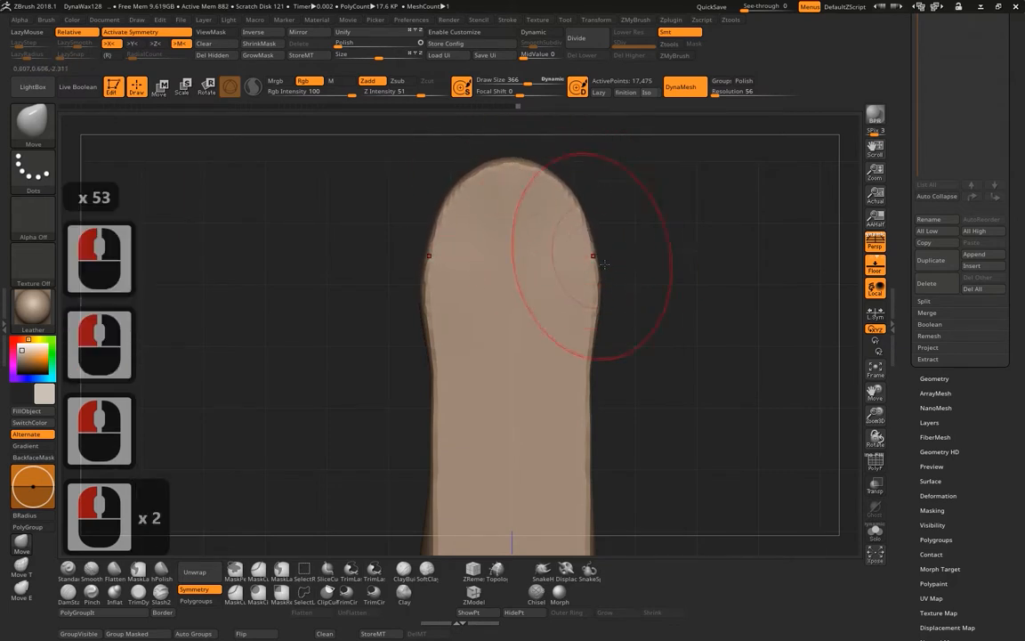
{"action": "left_click_drag", "start_coordinate": [595, 258], "coordinate": [598, 275]}
{"action": "left_click_drag", "start_coordinate": [594, 374], "coordinate": [602, 402]}
{"action": "left_click_drag", "start_coordinate": [594, 414], "coordinate": [600, 428]}
Widen the ball of the foot and refine the sole's sides toward the arch and heel from below.
{"action": "left_click_drag", "start_coordinate": [659, 338], "coordinate": [607, 247], "text": "alt"}
{"action": "left_click_drag", "start_coordinate": [537, 162], "coordinate": [545, 168]}
{"action": "left_click_drag", "start_coordinate": [550, 213], "coordinate": [557, 214]}
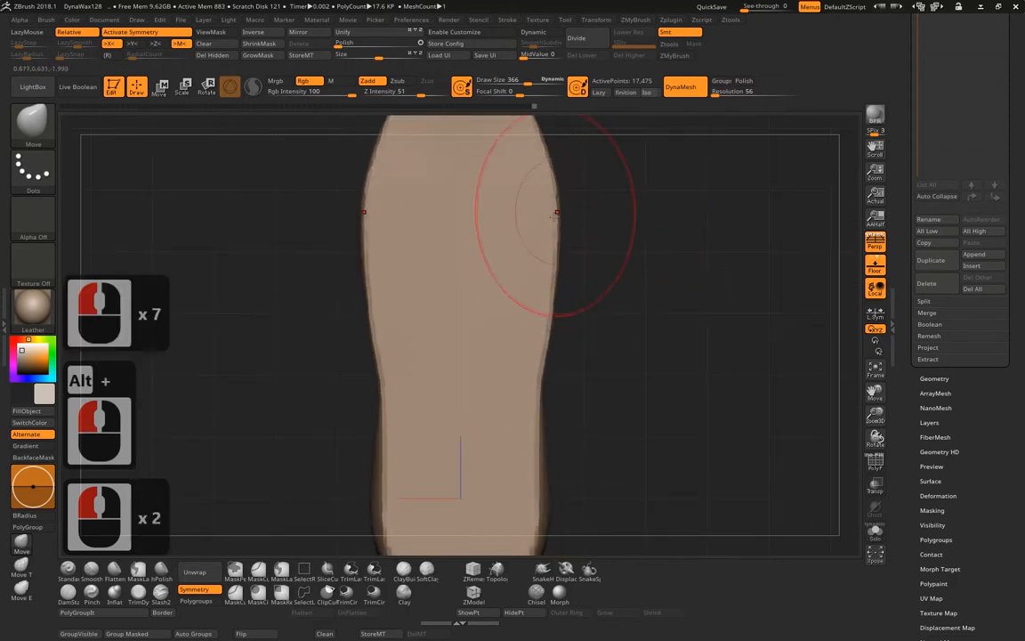
{"action": "left_click_drag", "start_coordinate": [654, 322], "coordinate": [639, 282], "text": "alt"}
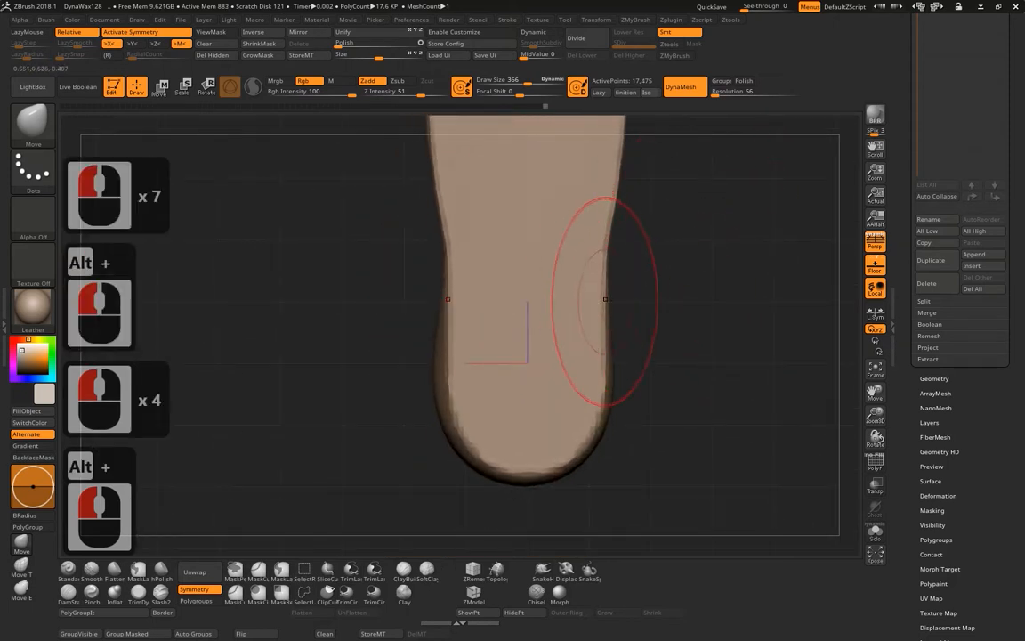
{"action": "mouse_move", "coordinate": [706, 251]}
{"action": "left_mouse_down", "text": "alt"}
{"action": "mouse_move", "coordinate": [695, 301]}
{"action": "mouse_move", "coordinate": [706, 282]}
{"action": "mouse_move", "coordinate": [645, 286]}
{"action": "mouse_move", "coordinate": [642, 260]}
{"action": "left_mouse_up", "text": "alt"}
{"action": "left_click_drag", "start_coordinate": [623, 238], "coordinate": [632, 237]}
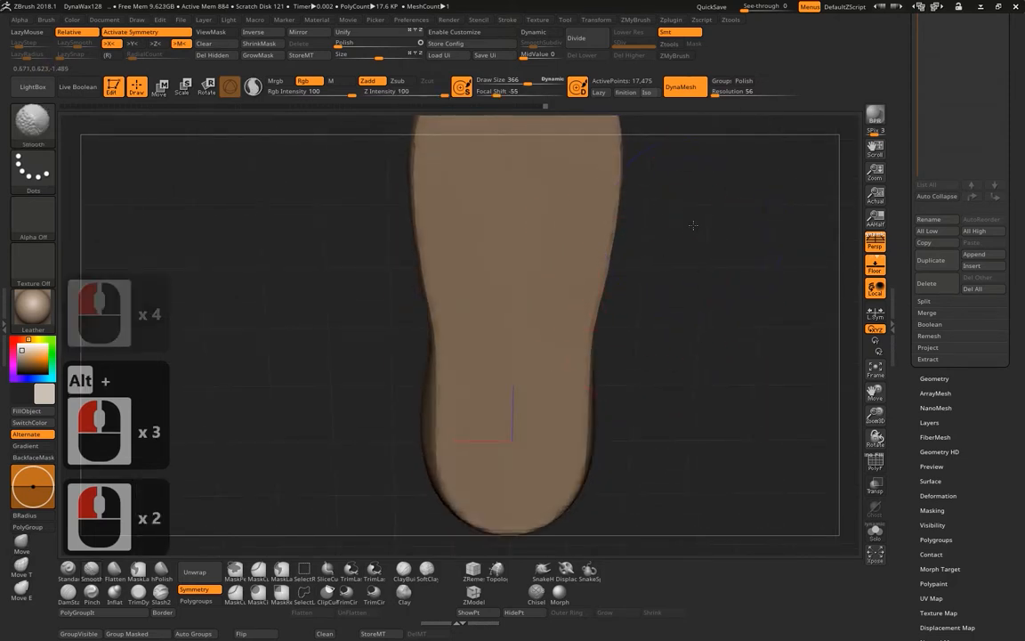
Refine the transition from the ball of the foot into the narrower arch with the Move brush.
{"action": "mouse_move", "coordinate": [698, 227]}
{"action": "left_mouse_down", "text": "shift"}
{"action": "mouse_move", "coordinate": [696, 185]}
{"action": "mouse_move", "coordinate": [697, 337]}
{"action": "left_mouse_up", "text": "shift"}
{"action": "left_click_drag", "start_coordinate": [597, 333], "coordinate": [605, 334]}
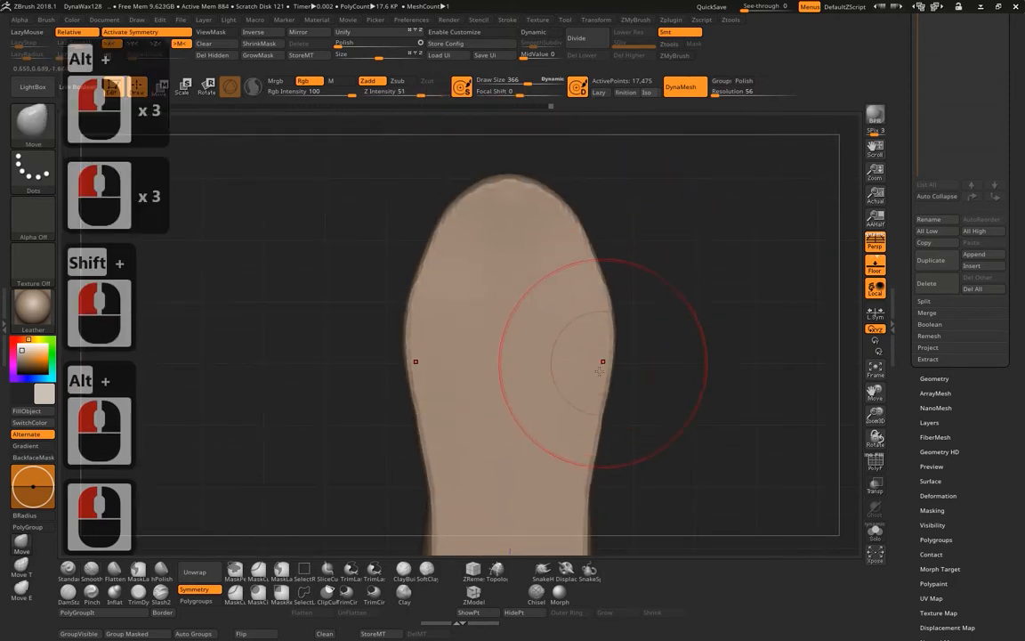
{"action": "left_click_drag", "start_coordinate": [592, 400], "coordinate": [593, 438]}
Smooth and reshape the upper surface of the forefoot and instep to follow the new sole outline.
{"action": "mouse_move", "coordinate": [748, 329]}
{"action": "left_mouse_down"}
{"action": "mouse_move", "coordinate": [760, 378]}
{"action": "mouse_move", "coordinate": [737, 368]}
{"action": "mouse_move", "coordinate": [680, 297]}
{"action": "mouse_move", "coordinate": [687, 331]}
{"action": "mouse_move", "coordinate": [653, 318]}
{"action": "mouse_move", "coordinate": [658, 327]}
{"action": "left_mouse_up"}
{"action": "mouse_move", "coordinate": [550, 395]}
{"action": "left_mouse_down", "text": "alt"}
{"action": "mouse_move", "coordinate": [612, 372]}
{"action": "mouse_move", "coordinate": [543, 418]}
{"action": "mouse_move", "coordinate": [592, 442]}
{"action": "mouse_move", "coordinate": [548, 434]}
{"action": "left_mouse_up", "text": "alt"}
{"action": "mouse_move", "coordinate": [540, 341]}
{"action": "left_mouse_down", "text": "shift"}
{"action": "mouse_move", "coordinate": [419, 242]}
{"action": "mouse_move", "coordinate": [714, 245]}
{"action": "mouse_move", "coordinate": [604, 355]}
{"action": "left_mouse_up", "text": "shift"}
{"action": "left_click_drag", "start_coordinate": [517, 281], "coordinate": [523, 295]}
{"action": "left_click_drag", "start_coordinate": [576, 258], "coordinate": [614, 245]}
{"action": "left_click_drag", "start_coordinate": [726, 390], "coordinate": [694, 350]}
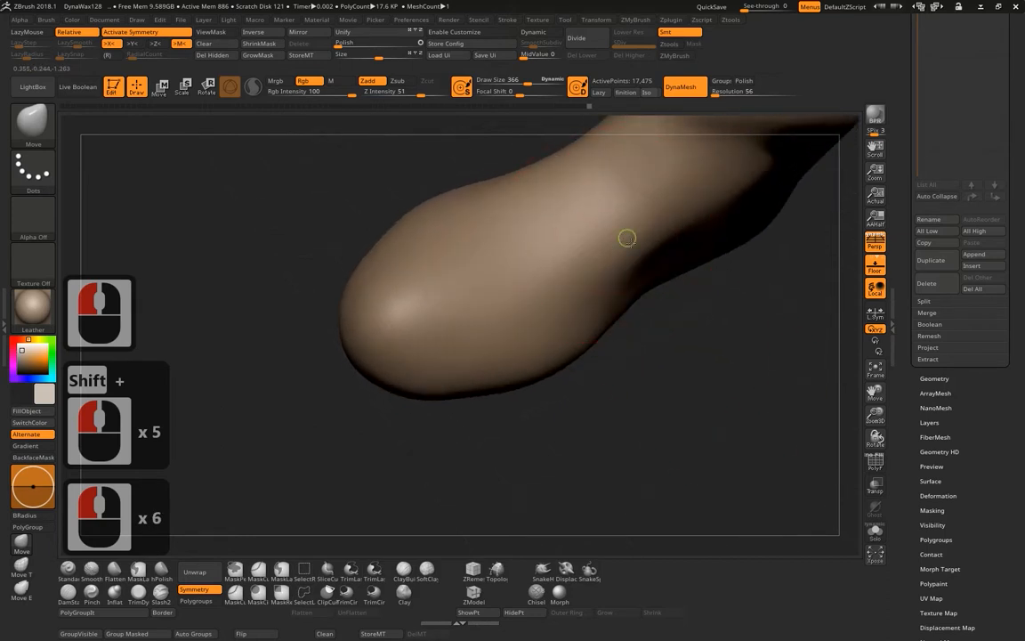
Adjust the top and side of the forefoot with the Move brush and smooth the toe area.
{"action": "left_click", "coordinate": [527, 216]}
{"action": "left_click", "coordinate": [467, 285]}
{"action": "left_click_drag", "start_coordinate": [503, 438], "coordinate": [550, 408]}
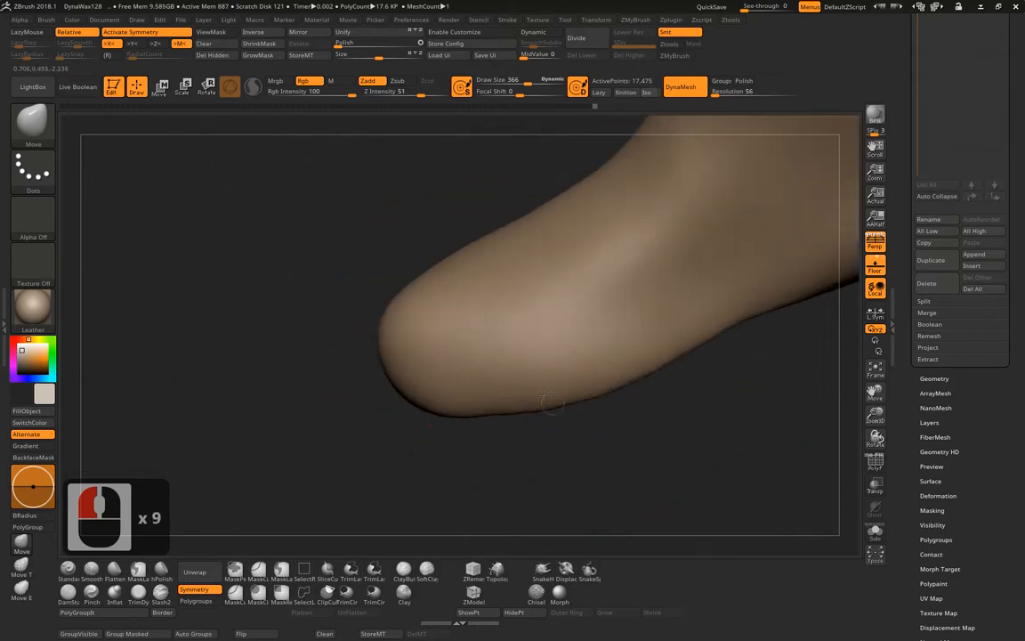
{"action": "mouse_move", "coordinate": [463, 329]}
{"action": "left_mouse_down", "text": "shift"}
{"action": "mouse_move", "coordinate": [385, 297]}
{"action": "mouse_move", "coordinate": [425, 374]}
{"action": "left_mouse_up", "text": "shift"}
{"action": "mouse_move", "coordinate": [445, 435]}
{"action": "left_mouse_down"}
{"action": "mouse_move", "coordinate": [405, 418]}
{"action": "mouse_move", "coordinate": [408, 365]}
{"action": "left_mouse_up"}
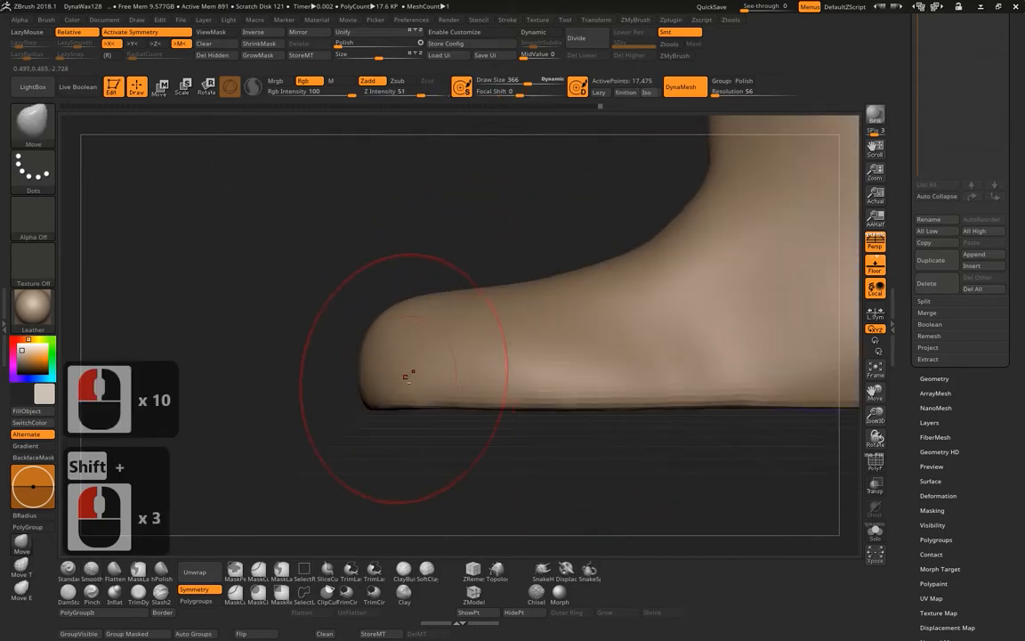
Reshape the toe cap in side view into a taller, rounder profile with the Move brush.
{"action": "left_click", "coordinate": [402, 383], "text": "alt"}
{"action": "left_click", "coordinate": [390, 295]}
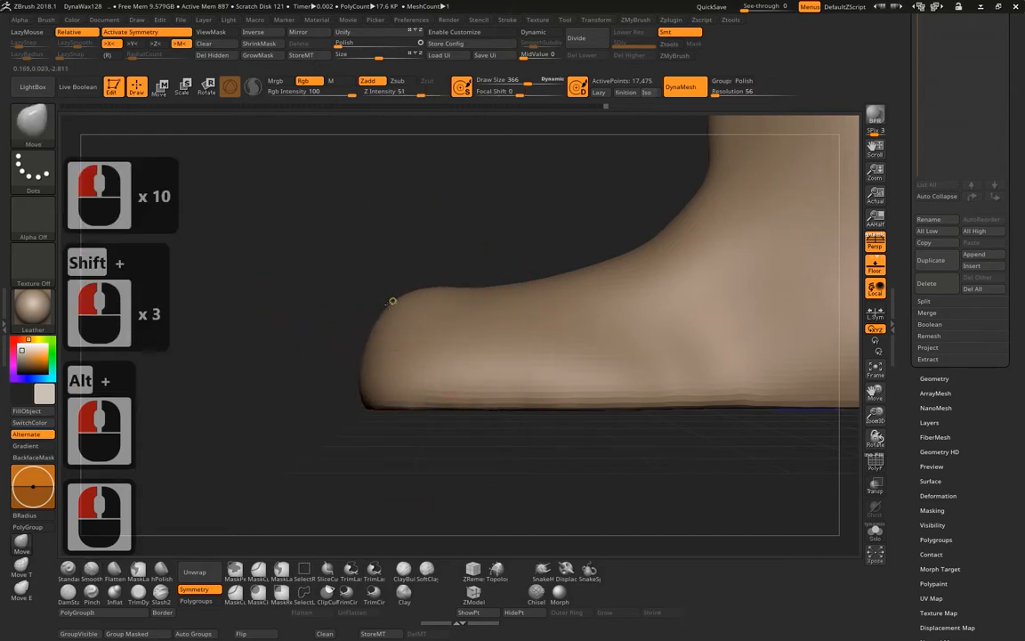
{"action": "left_click", "coordinate": [390, 295]}
{"action": "left_click", "coordinate": [439, 335]}
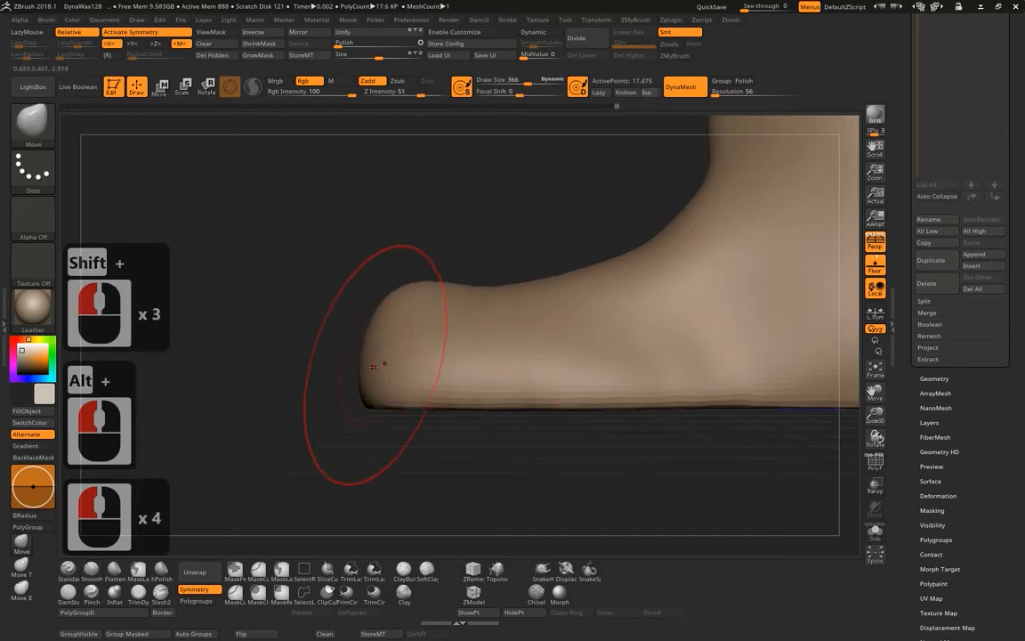
Check the boot in side view and round the toe tip of the sole from below with the Move brush.
{"action": "left_click_drag", "start_coordinate": [496, 235], "coordinate": [542, 192], "text": "alt"}
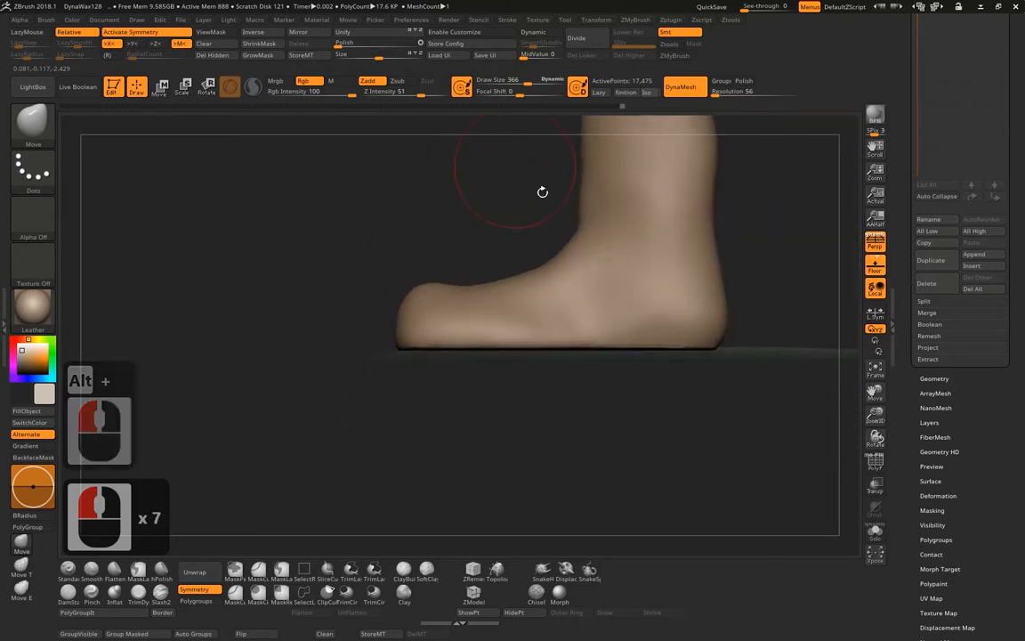
{"action": "mouse_move", "coordinate": [602, 367]}
{"action": "left_mouse_down", "text": "alt"}
{"action": "mouse_move", "coordinate": [537, 316]}
{"action": "mouse_move", "coordinate": [494, 330]}
{"action": "left_mouse_up", "text": "alt"}
{"action": "left_click_drag", "start_coordinate": [549, 277], "coordinate": [588, 338], "text": "shift"}
{"action": "mouse_move", "coordinate": [587, 338]}
{"action": "left_mouse_down", "text": "alt"}
{"action": "mouse_move", "coordinate": [621, 316]}
{"action": "mouse_move", "coordinate": [492, 391]}
{"action": "left_mouse_up", "text": "alt"}
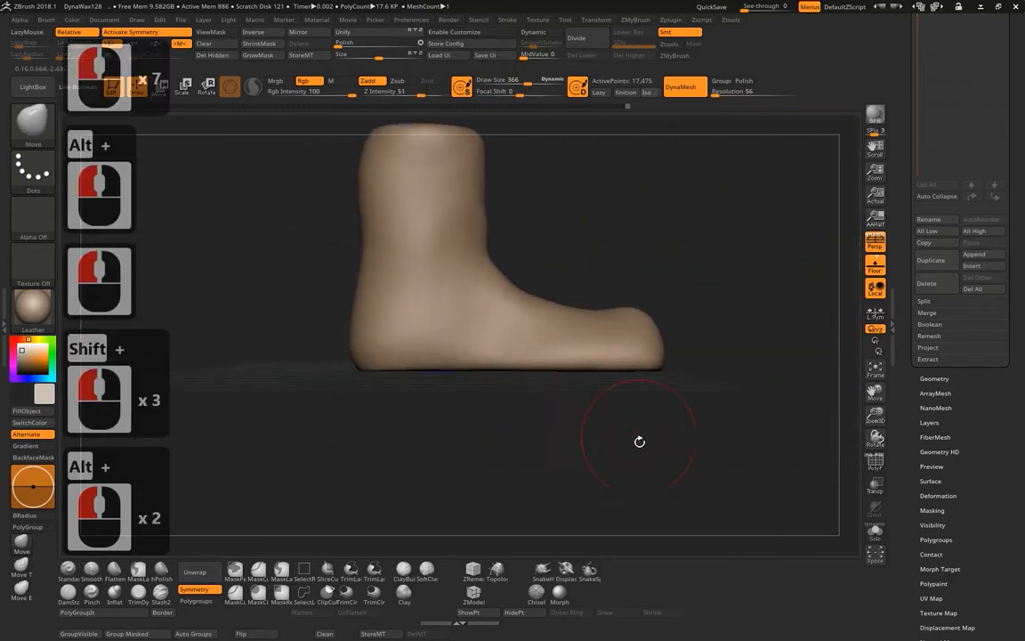
{"action": "left_click_drag", "start_coordinate": [638, 441], "coordinate": [588, 293], "text": "shift"}
{"action": "mouse_move", "coordinate": [542, 235]}
{"action": "left_mouse_down"}
{"action": "mouse_move", "coordinate": [530, 223]}
{"action": "mouse_move", "coordinate": [547, 222]}
{"action": "left_mouse_up"}
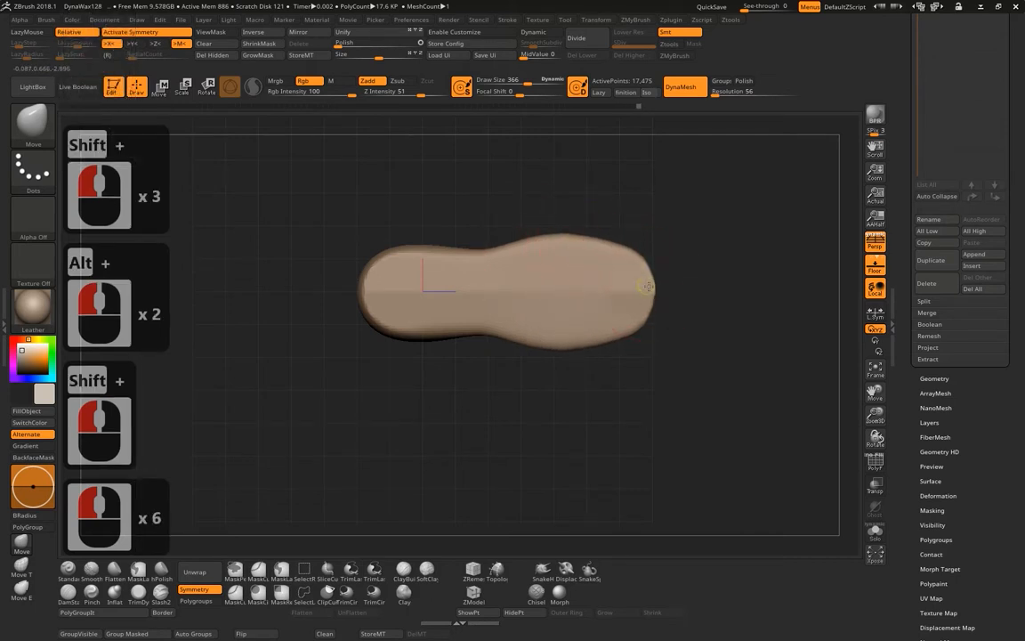
{"action": "left_click_drag", "start_coordinate": [649, 287], "coordinate": [656, 287]}
{"action": "left_click_drag", "start_coordinate": [653, 288], "coordinate": [644, 286]}
{"action": "left_click_drag", "start_coordinate": [652, 289], "coordinate": [656, 289]}
Adjust the heel and arch outline of the sole from below with the Move brush.
{"action": "left_click_drag", "start_coordinate": [702, 260], "coordinate": [695, 258], "text": "shift"}
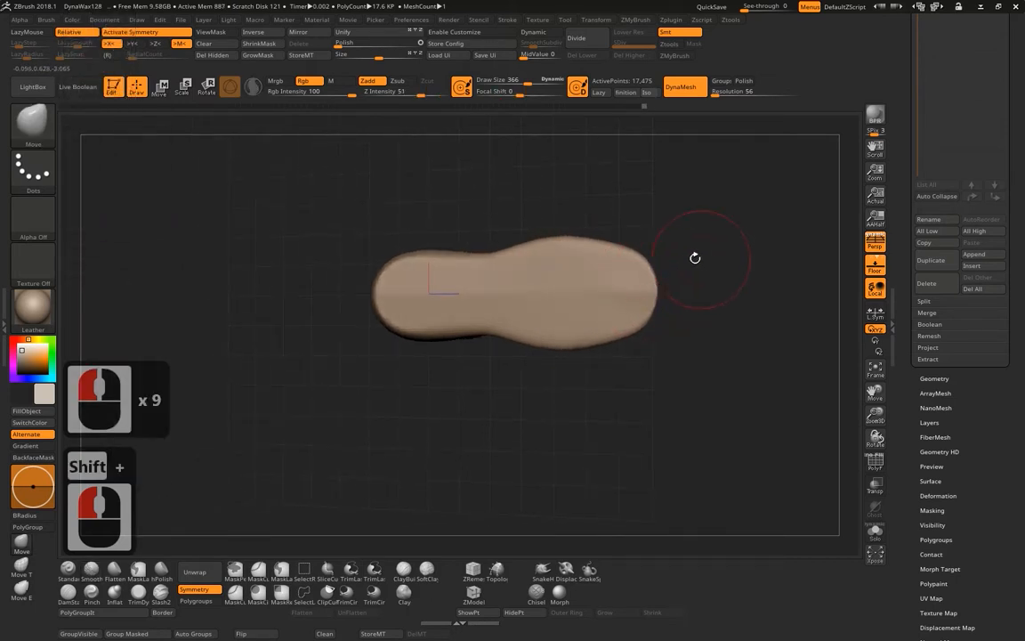
{"action": "left_click_drag", "start_coordinate": [421, 256], "coordinate": [461, 257], "text": "alt"}
{"action": "left_click", "coordinate": [486, 268]}
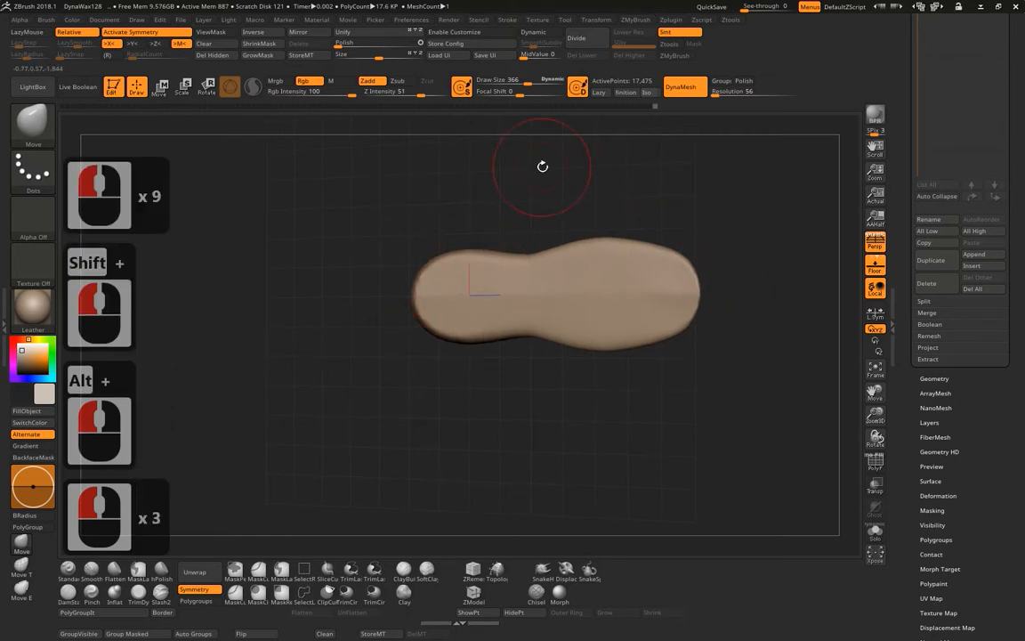
{"action": "left_click_drag", "start_coordinate": [533, 180], "coordinate": [476, 251]}
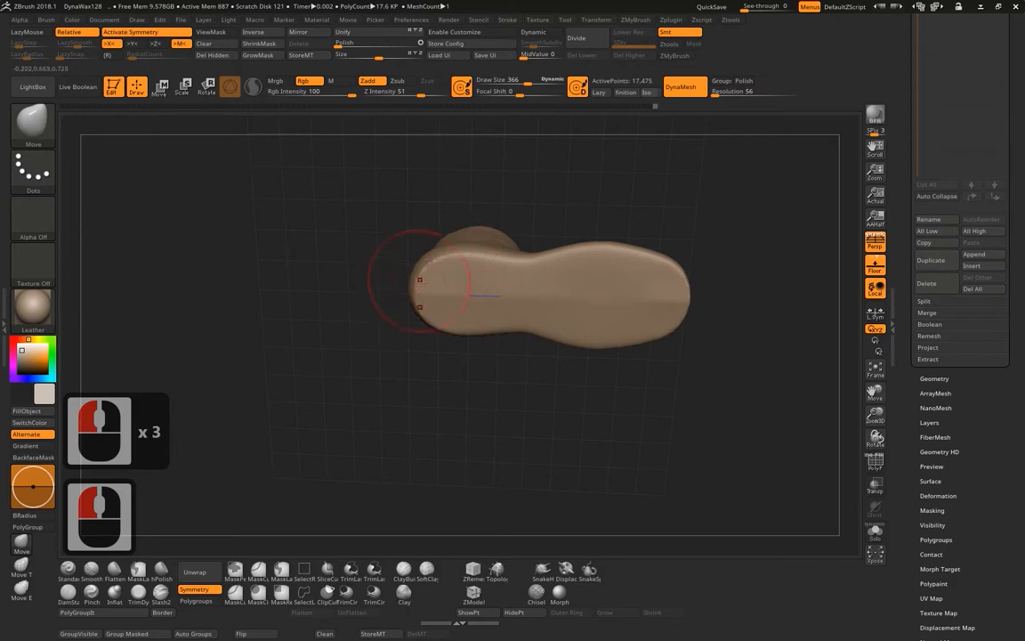
Refine the rounded heel end of the sole from below with the Move brush.
{"action": "left_click_drag", "start_coordinate": [526, 191], "coordinate": [516, 155], "text": "shift"}
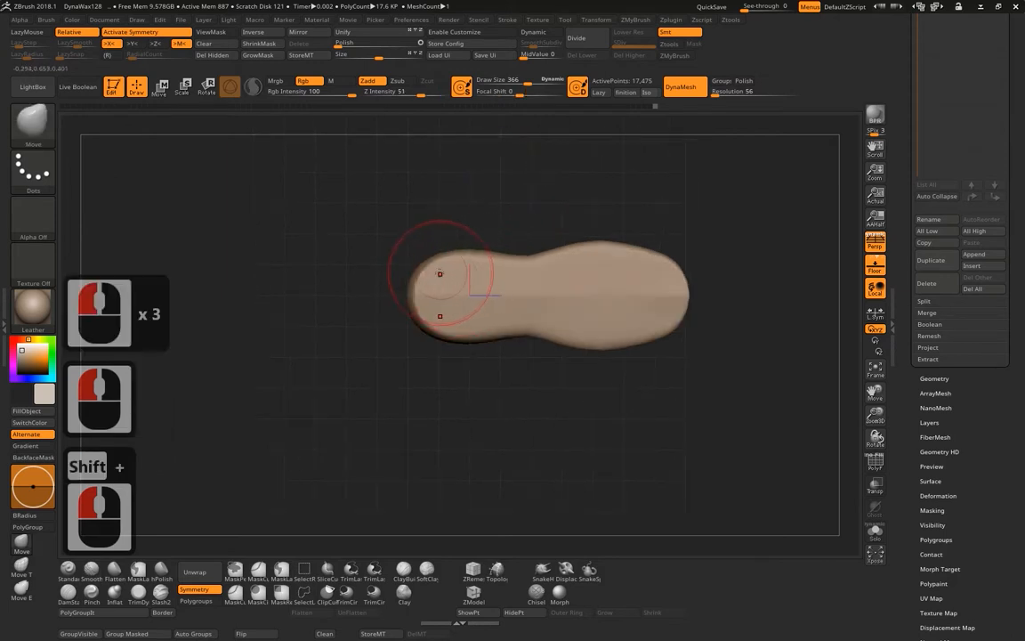
{"action": "left_click_drag", "start_coordinate": [440, 273], "coordinate": [435, 270]}
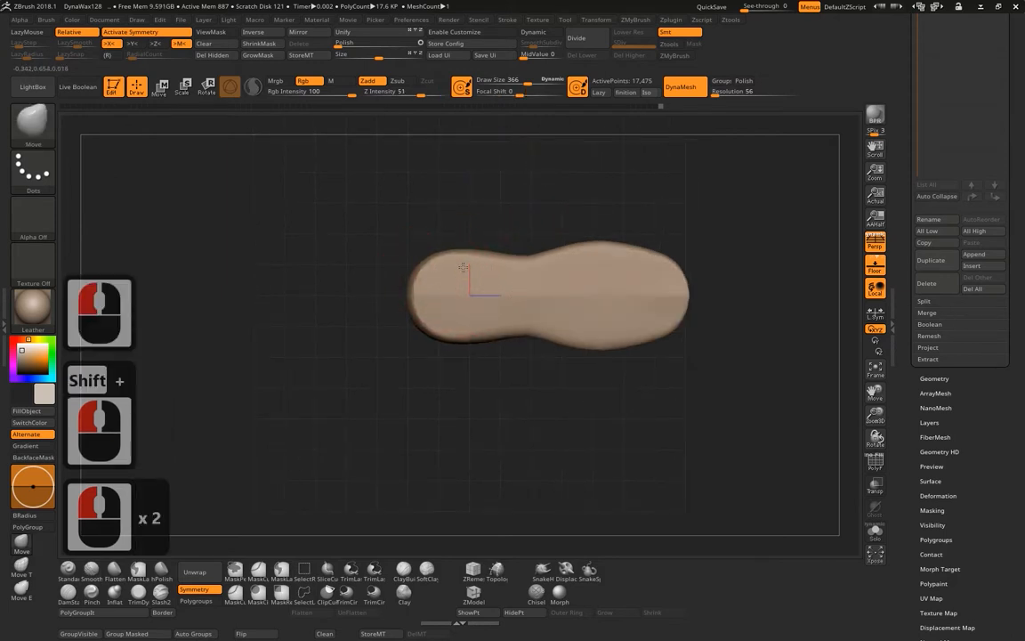
{"action": "left_click_drag", "start_coordinate": [503, 178], "coordinate": [568, 287]}
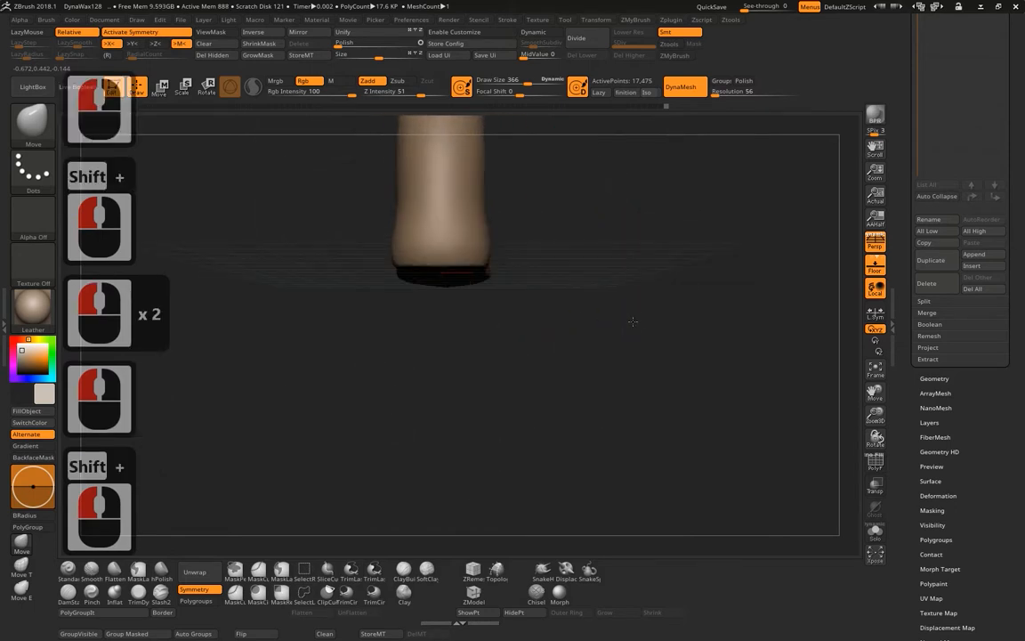
Narrow the leg above the heel from behind with the Move brush at draw size 503.
{"action": "left_click_drag", "start_coordinate": [525, 223], "coordinate": [575, 308], "text": "alt"}
{"action": "left_click", "coordinate": [523, 300]}
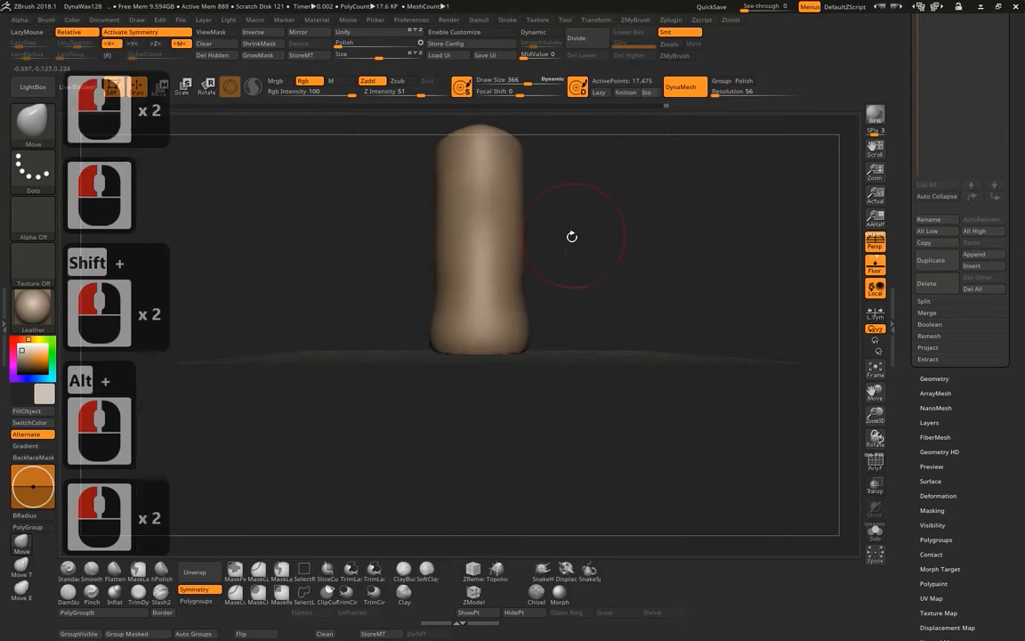
{"action": "key", "text": "space"}
{"action": "left_click_drag", "start_coordinate": [572, 237], "coordinate": [581, 238]}
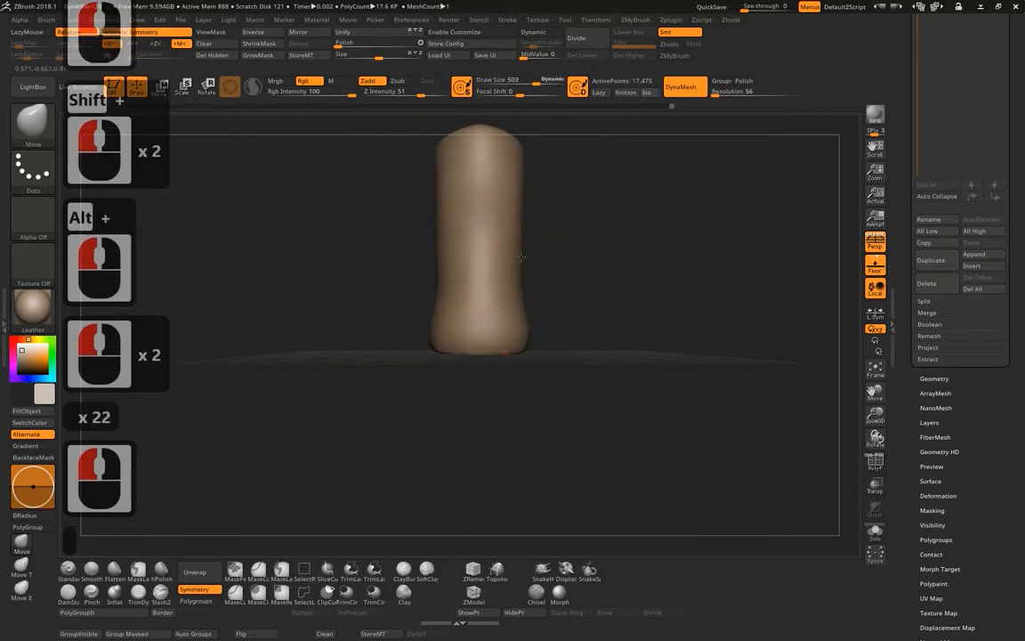
{"action": "left_click", "coordinate": [523, 241]}
{"action": "left_click", "coordinate": [512, 254]}
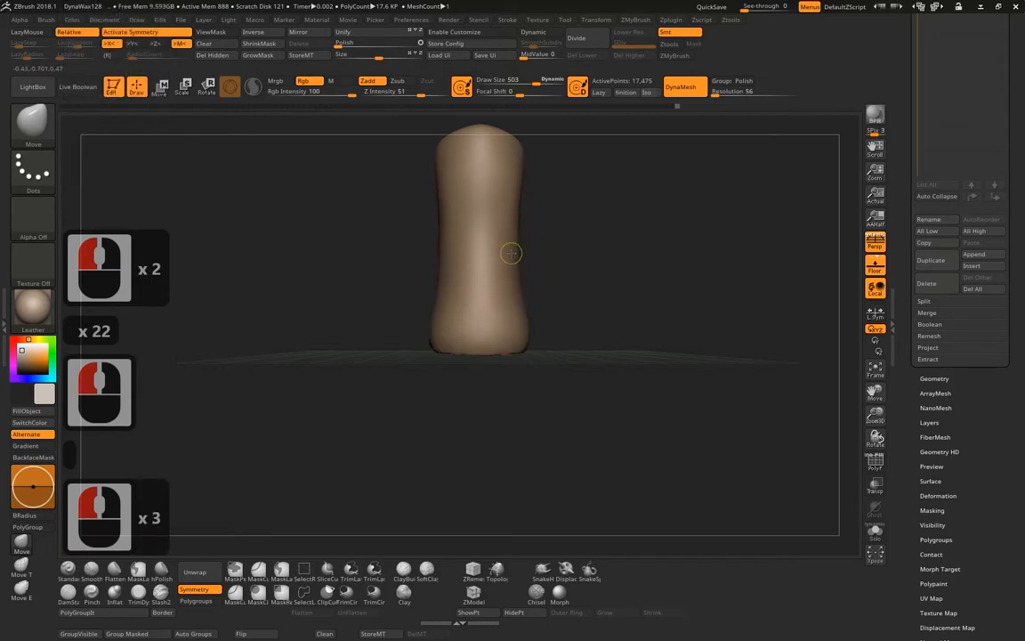
Reshape the front of the ankle where the leg meets the instep in side view with the Move brush.
{"action": "left_click_drag", "start_coordinate": [610, 208], "coordinate": [520, 402], "text": "alt"}
{"action": "left_click_drag", "start_coordinate": [595, 293], "coordinate": [659, 378], "text": "shift"}
{"action": "left_click_drag", "start_coordinate": [537, 380], "coordinate": [448, 250]}
{"action": "left_click_drag", "start_coordinate": [532, 283], "coordinate": [685, 322]}
{"action": "left_click_drag", "start_coordinate": [685, 322], "coordinate": [497, 381]}
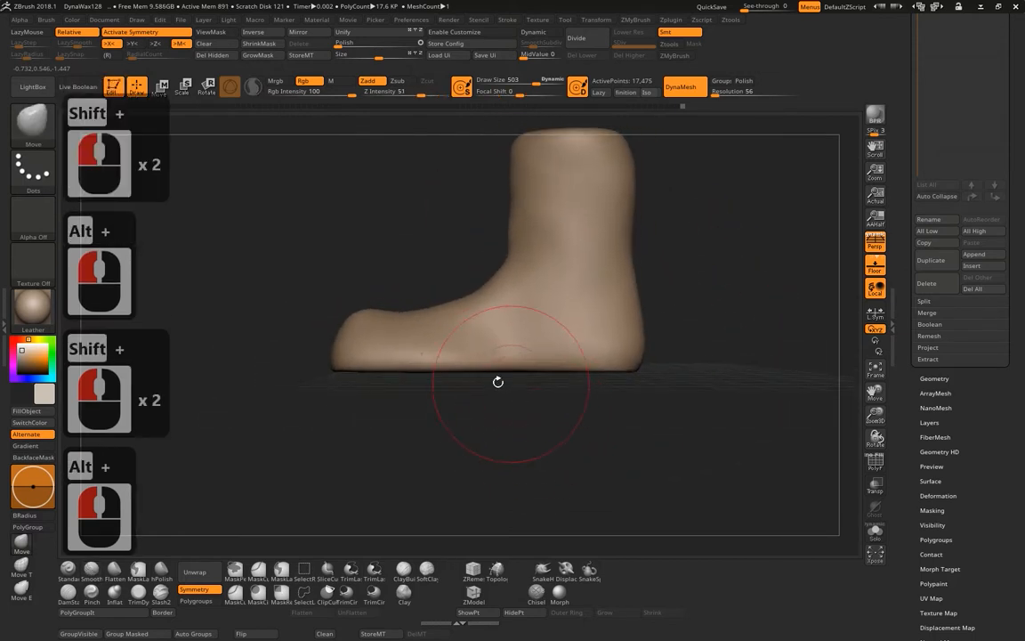
{"action": "left_click", "coordinate": [501, 265]}
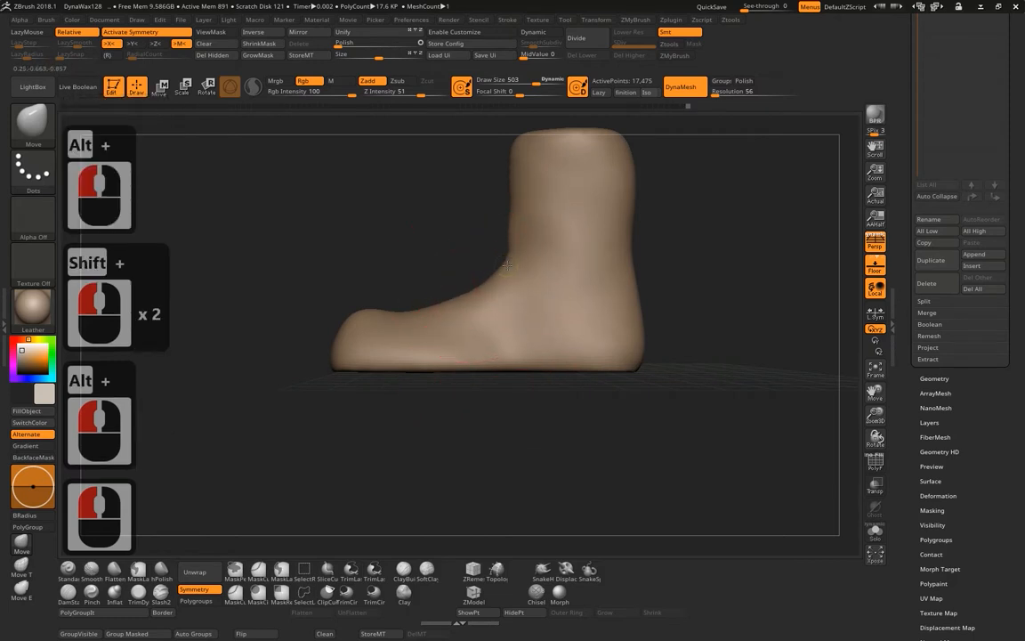
{"action": "left_click", "coordinate": [514, 257]}
{"action": "left_click", "coordinate": [520, 248]}
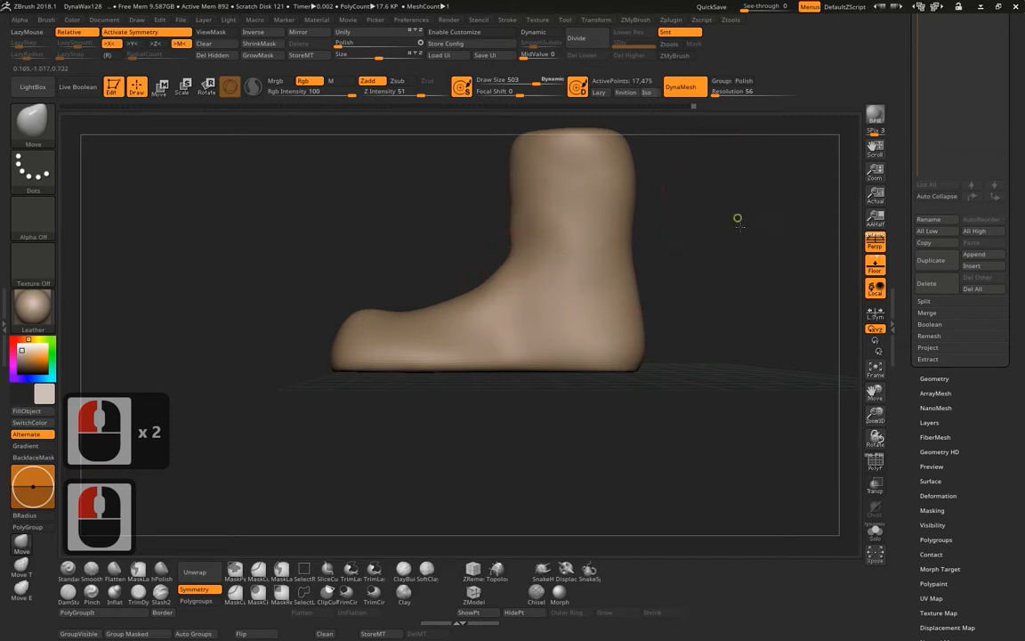
Smooth the top of the leg and round its outline from above with the Move brush.
{"action": "left_click_drag", "start_coordinate": [738, 219], "coordinate": [506, 179]}
{"action": "left_click_drag", "start_coordinate": [613, 170], "coordinate": [686, 264]}
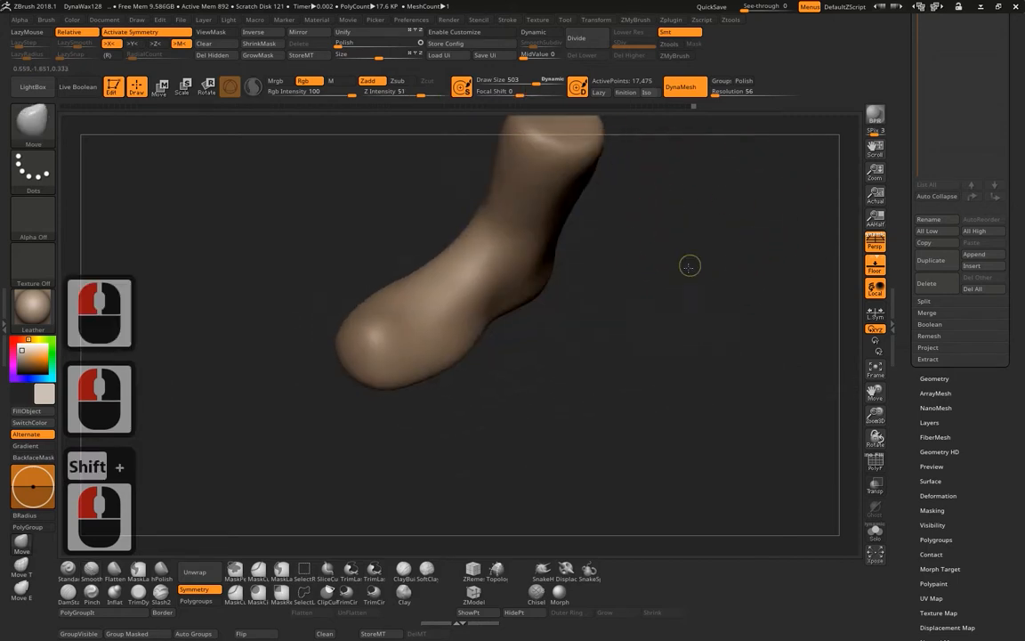
{"action": "left_click_drag", "start_coordinate": [666, 174], "coordinate": [674, 233]}
{"action": "left_click_drag", "start_coordinate": [674, 233], "coordinate": [639, 324], "text": "alt"}
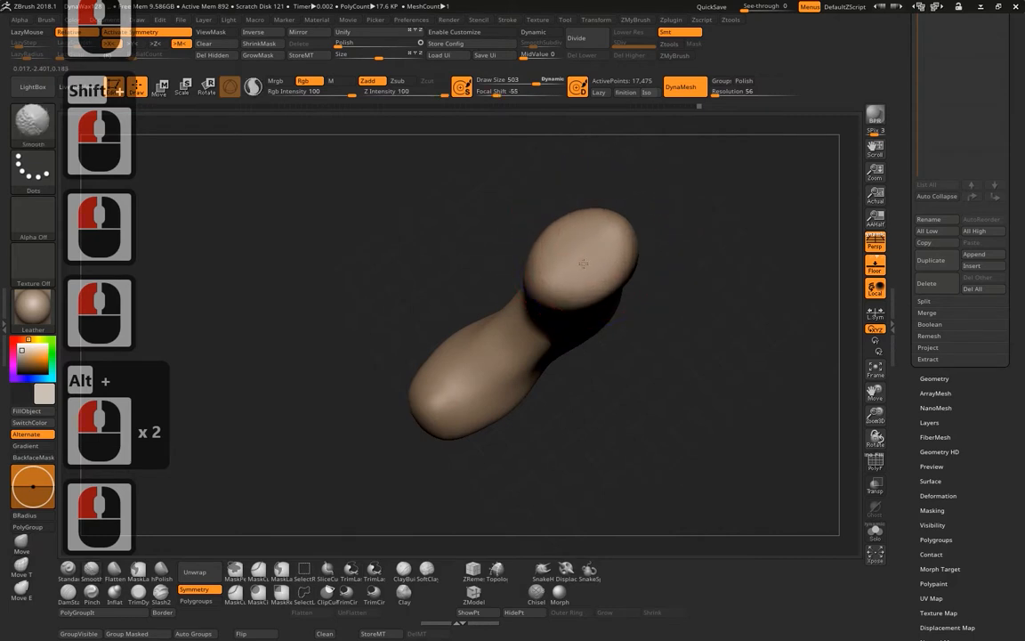
{"action": "left_click_drag", "start_coordinate": [583, 263], "coordinate": [587, 267], "text": "shift"}
{"action": "left_click_drag", "start_coordinate": [748, 253], "coordinate": [660, 223]}
{"action": "left_click_drag", "start_coordinate": [468, 248], "coordinate": [454, 242]}
{"action": "mouse_move", "coordinate": [556, 182]}
{"action": "left_mouse_down"}
{"action": "mouse_move", "coordinate": [596, 278]}
{"action": "mouse_move", "coordinate": [409, 196]}
{"action": "left_mouse_up"}
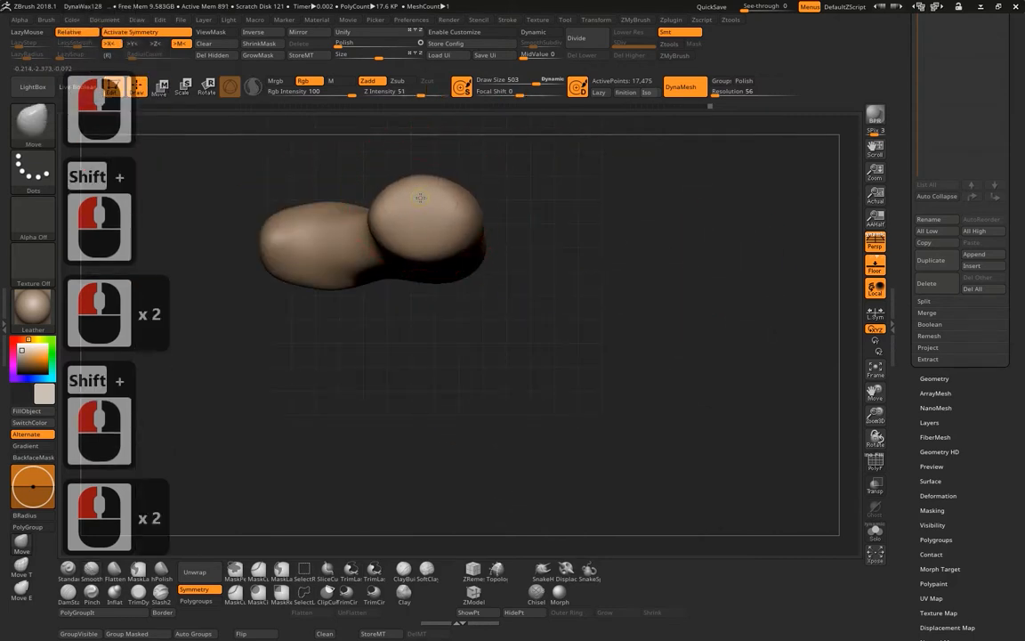
{"action": "left_click_drag", "start_coordinate": [558, 171], "coordinate": [515, 262], "text": "alt"}
{"action": "left_click_drag", "start_coordinate": [617, 278], "coordinate": [637, 249]}
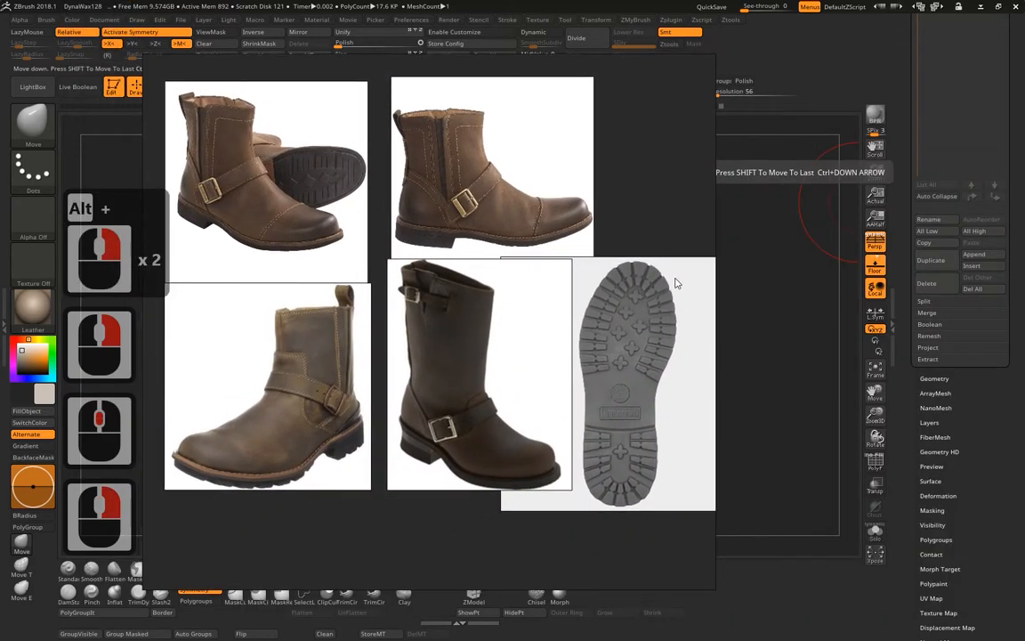
Examine the boot and sole reference photos, and compare the model's forefoot with them from several angles.
{"action": "right_click_drag", "start_coordinate": [676, 279], "coordinate": [677, 281]}
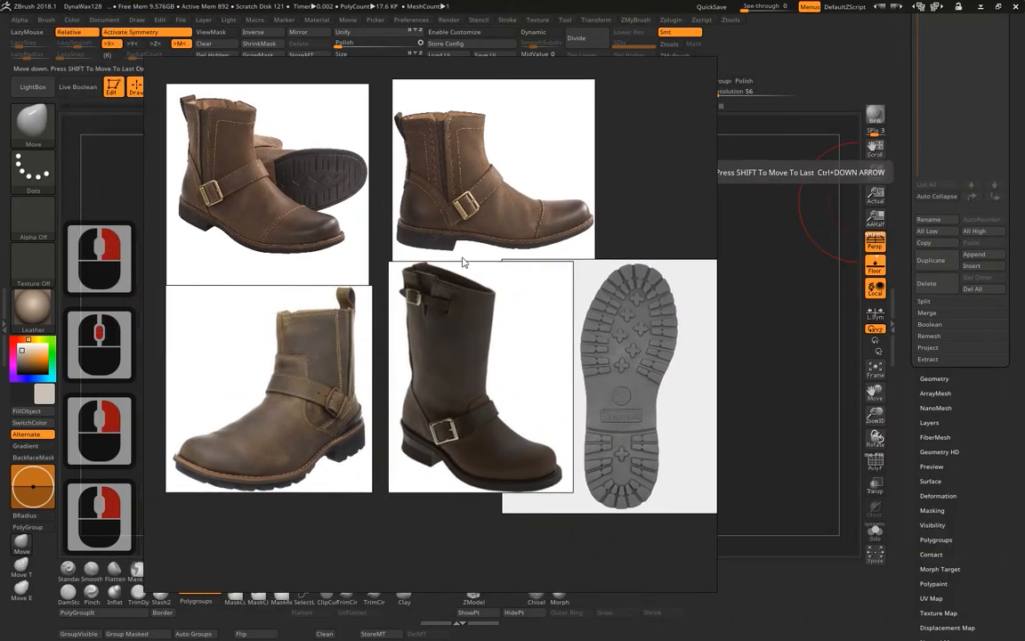
{"action": "left_click_drag", "start_coordinate": [381, 276], "coordinate": [424, 279]}
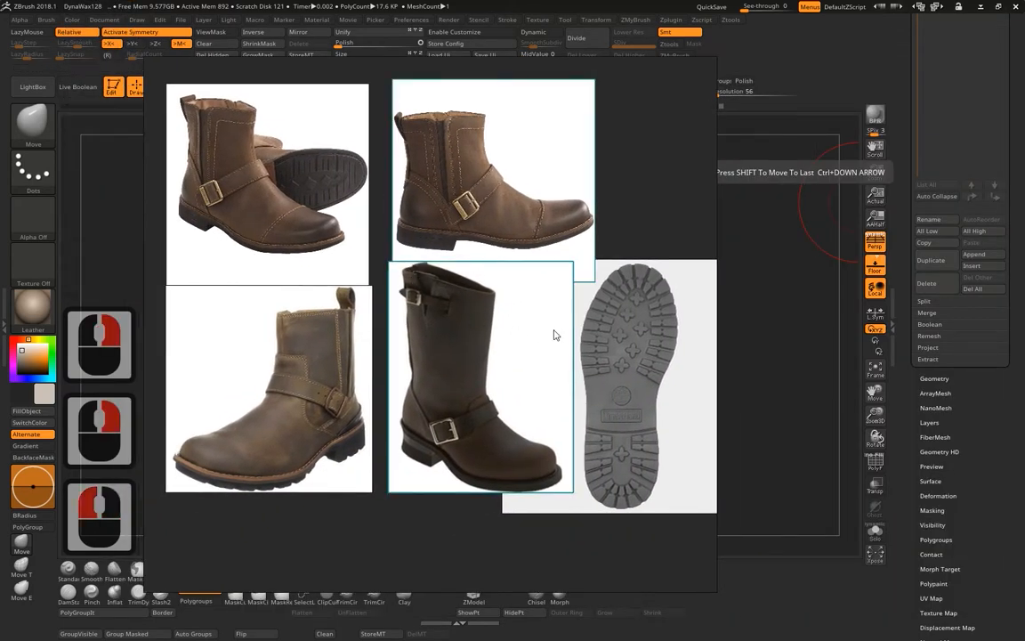
{"action": "middle_click_drag", "start_coordinate": [496, 380], "coordinate": [515, 388]}
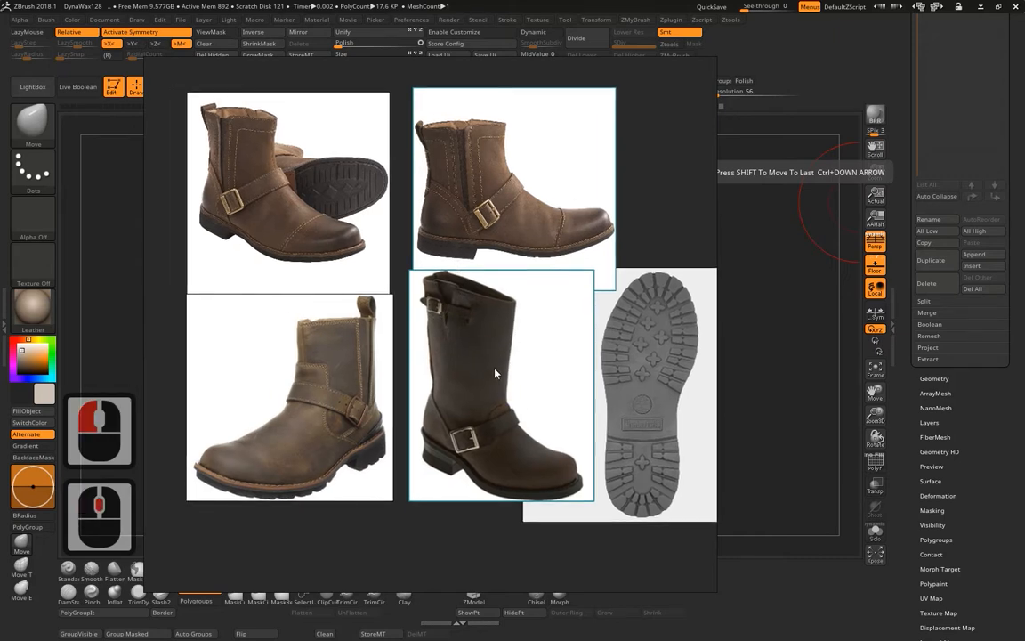
{"action": "right_click_drag", "start_coordinate": [541, 342], "coordinate": [1024, 342]}
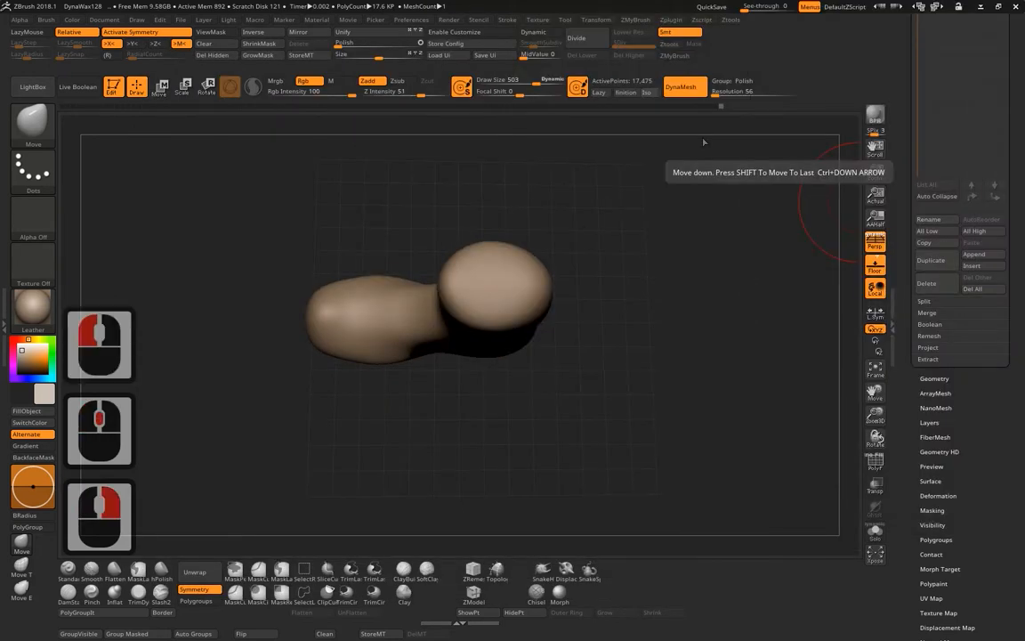
{"action": "left_click_drag", "start_coordinate": [570, 382], "coordinate": [594, 285], "text": "shift"}
{"action": "left_click_drag", "start_coordinate": [610, 347], "coordinate": [570, 379], "text": "alt"}
{"action": "left_click_drag", "start_coordinate": [450, 285], "coordinate": [485, 392], "text": "alt"}
{"action": "left_click_drag", "start_coordinate": [343, 214], "coordinate": [365, 227], "text": "alt"}
{"action": "left_click_drag", "start_coordinate": [365, 227], "coordinate": [390, 306], "text": "alt"}
{"action": "left_click", "coordinate": [414, 291]}
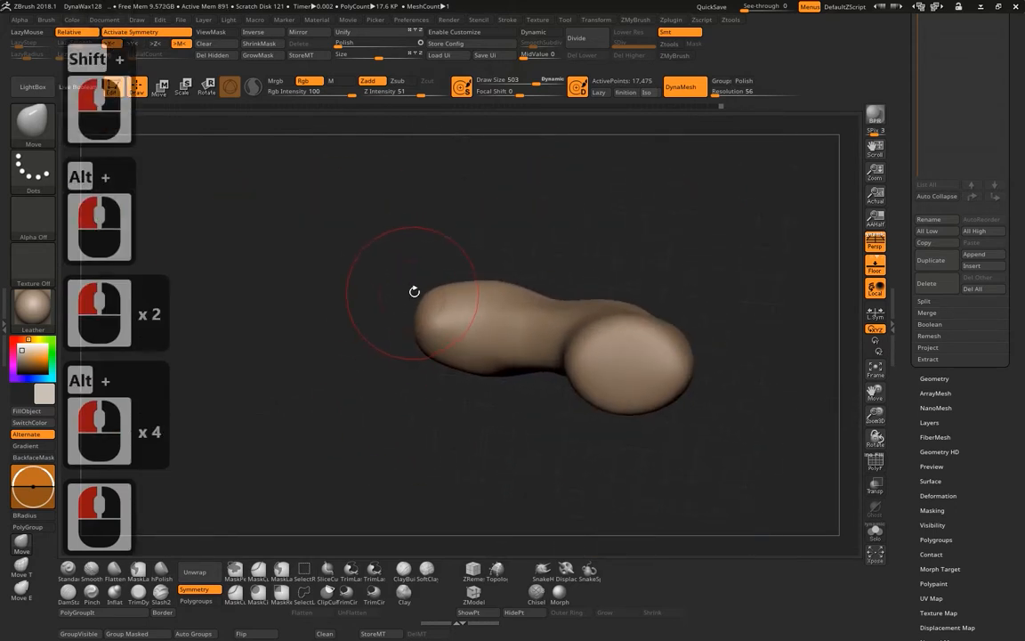
Reshape the sides of the forefoot and its transition to the ankle with the Move brush at draw size 215.
{"action": "key", "text": "f"}
{"action": "key", "text": "space"}
{"action": "left_click_drag", "start_coordinate": [343, 258], "coordinate": [326, 261]}
{"action": "left_click_drag", "start_coordinate": [481, 143], "coordinate": [601, 231], "text": "alt"}
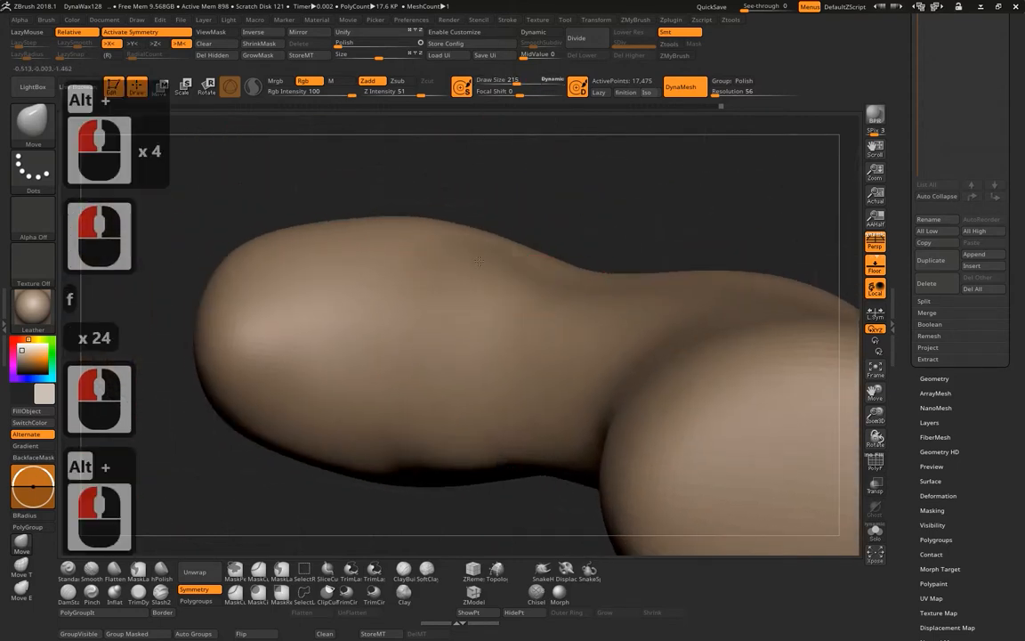
{"action": "left_click_drag", "start_coordinate": [479, 261], "coordinate": [401, 241]}
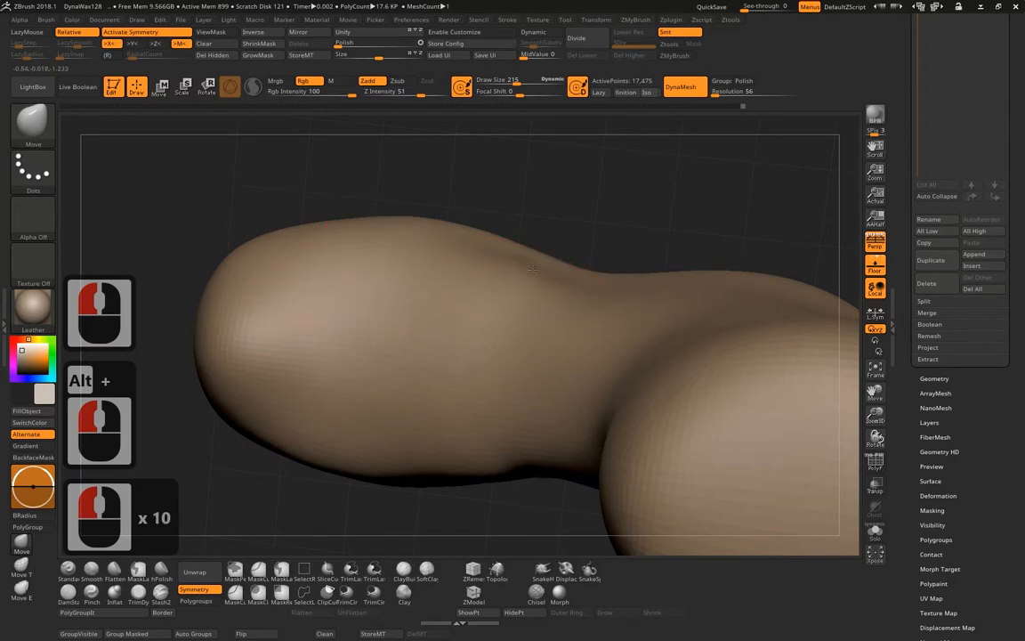
{"action": "left_click_drag", "start_coordinate": [533, 267], "coordinate": [587, 297]}
{"action": "mouse_move", "coordinate": [620, 224]}
{"action": "left_mouse_down"}
{"action": "mouse_move", "coordinate": [630, 201]}
{"action": "mouse_move", "coordinate": [616, 236]}
{"action": "left_mouse_up"}
{"action": "left_click_drag", "start_coordinate": [590, 298], "coordinate": [646, 301]}
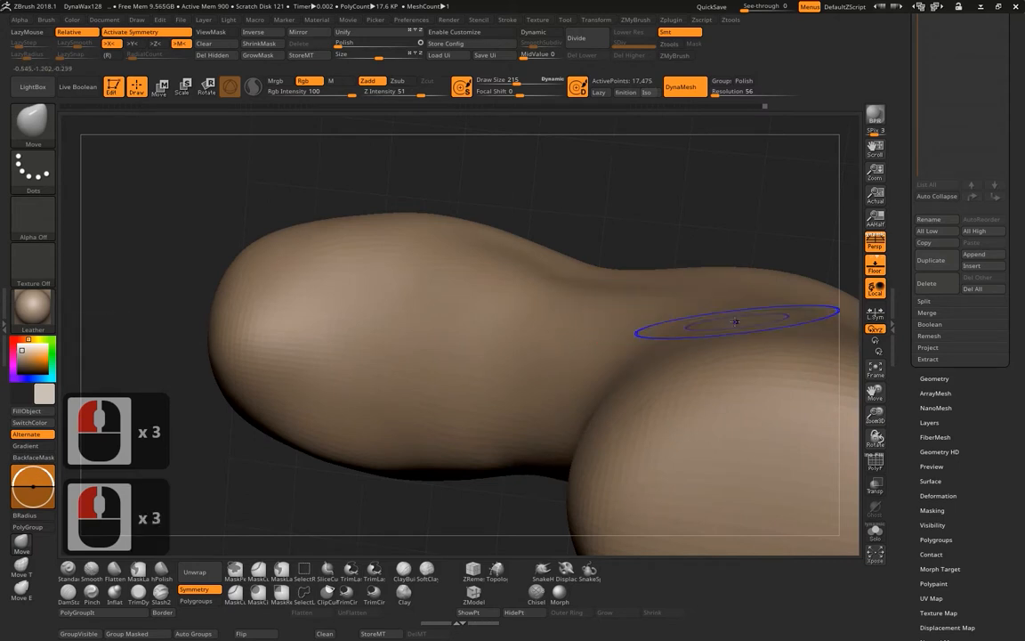
Smooth the sides and upper surface of the foot from the ankle to the toe.
{"action": "left_click_drag", "start_coordinate": [736, 322], "coordinate": [576, 291], "text": "shift"}
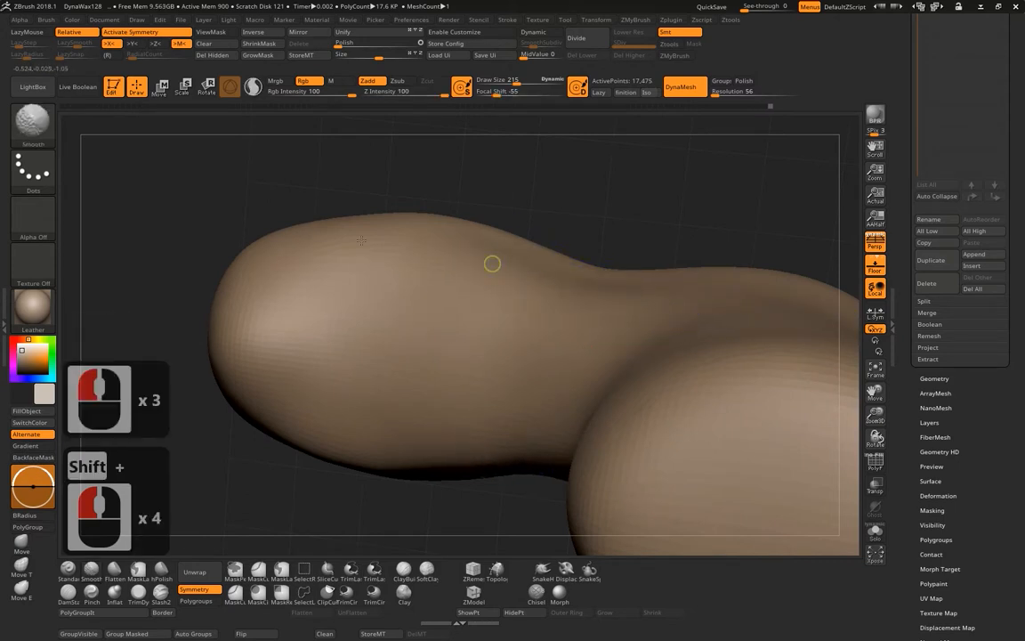
{"action": "left_click_drag", "start_coordinate": [287, 392], "coordinate": [334, 293], "text": "shift"}
{"action": "left_click_drag", "start_coordinate": [342, 283], "coordinate": [467, 298], "text": "shift"}
Lower the top of the forefoot and instep in side view with the Move brush at draw size 348.
{"action": "mouse_move", "coordinate": [535, 191]}
{"action": "left_mouse_down"}
{"action": "mouse_move", "coordinate": [610, 137]}
{"action": "mouse_move", "coordinate": [520, 215]}
{"action": "mouse_move", "coordinate": [506, 210]}
{"action": "mouse_move", "coordinate": [522, 213]}
{"action": "left_mouse_up"}
{"action": "left_click_drag", "start_coordinate": [413, 183], "coordinate": [517, 406], "text": "alt"}
{"action": "left_click_drag", "start_coordinate": [516, 262], "coordinate": [408, 253], "text": "alt"}
{"action": "mouse_move", "coordinate": [769, 285]}
{"action": "left_mouse_down", "text": "alt"}
{"action": "mouse_move", "coordinate": [737, 321]}
{"action": "mouse_move", "coordinate": [753, 300]}
{"action": "mouse_move", "coordinate": [768, 305]}
{"action": "left_mouse_up", "text": "alt"}
{"action": "key", "text": "space"}
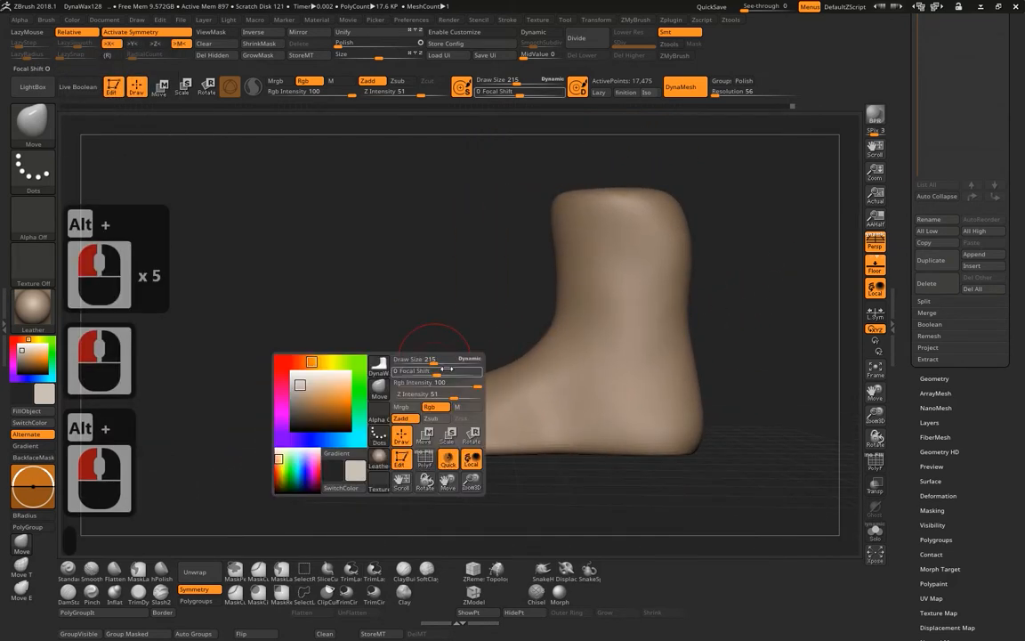
{"action": "left_click_drag", "start_coordinate": [435, 362], "coordinate": [443, 361]}
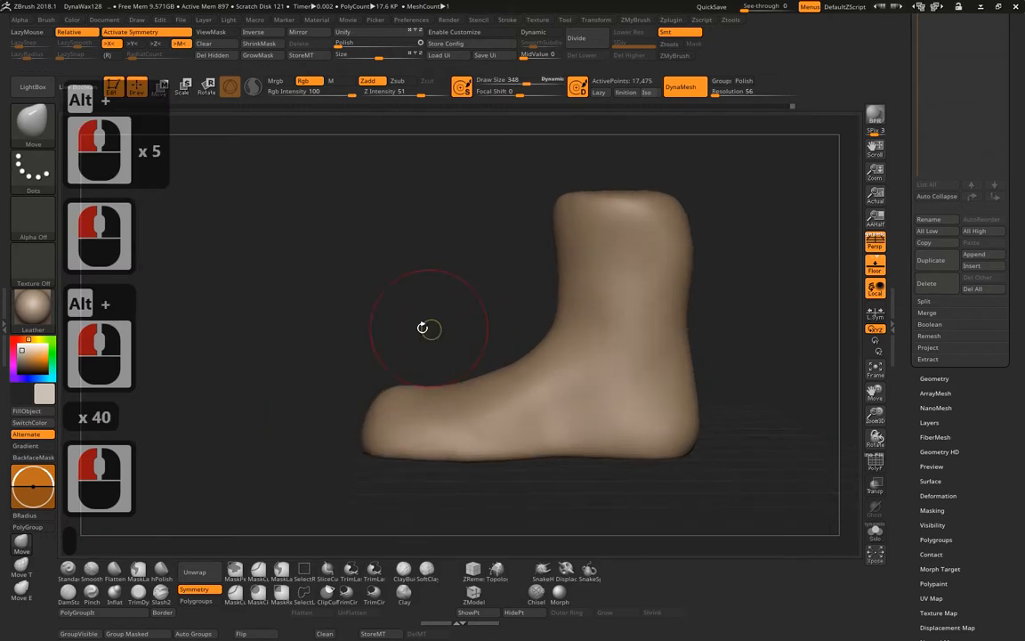
{"action": "left_click_drag", "start_coordinate": [389, 408], "coordinate": [390, 413]}
{"action": "left_click_drag", "start_coordinate": [448, 389], "coordinate": [455, 397]}
{"action": "left_click_drag", "start_coordinate": [471, 381], "coordinate": [489, 385]}
{"action": "left_click_drag", "start_coordinate": [498, 373], "coordinate": [503, 381]}
{"action": "left_click_drag", "start_coordinate": [509, 377], "coordinate": [513, 384]}
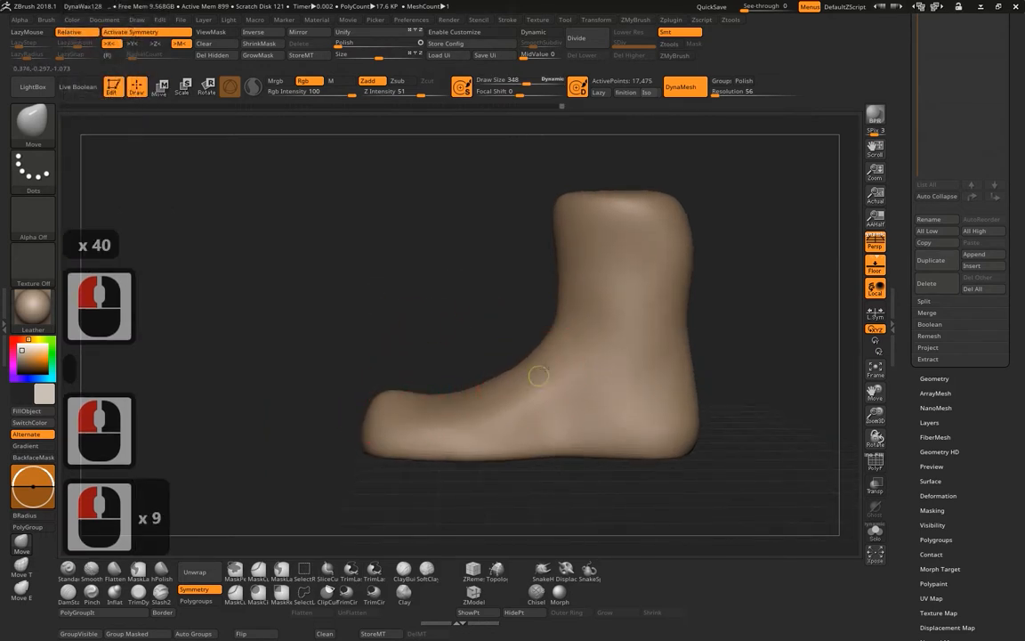
Push in the front of the ankle bend and lower the top of the toe cap with the Move brush.
{"action": "left_click_drag", "start_coordinate": [559, 338], "coordinate": [564, 343]}
{"action": "left_click_drag", "start_coordinate": [534, 353], "coordinate": [539, 361]}
{"action": "left_click_drag", "start_coordinate": [535, 359], "coordinate": [540, 365]}
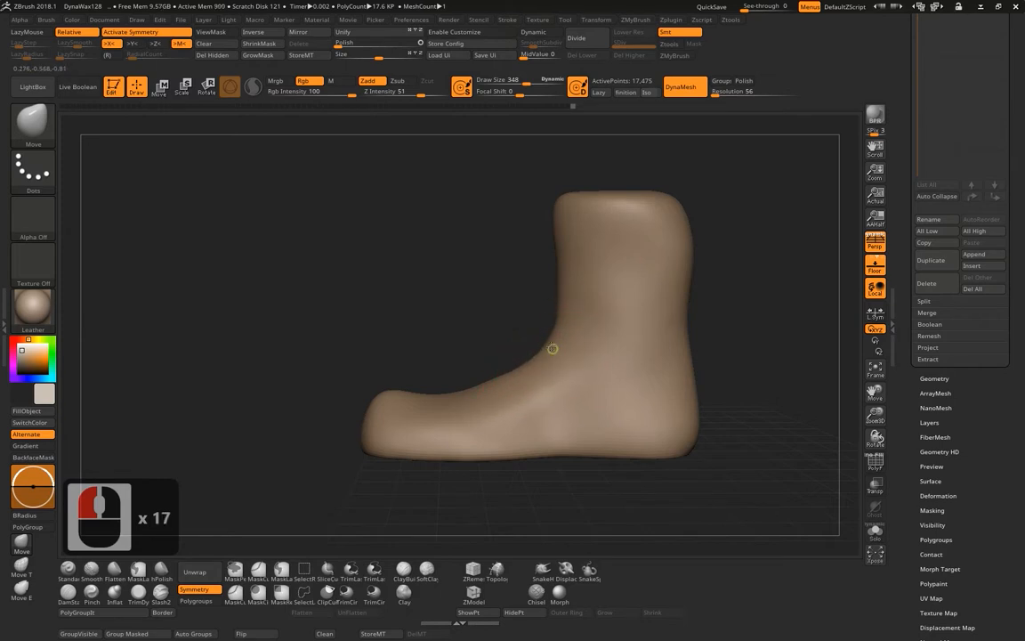
{"action": "left_click_drag", "start_coordinate": [385, 392], "coordinate": [386, 400]}
{"action": "left_click_drag", "start_coordinate": [390, 390], "coordinate": [393, 394]}
{"action": "left_click_drag", "start_coordinate": [390, 390], "coordinate": [390, 394]}
Smooth the forefoot area of the sole from below.
{"action": "mouse_move", "coordinate": [433, 364]}
{"action": "left_mouse_down", "text": "alt"}
{"action": "mouse_move", "coordinate": [458, 298]}
{"action": "mouse_move", "coordinate": [434, 249]}
{"action": "left_mouse_up", "text": "alt"}
{"action": "left_click_drag", "start_coordinate": [496, 385], "coordinate": [472, 280], "text": "shift"}
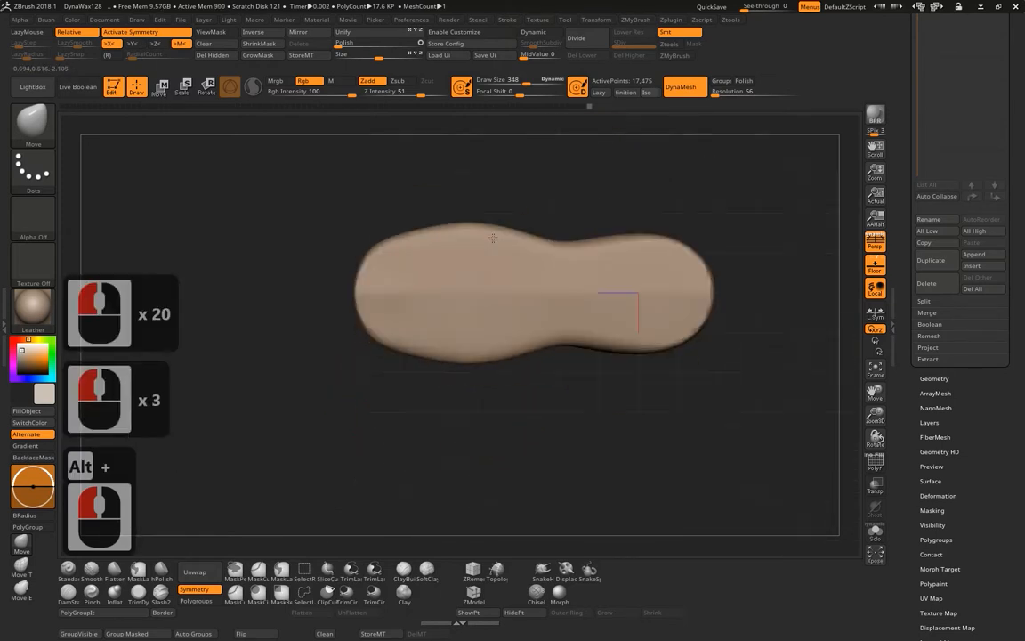
{"action": "left_click", "coordinate": [462, 291], "text": "shift"}
Recalculate the DynaMesh and clear the accidental mask from the boot.
{"action": "left_click_drag", "start_coordinate": [760, 201], "coordinate": [778, 238], "text": "ctrl"}
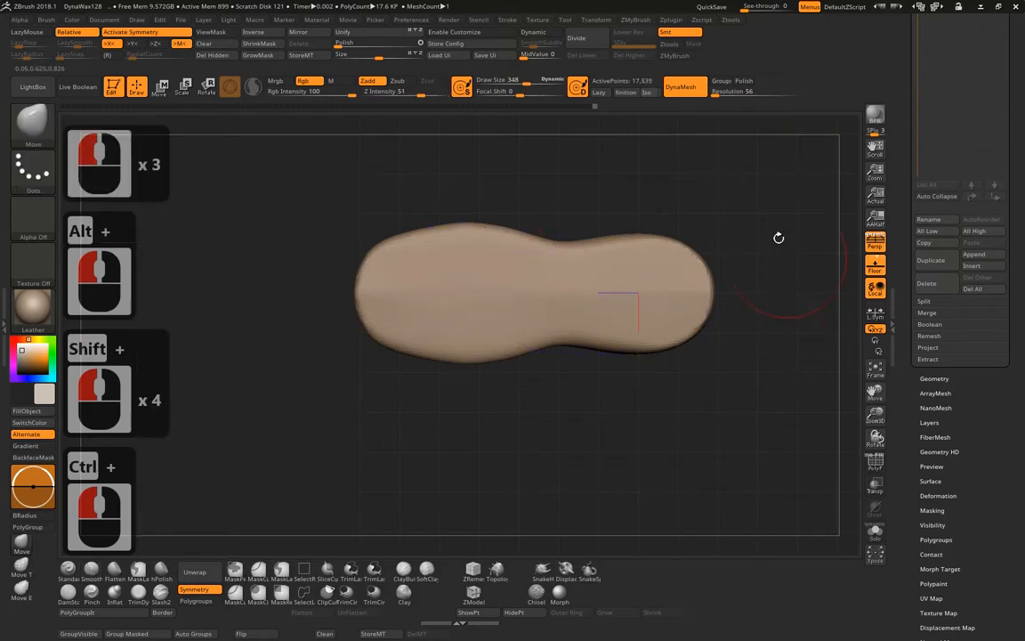
{"action": "left_click", "coordinate": [776, 200], "text": "ctrl"}
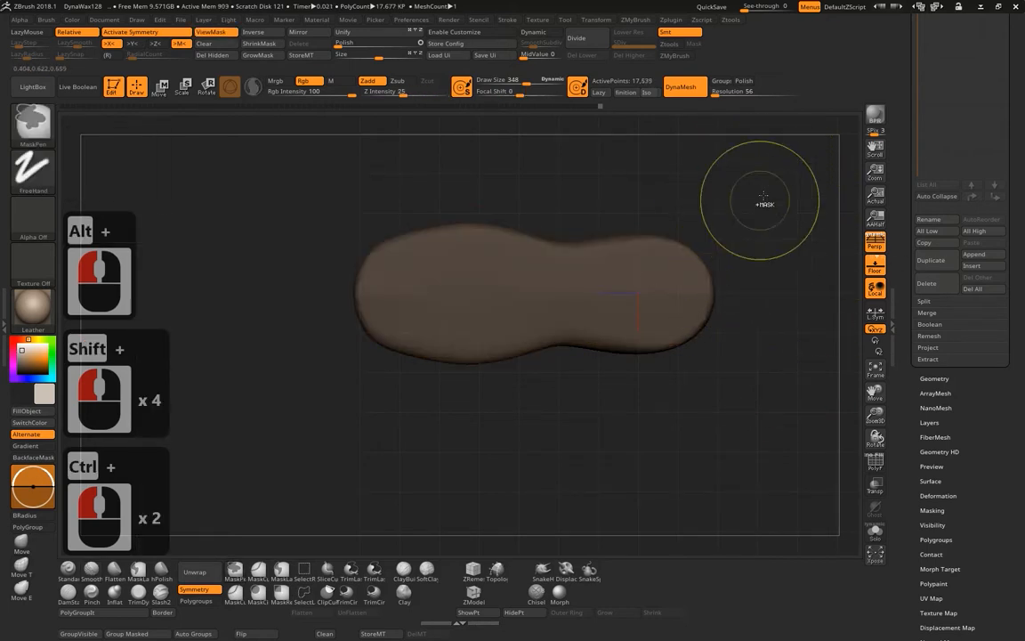
{"action": "left_click_drag", "start_coordinate": [763, 317], "coordinate": [763, 329], "text": "ctrl"}
{"action": "left_click", "coordinate": [210, 44]}
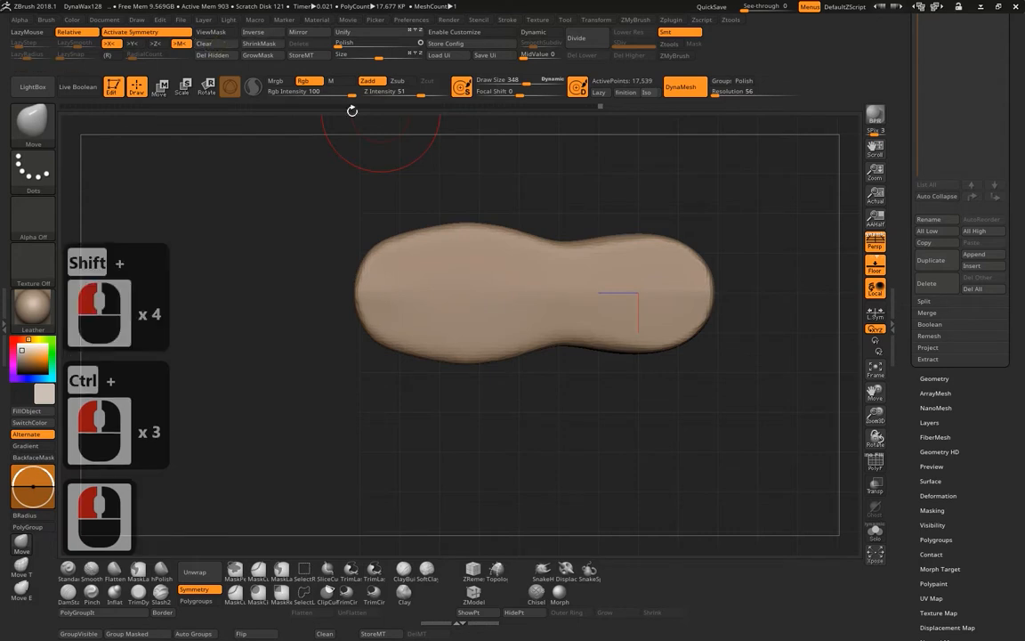
{"action": "left_click_drag", "start_coordinate": [807, 194], "coordinate": [766, 492], "text": "ctrl"}
Taper the sides of the toe into a narrower tip with the Move brush and check it from above.
{"action": "mouse_move", "coordinate": [797, 176]}
{"action": "left_mouse_down"}
{"action": "mouse_move", "coordinate": [802, 368]}
{"action": "mouse_move", "coordinate": [677, 405]}
{"action": "mouse_move", "coordinate": [657, 485]}
{"action": "left_mouse_up"}
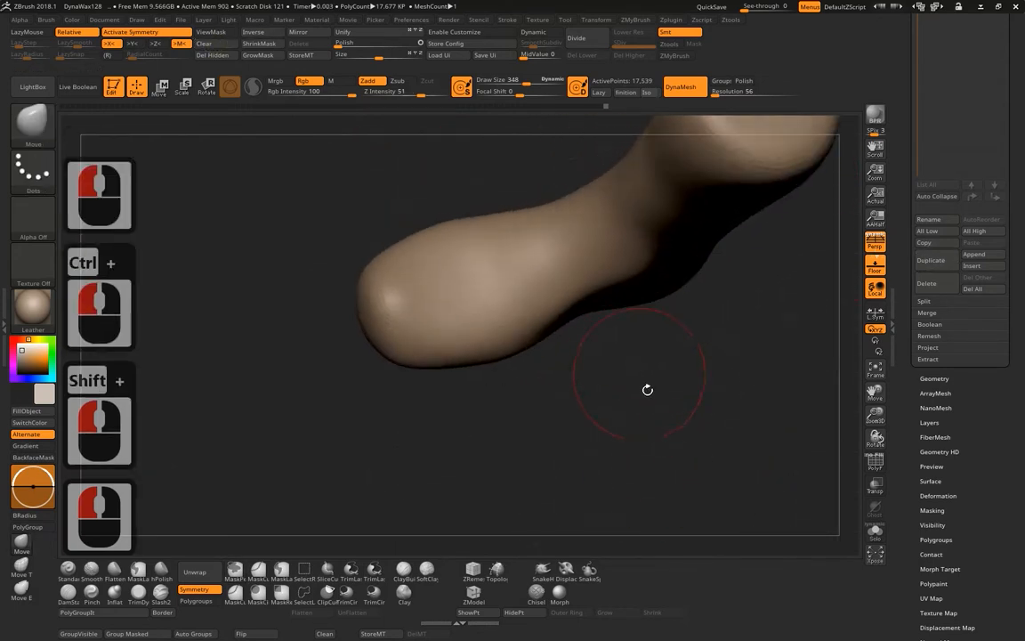
{"action": "left_click_drag", "start_coordinate": [648, 388], "coordinate": [541, 403], "text": "alt"}
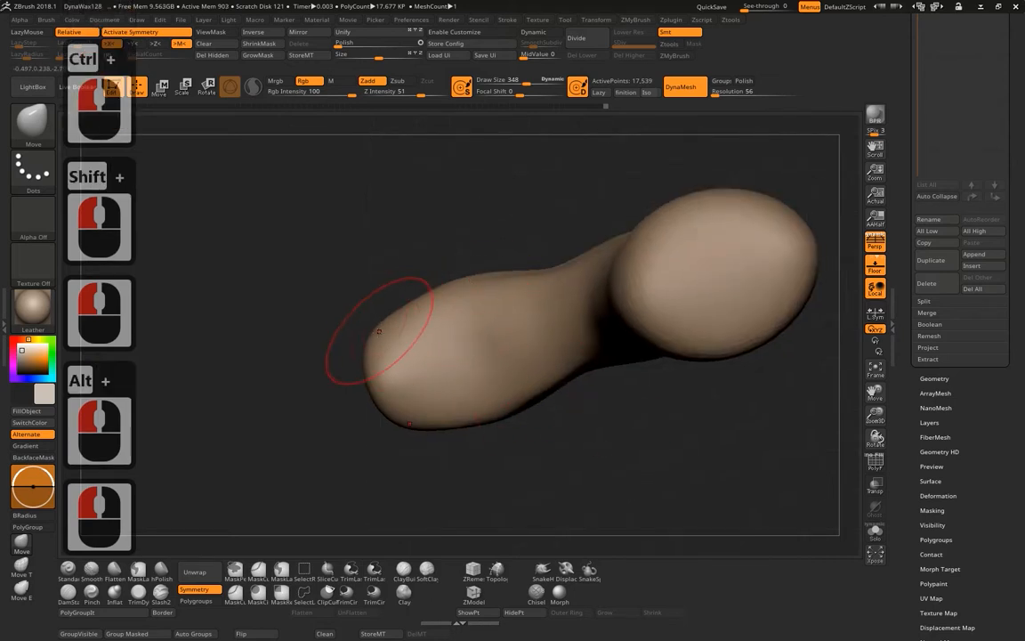
{"action": "left_click", "coordinate": [373, 336]}
{"action": "left_click", "coordinate": [386, 331]}
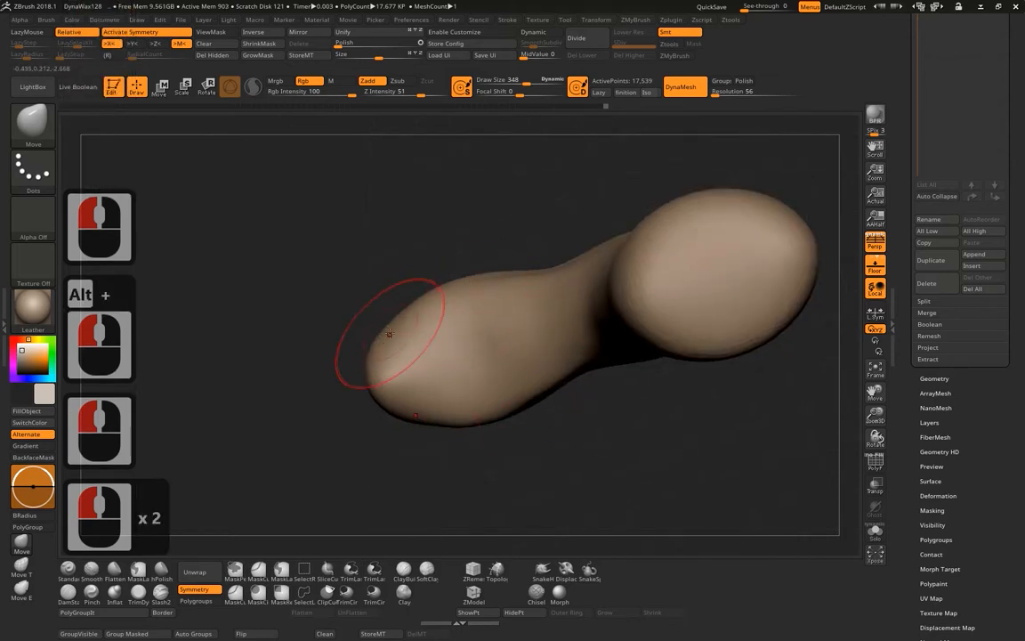
{"action": "left_click", "coordinate": [388, 330]}
{"action": "left_click_drag", "start_coordinate": [417, 310], "coordinate": [426, 320]}
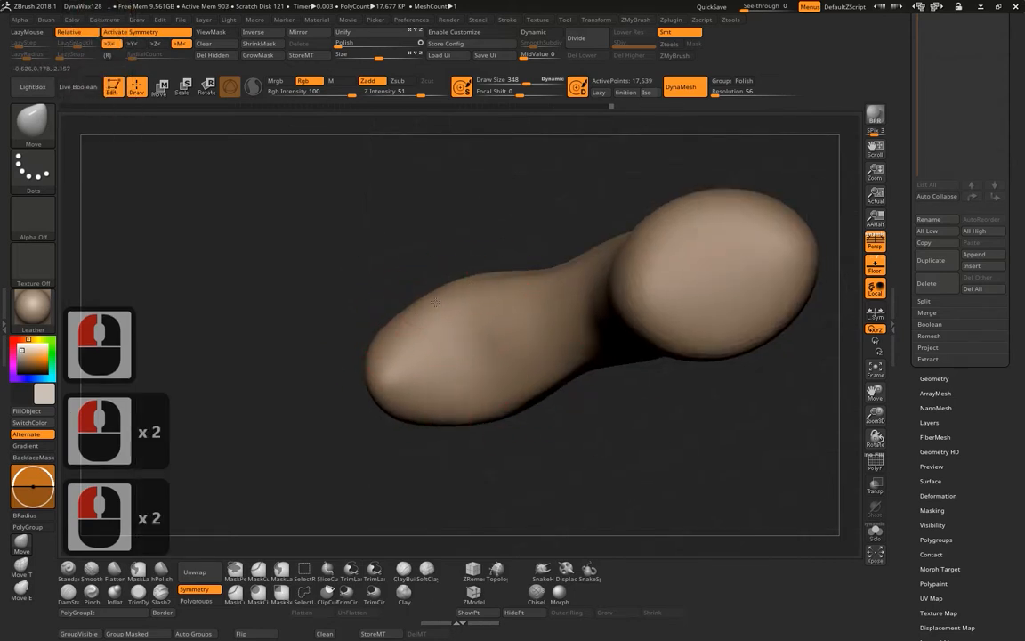
{"action": "left_click_drag", "start_coordinate": [449, 178], "coordinate": [465, 222]}
{"action": "left_click", "coordinate": [532, 241], "text": "shift"}
{"action": "left_click_drag", "start_coordinate": [525, 267], "coordinate": [519, 277], "text": "alt"}
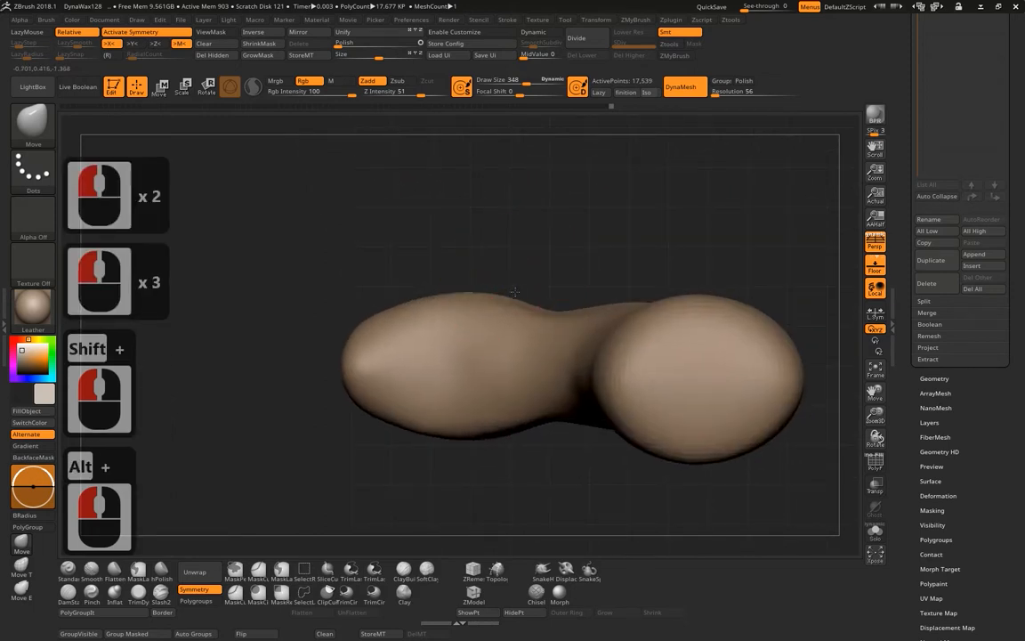
Refine the outline of the forefoot and toe sides with the Move brush from above.
{"action": "left_click", "coordinate": [474, 282]}
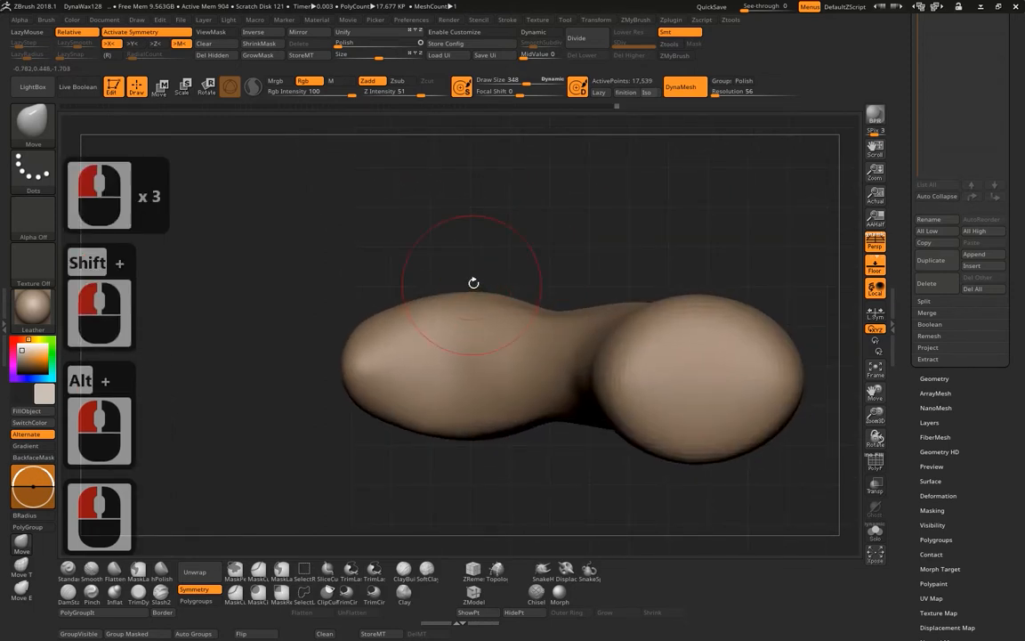
{"action": "left_click_drag", "start_coordinate": [517, 296], "coordinate": [478, 290]}
{"action": "left_click_drag", "start_coordinate": [408, 305], "coordinate": [409, 303]}
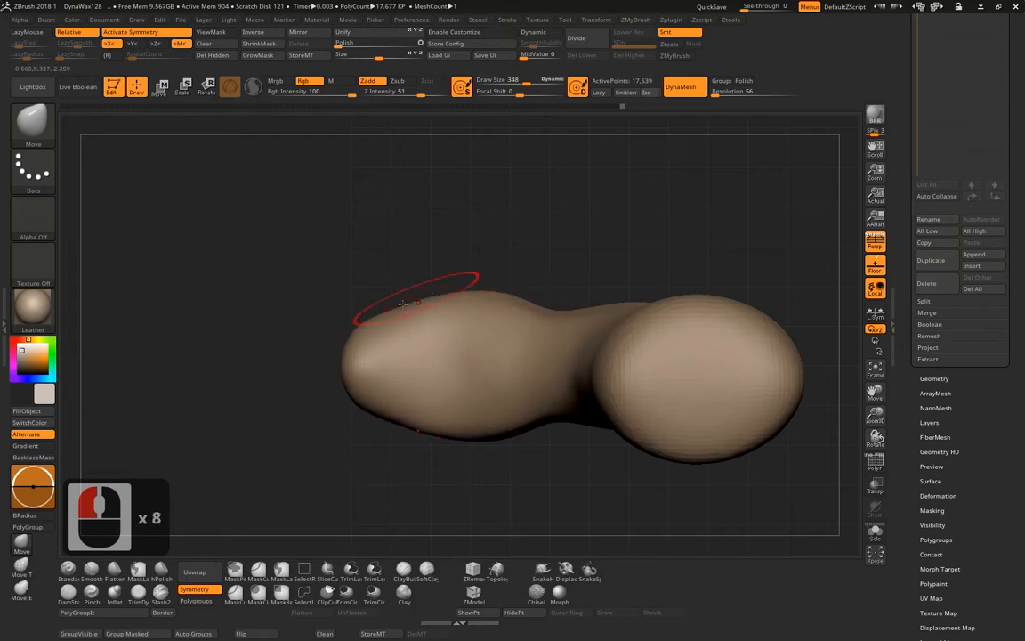
{"action": "mouse_move", "coordinate": [376, 311]}
{"action": "left_mouse_down"}
{"action": "mouse_move", "coordinate": [407, 231]}
{"action": "mouse_move", "coordinate": [348, 313]}
{"action": "mouse_move", "coordinate": [333, 314]}
{"action": "mouse_move", "coordinate": [355, 301]}
{"action": "mouse_move", "coordinate": [357, 327]}
{"action": "mouse_move", "coordinate": [348, 322]}
{"action": "left_mouse_up"}
{"action": "left_click", "coordinate": [350, 312]}
Reduce the brush to draw size 222, smooth and reshape the toe tip, and undo the last stroke.
{"action": "key", "text": "space"}
{"action": "left_click", "coordinate": [358, 302], "text": "shift"}
{"action": "left_click", "coordinate": [361, 305], "text": "shift"}
{"action": "mouse_move", "coordinate": [371, 267]}
{"action": "left_mouse_down", "text": "shift"}
{"action": "mouse_move", "coordinate": [349, 264]}
{"action": "mouse_move", "coordinate": [412, 306]}
{"action": "mouse_move", "coordinate": [369, 314]}
{"action": "left_mouse_up", "text": "shift"}
{"action": "mouse_move", "coordinate": [429, 224]}
{"action": "left_mouse_down"}
{"action": "mouse_move", "coordinate": [405, 303]}
{"action": "mouse_move", "coordinate": [370, 324]}
{"action": "left_mouse_up"}
{"action": "left_click_drag", "start_coordinate": [377, 330], "coordinate": [382, 326]}
{"action": "mouse_move", "coordinate": [414, 242]}
{"action": "left_mouse_down"}
{"action": "mouse_move", "coordinate": [430, 224]}
{"action": "mouse_move", "coordinate": [383, 247]}
{"action": "left_mouse_up"}
{"action": "key", "text": "ctrl+z"}
Round the toe cap with Smooth and Move strokes and adjust the side of the ankle.
{"action": "left_click_drag", "start_coordinate": [448, 198], "coordinate": [471, 215], "text": "shift"}
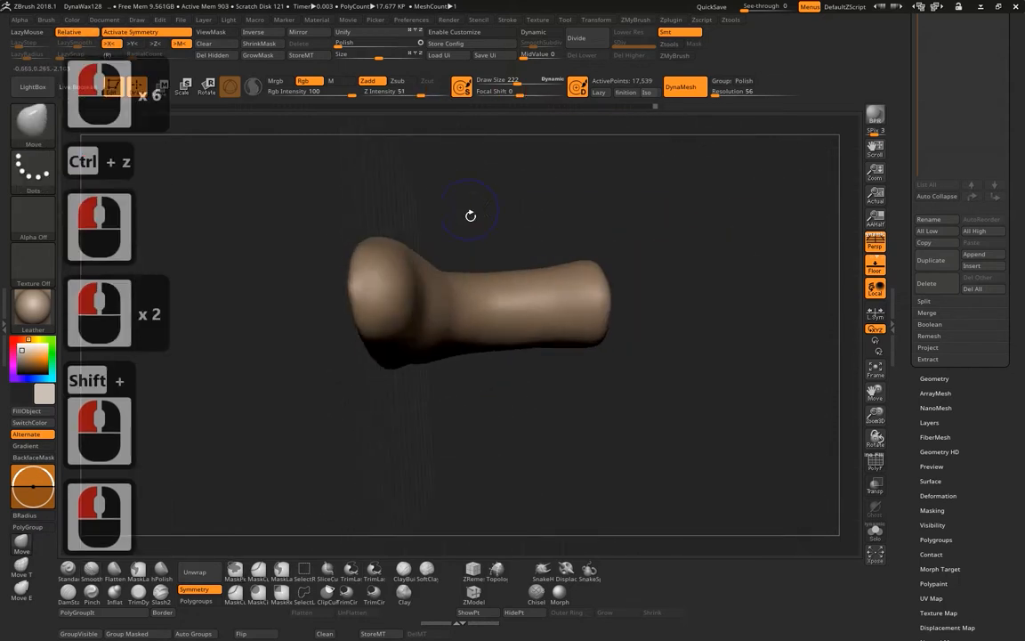
{"action": "left_click_drag", "start_coordinate": [381, 293], "coordinate": [383, 269], "text": "shift"}
{"action": "left_click_drag", "start_coordinate": [425, 212], "coordinate": [384, 260]}
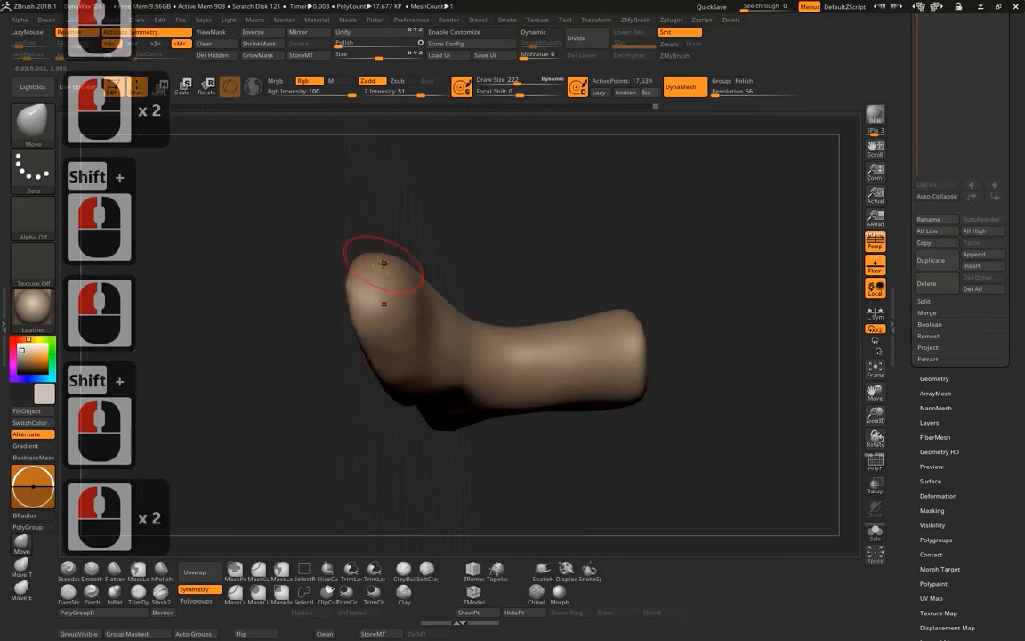
{"action": "left_click_drag", "start_coordinate": [434, 235], "coordinate": [391, 268]}
{"action": "left_click_drag", "start_coordinate": [448, 307], "coordinate": [484, 328], "text": "shift"}
{"action": "left_click_drag", "start_coordinate": [588, 340], "coordinate": [592, 314]}
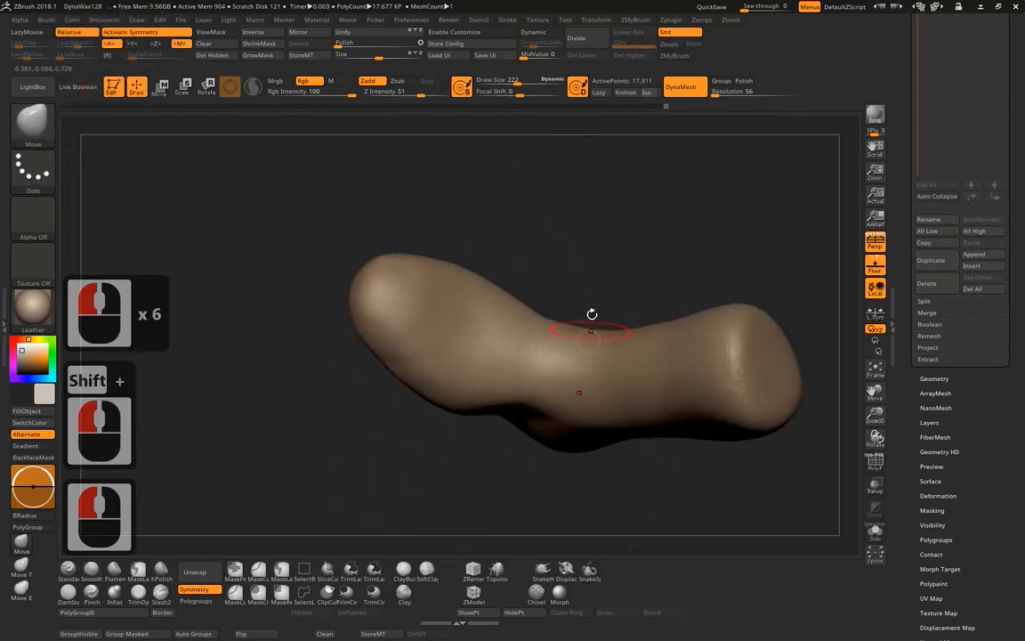
Smooth the instep between the toe cap and the ankle.
{"action": "mouse_move", "coordinate": [542, 223]}
{"action": "left_mouse_down", "text": "shift"}
{"action": "mouse_move", "coordinate": [526, 164]}
{"action": "mouse_move", "coordinate": [485, 251]}
{"action": "mouse_move", "coordinate": [443, 249]}
{"action": "mouse_move", "coordinate": [440, 274]}
{"action": "left_mouse_up", "text": "shift"}
{"action": "mouse_move", "coordinate": [440, 274]}
{"action": "left_mouse_down", "text": "shift"}
{"action": "mouse_move", "coordinate": [531, 282]}
{"action": "mouse_move", "coordinate": [534, 342]}
{"action": "left_mouse_up", "text": "shift"}
{"action": "mouse_move", "coordinate": [556, 362]}
{"action": "left_mouse_down", "text": "shift"}
{"action": "mouse_move", "coordinate": [573, 359]}
{"action": "mouse_move", "coordinate": [527, 322]}
{"action": "left_mouse_up", "text": "shift"}
{"action": "left_click_drag", "start_coordinate": [716, 412], "coordinate": [688, 410], "text": "alt"}
{"action": "mouse_move", "coordinate": [607, 369]}
{"action": "left_mouse_down", "text": "alt"}
{"action": "mouse_move", "coordinate": [580, 358]}
{"action": "mouse_move", "coordinate": [600, 397]}
{"action": "mouse_move", "coordinate": [525, 331]}
{"action": "mouse_move", "coordinate": [482, 320]}
{"action": "mouse_move", "coordinate": [491, 318]}
{"action": "left_mouse_up", "text": "alt"}
Enlarge the Move brush to draw size 442 and even out the sole's outline at forefoot, arch and heel from below.
{"action": "key", "text": "space"}
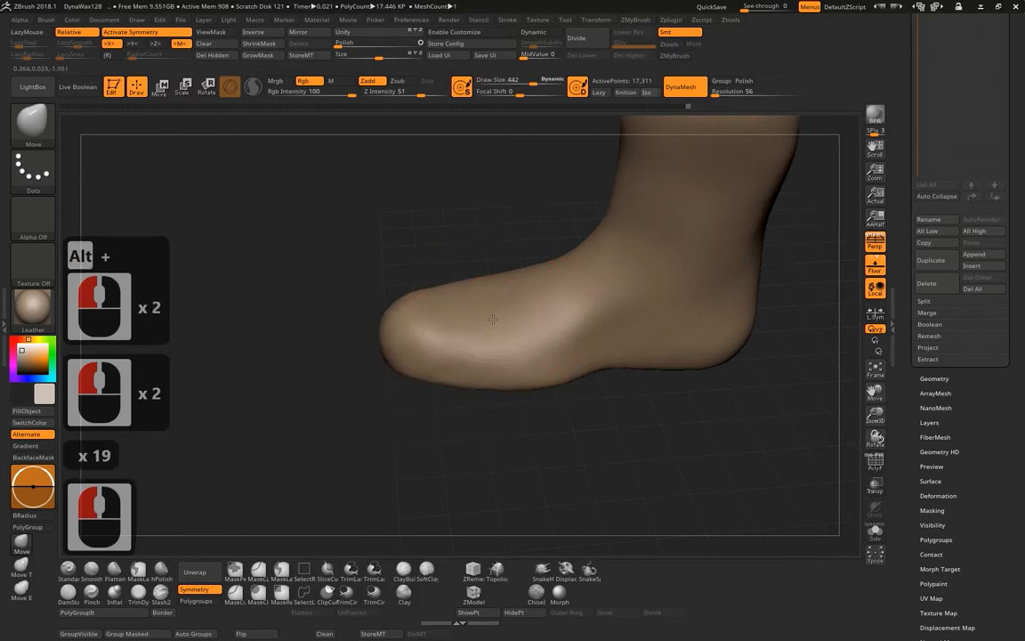
{"action": "left_click", "coordinate": [490, 311]}
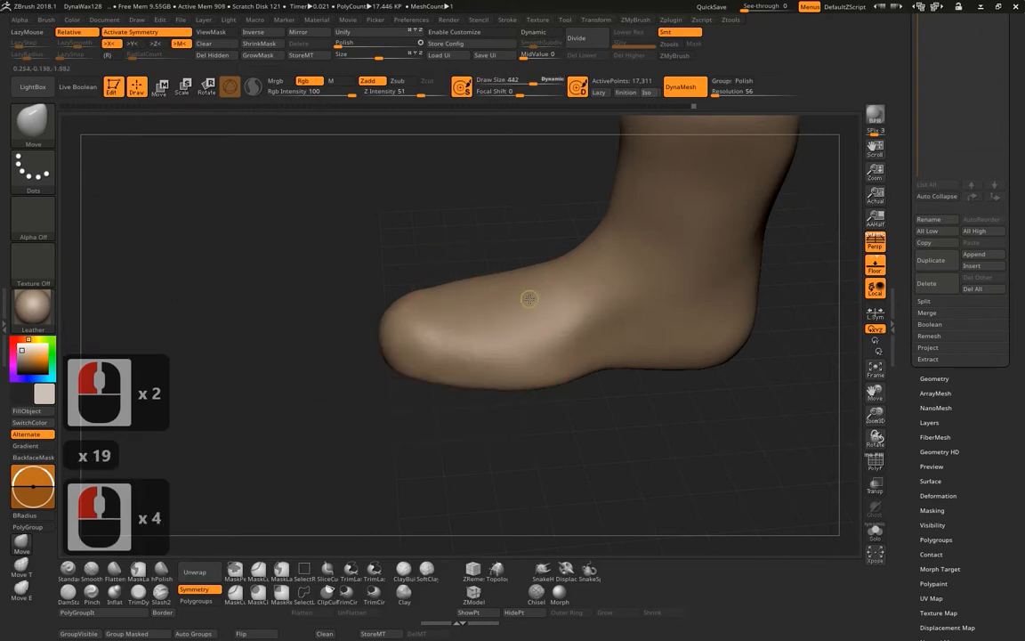
{"action": "left_click_drag", "start_coordinate": [490, 307], "coordinate": [578, 408]}
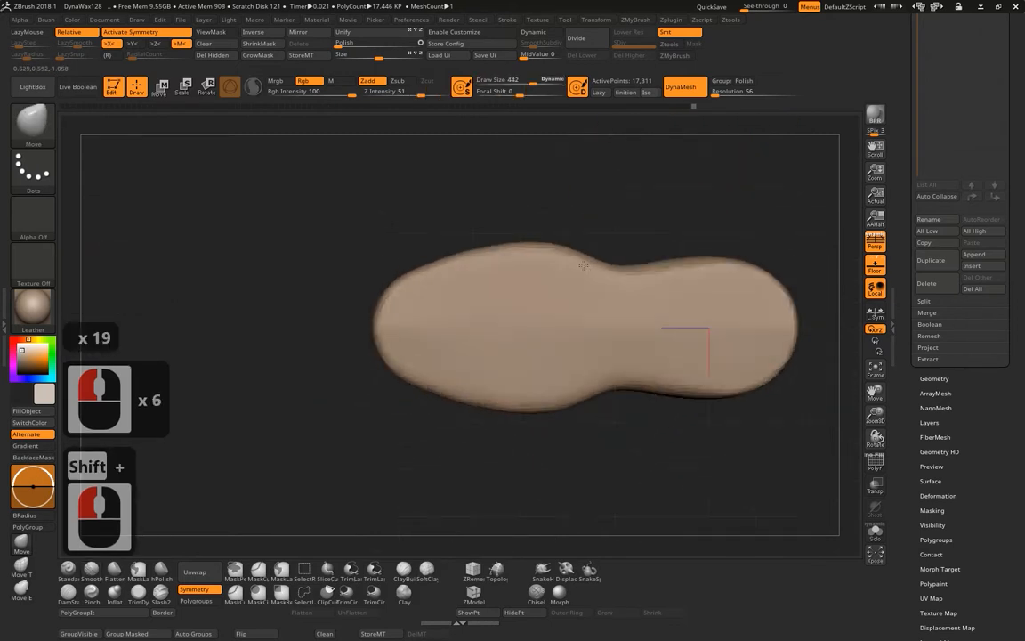
{"action": "left_click", "coordinate": [469, 270]}
{"action": "left_click", "coordinate": [475, 267]}
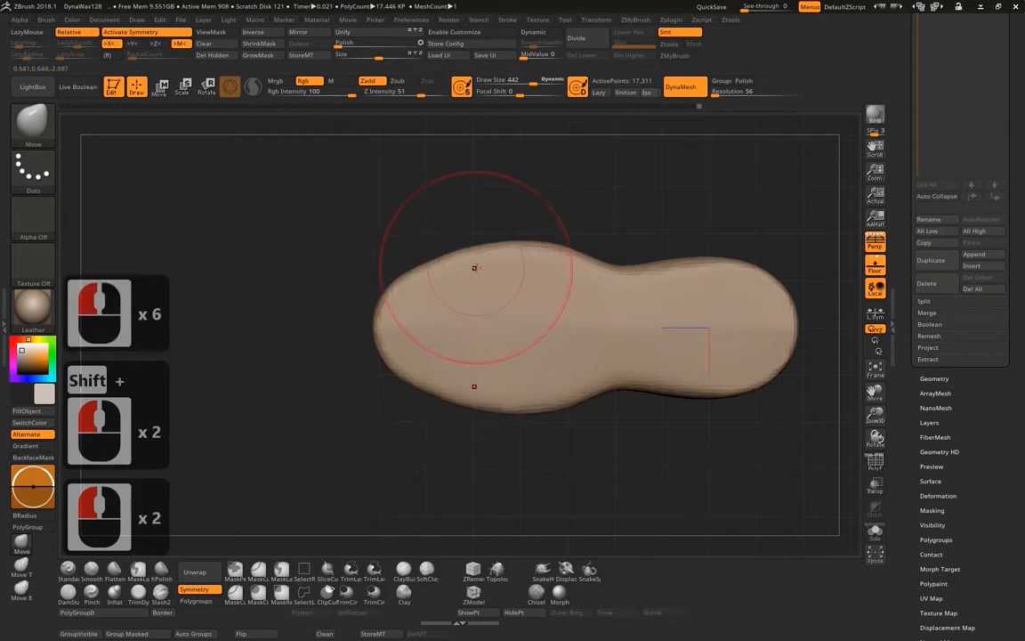
{"action": "left_click", "coordinate": [594, 256]}
{"action": "left_click", "coordinate": [679, 268]}
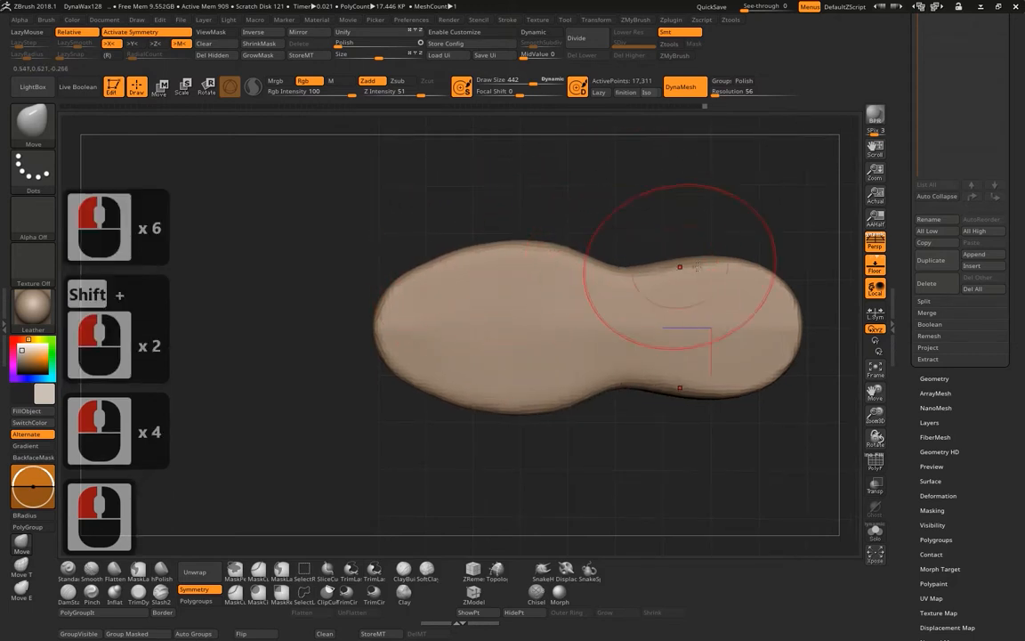
{"action": "left_click", "coordinate": [770, 275]}
Flatten the underside of the boot along the sole with the ClipCurve brush from the side.
{"action": "mouse_move", "coordinate": [792, 218]}
{"action": "left_mouse_down"}
{"action": "mouse_move", "coordinate": [780, 341]}
{"action": "mouse_move", "coordinate": [717, 357]}
{"action": "mouse_move", "coordinate": [755, 365]}
{"action": "mouse_move", "coordinate": [441, 351]}
{"action": "mouse_move", "coordinate": [774, 437]}
{"action": "left_mouse_up"}
{"action": "mouse_move", "coordinate": [745, 360]}
{"action": "left_mouse_down", "text": "ctrl+shift"}
{"action": "mouse_move", "coordinate": [614, 365]}
{"action": "mouse_move", "coordinate": [276, 337]}
{"action": "mouse_move", "coordinate": [250, 405]}
{"action": "mouse_move", "coordinate": [268, 370]}
{"action": "mouse_move", "coordinate": [313, 388]}
{"action": "left_mouse_up", "text": "ctrl+shift"}
{"action": "left_click_drag", "start_coordinate": [288, 381], "coordinate": [275, 373], "text": "ctrl+shift"}
{"action": "key", "text": "ctrl+shift+space"}
Fill out the upper corners of the boot shaft with the Move brush and clip its top flat with ClipCurve.
{"action": "mouse_move", "coordinate": [602, 430]}
{"action": "left_mouse_down"}
{"action": "mouse_move", "coordinate": [785, 243]}
{"action": "mouse_move", "coordinate": [716, 247]}
{"action": "mouse_move", "coordinate": [726, 301]}
{"action": "mouse_move", "coordinate": [714, 286]}
{"action": "left_mouse_up"}
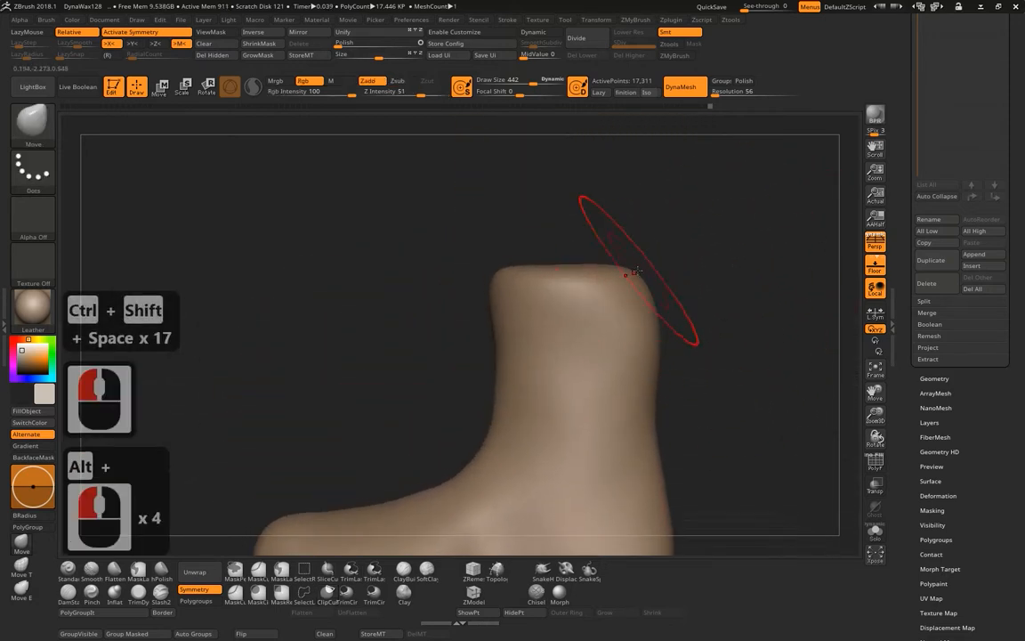
{"action": "mouse_move", "coordinate": [544, 275]}
{"action": "left_mouse_down"}
{"action": "mouse_move", "coordinate": [556, 267]}
{"action": "mouse_move", "coordinate": [497, 269]}
{"action": "mouse_move", "coordinate": [574, 252]}
{"action": "left_mouse_up"}
{"action": "mouse_move", "coordinate": [450, 253]}
{"action": "left_mouse_down", "text": "ctrl+shift"}
{"action": "mouse_move", "coordinate": [771, 244]}
{"action": "mouse_move", "coordinate": [719, 244]}
{"action": "mouse_move", "coordinate": [739, 256]}
{"action": "left_mouse_up", "text": "ctrl+shift"}
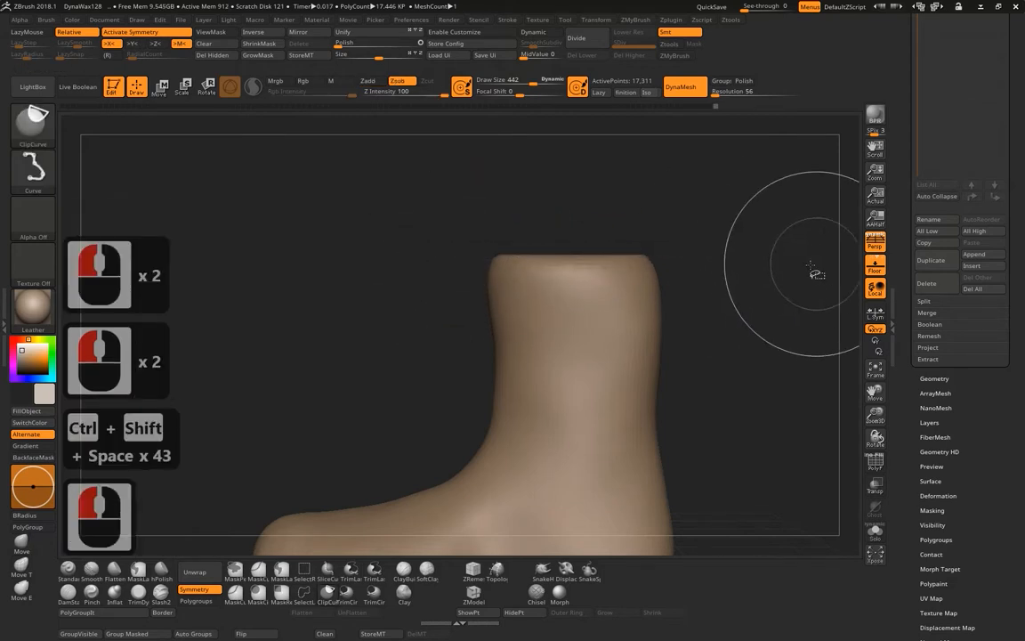
{"action": "mouse_move", "coordinate": [652, 213]}
{"action": "left_mouse_down", "text": "ctrl+shift"}
{"action": "mouse_move", "coordinate": [412, 211]}
{"action": "mouse_move", "coordinate": [212, 163]}
{"action": "mouse_move", "coordinate": [755, 201]}
{"action": "mouse_move", "coordinate": [194, 163]}
{"action": "mouse_move", "coordinate": [204, 212]}
{"action": "mouse_move", "coordinate": [289, 313]}
{"action": "mouse_move", "coordinate": [275, 356]}
{"action": "mouse_move", "coordinate": [272, 534]}
{"action": "left_mouse_up", "text": "ctrl+shift"}
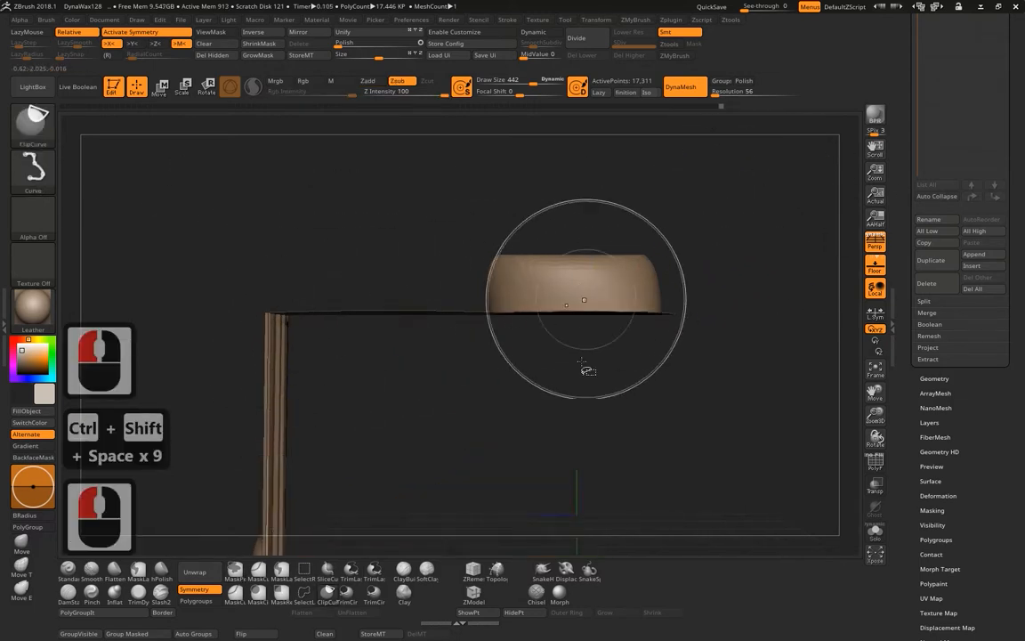
{"action": "key", "text": "ctrl+z"}
{"action": "left_click_drag", "start_coordinate": [334, 331], "coordinate": [309, 316], "text": "ctrl+shift"}
{"action": "left_click_drag", "start_coordinate": [252, 342], "coordinate": [800, 345], "text": "ctrl+shift"}
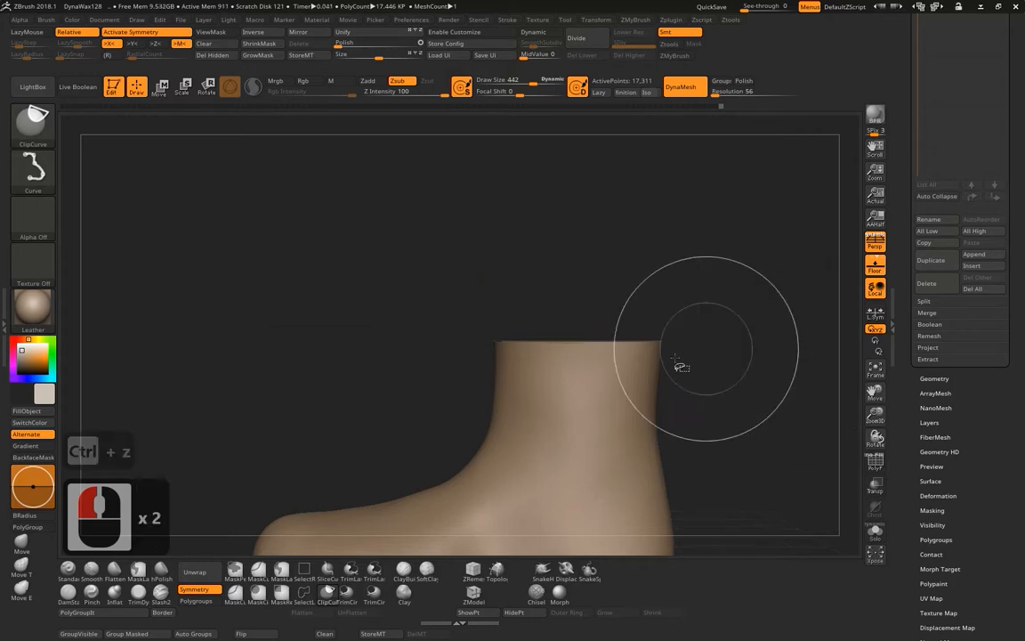
{"action": "left_click_drag", "start_coordinate": [664, 220], "coordinate": [667, 198], "text": "alt"}
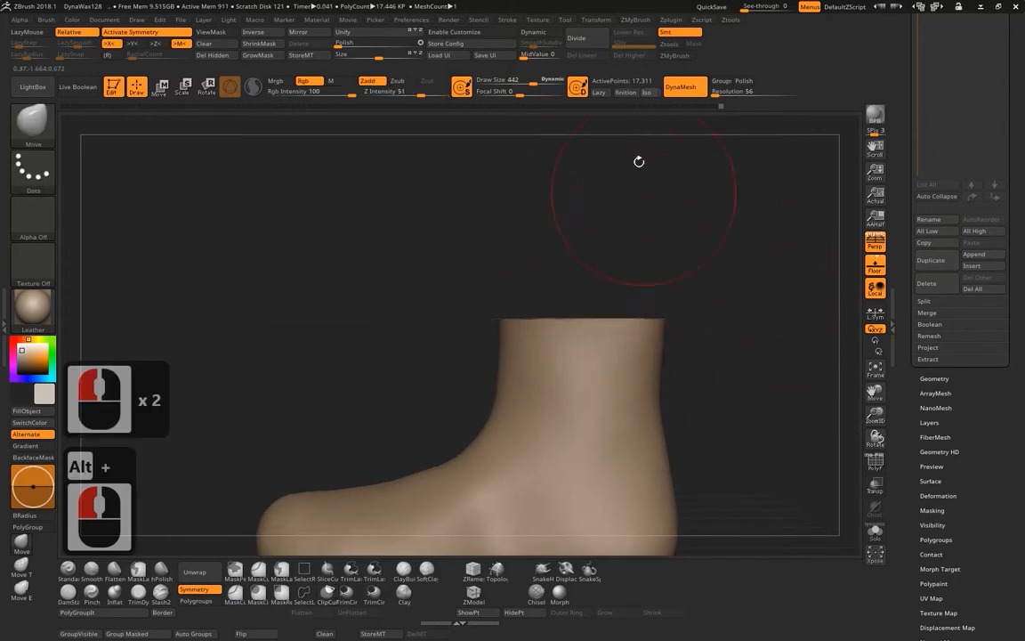
{"action": "key", "text": "ctrl+z"}
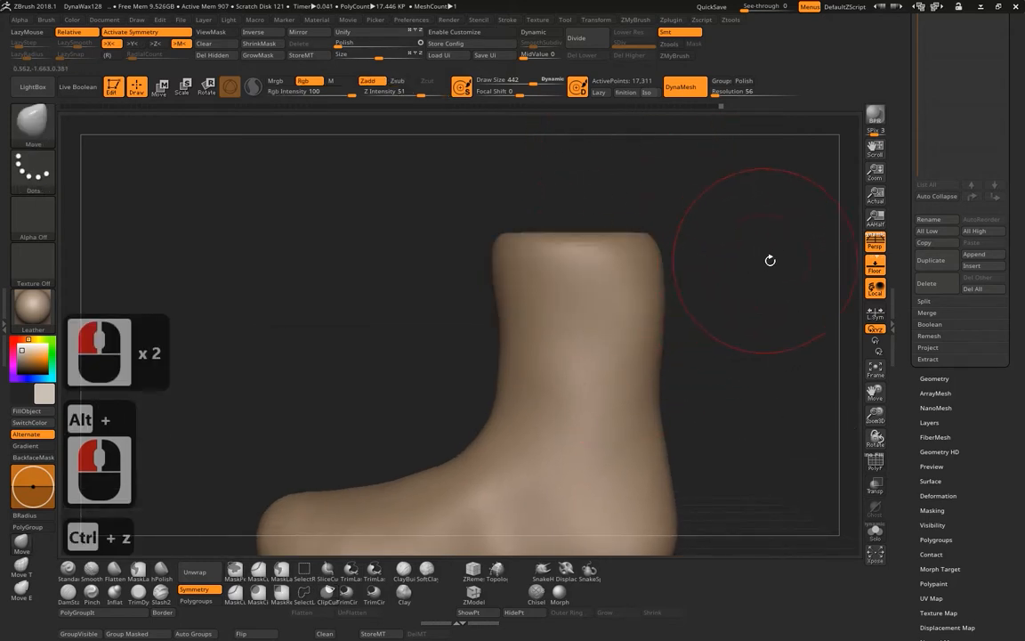
Undo the stray mask on the boot and recalculate the DynaMesh.
{"action": "mouse_move", "coordinate": [788, 192]}
{"action": "left_mouse_down", "text": "ctrl"}
{"action": "mouse_move", "coordinate": [550, 178]}
{"action": "mouse_move", "coordinate": [746, 187]}
{"action": "mouse_move", "coordinate": [302, 186]}
{"action": "mouse_move", "coordinate": [252, 499]}
{"action": "left_mouse_up", "text": "ctrl"}
{"action": "key", "text": "ctrl+z"}
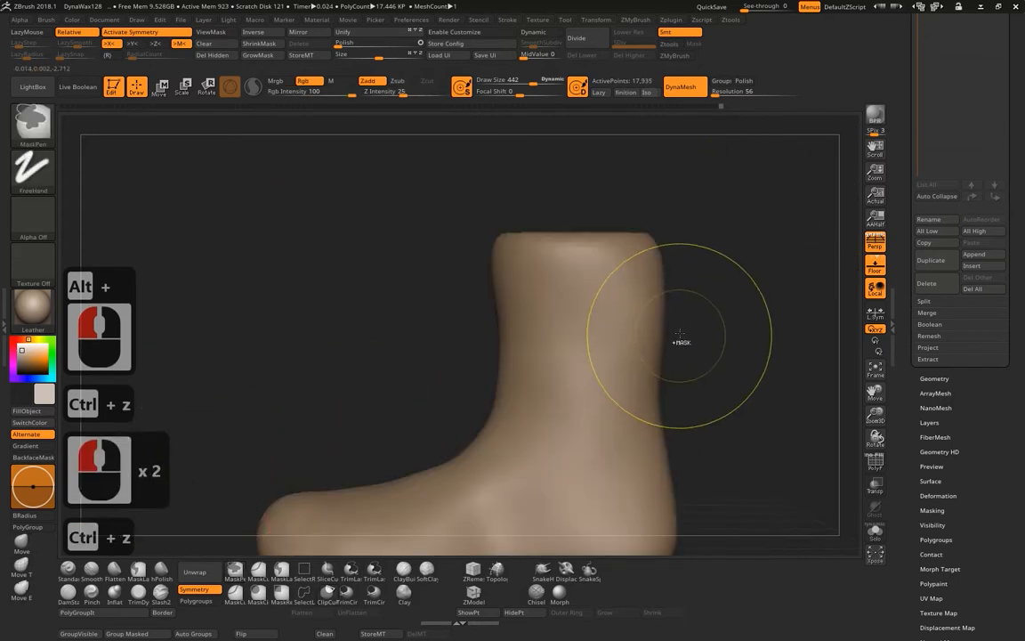
{"action": "left_click_drag", "start_coordinate": [714, 321], "coordinate": [731, 236], "text": "alt"}
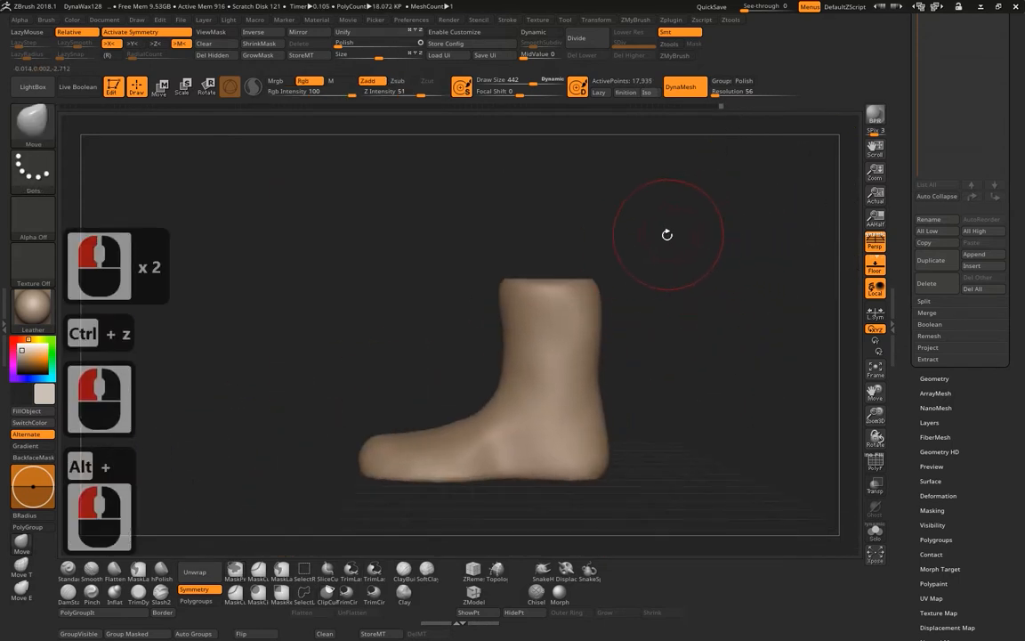
Adjust the back of the heel with the Move brush and inspect the boot from several angles.
{"action": "left_click_drag", "start_coordinate": [691, 270], "coordinate": [682, 300]}
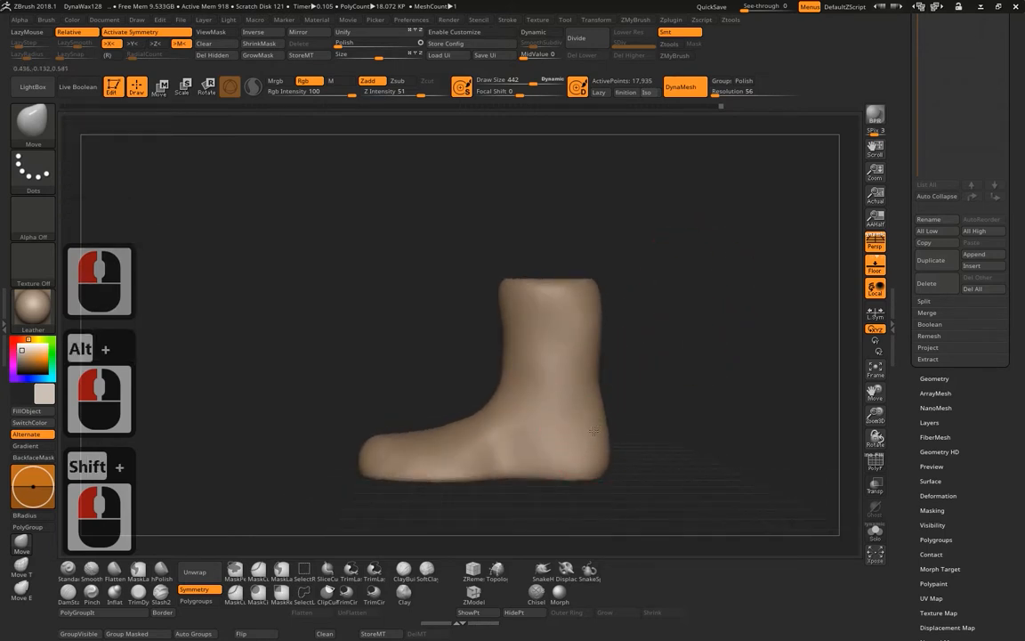
{"action": "left_click_drag", "start_coordinate": [594, 431], "coordinate": [599, 425]}
{"action": "mouse_move", "coordinate": [645, 387]}
{"action": "left_mouse_down"}
{"action": "mouse_move", "coordinate": [687, 400]}
{"action": "mouse_move", "coordinate": [657, 300]}
{"action": "mouse_move", "coordinate": [656, 361]}
{"action": "mouse_move", "coordinate": [645, 297]}
{"action": "mouse_move", "coordinate": [623, 281]}
{"action": "left_mouse_up"}
{"action": "left_click_drag", "start_coordinate": [623, 281], "coordinate": [637, 361]}
{"action": "mouse_move", "coordinate": [638, 307]}
{"action": "left_mouse_down"}
{"action": "mouse_move", "coordinate": [642, 342]}
{"action": "mouse_move", "coordinate": [610, 378]}
{"action": "mouse_move", "coordinate": [550, 400]}
{"action": "mouse_move", "coordinate": [555, 412]}
{"action": "left_mouse_up"}
Set the Move brush's draw size to 462 and check the boot from the front and the side.
{"action": "key", "text": "space"}
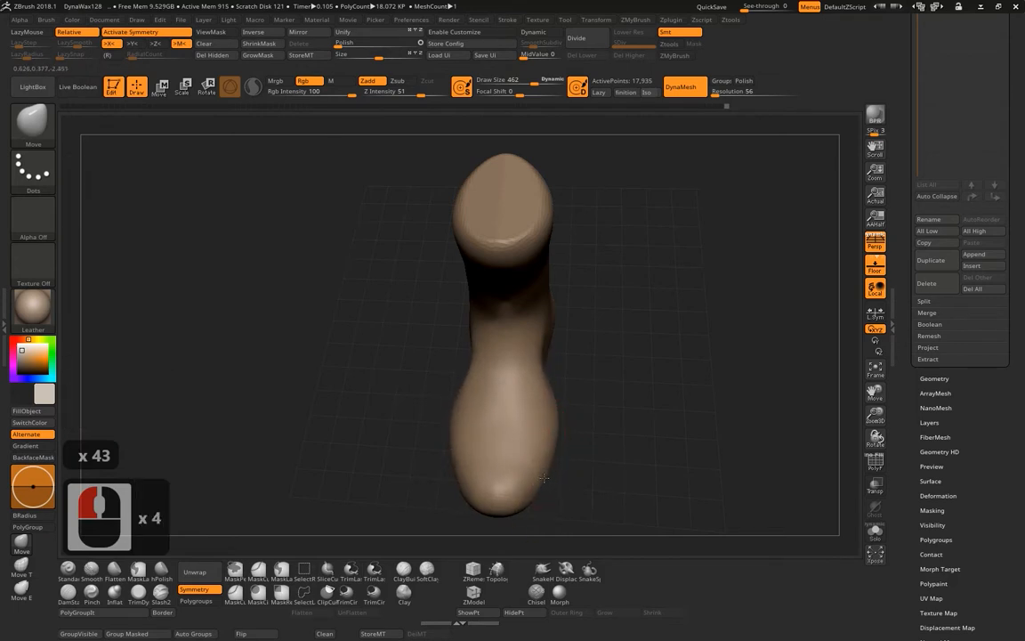
{"action": "left_click_drag", "start_coordinate": [617, 388], "coordinate": [659, 282], "text": "shift"}
{"action": "left_click_drag", "start_coordinate": [657, 350], "coordinate": [607, 348], "text": "shift"}
{"action": "left_click_drag", "start_coordinate": [783, 345], "coordinate": [728, 280], "text": "alt"}
{"action": "left_click_drag", "start_coordinate": [717, 339], "coordinate": [720, 363], "text": "alt"}
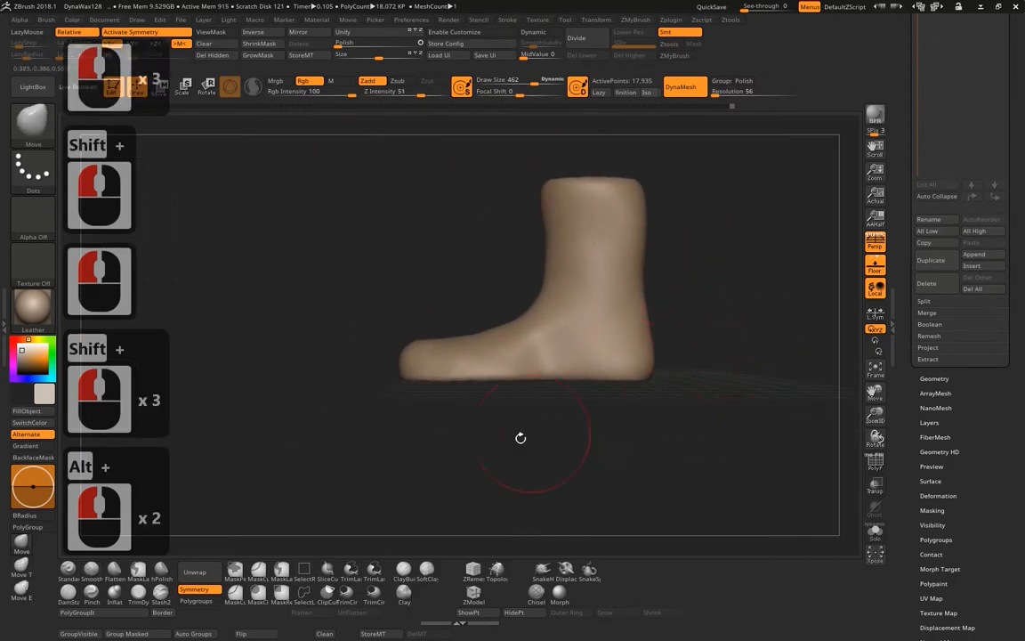
Make MaskLasso the active masking brush, then test it by masking the sole strip, inverting the mask and clearing it.
{"action": "left_click", "coordinate": [281, 569]}
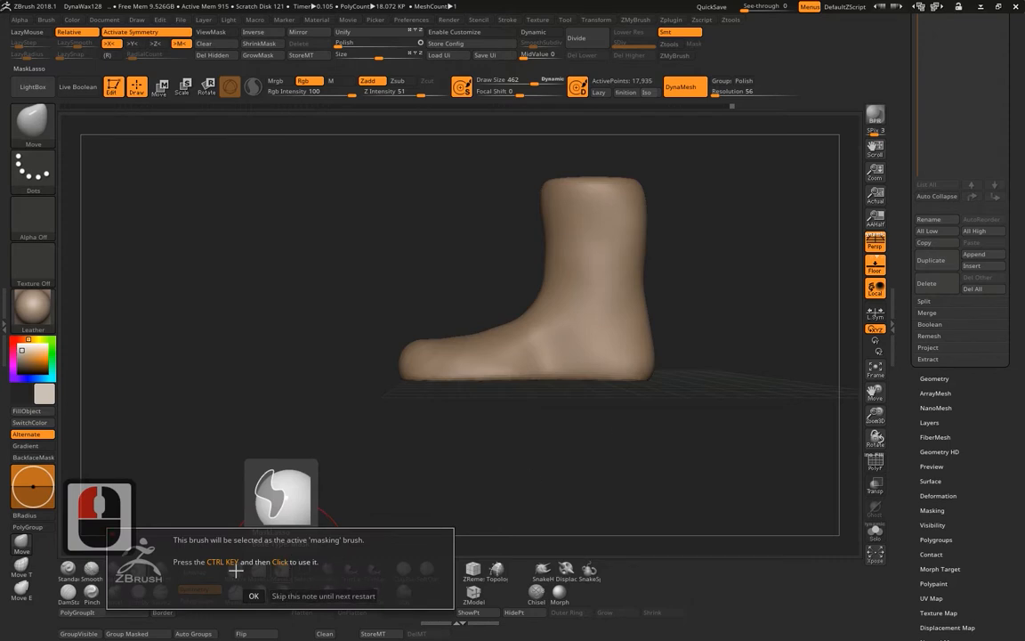
{"action": "left_click", "coordinate": [312, 597]}
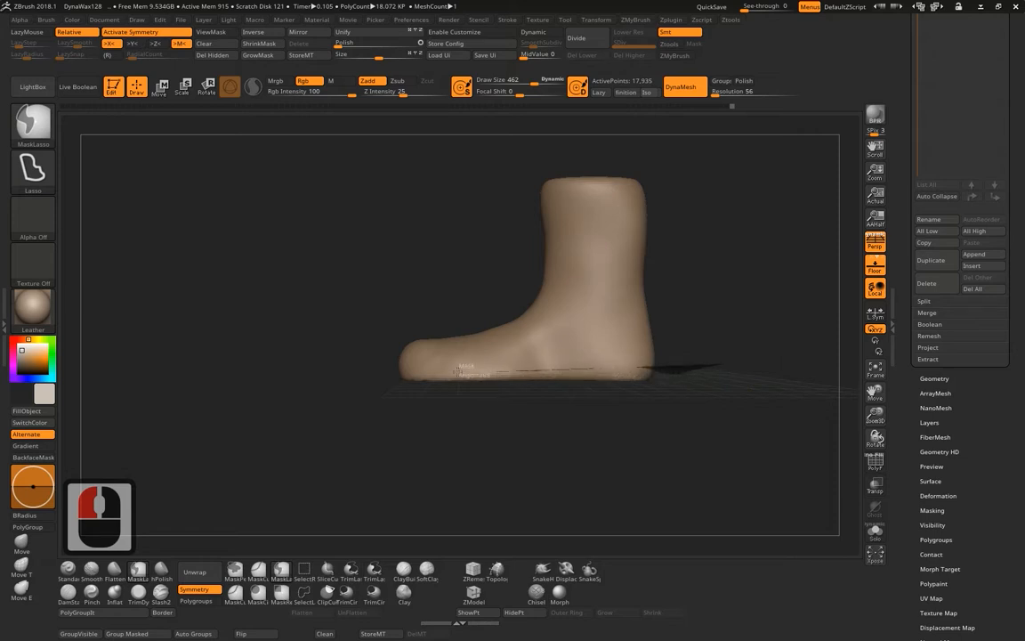
{"action": "mouse_move", "coordinate": [458, 367]}
{"action": "left_mouse_down", "text": "ctrl"}
{"action": "mouse_move", "coordinate": [356, 363]}
{"action": "mouse_move", "coordinate": [732, 468]}
{"action": "mouse_move", "coordinate": [749, 418]}
{"action": "left_mouse_up", "text": "ctrl"}
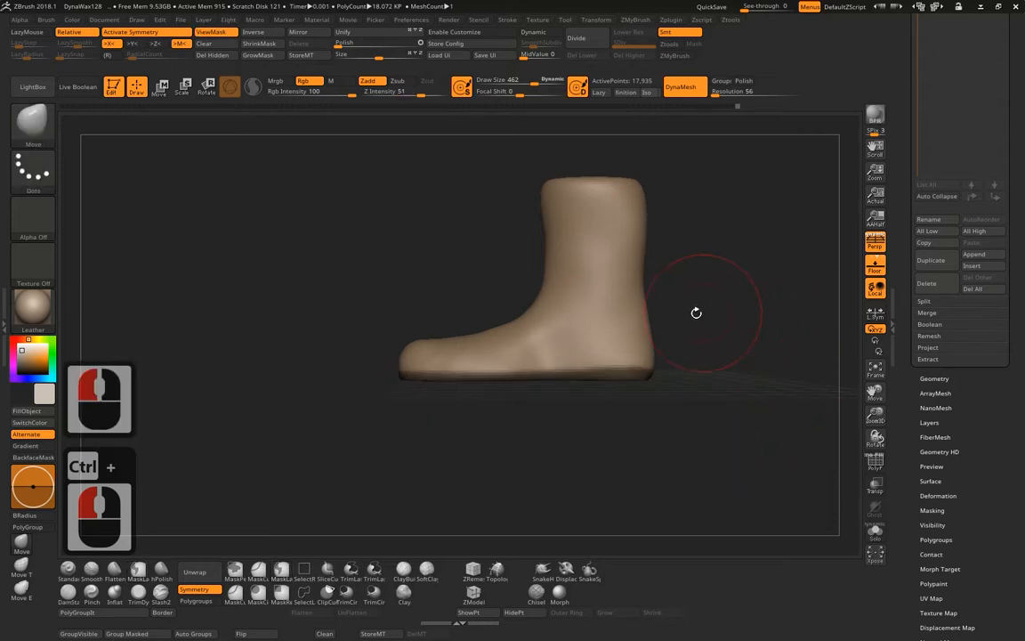
{"action": "left_click", "coordinate": [736, 277], "text": "ctrl"}
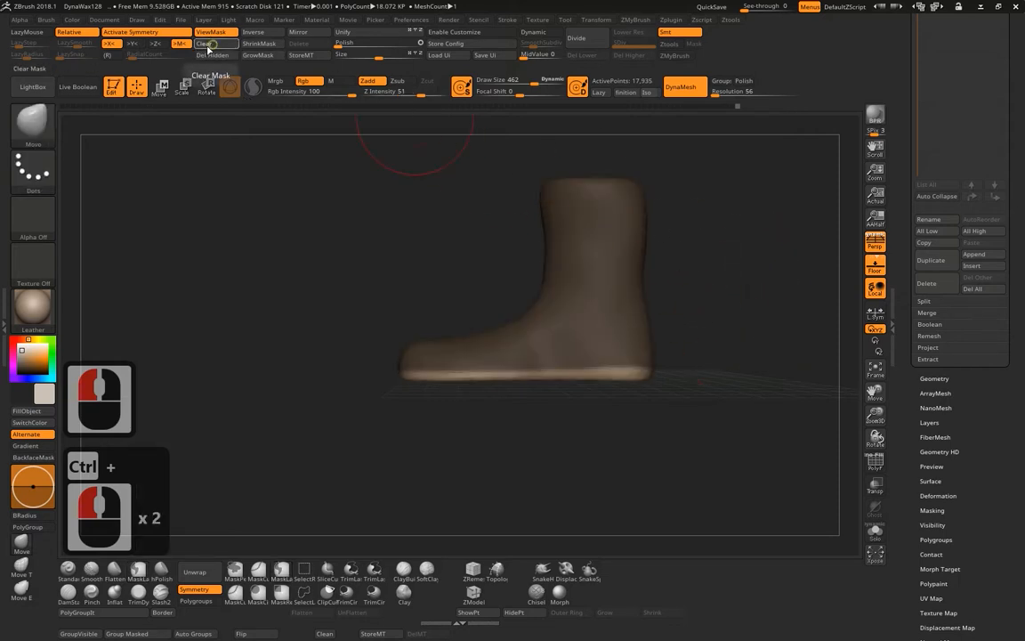
{"action": "left_click", "coordinate": [206, 43]}
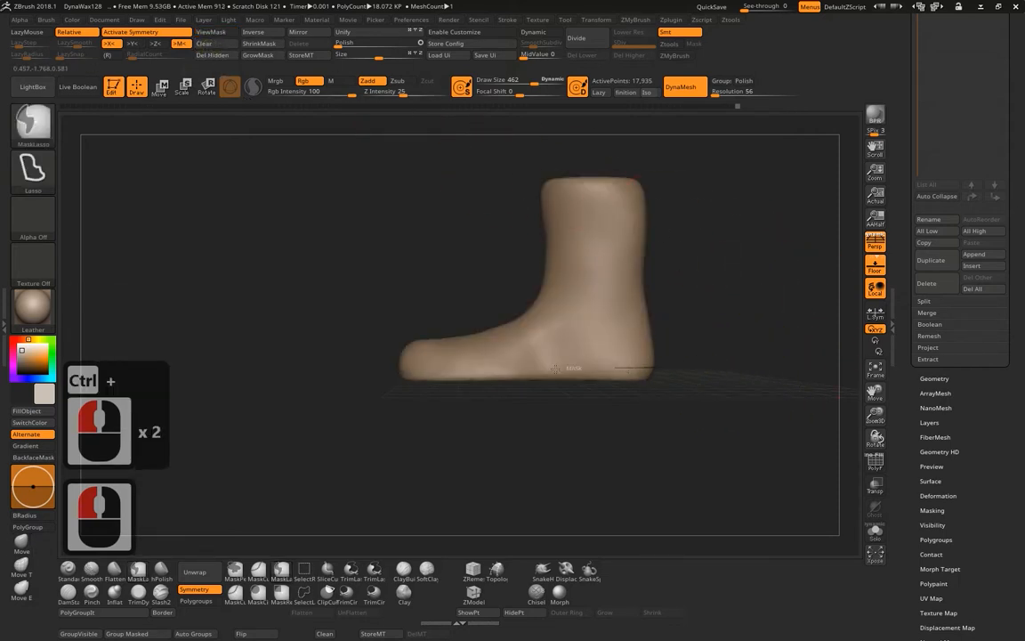
Mask a thin strip along the full length of the sole with MaskLasso and extend it slightly upward.
{"action": "mouse_move", "coordinate": [373, 376]}
{"action": "left_mouse_down", "text": "ctrl"}
{"action": "mouse_move", "coordinate": [583, 451]}
{"action": "mouse_move", "coordinate": [730, 465]}
{"action": "left_mouse_up", "text": "ctrl"}
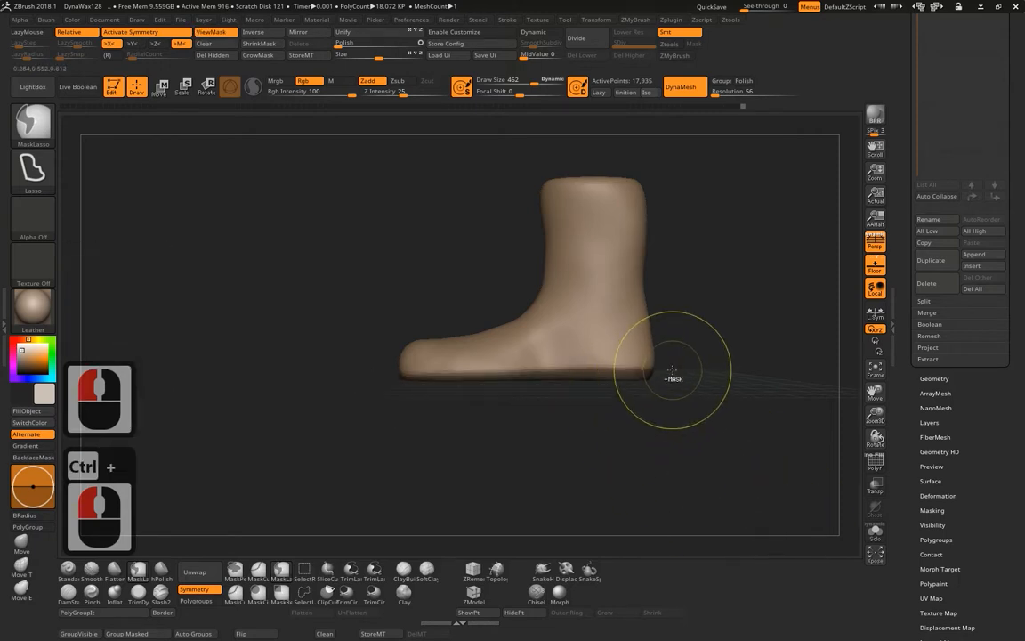
{"action": "left_click_drag", "start_coordinate": [674, 374], "coordinate": [516, 373], "text": "ctrl"}
{"action": "left_click_drag", "start_coordinate": [385, 371], "coordinate": [756, 403], "text": "ctrl"}
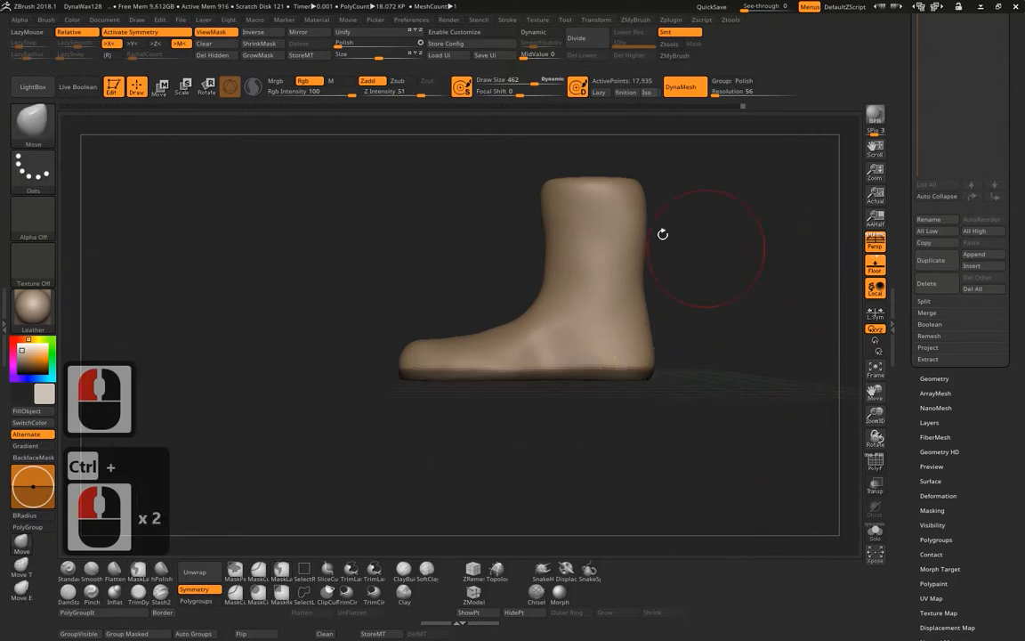
Blur the edge of the sole mask and sharpen it again.
{"action": "left_click", "coordinate": [556, 351], "text": "ctrl"}
{"action": "left_click", "coordinate": [563, 340], "text": "ctrl"}
{"action": "left_click", "coordinate": [572, 338], "text": "ctrl"}
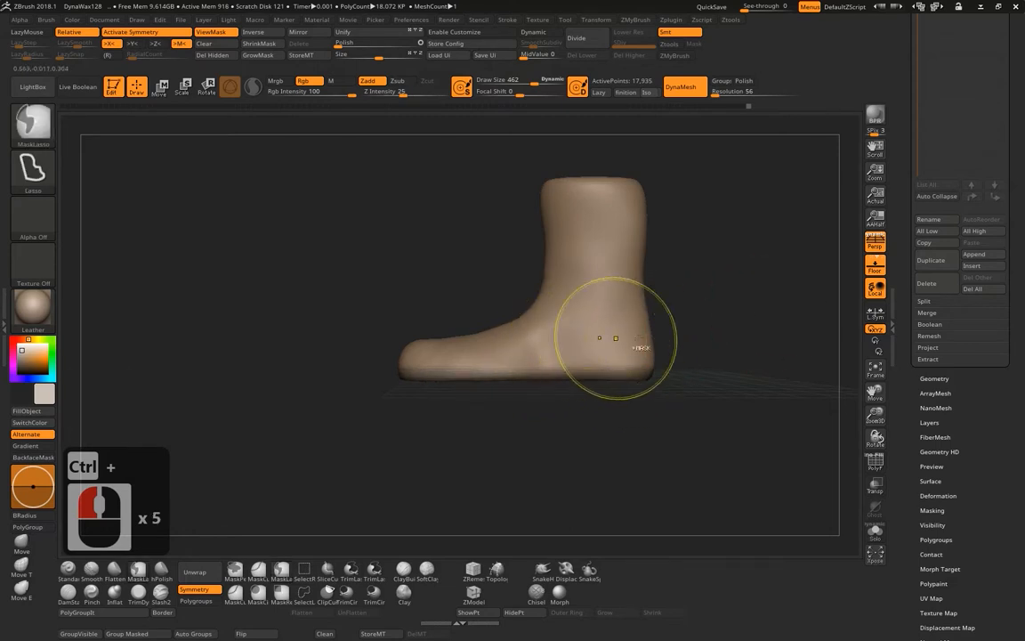
{"action": "left_click", "coordinate": [570, 336], "text": "ctrl"}
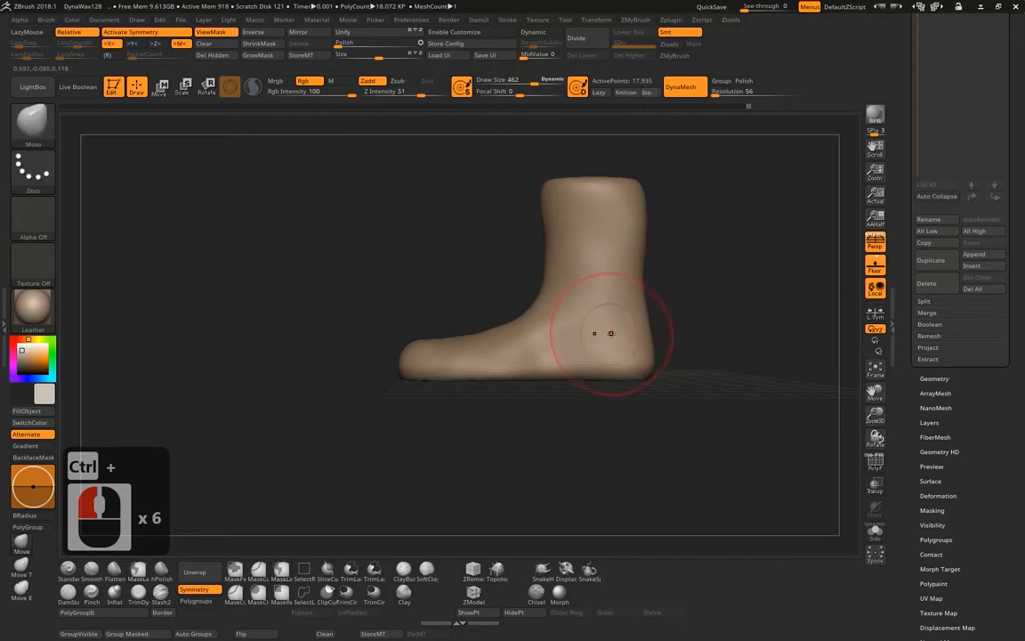
{"action": "left_click", "coordinate": [583, 331], "text": "ctrl+alt"}
{"action": "left_click", "coordinate": [584, 332], "text": "ctrl+alt"}
{"action": "left_click", "coordinate": [582, 332], "text": "ctrl+alt"}
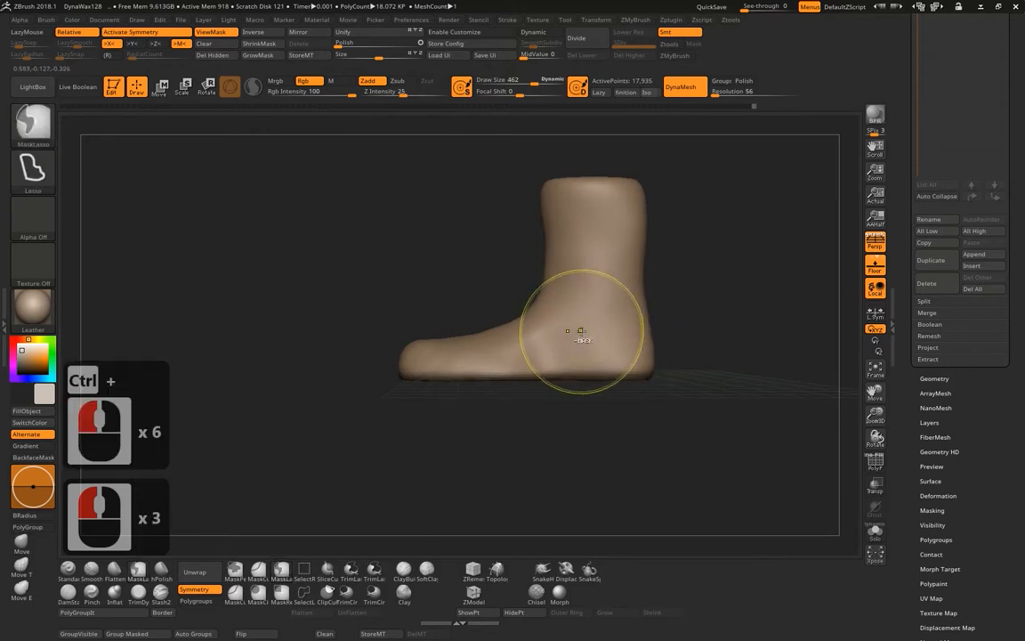
{"action": "left_click", "coordinate": [583, 332], "text": "ctrl+alt"}
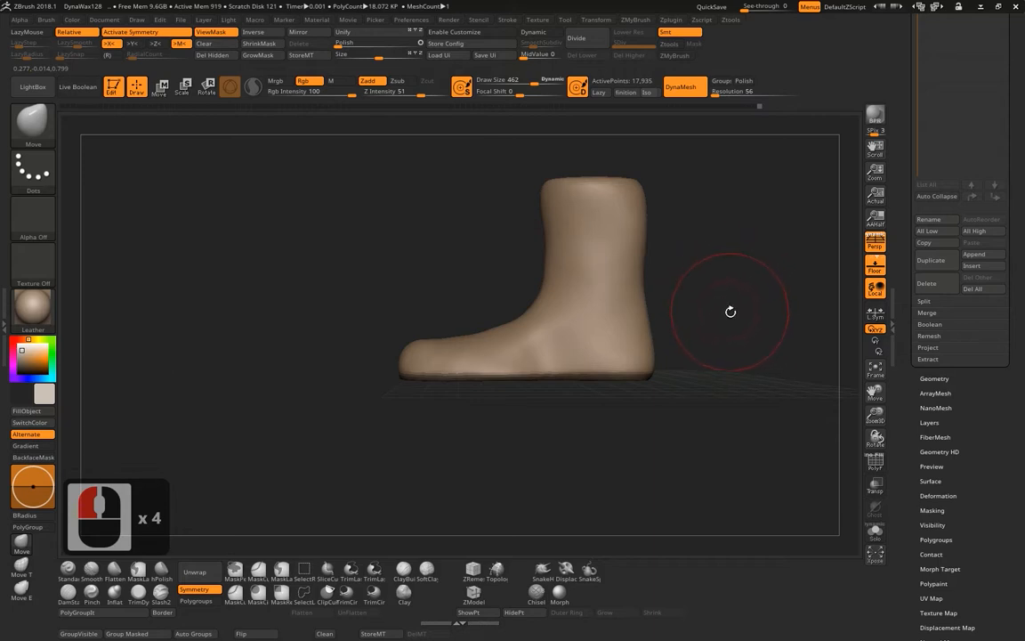
Extend the sole mask to a slightly higher edge from the side and invert it to leave only the sole unmasked.
{"action": "left_click_drag", "start_coordinate": [721, 315], "coordinate": [714, 361]}
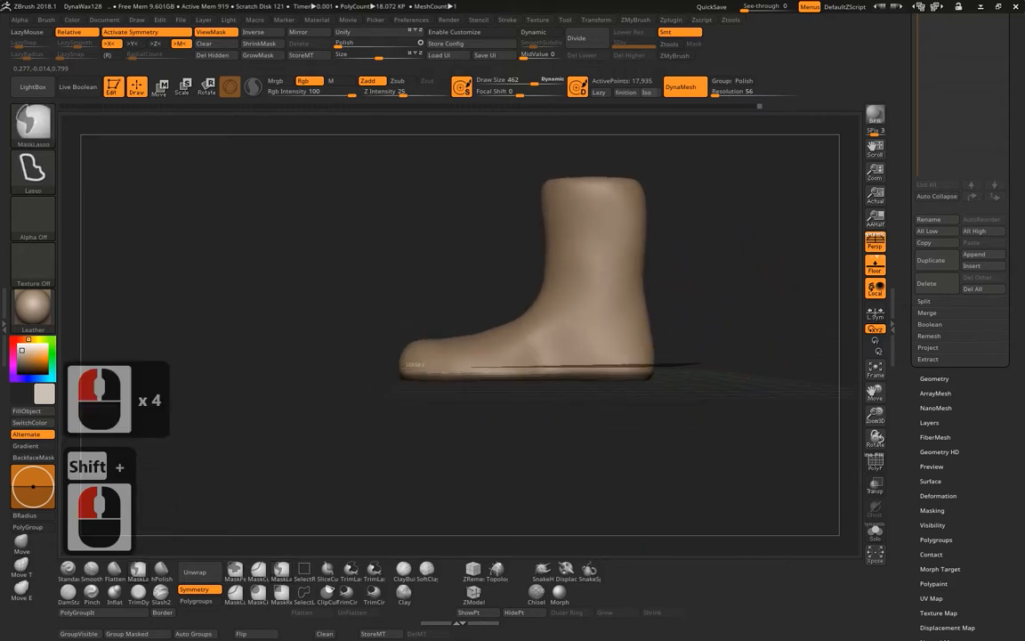
{"action": "mouse_move", "coordinate": [410, 361]}
{"action": "left_mouse_down", "text": "ctrl"}
{"action": "mouse_move", "coordinate": [467, 456]}
{"action": "mouse_move", "coordinate": [783, 409]}
{"action": "left_mouse_up", "text": "ctrl"}
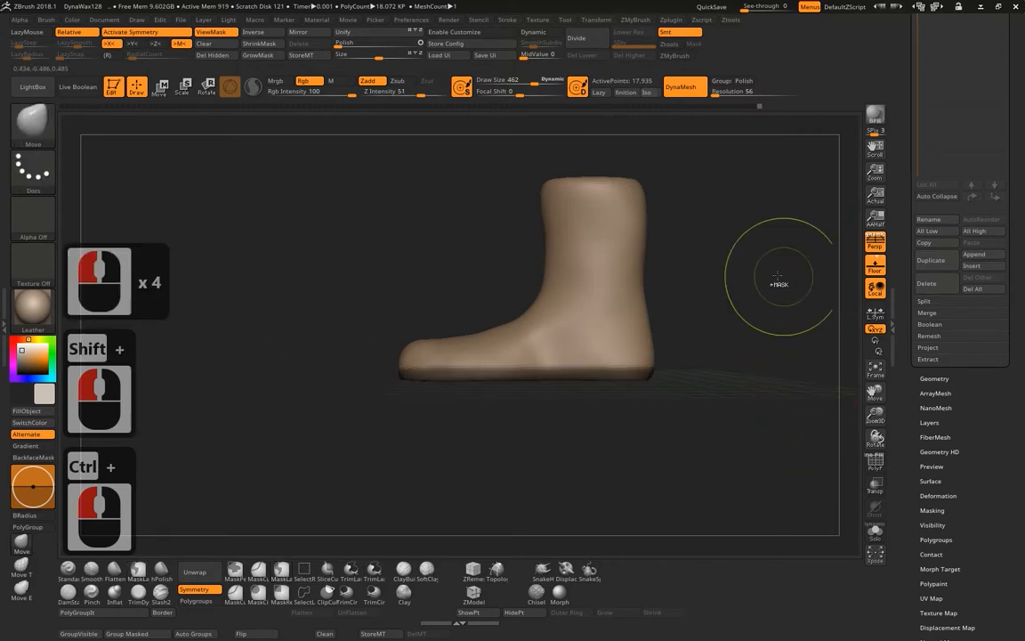
{"action": "left_click", "coordinate": [710, 280], "text": "ctrl"}
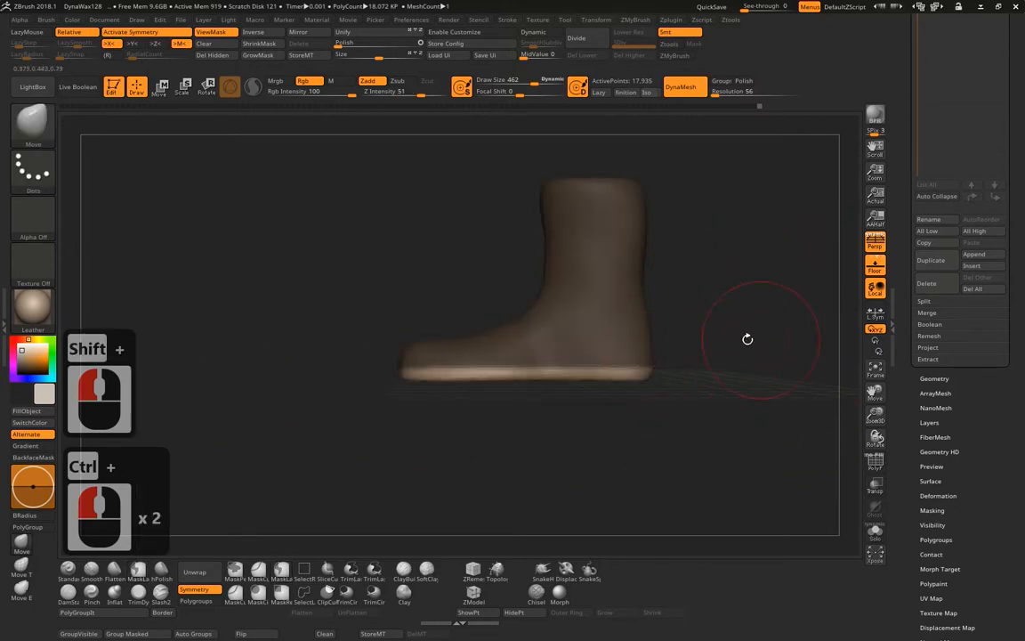
Blur the mask edge above the sole and center the move gizmo on the unmasked mesh.
{"action": "key", "text": "ctrl"}
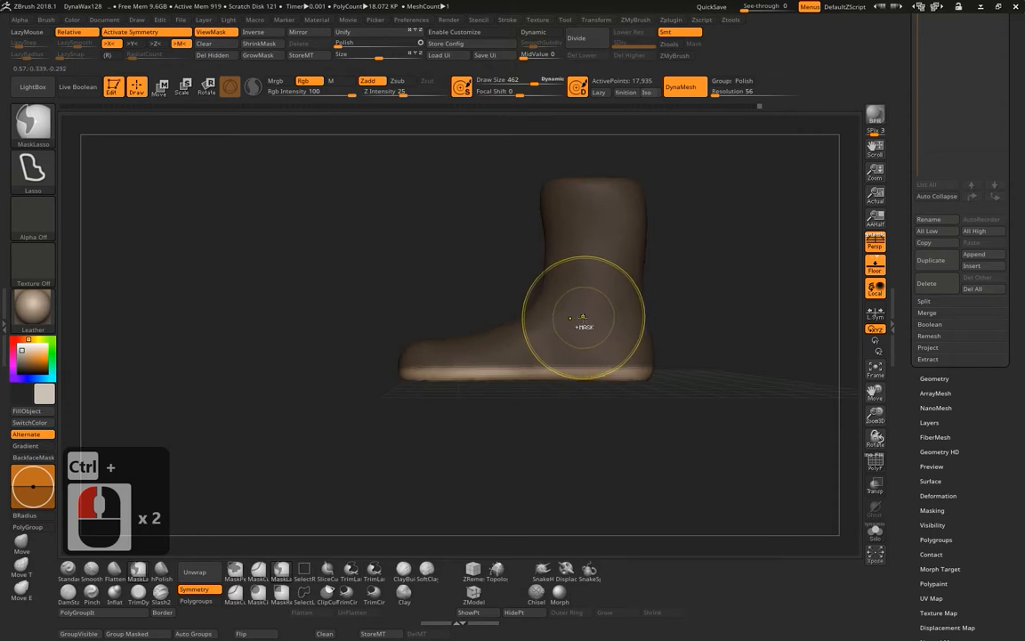
{"action": "left_click", "coordinate": [582, 317], "text": "ctrl"}
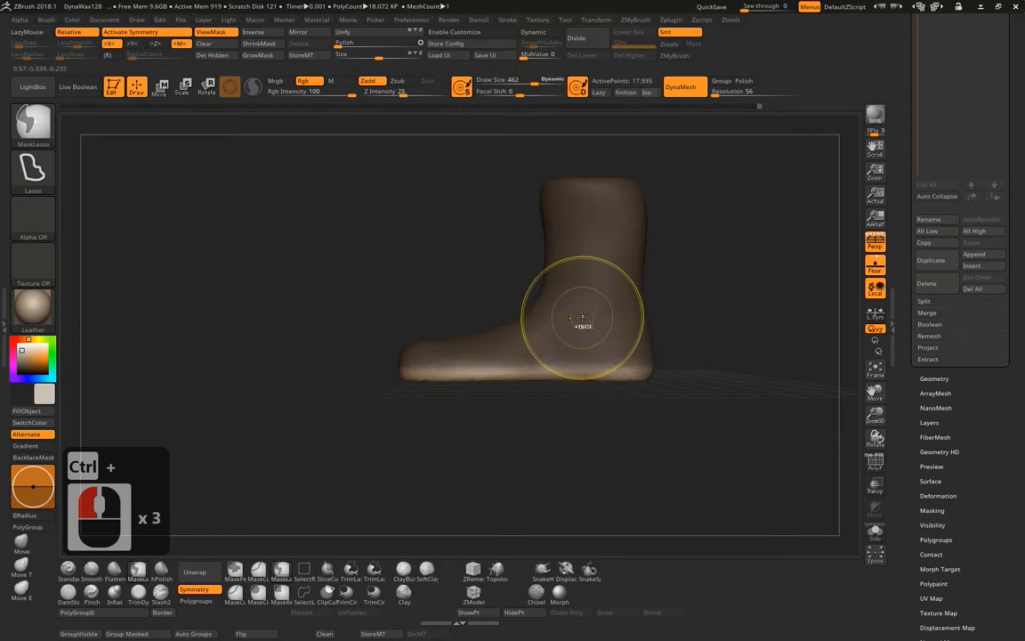
{"action": "left_click", "coordinate": [161, 87]}
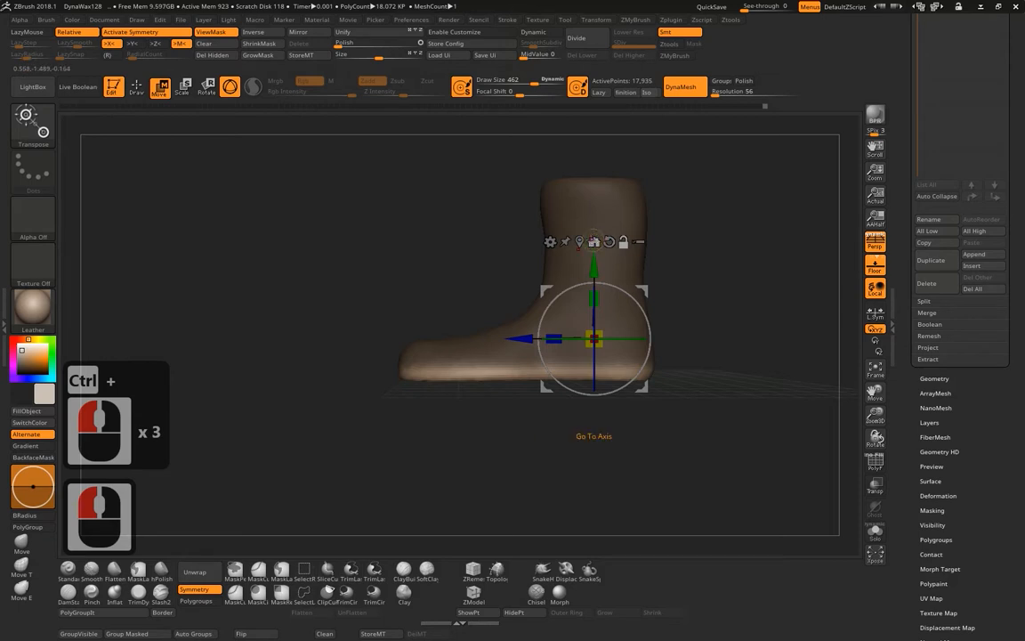
{"action": "left_click", "coordinate": [609, 241], "text": "alt"}
{"action": "left_click", "coordinate": [609, 241], "text": "alt"}
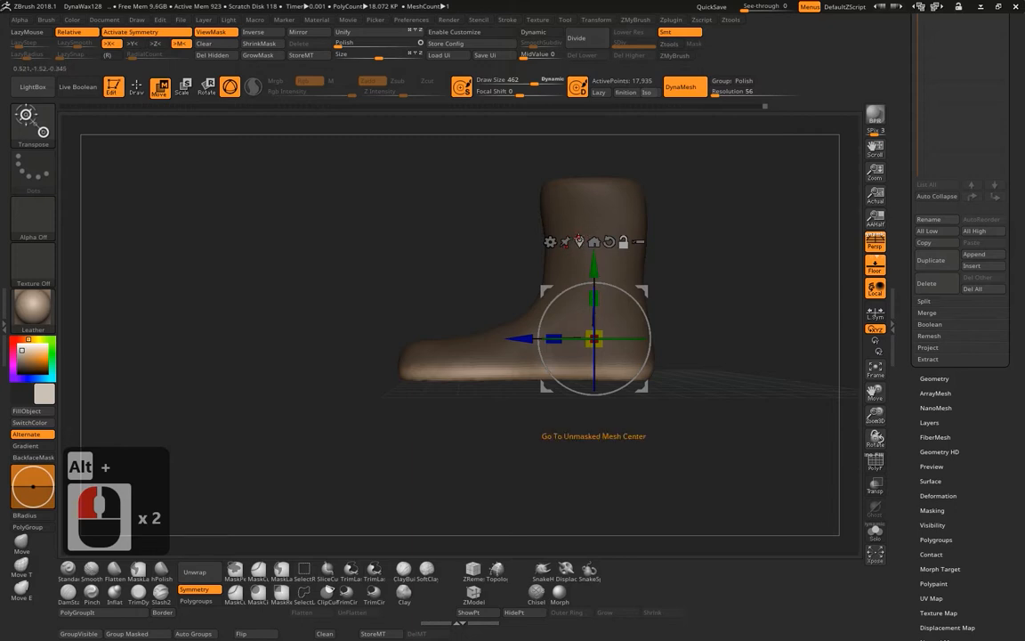
{"action": "left_click", "coordinate": [579, 242], "text": "alt"}
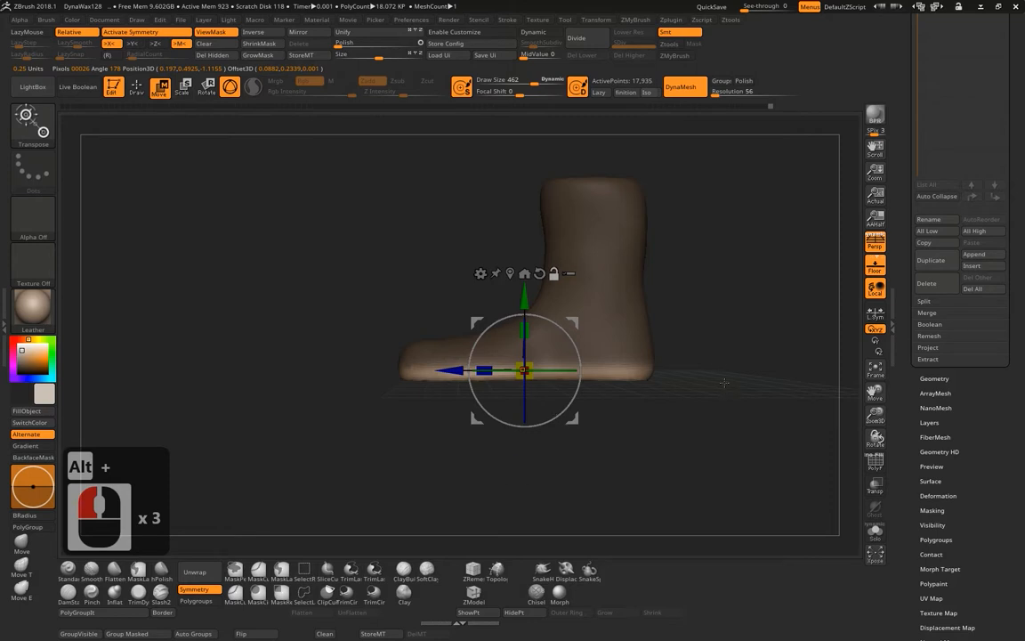
Move the unmasked sole straight down along Y to thicken it, and return to Draw mode.
{"action": "mouse_move", "coordinate": [725, 382]}
{"action": "left_mouse_down"}
{"action": "mouse_move", "coordinate": [737, 224]}
{"action": "mouse_move", "coordinate": [689, 334]}
{"action": "mouse_move", "coordinate": [719, 400]}
{"action": "left_mouse_up"}
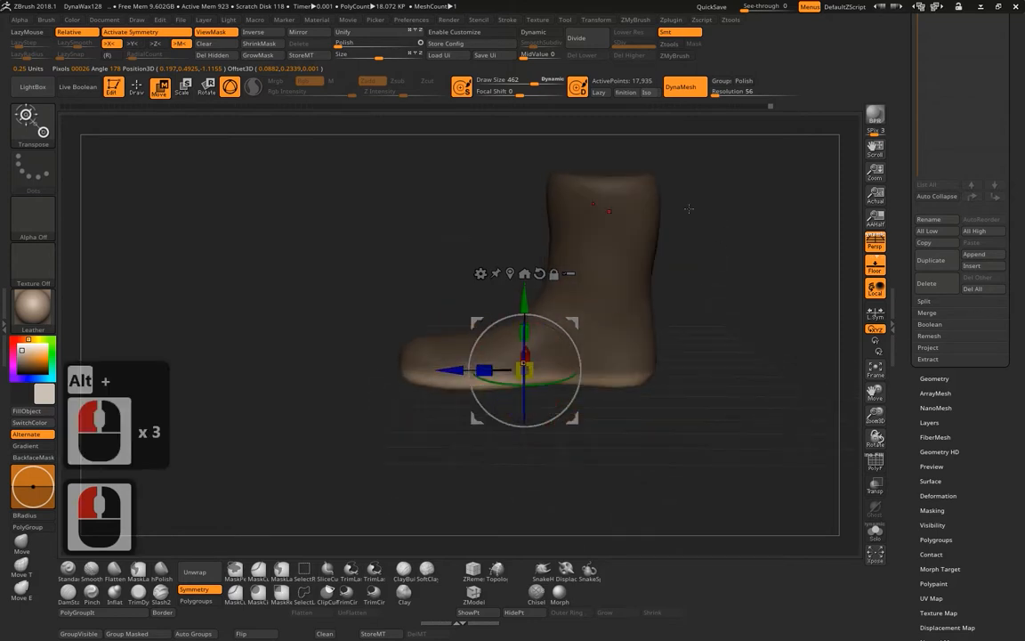
{"action": "left_click_drag", "start_coordinate": [688, 209], "coordinate": [599, 289]}
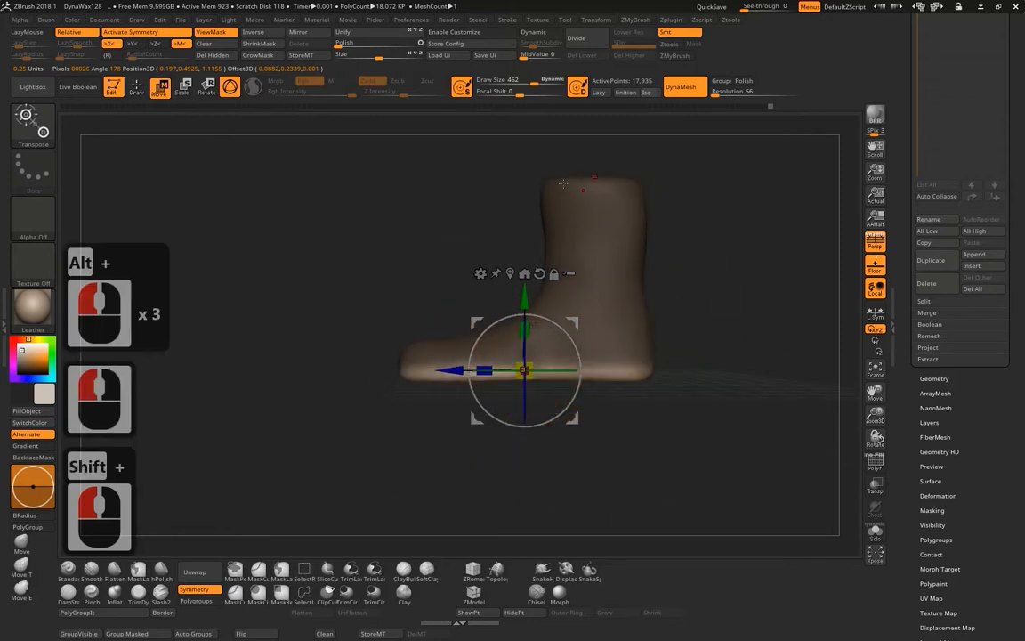
{"action": "left_click_drag", "start_coordinate": [720, 258], "coordinate": [683, 252], "text": "alt"}
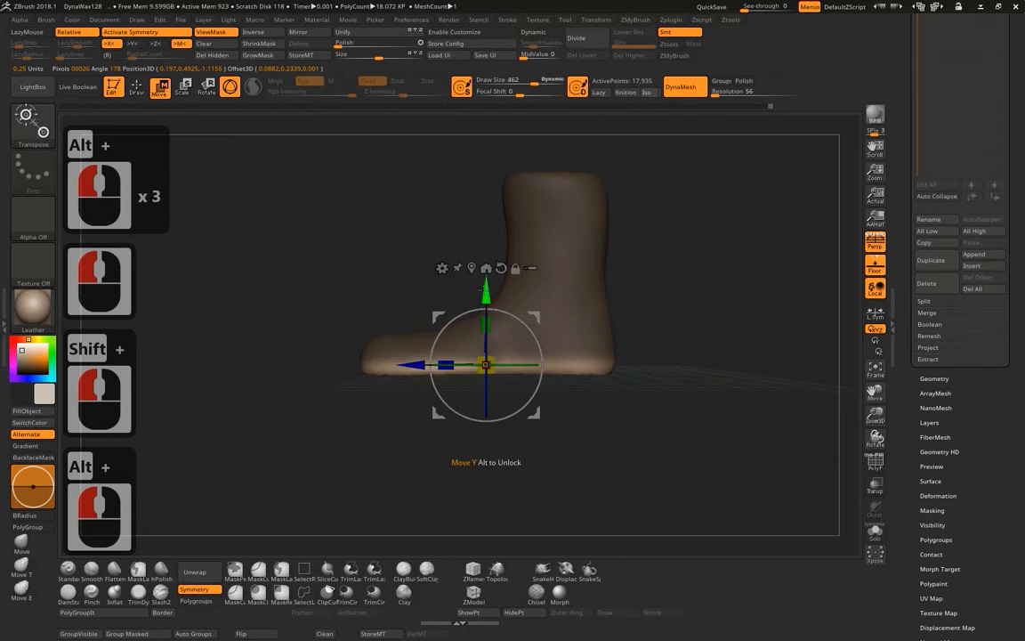
{"action": "left_click_drag", "start_coordinate": [486, 290], "coordinate": [501, 307]}
{"action": "left_click", "coordinate": [136, 89]}
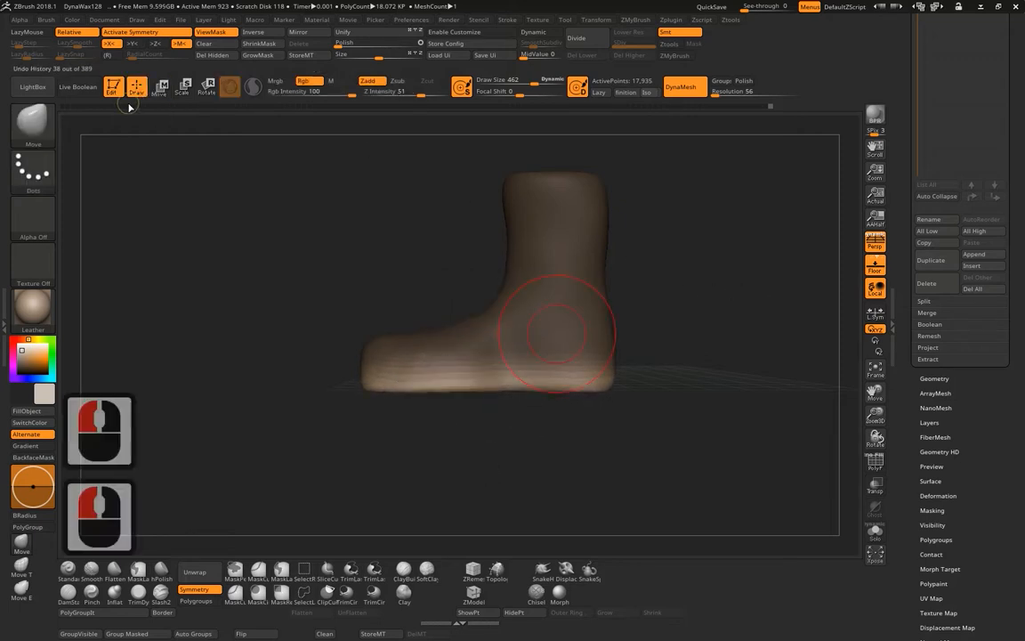
Clear the mask from the boot and remesh it with DynaMesh at resolution 56.
{"action": "left_click_drag", "start_coordinate": [762, 254], "coordinate": [685, 229]}
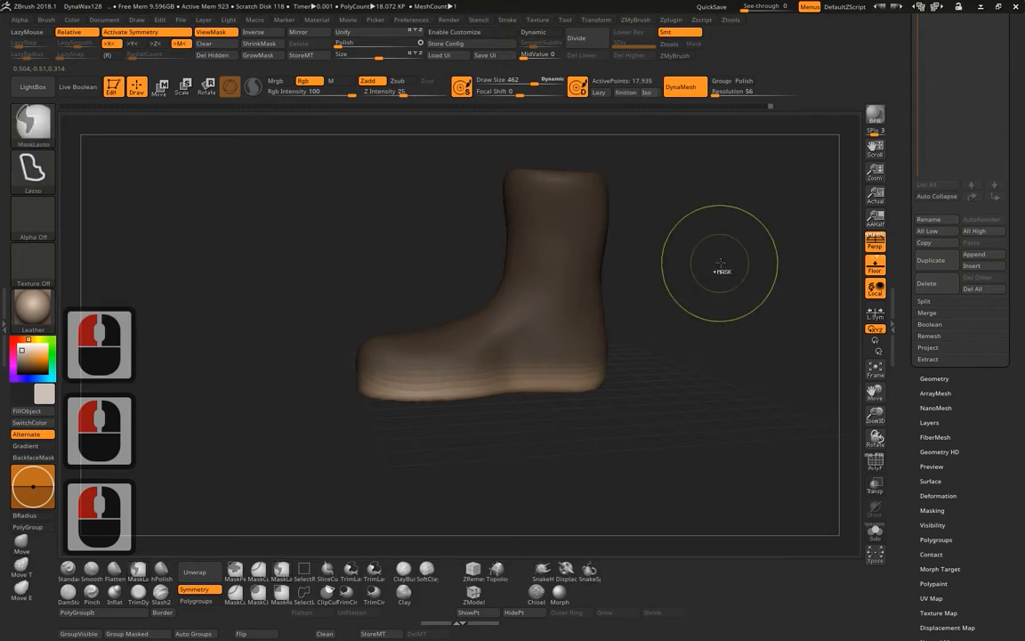
{"action": "left_click", "coordinate": [704, 423], "text": "ctrl"}
{"action": "left_click", "coordinate": [716, 396], "text": "ctrl"}
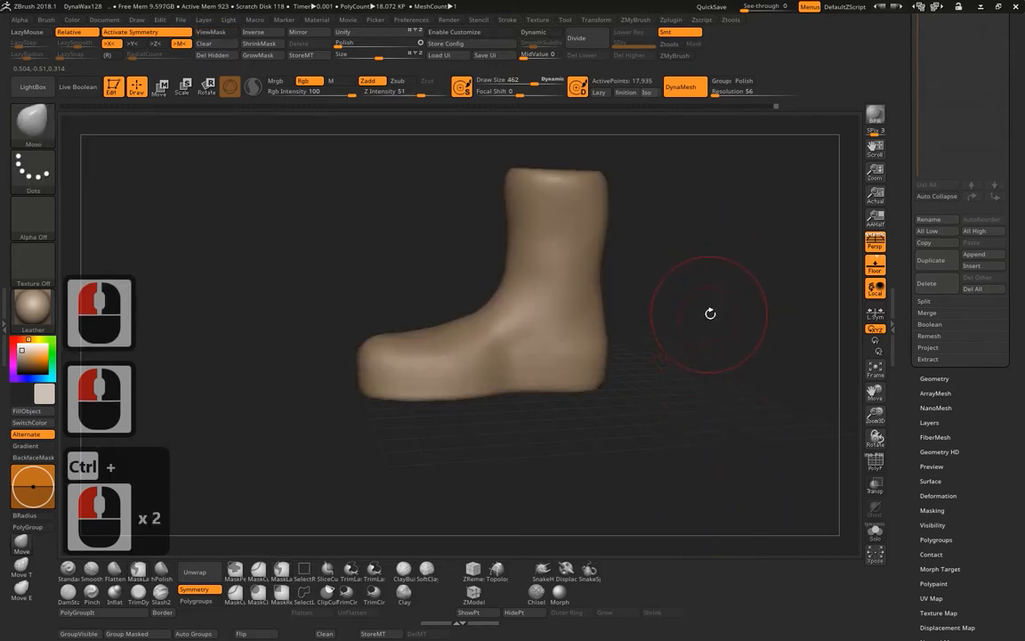
{"action": "mouse_move", "coordinate": [728, 240]}
{"action": "left_mouse_down", "text": "ctrl"}
{"action": "mouse_move", "coordinate": [709, 405]}
{"action": "mouse_move", "coordinate": [666, 246]}
{"action": "mouse_move", "coordinate": [702, 445]}
{"action": "mouse_move", "coordinate": [728, 383]}
{"action": "left_mouse_up", "text": "ctrl"}
{"action": "mouse_move", "coordinate": [722, 227]}
{"action": "left_mouse_down", "text": "ctrl"}
{"action": "mouse_move", "coordinate": [666, 215]}
{"action": "mouse_move", "coordinate": [669, 235]}
{"action": "left_mouse_up", "text": "ctrl"}
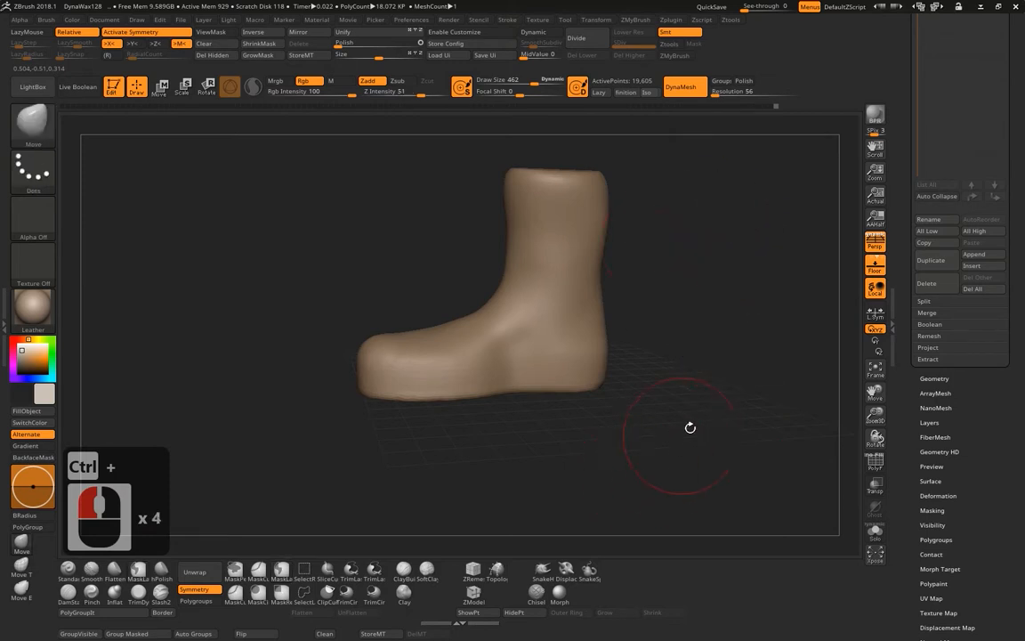
Set the DynaMesh resolution to 128 and try to remesh the boot.
{"action": "mouse_move", "coordinate": [736, 362]}
{"action": "left_mouse_down", "text": "shift"}
{"action": "mouse_move", "coordinate": [717, 330]}
{"action": "mouse_move", "coordinate": [688, 315]}
{"action": "left_mouse_up", "text": "shift"}
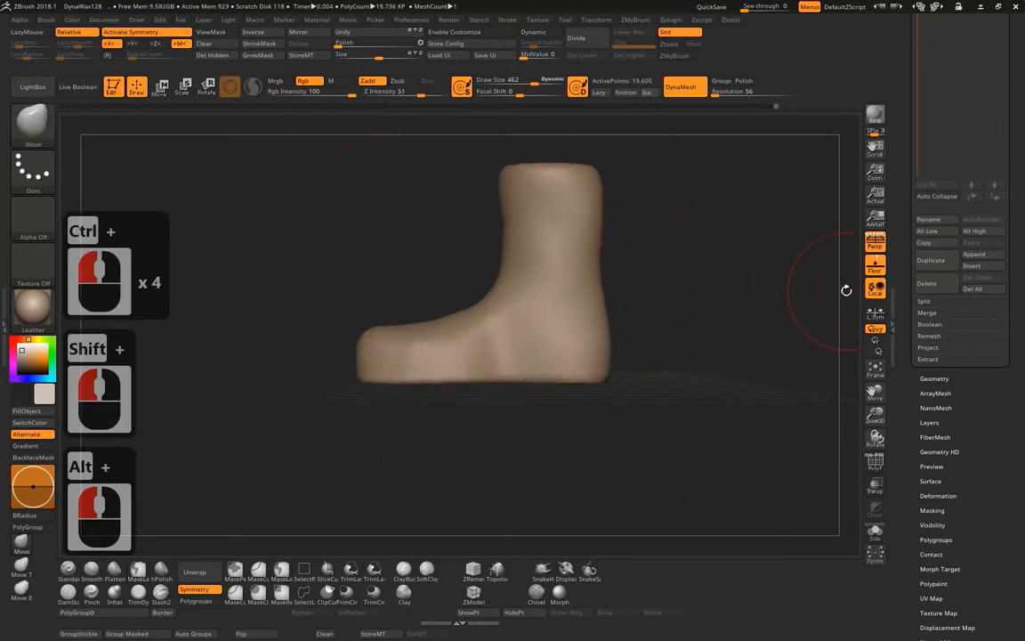
{"action": "mouse_move", "coordinate": [721, 244]}
{"action": "left_mouse_down", "text": "alt"}
{"action": "mouse_move", "coordinate": [721, 270]}
{"action": "mouse_move", "coordinate": [766, 269]}
{"action": "mouse_move", "coordinate": [698, 238]}
{"action": "mouse_move", "coordinate": [698, 258]}
{"action": "mouse_move", "coordinate": [691, 249]}
{"action": "mouse_move", "coordinate": [714, 265]}
{"action": "left_mouse_up", "text": "alt"}
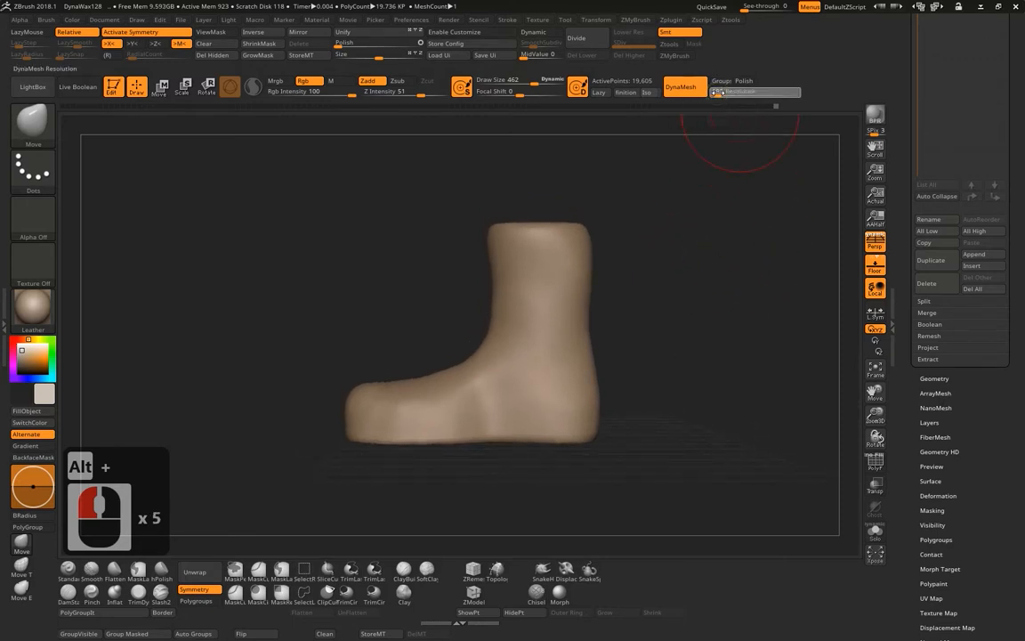
{"action": "double_click", "coordinate": [717, 91]}
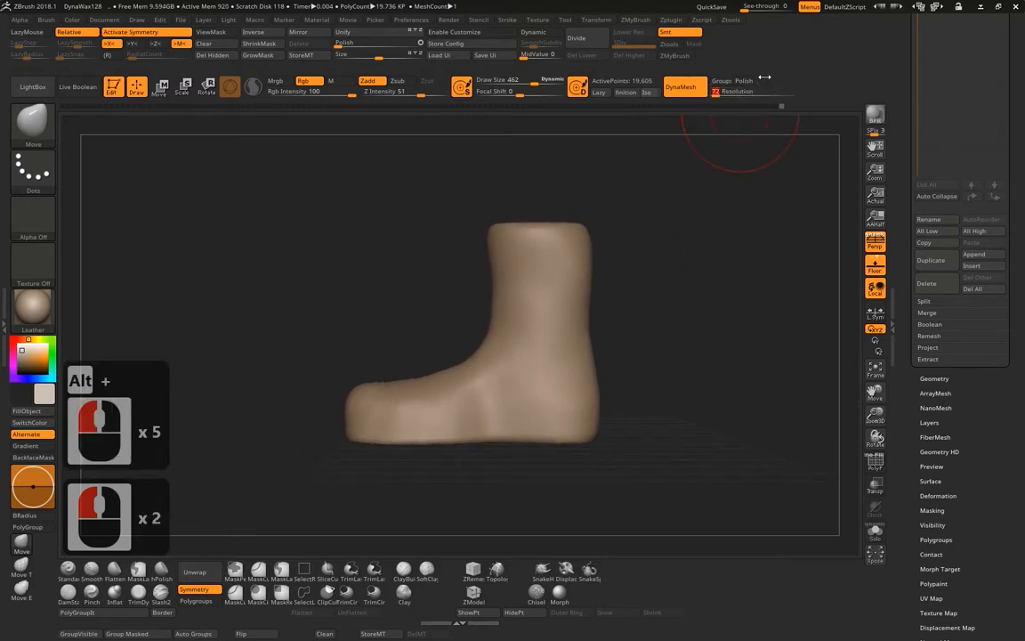
{"action": "type", "text": "128"}
{"action": "key", "text": "Return"}
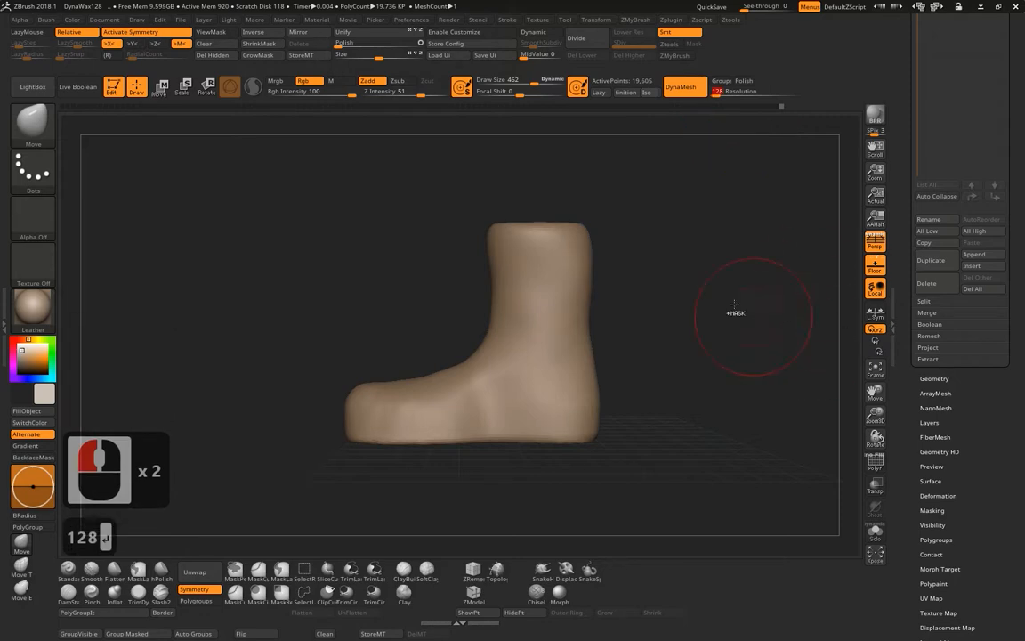
{"action": "left_click_drag", "start_coordinate": [737, 313], "coordinate": [703, 343], "text": "ctrl"}
With the wireframe temporarily displayed, smooth the side of the boot slightly and remesh it with DynaMesh at resolution 128.
{"action": "left_click", "coordinate": [879, 464]}
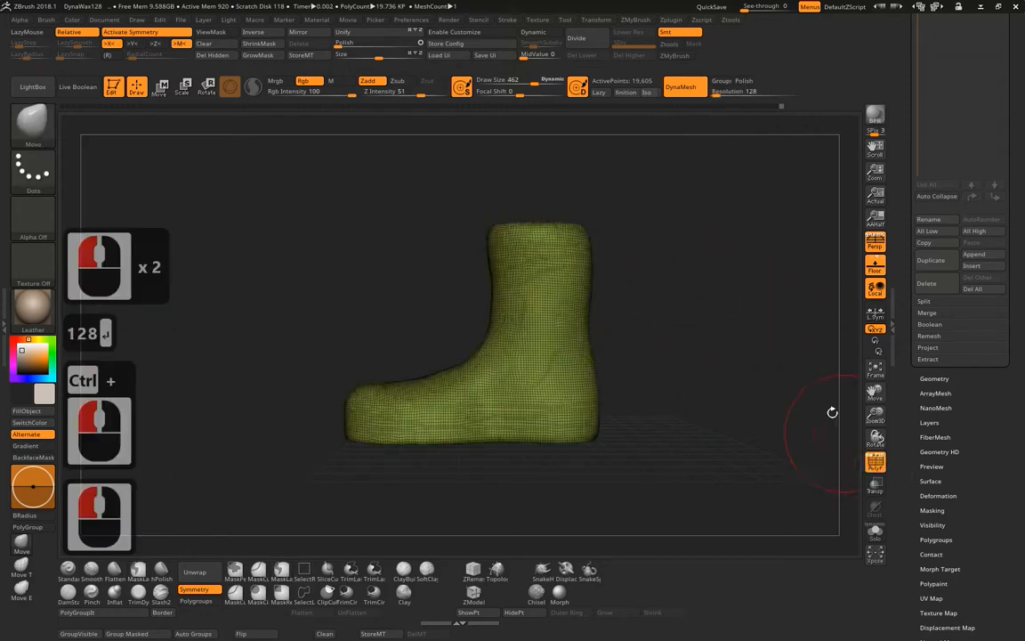
{"action": "mouse_move", "coordinate": [827, 412]}
{"action": "left_mouse_down", "text": "alt"}
{"action": "mouse_move", "coordinate": [819, 485]}
{"action": "mouse_move", "coordinate": [814, 476]}
{"action": "left_mouse_up", "text": "alt"}
{"action": "key", "text": "shift"}
{"action": "left_click_drag", "start_coordinate": [551, 321], "coordinate": [570, 312], "text": "shift"}
{"action": "mouse_move", "coordinate": [570, 311]}
{"action": "left_mouse_down", "text": "shift"}
{"action": "mouse_move", "coordinate": [583, 325]}
{"action": "mouse_move", "coordinate": [605, 303]}
{"action": "left_mouse_up", "text": "shift"}
{"action": "left_click", "coordinate": [846, 372], "text": "ctrl"}
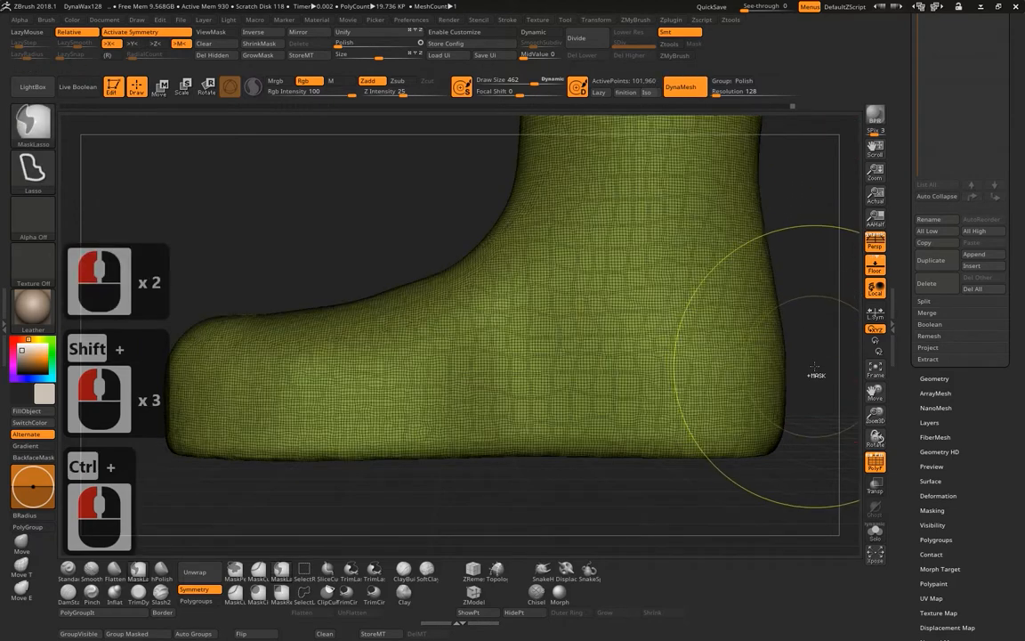
{"action": "left_click_drag", "start_coordinate": [699, 477], "coordinate": [708, 405], "text": "alt"}
{"action": "left_click", "coordinate": [875, 461]}
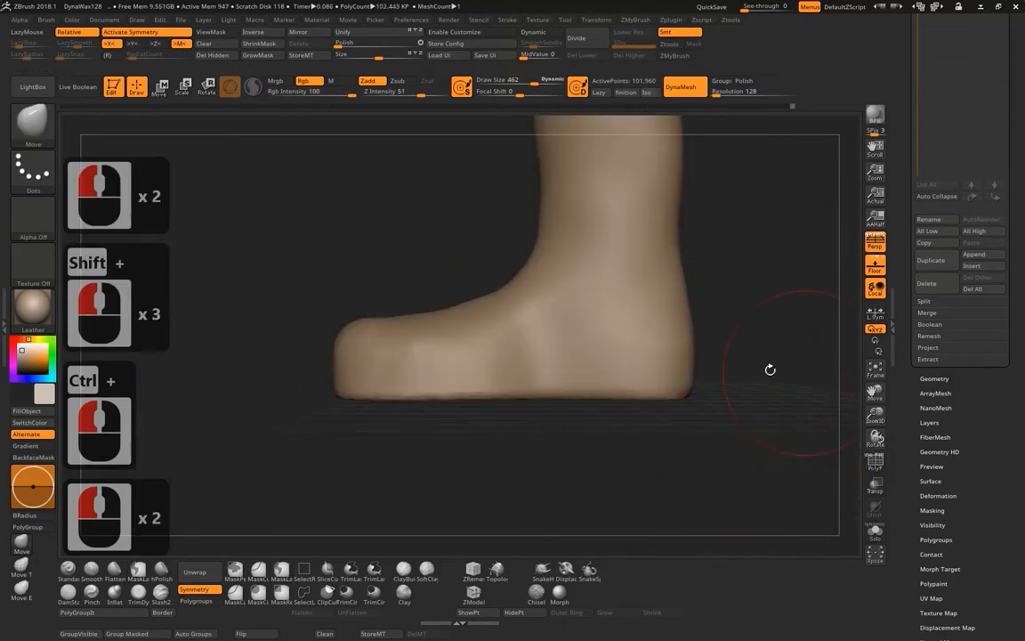
{"action": "left_click_drag", "start_coordinate": [712, 463], "coordinate": [685, 415], "text": "alt"}
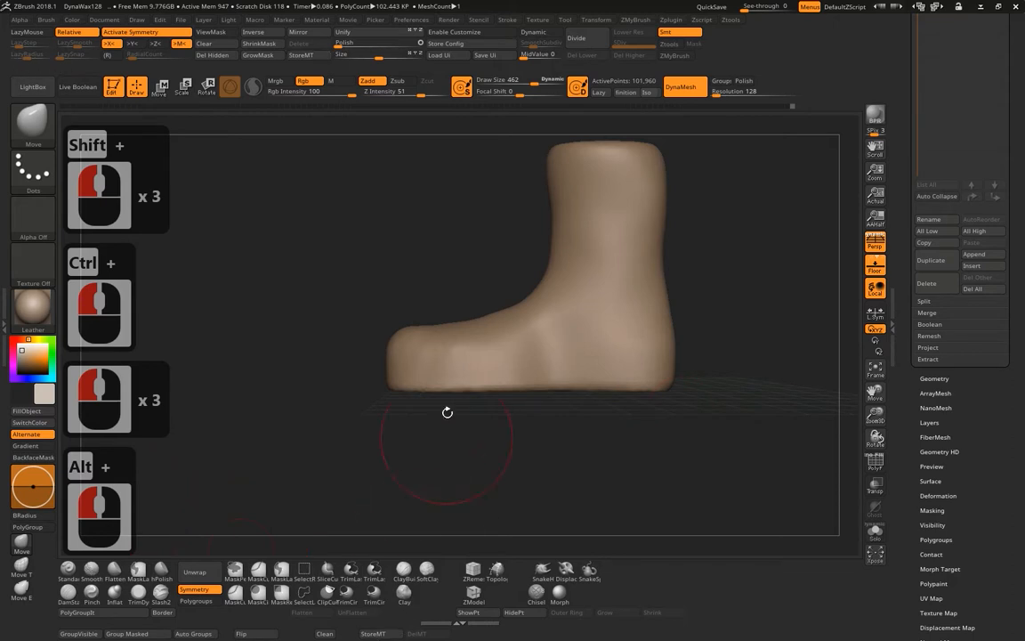
{"action": "left_click_drag", "start_coordinate": [589, 441], "coordinate": [584, 356], "text": "ctrl+shift"}
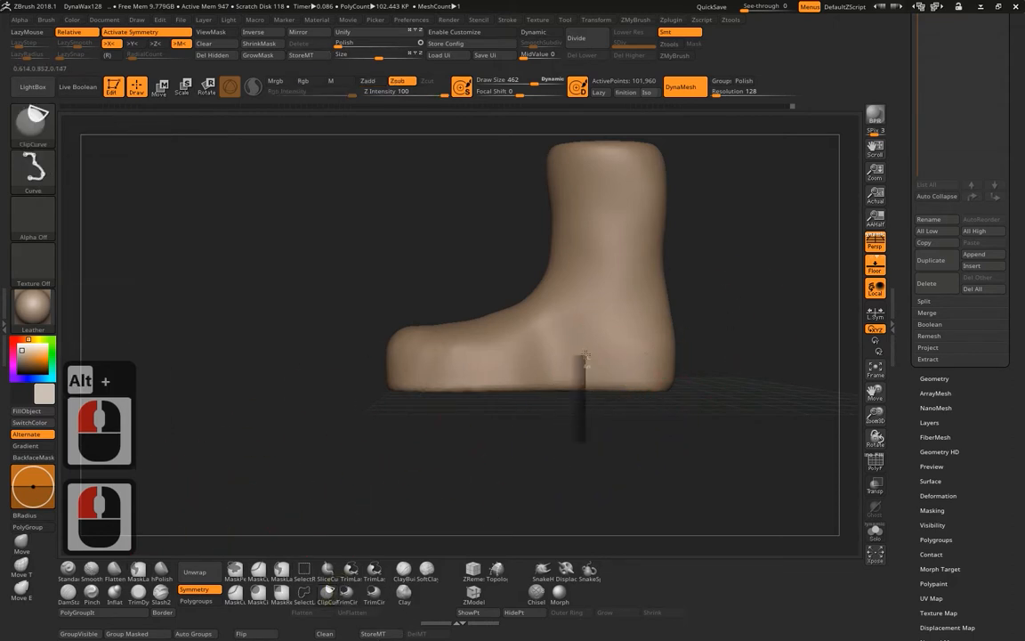
{"action": "key", "text": "ctrl+shift+space"}
{"action": "mouse_move", "coordinate": [586, 355]}
{"action": "left_mouse_down", "text": "ctrl+shift"}
{"action": "mouse_move", "coordinate": [617, 366]}
{"action": "mouse_move", "coordinate": [590, 371]}
{"action": "mouse_move", "coordinate": [605, 138]}
{"action": "mouse_move", "coordinate": [593, 141]}
{"action": "mouse_move", "coordinate": [575, 312]}
{"action": "mouse_move", "coordinate": [590, 372]}
{"action": "left_mouse_up", "text": "ctrl+shift"}
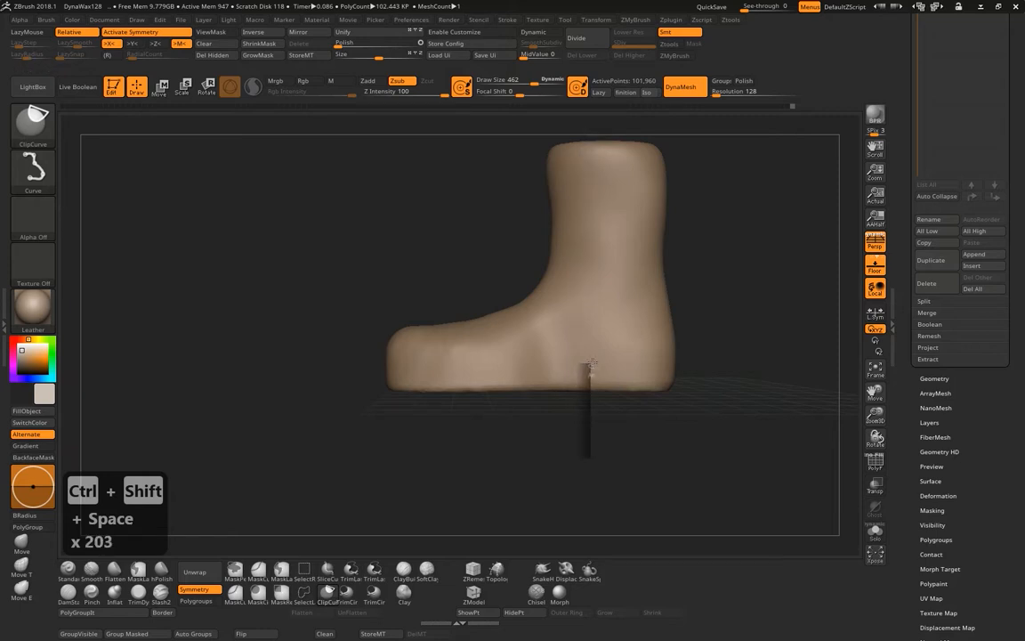
{"action": "key", "text": "shift"}
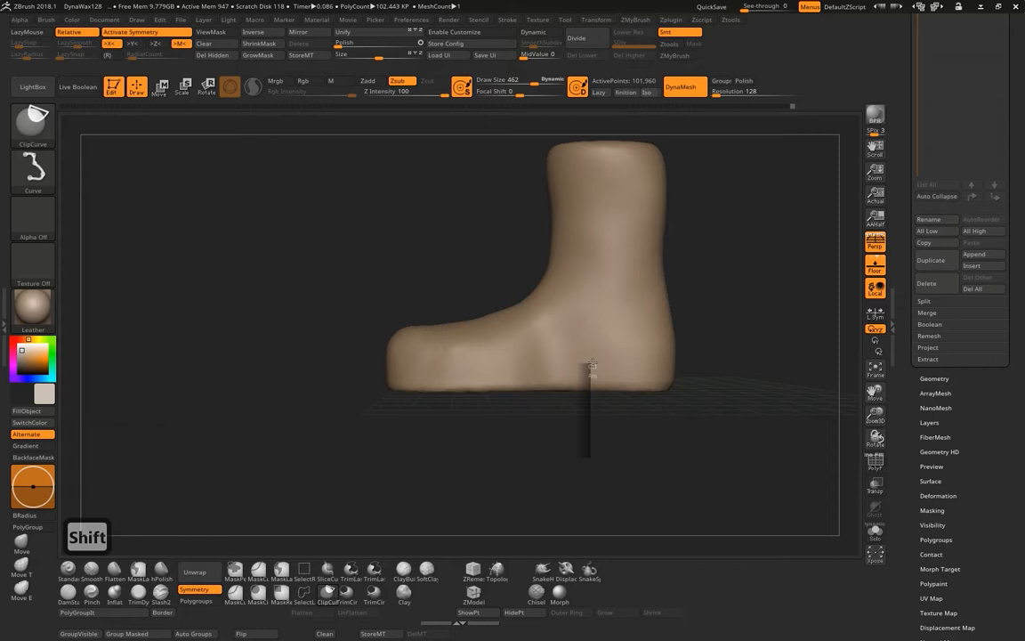
{"action": "left_click_drag", "start_coordinate": [593, 363], "coordinate": [592, 363], "text": "shift"}
{"action": "key", "text": "alt"}
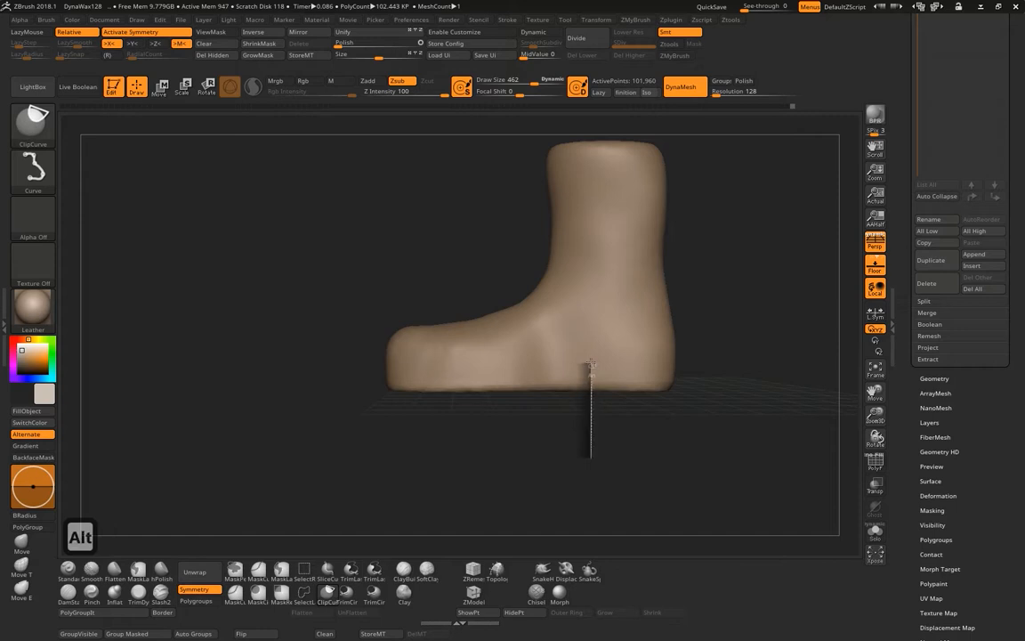
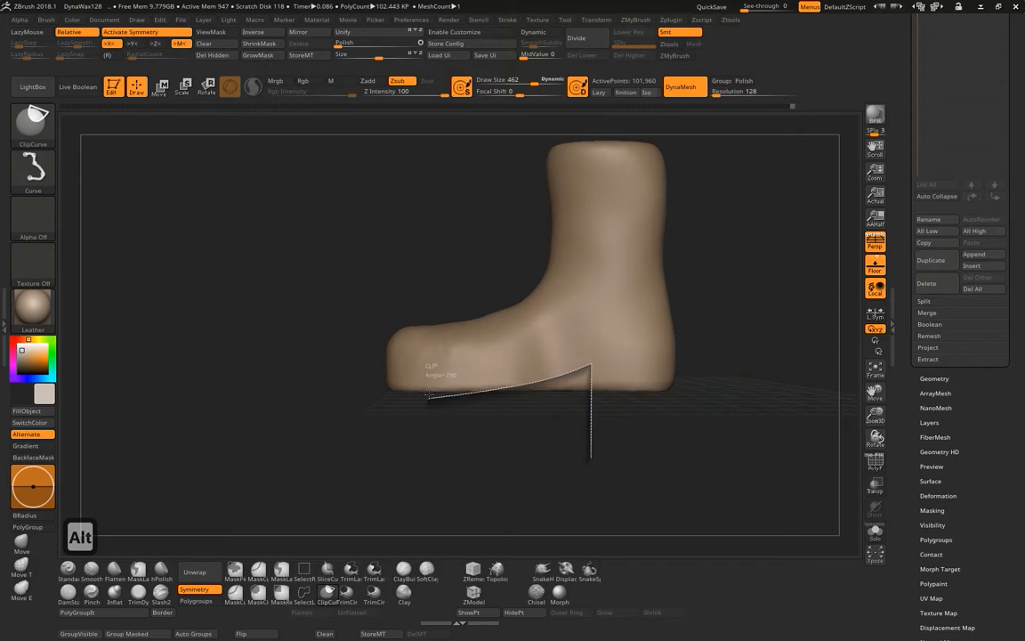
{"action": "left_click_drag", "start_coordinate": [431, 390], "coordinate": [419, 399], "text": "ctrl+shift"}
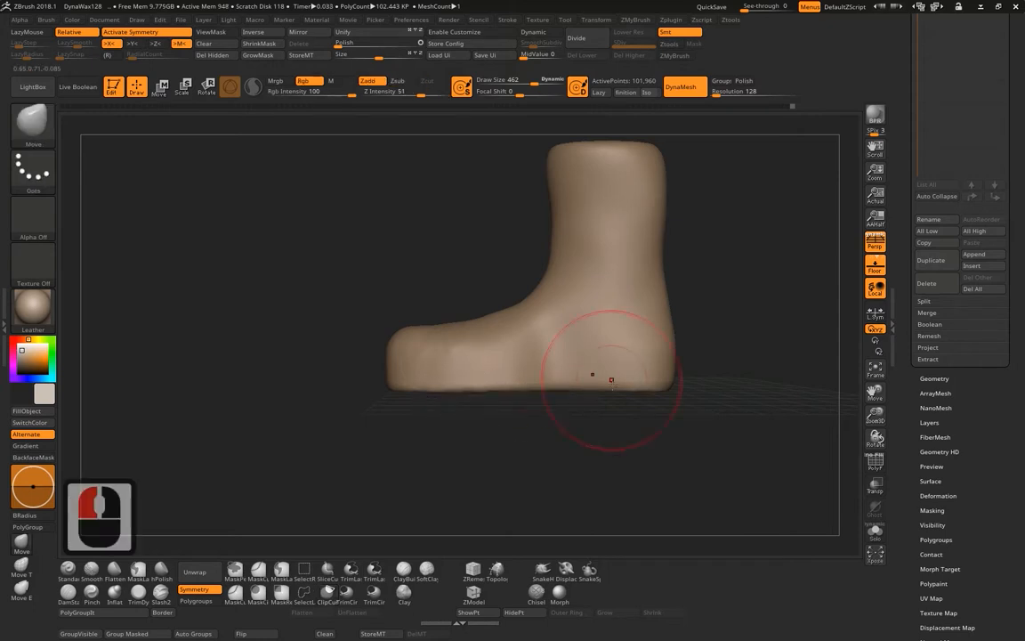
Clip the underside with ClipCurve using a vertical heel edge, an arched instep and an upturned toe, and undo the clip.
{"action": "mouse_move", "coordinate": [577, 393]}
{"action": "left_mouse_down", "text": "ctrl+shift"}
{"action": "mouse_move", "coordinate": [583, 126]}
{"action": "mouse_move", "coordinate": [586, 361]}
{"action": "mouse_move", "coordinate": [590, 228]}
{"action": "mouse_move", "coordinate": [590, 145]}
{"action": "mouse_move", "coordinate": [579, 137]}
{"action": "mouse_move", "coordinate": [597, 126]}
{"action": "mouse_move", "coordinate": [478, 157]}
{"action": "mouse_move", "coordinate": [588, 130]}
{"action": "mouse_move", "coordinate": [577, 140]}
{"action": "mouse_move", "coordinate": [575, 380]}
{"action": "mouse_move", "coordinate": [582, 365]}
{"action": "left_mouse_up", "text": "ctrl+shift"}
{"action": "key", "text": "alt"}
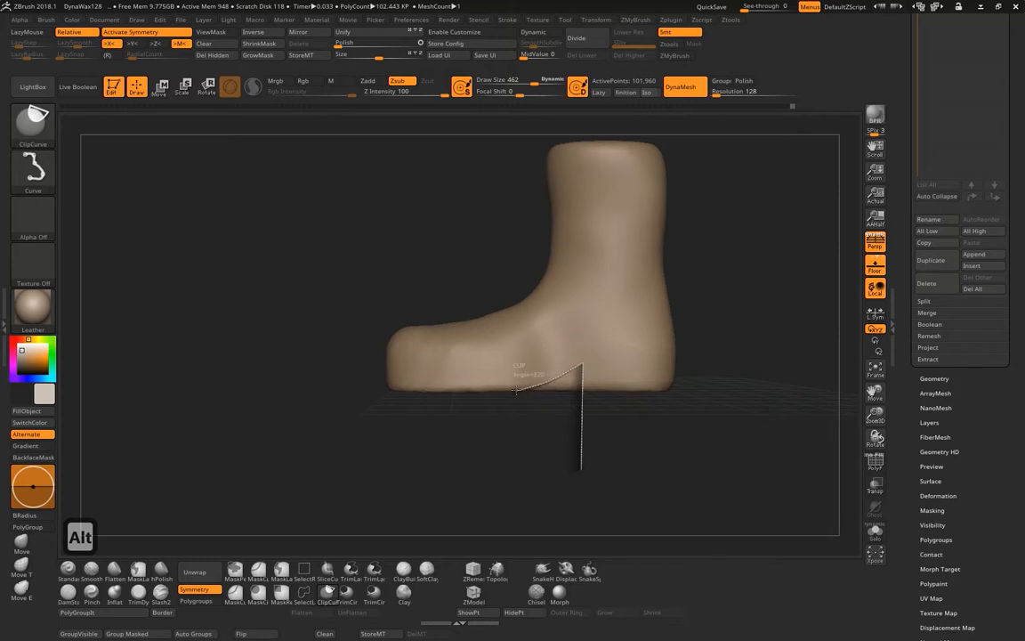
{"action": "left_click_drag", "start_coordinate": [483, 387], "coordinate": [450, 392], "text": "ctrl+shift"}
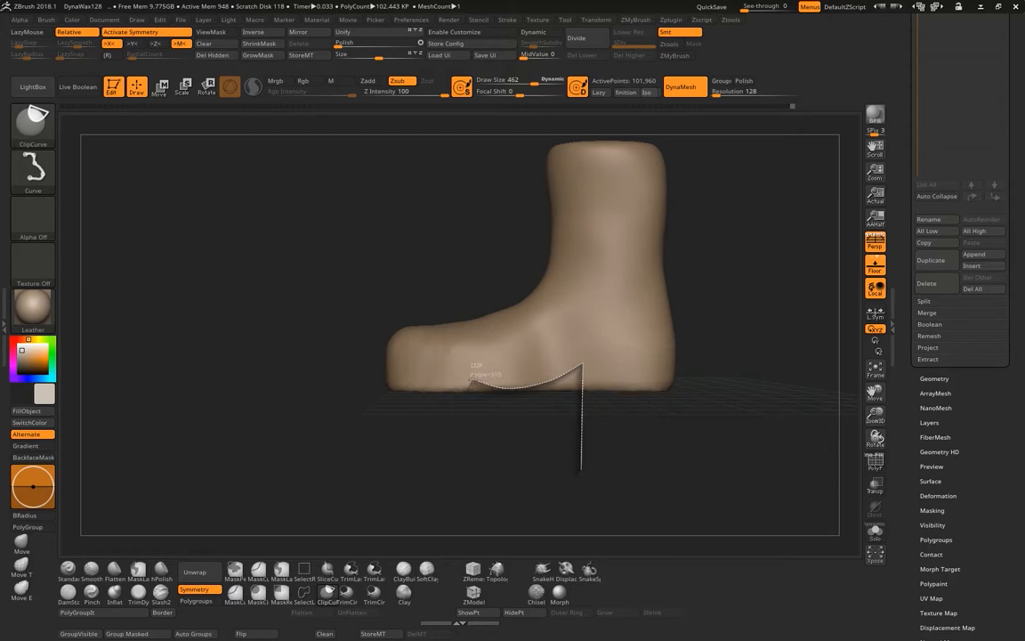
{"action": "left_click_drag", "start_coordinate": [454, 386], "coordinate": [401, 384], "text": "ctrl+shift"}
{"action": "key", "text": "alt"}
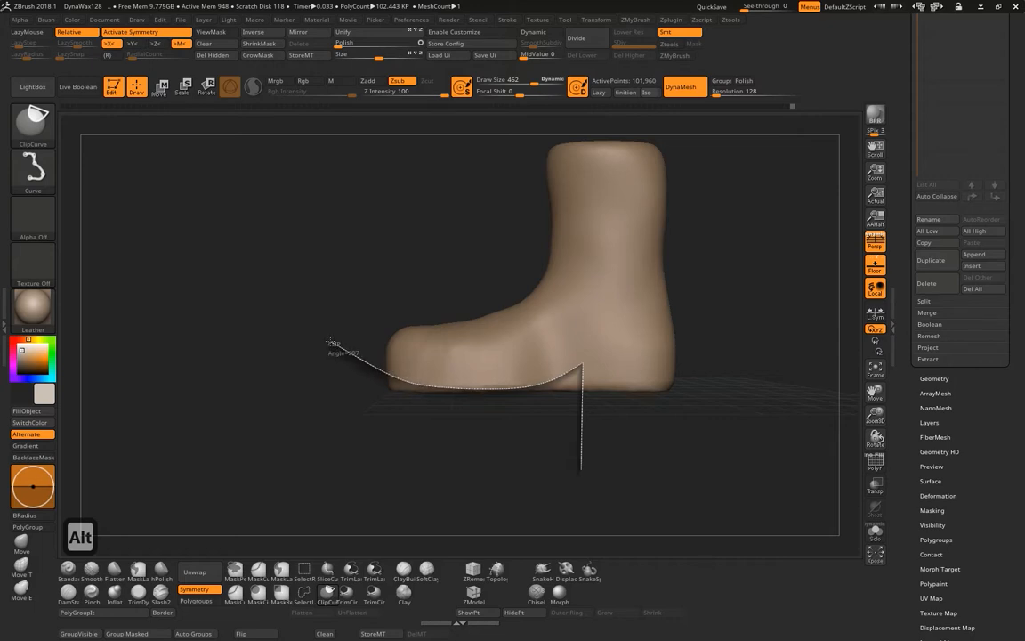
{"action": "left_click_drag", "start_coordinate": [329, 343], "coordinate": [326, 344], "text": "ctrl+shift"}
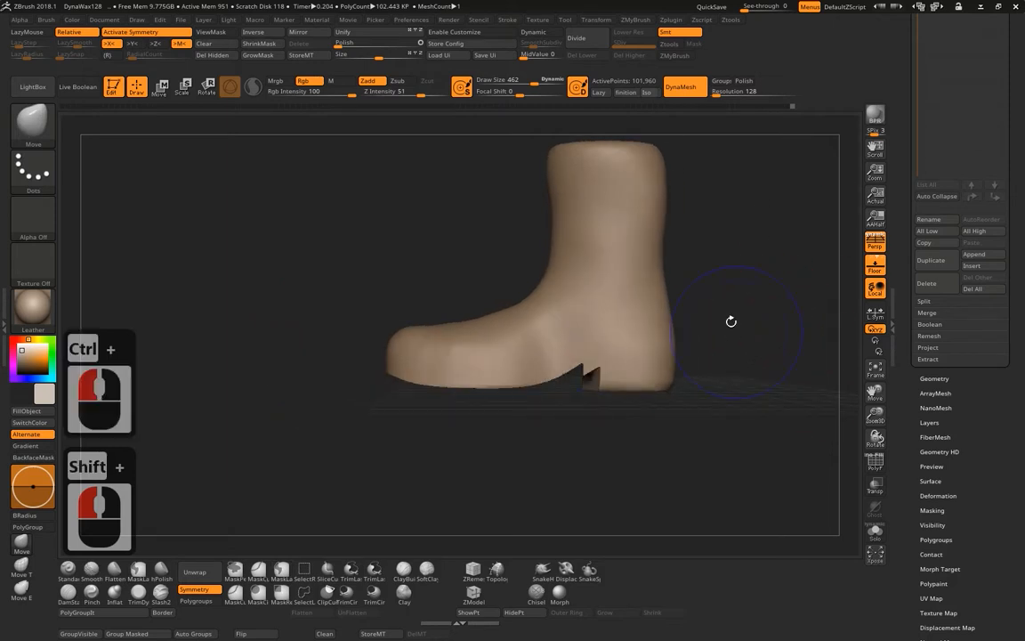
{"action": "left_click_drag", "start_coordinate": [742, 300], "coordinate": [663, 297], "text": "alt"}
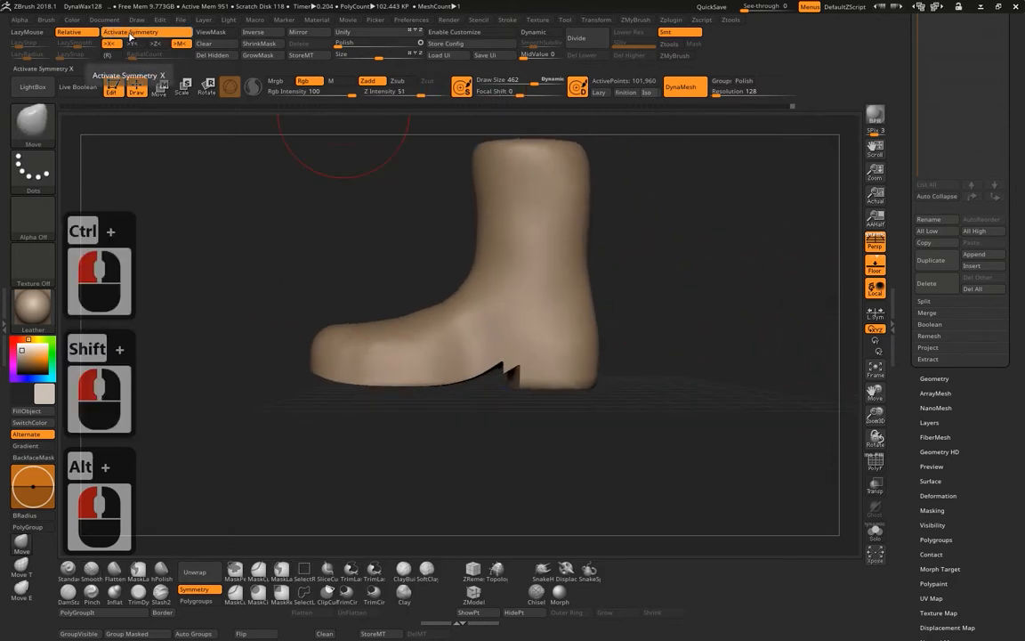
{"action": "key", "text": "ctrl+z"}
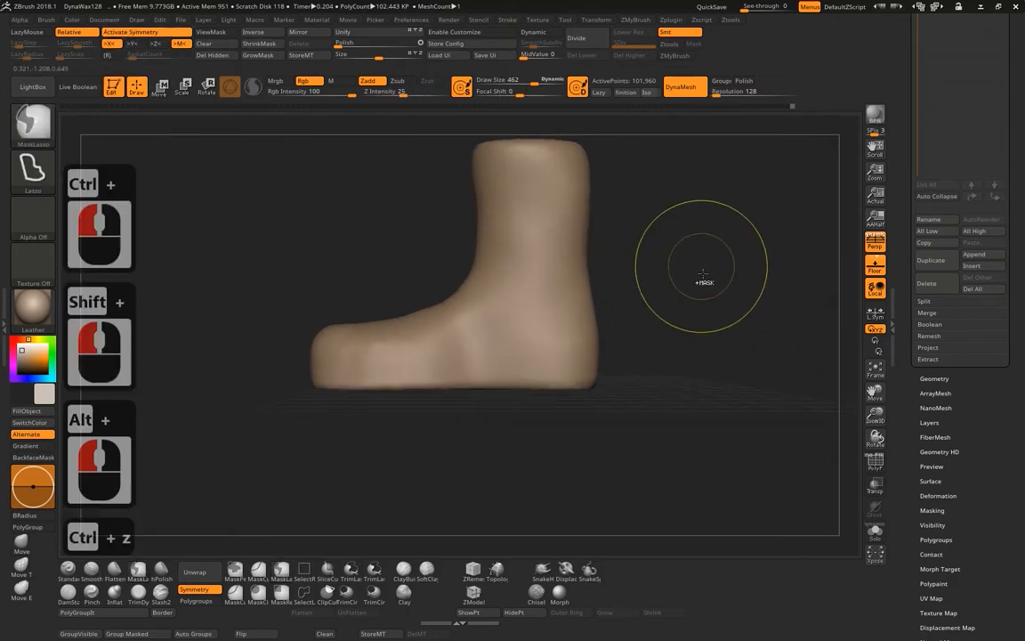
Clip the sole with ClipCurve from a vertical heel front through a curved instep to a slightly raised toe.
{"action": "left_click_drag", "start_coordinate": [511, 418], "coordinate": [501, 365], "text": "ctrl+shift"}
{"action": "key", "text": "alt"}
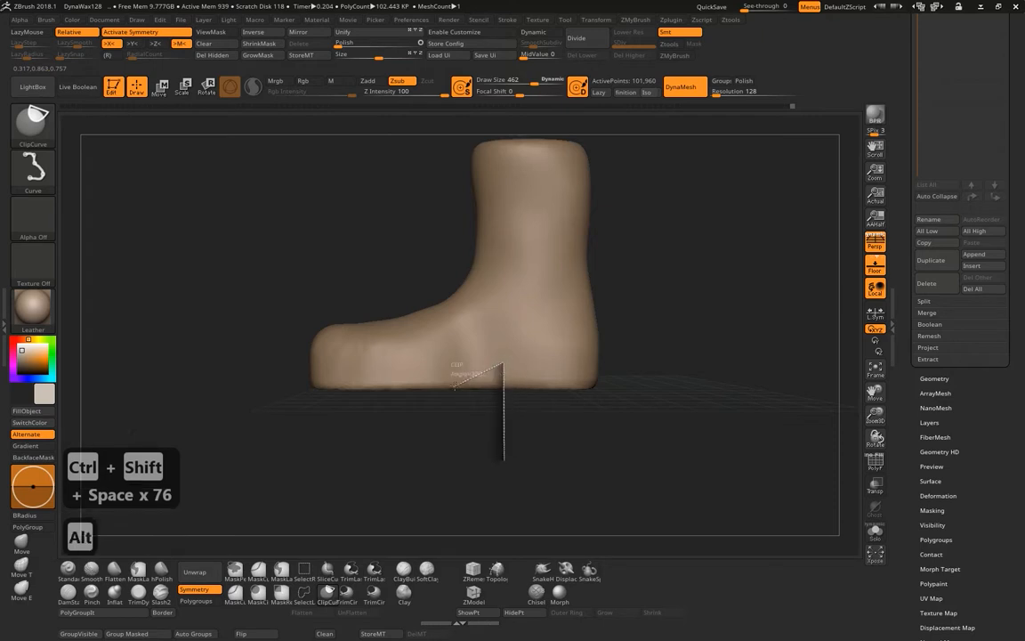
{"action": "left_click_drag", "start_coordinate": [436, 389], "coordinate": [408, 381], "text": "ctrl+shift"}
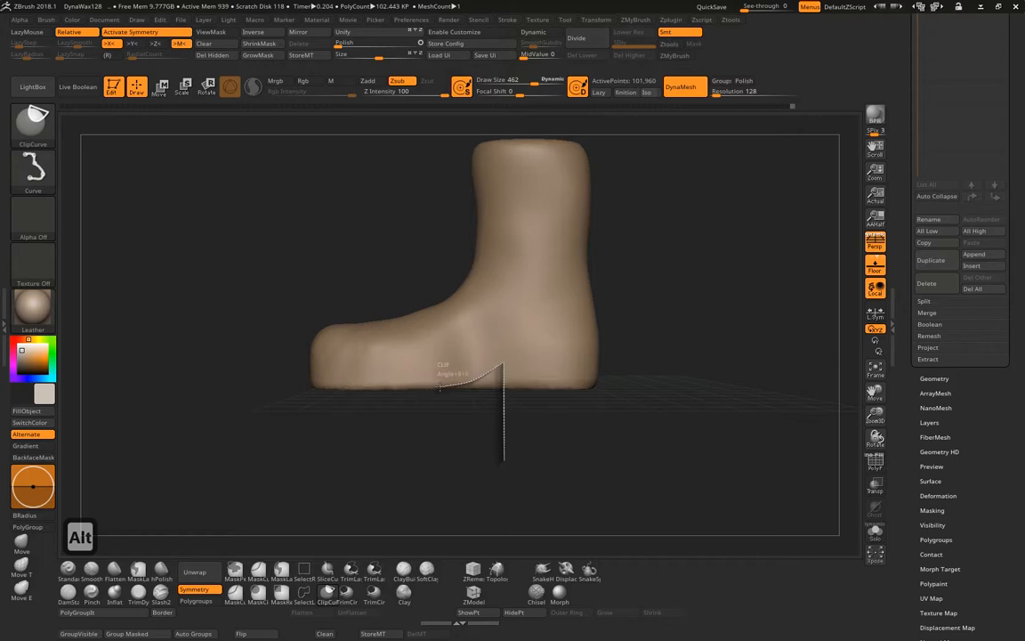
{"action": "mouse_move", "coordinate": [439, 388]}
{"action": "left_mouse_down", "text": "ctrl+shift"}
{"action": "mouse_move", "coordinate": [363, 382]}
{"action": "mouse_move", "coordinate": [279, 363]}
{"action": "mouse_move", "coordinate": [275, 352]}
{"action": "mouse_move", "coordinate": [285, 366]}
{"action": "left_mouse_up", "text": "ctrl+shift"}
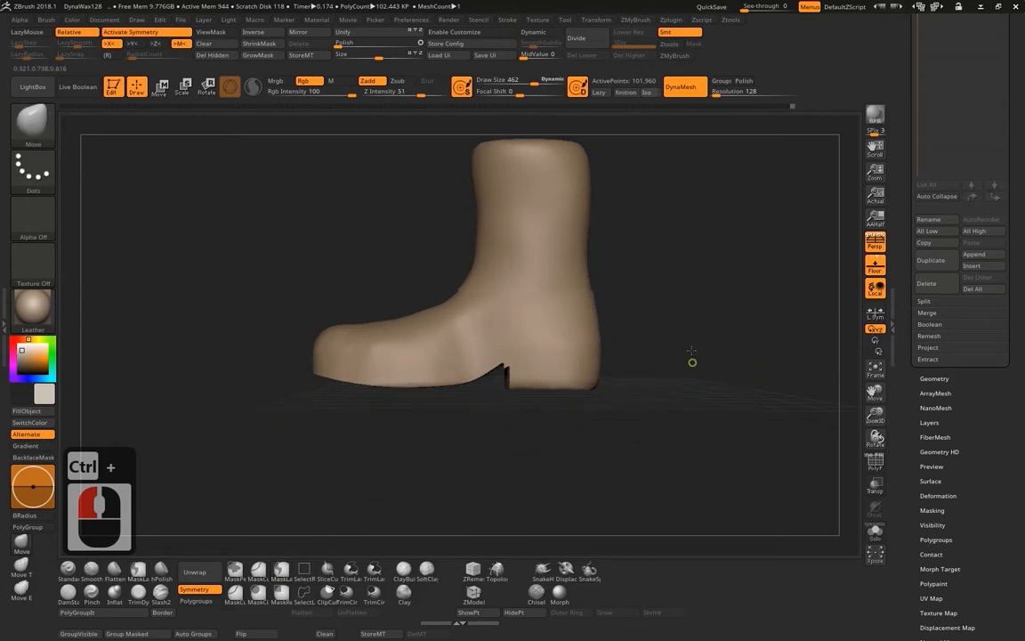
Undo the last sole clip and apply Mirror And Weld to the boot.
{"action": "mouse_move", "coordinate": [691, 360]}
{"action": "left_mouse_down"}
{"action": "mouse_move", "coordinate": [695, 237]}
{"action": "mouse_move", "coordinate": [716, 238]}
{"action": "mouse_move", "coordinate": [680, 305]}
{"action": "mouse_move", "coordinate": [735, 311]}
{"action": "mouse_move", "coordinate": [677, 280]}
{"action": "mouse_move", "coordinate": [638, 292]}
{"action": "left_mouse_up"}
{"action": "key", "text": "ctrl+z"}
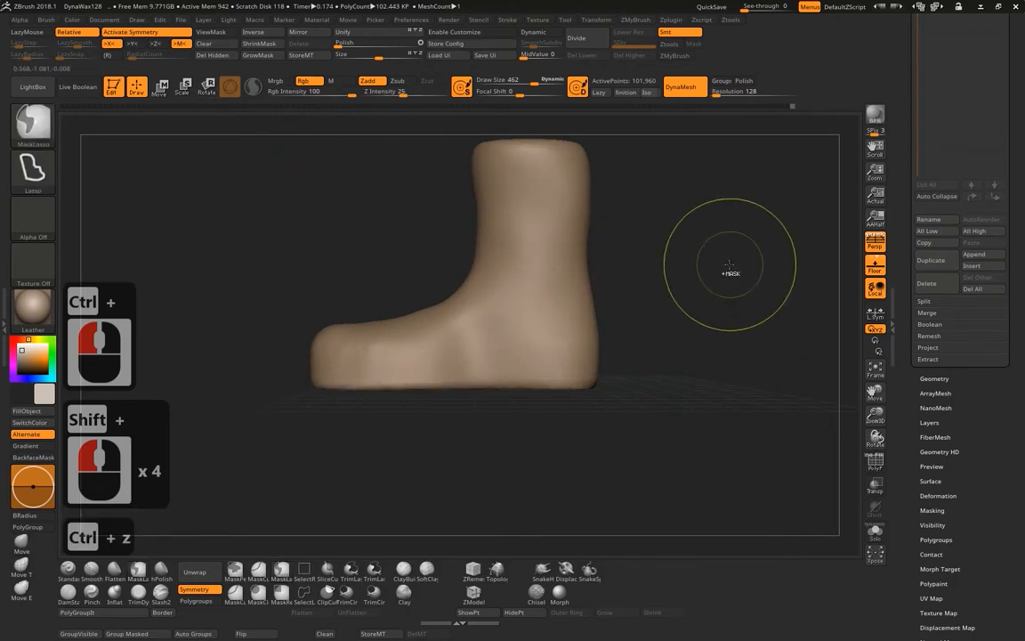
{"action": "left_click_drag", "start_coordinate": [700, 258], "coordinate": [785, 115], "text": "alt"}
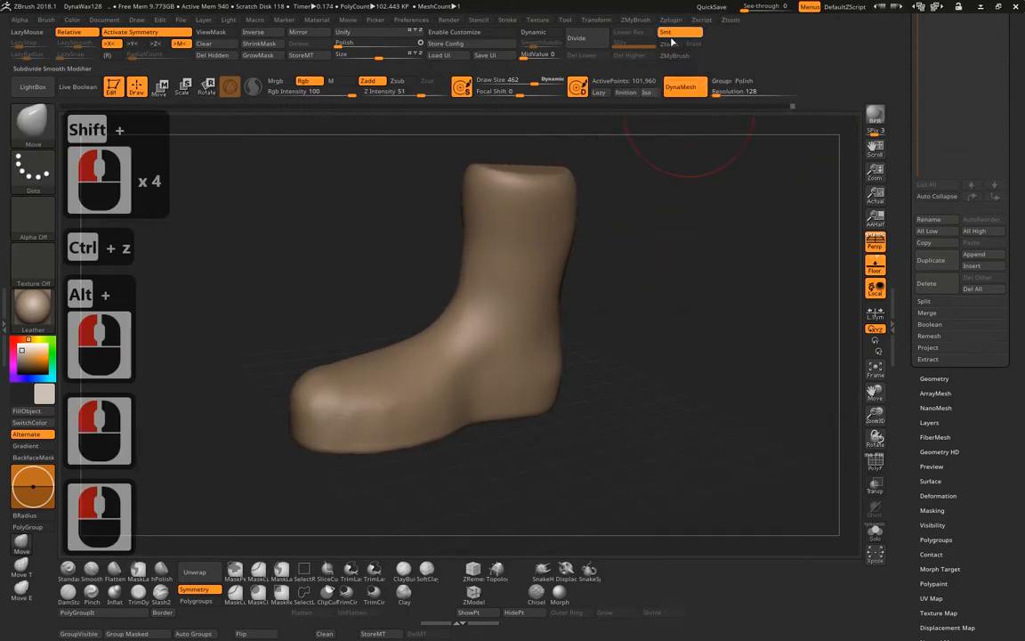
{"action": "left_click", "coordinate": [730, 19]}
{"action": "left_click", "coordinate": [667, 45]}
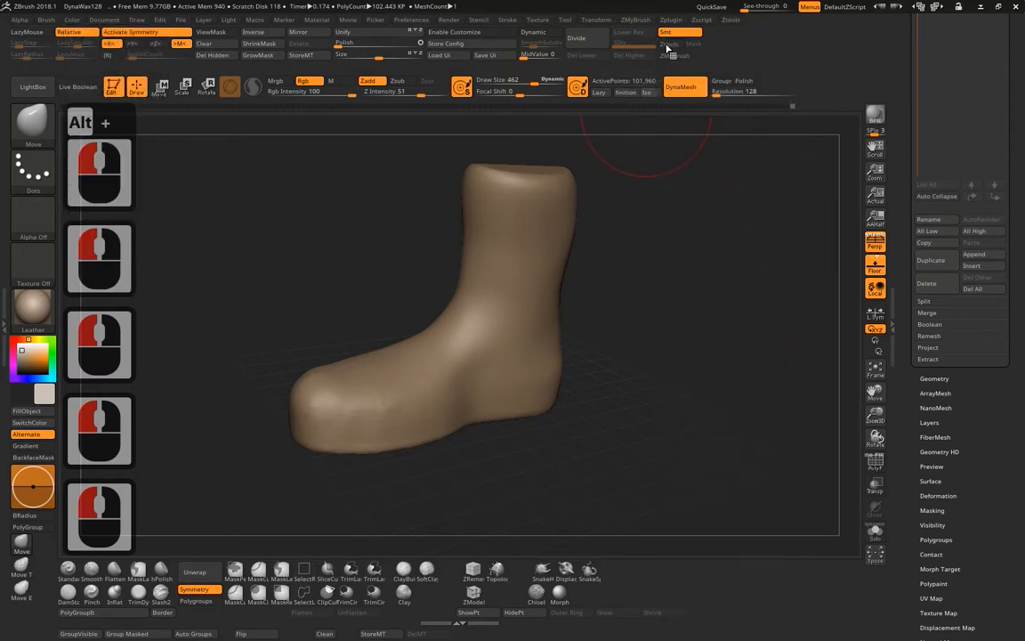
{"action": "left_click", "coordinate": [670, 46]}
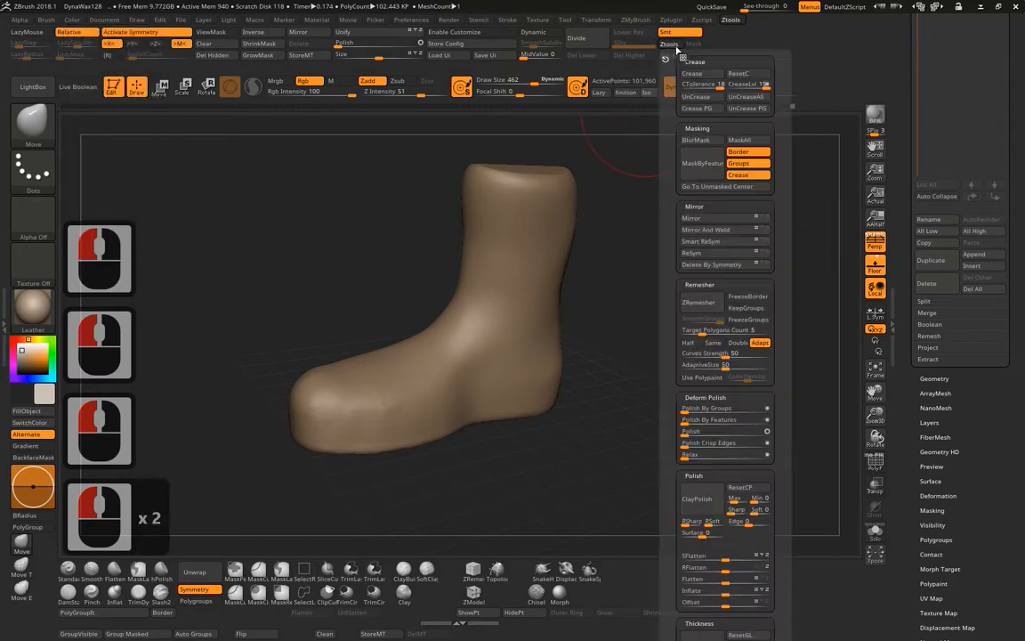
{"action": "left_click", "coordinate": [723, 230]}
Try to clip the underside in front of the heel with ClipCurve from the side view, undoing both attempts.
{"action": "left_click_drag", "start_coordinate": [715, 343], "coordinate": [782, 352], "text": "shift"}
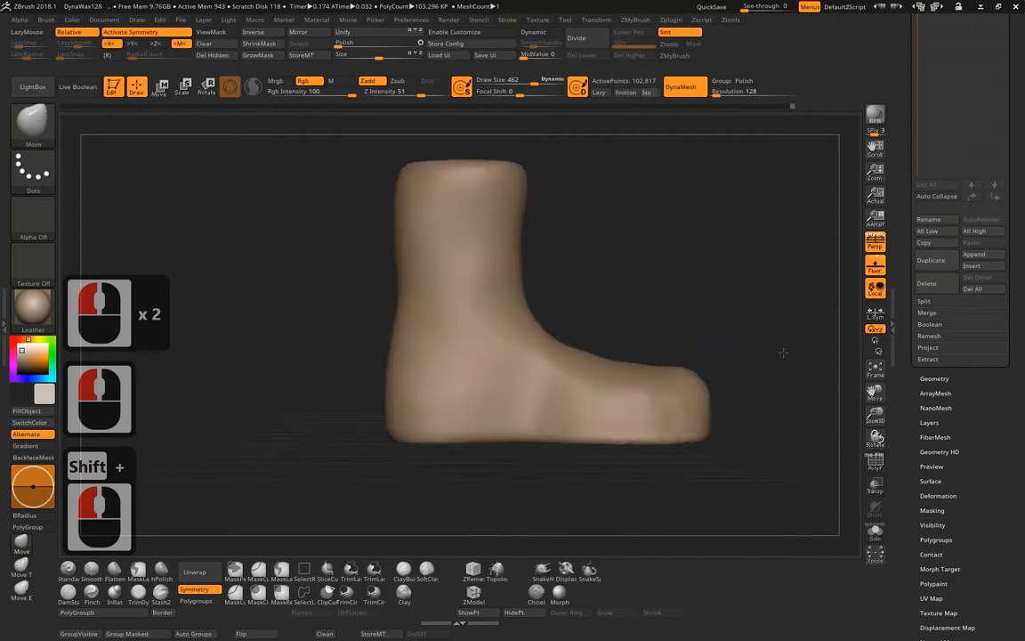
{"action": "left_click_drag", "start_coordinate": [663, 250], "coordinate": [552, 431], "text": "shift"}
{"action": "left_click_drag", "start_coordinate": [423, 410], "coordinate": [405, 391], "text": "shift"}
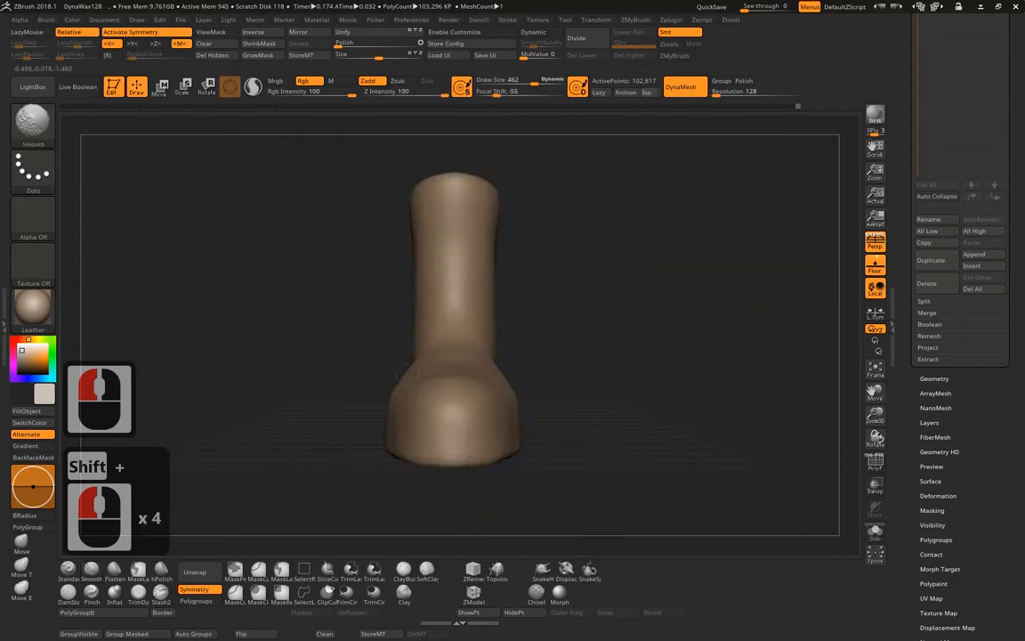
{"action": "mouse_move", "coordinate": [694, 374]}
{"action": "left_mouse_down", "text": "shift"}
{"action": "mouse_move", "coordinate": [630, 364]}
{"action": "mouse_move", "coordinate": [561, 382]}
{"action": "left_mouse_up", "text": "shift"}
{"action": "left_click_drag", "start_coordinate": [471, 303], "coordinate": [262, 192], "text": "alt"}
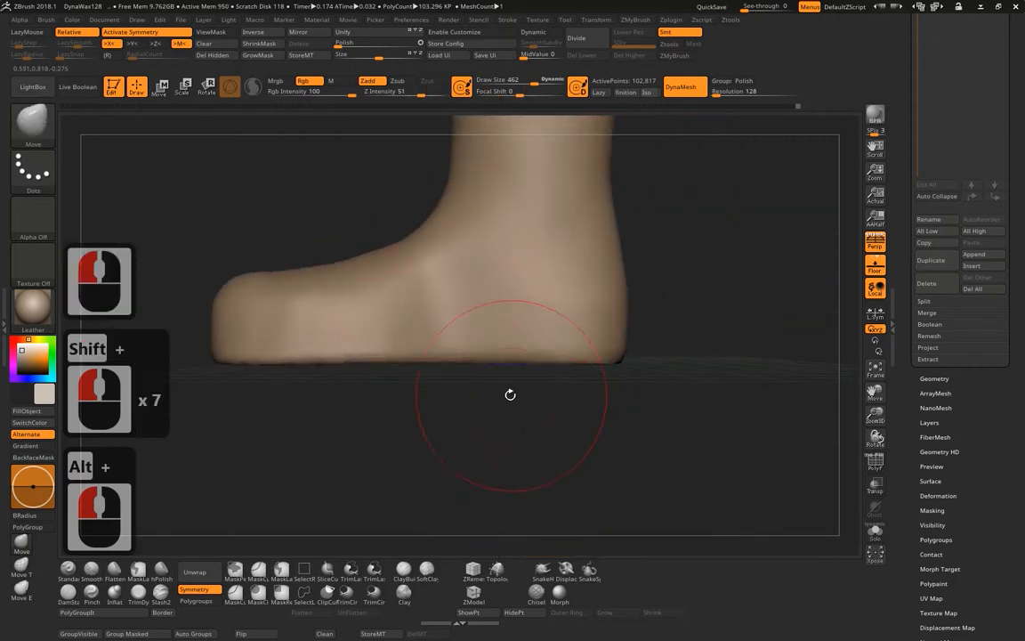
{"action": "mouse_move", "coordinate": [483, 398]}
{"action": "left_mouse_down", "text": "ctrl+shift"}
{"action": "mouse_move", "coordinate": [485, 215]}
{"action": "mouse_move", "coordinate": [496, 317]}
{"action": "mouse_move", "coordinate": [447, 345]}
{"action": "mouse_move", "coordinate": [356, 348]}
{"action": "mouse_move", "coordinate": [390, 356]}
{"action": "left_mouse_up", "text": "ctrl+shift"}
{"action": "key", "text": "alt"}
{"action": "key", "text": "ctrl+z"}
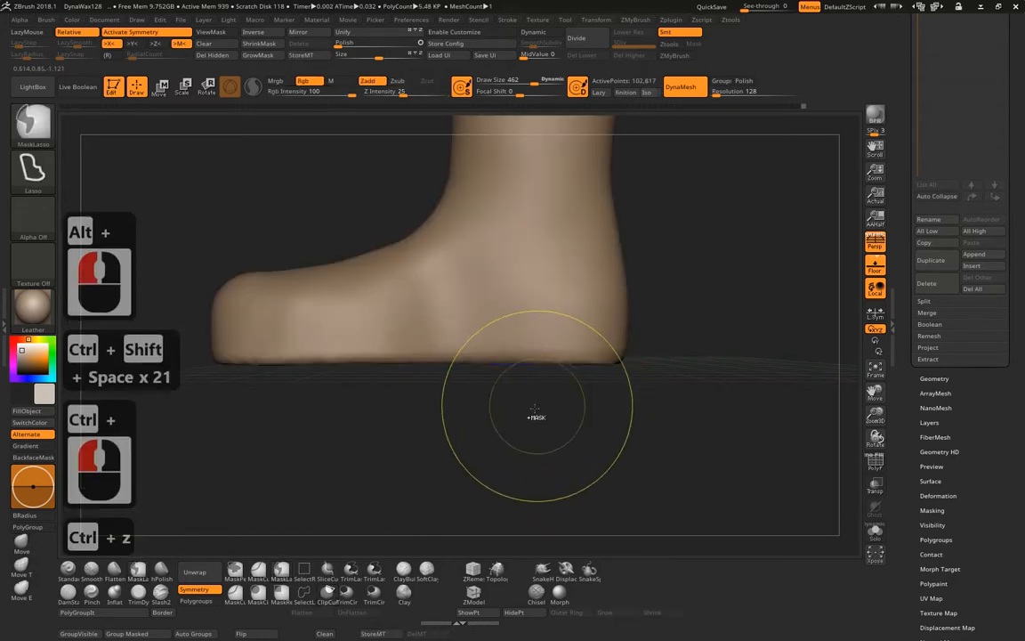
{"action": "left_click_drag", "start_coordinate": [492, 414], "coordinate": [543, 357], "text": "ctrl+shift"}
{"action": "key", "text": "ctrl+z"}
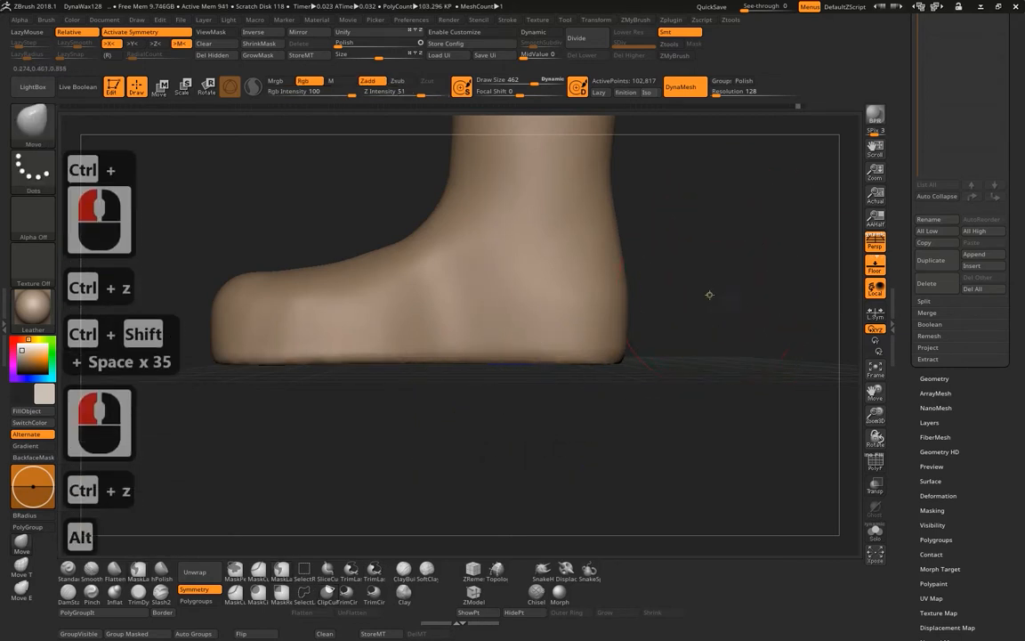
Turn off perspective and clip the boot's underside and top opening flat with straight horizontal ClipCurve lines.
{"action": "left_click_drag", "start_coordinate": [709, 292], "coordinate": [648, 236], "text": "alt"}
{"action": "left_click_drag", "start_coordinate": [569, 207], "coordinate": [691, 241], "text": "alt"}
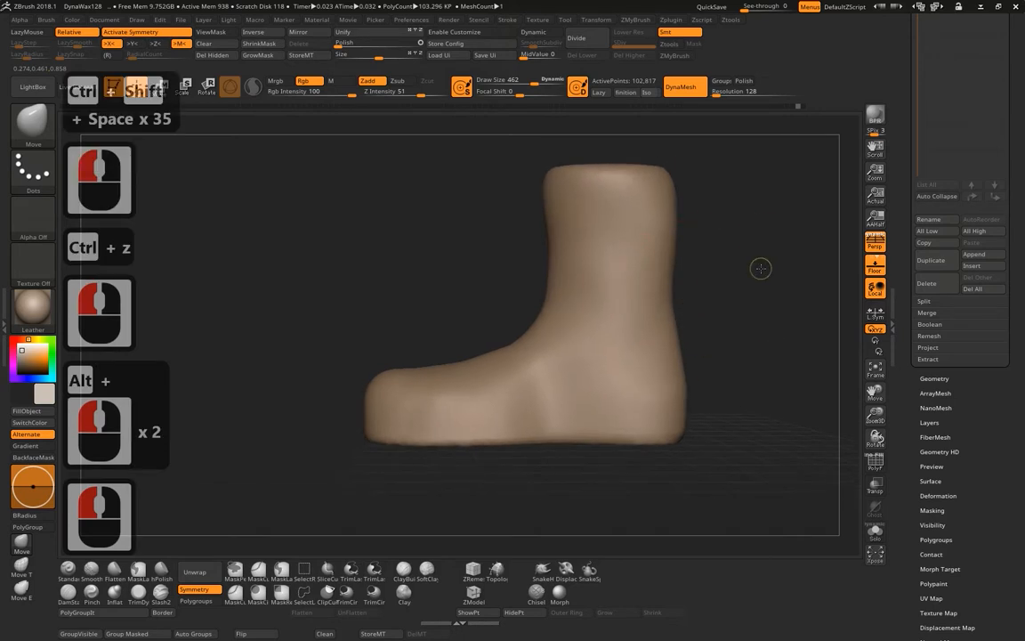
{"action": "mouse_move", "coordinate": [760, 267]}
{"action": "left_mouse_down", "text": "shift"}
{"action": "mouse_move", "coordinate": [783, 267]}
{"action": "mouse_move", "coordinate": [700, 259]}
{"action": "mouse_move", "coordinate": [718, 283]}
{"action": "left_mouse_up", "text": "shift"}
{"action": "left_click", "coordinate": [875, 242]}
{"action": "left_click_drag", "start_coordinate": [719, 456], "coordinate": [218, 462], "text": "ctrl+shift"}
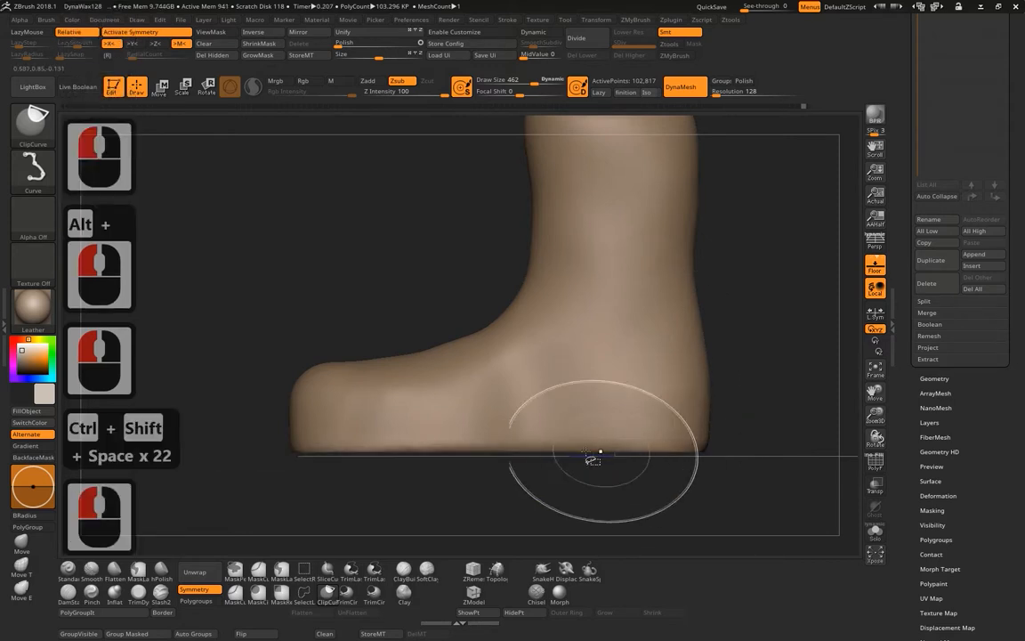
{"action": "left_click", "coordinate": [556, 485], "text": "ctrl+shift"}
{"action": "mouse_move", "coordinate": [759, 325]}
{"action": "left_mouse_down", "text": "alt"}
{"action": "mouse_move", "coordinate": [755, 313]}
{"action": "mouse_move", "coordinate": [743, 333]}
{"action": "mouse_move", "coordinate": [703, 342]}
{"action": "left_mouse_up", "text": "alt"}
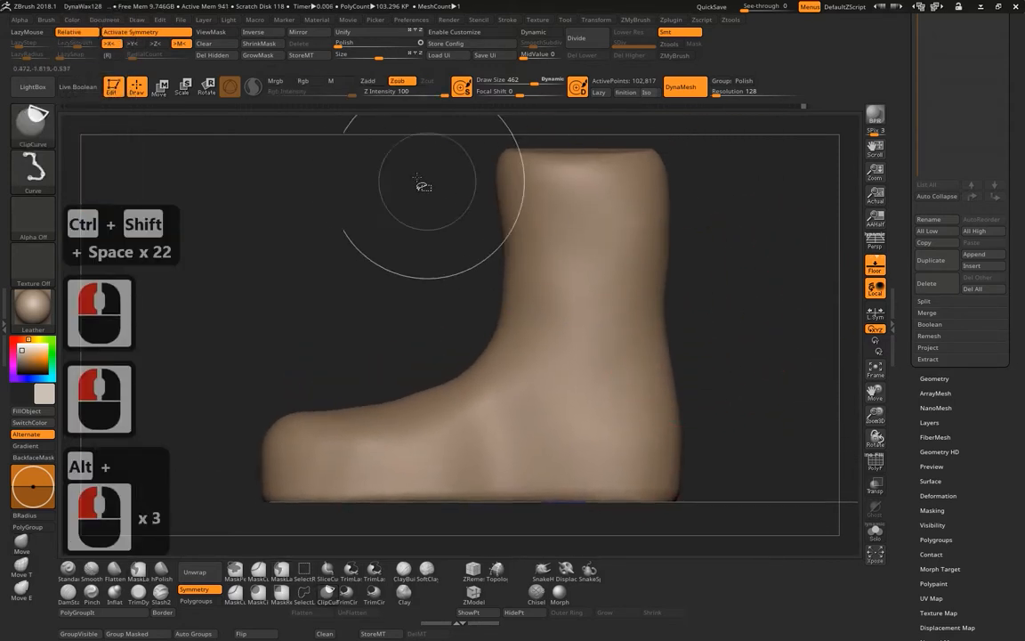
{"action": "left_click_drag", "start_coordinate": [414, 153], "coordinate": [734, 153], "text": "ctrl+shift"}
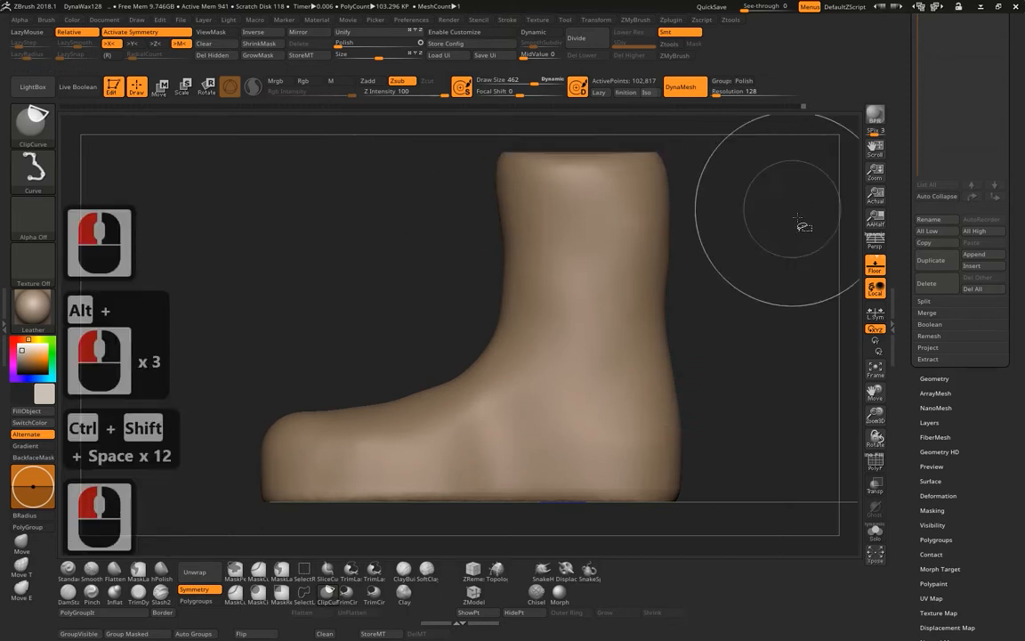
Try to clip the underside with ClipCurve along a vertical heel front and a curved instep, and undo the clip.
{"action": "left_click_drag", "start_coordinate": [748, 296], "coordinate": [776, 247], "text": "alt"}
{"action": "mouse_move", "coordinate": [542, 461]}
{"action": "left_mouse_down", "text": "ctrl+shift"}
{"action": "mouse_move", "coordinate": [565, 149]}
{"action": "mouse_move", "coordinate": [544, 114]}
{"action": "mouse_move", "coordinate": [557, 110]}
{"action": "mouse_move", "coordinate": [556, 371]}
{"action": "mouse_move", "coordinate": [537, 402]}
{"action": "left_mouse_up", "text": "ctrl+shift"}
{"action": "key", "text": "alt"}
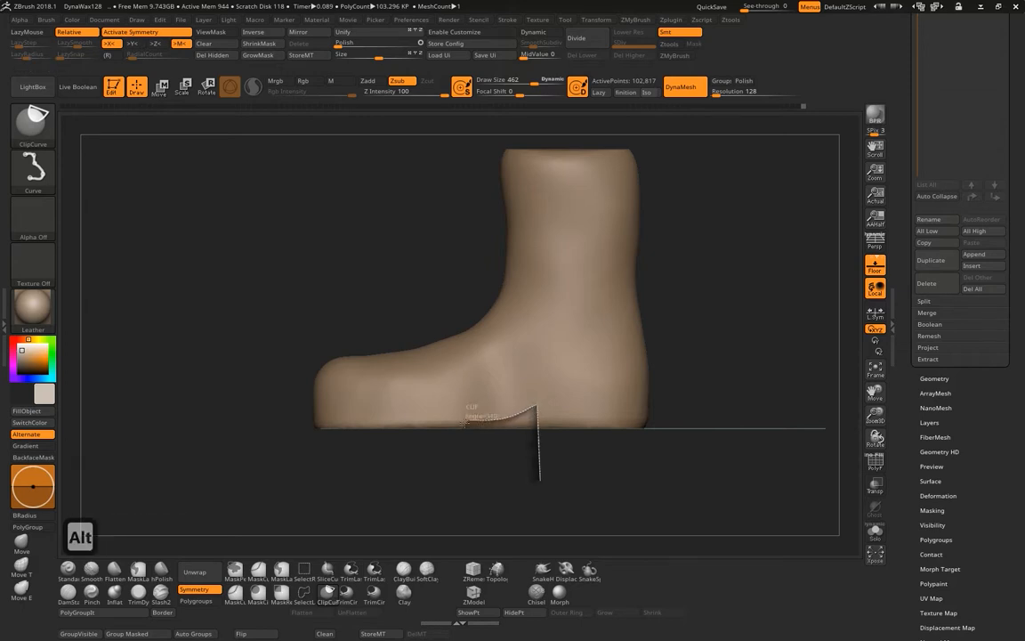
{"action": "mouse_move", "coordinate": [439, 427]}
{"action": "left_mouse_down", "text": "ctrl+shift"}
{"action": "mouse_move", "coordinate": [479, 423]}
{"action": "mouse_move", "coordinate": [401, 427]}
{"action": "mouse_move", "coordinate": [443, 427]}
{"action": "left_mouse_up", "text": "ctrl+shift"}
{"action": "key", "text": "ctrl+z"}
Clip the underside with ClipCurve from a vertical heel front through an arched instep to a raised toe.
{"action": "mouse_move", "coordinate": [544, 446]}
{"action": "left_mouse_down", "text": "ctrl+shift"}
{"action": "mouse_move", "coordinate": [532, 130]}
{"action": "mouse_move", "coordinate": [549, 270]}
{"action": "mouse_move", "coordinate": [547, 400]}
{"action": "mouse_move", "coordinate": [485, 426]}
{"action": "mouse_move", "coordinate": [345, 429]}
{"action": "mouse_move", "coordinate": [382, 428]}
{"action": "mouse_move", "coordinate": [294, 411]}
{"action": "mouse_move", "coordinate": [256, 374]}
{"action": "mouse_move", "coordinate": [275, 406]}
{"action": "left_mouse_up", "text": "ctrl+shift"}
{"action": "key", "text": "ctrl+shift+space"}
{"action": "key", "text": "alt"}
Nudge the sole under the ball of the foot with the Move brush and clip the underside along a straight horizontal line.
{"action": "mouse_move", "coordinate": [777, 366]}
{"action": "left_mouse_down", "text": "alt"}
{"action": "mouse_move", "coordinate": [721, 290]}
{"action": "mouse_move", "coordinate": [739, 295]}
{"action": "left_mouse_up", "text": "alt"}
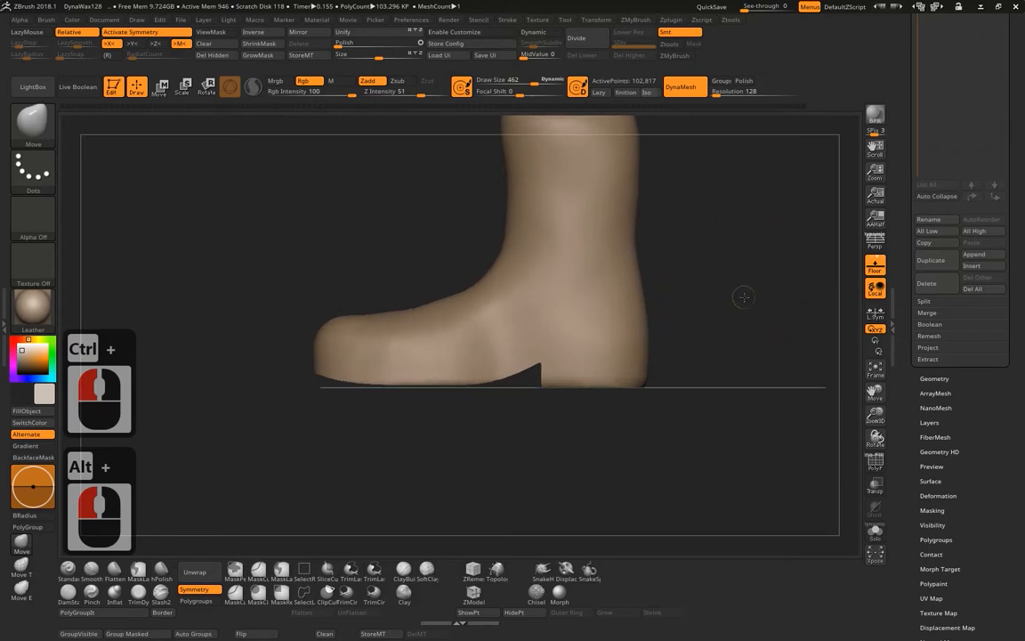
{"action": "left_click", "coordinate": [435, 380]}
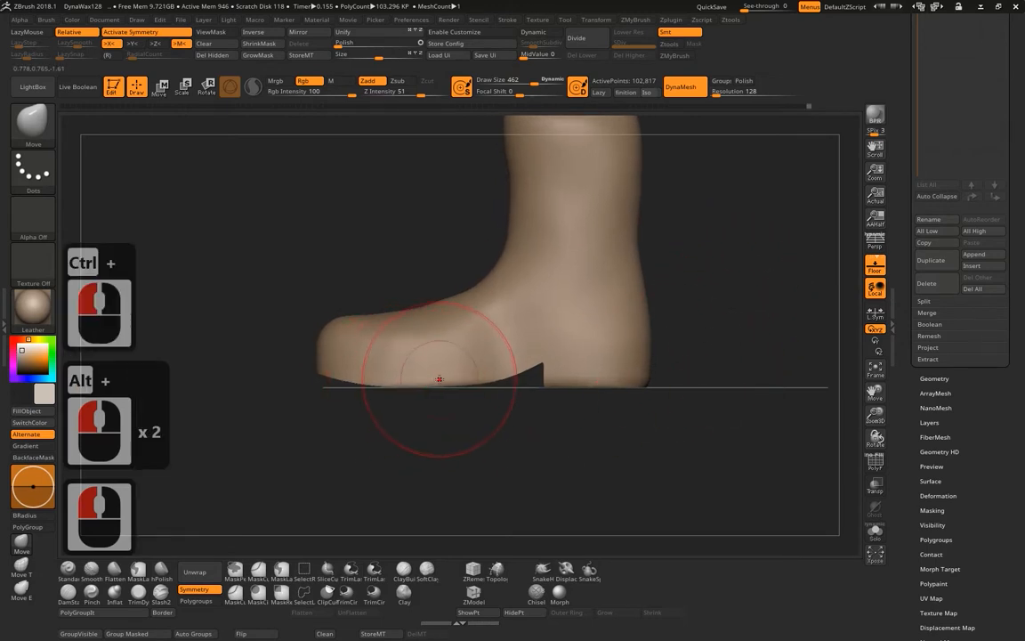
{"action": "left_click", "coordinate": [450, 378]}
{"action": "left_click", "coordinate": [469, 377]}
{"action": "left_click_drag", "start_coordinate": [731, 389], "coordinate": [163, 389], "text": "ctrl+shift"}
Reshape the toe cap, the top of the foot, the ankle bend and the front of the shaft with the Move brush.
{"action": "left_click_drag", "start_coordinate": [323, 328], "coordinate": [326, 321]}
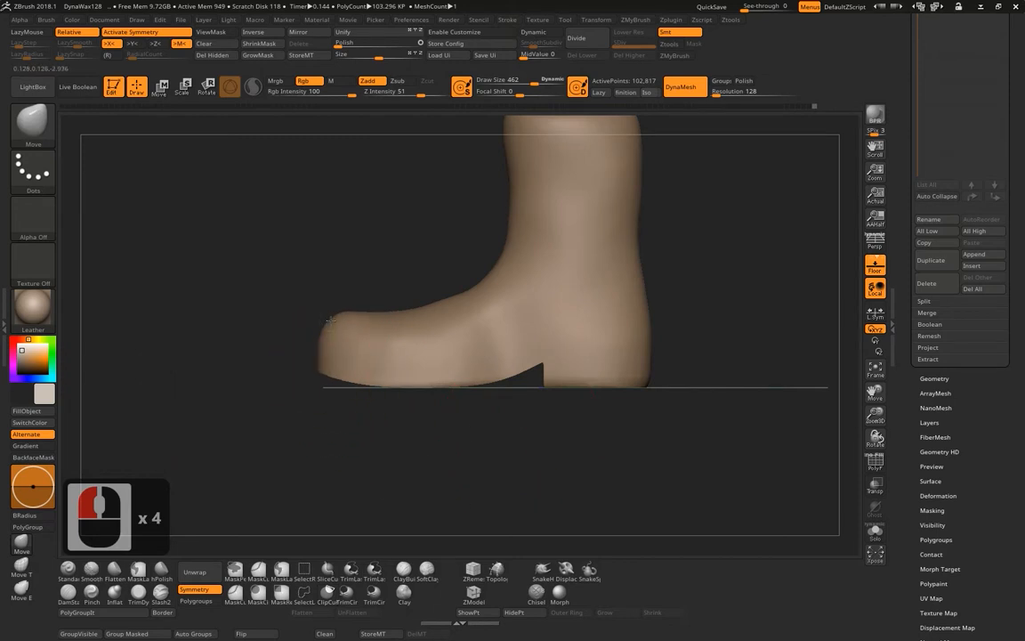
{"action": "mouse_move", "coordinate": [323, 367]}
{"action": "left_mouse_down"}
{"action": "mouse_move", "coordinate": [324, 342]}
{"action": "mouse_move", "coordinate": [326, 376]}
{"action": "mouse_move", "coordinate": [315, 372]}
{"action": "left_mouse_up"}
{"action": "left_click_drag", "start_coordinate": [378, 305], "coordinate": [384, 315]}
{"action": "left_click_drag", "start_coordinate": [394, 311], "coordinate": [398, 321]}
{"action": "left_click_drag", "start_coordinate": [405, 315], "coordinate": [410, 324]}
{"action": "left_click_drag", "start_coordinate": [436, 306], "coordinate": [481, 301]}
{"action": "left_click_drag", "start_coordinate": [396, 318], "coordinate": [365, 320]}
{"action": "left_click_drag", "start_coordinate": [443, 310], "coordinate": [445, 314]}
{"action": "left_click_drag", "start_coordinate": [487, 280], "coordinate": [492, 290]}
{"action": "left_click_drag", "start_coordinate": [496, 159], "coordinate": [502, 156]}
Select the DamStandard brush and test a diagonal stroke from the ankle towards the heel, undoing the stroke.
{"action": "left_click_drag", "start_coordinate": [714, 209], "coordinate": [798, 259]}
{"action": "mouse_move", "coordinate": [633, 228]}
{"action": "left_mouse_down", "text": "alt"}
{"action": "mouse_move", "coordinate": [676, 220]}
{"action": "mouse_move", "coordinate": [659, 312]}
{"action": "mouse_move", "coordinate": [550, 274]}
{"action": "mouse_move", "coordinate": [498, 345]}
{"action": "left_mouse_up", "text": "alt"}
{"action": "mouse_move", "coordinate": [625, 293]}
{"action": "left_mouse_down", "text": "shift"}
{"action": "mouse_move", "coordinate": [670, 321]}
{"action": "mouse_move", "coordinate": [698, 212]}
{"action": "mouse_move", "coordinate": [661, 292]}
{"action": "left_mouse_up", "text": "shift"}
{"action": "left_click_drag", "start_coordinate": [799, 255], "coordinate": [742, 307], "text": "shift"}
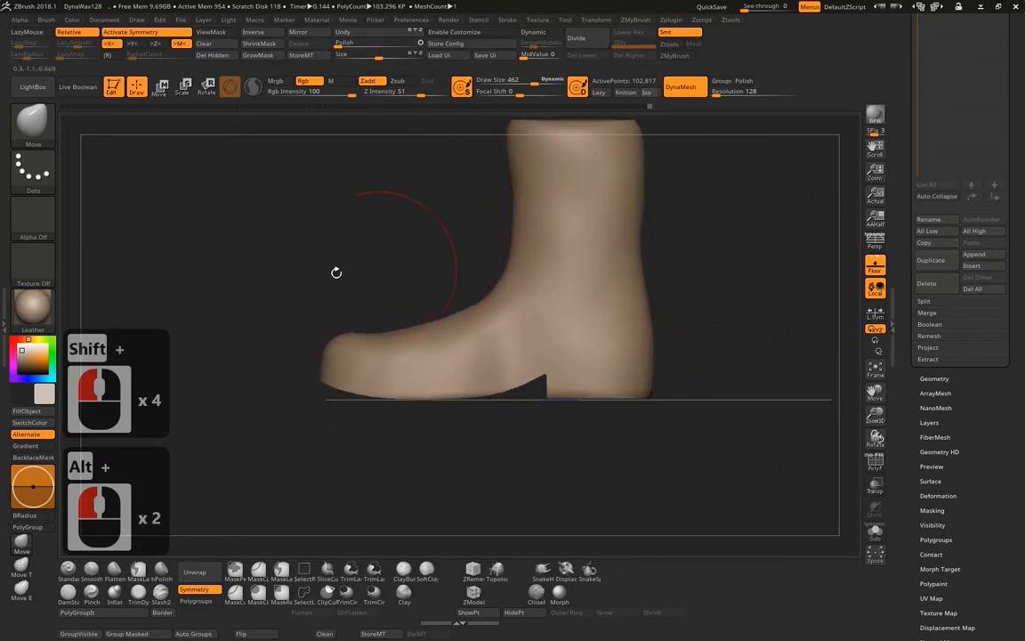
{"action": "left_click", "coordinate": [68, 591]}
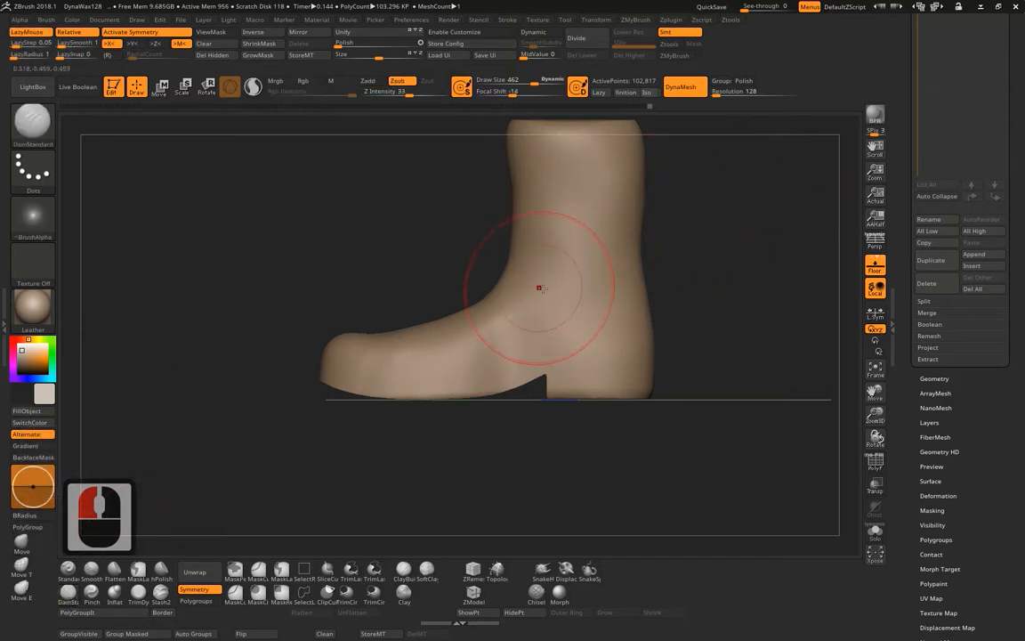
{"action": "mouse_move", "coordinate": [540, 290]}
{"action": "left_mouse_down"}
{"action": "mouse_move", "coordinate": [630, 228]}
{"action": "mouse_move", "coordinate": [616, 185]}
{"action": "mouse_move", "coordinate": [602, 353]}
{"action": "left_mouse_up"}
{"action": "key", "text": "ctrl+z"}
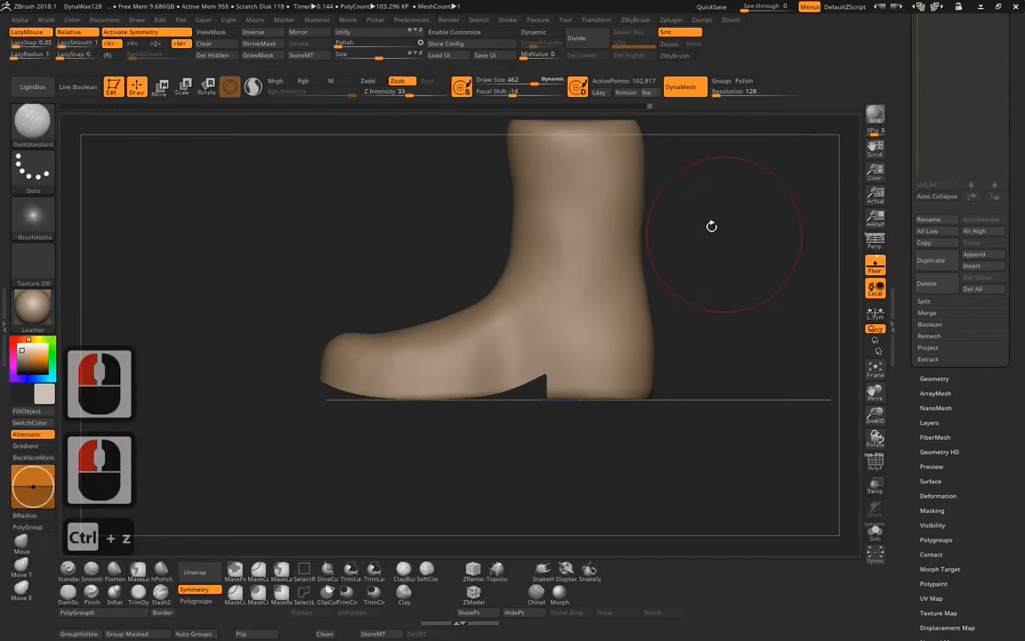
Set the draw size to 65 and try a DamStandard groove along the upper edge of the sole, undoing the stroke.
{"action": "mouse_move", "coordinate": [694, 203]}
{"action": "left_mouse_down", "text": "alt"}
{"action": "mouse_move", "coordinate": [685, 361]}
{"action": "mouse_move", "coordinate": [693, 309]}
{"action": "mouse_move", "coordinate": [703, 327]}
{"action": "mouse_move", "coordinate": [630, 254]}
{"action": "mouse_move", "coordinate": [702, 300]}
{"action": "mouse_move", "coordinate": [722, 287]}
{"action": "left_mouse_up", "text": "alt"}
{"action": "key", "text": "space"}
{"action": "left_click_drag", "start_coordinate": [522, 282], "coordinate": [486, 282]}
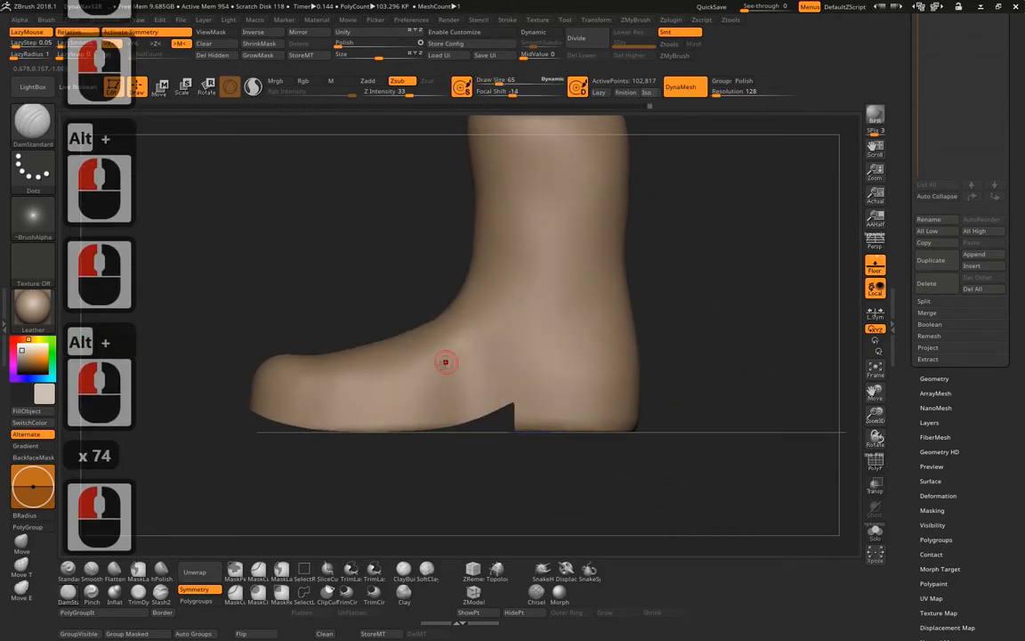
{"action": "left_click_drag", "start_coordinate": [254, 389], "coordinate": [360, 408]}
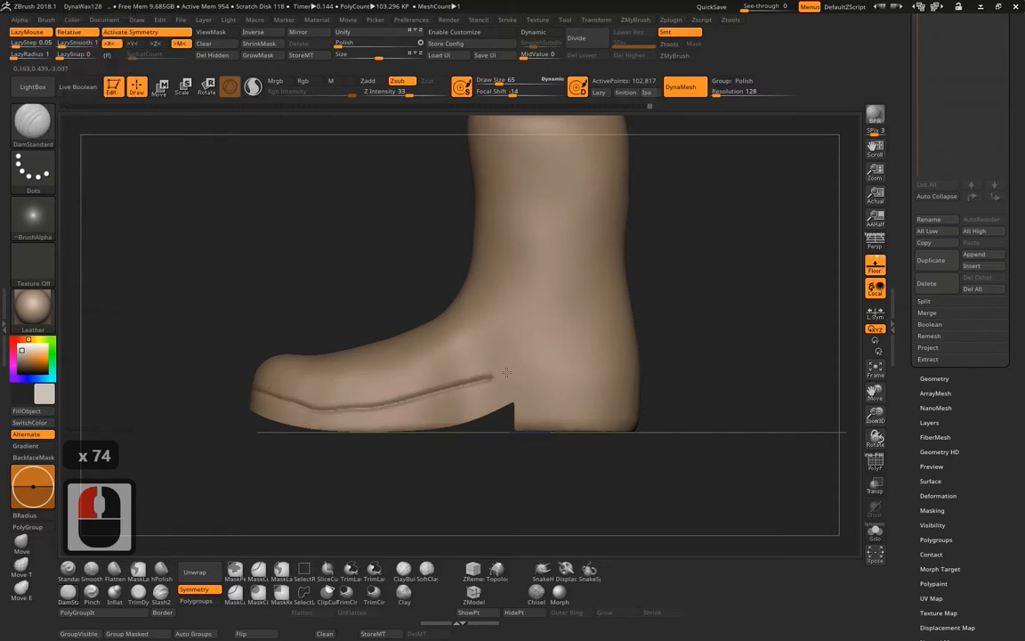
{"action": "key", "text": "ctrl+z"}
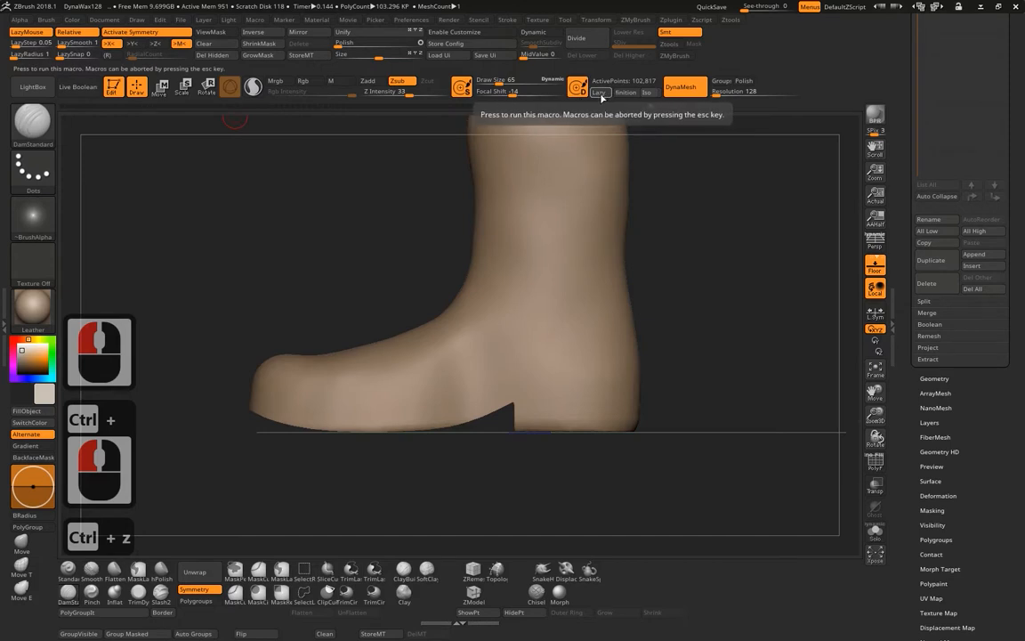
Run the Lazy macro so the DamStandard brush uses LazyRadius 30, LazySmooth 3 and LazySnap 1.
{"action": "left_click", "coordinate": [601, 94]}
{"action": "left_click", "coordinate": [647, 94]}
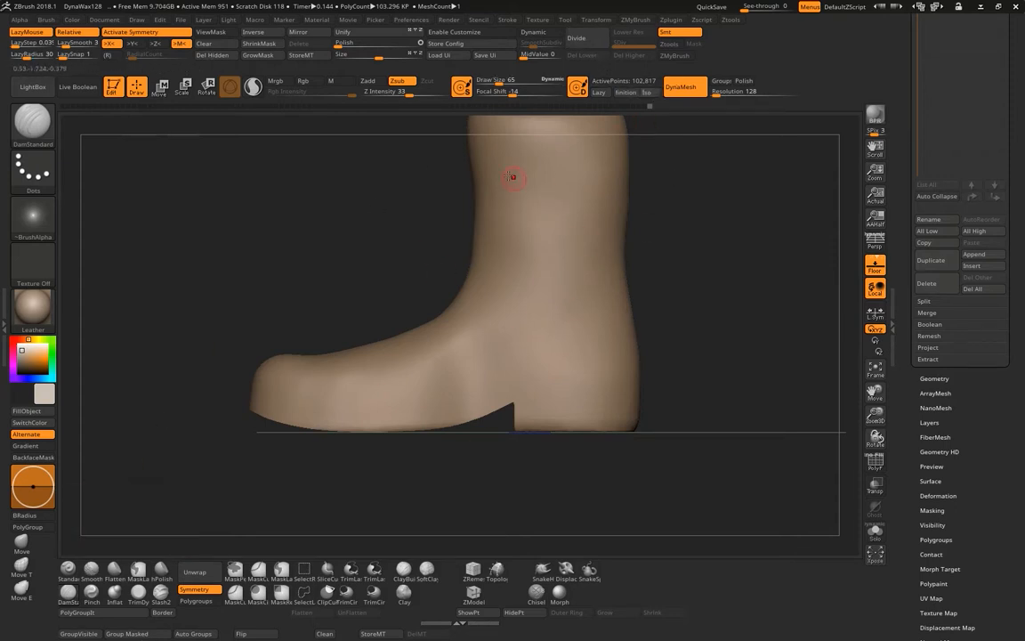
Try masking a rounded patch on the side of the shaft with MaskLasso, and clear the mask.
{"action": "mouse_move", "coordinate": [533, 199]}
{"action": "left_mouse_down", "text": "ctrl"}
{"action": "mouse_move", "coordinate": [485, 189]}
{"action": "mouse_move", "coordinate": [607, 190]}
{"action": "left_mouse_up", "text": "ctrl"}
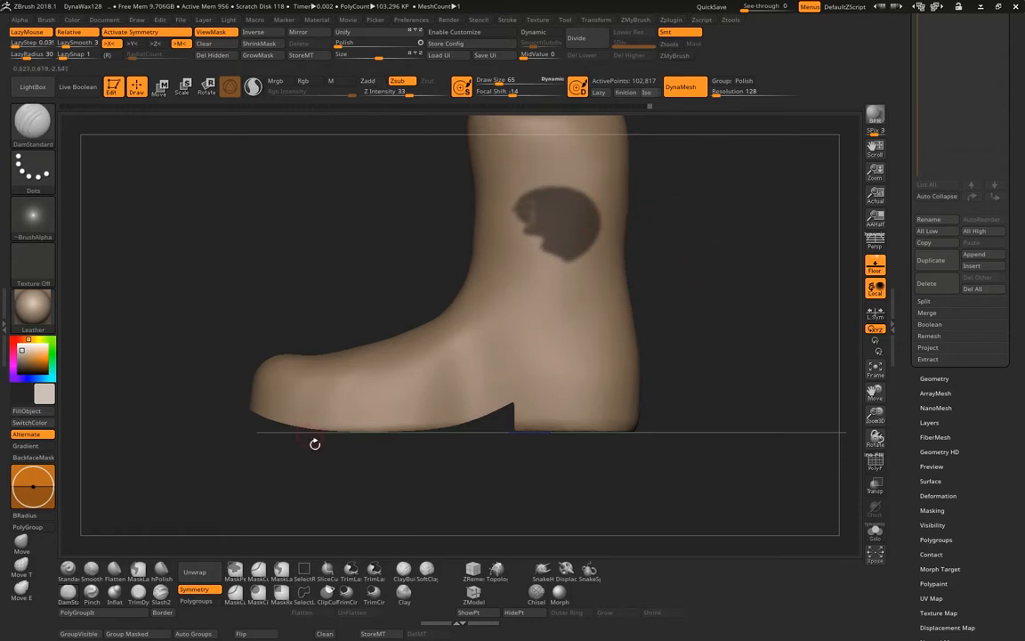
{"action": "left_click", "coordinate": [398, 378]}
{"action": "left_click_drag", "start_coordinate": [515, 212], "coordinate": [545, 222], "text": "ctrl"}
{"action": "left_click", "coordinate": [545, 221], "text": "ctrl"}
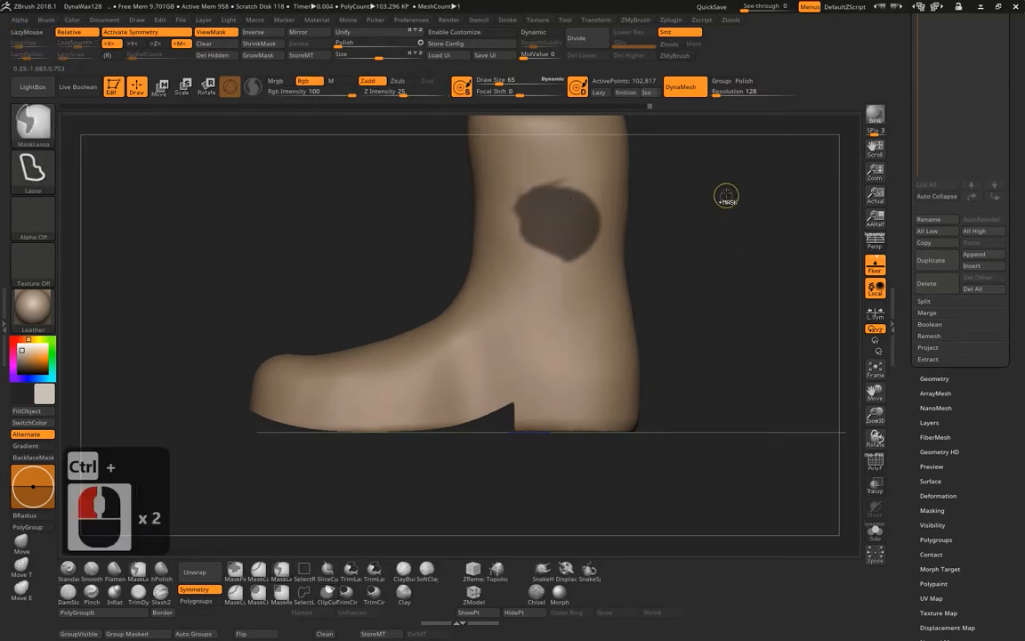
{"action": "left_click_drag", "start_coordinate": [657, 178], "coordinate": [654, 293], "text": "ctrl"}
Set LazyRadius to about 130 and test mask and DamStandard strokes along the sole's upper edge, undoing both.
{"action": "left_click", "coordinate": [609, 217]}
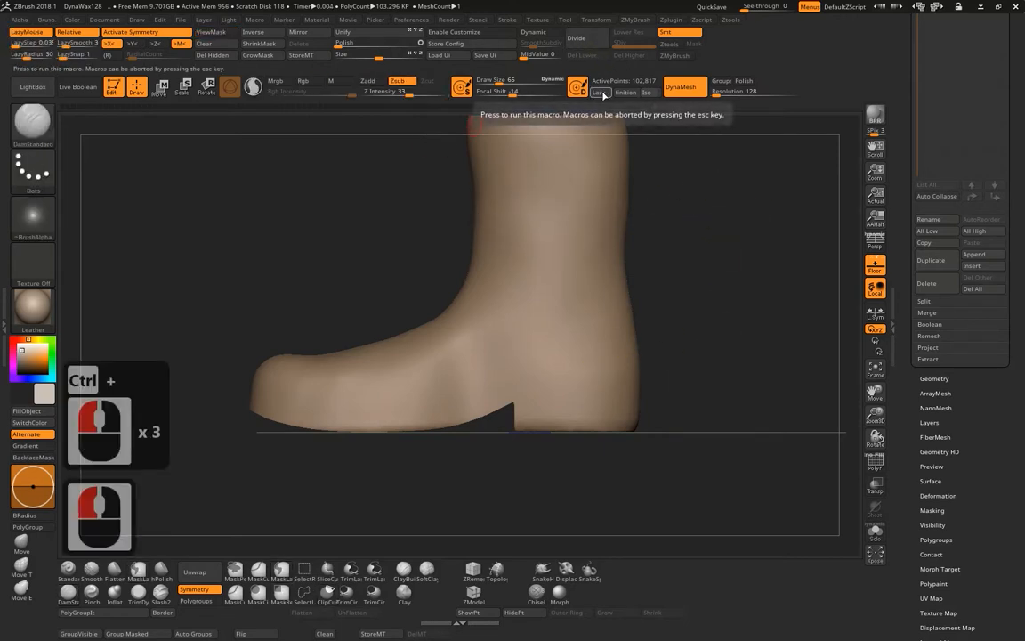
{"action": "left_click_drag", "start_coordinate": [710, 177], "coordinate": [713, 197], "text": "alt"}
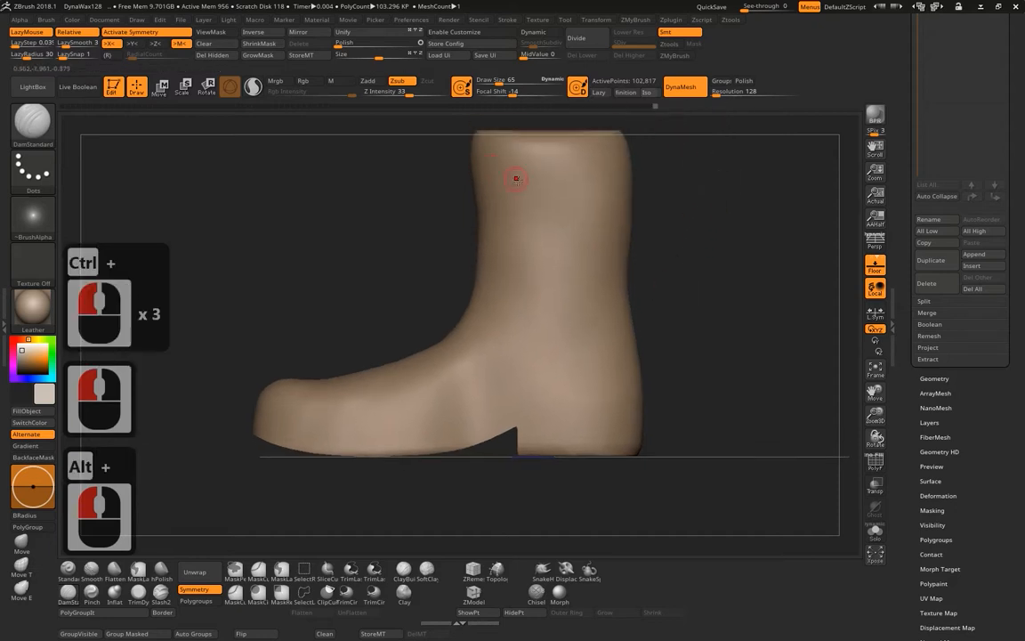
{"action": "left_click_drag", "start_coordinate": [27, 54], "coordinate": [36, 55]}
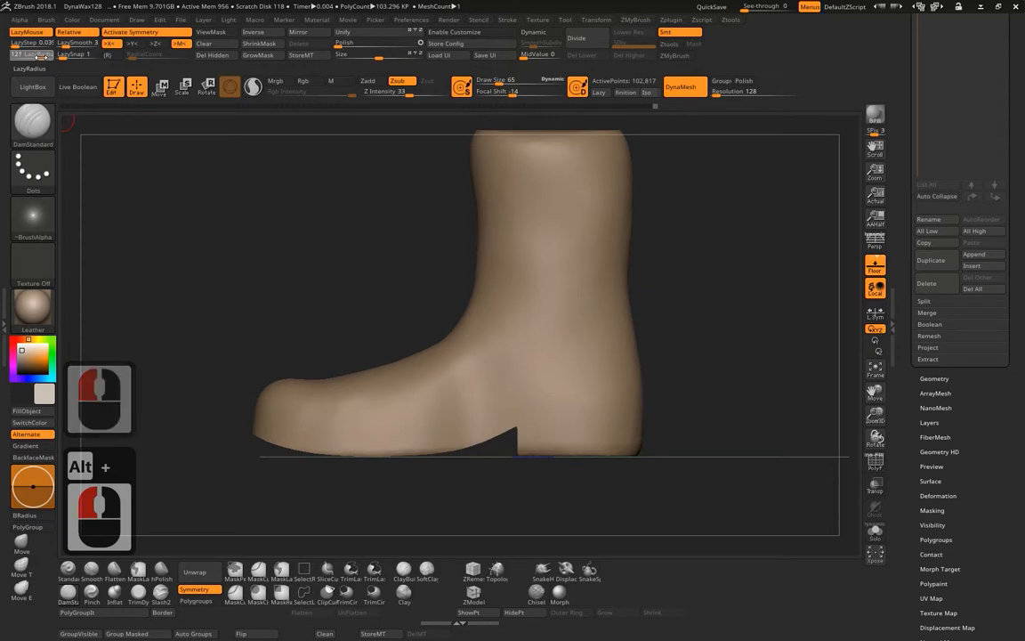
{"action": "key", "text": "ctrl"}
{"action": "left_click_drag", "start_coordinate": [315, 428], "coordinate": [267, 418], "text": "ctrl"}
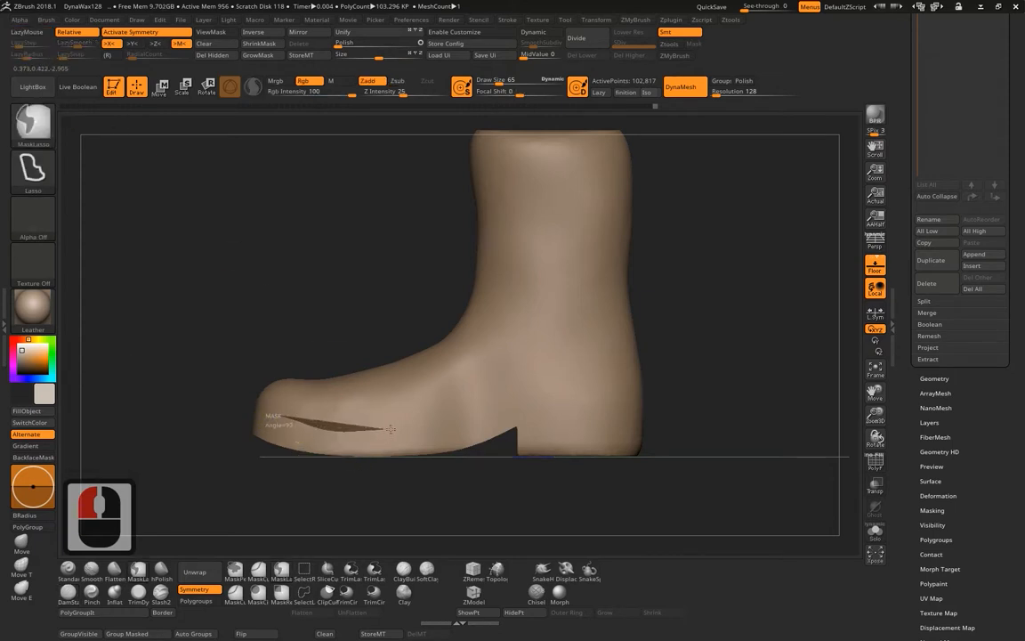
{"action": "key", "text": "ctrl+z"}
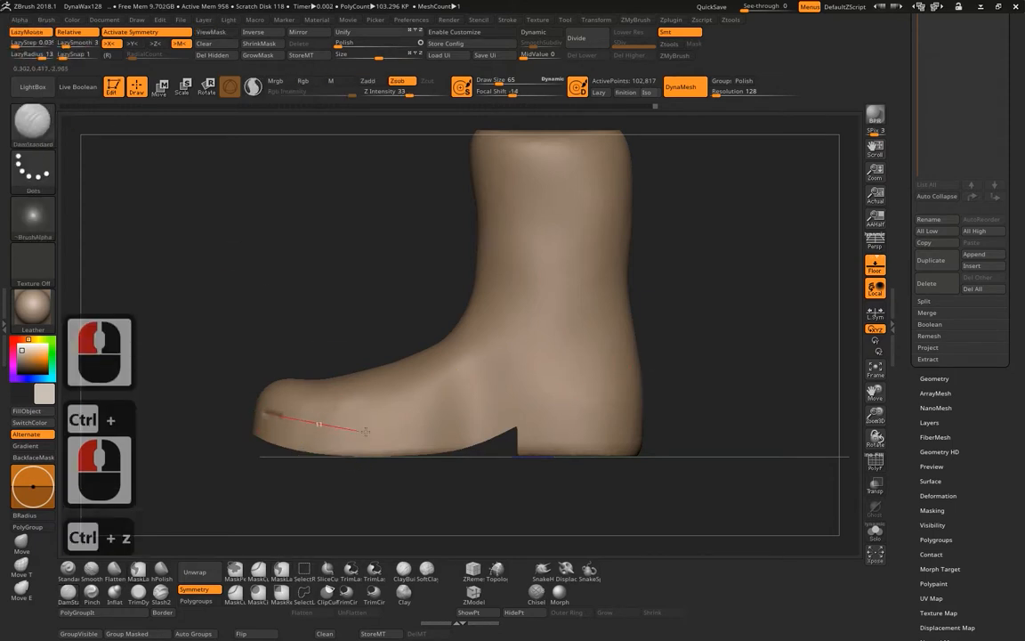
{"action": "mouse_move", "coordinate": [364, 431]}
{"action": "left_mouse_down"}
{"action": "mouse_move", "coordinate": [526, 380]}
{"action": "mouse_move", "coordinate": [712, 365]}
{"action": "left_mouse_up"}
{"action": "key", "text": "ctrl+z"}
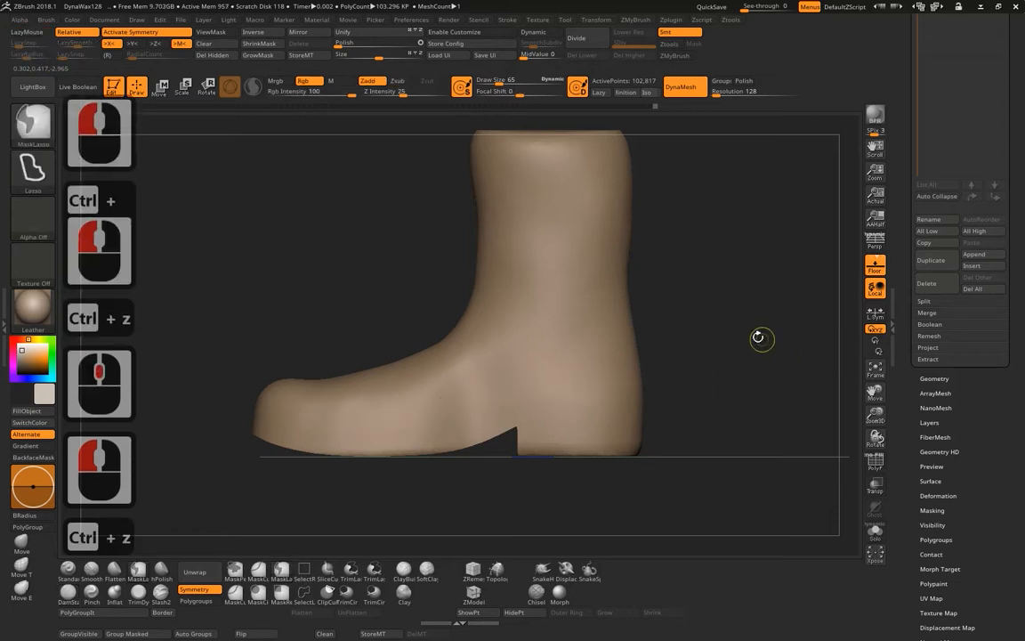
Set LazySmooth to 0 and test another DamStandard stroke back from the toe along the sole line, undoing it.
{"action": "left_click", "coordinate": [65, 43]}
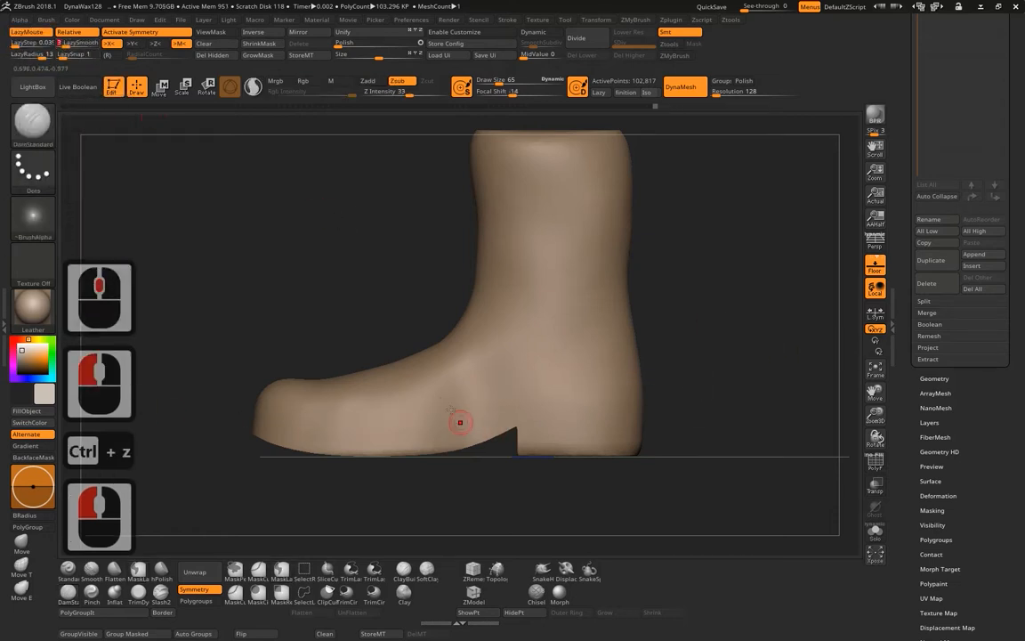
{"action": "left_click", "coordinate": [59, 44]}
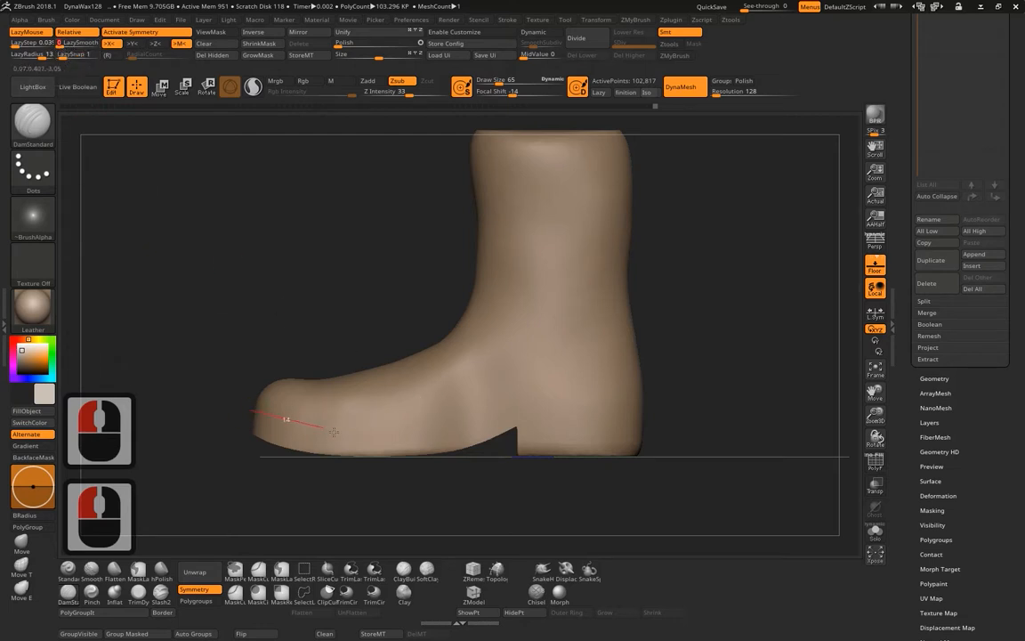
{"action": "mouse_move", "coordinate": [334, 432]}
{"action": "left_mouse_down"}
{"action": "mouse_move", "coordinate": [516, 396]}
{"action": "mouse_move", "coordinate": [539, 347]}
{"action": "left_mouse_up"}
{"action": "key", "text": "ctrl+z"}
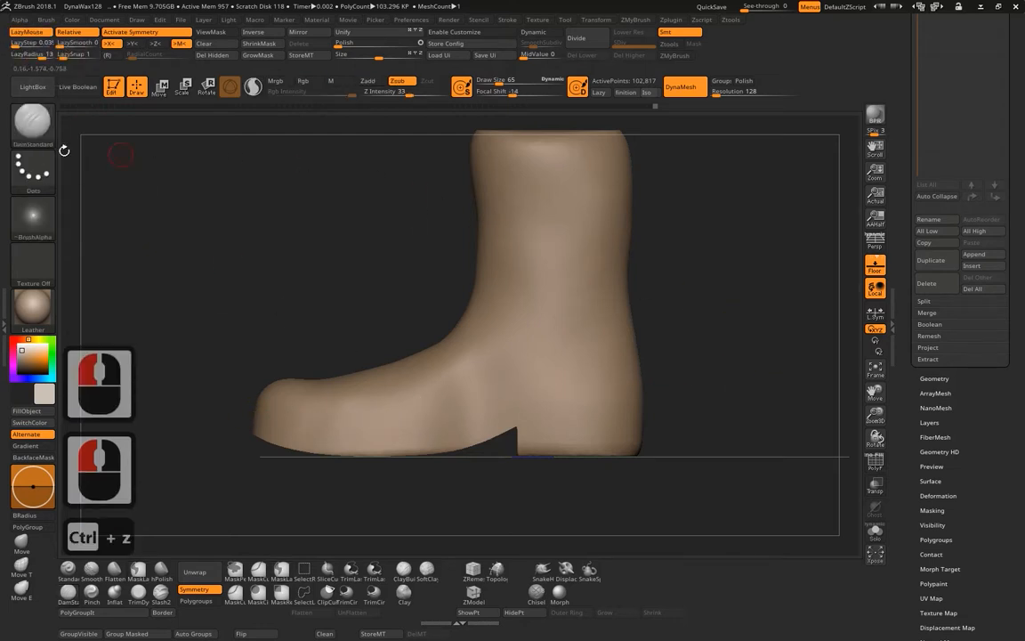
Set LazyStep to 0.04 and test a DamStandard stroke along the sole line from toe to heel, undoing the stroke.
{"action": "left_click", "coordinate": [13, 45]}
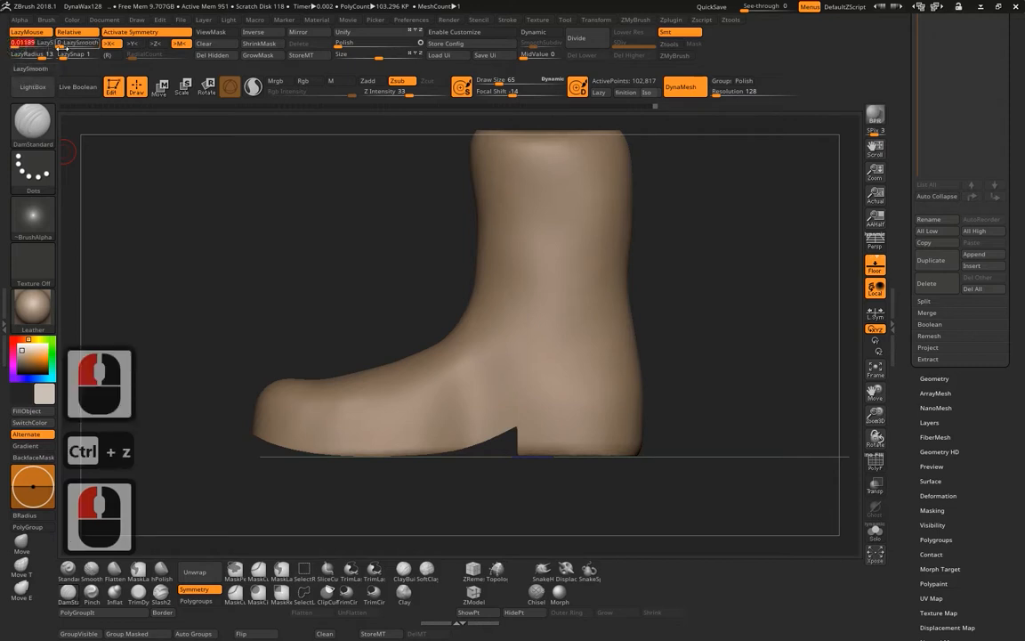
{"action": "type", "text": "0"}
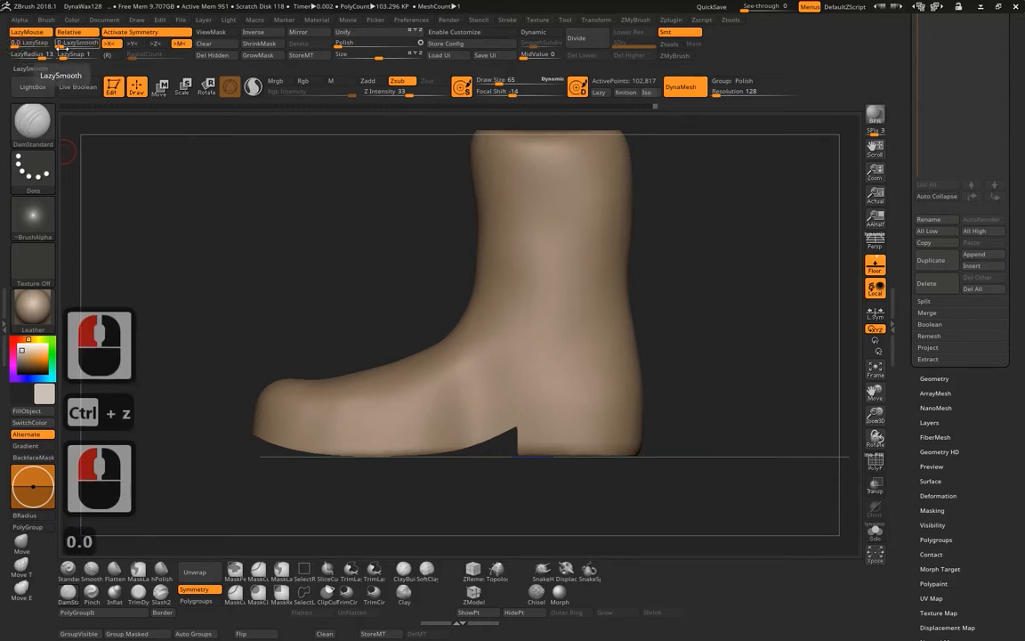
{"action": "type", "text": ".04"}
{"action": "key", "text": "Return"}
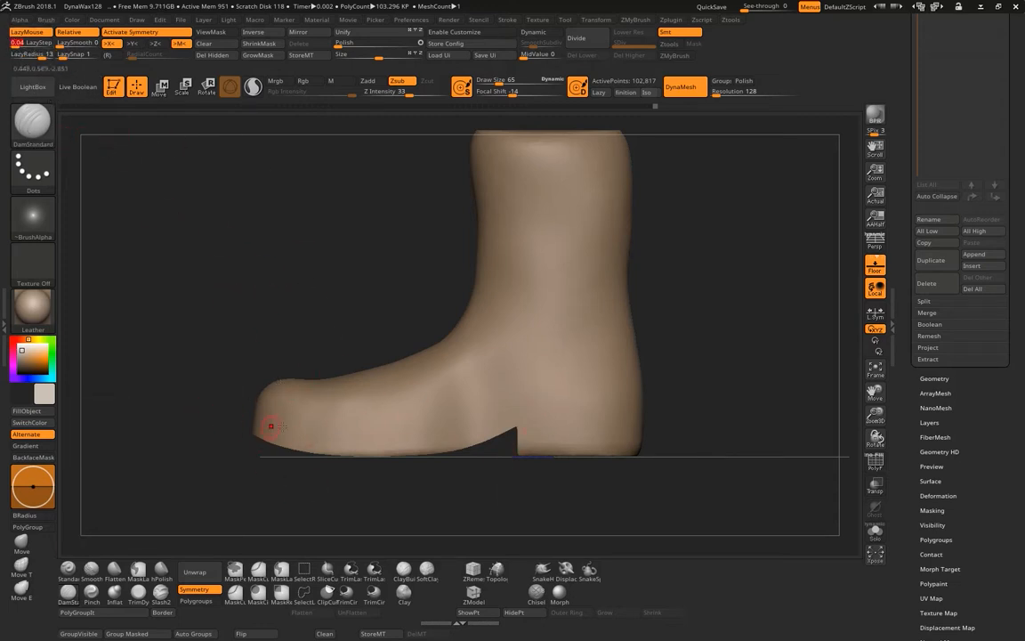
{"action": "left_click_drag", "start_coordinate": [728, 343], "coordinate": [760, 305], "text": "alt"}
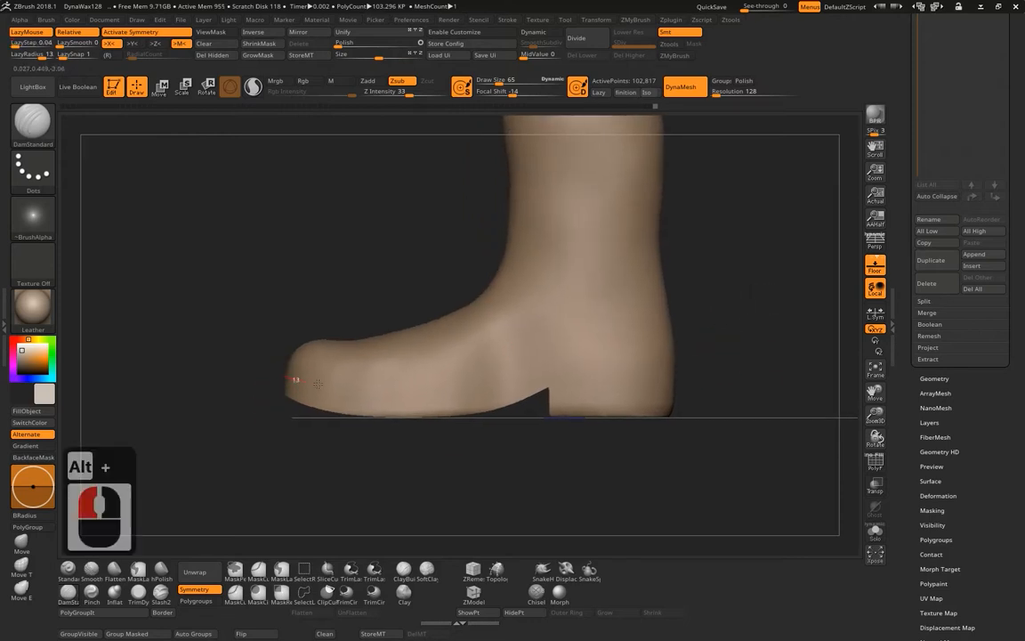
{"action": "mouse_move", "coordinate": [399, 405]}
{"action": "left_mouse_down"}
{"action": "mouse_move", "coordinate": [641, 346]}
{"action": "mouse_move", "coordinate": [757, 352]}
{"action": "left_mouse_up"}
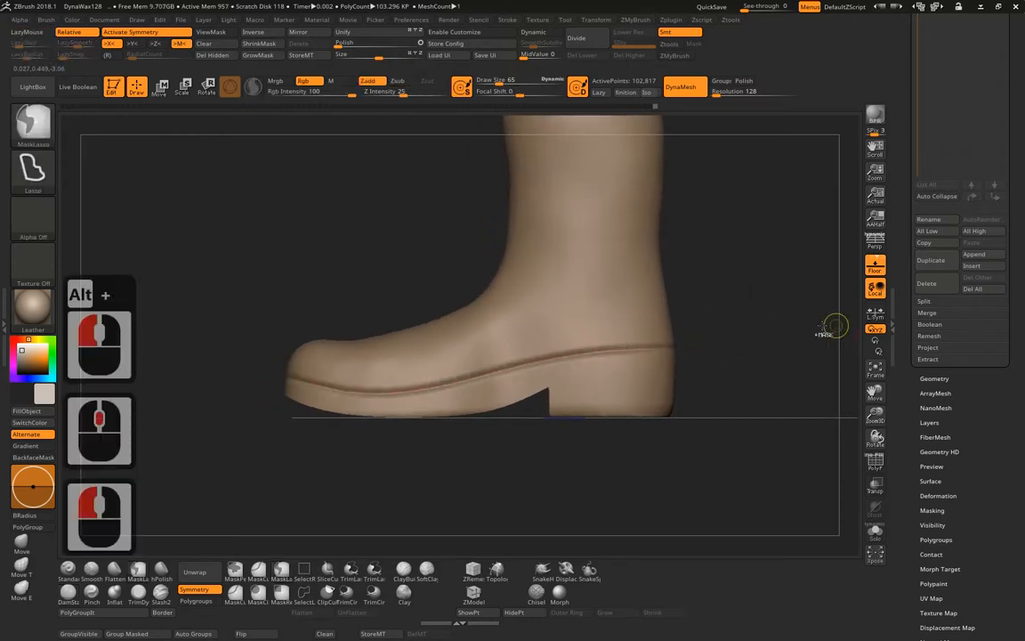
{"action": "key", "text": "ctrl+z"}
Carve the DamStandard sole line along the boot's side from toe to heel and continue it around the heel's back.
{"action": "mouse_move", "coordinate": [336, 398]}
{"action": "left_mouse_down"}
{"action": "mouse_move", "coordinate": [458, 396]}
{"action": "mouse_move", "coordinate": [554, 377]}
{"action": "mouse_move", "coordinate": [562, 366]}
{"action": "mouse_move", "coordinate": [677, 367]}
{"action": "left_mouse_up"}
{"action": "left_click_drag", "start_coordinate": [781, 338], "coordinate": [703, 344]}
{"action": "left_click_drag", "start_coordinate": [214, 384], "coordinate": [240, 387]}
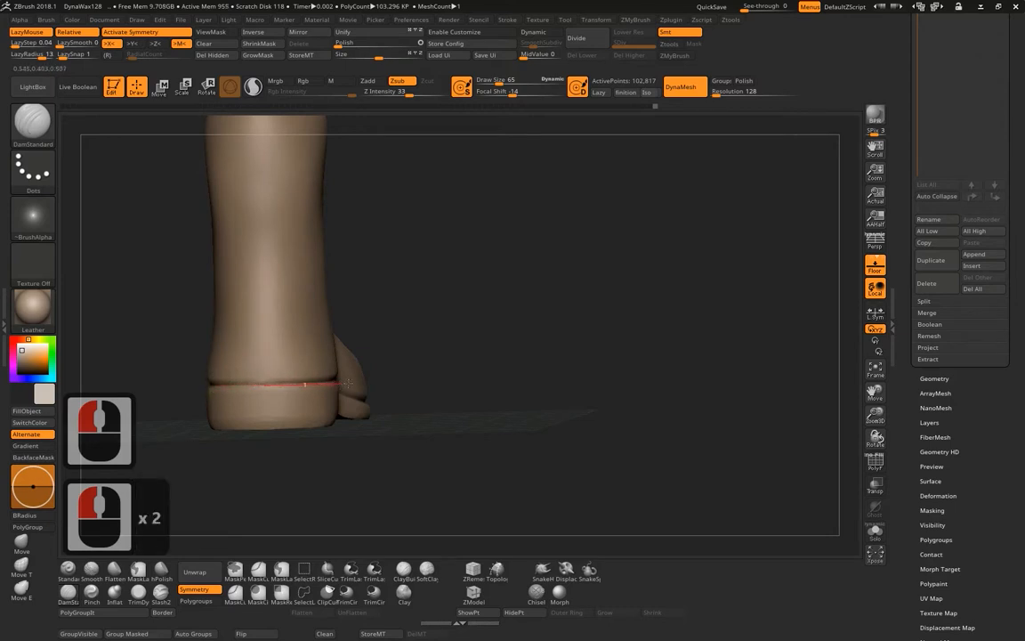
{"action": "left_click_drag", "start_coordinate": [348, 383], "coordinate": [353, 384]}
Extend the carved sole line across the front of the toe with short DamStandard strokes.
{"action": "left_click_drag", "start_coordinate": [474, 355], "coordinate": [616, 368]}
{"action": "left_click_drag", "start_coordinate": [322, 376], "coordinate": [636, 355], "text": "alt"}
{"action": "left_click_drag", "start_coordinate": [583, 320], "coordinate": [573, 348]}
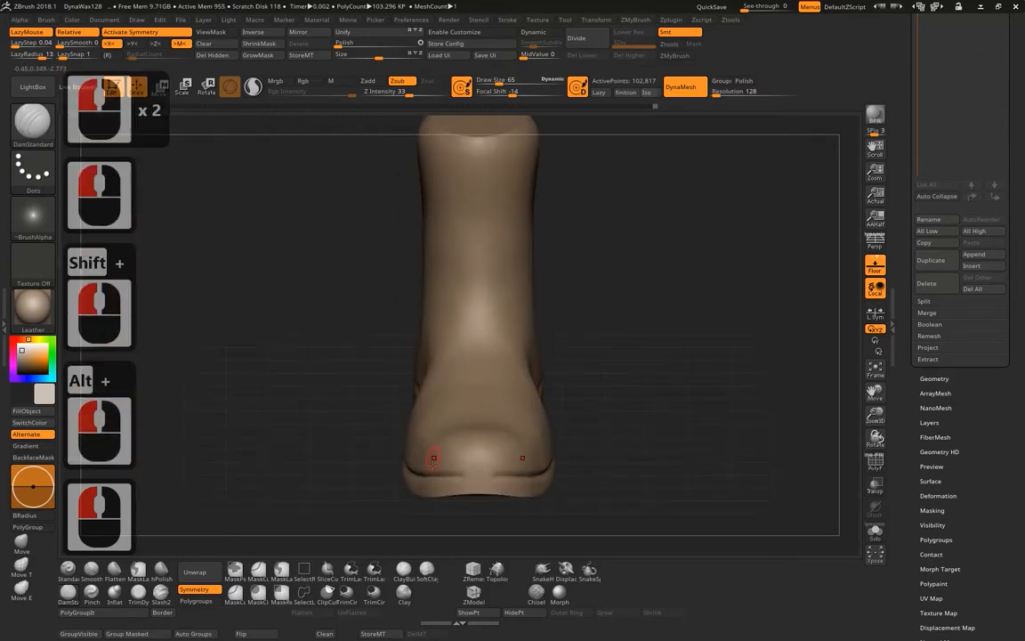
{"action": "left_click_drag", "start_coordinate": [462, 475], "coordinate": [429, 475]}
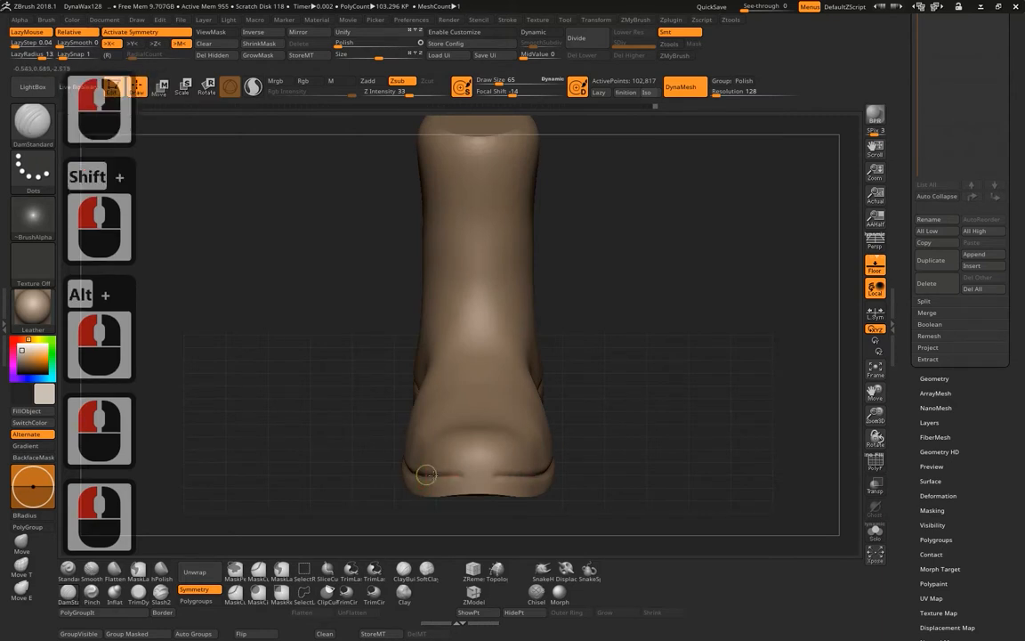
{"action": "left_click_drag", "start_coordinate": [537, 476], "coordinate": [584, 475]}
Mask the whole sole and heel below the carved line with MaskLasso in side view.
{"action": "mouse_move", "coordinate": [694, 458]}
{"action": "left_mouse_down"}
{"action": "mouse_move", "coordinate": [725, 451]}
{"action": "mouse_move", "coordinate": [668, 445]}
{"action": "left_mouse_up"}
{"action": "left_click_drag", "start_coordinate": [458, 379], "coordinate": [364, 265], "text": "alt"}
{"action": "left_click_drag", "start_coordinate": [706, 408], "coordinate": [667, 404], "text": "alt"}
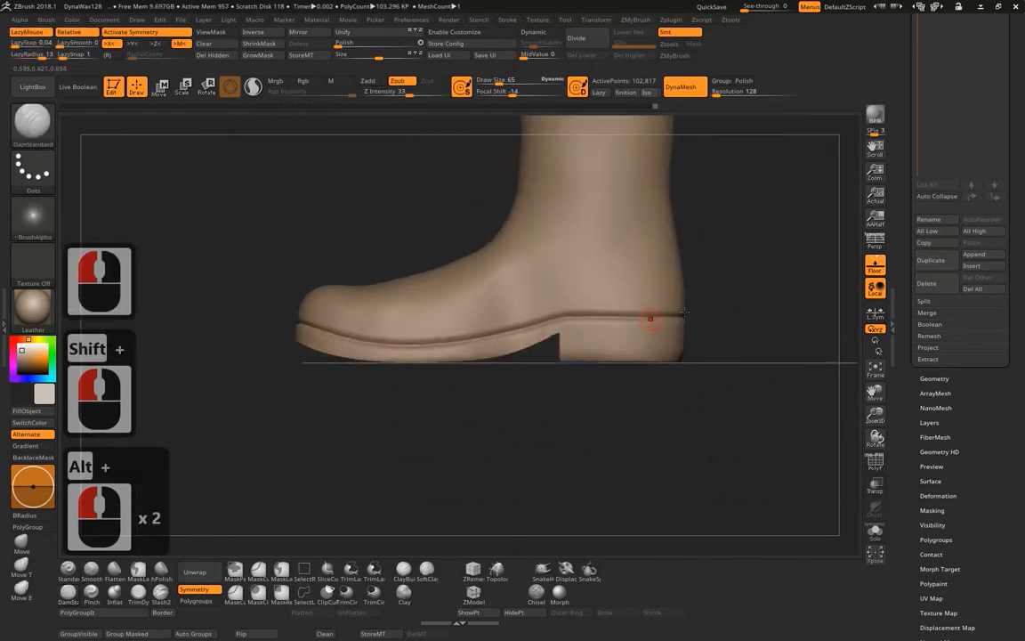
{"action": "left_click_drag", "start_coordinate": [531, 356], "coordinate": [564, 356], "text": "alt"}
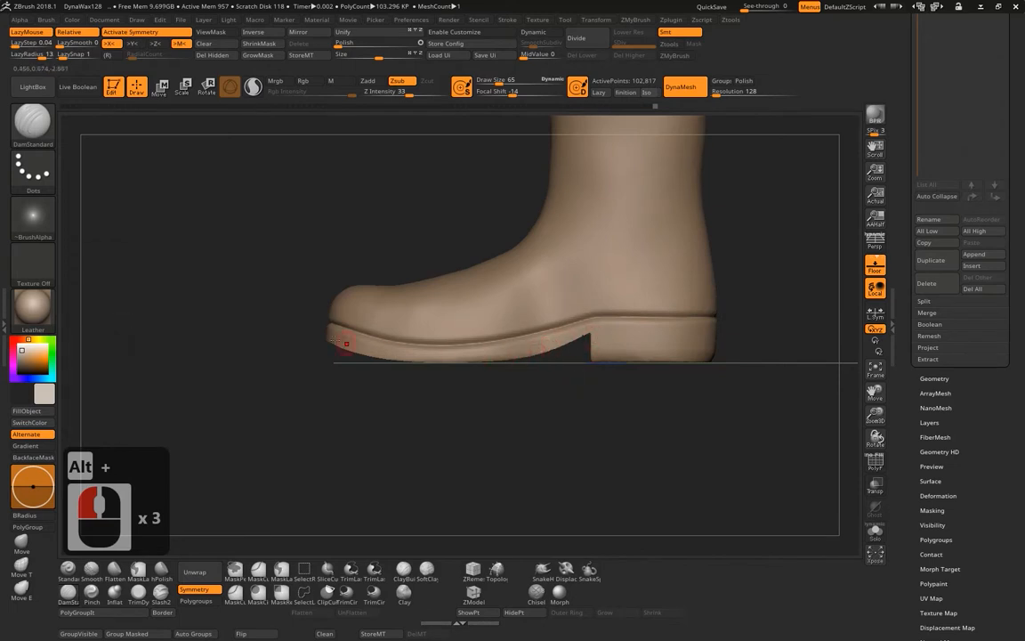
{"action": "mouse_move", "coordinate": [739, 309]}
{"action": "left_mouse_down", "text": "alt"}
{"action": "mouse_move", "coordinate": [732, 323]}
{"action": "mouse_move", "coordinate": [750, 318]}
{"action": "left_mouse_up", "text": "alt"}
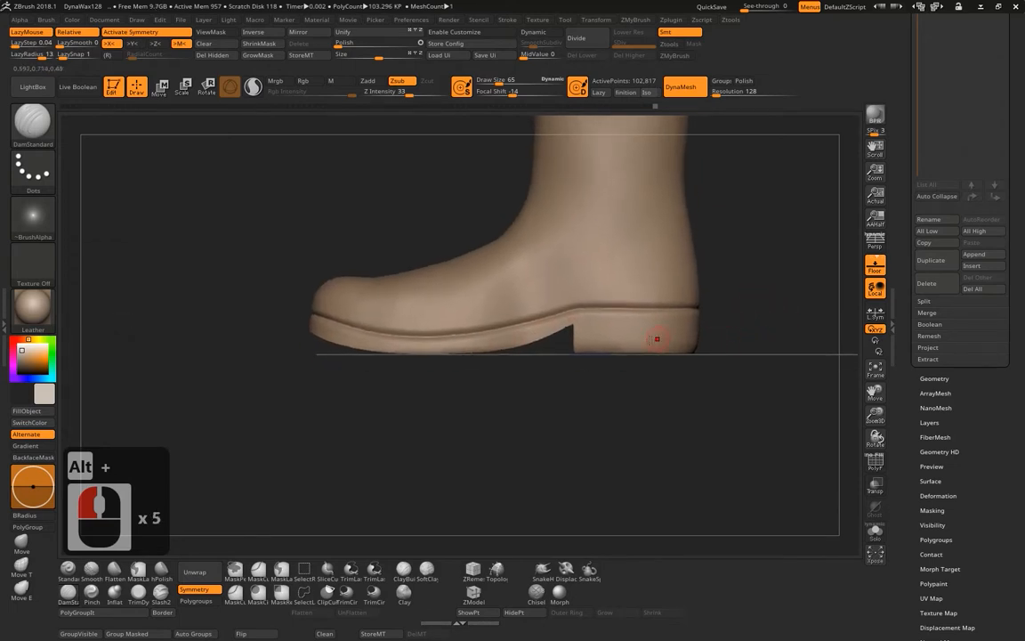
{"action": "left_click_drag", "start_coordinate": [553, 414], "coordinate": [496, 550], "text": "ctrl"}
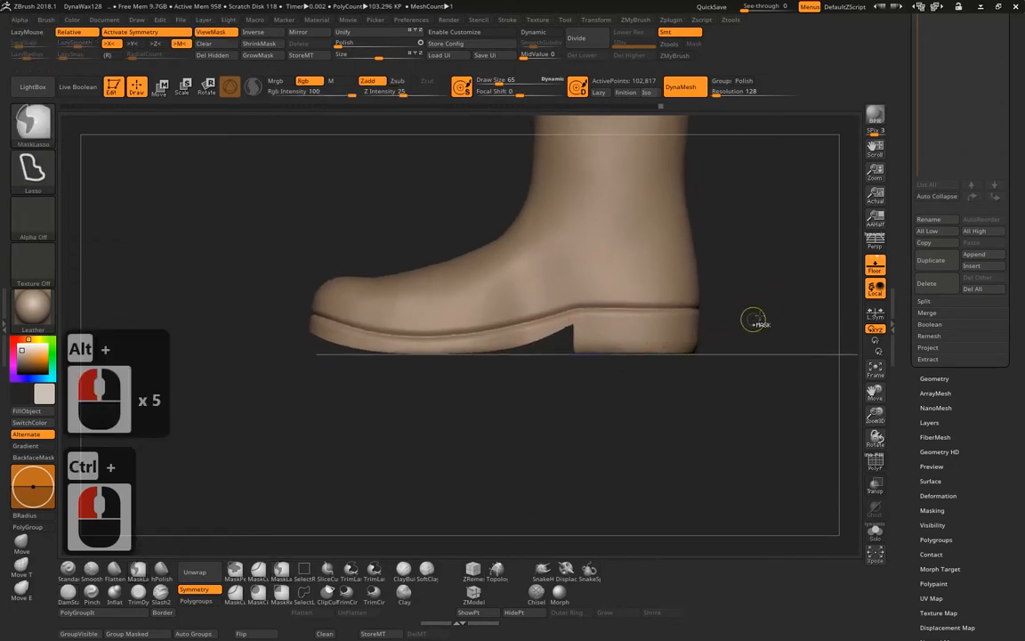
{"action": "left_click_drag", "start_coordinate": [767, 313], "coordinate": [678, 314], "text": "ctrl"}
{"action": "mouse_move", "coordinate": [768, 288]}
{"action": "left_mouse_down", "text": "ctrl"}
{"action": "mouse_move", "coordinate": [676, 336]}
{"action": "mouse_move", "coordinate": [303, 316]}
{"action": "mouse_move", "coordinate": [260, 349]}
{"action": "mouse_move", "coordinate": [685, 418]}
{"action": "mouse_move", "coordinate": [770, 374]}
{"action": "mouse_move", "coordinate": [660, 327]}
{"action": "mouse_move", "coordinate": [588, 328]}
{"action": "mouse_move", "coordinate": [579, 345]}
{"action": "mouse_move", "coordinate": [660, 374]}
{"action": "left_mouse_up", "text": "ctrl"}
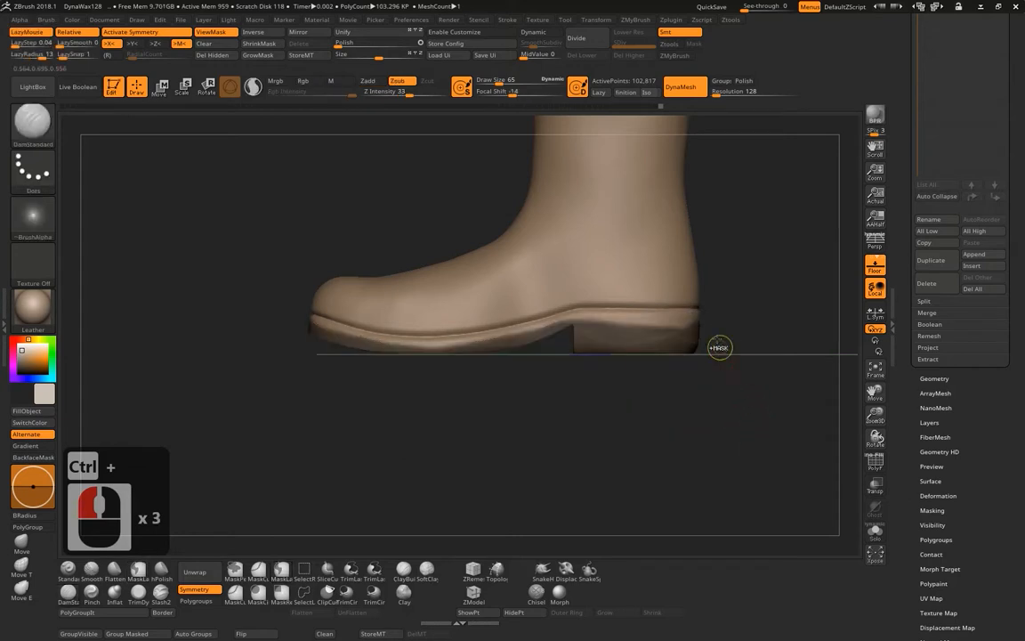
{"action": "key", "text": "ctrl"}
{"action": "mouse_move", "coordinate": [574, 316]}
{"action": "left_mouse_down", "text": "ctrl"}
{"action": "mouse_move", "coordinate": [470, 289]}
{"action": "mouse_move", "coordinate": [365, 305]}
{"action": "mouse_move", "coordinate": [263, 287]}
{"action": "mouse_move", "coordinate": [641, 373]}
{"action": "left_mouse_up", "text": "ctrl"}
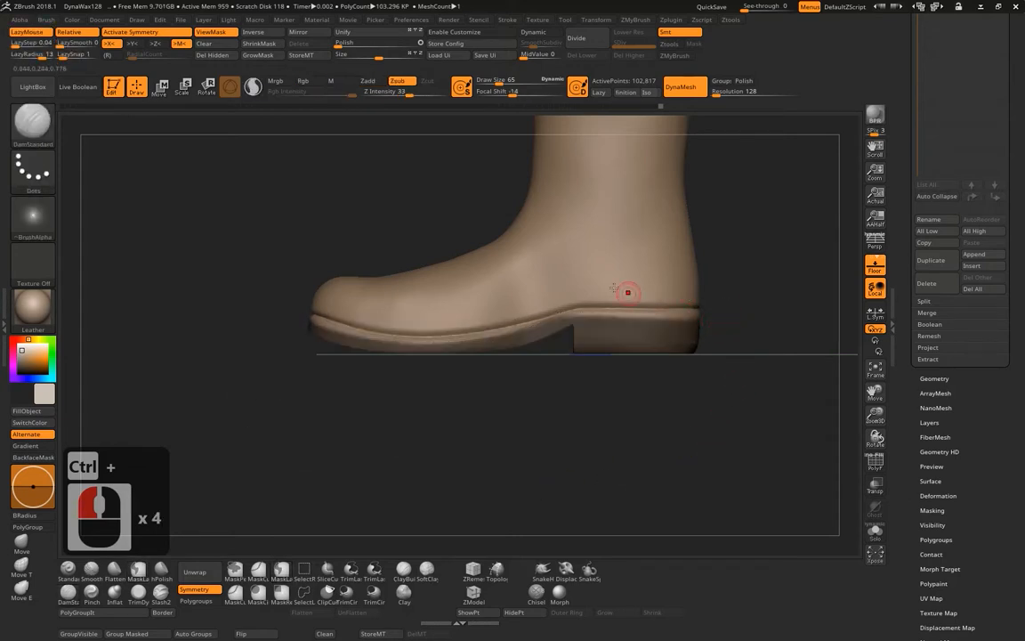
Invert the mask so the upper boot is protected and the sole is free, and blur the mask's edge.
{"action": "key", "text": "ctrl"}
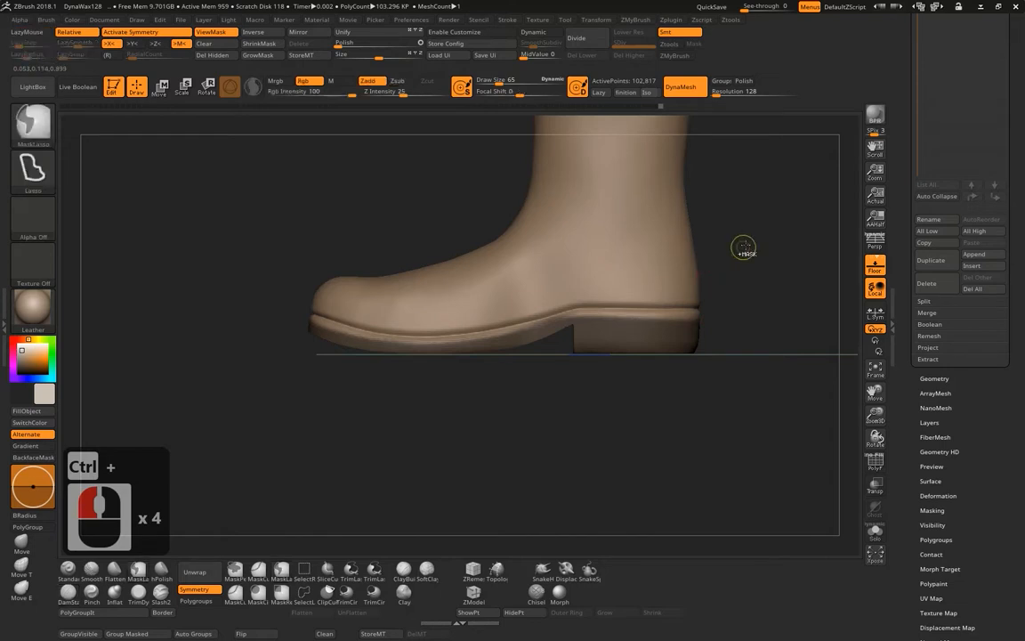
{"action": "left_click", "coordinate": [779, 212], "text": "ctrl"}
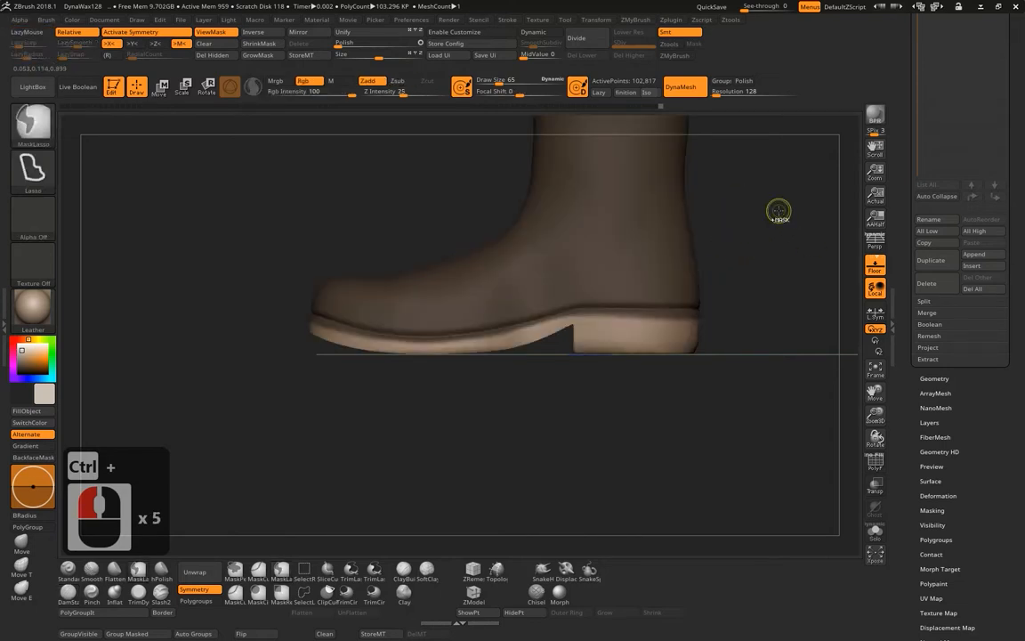
{"action": "left_click_drag", "start_coordinate": [771, 221], "coordinate": [709, 286], "text": "alt"}
{"action": "key", "text": "ctrl"}
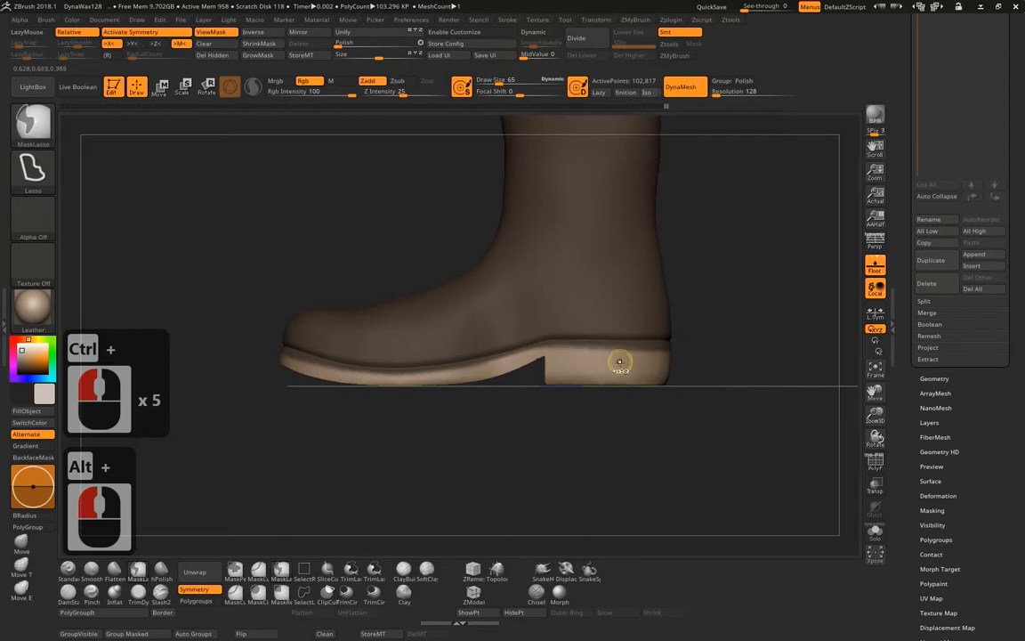
{"action": "left_click", "coordinate": [620, 361], "text": "ctrl"}
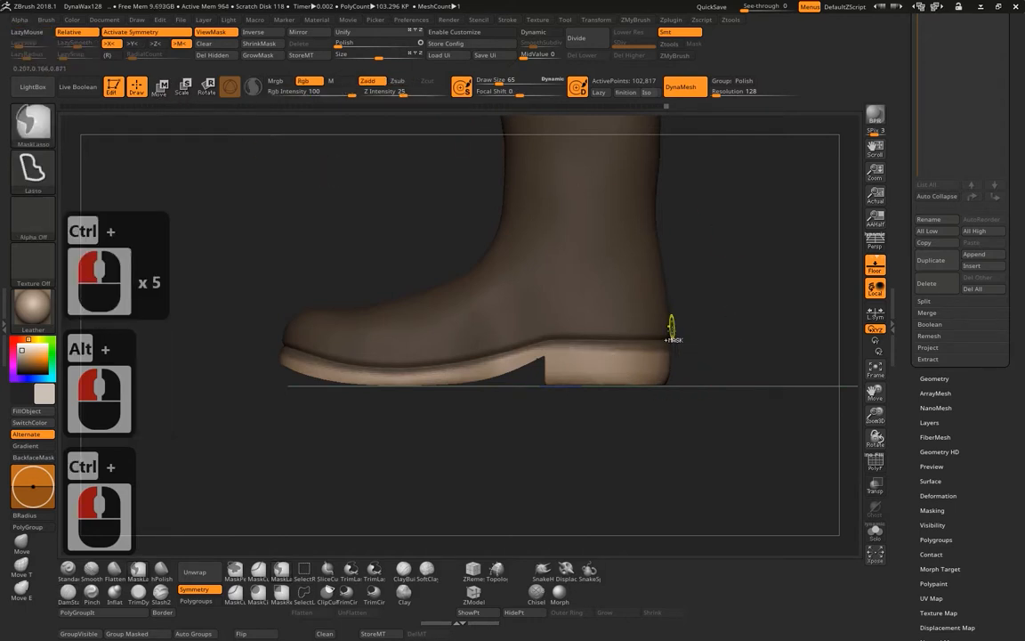
Bring up the Move gizmo, reset its orientation to the mesh, and center it on the unmasked sole.
{"action": "left_click", "coordinate": [153, 89]}
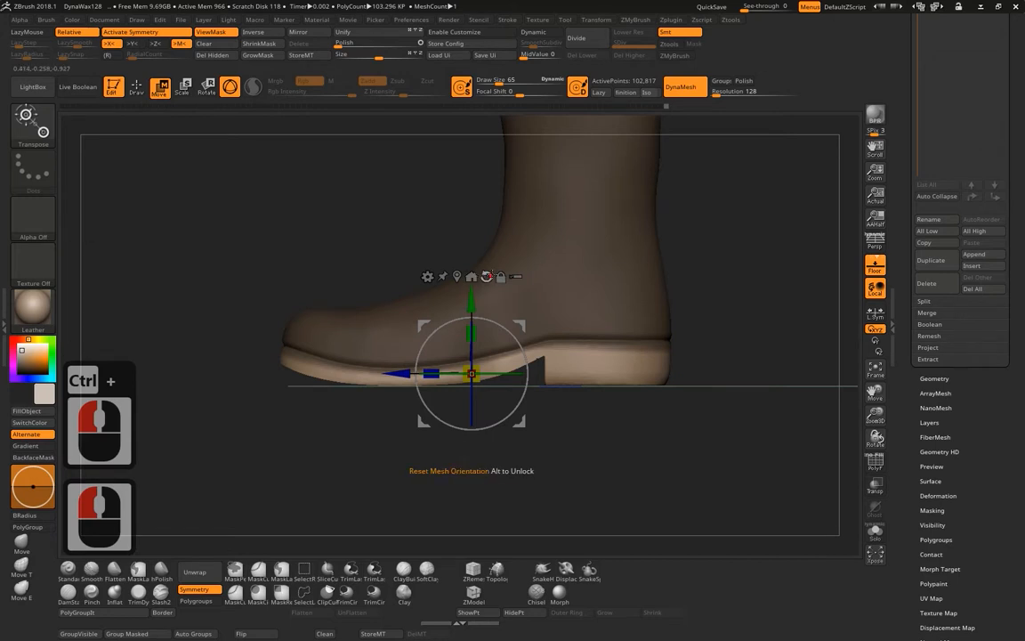
{"action": "left_click", "coordinate": [487, 277], "text": "alt"}
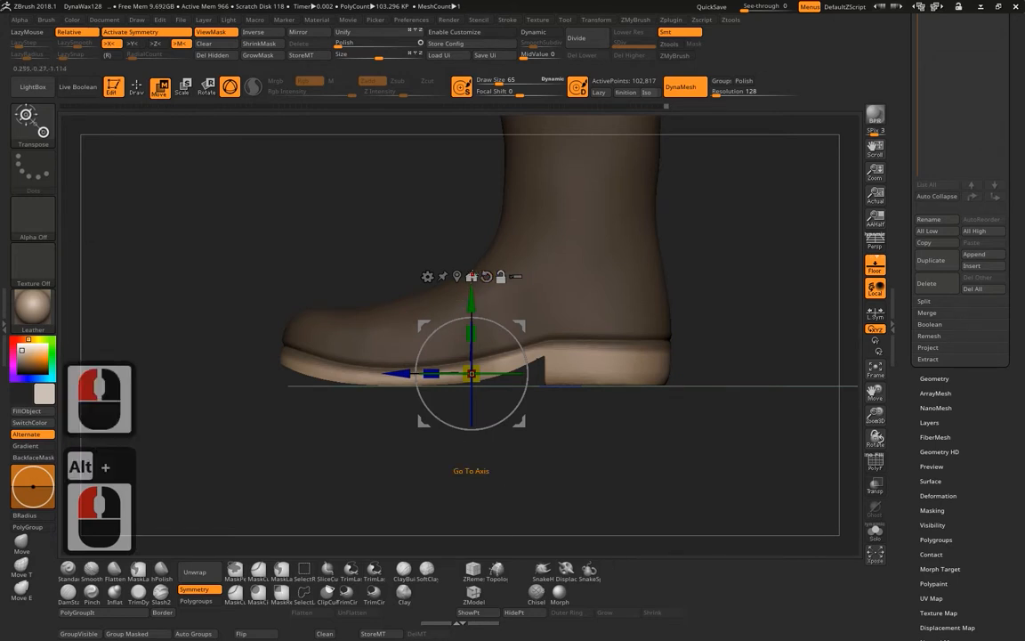
{"action": "left_click", "coordinate": [472, 276], "text": "alt"}
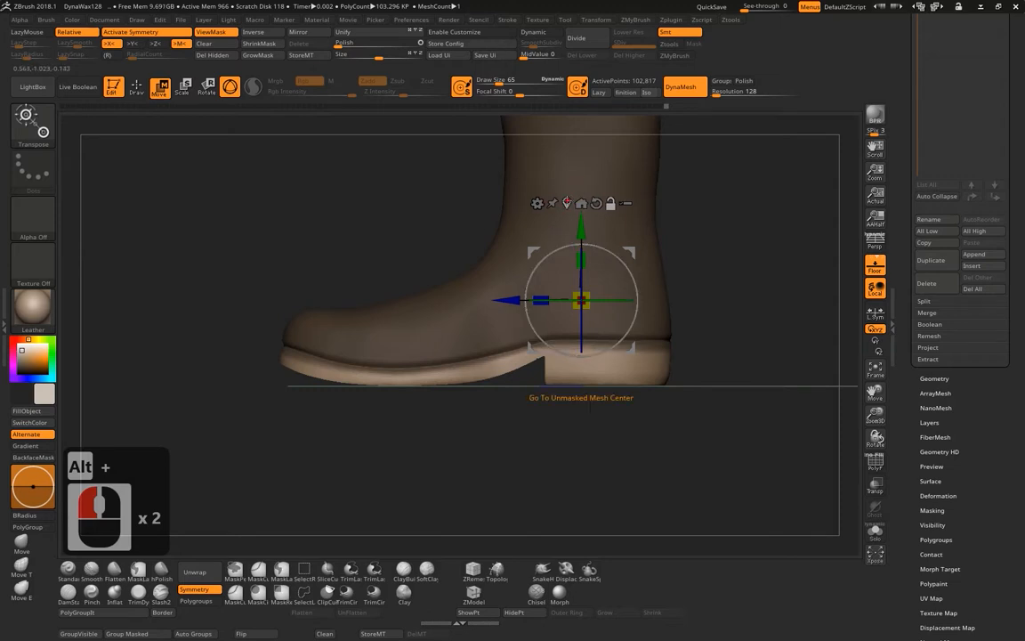
{"action": "double_click", "coordinate": [567, 202], "text": "alt"}
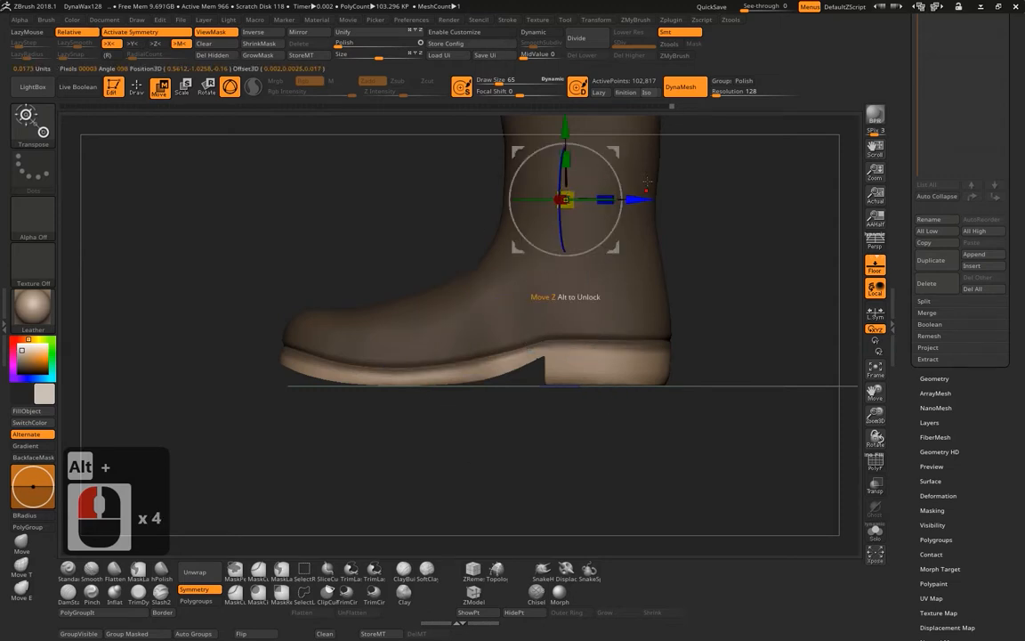
{"action": "left_click_drag", "start_coordinate": [712, 164], "coordinate": [707, 216], "text": "alt"}
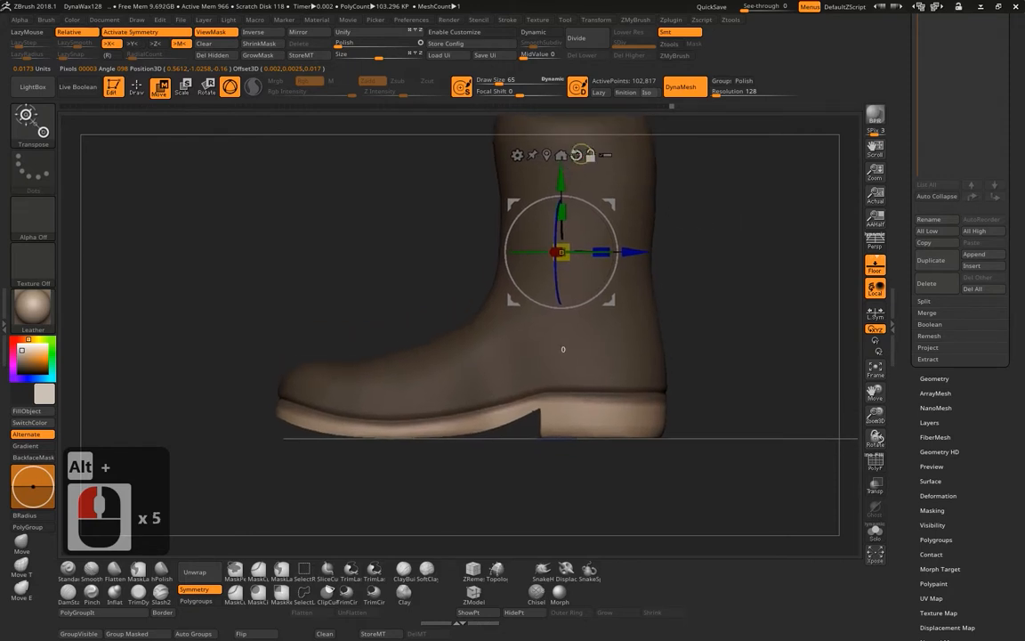
{"action": "left_click", "coordinate": [576, 155], "text": "alt"}
{"action": "left_click", "coordinate": [562, 154], "text": "alt"}
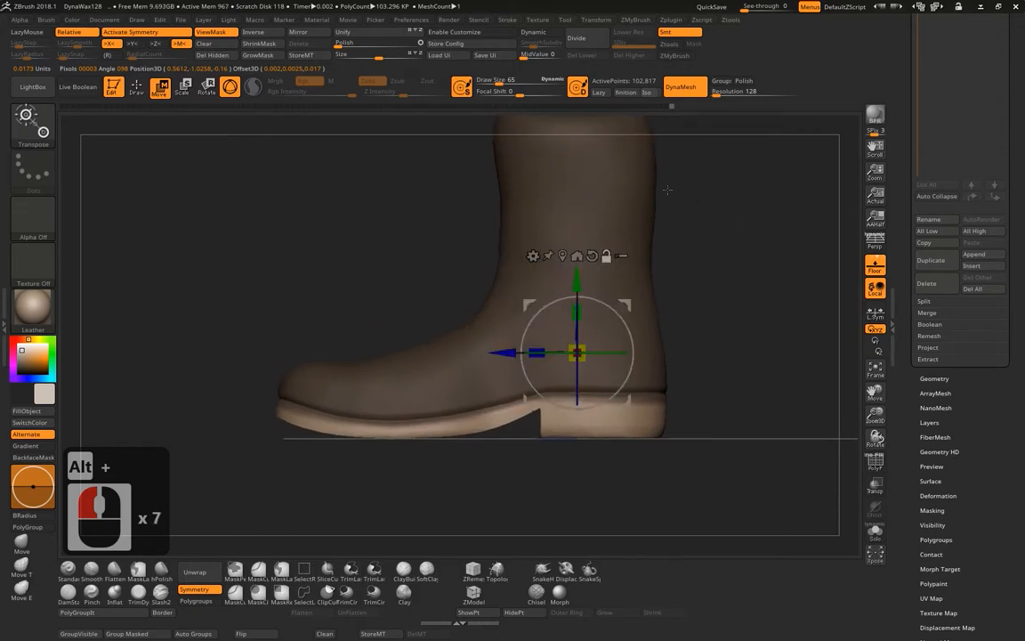
{"action": "left_click", "coordinate": [563, 255], "text": "alt"}
Scale the unmasked sole up slightly so it protrudes beyond the upper, and return to Draw mode.
{"action": "left_click_drag", "start_coordinate": [718, 376], "coordinate": [752, 276], "text": "alt"}
{"action": "left_click_drag", "start_coordinate": [506, 265], "coordinate": [517, 277]}
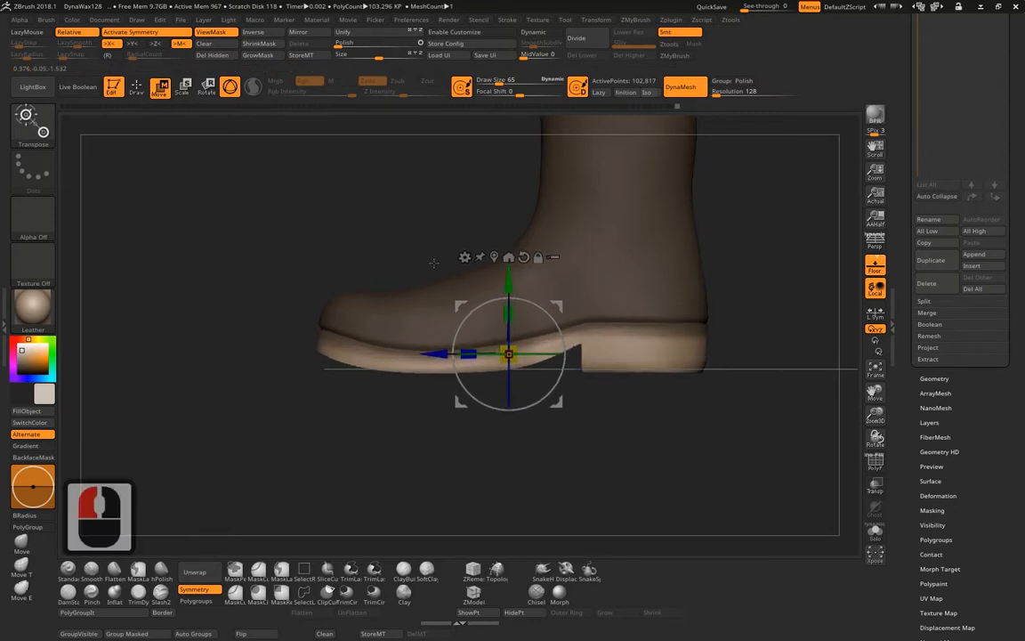
{"action": "left_click", "coordinate": [135, 91]}
{"action": "left_click_drag", "start_coordinate": [806, 283], "coordinate": [782, 286], "text": "alt"}
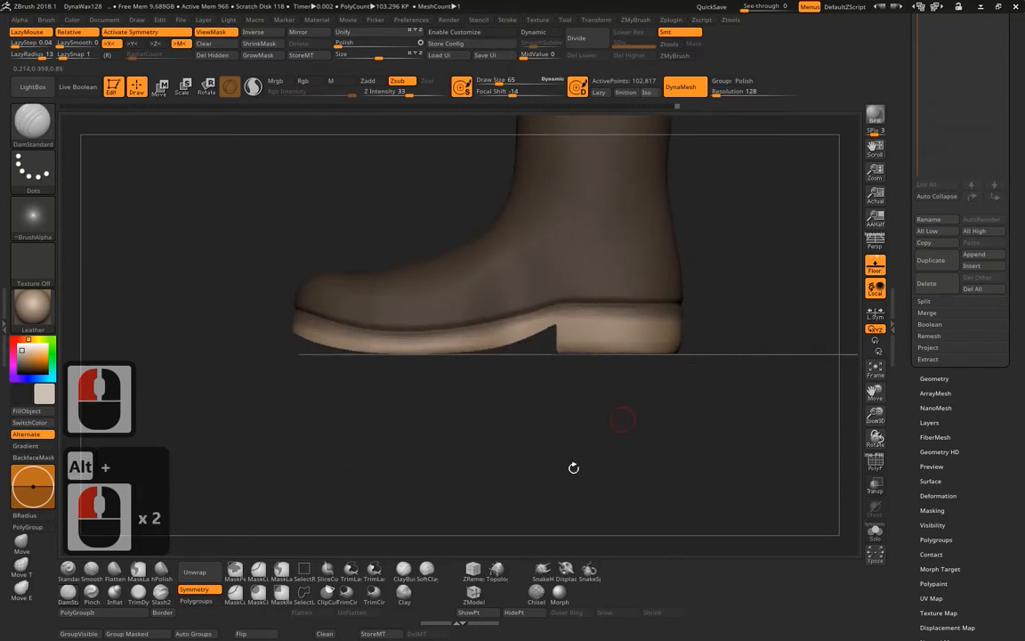
Clip the bottom of the sole flat with a straight ClipCurve running from behind the heel past the toe.
{"action": "mouse_move", "coordinate": [762, 360]}
{"action": "left_mouse_down", "text": "ctrl+shift"}
{"action": "mouse_move", "coordinate": [499, 361]}
{"action": "mouse_move", "coordinate": [584, 365]}
{"action": "mouse_move", "coordinate": [770, 286]}
{"action": "mouse_move", "coordinate": [640, 508]}
{"action": "mouse_move", "coordinate": [762, 504]}
{"action": "mouse_move", "coordinate": [777, 488]}
{"action": "left_mouse_up", "text": "ctrl+shift"}
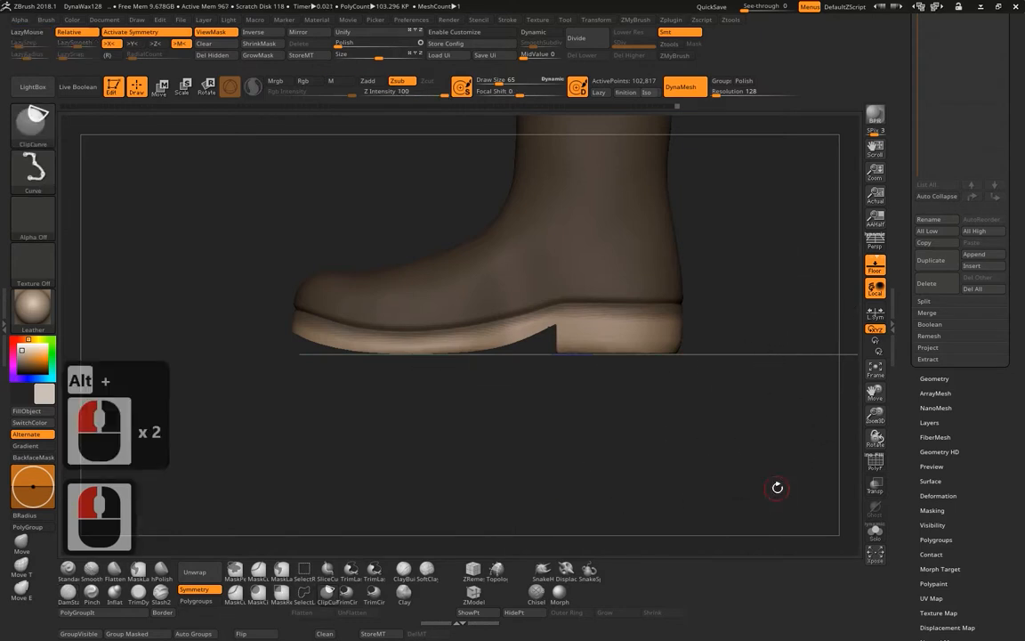
{"action": "mouse_move", "coordinate": [771, 366]}
{"action": "left_mouse_down", "text": "ctrl+shift"}
{"action": "mouse_move", "coordinate": [654, 361]}
{"action": "mouse_move", "coordinate": [273, 406]}
{"action": "mouse_move", "coordinate": [737, 387]}
{"action": "mouse_move", "coordinate": [724, 430]}
{"action": "left_mouse_up", "text": "ctrl+shift"}
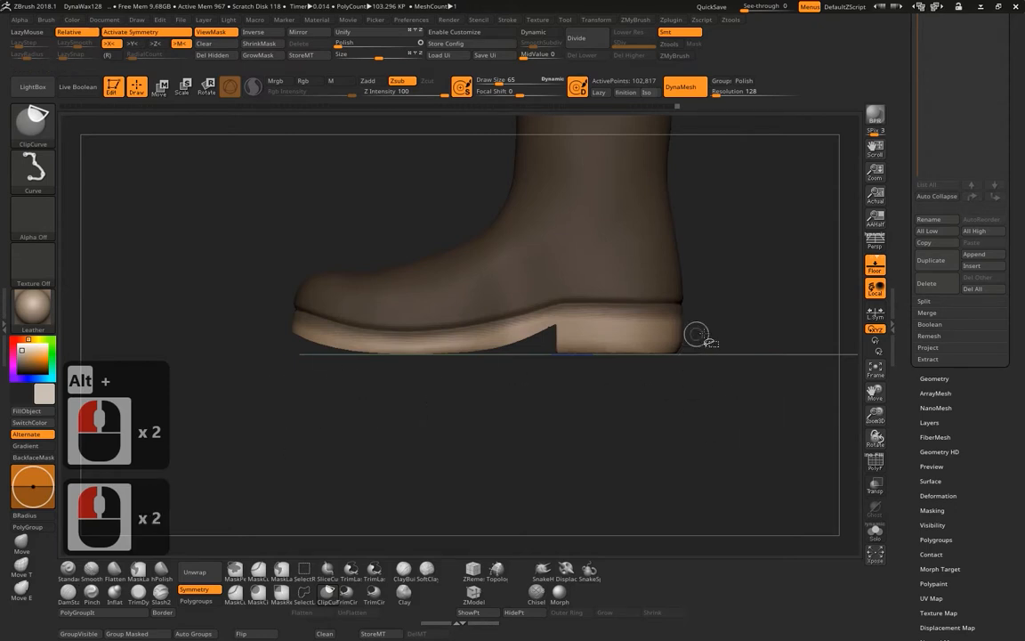
{"action": "left_click_drag", "start_coordinate": [717, 353], "coordinate": [148, 348], "text": "ctrl+shift"}
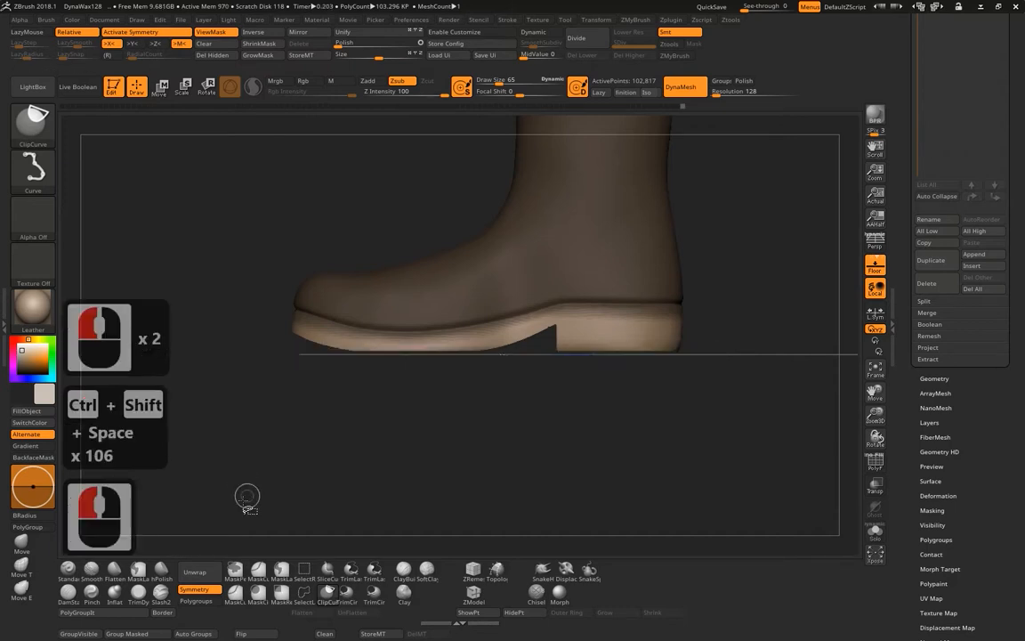
Clip the underside with a ClipCurve following the heel's front face, the arch, and the sole up past the toe.
{"action": "left_click_drag", "start_coordinate": [544, 382], "coordinate": [552, 328], "text": "ctrl+shift"}
{"action": "key", "text": "alt"}
{"action": "key", "text": "alt"}
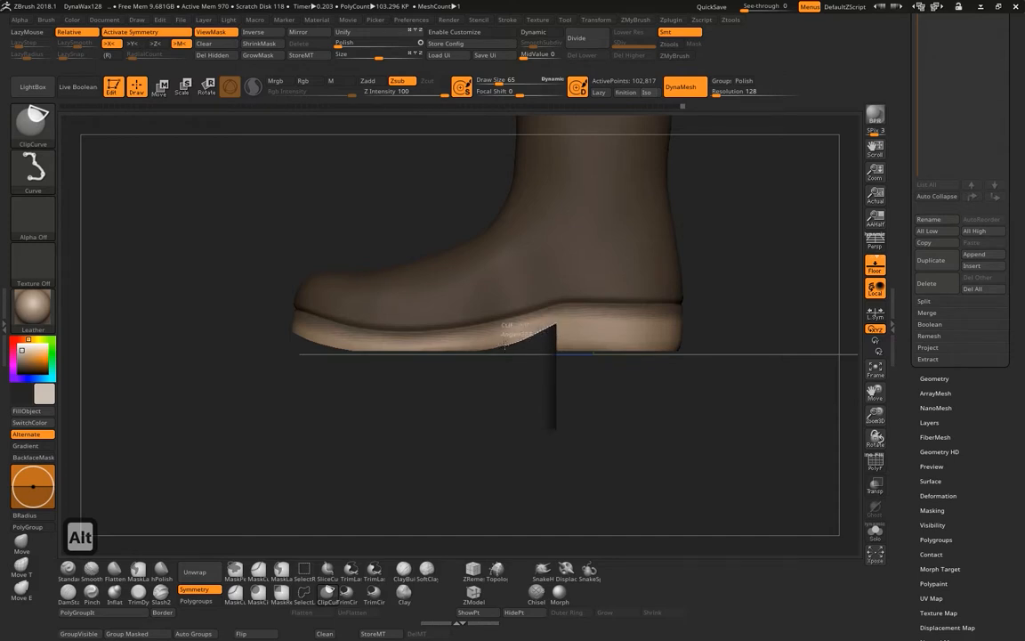
{"action": "mouse_move", "coordinate": [505, 345]}
{"action": "left_mouse_down", "text": "ctrl+shift"}
{"action": "mouse_move", "coordinate": [474, 349]}
{"action": "mouse_move", "coordinate": [529, 346]}
{"action": "mouse_move", "coordinate": [531, 373]}
{"action": "mouse_move", "coordinate": [555, 329]}
{"action": "left_mouse_up", "text": "ctrl+shift"}
{"action": "key", "text": "ctrl+z"}
{"action": "key", "text": "alt"}
{"action": "key", "text": "alt"}
{"action": "left_click_drag", "start_coordinate": [534, 328], "coordinate": [505, 336], "text": "alt"}
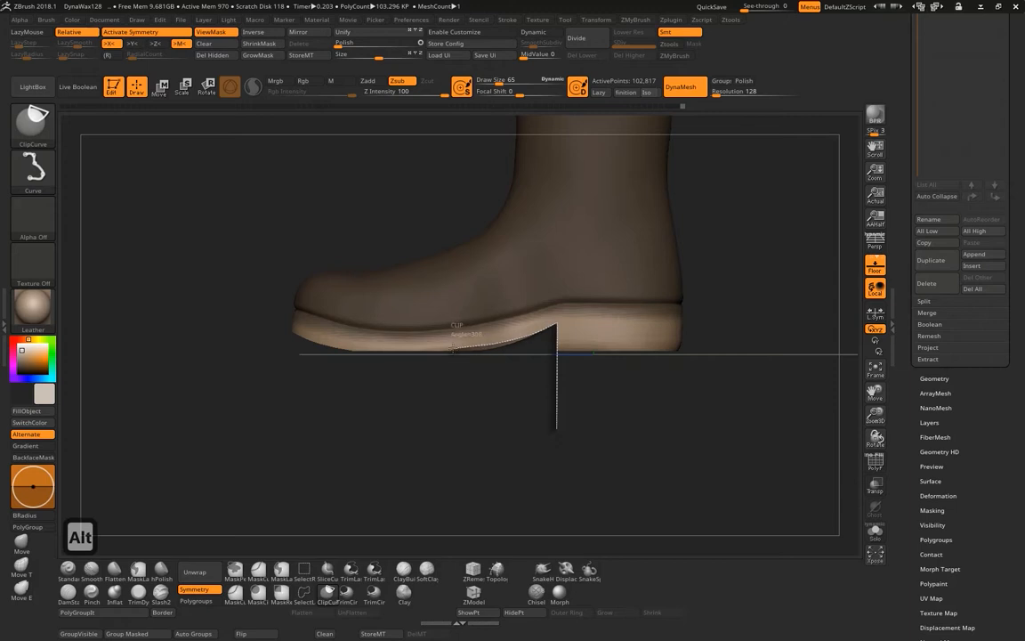
{"action": "left_click_drag", "start_coordinate": [452, 349], "coordinate": [369, 352], "text": "alt"}
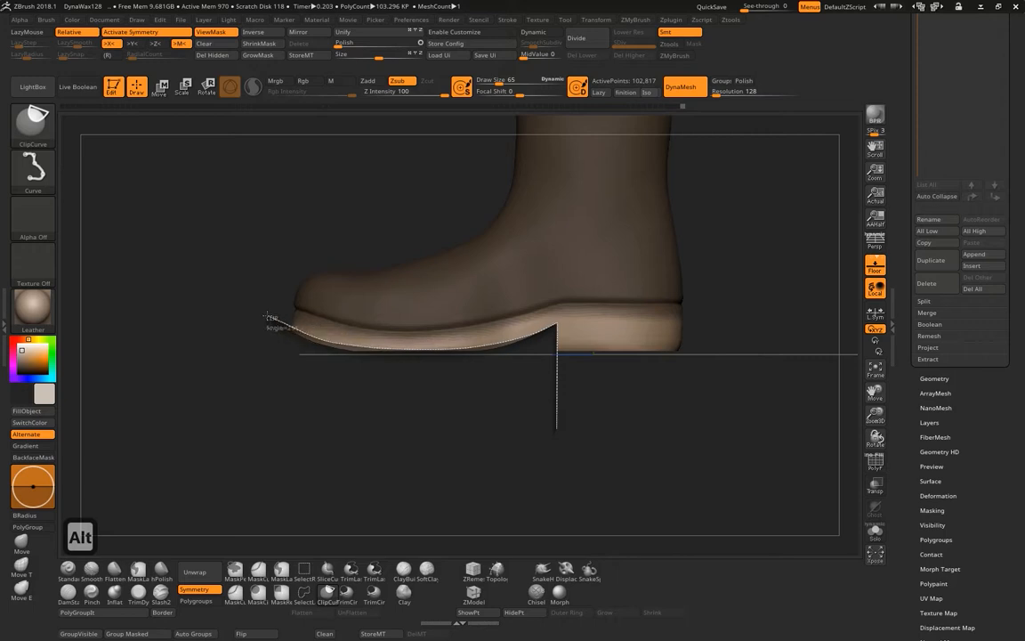
{"action": "left_click_drag", "start_coordinate": [261, 316], "coordinate": [254, 318], "text": "alt"}
Refine the sole's bottom curve under the ball of the foot using the Move brush at draw size 306.
{"action": "mouse_move", "coordinate": [505, 428]}
{"action": "left_mouse_down"}
{"action": "mouse_move", "coordinate": [555, 428]}
{"action": "mouse_move", "coordinate": [464, 397]}
{"action": "mouse_move", "coordinate": [469, 451]}
{"action": "left_mouse_up"}
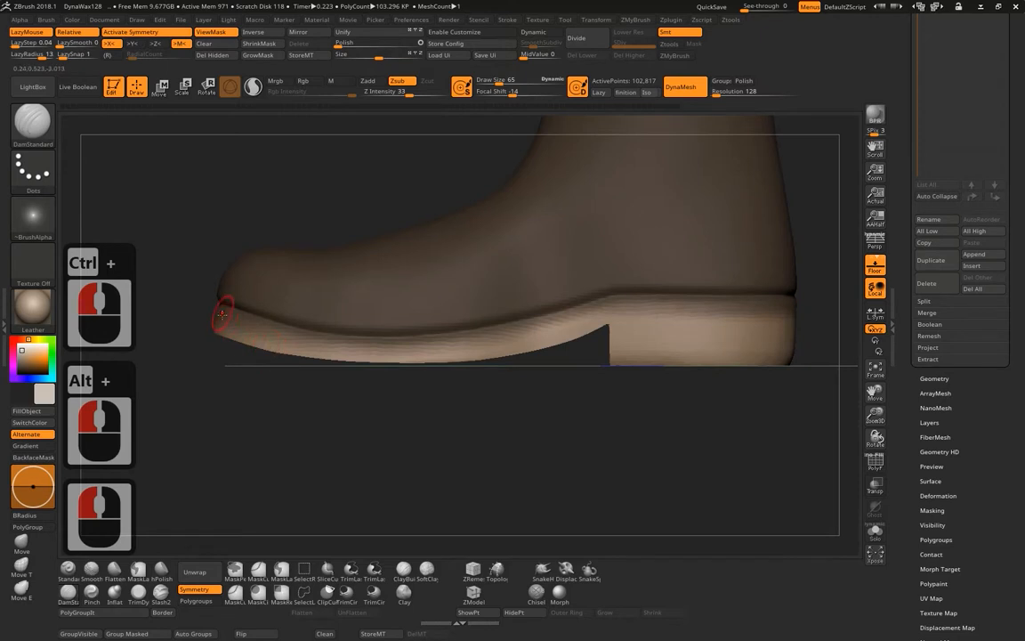
{"action": "left_click", "coordinate": [23, 540]}
{"action": "key", "text": "space"}
{"action": "scroll", "coordinate": [360, 334], "scroll_direction": "down", "scroll_amount": 20}
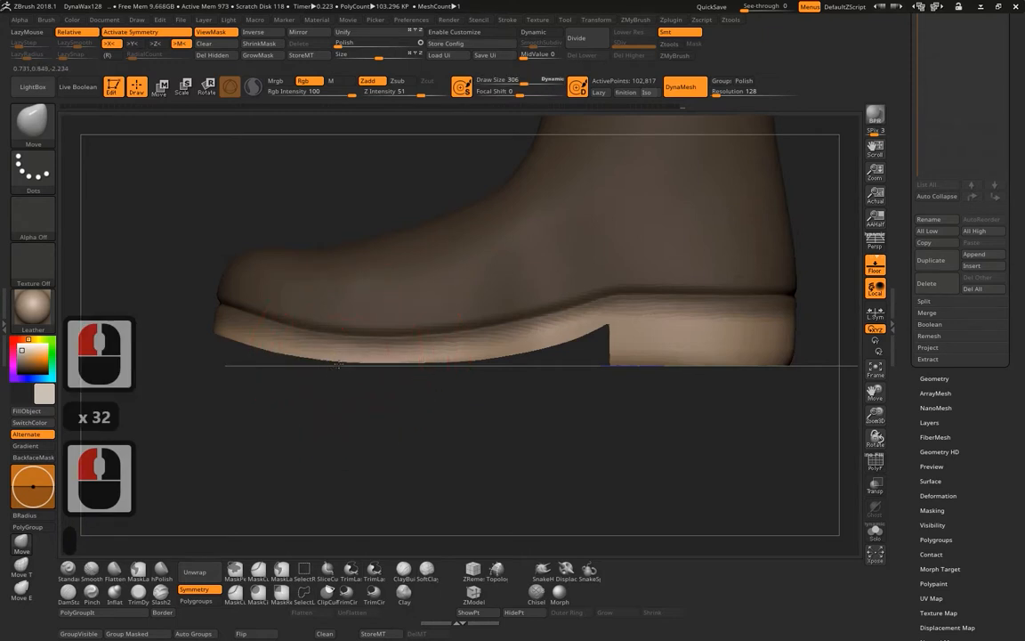
{"action": "left_click", "coordinate": [370, 360]}
{"action": "left_click", "coordinate": [356, 360]}
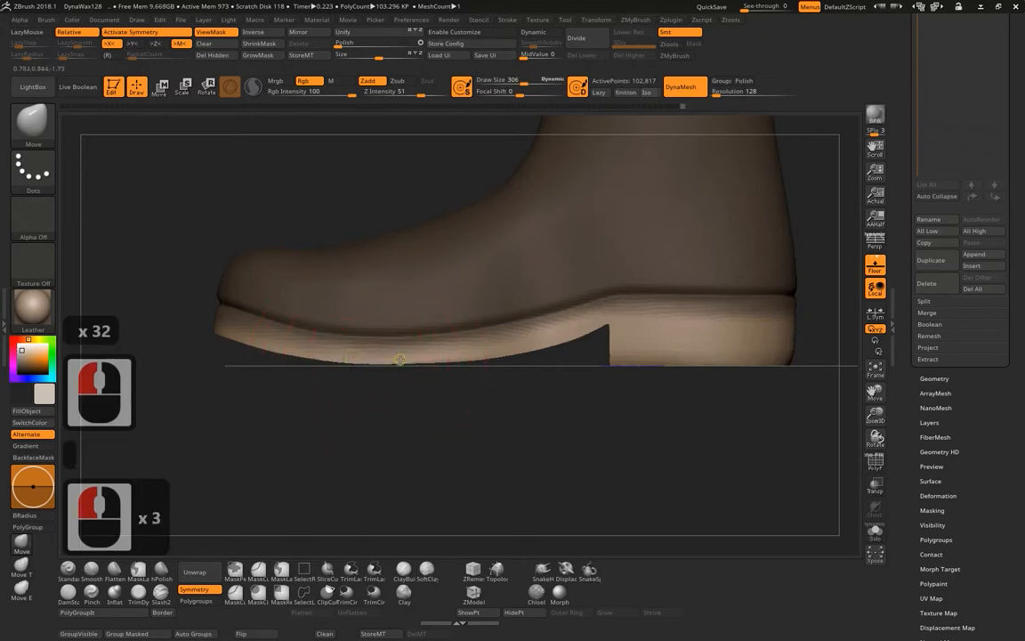
{"action": "left_click", "coordinate": [463, 360]}
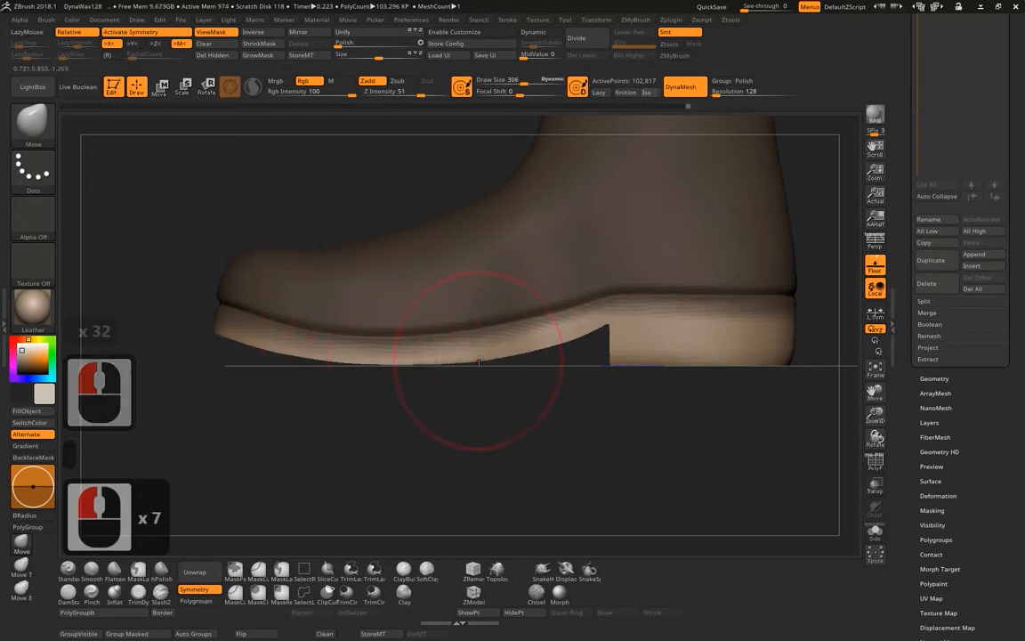
Nudge the front underside of the sole, raise the toe tip slightly, and even out the curve back toward the arch.
{"action": "left_click", "coordinate": [301, 348]}
{"action": "left_click", "coordinate": [283, 357]}
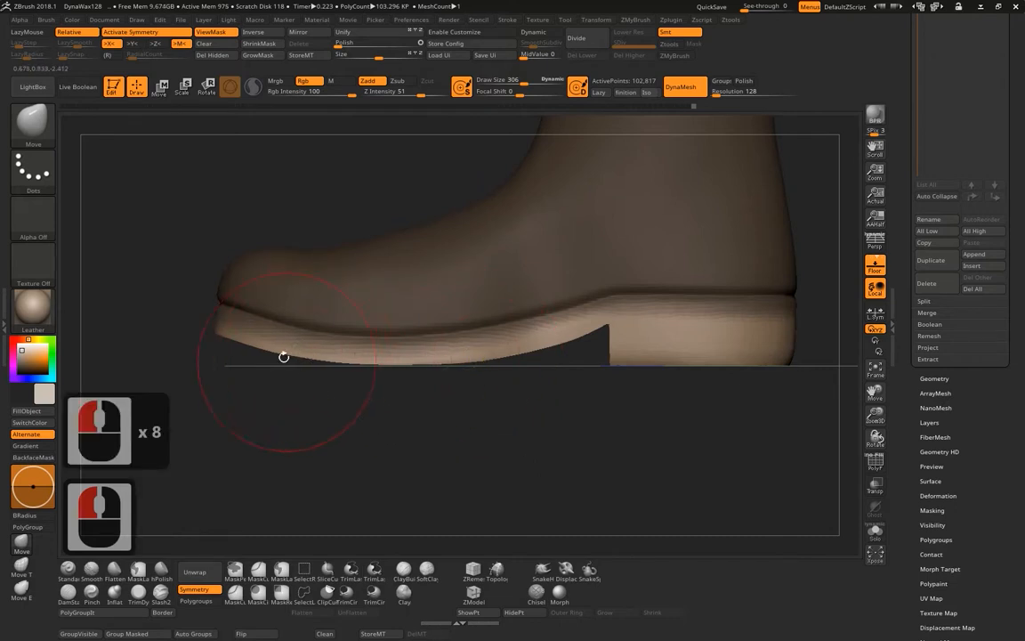
{"action": "left_click", "coordinate": [213, 334]}
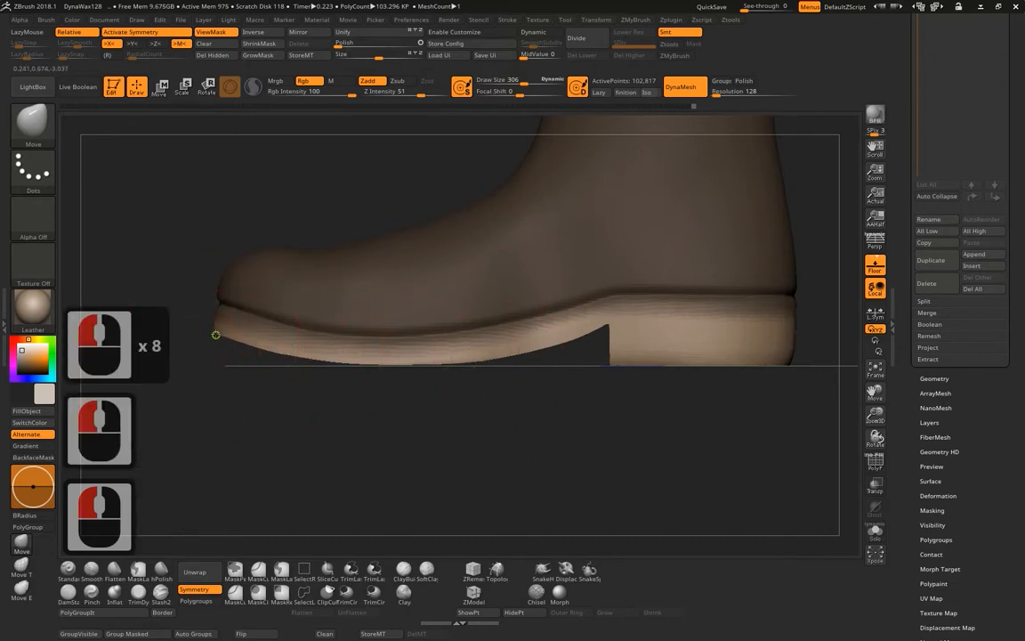
{"action": "left_click_drag", "start_coordinate": [213, 333], "coordinate": [214, 327]}
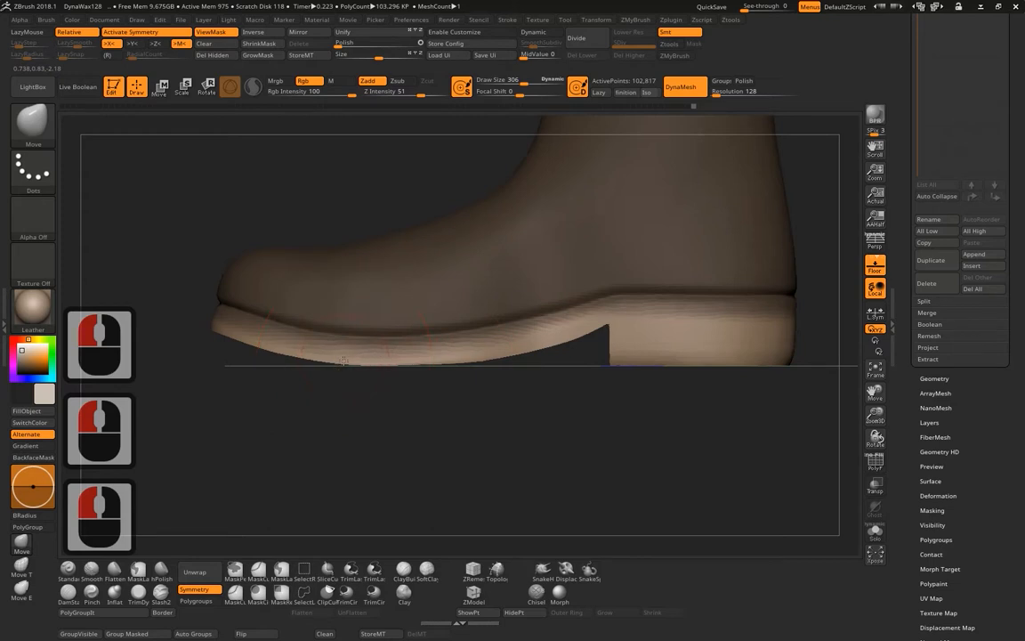
{"action": "left_click_drag", "start_coordinate": [344, 360], "coordinate": [509, 358]}
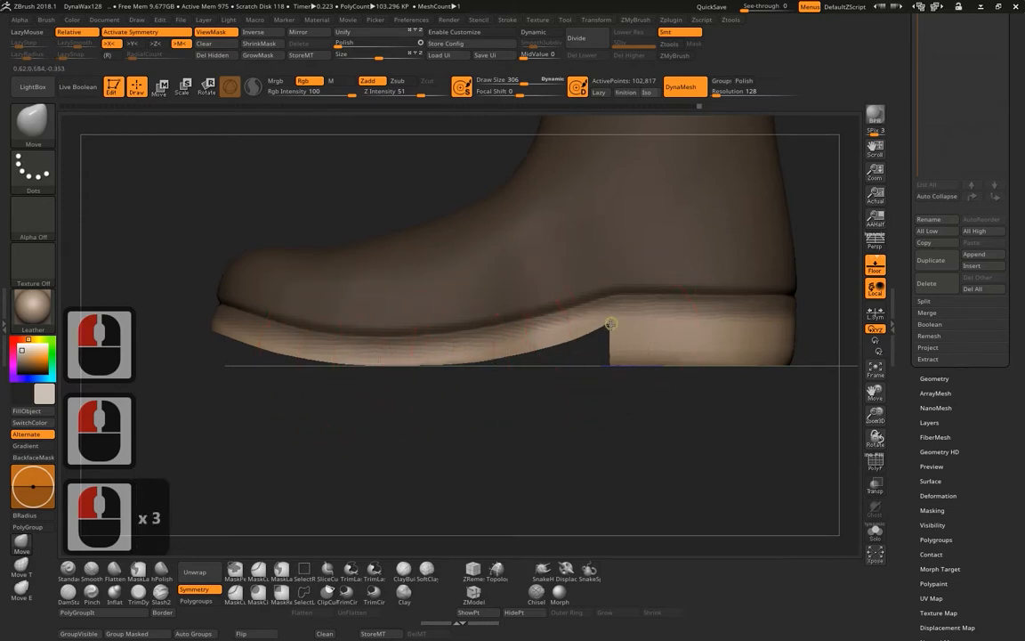
Try pulling the corner where the arch meets the heel, undo that stroke, and clear the mask from the upper.
{"action": "left_click_drag", "start_coordinate": [610, 324], "coordinate": [611, 331]}
{"action": "key", "text": "ctrl+z"}
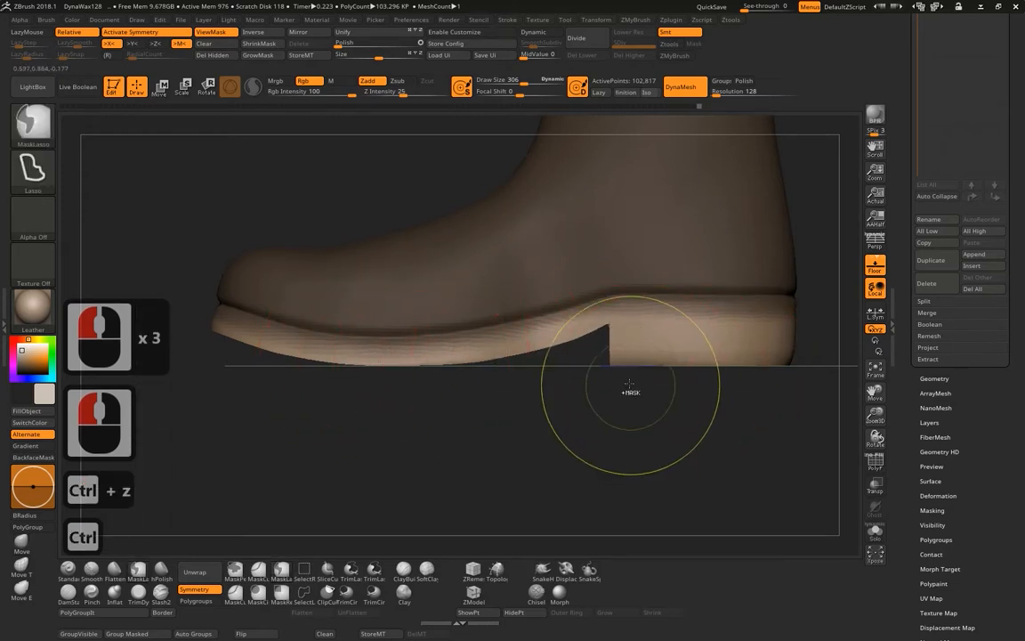
{"action": "mouse_move", "coordinate": [629, 382]}
{"action": "left_mouse_down", "text": "ctrl"}
{"action": "mouse_move", "coordinate": [631, 323]}
{"action": "mouse_move", "coordinate": [614, 378]}
{"action": "left_mouse_up", "text": "ctrl"}
{"action": "left_click_drag", "start_coordinate": [554, 422], "coordinate": [428, 499], "text": "ctrl"}
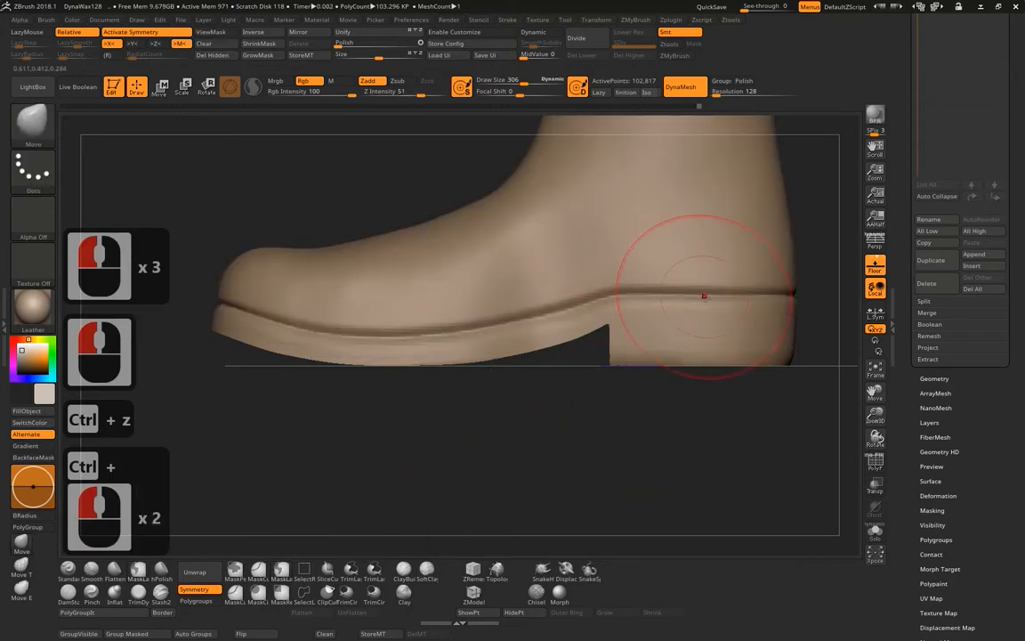
Lasso-mask the arch underside and the heel's front face, and invert the mask so only that area stays editable.
{"action": "key", "text": "ctrl"}
{"action": "mouse_move", "coordinate": [617, 308]}
{"action": "left_mouse_down", "text": "ctrl"}
{"action": "mouse_move", "coordinate": [534, 293]}
{"action": "mouse_move", "coordinate": [423, 334]}
{"action": "mouse_move", "coordinate": [534, 412]}
{"action": "mouse_move", "coordinate": [631, 372]}
{"action": "mouse_move", "coordinate": [572, 332]}
{"action": "left_mouse_up", "text": "ctrl"}
{"action": "left_click_drag", "start_coordinate": [595, 389], "coordinate": [560, 434], "text": "ctrl"}
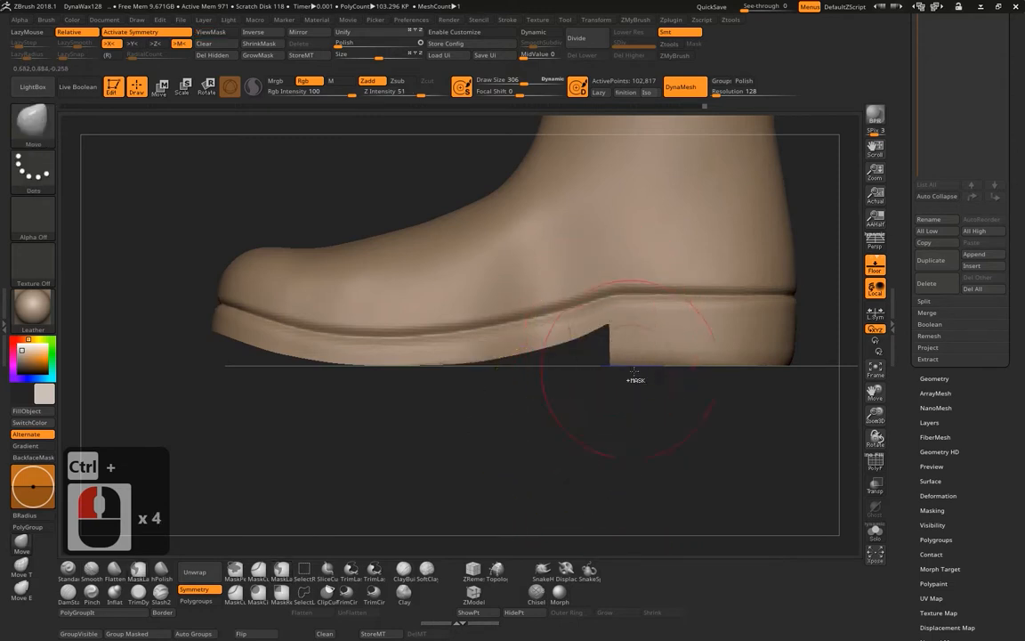
{"action": "mouse_move", "coordinate": [620, 314]}
{"action": "left_mouse_down", "text": "ctrl"}
{"action": "mouse_move", "coordinate": [619, 328]}
{"action": "mouse_move", "coordinate": [524, 345]}
{"action": "mouse_move", "coordinate": [654, 411]}
{"action": "mouse_move", "coordinate": [641, 391]}
{"action": "left_mouse_up", "text": "ctrl"}
{"action": "left_click", "coordinate": [547, 273], "text": "ctrl"}
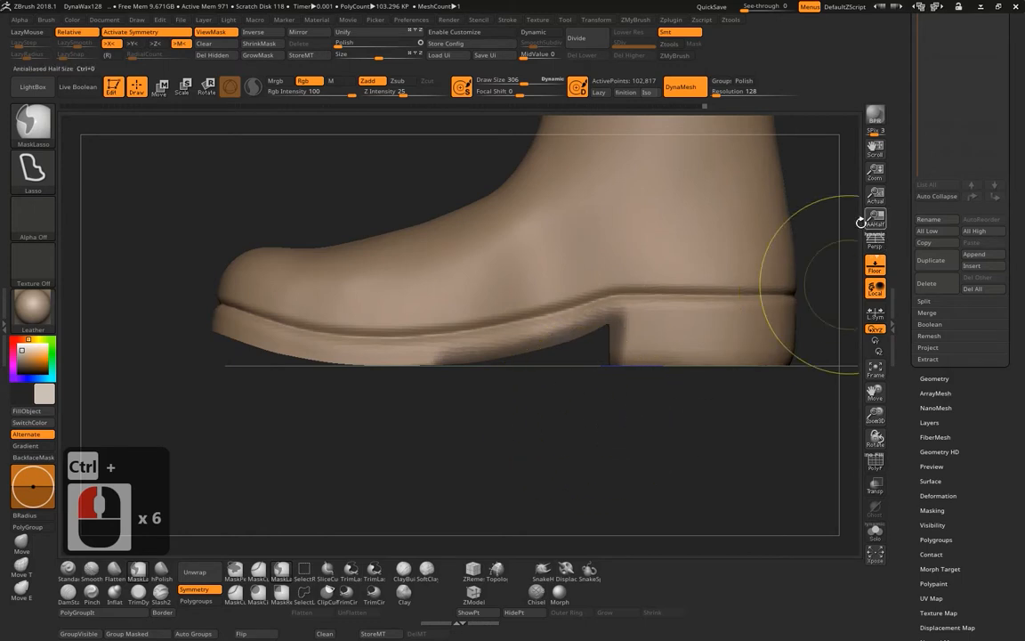
{"action": "left_click", "coordinate": [344, 508], "text": "ctrl"}
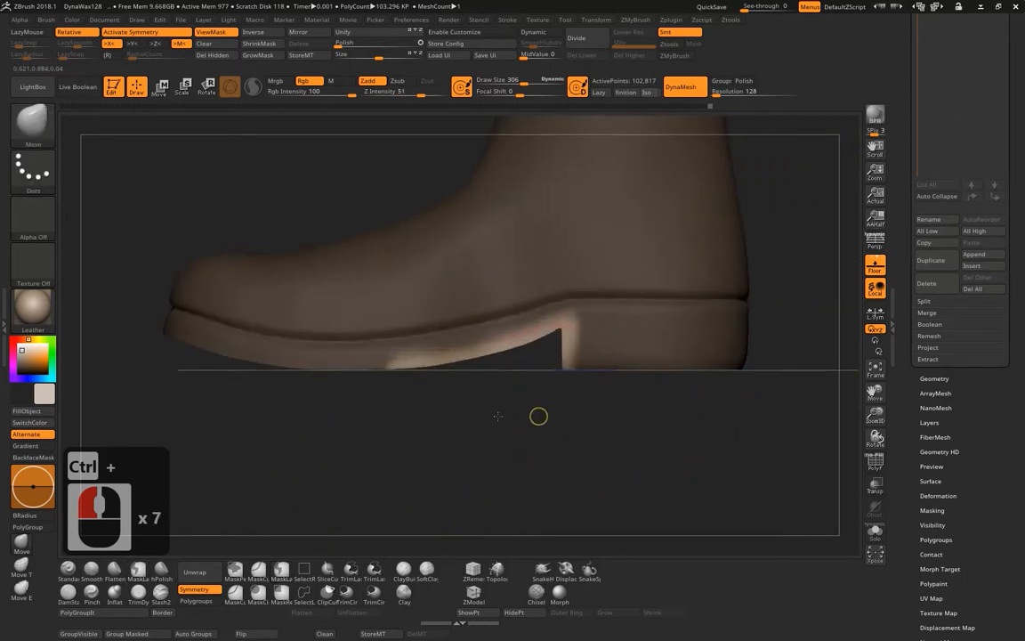
Reshape the unmasked corner between the arch and the heel's front face with the Move brush, undoing the first stroke.
{"action": "mouse_move", "coordinate": [497, 416]}
{"action": "left_mouse_down", "text": "alt"}
{"action": "mouse_move", "coordinate": [444, 408]}
{"action": "mouse_move", "coordinate": [551, 377]}
{"action": "left_mouse_up", "text": "alt"}
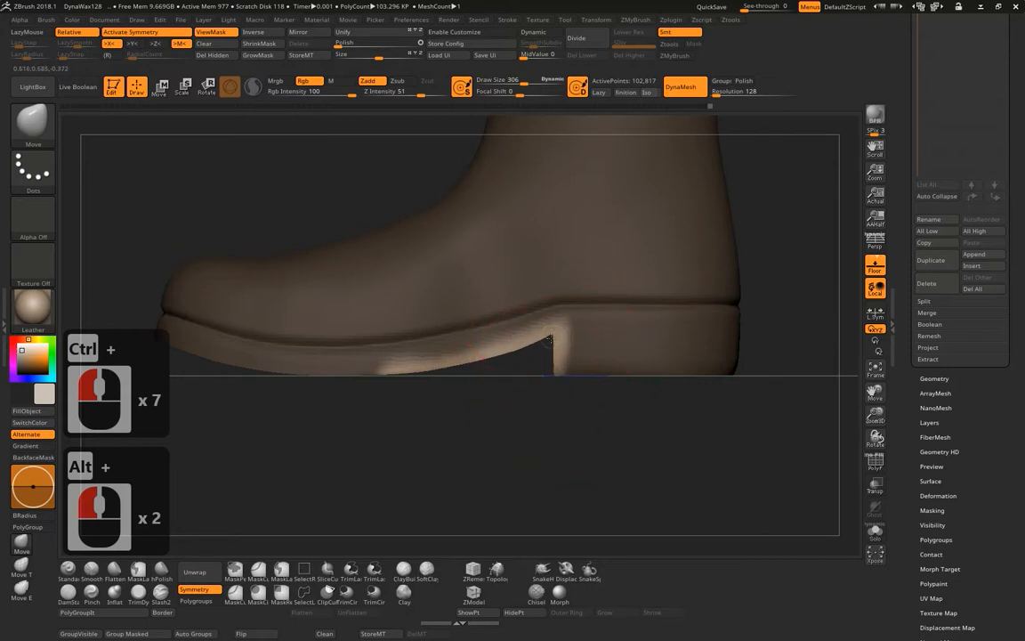
{"action": "left_click_drag", "start_coordinate": [550, 340], "coordinate": [558, 349]}
{"action": "key", "text": "ctrl+z"}
{"action": "mouse_move", "coordinate": [614, 386]}
{"action": "left_mouse_down", "text": "ctrl"}
{"action": "mouse_move", "coordinate": [571, 367]}
{"action": "mouse_move", "coordinate": [536, 432]}
{"action": "mouse_move", "coordinate": [485, 338]}
{"action": "left_mouse_up", "text": "ctrl"}
{"action": "left_click", "coordinate": [550, 333]}
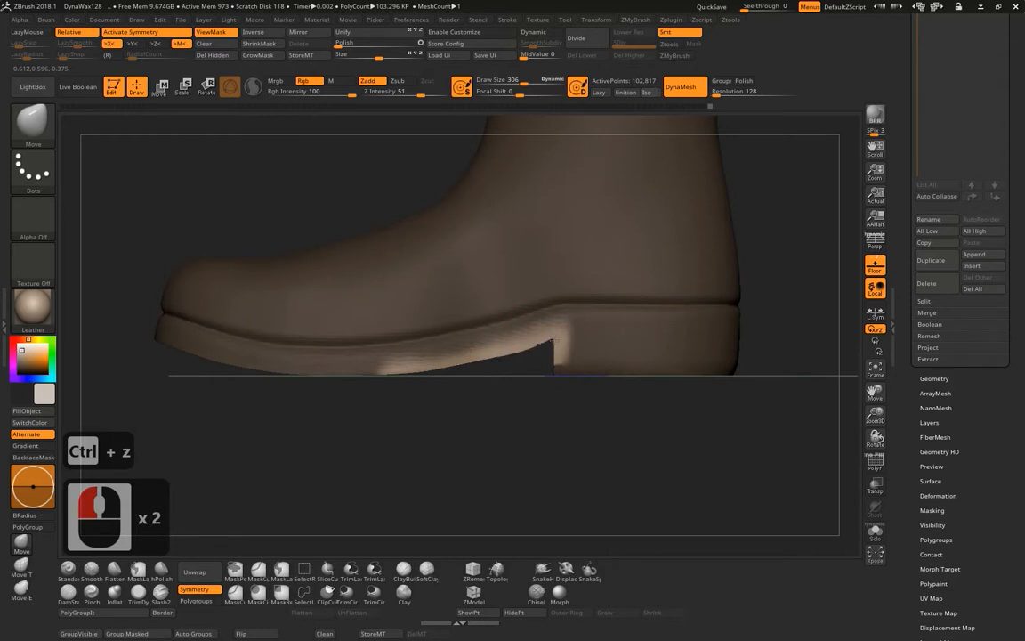
Set the Move brush's draw size to 236 and reshape the sole's arch and the front edge of the heel.
{"action": "left_click", "coordinate": [546, 337]}
{"action": "key", "text": "space"}
{"action": "left_click_drag", "start_coordinate": [501, 359], "coordinate": [495, 359]}
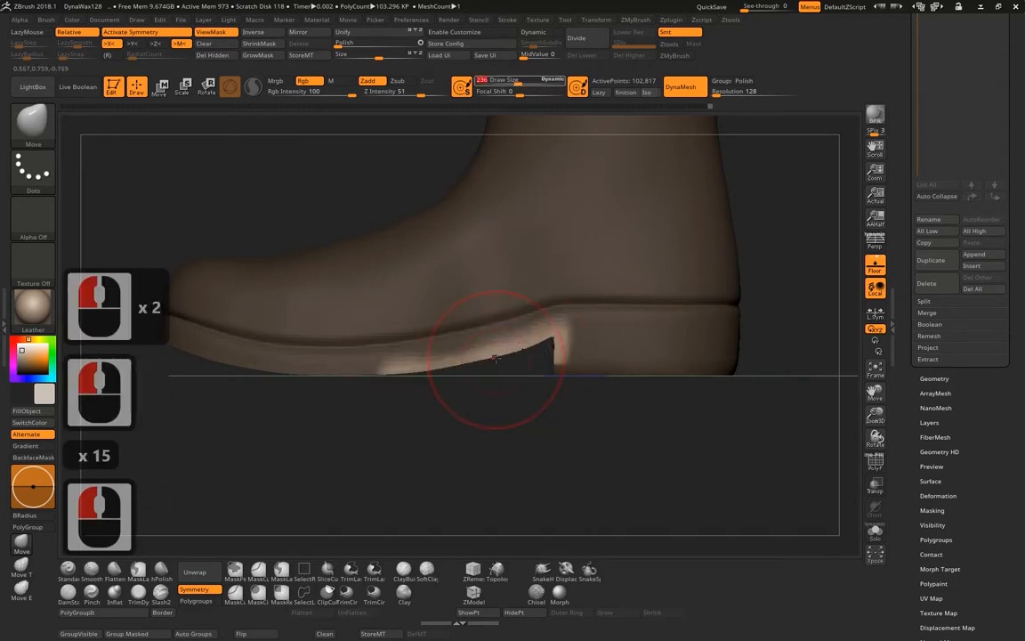
{"action": "left_click", "coordinate": [455, 367]}
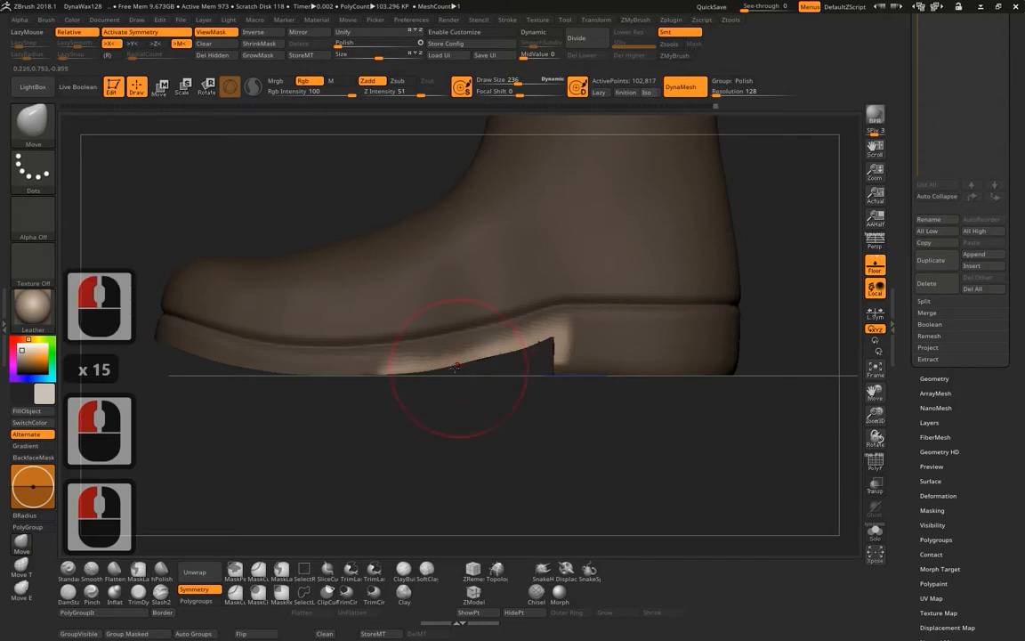
{"action": "left_click", "coordinate": [435, 375]}
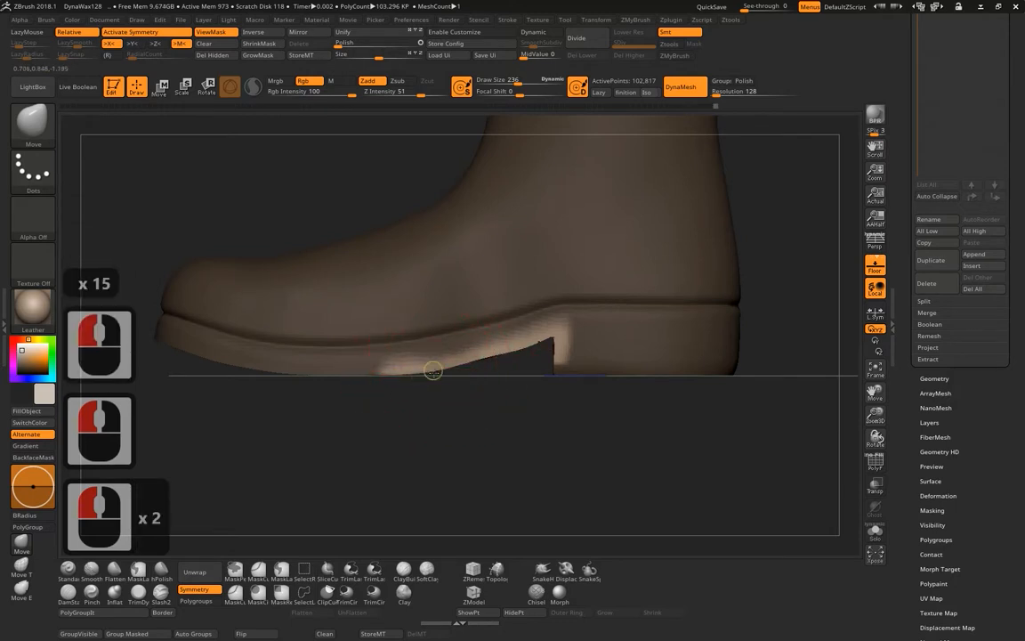
{"action": "double_click", "coordinate": [462, 365]}
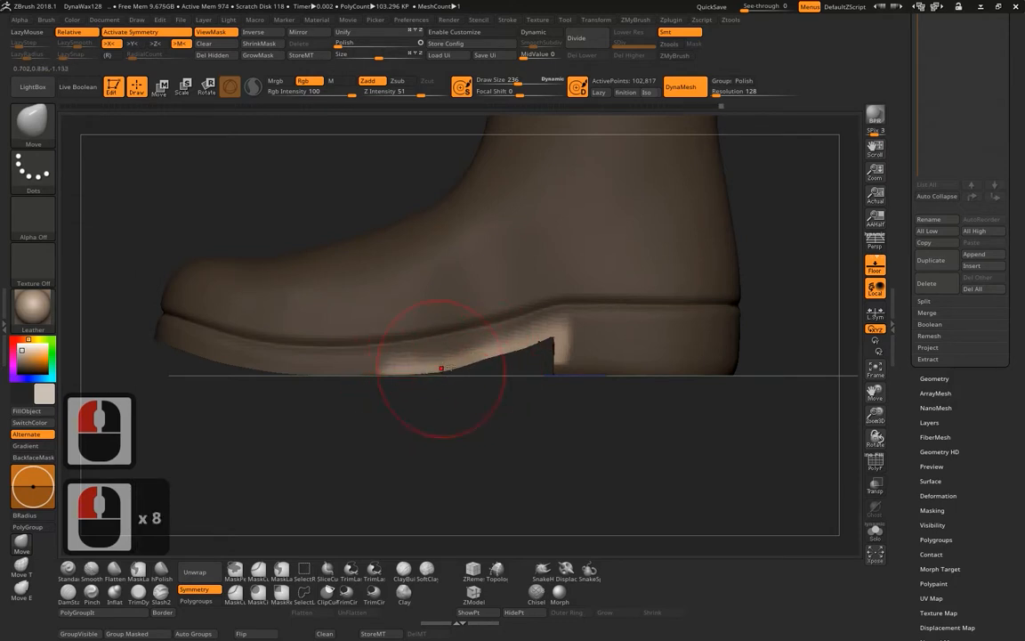
{"action": "left_click", "coordinate": [506, 354]}
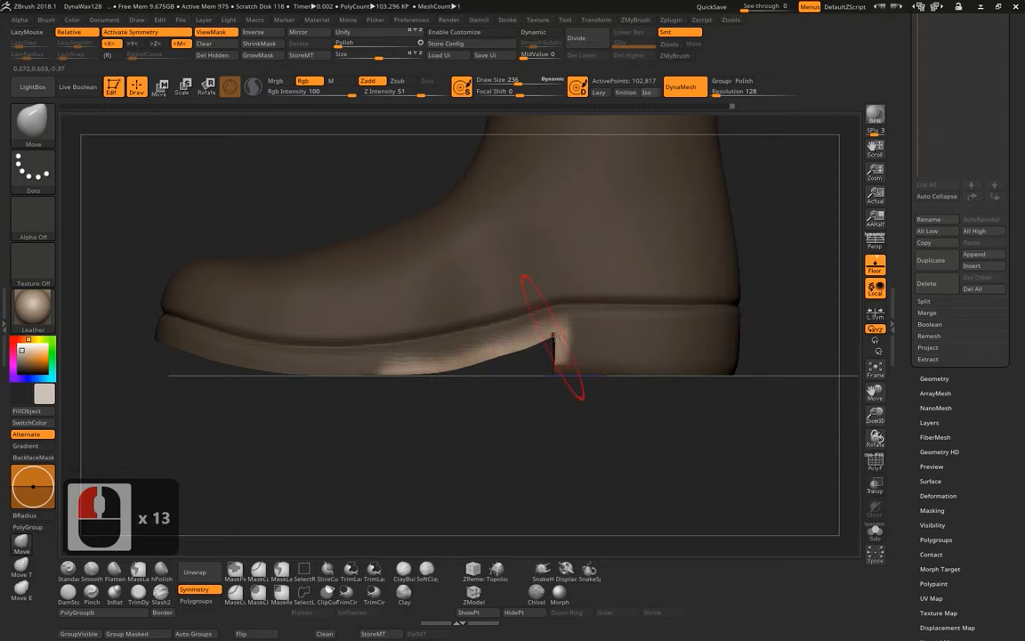
{"action": "left_click", "coordinate": [561, 353]}
{"action": "left_click", "coordinate": [555, 364]}
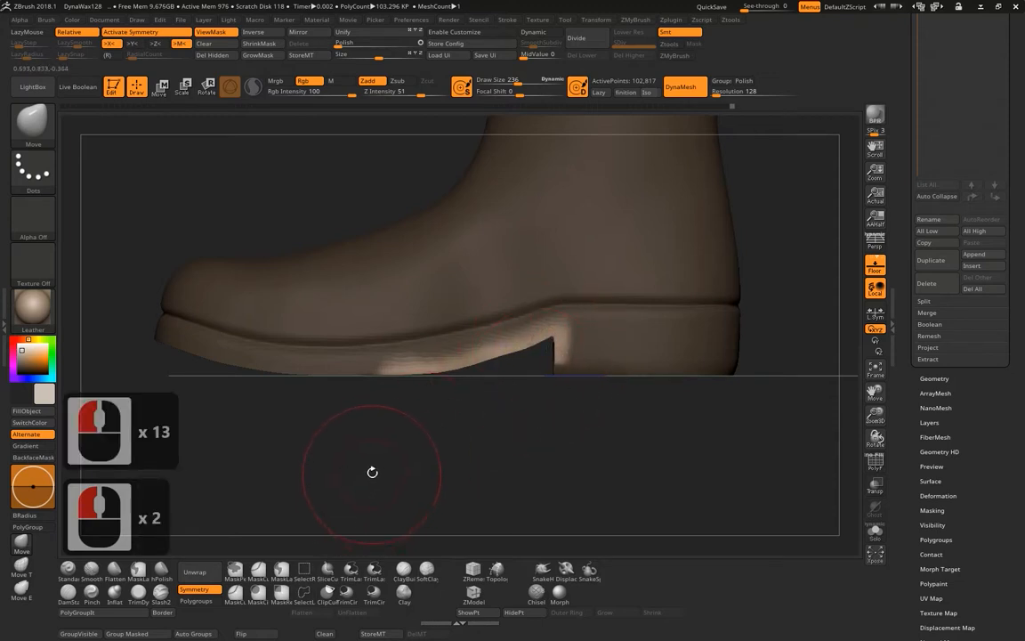
Trim the underside of the sole's arch up to the heel corner with the ClipCurve brush.
{"action": "mouse_move", "coordinate": [551, 409]}
{"action": "left_mouse_down", "text": "ctrl+shift"}
{"action": "mouse_move", "coordinate": [554, 335]}
{"action": "mouse_move", "coordinate": [445, 375]}
{"action": "mouse_move", "coordinate": [333, 375]}
{"action": "left_mouse_up", "text": "ctrl+shift"}
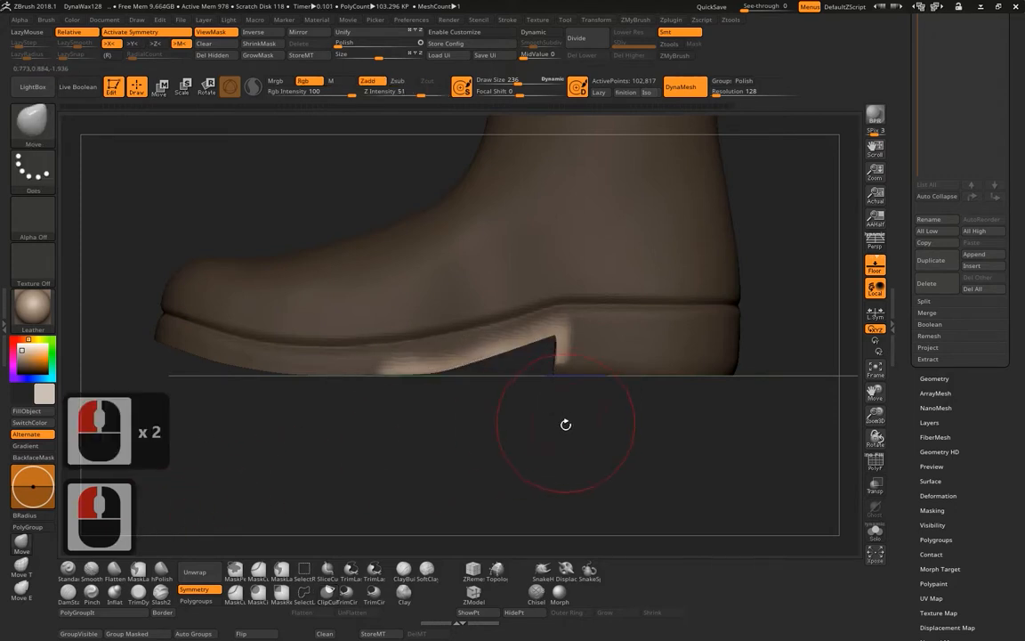
{"action": "left_click_drag", "start_coordinate": [565, 424], "coordinate": [499, 421], "text": "alt"}
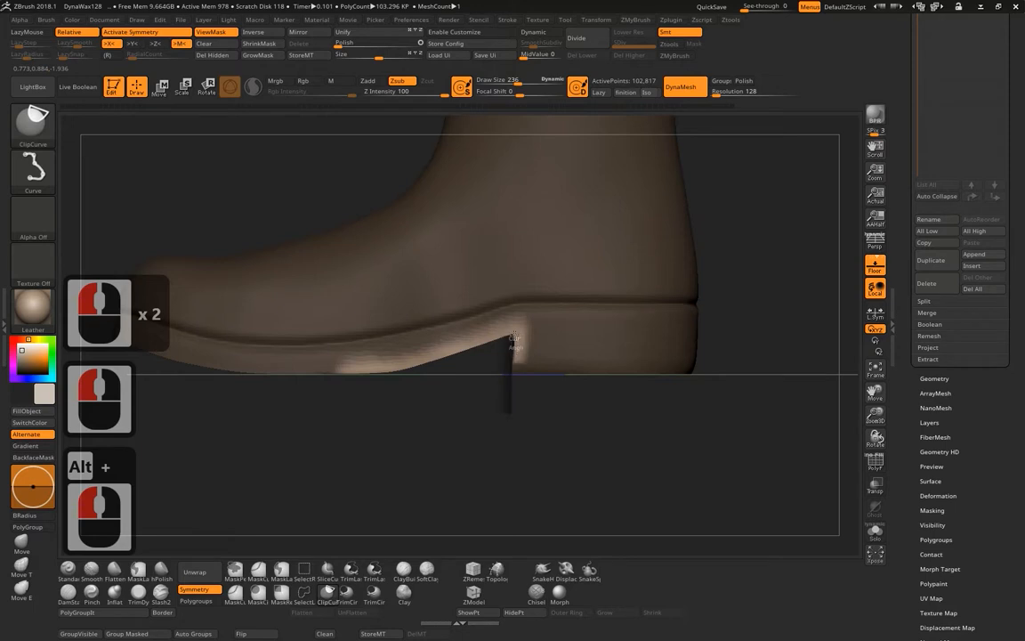
{"action": "key", "text": "ctrl+shift+space"}
{"action": "mouse_move", "coordinate": [513, 335]}
{"action": "left_mouse_down", "text": "ctrl+shift"}
{"action": "mouse_move", "coordinate": [516, 347]}
{"action": "mouse_move", "coordinate": [516, 339]}
{"action": "left_mouse_up", "text": "ctrl+shift"}
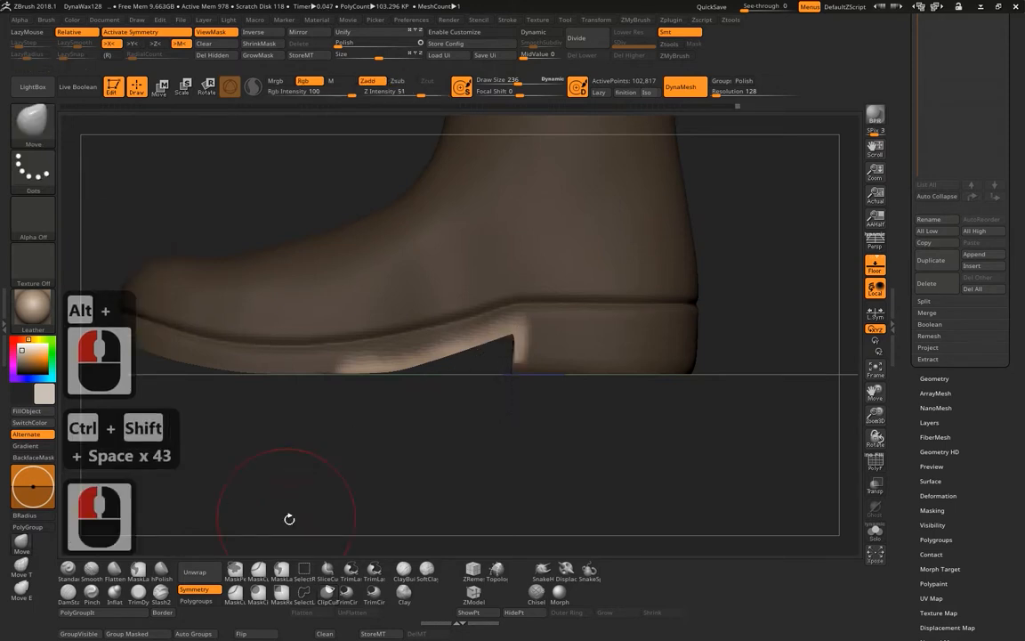
Invert and clear the mask, and cut the heel's front face straight with a clip curve.
{"action": "left_click_drag", "start_coordinate": [613, 409], "coordinate": [606, 398]}
{"action": "left_click", "coordinate": [766, 356], "text": "ctrl"}
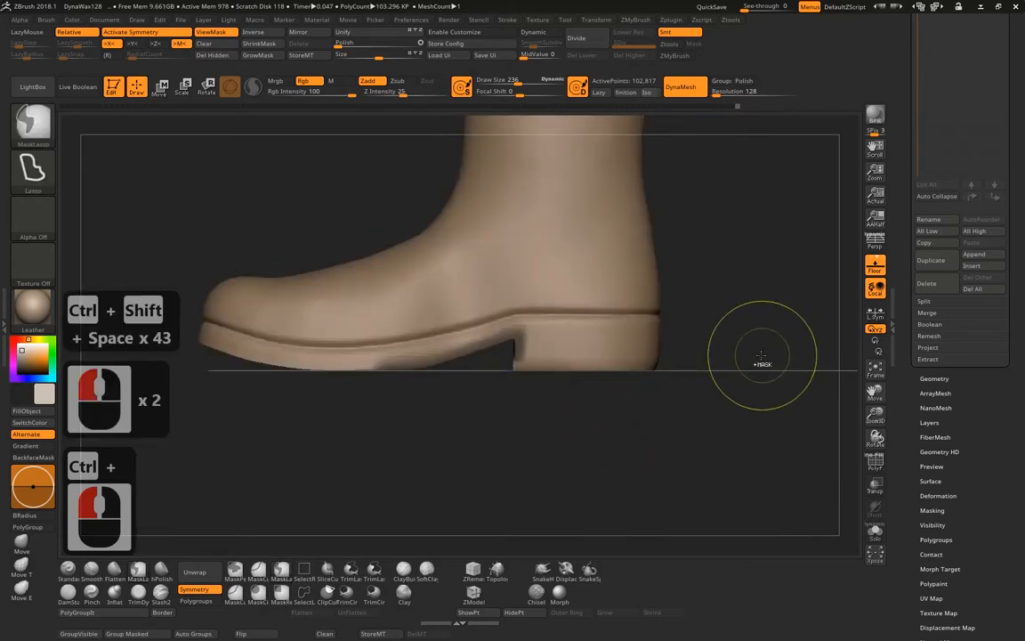
{"action": "left_click", "coordinate": [764, 353], "text": "ctrl"}
{"action": "left_click", "coordinate": [766, 309], "text": "ctrl"}
{"action": "left_click_drag", "start_coordinate": [512, 420], "coordinate": [515, 342], "text": "ctrl+shift"}
{"action": "key", "text": "alt"}
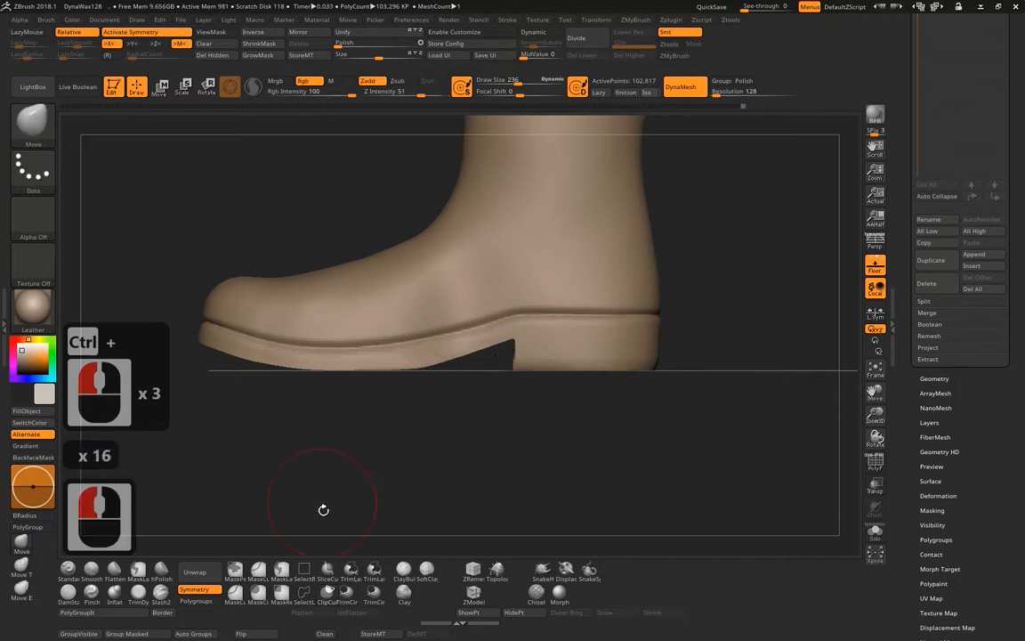
Clip the bottom of the sole and heel flat along the floor line from heel to toe.
{"action": "left_click_drag", "start_coordinate": [691, 294], "coordinate": [730, 302], "text": "alt"}
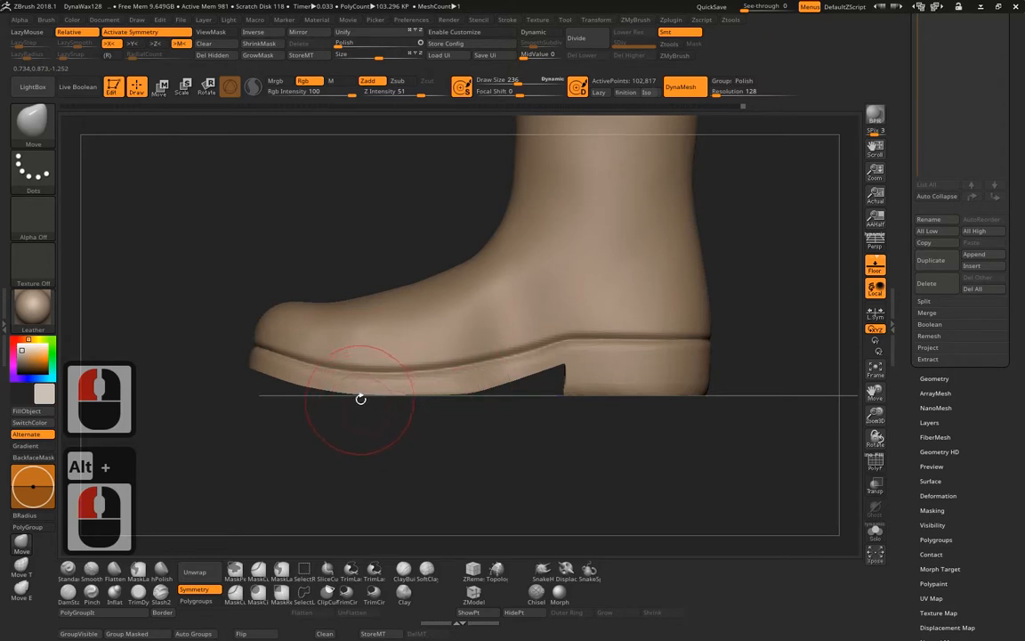
{"action": "mouse_move", "coordinate": [761, 378]}
{"action": "left_mouse_down", "text": "ctrl+shift"}
{"action": "mouse_move", "coordinate": [210, 378]}
{"action": "mouse_move", "coordinate": [188, 412]}
{"action": "mouse_move", "coordinate": [194, 393]}
{"action": "left_mouse_up", "text": "ctrl+shift"}
{"action": "key", "text": "ctrl+shift+space"}
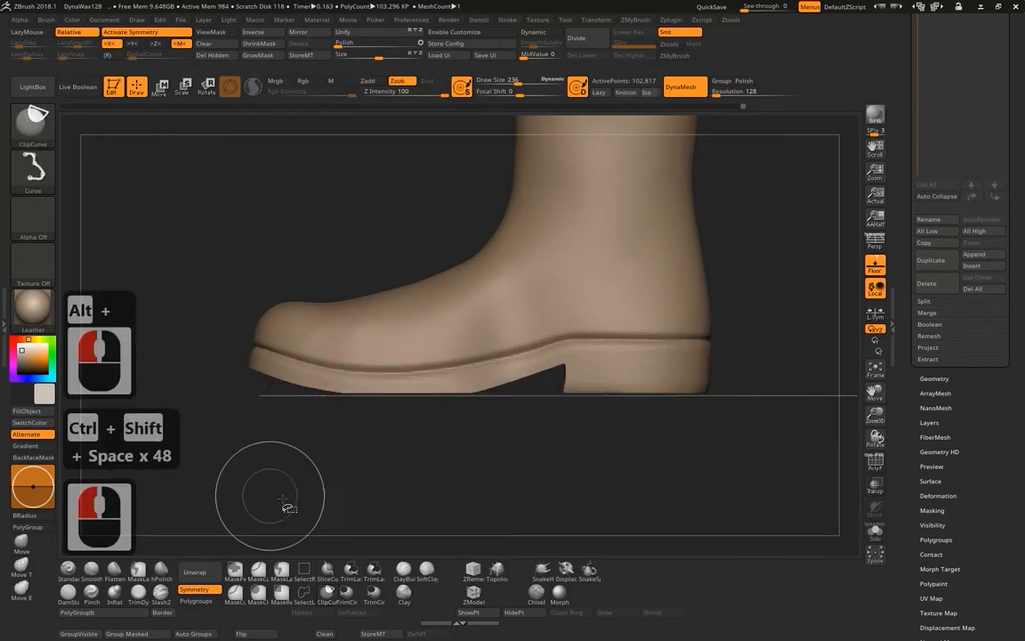
Smooth the underside and lower edges of the sole from the toe to the arch.
{"action": "left_click_drag", "start_coordinate": [526, 446], "coordinate": [549, 427], "text": "alt"}
{"action": "left_click_drag", "start_coordinate": [492, 447], "coordinate": [491, 363]}
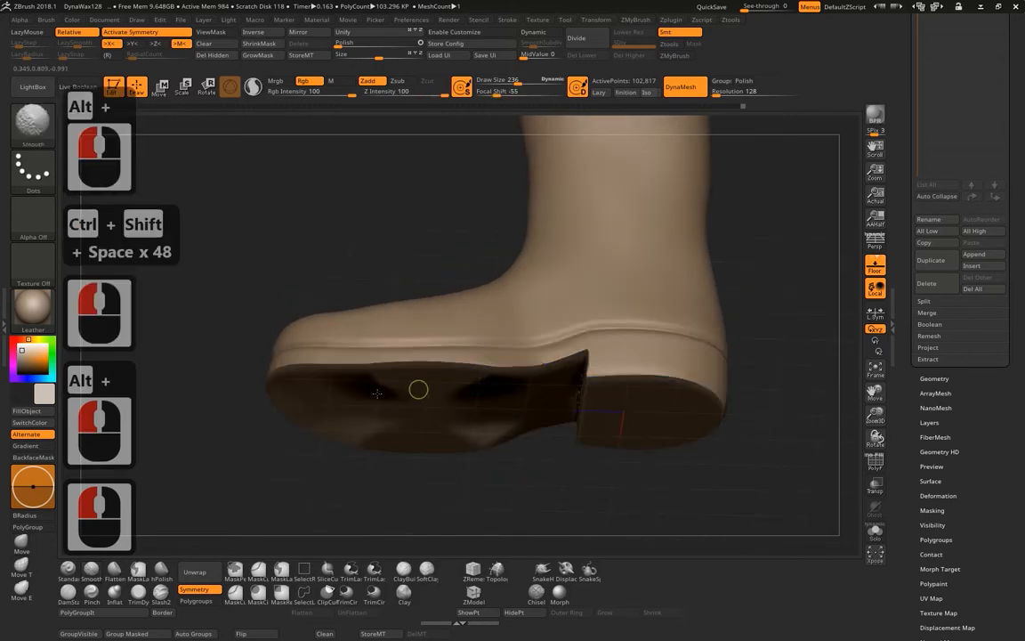
{"action": "left_click_drag", "start_coordinate": [418, 389], "coordinate": [525, 366], "text": "shift"}
{"action": "left_click_drag", "start_coordinate": [507, 368], "coordinate": [374, 368], "text": "shift"}
{"action": "left_click_drag", "start_coordinate": [374, 368], "coordinate": [276, 383], "text": "shift"}
{"action": "left_click_drag", "start_coordinate": [462, 397], "coordinate": [405, 388], "text": "shift"}
{"action": "left_click_drag", "start_coordinate": [486, 352], "coordinate": [506, 378], "text": "shift"}
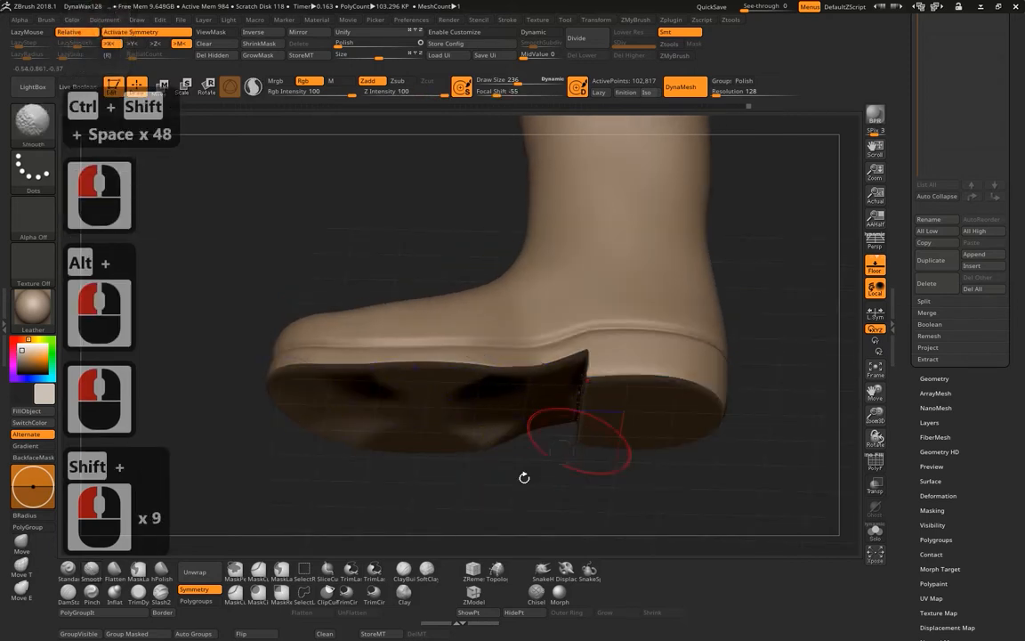
{"action": "left_click_drag", "start_coordinate": [525, 476], "coordinate": [521, 400], "text": "shift"}
{"action": "mouse_move", "coordinate": [534, 258]}
{"action": "left_mouse_down"}
{"action": "mouse_move", "coordinate": [556, 296]}
{"action": "mouse_move", "coordinate": [578, 439]}
{"action": "mouse_move", "coordinate": [613, 445]}
{"action": "mouse_move", "coordinate": [571, 449]}
{"action": "mouse_move", "coordinate": [588, 518]}
{"action": "mouse_move", "coordinate": [572, 462]}
{"action": "mouse_move", "coordinate": [562, 318]}
{"action": "left_mouse_up"}
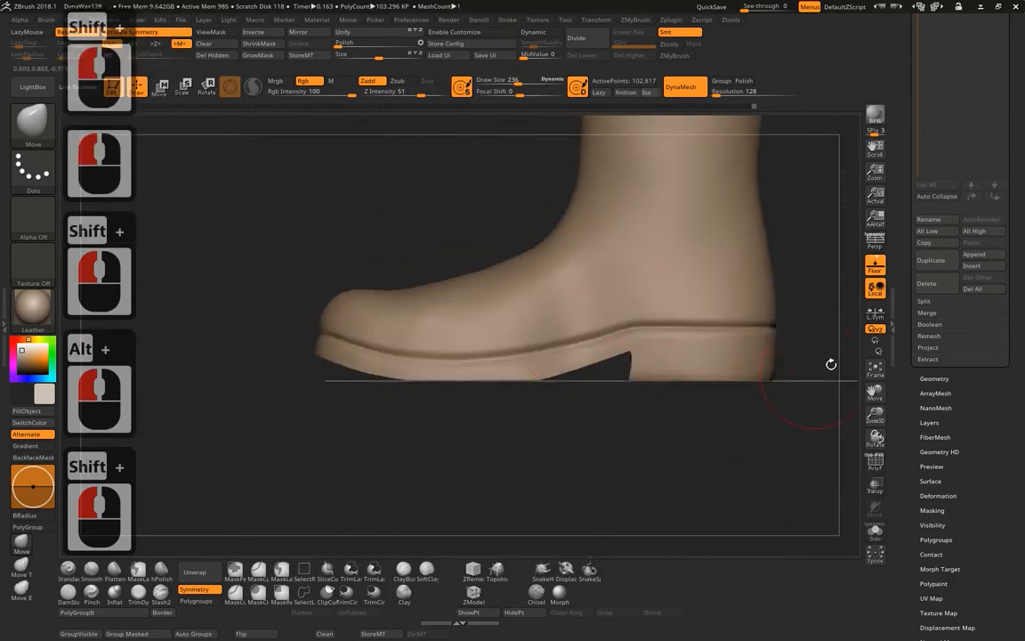
Lasso-mask the sole from the heel to the toe, following the seam below the boot's upper.
{"action": "left_click_drag", "start_coordinate": [517, 425], "coordinate": [503, 428], "text": "alt"}
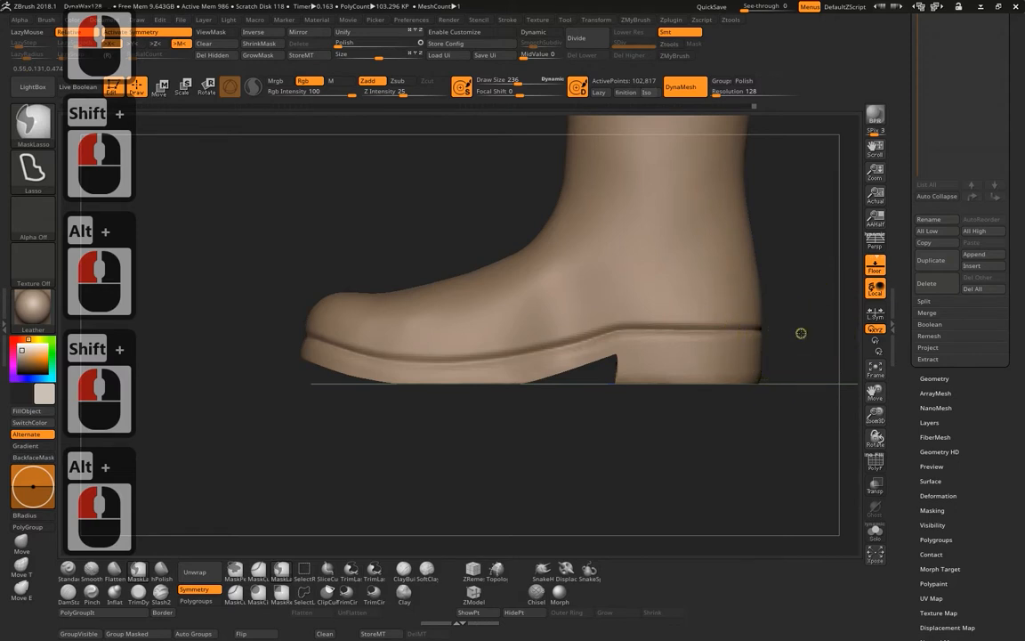
{"action": "left_click", "coordinate": [799, 339], "text": "ctrl"}
{"action": "left_click", "coordinate": [778, 343], "text": "ctrl"}
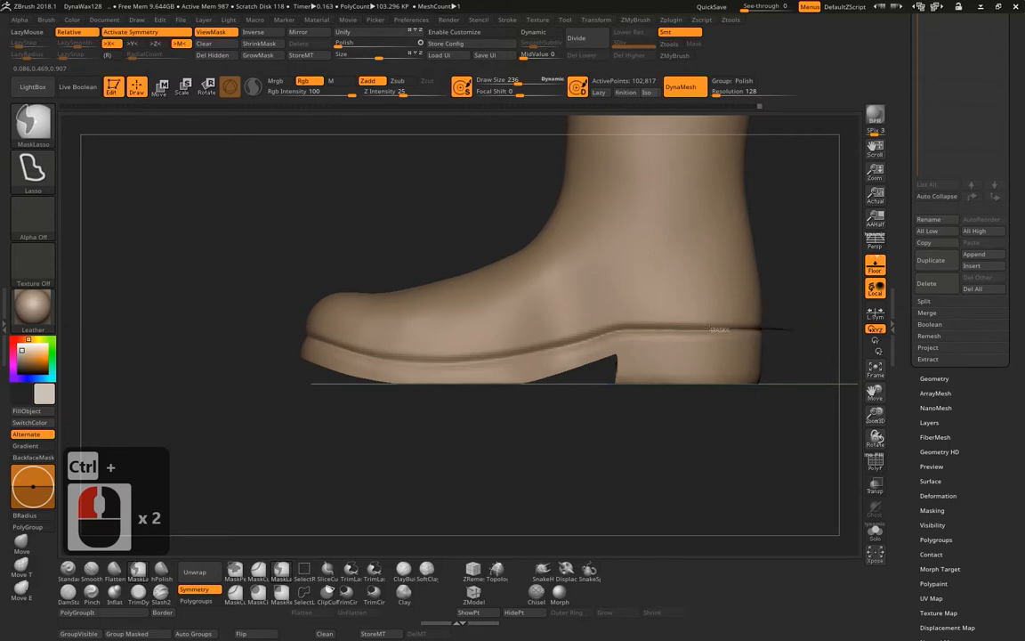
{"action": "mouse_move", "coordinate": [626, 330]}
{"action": "left_mouse_down", "text": "ctrl"}
{"action": "mouse_move", "coordinate": [506, 309]}
{"action": "mouse_move", "coordinate": [340, 308]}
{"action": "mouse_move", "coordinate": [236, 356]}
{"action": "left_mouse_up", "text": "ctrl"}
{"action": "left_click_drag", "start_coordinate": [254, 413], "coordinate": [253, 413], "text": "ctrl"}
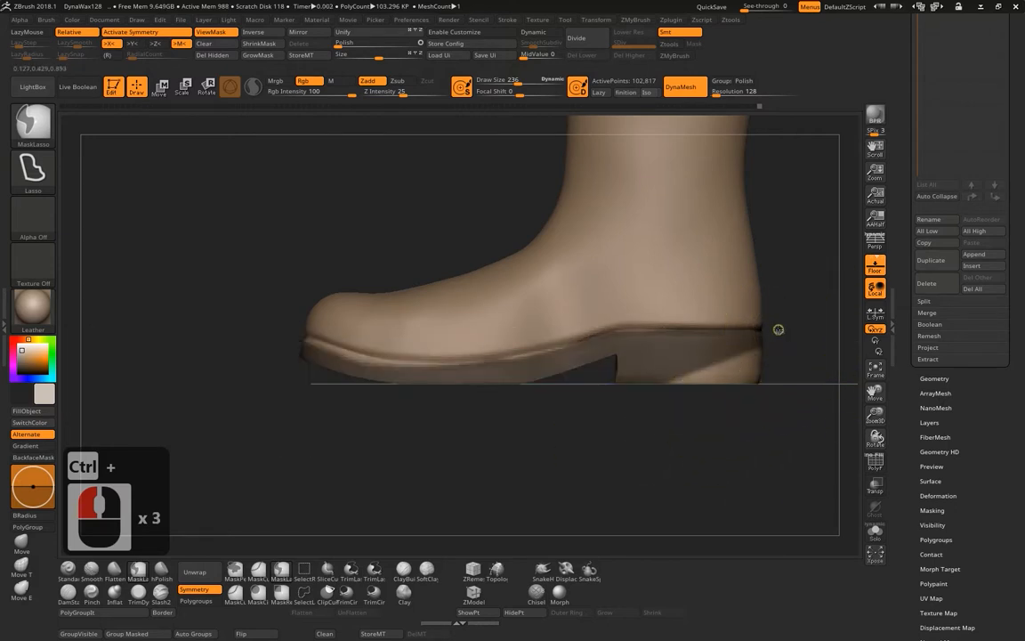
{"action": "left_click_drag", "start_coordinate": [611, 330], "coordinate": [566, 331], "text": "ctrl"}
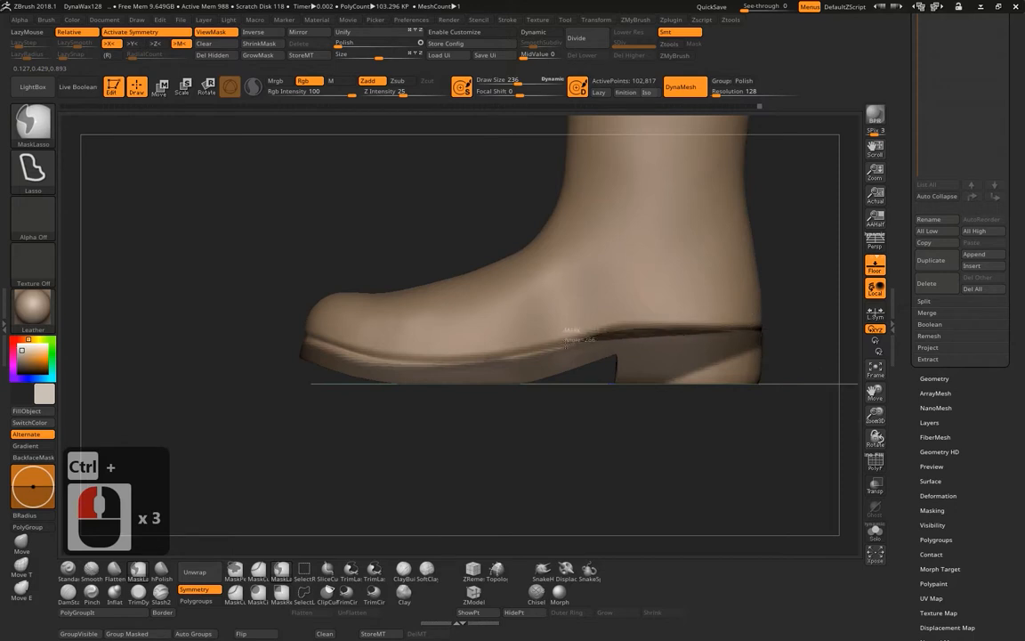
{"action": "left_click_drag", "start_coordinate": [399, 358], "coordinate": [254, 360], "text": "ctrl"}
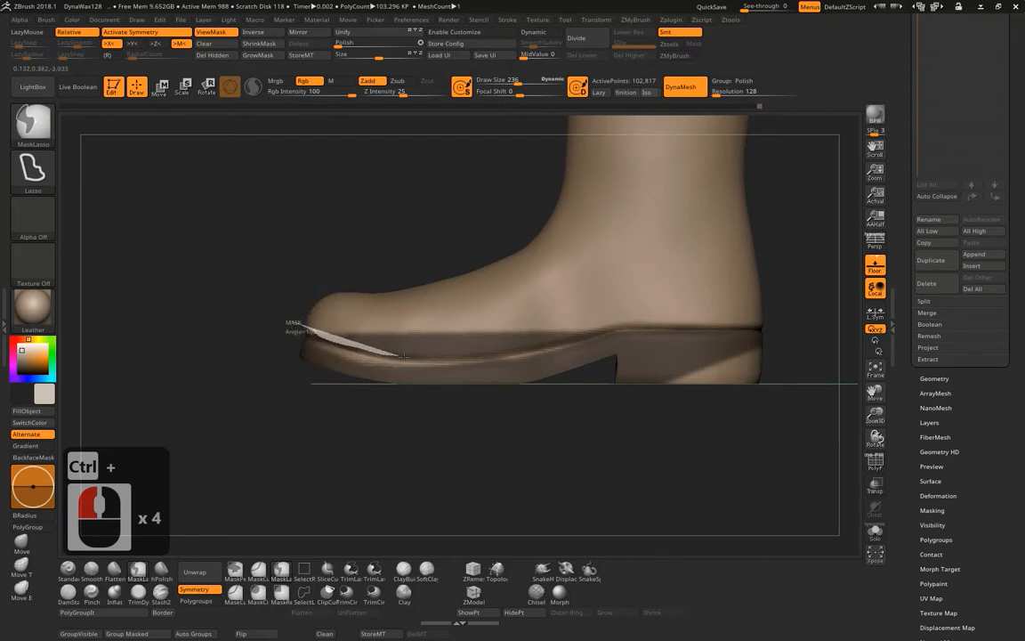
Remove the mask above the sole seam and extend it over the unmasked back of the heel and the sole edge.
{"action": "mouse_move", "coordinate": [404, 357]}
{"action": "left_mouse_down", "text": "ctrl+alt"}
{"action": "mouse_move", "coordinate": [501, 356]}
{"action": "mouse_move", "coordinate": [608, 330]}
{"action": "left_mouse_up", "text": "ctrl+alt"}
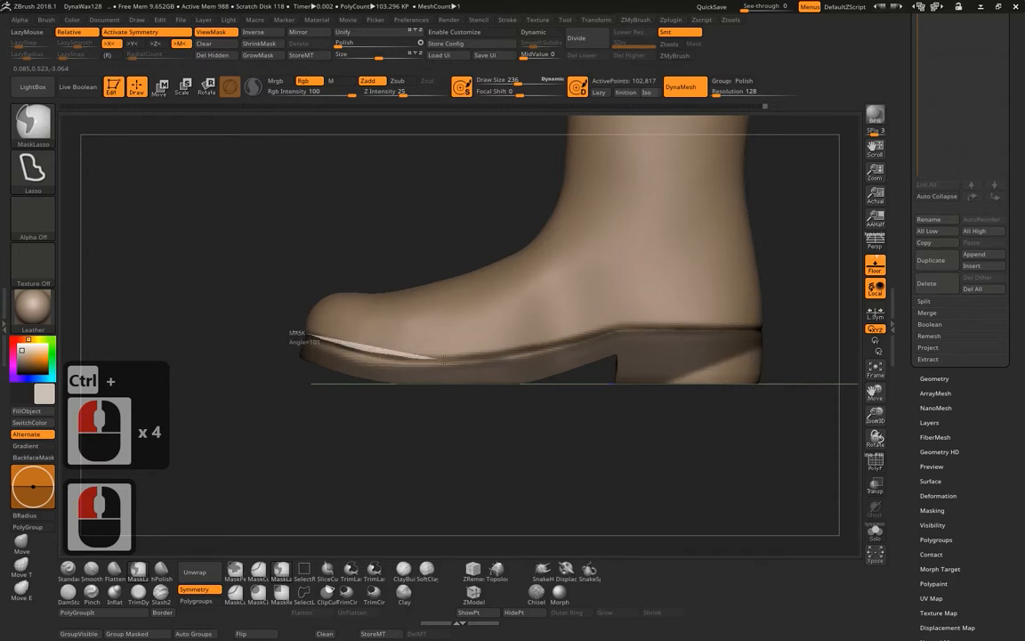
{"action": "left_click_drag", "start_coordinate": [442, 359], "coordinate": [658, 323], "text": "ctrl"}
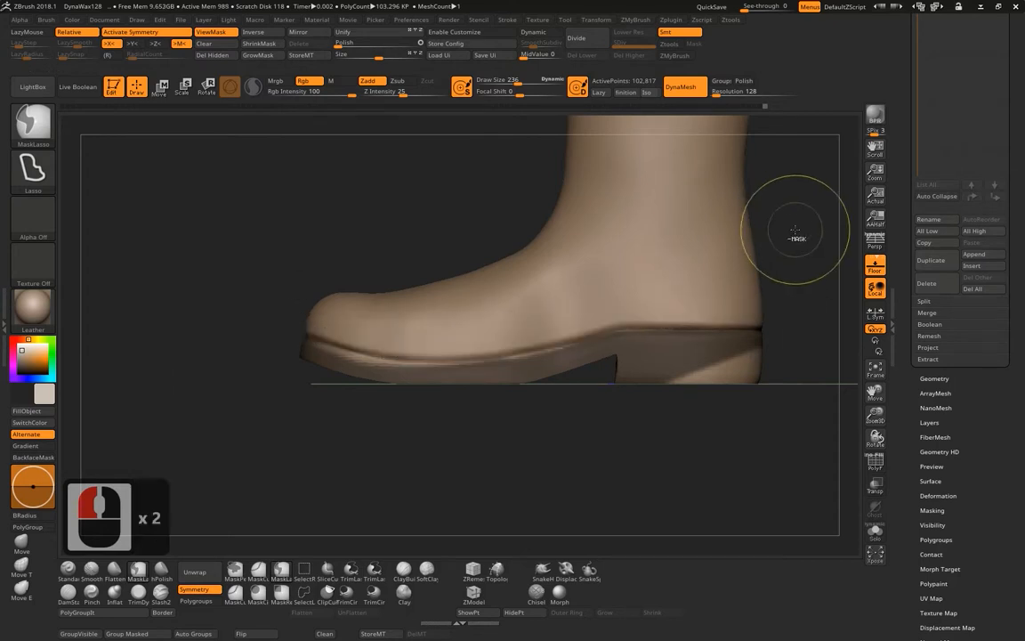
{"action": "left_click", "coordinate": [725, 349], "text": "ctrl"}
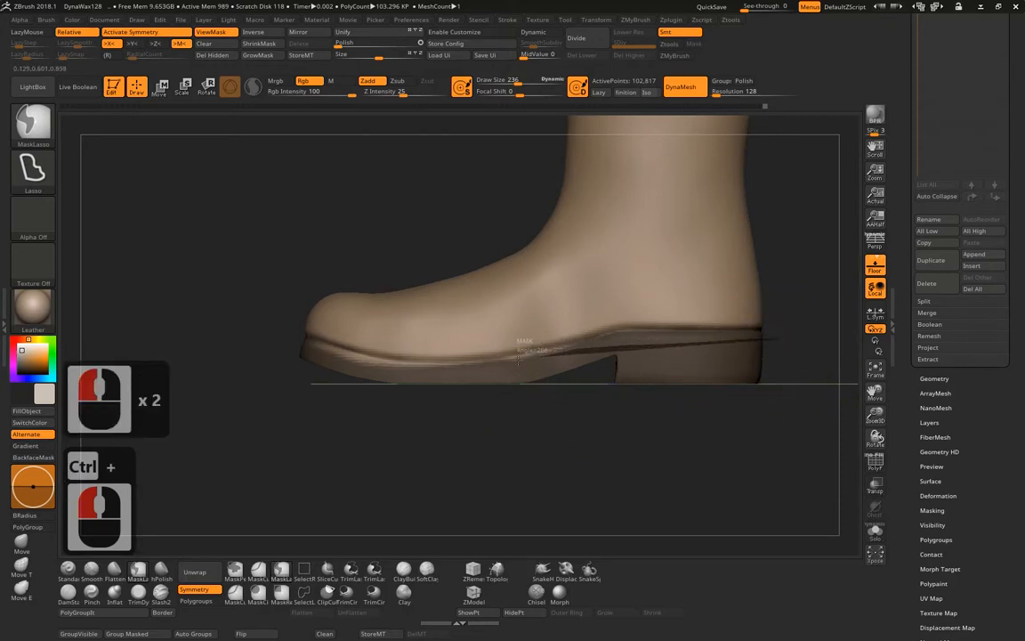
{"action": "mouse_move", "coordinate": [518, 359]}
{"action": "left_mouse_down", "text": "ctrl"}
{"action": "mouse_move", "coordinate": [408, 364]}
{"action": "mouse_move", "coordinate": [283, 349]}
{"action": "mouse_move", "coordinate": [339, 344]}
{"action": "left_mouse_up", "text": "ctrl"}
{"action": "mouse_move", "coordinate": [430, 363]}
{"action": "left_mouse_down", "text": "ctrl"}
{"action": "mouse_move", "coordinate": [627, 327]}
{"action": "mouse_move", "coordinate": [776, 356]}
{"action": "mouse_move", "coordinate": [373, 476]}
{"action": "left_mouse_up", "text": "ctrl"}
Restore the sole mask and invert it so the boot's upper is protected and the sole stays editable.
{"action": "mouse_move", "coordinate": [724, 462]}
{"action": "left_mouse_down", "text": "alt"}
{"action": "mouse_move", "coordinate": [672, 432]}
{"action": "mouse_move", "coordinate": [762, 456]}
{"action": "left_mouse_up", "text": "alt"}
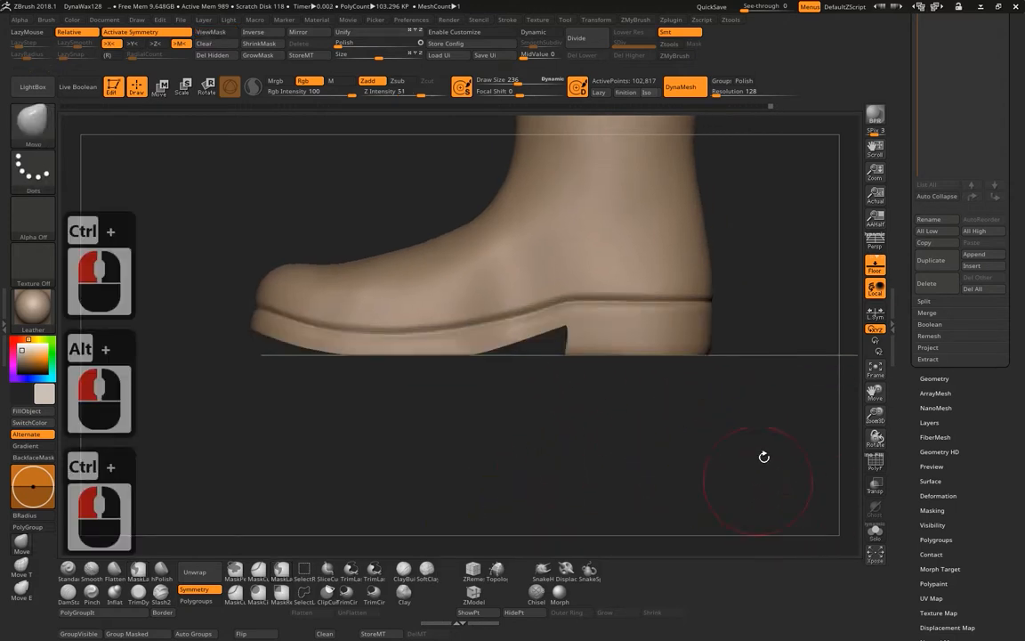
{"action": "key", "text": "ctrl+z"}
{"action": "left_click", "coordinate": [775, 443], "text": "ctrl"}
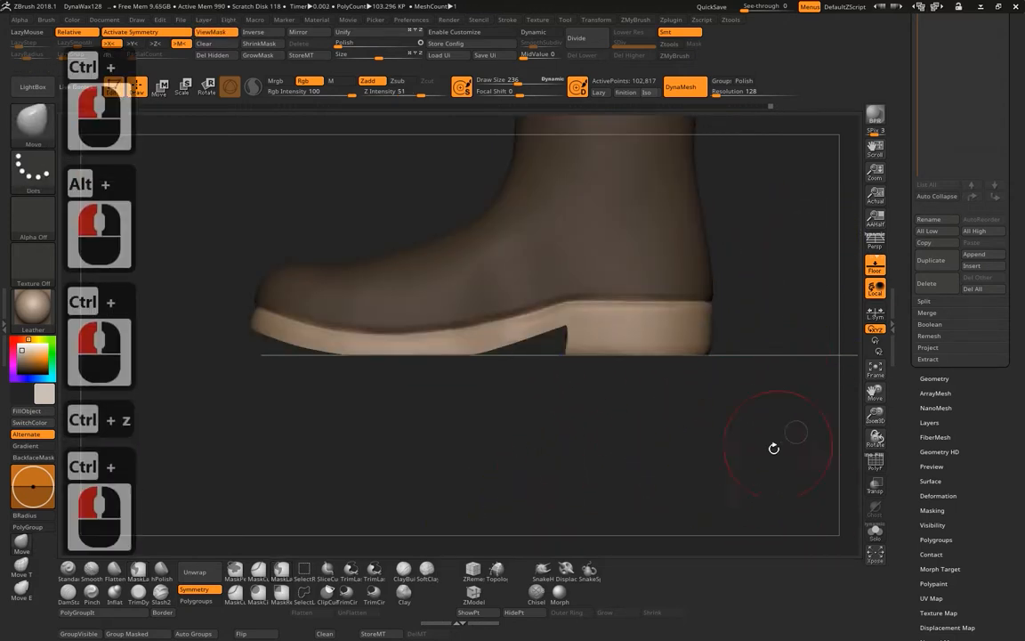
Switch to the Move gizmo, reset its orientation and center it on the unmasked sole.
{"action": "left_click_drag", "start_coordinate": [790, 325], "coordinate": [677, 265], "text": "alt"}
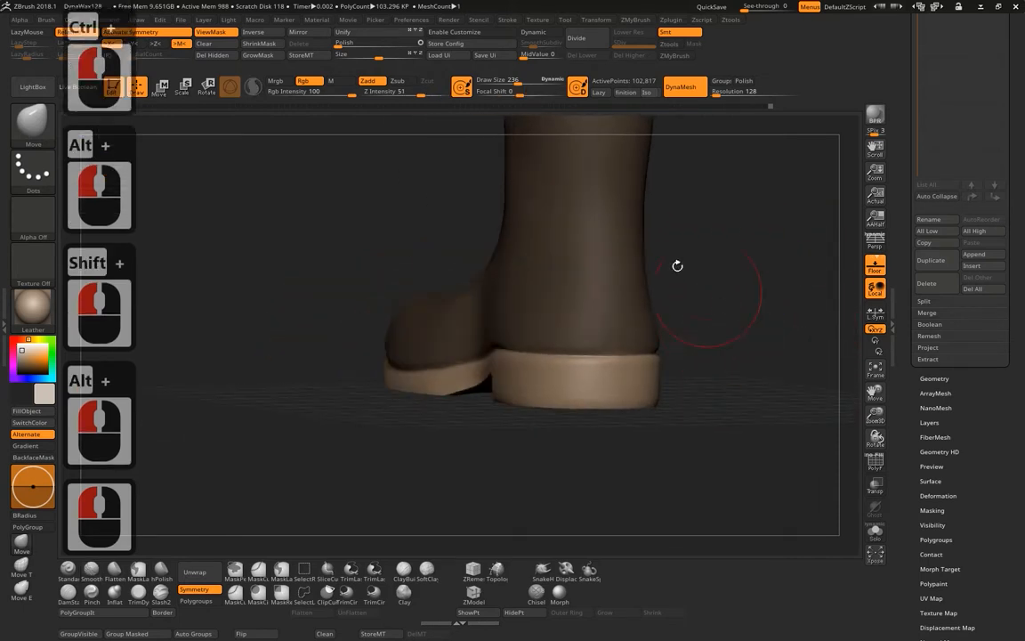
{"action": "left_click", "coordinate": [161, 88]}
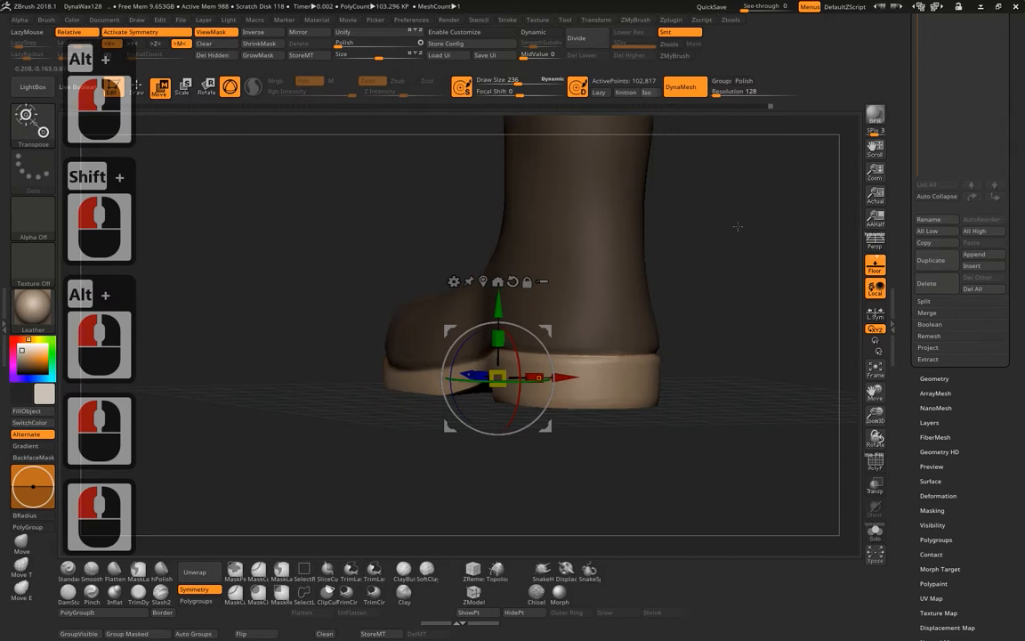
{"action": "left_click_drag", "start_coordinate": [738, 226], "coordinate": [742, 249], "text": "alt"}
{"action": "left_click", "coordinate": [487, 304], "text": "alt"}
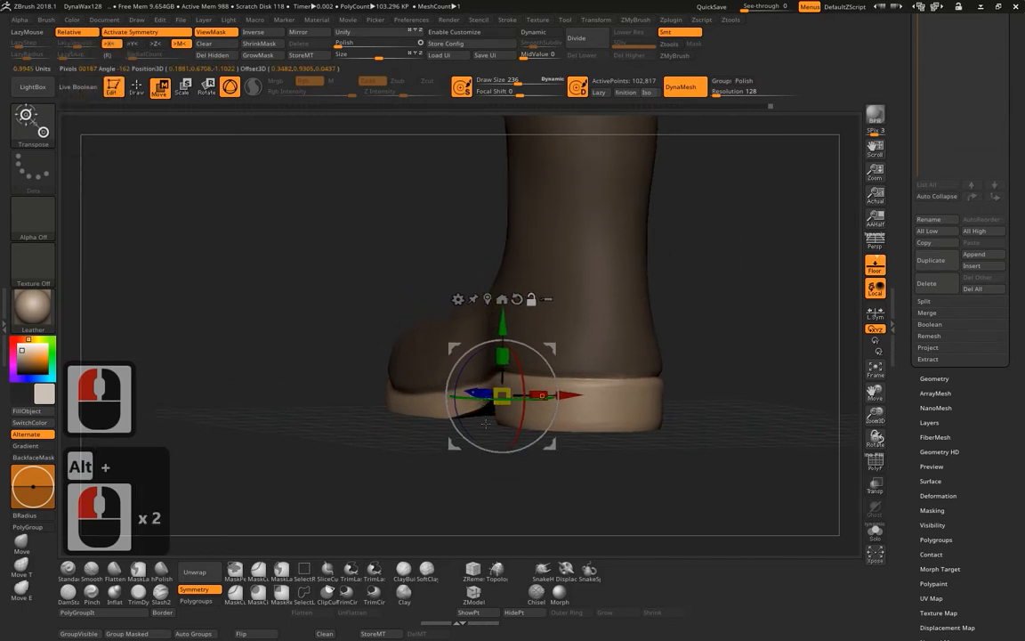
{"action": "left_click", "coordinate": [500, 297], "text": "alt"}
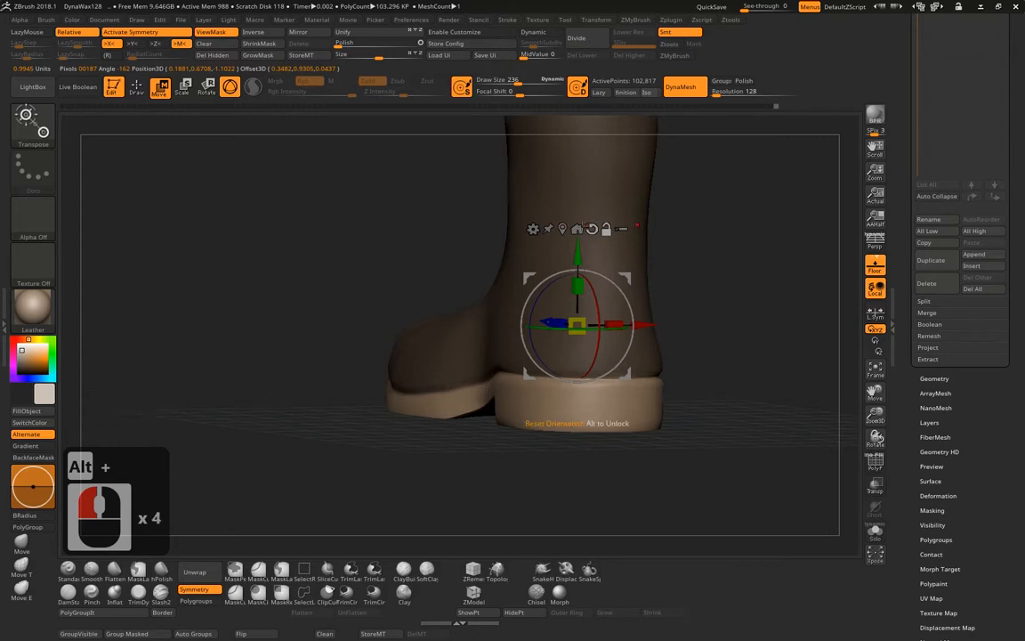
{"action": "left_click", "coordinate": [591, 229], "text": "alt"}
{"action": "left_click", "coordinate": [562, 228], "text": "alt"}
Scale the unmasked sole slightly wider along the X axis so it protrudes past the upper.
{"action": "left_click_drag", "start_coordinate": [773, 283], "coordinate": [722, 281], "text": "shift"}
{"action": "left_click_drag", "start_coordinate": [684, 248], "coordinate": [656, 302], "text": "alt"}
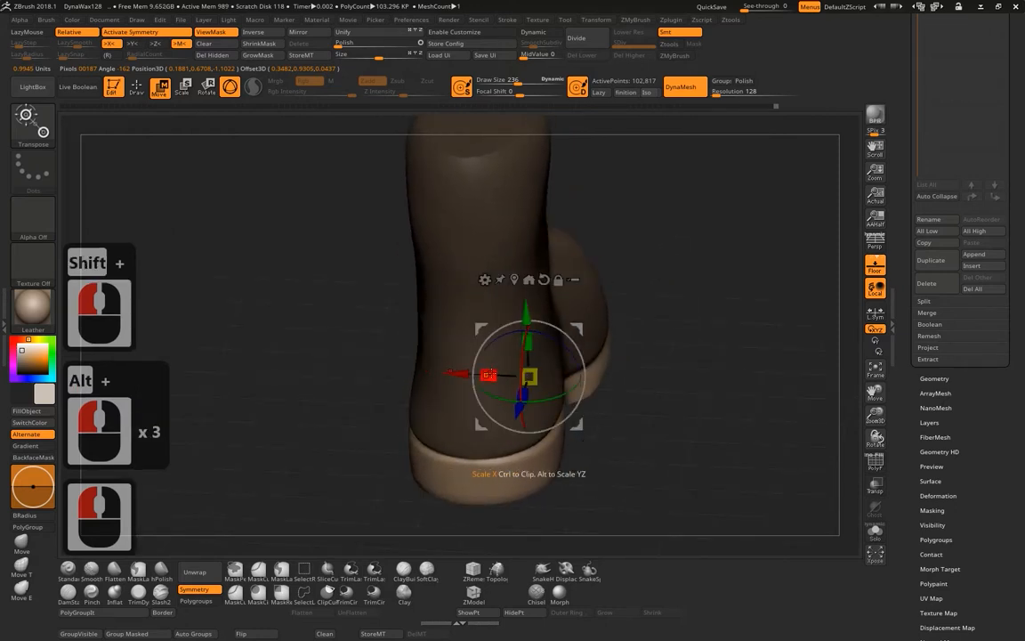
{"action": "left_click_drag", "start_coordinate": [489, 375], "coordinate": [469, 362]}
{"action": "left_click_drag", "start_coordinate": [668, 258], "coordinate": [728, 323]}
{"action": "left_click_drag", "start_coordinate": [552, 350], "coordinate": [553, 353]}
{"action": "left_click_drag", "start_coordinate": [690, 373], "coordinate": [723, 322], "text": "alt"}
Try scaling the sole across its width and along its length, and undo both changes.
{"action": "left_click_drag", "start_coordinate": [625, 273], "coordinate": [539, 489], "text": "alt"}
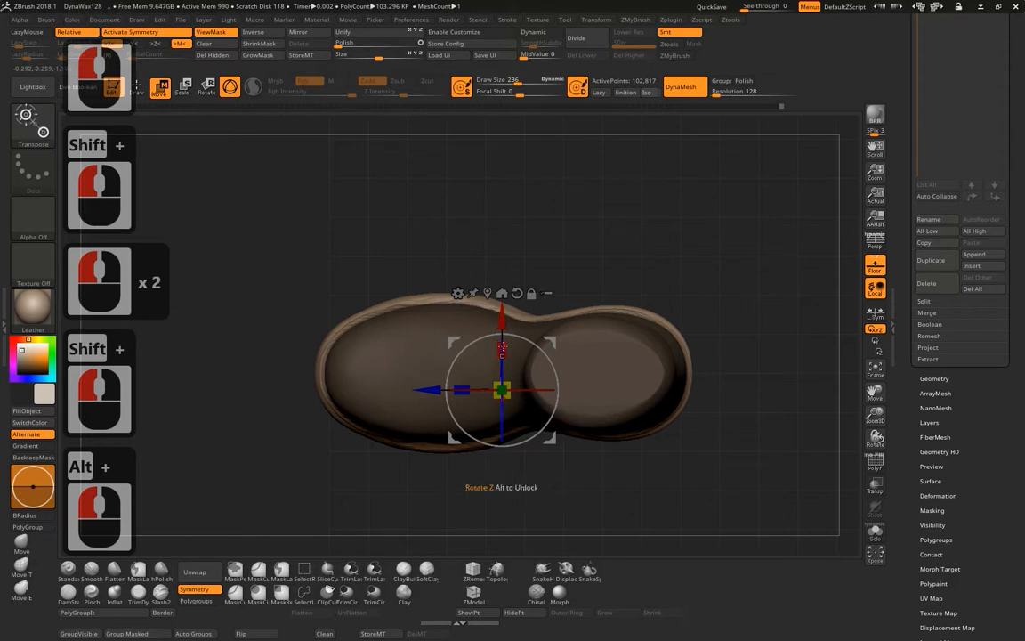
{"action": "left_click_drag", "start_coordinate": [503, 348], "coordinate": [503, 343]}
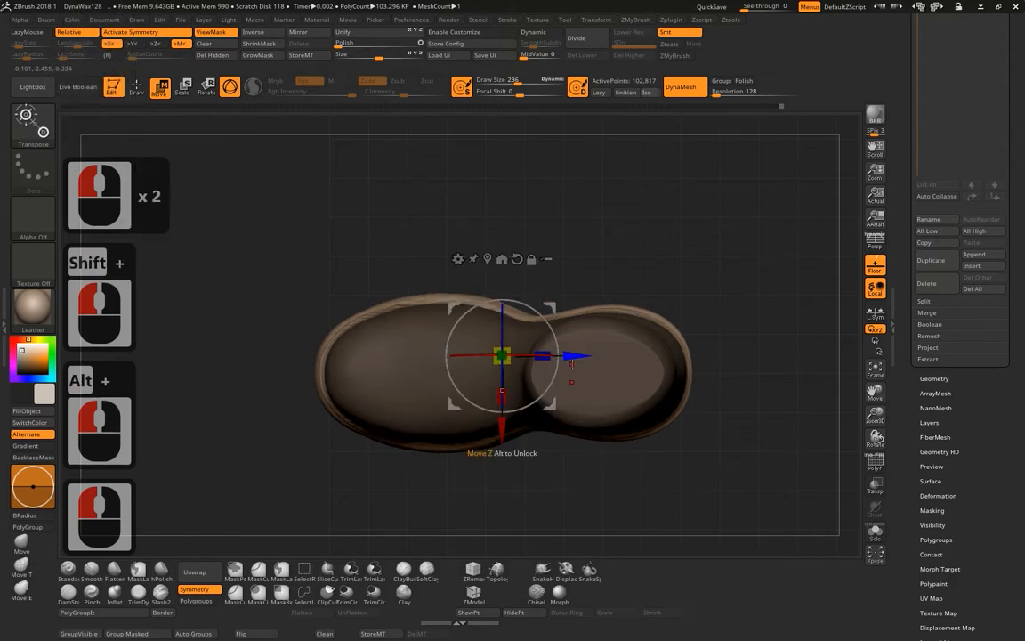
{"action": "left_click_drag", "start_coordinate": [578, 353], "coordinate": [542, 353]}
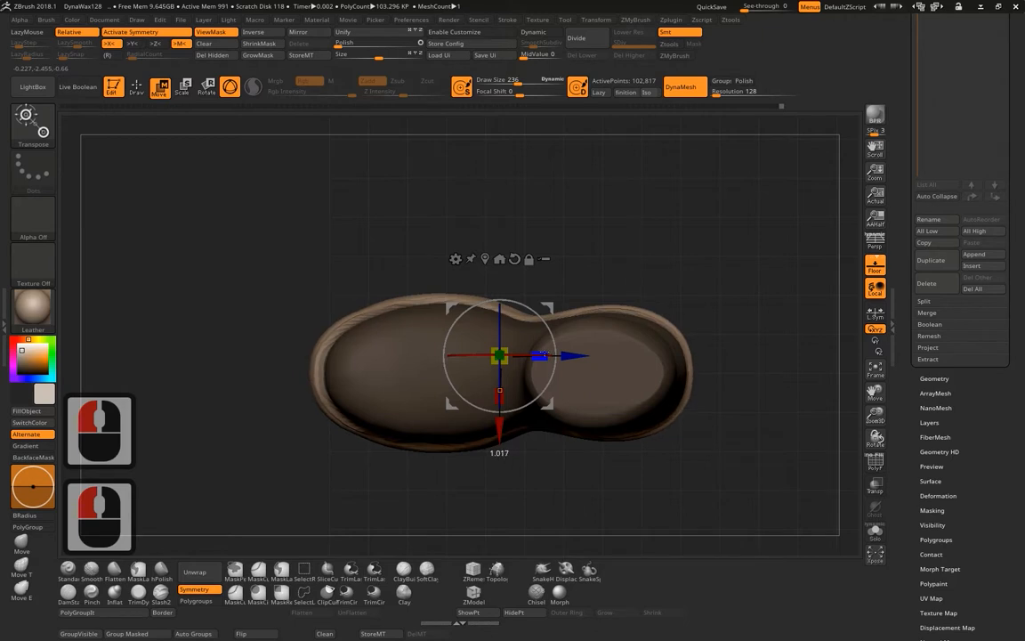
{"action": "key", "text": "ctrl+z"}
{"action": "key", "text": "ctrl+z"}
Shift the unmasked sole slightly toward the heel along the Z axis.
{"action": "mouse_move", "coordinate": [584, 408]}
{"action": "left_mouse_down", "text": "alt"}
{"action": "mouse_move", "coordinate": [601, 446]}
{"action": "mouse_move", "coordinate": [569, 406]}
{"action": "left_mouse_up", "text": "alt"}
{"action": "left_click_drag", "start_coordinate": [414, 360], "coordinate": [420, 362]}
{"action": "left_click_drag", "start_coordinate": [537, 457], "coordinate": [547, 503], "text": "shift"}
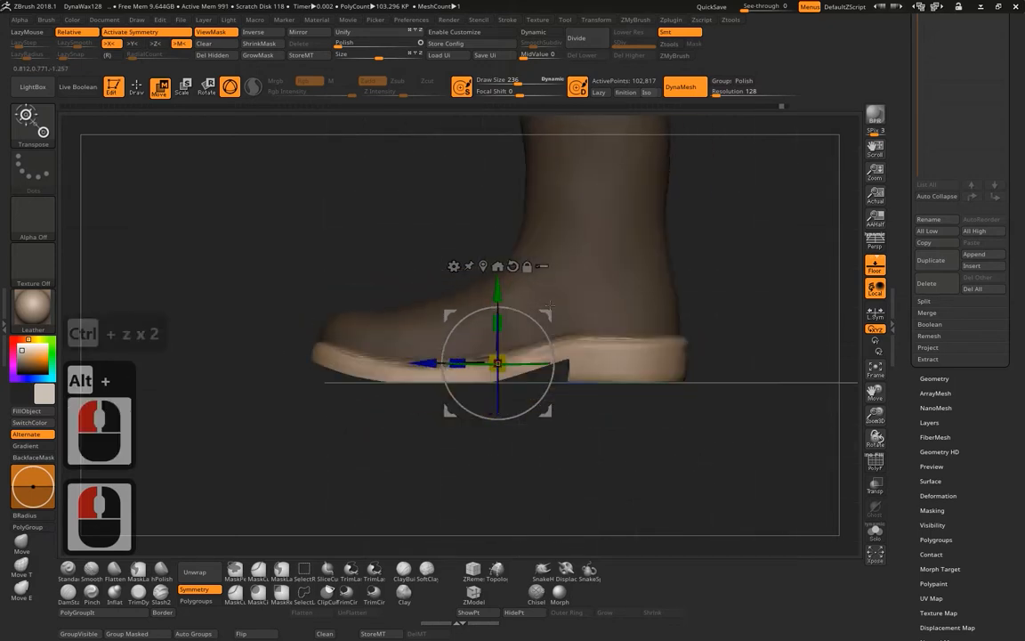
Return to Draw mode with the Move brush and clear the mask from the boot.
{"action": "left_click_drag", "start_coordinate": [572, 406], "coordinate": [594, 477], "text": "alt"}
{"action": "left_click_drag", "start_coordinate": [663, 491], "coordinate": [629, 487], "text": "alt"}
{"action": "left_click_drag", "start_coordinate": [726, 335], "coordinate": [729, 307], "text": "alt"}
{"action": "left_click", "coordinate": [694, 364], "text": "ctrl"}
{"action": "key", "text": "q"}
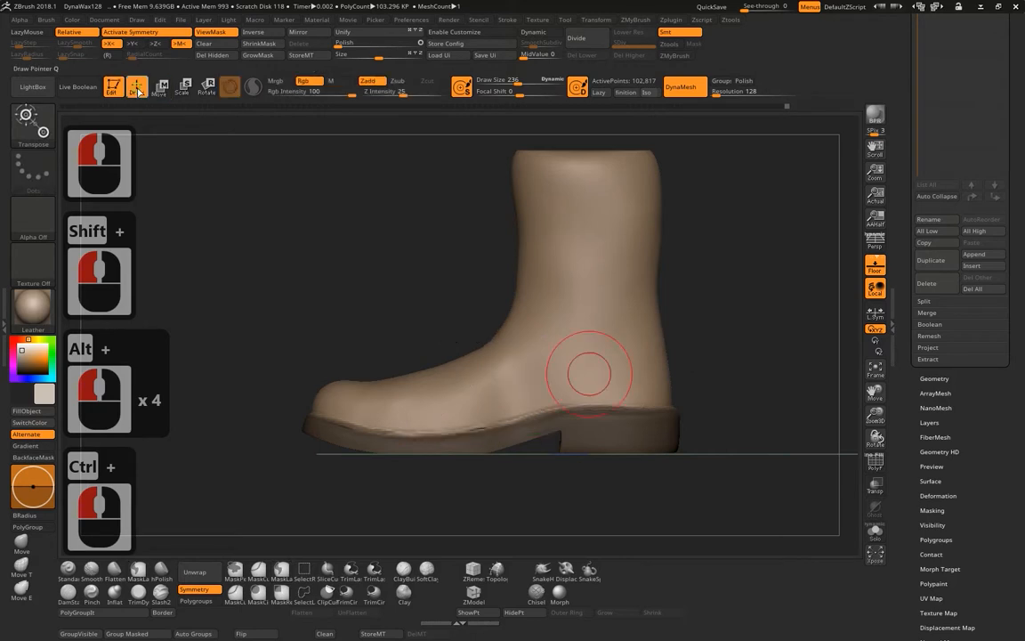
{"action": "left_click", "coordinate": [801, 260]}
{"action": "left_click_drag", "start_coordinate": [783, 264], "coordinate": [769, 359], "text": "ctrl"}
{"action": "left_click_drag", "start_coordinate": [757, 318], "coordinate": [744, 290], "text": "alt"}
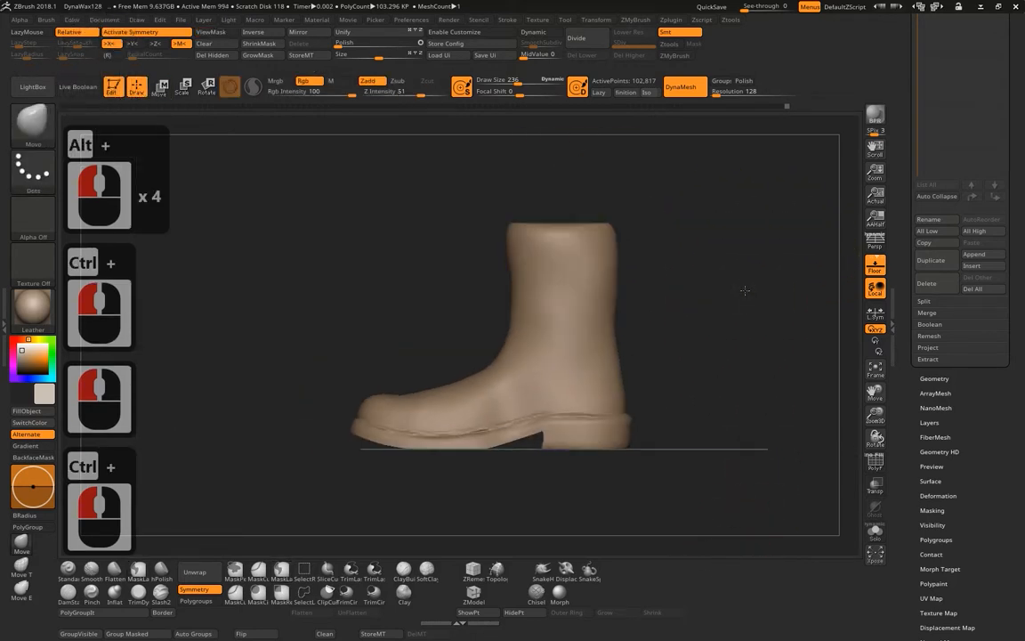
Enlarge the Move brush's draw size to 403 for broad changes to the upper.
{"action": "left_click_drag", "start_coordinate": [723, 248], "coordinate": [728, 234], "text": "alt"}
{"action": "left_click_drag", "start_coordinate": [695, 278], "coordinate": [585, 371]}
{"action": "key", "text": "space"}
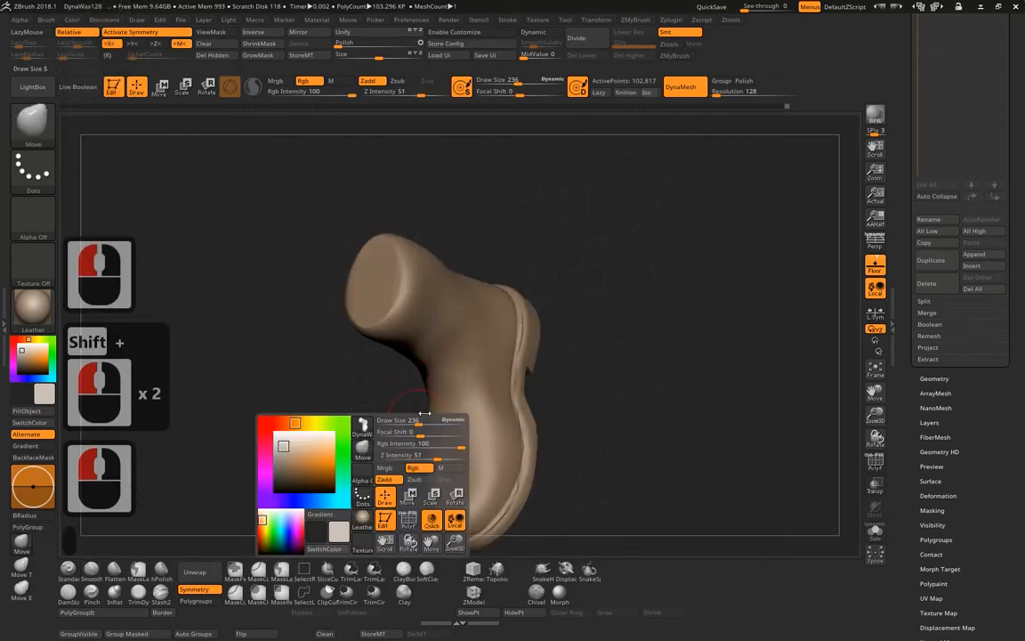
{"action": "left_click_drag", "start_coordinate": [418, 420], "coordinate": [422, 420]}
{"action": "left_click", "coordinate": [181, 506]}
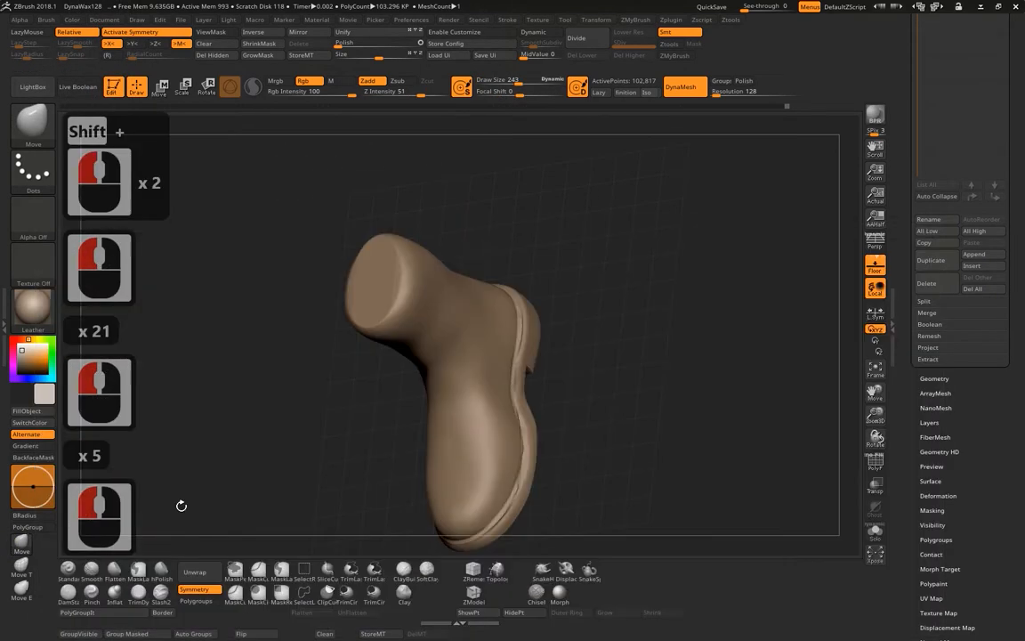
{"action": "key", "text": "space"}
{"action": "left_click_drag", "start_coordinate": [534, 336], "coordinate": [545, 339]}
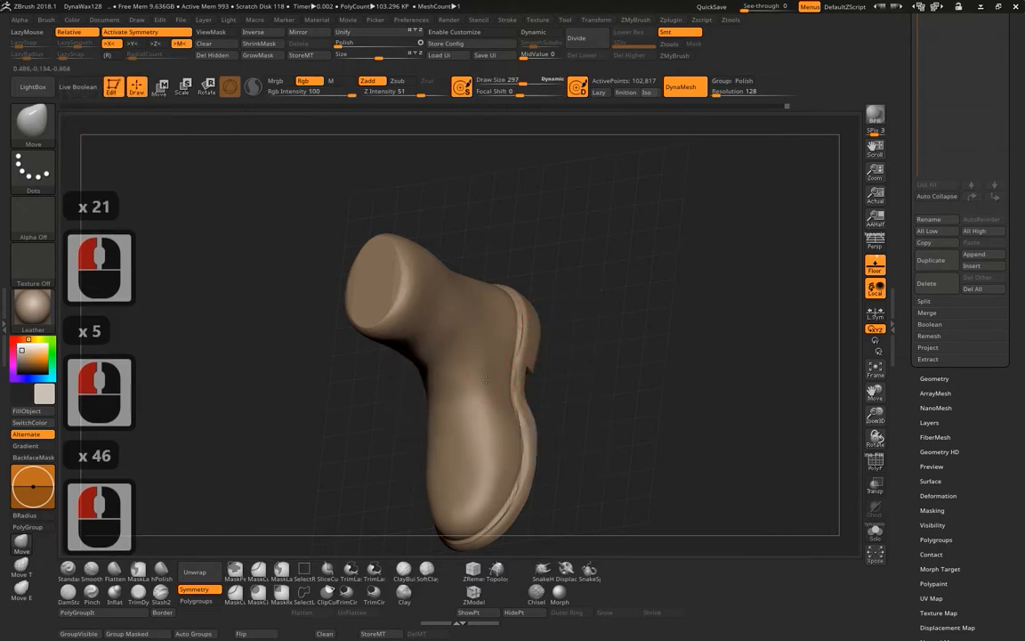
{"action": "key", "text": "space"}
{"action": "left_click_drag", "start_coordinate": [423, 331], "coordinate": [436, 331]}
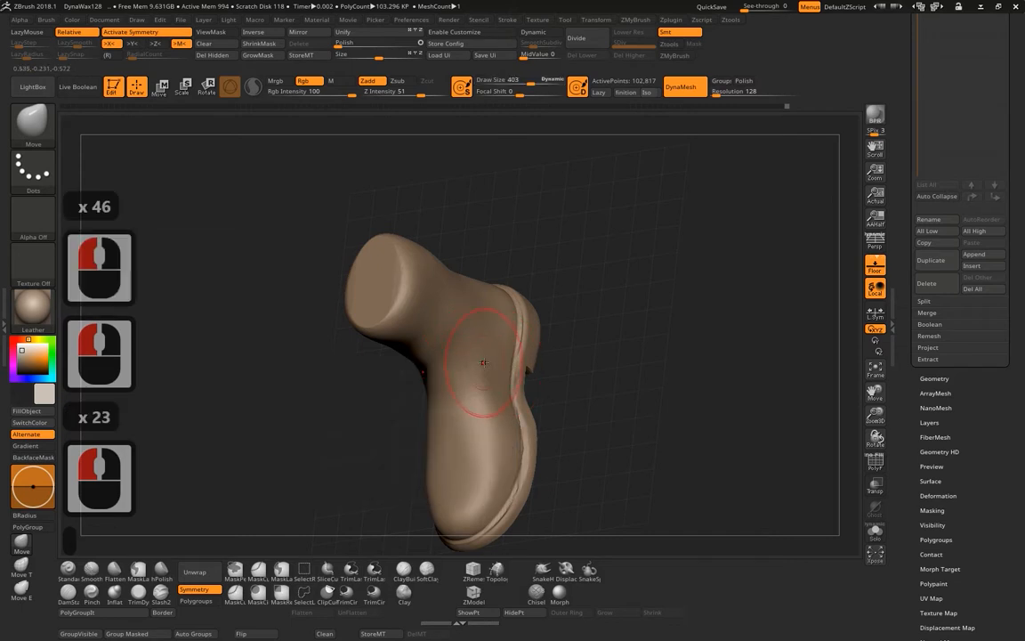
Reshape the top of the boot's shaft with the Move brush.
{"action": "left_click_drag", "start_coordinate": [487, 361], "coordinate": [429, 308]}
{"action": "left_click", "coordinate": [478, 296]}
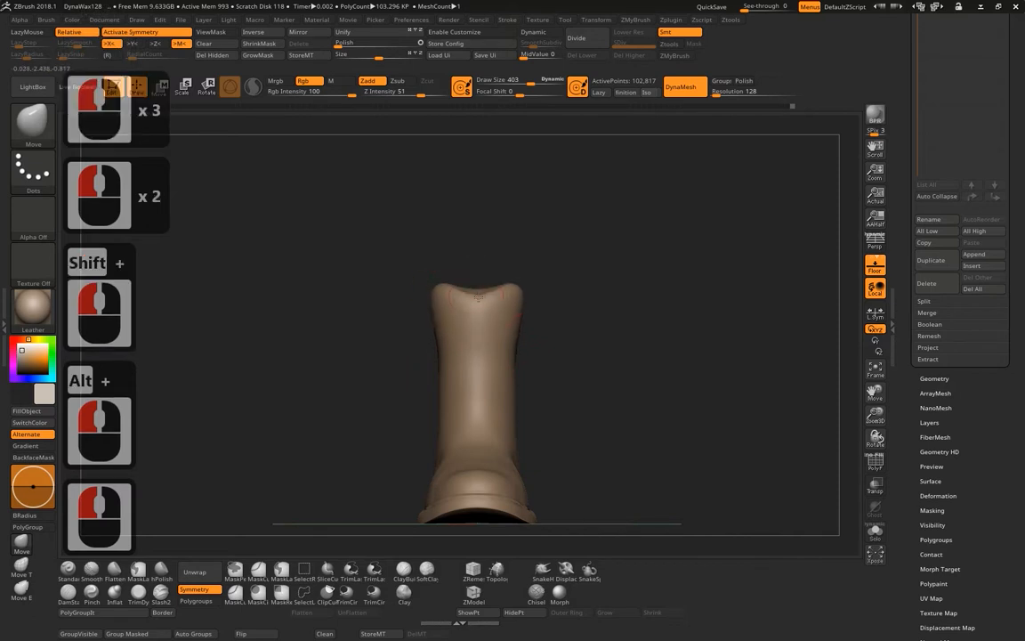
{"action": "mouse_move", "coordinate": [481, 283]}
{"action": "left_mouse_down"}
{"action": "mouse_move", "coordinate": [632, 292]}
{"action": "mouse_move", "coordinate": [579, 297]}
{"action": "mouse_move", "coordinate": [578, 276]}
{"action": "mouse_move", "coordinate": [545, 288]}
{"action": "left_mouse_up"}
{"action": "mouse_move", "coordinate": [423, 284]}
{"action": "left_mouse_down", "text": "ctrl+shift"}
{"action": "mouse_move", "coordinate": [716, 254]}
{"action": "mouse_move", "coordinate": [804, 318]}
{"action": "mouse_move", "coordinate": [824, 291]}
{"action": "mouse_move", "coordinate": [691, 286]}
{"action": "mouse_move", "coordinate": [758, 301]}
{"action": "mouse_move", "coordinate": [754, 280]}
{"action": "mouse_move", "coordinate": [754, 382]}
{"action": "mouse_move", "coordinate": [686, 360]}
{"action": "mouse_move", "coordinate": [633, 282]}
{"action": "mouse_move", "coordinate": [723, 302]}
{"action": "mouse_move", "coordinate": [667, 318]}
{"action": "mouse_move", "coordinate": [522, 270]}
{"action": "mouse_move", "coordinate": [534, 260]}
{"action": "left_mouse_up", "text": "ctrl+shift"}
{"action": "key", "text": "alt"}
{"action": "key", "text": "ctrl+z"}
Cut off the uneven top of the boot's shaft in a straight line across its full width.
{"action": "key", "text": "space"}
{"action": "left_click_drag", "start_coordinate": [534, 260], "coordinate": [523, 264], "text": "shift"}
{"action": "mouse_move", "coordinate": [724, 215]}
{"action": "left_mouse_down"}
{"action": "mouse_move", "coordinate": [716, 428]}
{"action": "mouse_move", "coordinate": [702, 288]}
{"action": "left_mouse_up"}
{"action": "mouse_move", "coordinate": [408, 260]}
{"action": "left_mouse_down", "text": "ctrl+shift"}
{"action": "mouse_move", "coordinate": [628, 257]}
{"action": "mouse_move", "coordinate": [634, 242]}
{"action": "left_mouse_up", "text": "ctrl+shift"}
{"action": "mouse_move", "coordinate": [778, 240]}
{"action": "left_mouse_down"}
{"action": "mouse_move", "coordinate": [721, 366]}
{"action": "mouse_move", "coordinate": [721, 252]}
{"action": "mouse_move", "coordinate": [714, 320]}
{"action": "mouse_move", "coordinate": [737, 317]}
{"action": "mouse_move", "coordinate": [638, 330]}
{"action": "mouse_move", "coordinate": [678, 291]}
{"action": "mouse_move", "coordinate": [613, 211]}
{"action": "mouse_move", "coordinate": [648, 237]}
{"action": "mouse_move", "coordinate": [595, 234]}
{"action": "mouse_move", "coordinate": [670, 233]}
{"action": "mouse_move", "coordinate": [696, 220]}
{"action": "mouse_move", "coordinate": [650, 219]}
{"action": "mouse_move", "coordinate": [699, 248]}
{"action": "left_mouse_up"}
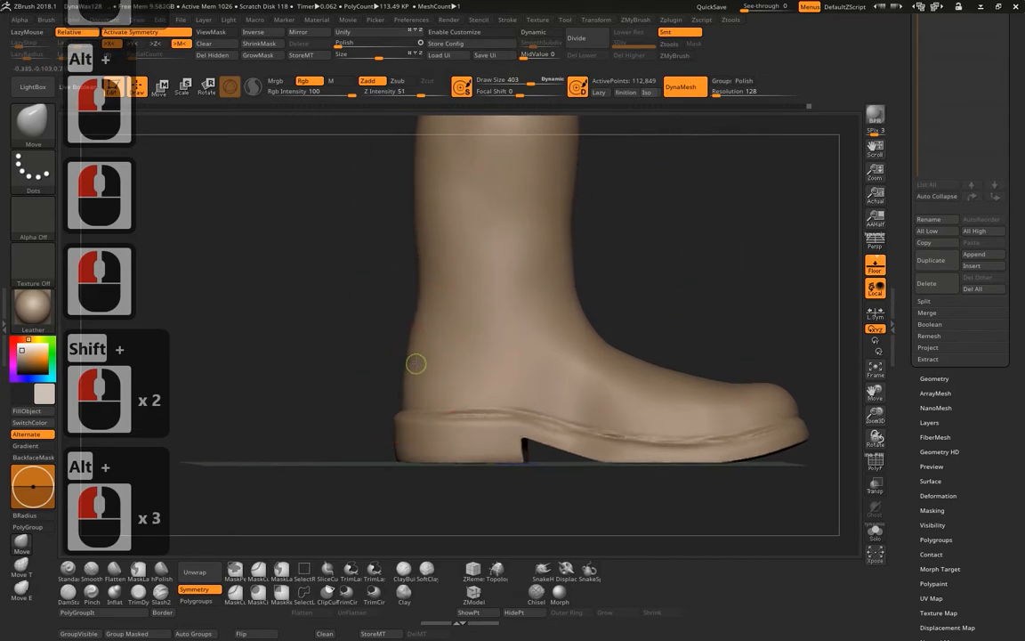
Pull the back contour of the shaft slightly outward near the top rim and along its upper half.
{"action": "left_click", "coordinate": [417, 331]}
{"action": "left_click", "coordinate": [413, 327]}
{"action": "left_click_drag", "start_coordinate": [637, 283], "coordinate": [722, 275]}
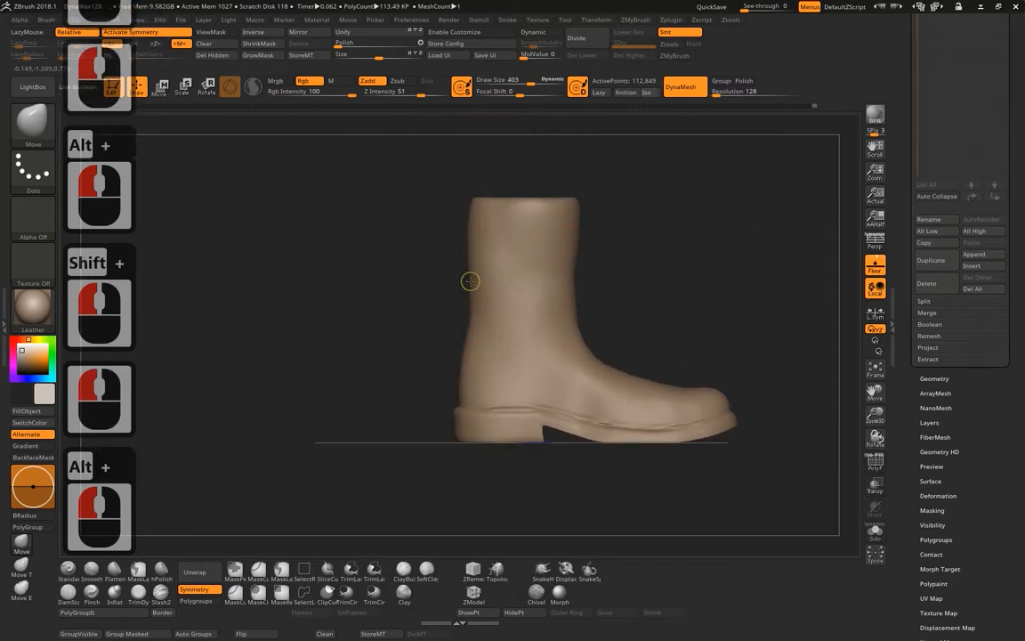
{"action": "left_click", "coordinate": [457, 229]}
{"action": "left_click", "coordinate": [462, 211]}
{"action": "left_click_drag", "start_coordinate": [461, 211], "coordinate": [656, 219]}
{"action": "left_click", "coordinate": [634, 247], "text": "shift"}
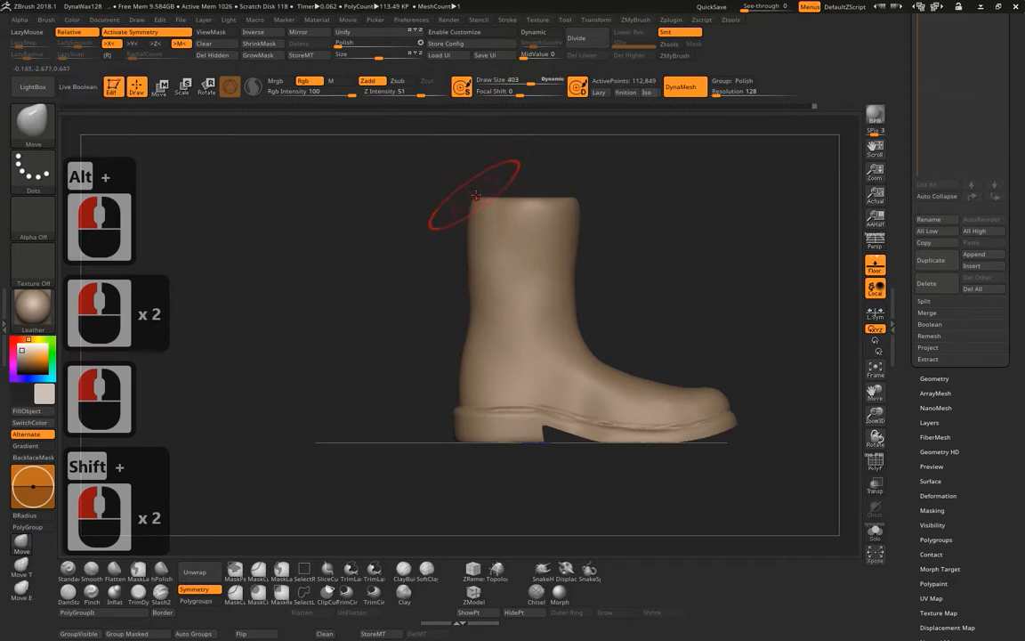
{"action": "left_click_drag", "start_coordinate": [473, 195], "coordinate": [464, 196]}
{"action": "left_click_drag", "start_coordinate": [472, 237], "coordinate": [466, 235]}
{"action": "left_click_drag", "start_coordinate": [483, 293], "coordinate": [478, 294]}
Refine the shaft's silhouette from the side and front with small Move brush adjustments.
{"action": "mouse_move", "coordinate": [633, 250]}
{"action": "left_mouse_down", "text": "shift"}
{"action": "mouse_move", "coordinate": [471, 267]}
{"action": "mouse_move", "coordinate": [492, 287]}
{"action": "left_mouse_up", "text": "shift"}
{"action": "left_click_drag", "start_coordinate": [495, 339], "coordinate": [490, 350]}
{"action": "left_click_drag", "start_coordinate": [493, 253], "coordinate": [491, 253]}
{"action": "mouse_move", "coordinate": [570, 227]}
{"action": "left_mouse_down", "text": "shift"}
{"action": "mouse_move", "coordinate": [674, 204]}
{"action": "mouse_move", "coordinate": [637, 195]}
{"action": "mouse_move", "coordinate": [626, 235]}
{"action": "mouse_move", "coordinate": [453, 224]}
{"action": "mouse_move", "coordinate": [450, 203]}
{"action": "mouse_move", "coordinate": [419, 232]}
{"action": "left_mouse_up", "text": "shift"}
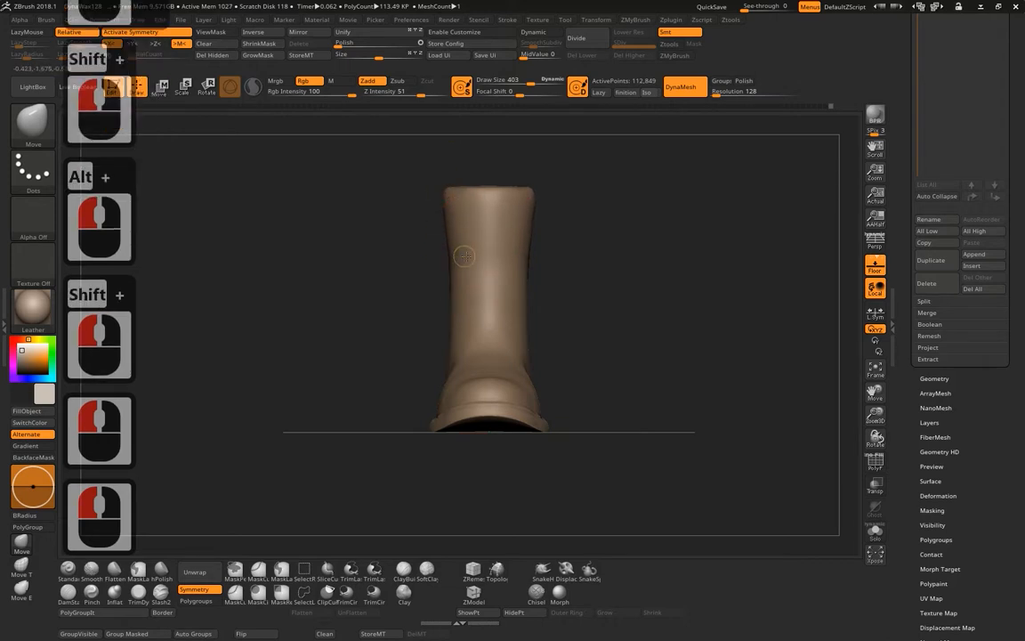
{"action": "left_click_drag", "start_coordinate": [464, 301], "coordinate": [419, 275]}
Smooth the upper's surface around the instep and ankle.
{"action": "mouse_move", "coordinate": [681, 276]}
{"action": "left_mouse_down"}
{"action": "mouse_move", "coordinate": [596, 322]}
{"action": "mouse_move", "coordinate": [595, 343]}
{"action": "mouse_move", "coordinate": [510, 367]}
{"action": "mouse_move", "coordinate": [476, 389]}
{"action": "left_mouse_up"}
{"action": "left_click_drag", "start_coordinate": [531, 370], "coordinate": [568, 358]}
{"action": "left_click_drag", "start_coordinate": [459, 413], "coordinate": [464, 422], "text": "shift"}
{"action": "left_click_drag", "start_coordinate": [470, 417], "coordinate": [487, 380], "text": "shift"}
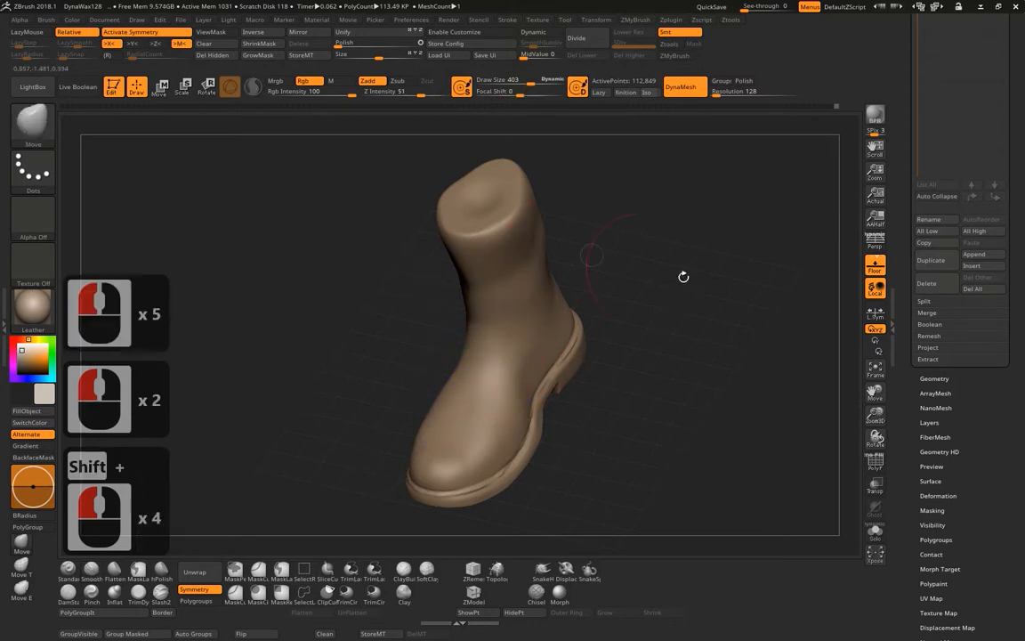
{"action": "left_click_drag", "start_coordinate": [683, 277], "coordinate": [489, 257], "text": "shift"}
{"action": "left_click_drag", "start_coordinate": [714, 302], "coordinate": [650, 267], "text": "shift"}
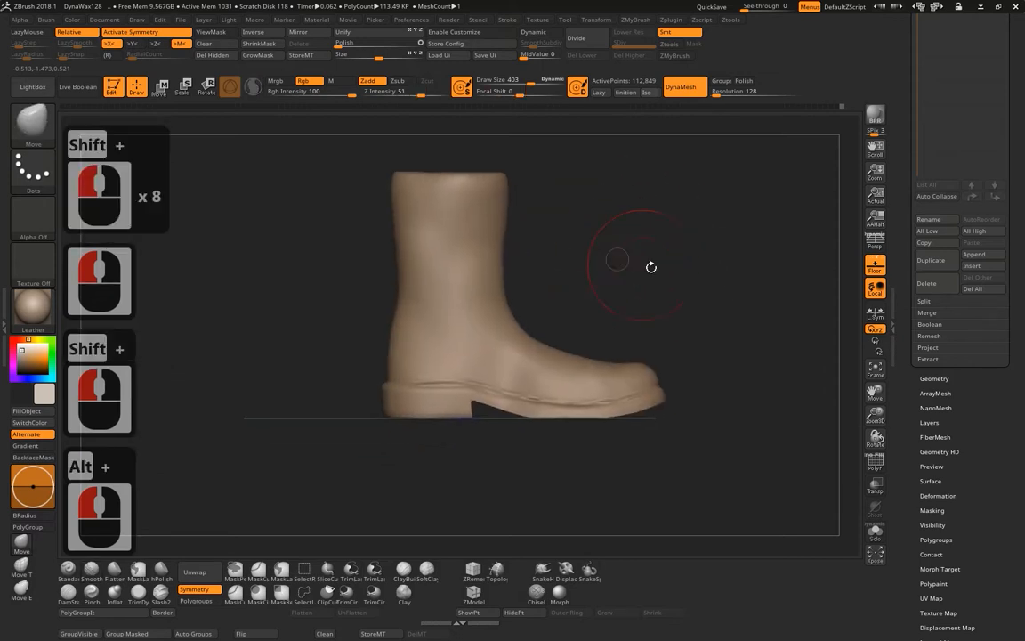
Switch to the hPolish brush and set its draw size to 54 for work on the sole.
{"action": "left_click", "coordinate": [161, 571]}
{"action": "right_click", "coordinate": [489, 343]}
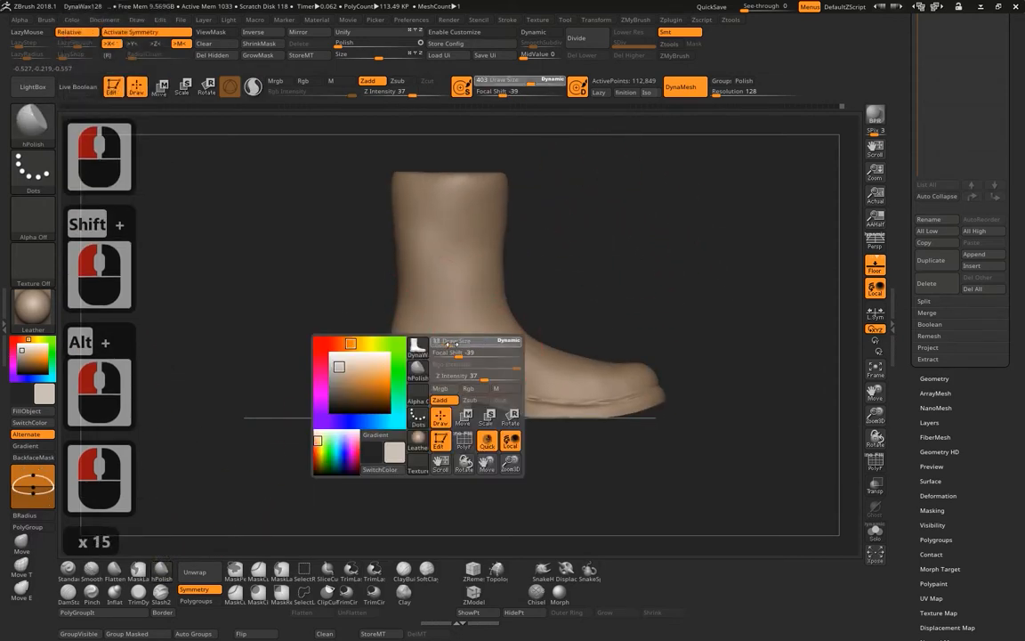
{"action": "left_click_drag", "start_coordinate": [452, 344], "coordinate": [457, 345]}
{"action": "left_click_drag", "start_coordinate": [420, 411], "coordinate": [417, 407]}
{"action": "right_click", "coordinate": [417, 404]}
{"action": "left_click_drag", "start_coordinate": [505, 403], "coordinate": [521, 405]}
{"action": "mouse_move", "coordinate": [552, 410]}
{"action": "left_mouse_down"}
{"action": "mouse_move", "coordinate": [590, 412]}
{"action": "mouse_move", "coordinate": [512, 429]}
{"action": "mouse_move", "coordinate": [494, 471]}
{"action": "left_mouse_up"}
{"action": "scroll", "coordinate": [562, 322], "scroll_direction": "up", "scroll_amount": 5}
{"action": "left_click_drag", "start_coordinate": [492, 485], "coordinate": [381, 455], "text": "alt"}
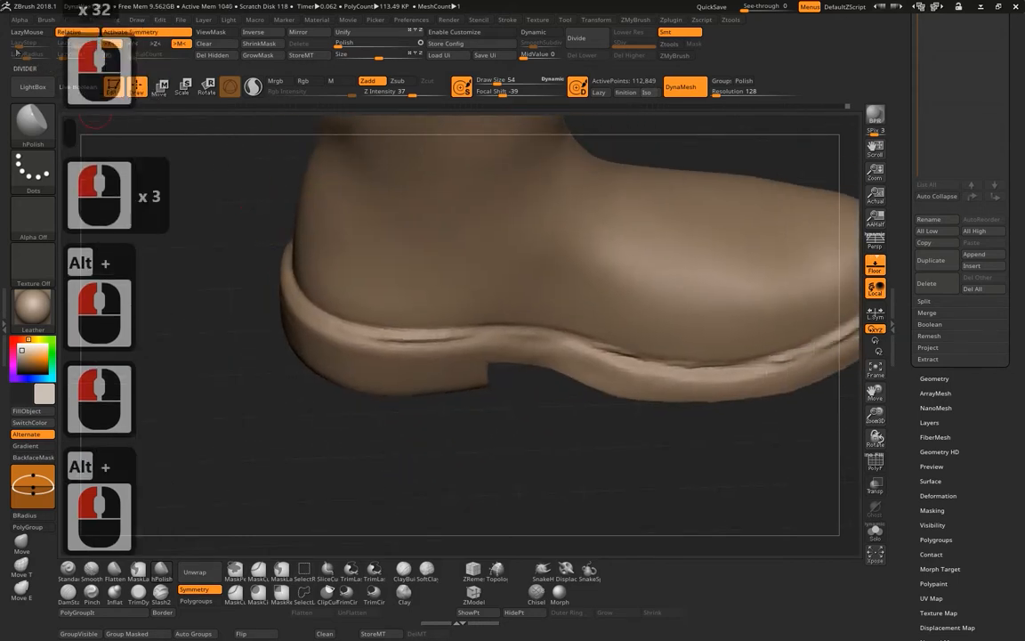
Enable LazyMouse with LazyRadius 86 and LazySmooth 4 for steadier polishing strokes.
{"action": "left_click", "coordinate": [28, 32]}
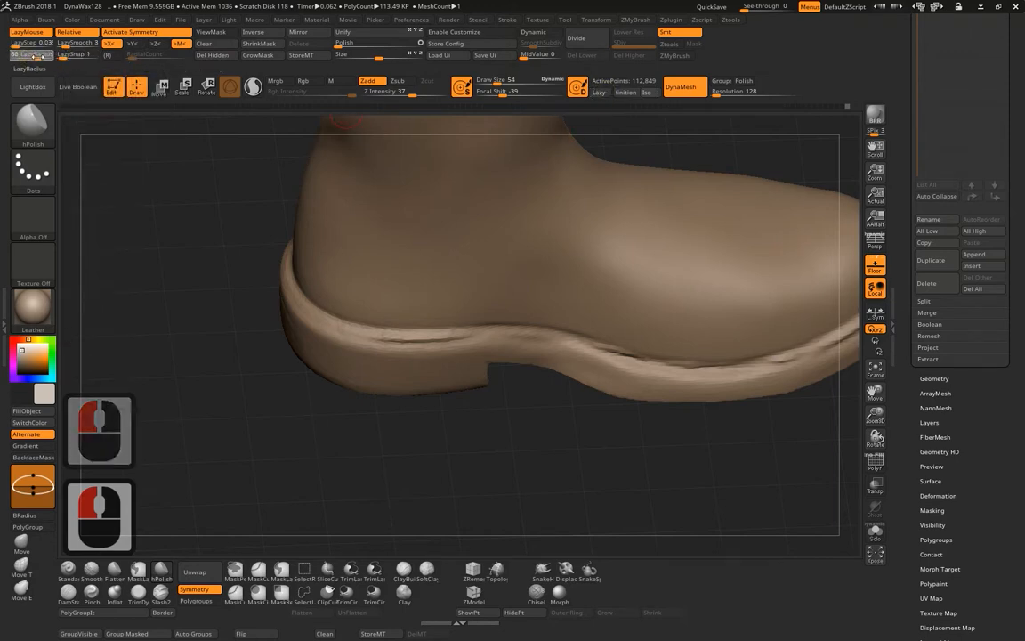
{"action": "left_click", "coordinate": [36, 57]}
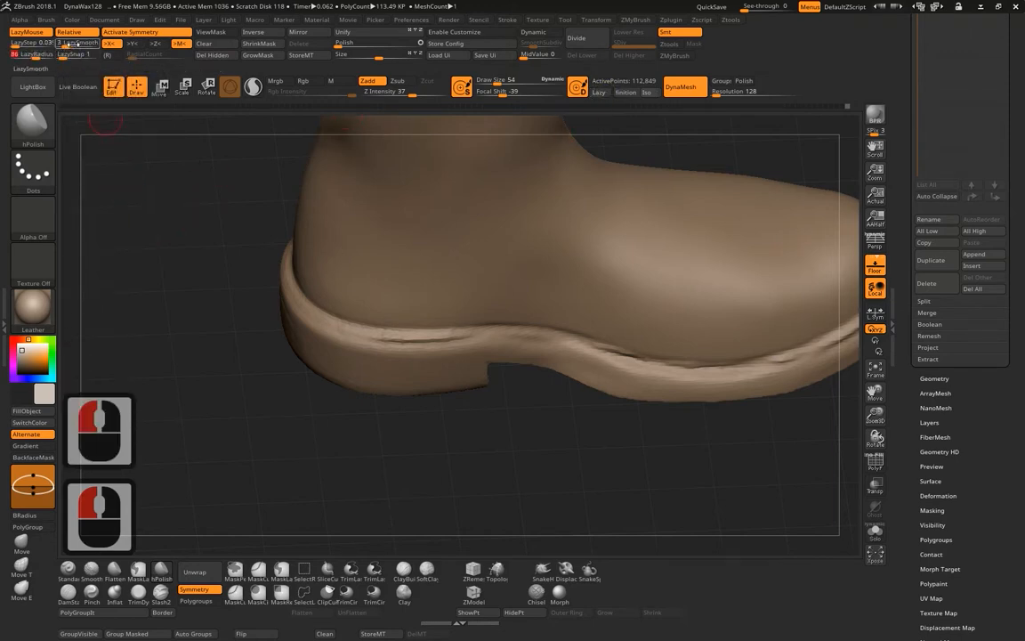
{"action": "left_click", "coordinate": [71, 43]}
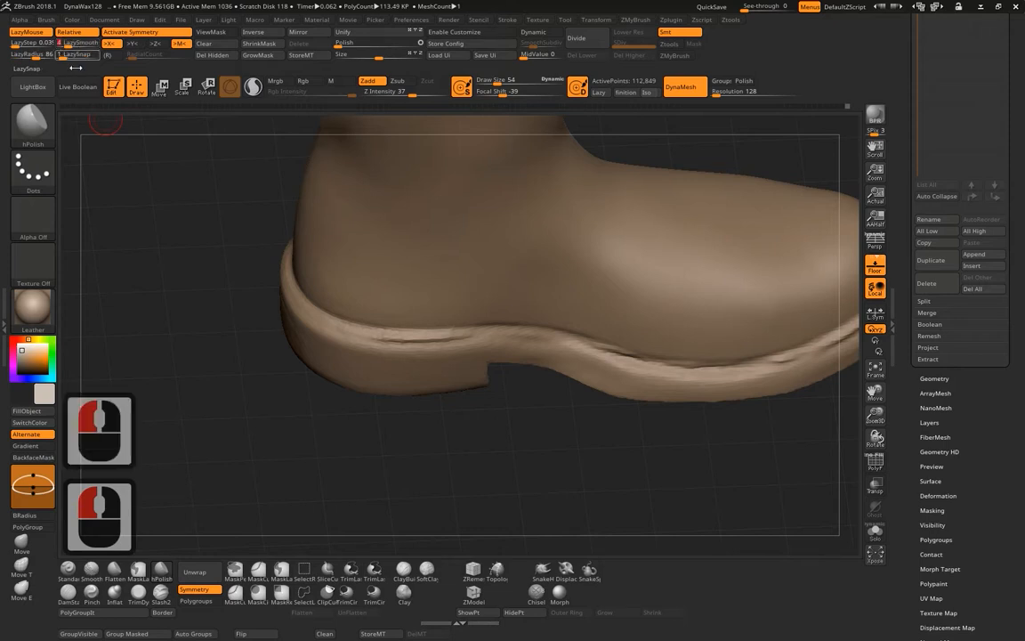
{"action": "left_click_drag", "start_coordinate": [173, 257], "coordinate": [198, 249]}
{"action": "left_click_drag", "start_coordinate": [227, 242], "coordinate": [228, 230], "text": "alt"}
Lower the hPolish Z Intensity to 16 and polish the sole's upper rim along the heel side and arch.
{"action": "left_click", "coordinate": [524, 92]}
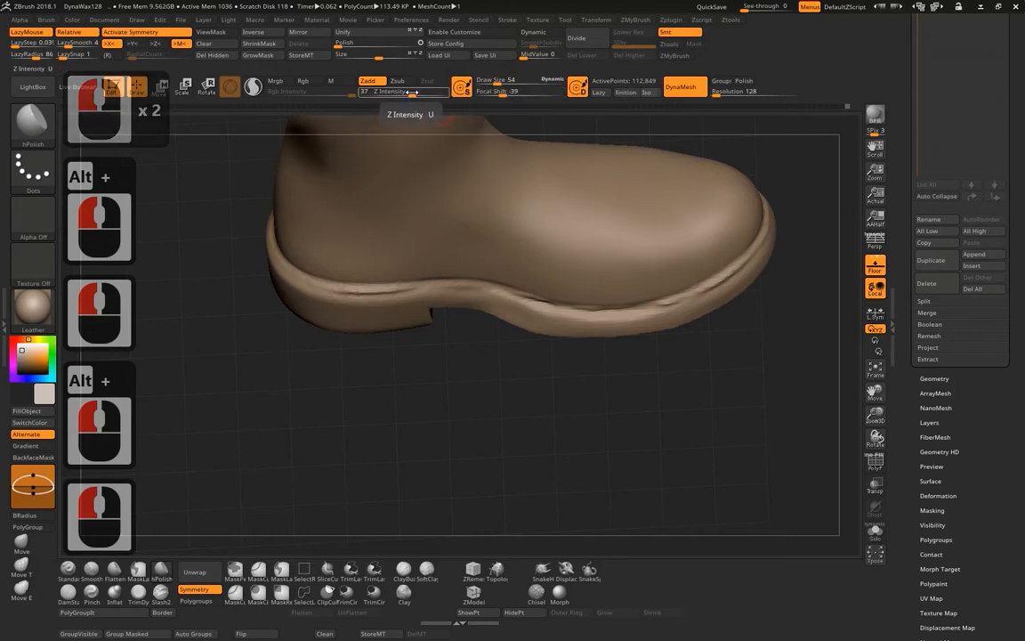
{"action": "left_click_drag", "start_coordinate": [412, 94], "coordinate": [395, 94]}
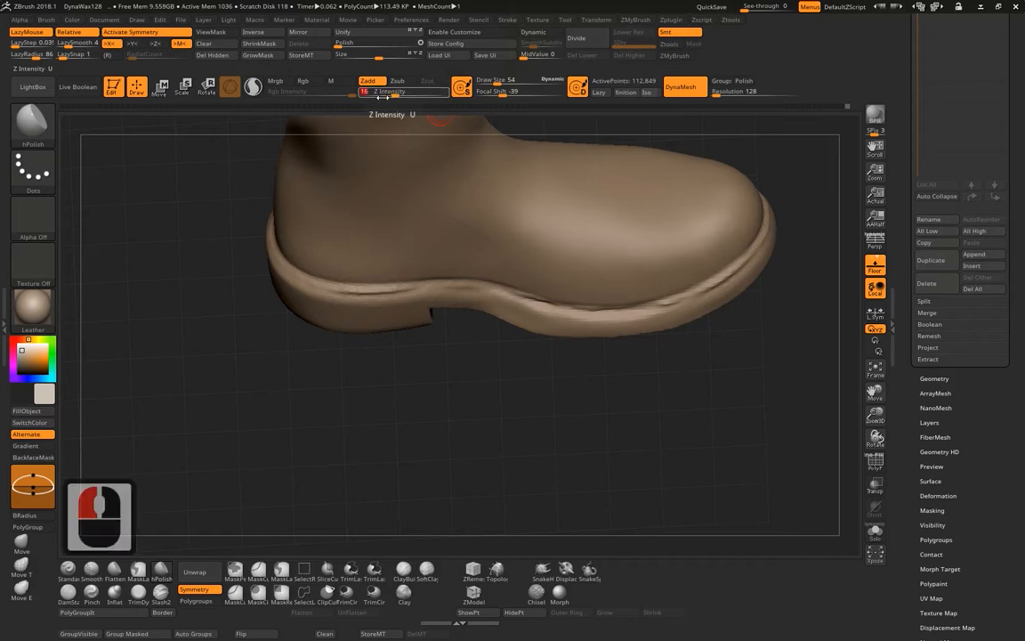
{"action": "left_click", "coordinate": [368, 336], "text": "alt"}
{"action": "mouse_move", "coordinate": [372, 384]}
{"action": "left_mouse_down"}
{"action": "mouse_move", "coordinate": [398, 419]}
{"action": "mouse_move", "coordinate": [356, 372]}
{"action": "left_mouse_up"}
{"action": "left_click", "coordinate": [320, 321], "text": "alt"}
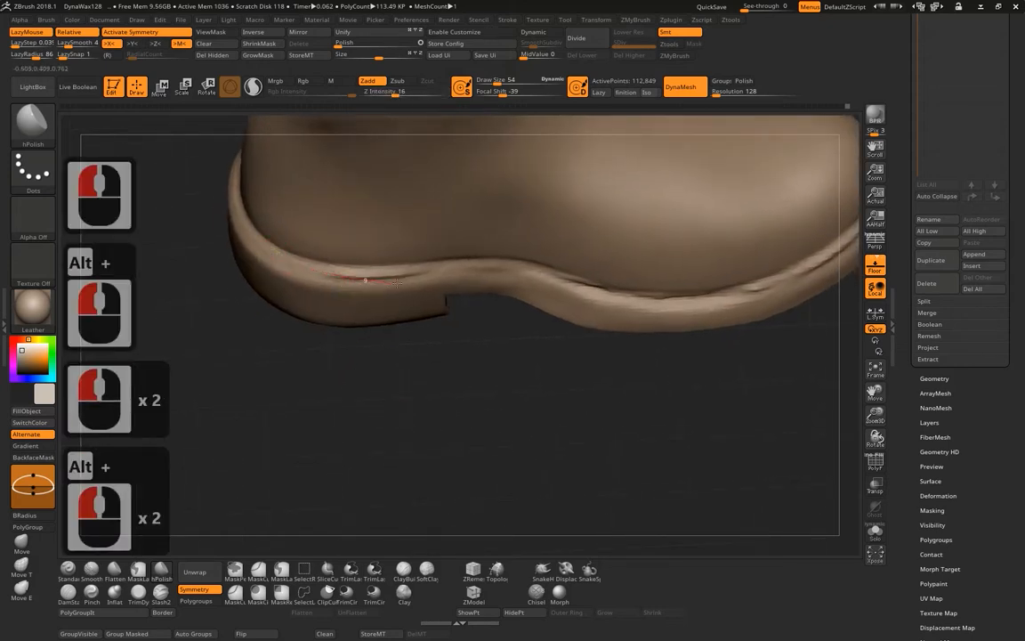
{"action": "mouse_move", "coordinate": [518, 267]}
{"action": "left_mouse_down"}
{"action": "mouse_move", "coordinate": [294, 268]}
{"action": "mouse_move", "coordinate": [534, 265]}
{"action": "mouse_move", "coordinate": [712, 306]}
{"action": "left_mouse_up"}
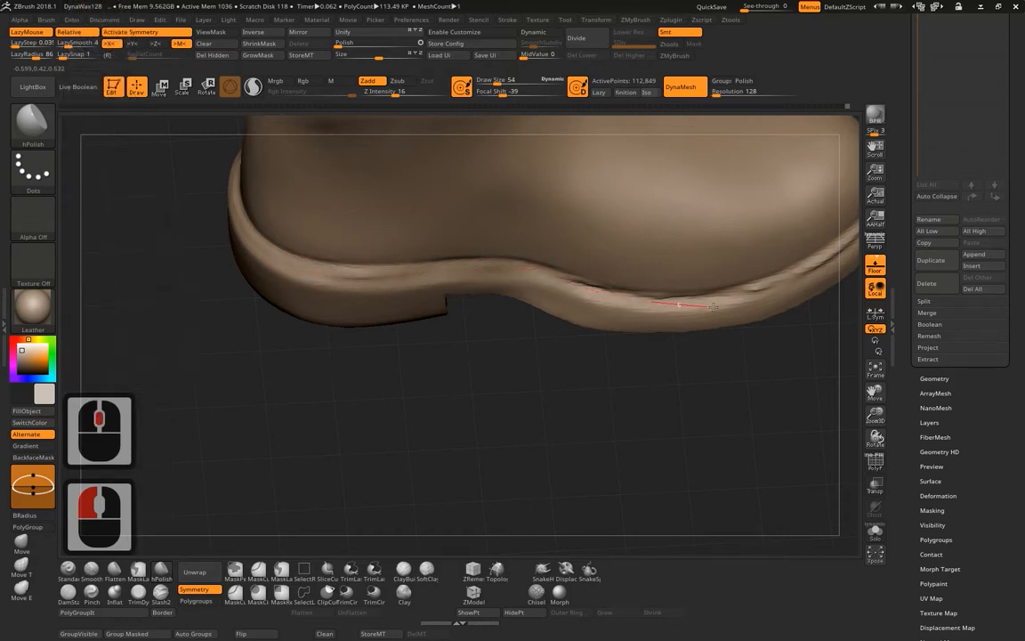
{"action": "left_click_drag", "start_coordinate": [818, 282], "coordinate": [825, 278]}
Polish the sole's rim along the forefoot and around the toe into an even, smooth band.
{"action": "mouse_move", "coordinate": [739, 359]}
{"action": "left_mouse_down", "text": "alt"}
{"action": "mouse_move", "coordinate": [487, 409]}
{"action": "mouse_move", "coordinate": [459, 397]}
{"action": "left_mouse_up", "text": "alt"}
{"action": "left_click_drag", "start_coordinate": [428, 339], "coordinate": [531, 307]}
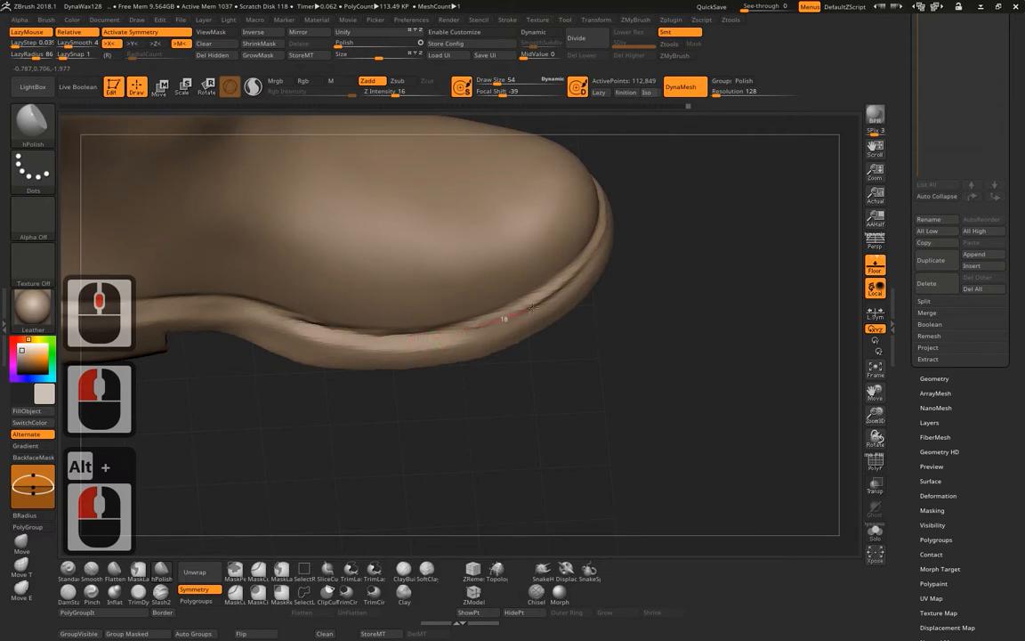
{"action": "left_click", "coordinate": [641, 189]}
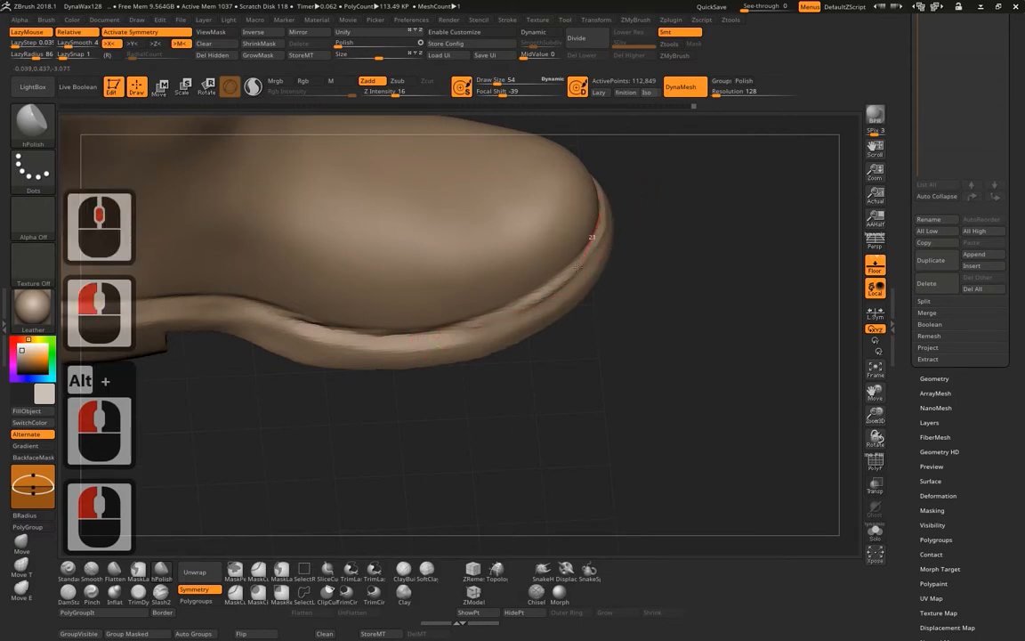
{"action": "left_click_drag", "start_coordinate": [557, 291], "coordinate": [599, 233]}
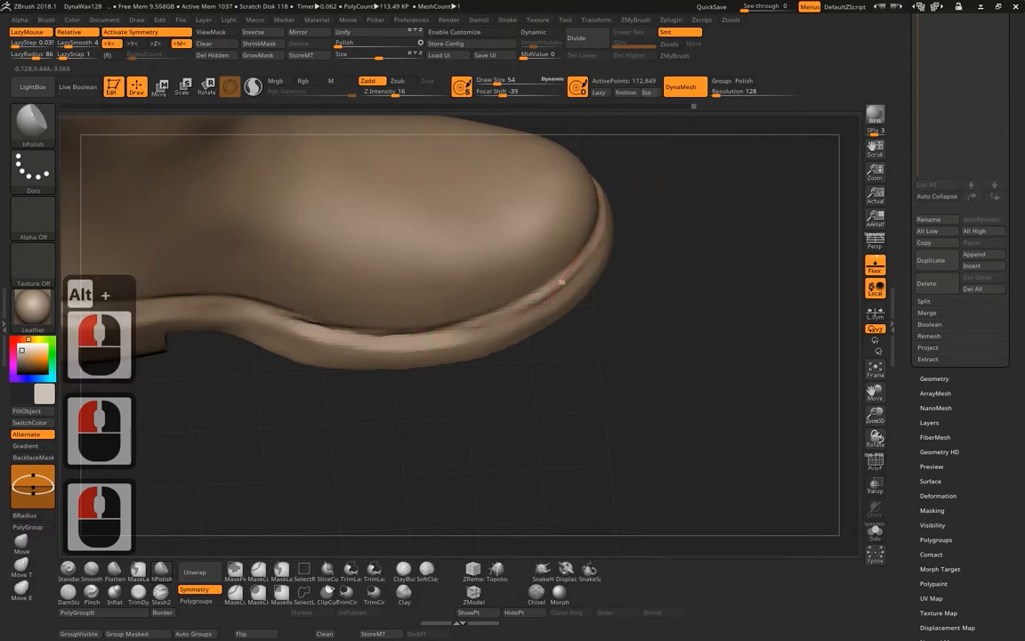
{"action": "left_click_drag", "start_coordinate": [416, 346], "coordinate": [398, 346]}
{"action": "left_click_drag", "start_coordinate": [398, 343], "coordinate": [545, 308]}
{"action": "left_click_drag", "start_coordinate": [593, 269], "coordinate": [615, 186]}
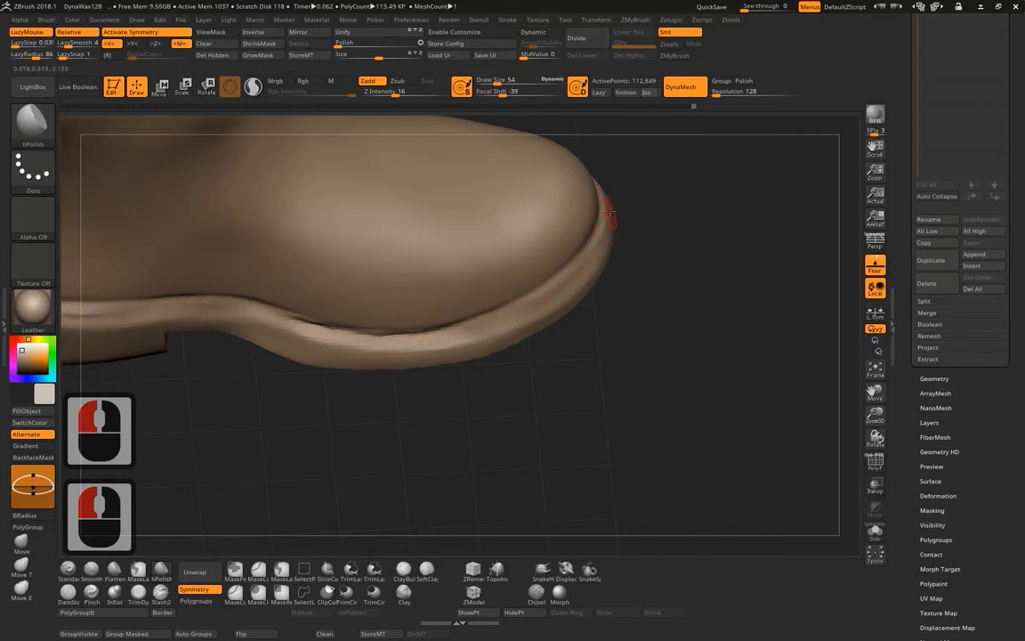
{"action": "left_click_drag", "start_coordinate": [511, 321], "coordinate": [559, 282]}
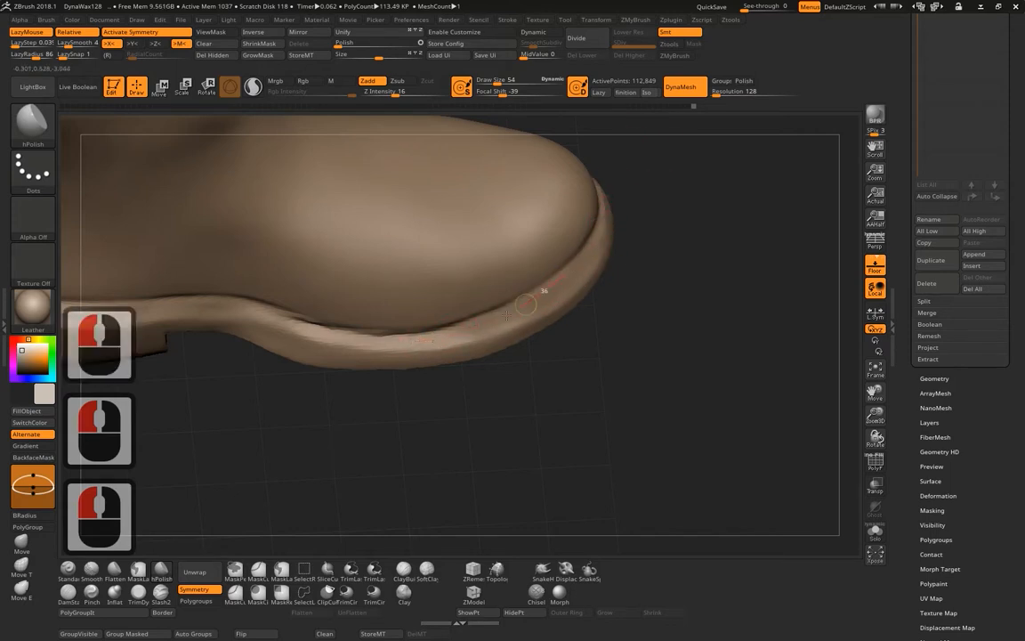
Polish the outer side wall of the sole from the arch along the forefoot.
{"action": "left_click_drag", "start_coordinate": [366, 400], "coordinate": [298, 323]}
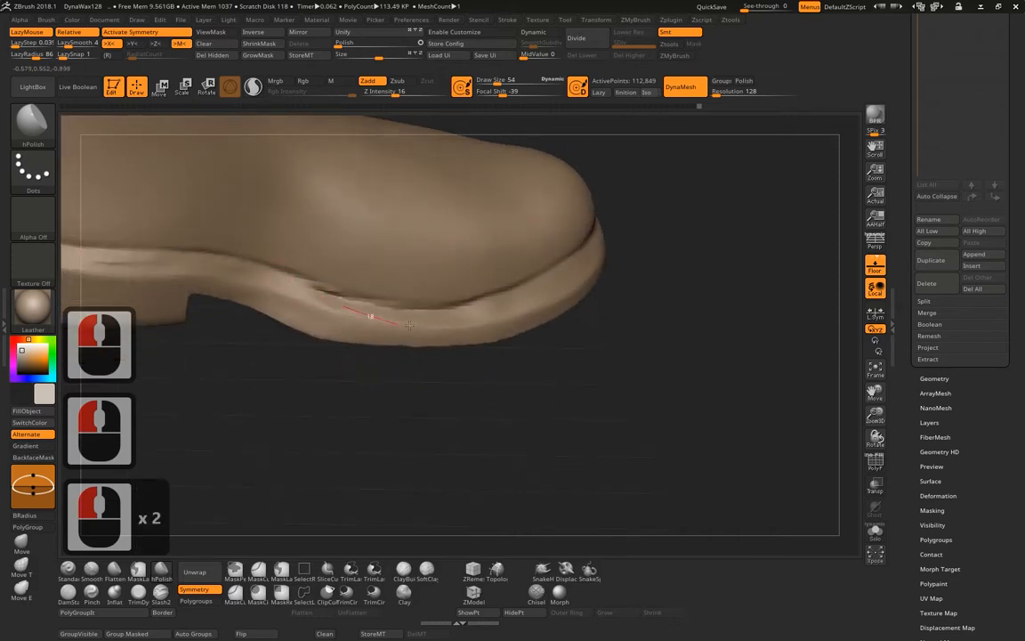
{"action": "left_click_drag", "start_coordinate": [301, 280], "coordinate": [299, 281]}
{"action": "left_click_drag", "start_coordinate": [494, 315], "coordinate": [518, 315]}
{"action": "left_click_drag", "start_coordinate": [566, 367], "coordinate": [472, 358]}
Polish the sole's rim from the side of the heel through the arch toward the forefoot.
{"action": "left_click_drag", "start_coordinate": [442, 355], "coordinate": [801, 342], "text": "alt"}
{"action": "left_click_drag", "start_coordinate": [479, 338], "coordinate": [488, 335], "text": "alt"}
{"action": "left_click_drag", "start_coordinate": [478, 356], "coordinate": [487, 324]}
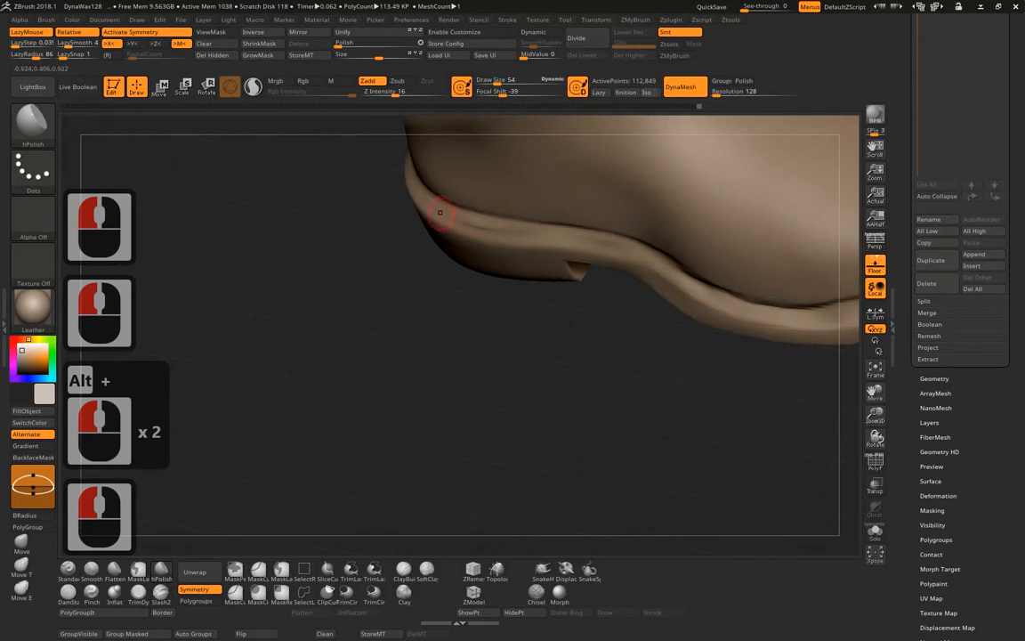
{"action": "left_click_drag", "start_coordinate": [621, 243], "coordinate": [676, 252]}
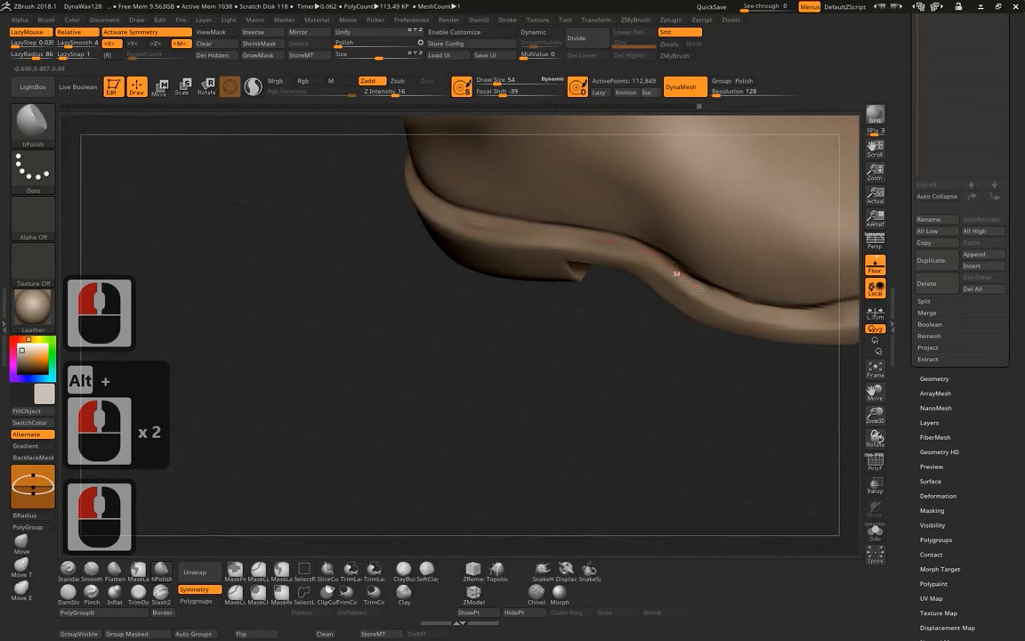
{"action": "left_click_drag", "start_coordinate": [703, 291], "coordinate": [771, 332]}
Polish the sole's rim around the back of the heel and along the heel's side.
{"action": "mouse_move", "coordinate": [474, 305]}
{"action": "left_mouse_down"}
{"action": "mouse_move", "coordinate": [462, 302]}
{"action": "mouse_move", "coordinate": [505, 354]}
{"action": "mouse_move", "coordinate": [465, 309]}
{"action": "left_mouse_up"}
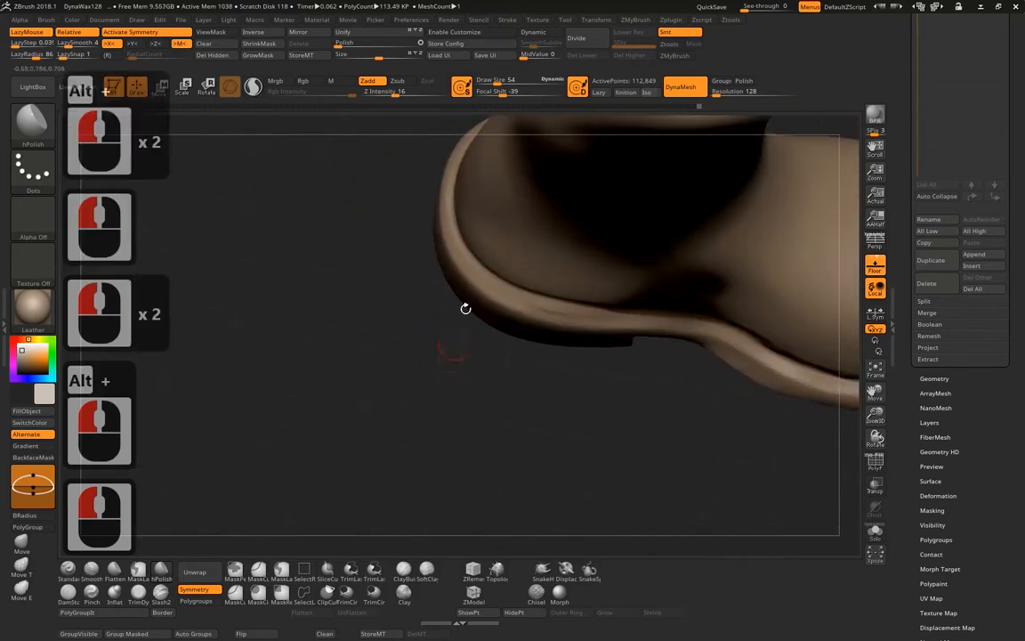
{"action": "mouse_move", "coordinate": [430, 348]}
{"action": "left_mouse_down", "text": "alt"}
{"action": "mouse_move", "coordinate": [433, 397]}
{"action": "mouse_move", "coordinate": [416, 340]}
{"action": "left_mouse_up", "text": "alt"}
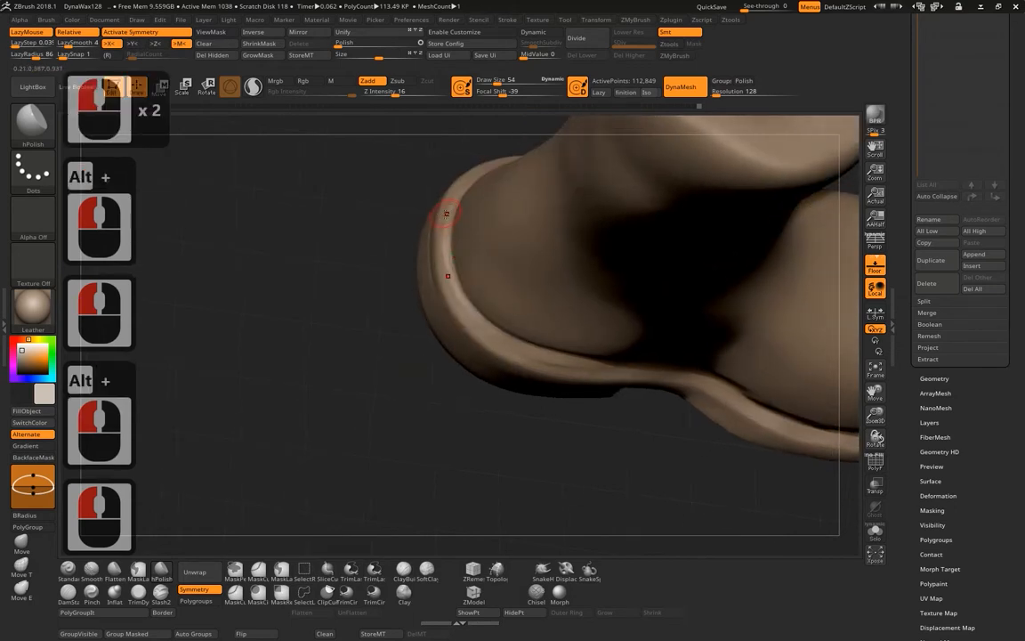
{"action": "left_click", "coordinate": [448, 213]}
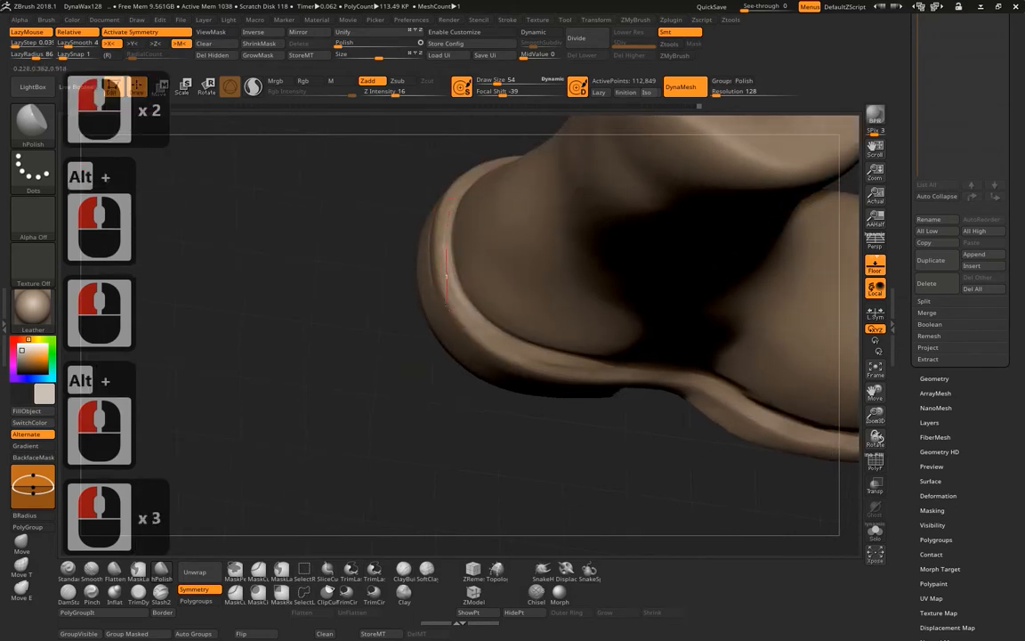
{"action": "mouse_move", "coordinate": [447, 305]}
{"action": "left_mouse_down"}
{"action": "mouse_move", "coordinate": [552, 369]}
{"action": "mouse_move", "coordinate": [596, 376]}
{"action": "left_mouse_up"}
{"action": "left_click_drag", "start_coordinate": [472, 223], "coordinate": [476, 225]}
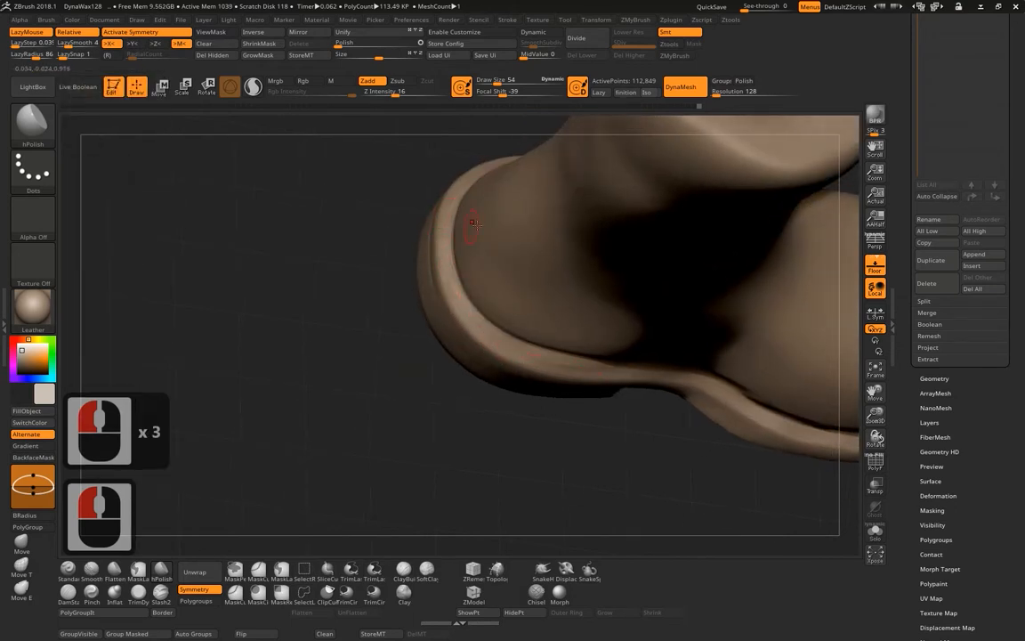
{"action": "left_click_drag", "start_coordinate": [461, 327], "coordinate": [519, 356]}
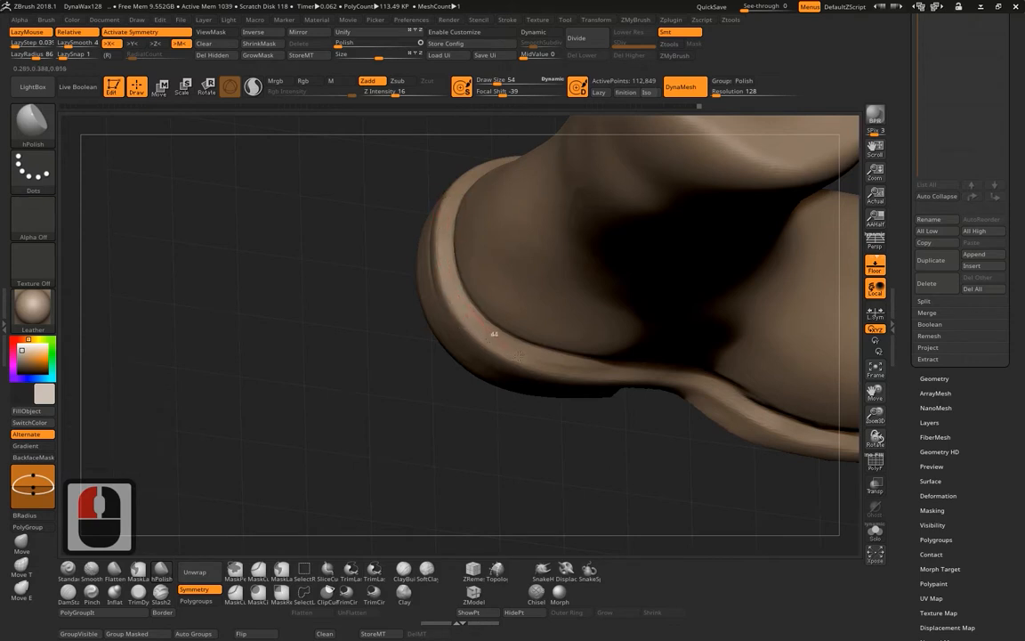
Polish the sole's upper rim around the heel and along its side toward the forefoot.
{"action": "mouse_move", "coordinate": [686, 446]}
{"action": "left_mouse_down"}
{"action": "mouse_move", "coordinate": [694, 364]}
{"action": "mouse_move", "coordinate": [504, 446]}
{"action": "mouse_move", "coordinate": [489, 438]}
{"action": "left_mouse_up"}
{"action": "left_click_drag", "start_coordinate": [394, 408], "coordinate": [450, 453]}
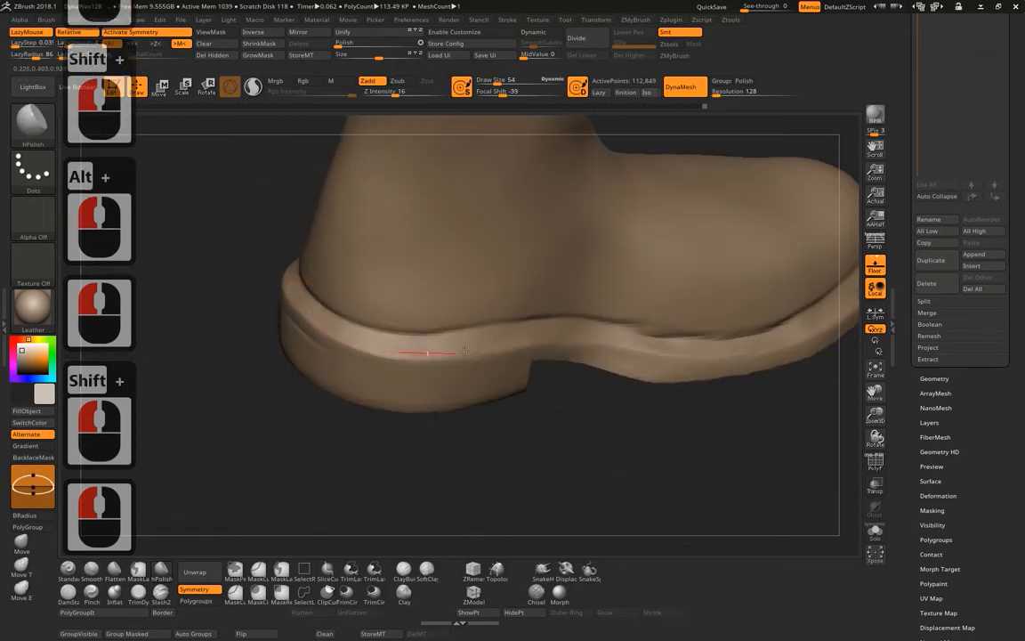
{"action": "left_click_drag", "start_coordinate": [464, 352], "coordinate": [476, 330]}
{"action": "left_click_drag", "start_coordinate": [329, 316], "coordinate": [331, 330]}
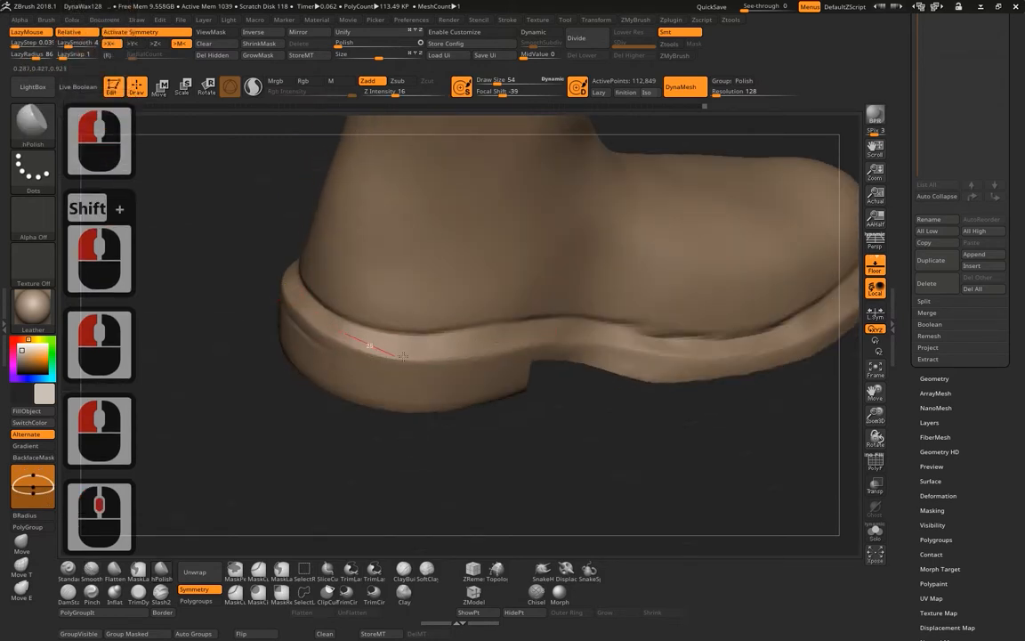
{"action": "mouse_move", "coordinate": [402, 356]}
{"action": "left_mouse_down"}
{"action": "mouse_move", "coordinate": [587, 330]}
{"action": "mouse_move", "coordinate": [721, 347]}
{"action": "left_mouse_up"}
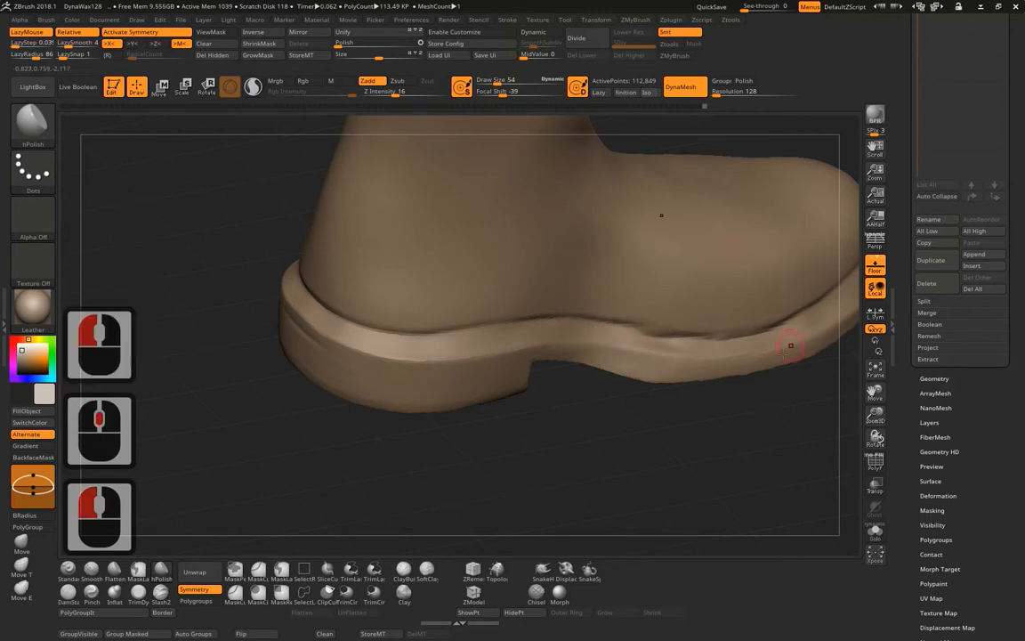
Polish and smooth the forefoot part of the sole's side wall, undoing a stray stroke.
{"action": "left_click_drag", "start_coordinate": [790, 345], "coordinate": [528, 383], "text": "alt"}
{"action": "mouse_move", "coordinate": [654, 348]}
{"action": "left_mouse_down"}
{"action": "mouse_move", "coordinate": [563, 373]}
{"action": "mouse_move", "coordinate": [585, 389]}
{"action": "left_mouse_up"}
{"action": "left_click", "coordinate": [582, 341]}
{"action": "key", "text": "ctrl+z"}
{"action": "left_click_drag", "start_coordinate": [662, 363], "coordinate": [757, 343]}
{"action": "mouse_move", "coordinate": [711, 381]}
{"action": "left_mouse_down", "text": "shift"}
{"action": "mouse_move", "coordinate": [570, 389]}
{"action": "mouse_move", "coordinate": [668, 389]}
{"action": "mouse_move", "coordinate": [623, 384]}
{"action": "left_mouse_up", "text": "shift"}
{"action": "left_click_drag", "start_coordinate": [573, 269], "coordinate": [574, 275]}
{"action": "left_click_drag", "start_coordinate": [568, 339], "coordinate": [465, 421]}
{"action": "left_click_drag", "start_coordinate": [441, 423], "coordinate": [473, 424]}
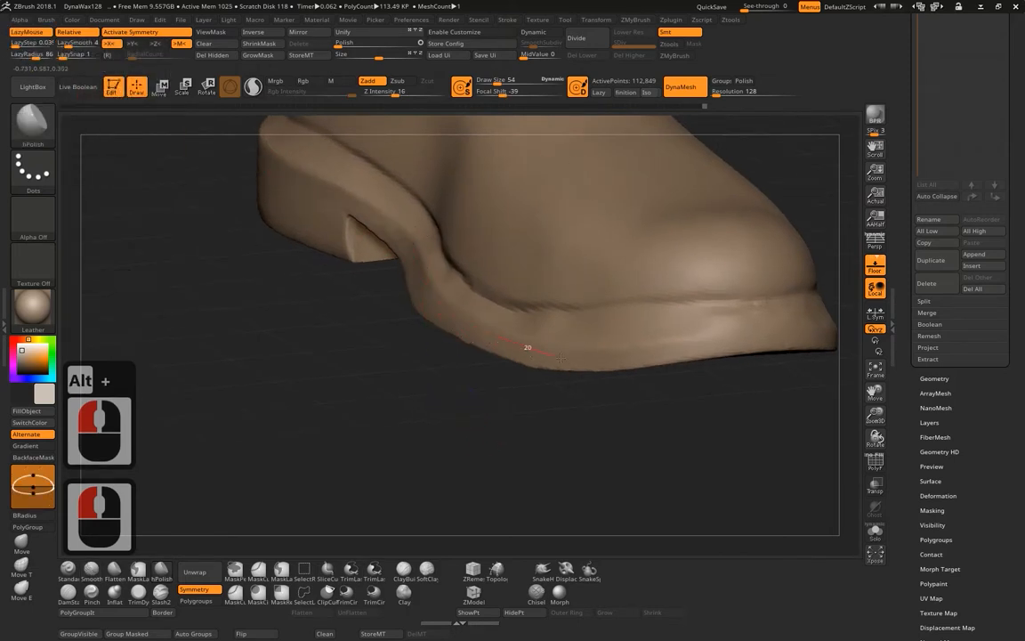
Set the draw size to 77 and polish the sole's lower edge from the arch along the forefoot.
{"action": "key", "text": "space"}
{"action": "left_click_drag", "start_coordinate": [529, 353], "coordinate": [484, 341]}
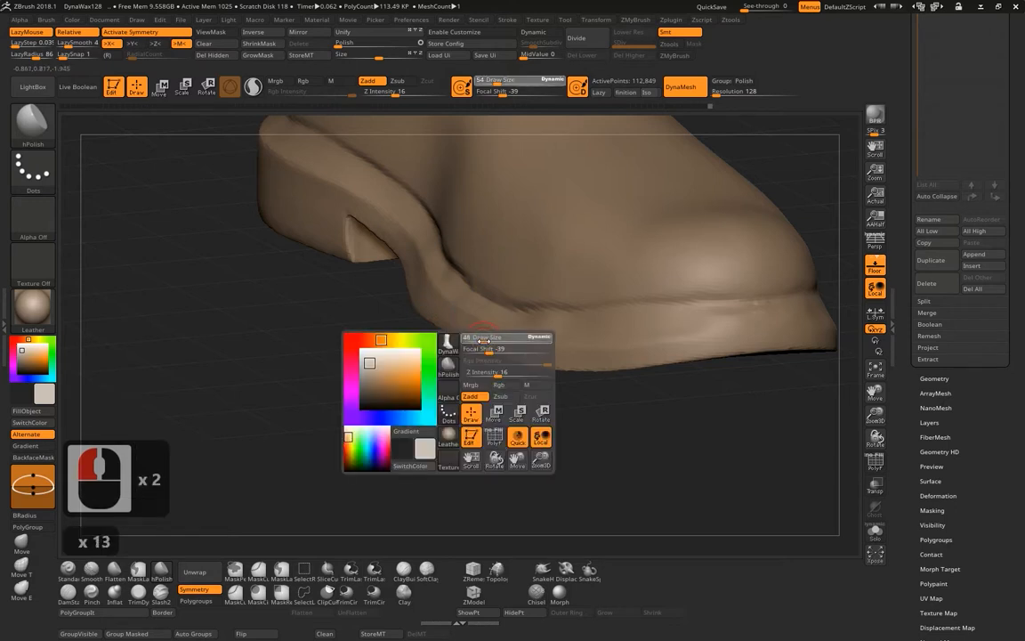
{"action": "left_click", "coordinate": [487, 341]}
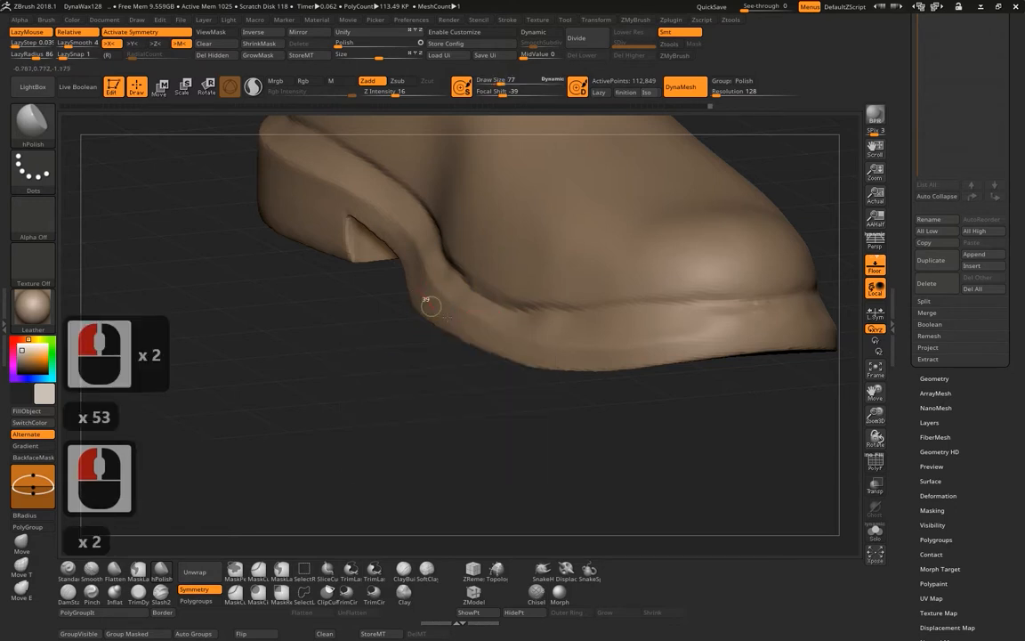
{"action": "left_click_drag", "start_coordinate": [430, 305], "coordinate": [536, 364]}
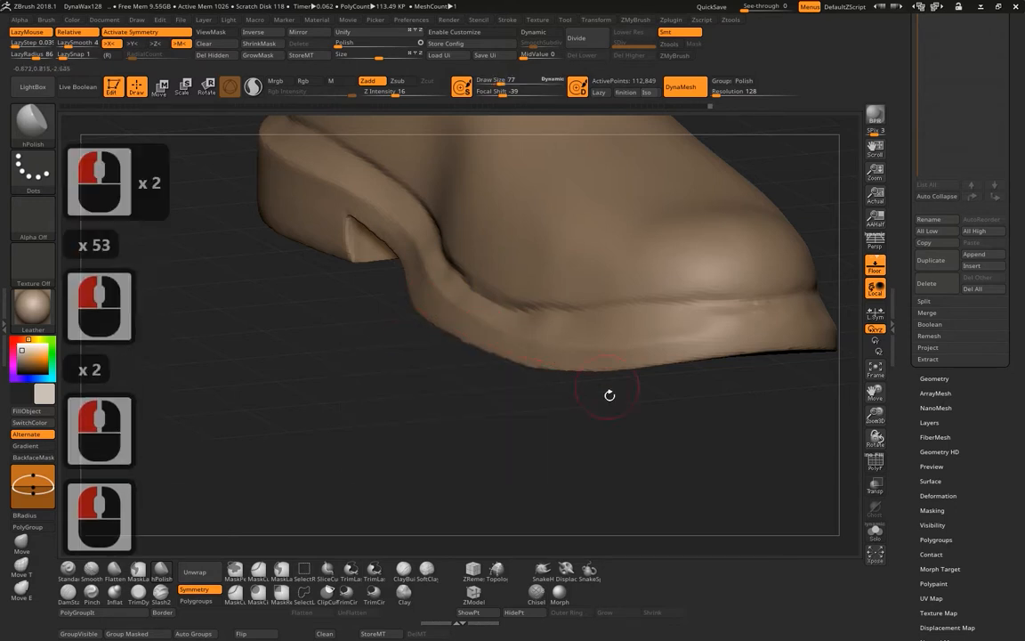
Try to clip the sole's protruding outer side with a vertical ClipCurve line in the front view.
{"action": "left_click_drag", "start_coordinate": [609, 396], "coordinate": [519, 406], "text": "shift"}
{"action": "mouse_move", "coordinate": [428, 361]}
{"action": "left_mouse_down"}
{"action": "mouse_move", "coordinate": [424, 353]}
{"action": "mouse_move", "coordinate": [413, 359]}
{"action": "mouse_move", "coordinate": [403, 297]}
{"action": "mouse_move", "coordinate": [408, 228]}
{"action": "mouse_move", "coordinate": [414, 253]}
{"action": "mouse_move", "coordinate": [420, 229]}
{"action": "left_mouse_up"}
{"action": "key", "text": "ctrl+shift+space"}
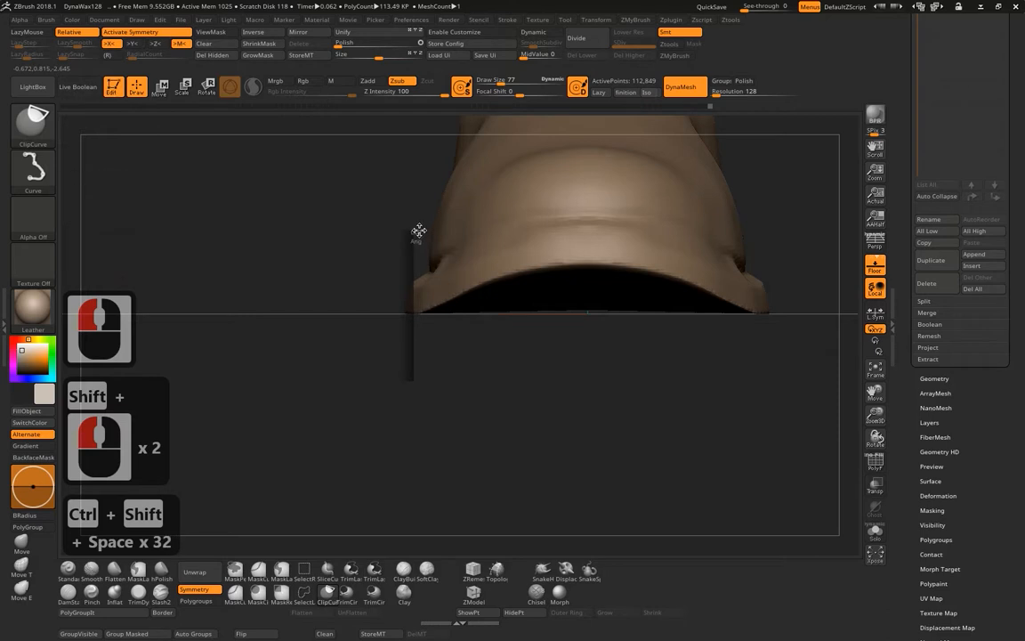
{"action": "mouse_move", "coordinate": [414, 381]}
{"action": "left_mouse_down"}
{"action": "mouse_move", "coordinate": [496, 375]}
{"action": "mouse_move", "coordinate": [343, 267]}
{"action": "mouse_move", "coordinate": [346, 277]}
{"action": "left_mouse_up"}
Polish the forefoot's side wall above the flat underside of the sole in the side view.
{"action": "left_click_drag", "start_coordinate": [539, 307], "coordinate": [636, 302]}
{"action": "mouse_move", "coordinate": [389, 286]}
{"action": "left_mouse_down"}
{"action": "mouse_move", "coordinate": [643, 300]}
{"action": "mouse_move", "coordinate": [430, 288]}
{"action": "left_mouse_up"}
{"action": "left_click", "coordinate": [494, 280]}
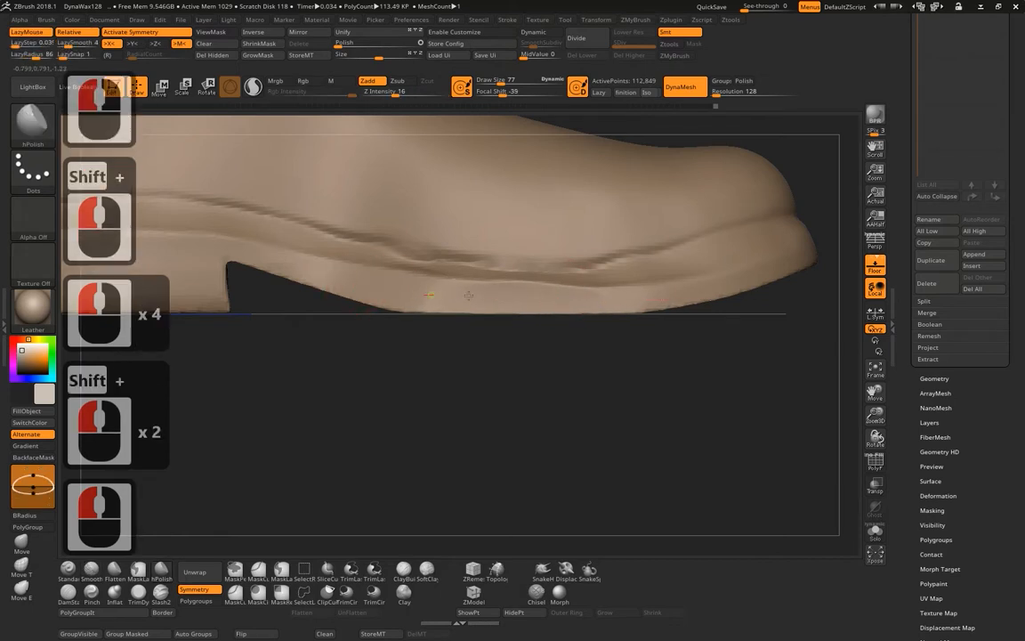
{"action": "left_click", "coordinate": [513, 297]}
{"action": "left_click", "coordinate": [543, 294]}
{"action": "left_click_drag", "start_coordinate": [766, 324], "coordinate": [646, 345], "text": "alt"}
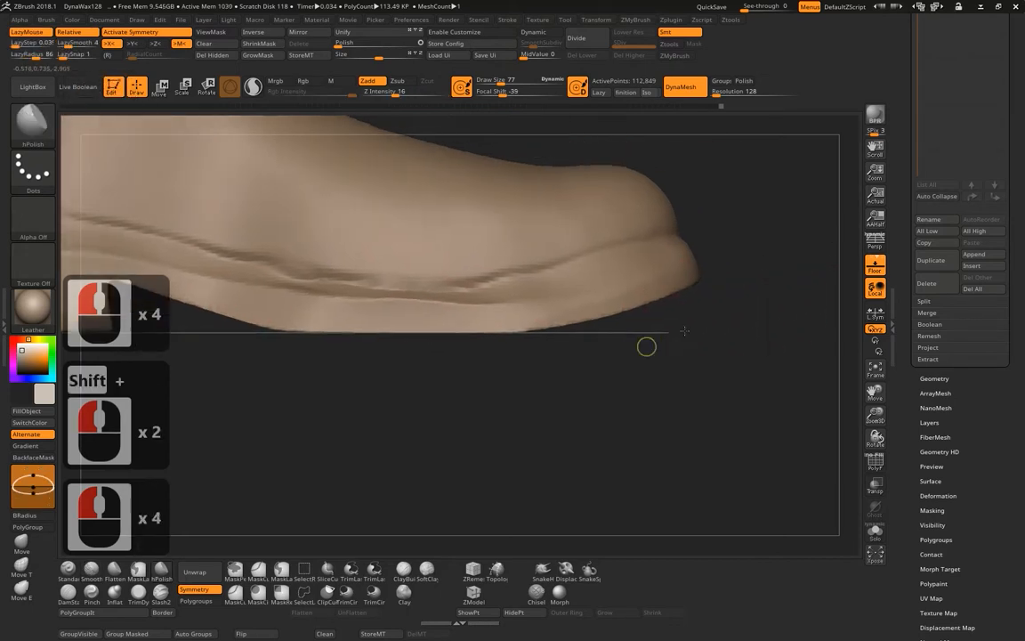
Go back through the undo history to the version of the boot before the recent sole-wall polishing and clipping.
{"action": "left_click_drag", "start_coordinate": [699, 458], "coordinate": [767, 398]}
{"action": "mouse_move", "coordinate": [719, 106]}
{"action": "left_mouse_down"}
{"action": "mouse_move", "coordinate": [609, 109]}
{"action": "mouse_move", "coordinate": [643, 107]}
{"action": "left_mouse_up"}
{"action": "left_click_drag", "start_coordinate": [434, 390], "coordinate": [430, 465], "text": "alt"}
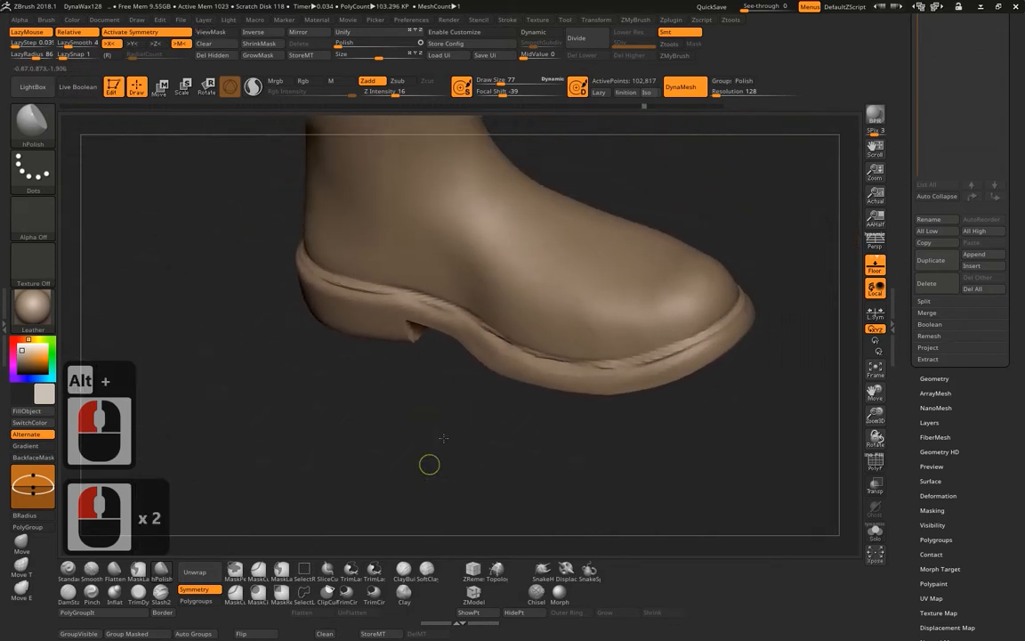
{"action": "mouse_move", "coordinate": [648, 107]}
{"action": "left_mouse_down"}
{"action": "mouse_move", "coordinate": [670, 106]}
{"action": "mouse_move", "coordinate": [625, 104]}
{"action": "mouse_move", "coordinate": [710, 104]}
{"action": "mouse_move", "coordinate": [622, 89]}
{"action": "mouse_move", "coordinate": [686, 105]}
{"action": "left_mouse_up"}
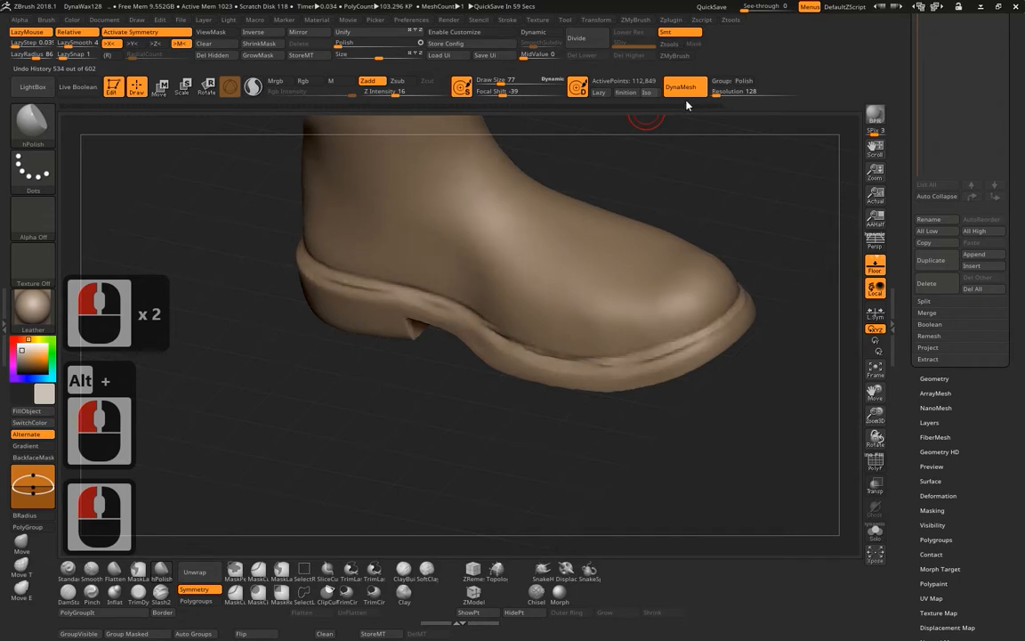
Set the hPolish draw size to 62 and polish the sole's upper rim from the heel through the arch.
{"action": "left_click_drag", "start_coordinate": [377, 371], "coordinate": [419, 392]}
{"action": "left_click_drag", "start_coordinate": [418, 392], "coordinate": [435, 378], "text": "alt"}
{"action": "key", "text": "space"}
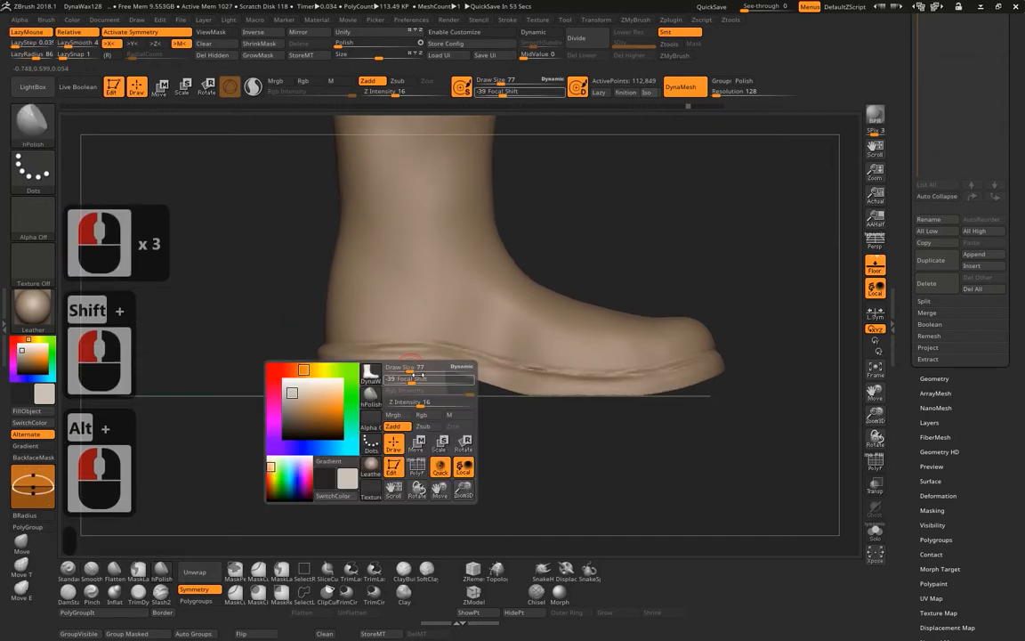
{"action": "left_click", "coordinate": [409, 369]}
{"action": "left_click_drag", "start_coordinate": [416, 422], "coordinate": [420, 462]}
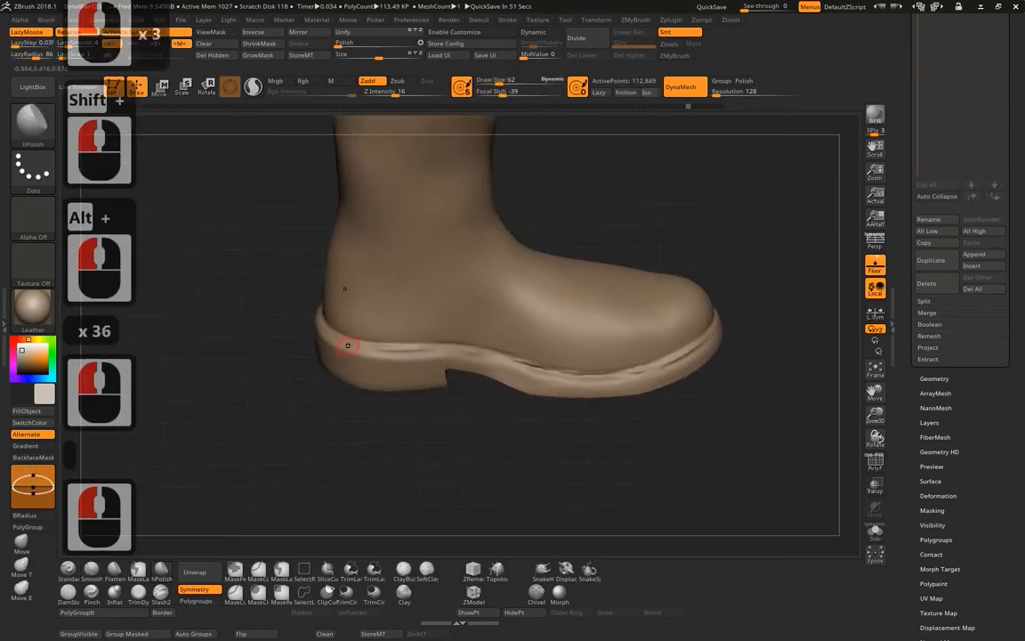
{"action": "left_click_drag", "start_coordinate": [467, 350], "coordinate": [484, 352]}
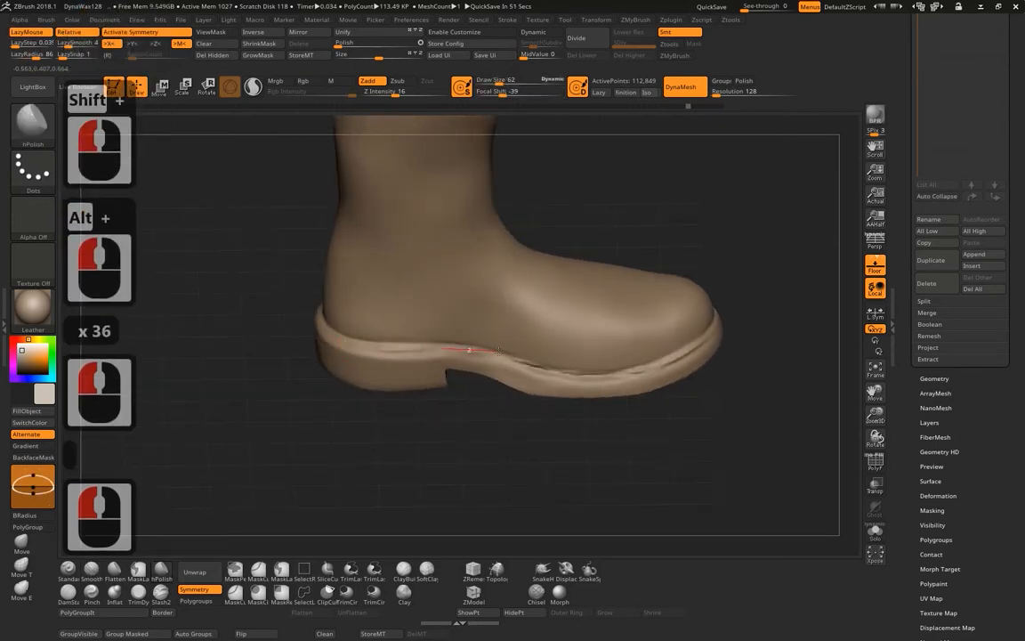
{"action": "left_click", "coordinate": [543, 400]}
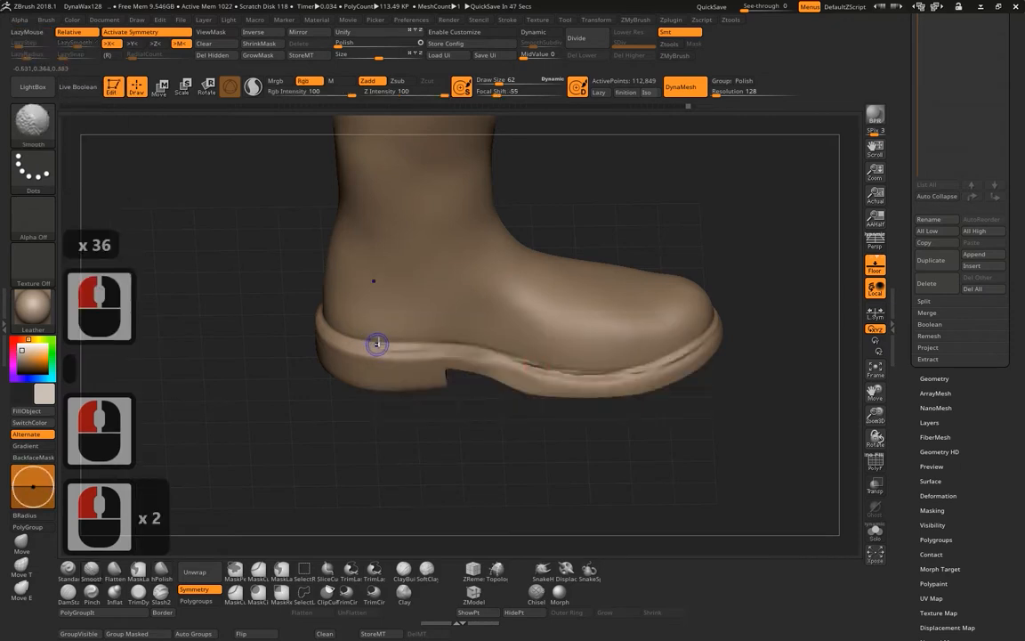
Smooth the sole's rim from heel to toe and polish it again along its full length.
{"action": "mouse_move", "coordinate": [373, 344]}
{"action": "left_mouse_down", "text": "shift"}
{"action": "mouse_move", "coordinate": [525, 368]}
{"action": "mouse_move", "coordinate": [648, 369]}
{"action": "mouse_move", "coordinate": [737, 323]}
{"action": "left_mouse_up", "text": "shift"}
{"action": "left_click_drag", "start_coordinate": [351, 342], "coordinate": [444, 352]}
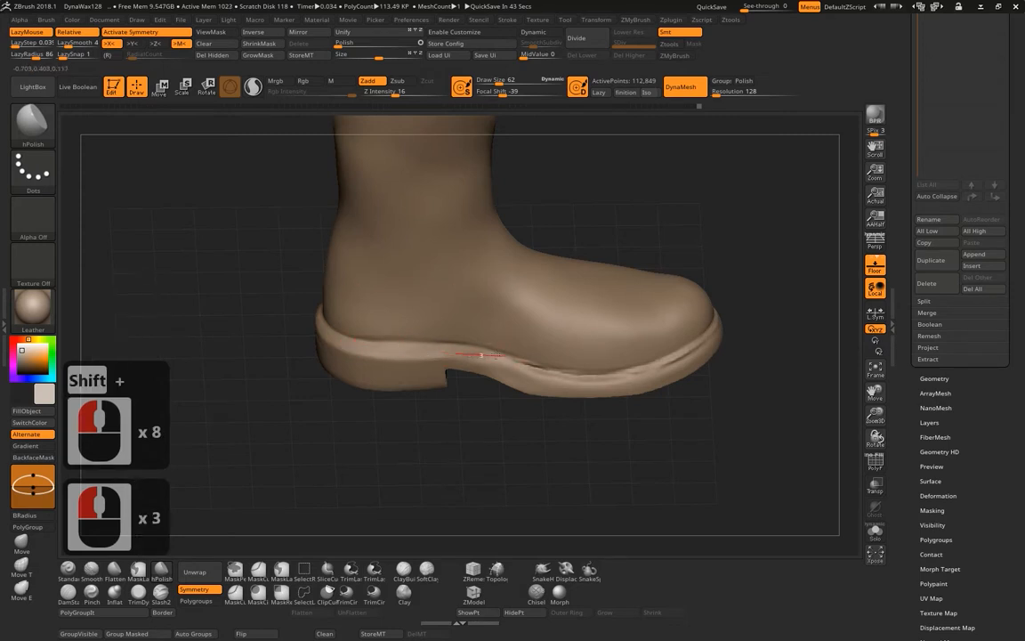
{"action": "left_click_drag", "start_coordinate": [365, 343], "coordinate": [463, 352]}
{"action": "left_click_drag", "start_coordinate": [543, 370], "coordinate": [578, 381]}
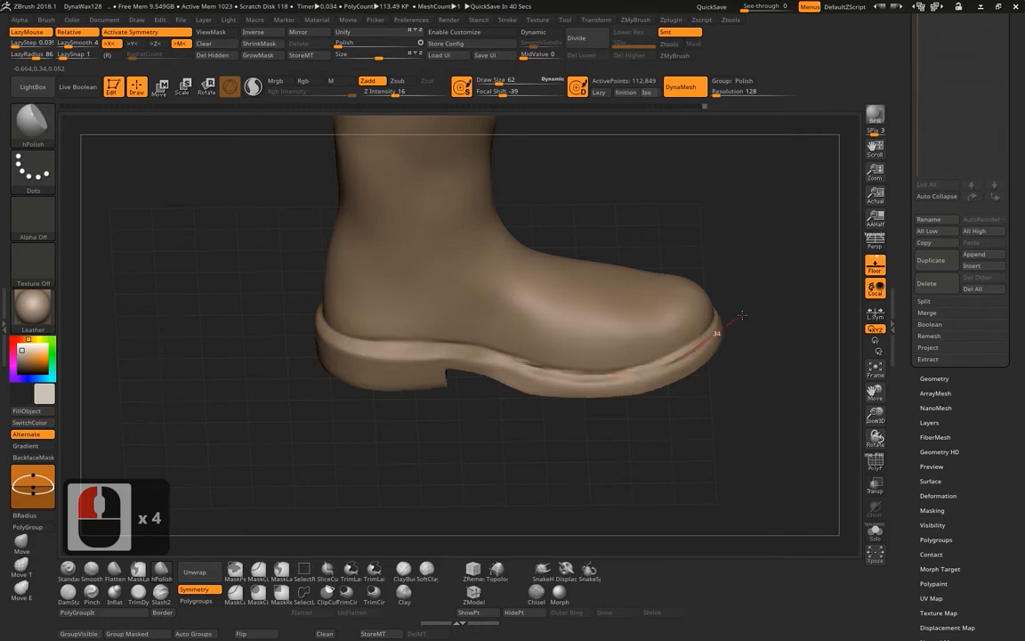
{"action": "left_click_drag", "start_coordinate": [742, 315], "coordinate": [744, 314]}
{"action": "mouse_move", "coordinate": [613, 374]}
{"action": "left_mouse_down"}
{"action": "mouse_move", "coordinate": [665, 363]}
{"action": "mouse_move", "coordinate": [746, 323]}
{"action": "left_mouse_up"}
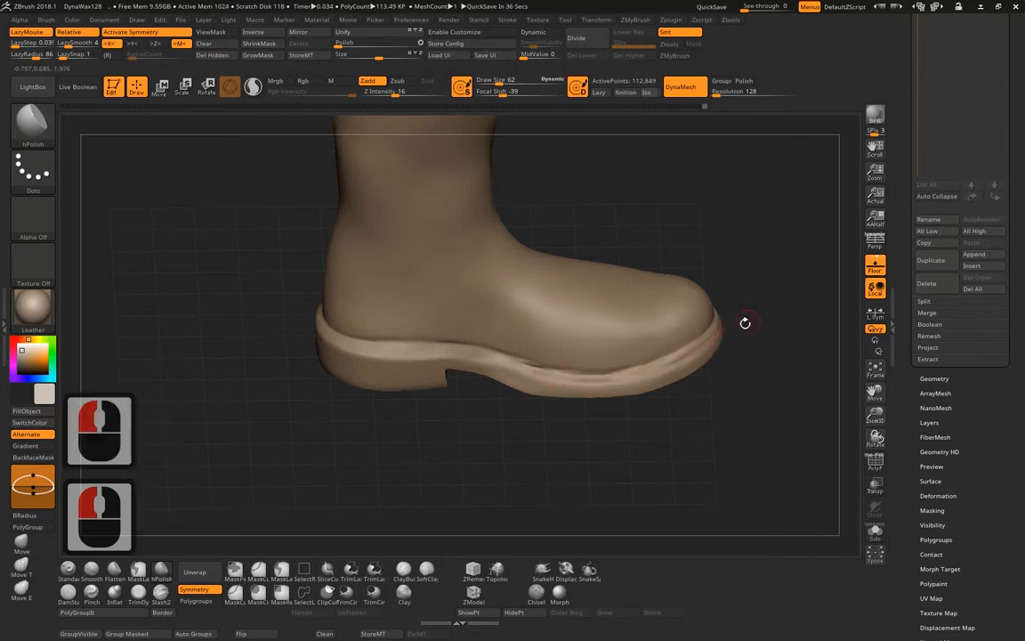
Undo the last forefoot stroke, then polish the rim near the toe and smooth and polish it back to the arch.
{"action": "left_click_drag", "start_coordinate": [626, 383], "coordinate": [641, 378]}
{"action": "key", "text": "ctrl+z"}
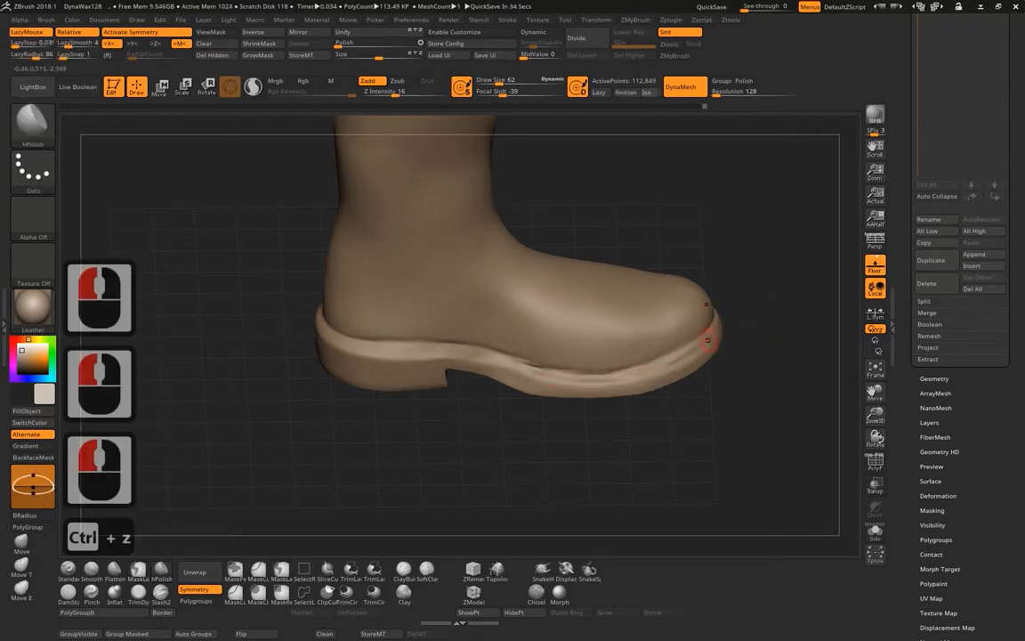
{"action": "left_click_drag", "start_coordinate": [700, 345], "coordinate": [712, 335]}
{"action": "mouse_move", "coordinate": [664, 373]}
{"action": "left_mouse_down"}
{"action": "mouse_move", "coordinate": [704, 343]}
{"action": "mouse_move", "coordinate": [583, 375]}
{"action": "left_mouse_up"}
{"action": "left_click_drag", "start_coordinate": [594, 375], "coordinate": [525, 365], "text": "shift"}
{"action": "mouse_move", "coordinate": [436, 346]}
{"action": "left_mouse_down"}
{"action": "mouse_move", "coordinate": [424, 345]}
{"action": "mouse_move", "coordinate": [528, 362]}
{"action": "left_mouse_up"}
{"action": "left_click", "coordinate": [478, 354]}
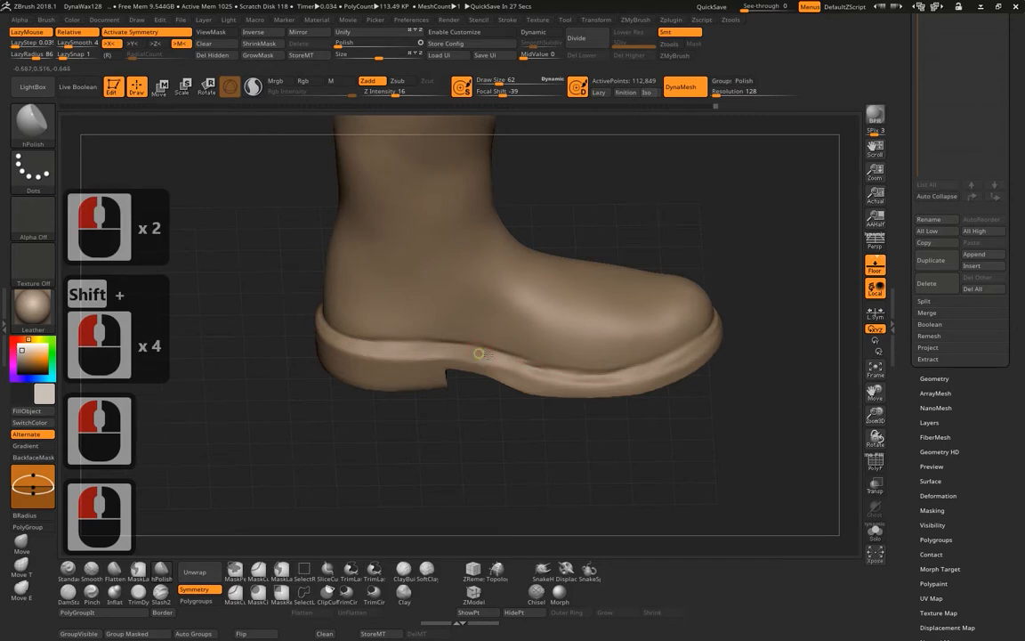
Polish the sole's rim along the forefoot and around the toe, undoing one unwanted change.
{"action": "left_click_drag", "start_coordinate": [587, 384], "coordinate": [649, 377]}
{"action": "left_click_drag", "start_coordinate": [724, 342], "coordinate": [728, 333]}
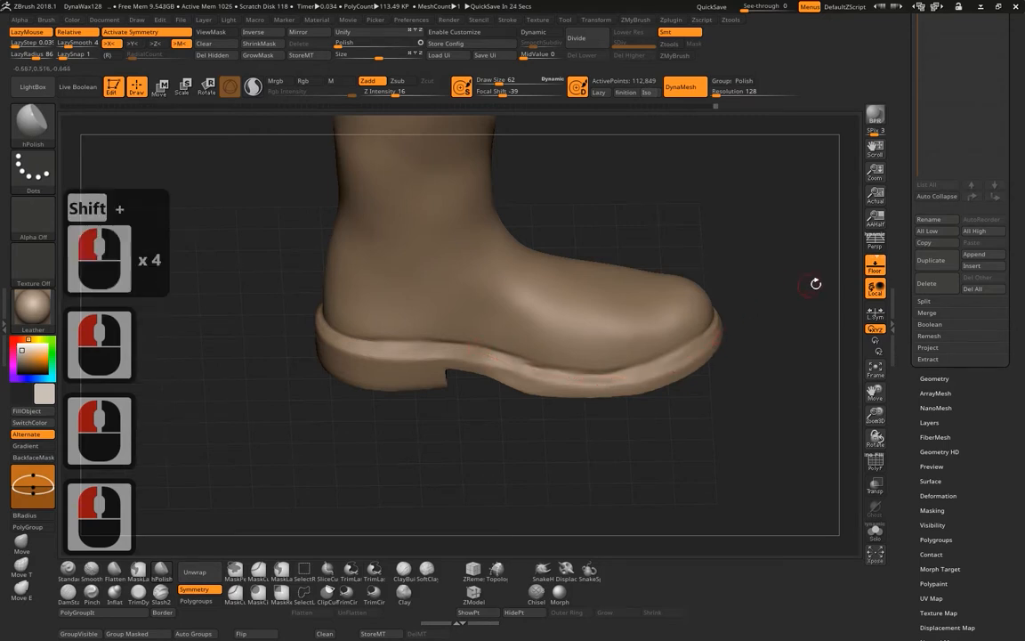
{"action": "mouse_move", "coordinate": [805, 285]}
{"action": "left_mouse_down", "text": "alt"}
{"action": "mouse_move", "coordinate": [659, 316]}
{"action": "mouse_move", "coordinate": [652, 276]}
{"action": "mouse_move", "coordinate": [674, 314]}
{"action": "mouse_move", "coordinate": [675, 383]}
{"action": "left_mouse_up", "text": "alt"}
{"action": "key", "text": "ctrl+z"}
{"action": "mouse_move", "coordinate": [718, 234]}
{"action": "left_mouse_down"}
{"action": "mouse_move", "coordinate": [622, 204]}
{"action": "mouse_move", "coordinate": [626, 223]}
{"action": "left_mouse_up"}
{"action": "left_click_drag", "start_coordinate": [603, 327], "coordinate": [596, 310]}
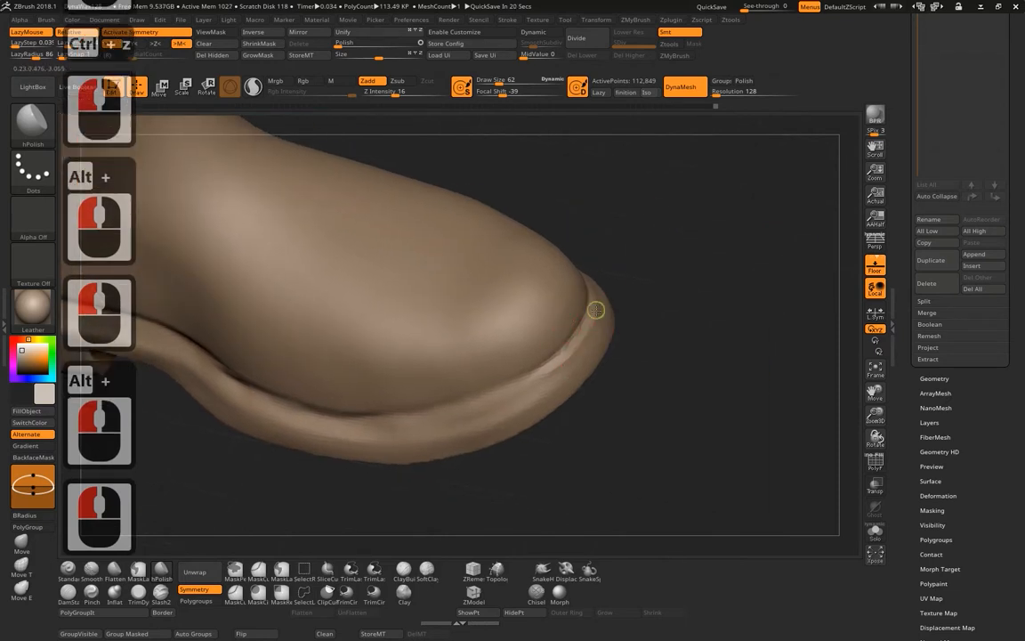
{"action": "mouse_move", "coordinate": [514, 394]}
{"action": "left_mouse_down"}
{"action": "mouse_move", "coordinate": [432, 417]}
{"action": "mouse_move", "coordinate": [535, 384]}
{"action": "left_mouse_up"}
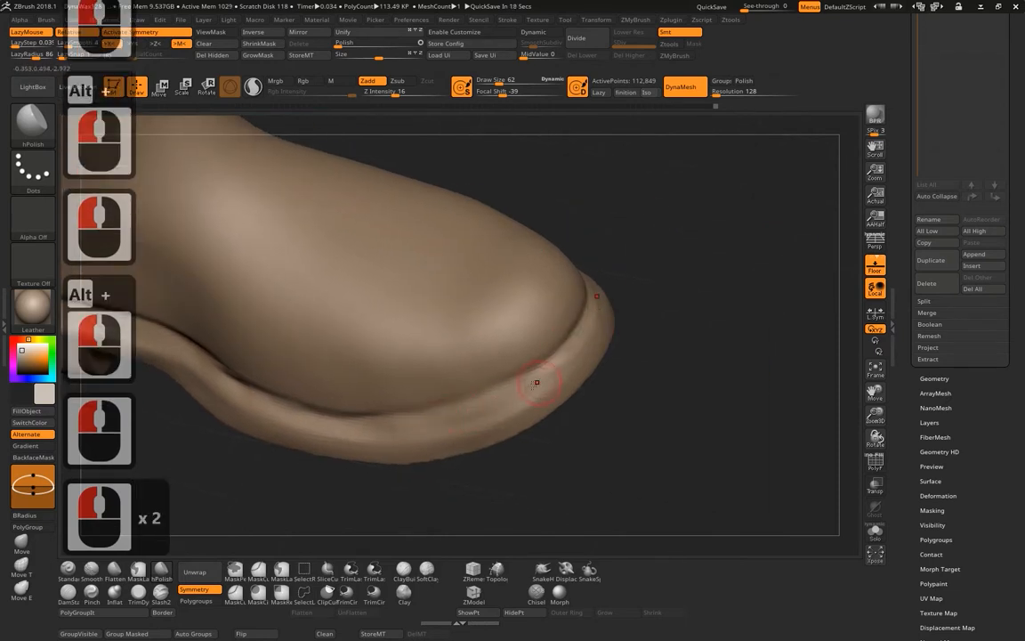
{"action": "left_click_drag", "start_coordinate": [406, 418], "coordinate": [351, 427]}
{"action": "mouse_move", "coordinate": [350, 427]}
{"action": "left_mouse_down"}
{"action": "mouse_move", "coordinate": [341, 420]}
{"action": "mouse_move", "coordinate": [442, 416]}
{"action": "mouse_move", "coordinate": [574, 350]}
{"action": "left_mouse_up"}
Reshape the seam between upper and sole around the toe with small downward Move brush strokes at draw size 222.
{"action": "mouse_move", "coordinate": [668, 232]}
{"action": "left_mouse_down"}
{"action": "mouse_move", "coordinate": [675, 245]}
{"action": "mouse_move", "coordinate": [641, 242]}
{"action": "mouse_move", "coordinate": [703, 161]}
{"action": "left_mouse_up"}
{"action": "left_click_drag", "start_coordinate": [558, 389], "coordinate": [543, 389], "text": "alt"}
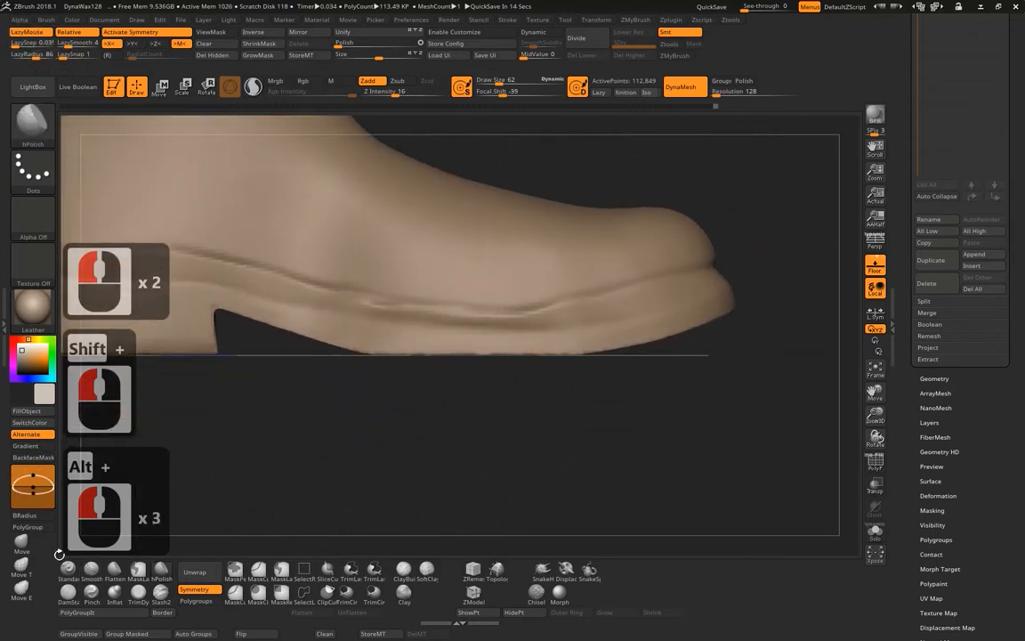
{"action": "left_click", "coordinate": [20, 545]}
{"action": "key", "text": "space"}
{"action": "mouse_move", "coordinate": [574, 288]}
{"action": "left_mouse_down"}
{"action": "mouse_move", "coordinate": [561, 288]}
{"action": "mouse_move", "coordinate": [614, 267]}
{"action": "left_mouse_up"}
{"action": "left_click_drag", "start_coordinate": [607, 273], "coordinate": [621, 264]}
{"action": "left_click_drag", "start_coordinate": [643, 268], "coordinate": [658, 261]}
{"action": "left_click_drag", "start_coordinate": [667, 251], "coordinate": [679, 255]}
{"action": "left_click_drag", "start_coordinate": [688, 247], "coordinate": [697, 253]}
{"action": "left_click_drag", "start_coordinate": [702, 244], "coordinate": [709, 250]}
{"action": "left_click_drag", "start_coordinate": [710, 244], "coordinate": [654, 258]}
{"action": "left_click_drag", "start_coordinate": [644, 252], "coordinate": [623, 264]}
{"action": "left_click_drag", "start_coordinate": [605, 265], "coordinate": [594, 272]}
{"action": "left_click_drag", "start_coordinate": [588, 268], "coordinate": [585, 273]}
{"action": "left_click_drag", "start_coordinate": [578, 270], "coordinate": [568, 275]}
{"action": "mouse_move", "coordinate": [561, 272]}
{"action": "left_mouse_down"}
{"action": "mouse_move", "coordinate": [595, 265]}
{"action": "mouse_move", "coordinate": [553, 272]}
{"action": "left_mouse_up"}
Nudge the seam between upper and sole downward from the heel through the arch and forefoot with the Move brush.
{"action": "left_click_drag", "start_coordinate": [391, 391], "coordinate": [365, 381]}
{"action": "left_click_drag", "start_coordinate": [510, 361], "coordinate": [569, 383], "text": "alt"}
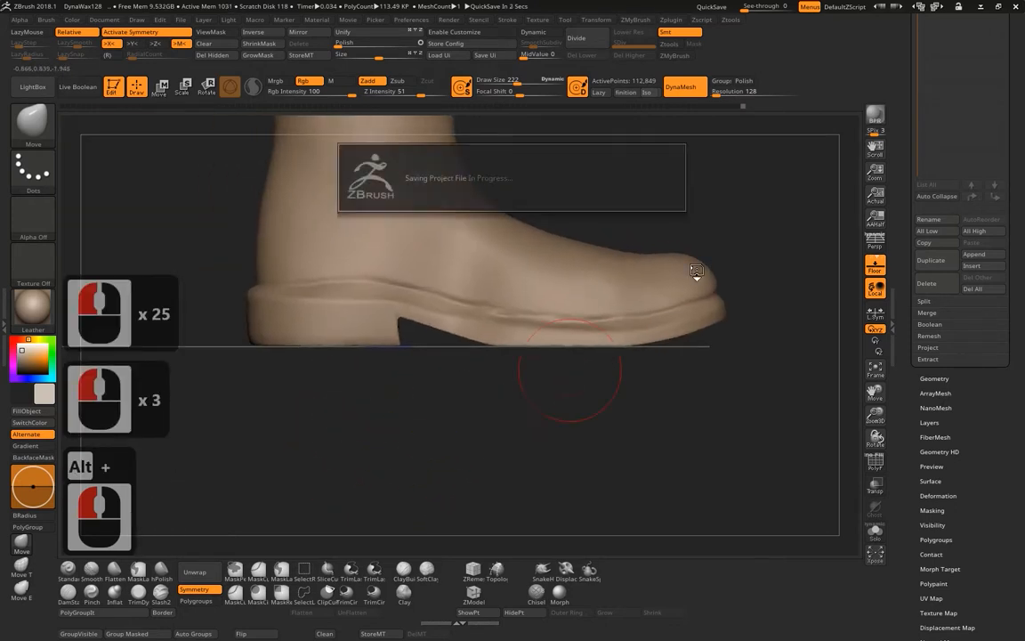
{"action": "left_click_drag", "start_coordinate": [412, 330], "coordinate": [403, 391], "text": "ctrl"}
{"action": "mouse_move", "coordinate": [353, 320]}
{"action": "left_mouse_down"}
{"action": "mouse_move", "coordinate": [331, 320]}
{"action": "mouse_move", "coordinate": [367, 326]}
{"action": "left_mouse_up"}
{"action": "left_click_drag", "start_coordinate": [392, 324], "coordinate": [469, 344]}
{"action": "left_click_drag", "start_coordinate": [478, 342], "coordinate": [478, 346]}
{"action": "left_click_drag", "start_coordinate": [488, 345], "coordinate": [506, 353]}
{"action": "left_click_drag", "start_coordinate": [525, 352], "coordinate": [563, 357]}
{"action": "left_click_drag", "start_coordinate": [571, 352], "coordinate": [570, 357]}
{"action": "mouse_move", "coordinate": [576, 351]}
{"action": "left_mouse_down"}
{"action": "mouse_move", "coordinate": [548, 353]}
{"action": "mouse_move", "coordinate": [604, 358]}
{"action": "left_mouse_up"}
{"action": "left_click_drag", "start_coordinate": [610, 353], "coordinate": [610, 357]}
Carve a groove along the seam above the sole from heel to toe using DamStandard at draw size 65.
{"action": "left_click", "coordinate": [67, 593]}
{"action": "key", "text": "space"}
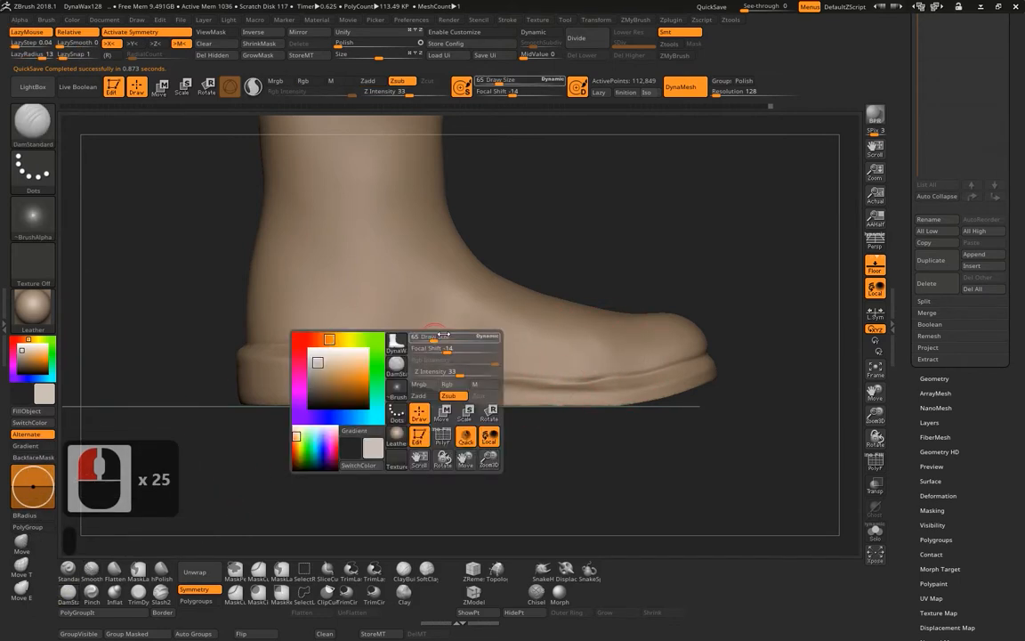
{"action": "left_click", "coordinate": [435, 341]}
{"action": "mouse_move", "coordinate": [238, 342]}
{"action": "left_mouse_down"}
{"action": "mouse_move", "coordinate": [295, 343]}
{"action": "mouse_move", "coordinate": [254, 349]}
{"action": "left_mouse_up"}
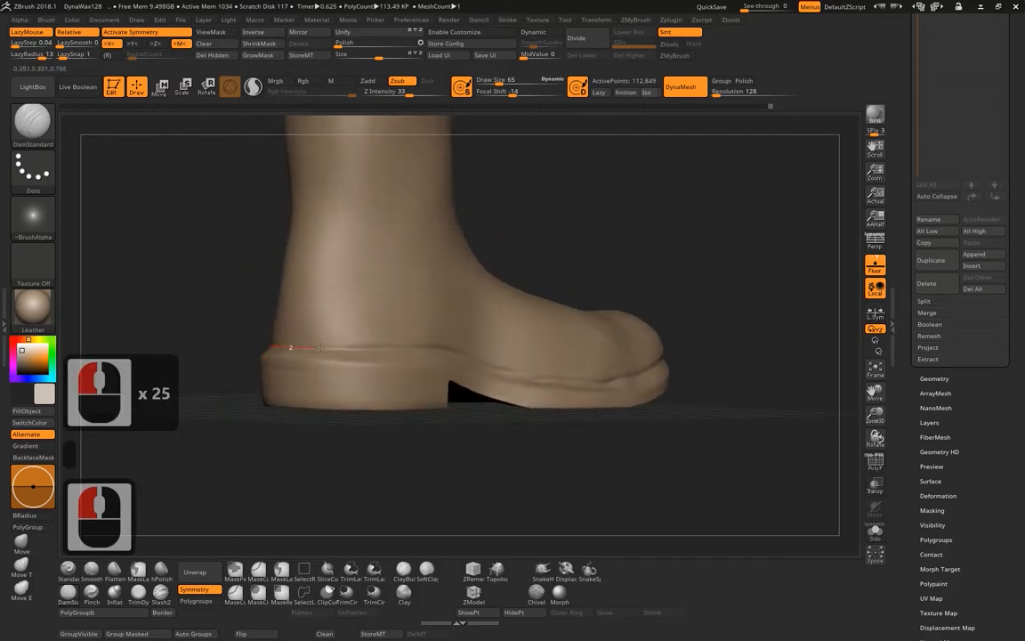
{"action": "left_click_drag", "start_coordinate": [319, 347], "coordinate": [435, 346]}
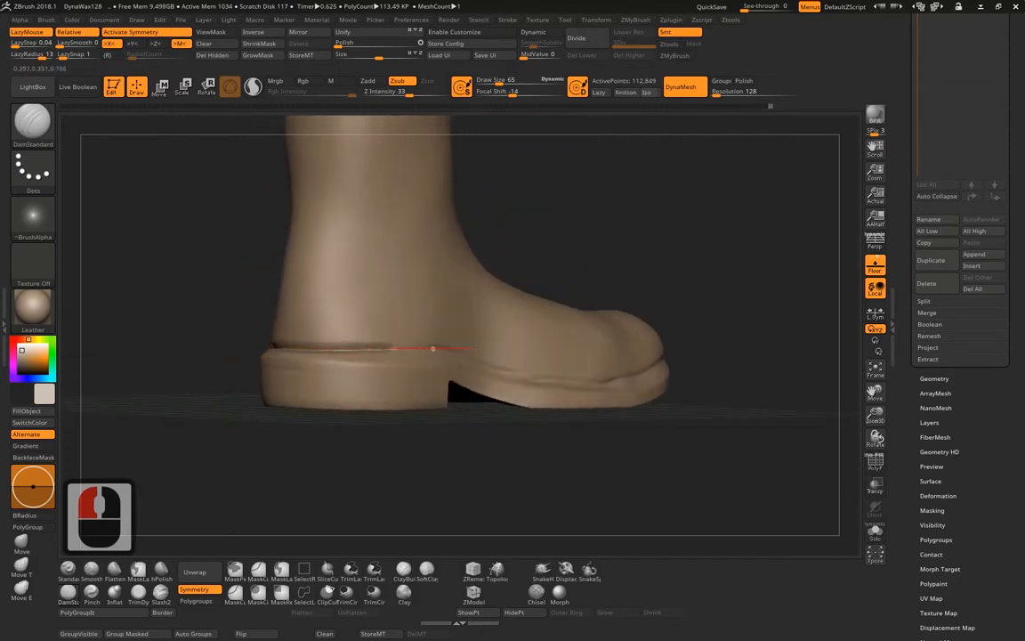
{"action": "left_click_drag", "start_coordinate": [522, 360], "coordinate": [523, 362]}
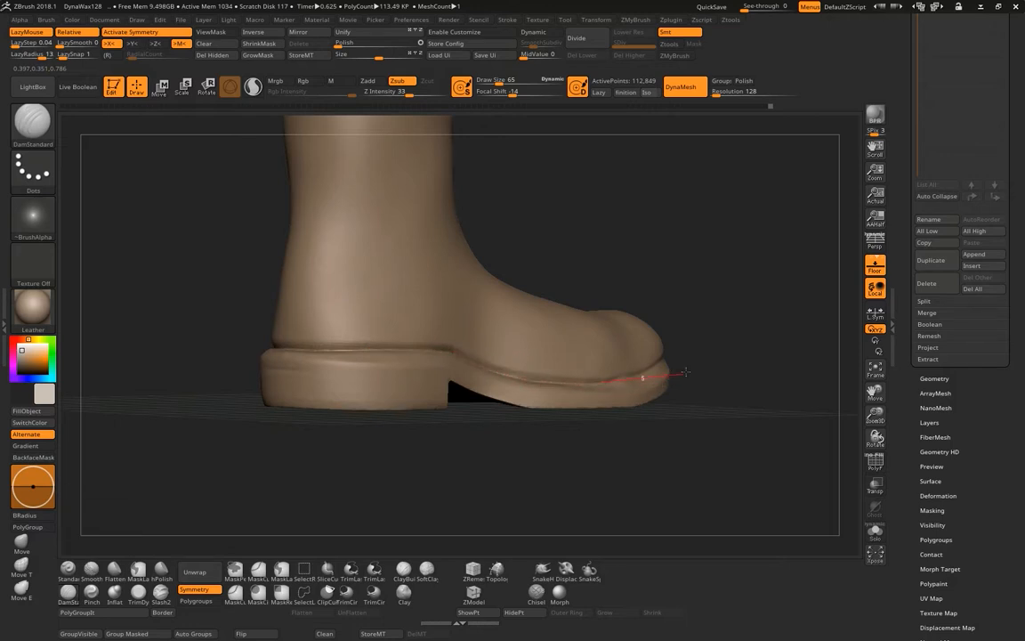
Deepen the seam groove from the toe back along the forefoot and arch to the heel with DamStandard.
{"action": "left_click_drag", "start_coordinate": [790, 274], "coordinate": [702, 355]}
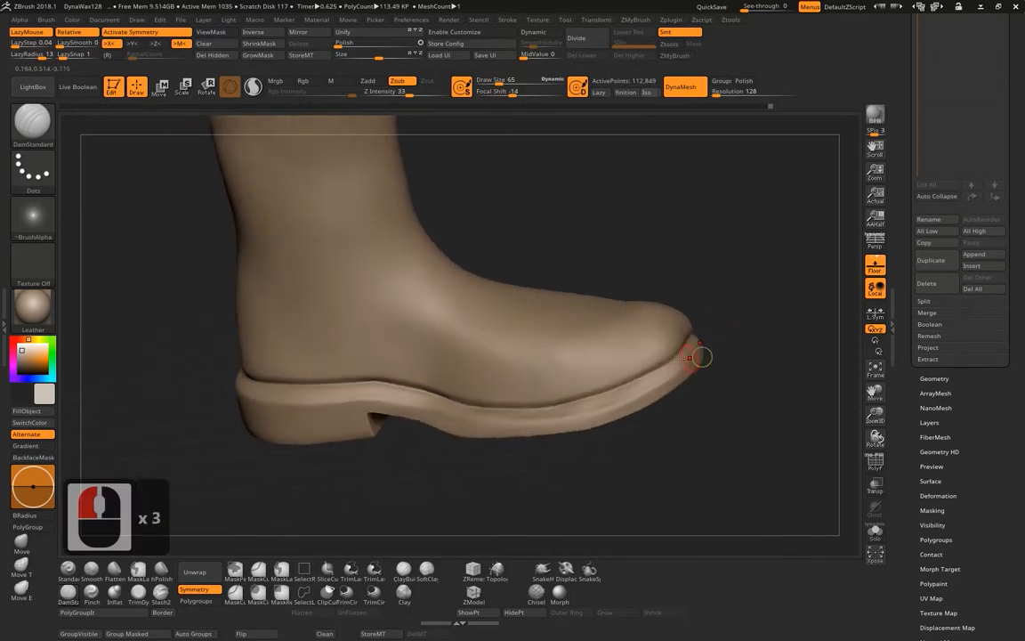
{"action": "left_click_drag", "start_coordinate": [766, 334], "coordinate": [690, 322], "text": "alt"}
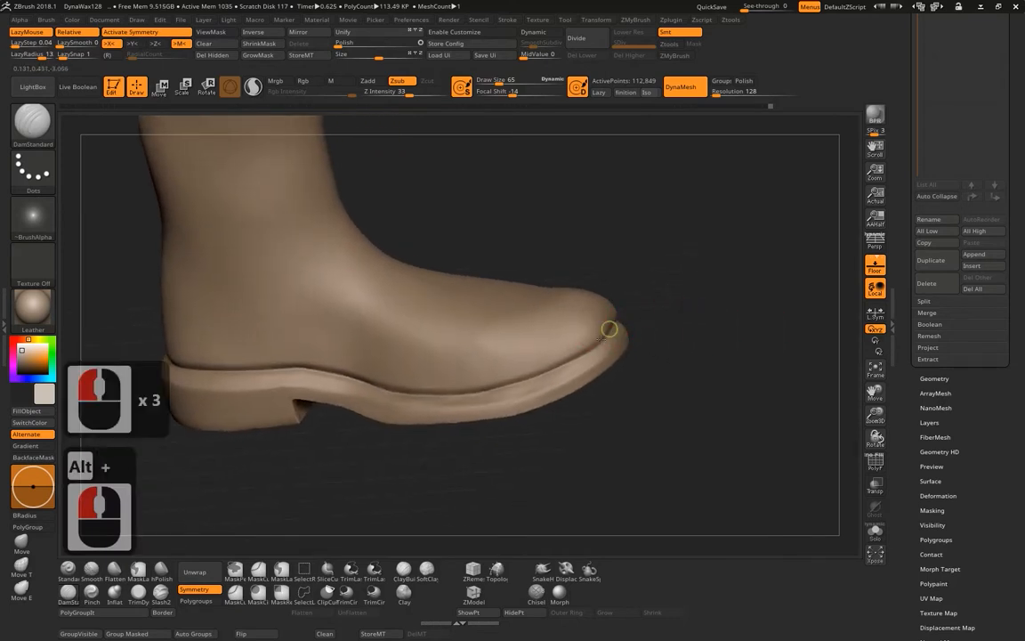
{"action": "left_click_drag", "start_coordinate": [557, 381], "coordinate": [432, 403]}
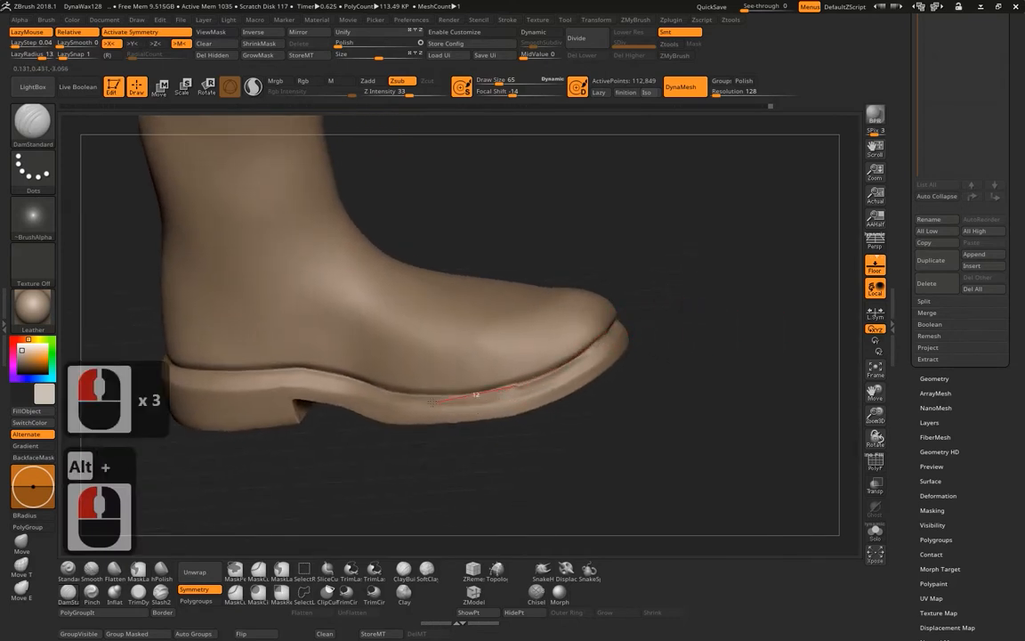
{"action": "left_click_drag", "start_coordinate": [335, 396], "coordinate": [289, 352]}
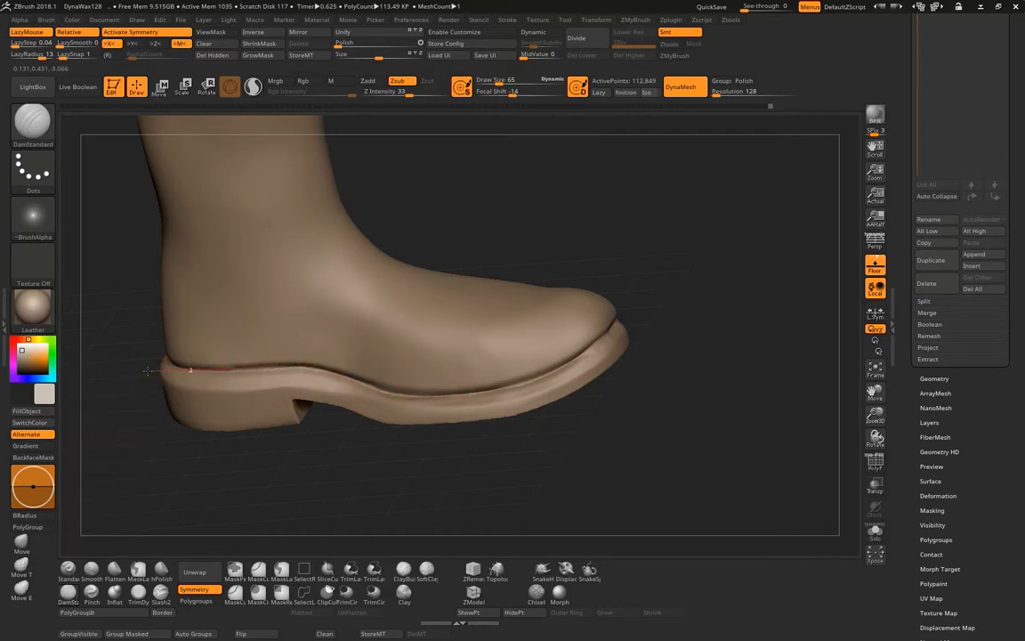
{"action": "left_click_drag", "start_coordinate": [321, 481], "coordinate": [419, 404], "text": "alt"}
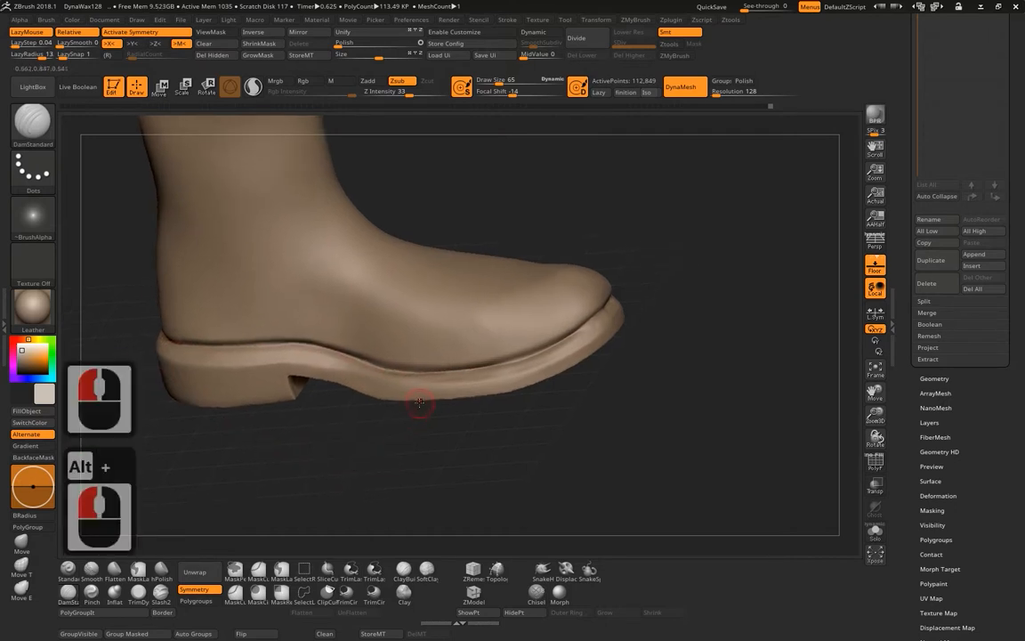
Polish the sole's side wall along the forefoot, toe and arch with the hPolish brush at draw size 65.
{"action": "left_click", "coordinate": [161, 564]}
{"action": "mouse_move", "coordinate": [185, 542]}
{"action": "left_mouse_down"}
{"action": "mouse_move", "coordinate": [666, 386]}
{"action": "mouse_move", "coordinate": [615, 321]}
{"action": "left_mouse_up"}
{"action": "key", "text": "space"}
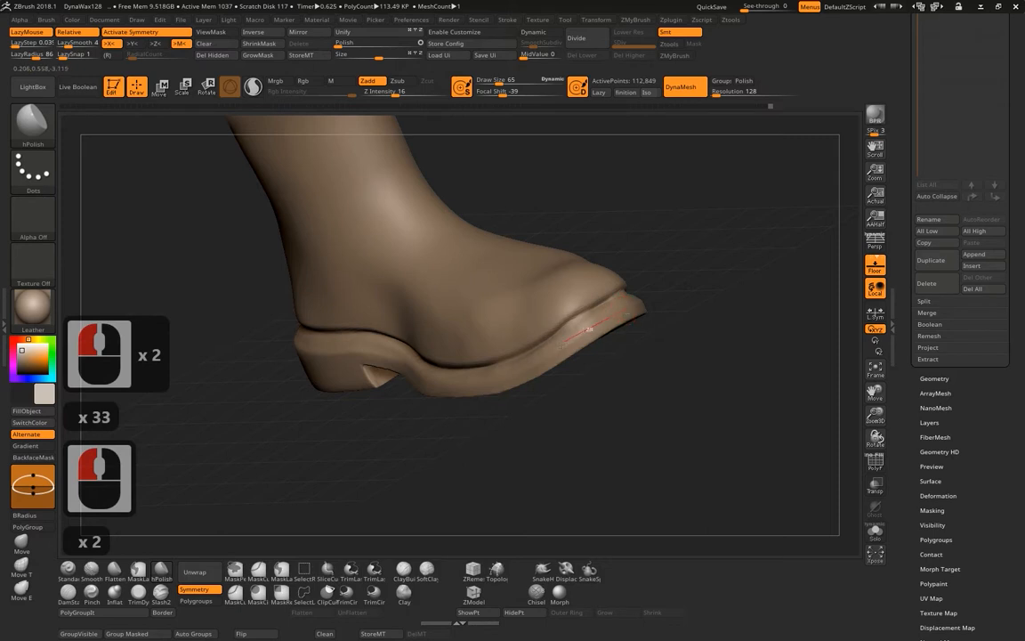
{"action": "mouse_move", "coordinate": [512, 376]}
{"action": "left_mouse_down"}
{"action": "mouse_move", "coordinate": [653, 309]}
{"action": "mouse_move", "coordinate": [639, 317]}
{"action": "left_mouse_up"}
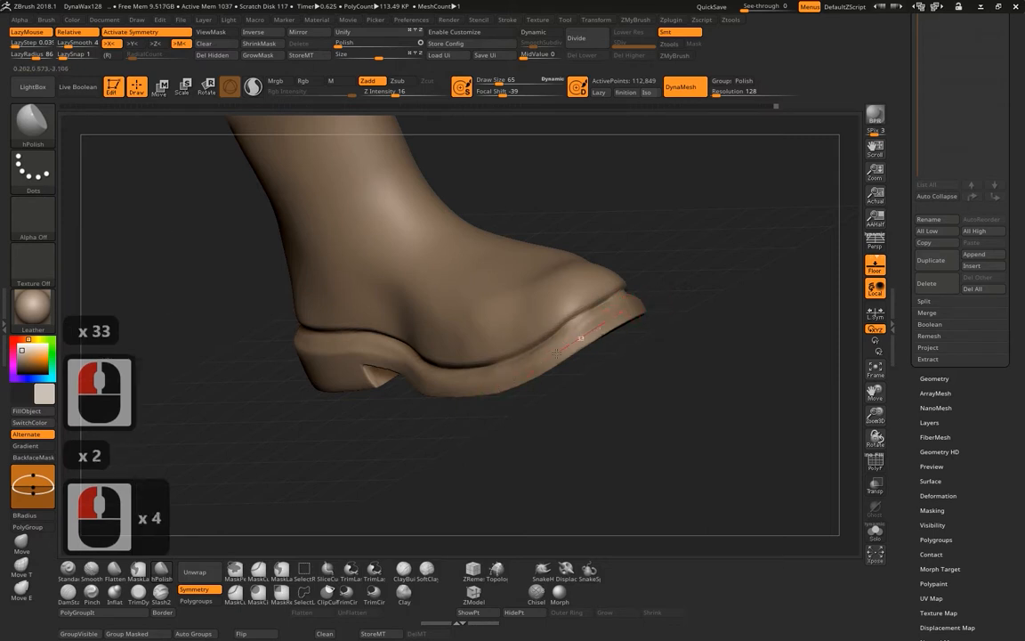
{"action": "left_click_drag", "start_coordinate": [557, 353], "coordinate": [521, 386]}
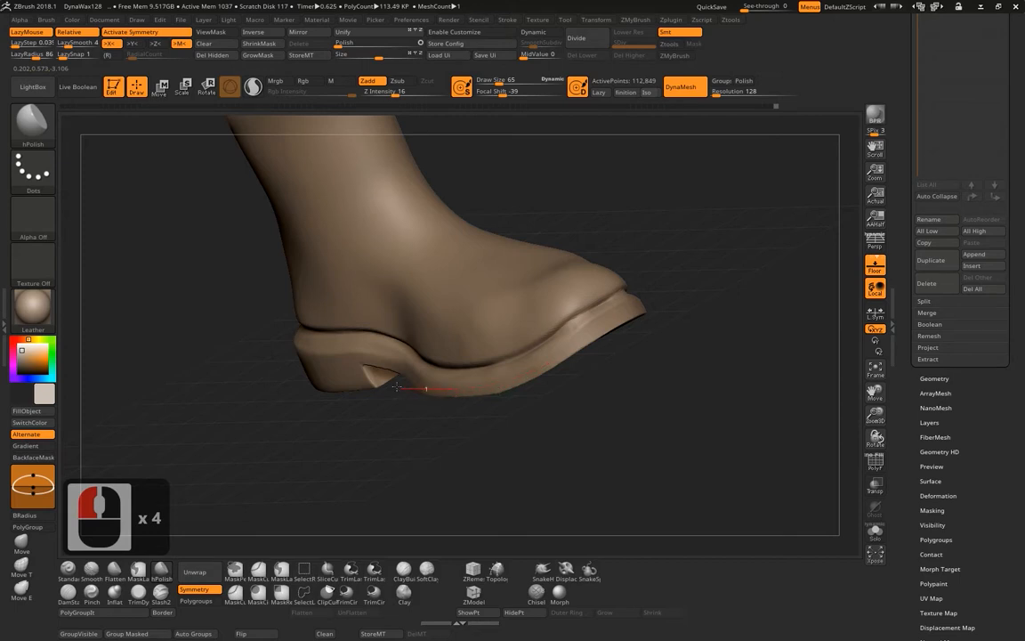
{"action": "left_click", "coordinate": [377, 360]}
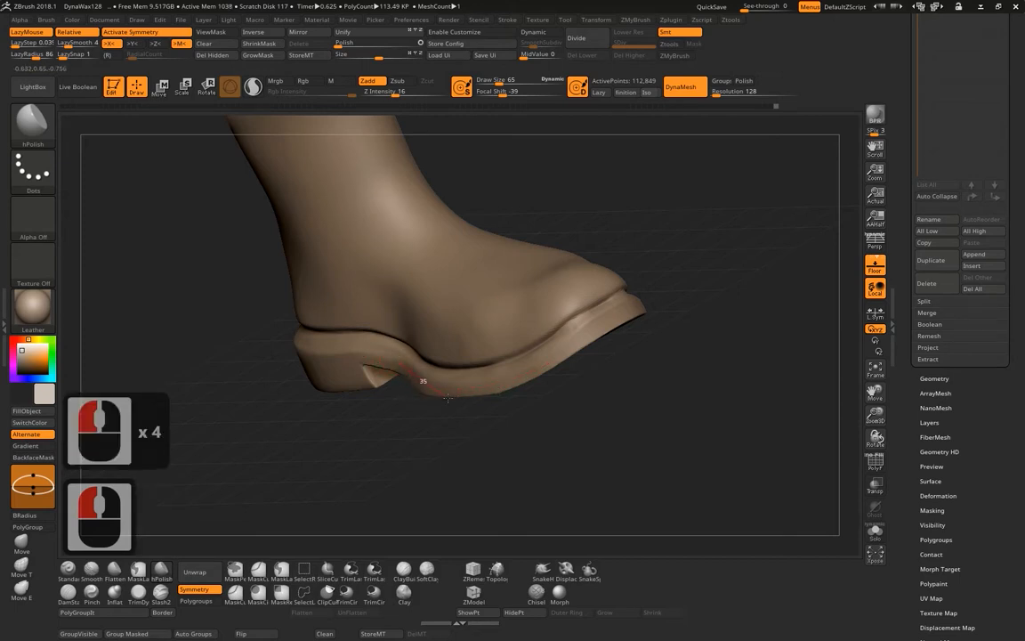
{"action": "left_click_drag", "start_coordinate": [448, 396], "coordinate": [486, 406]}
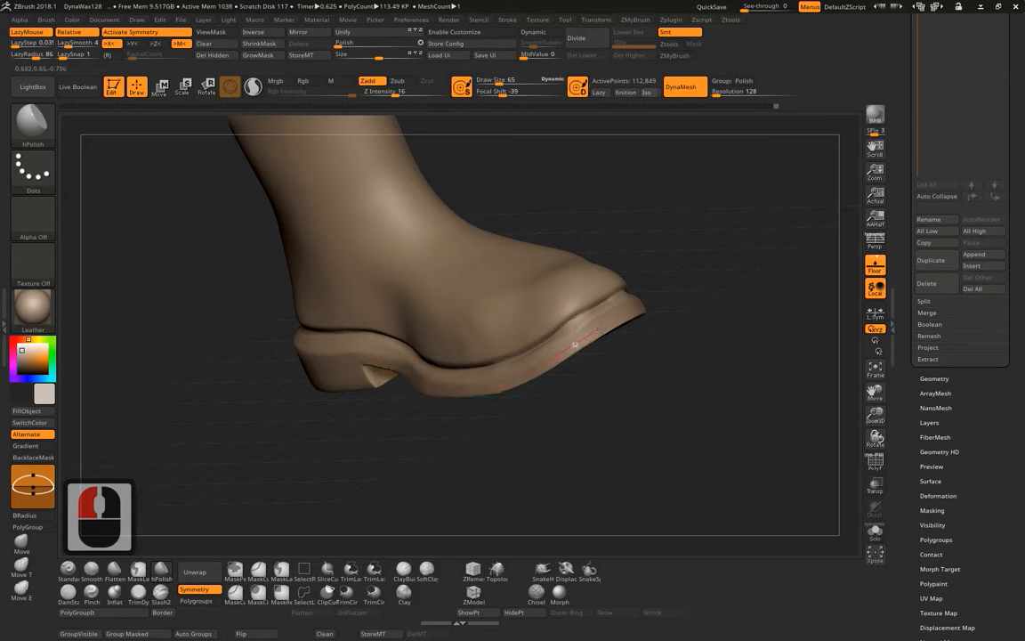
Flatten the side of the heel block from its back edge to the arch with repeated hPolish strokes.
{"action": "left_click_drag", "start_coordinate": [730, 267], "coordinate": [629, 428]}
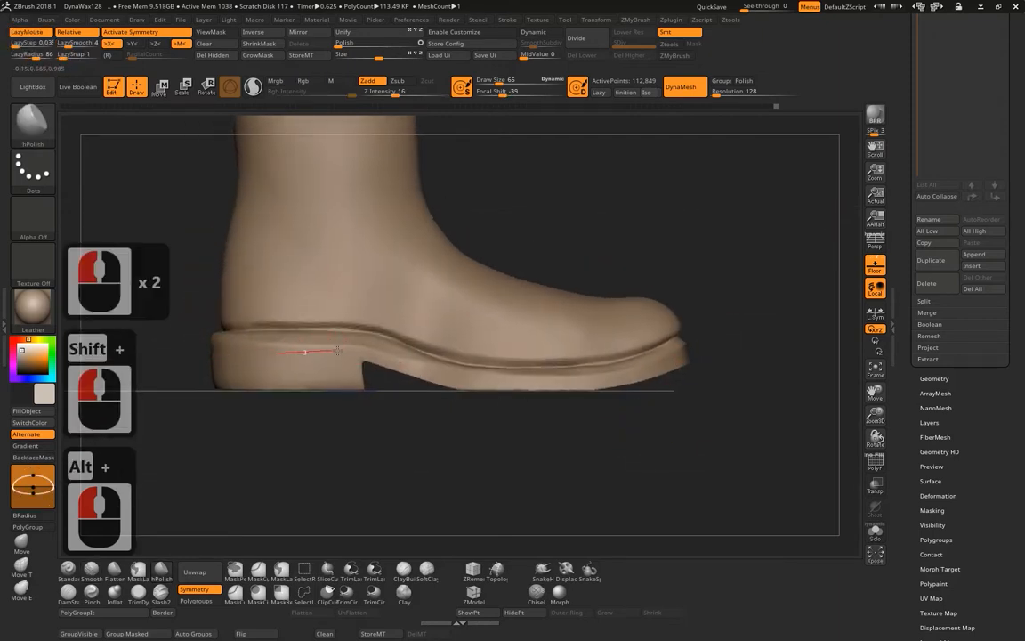
{"action": "left_click", "coordinate": [338, 351]}
{"action": "left_click", "coordinate": [201, 347]}
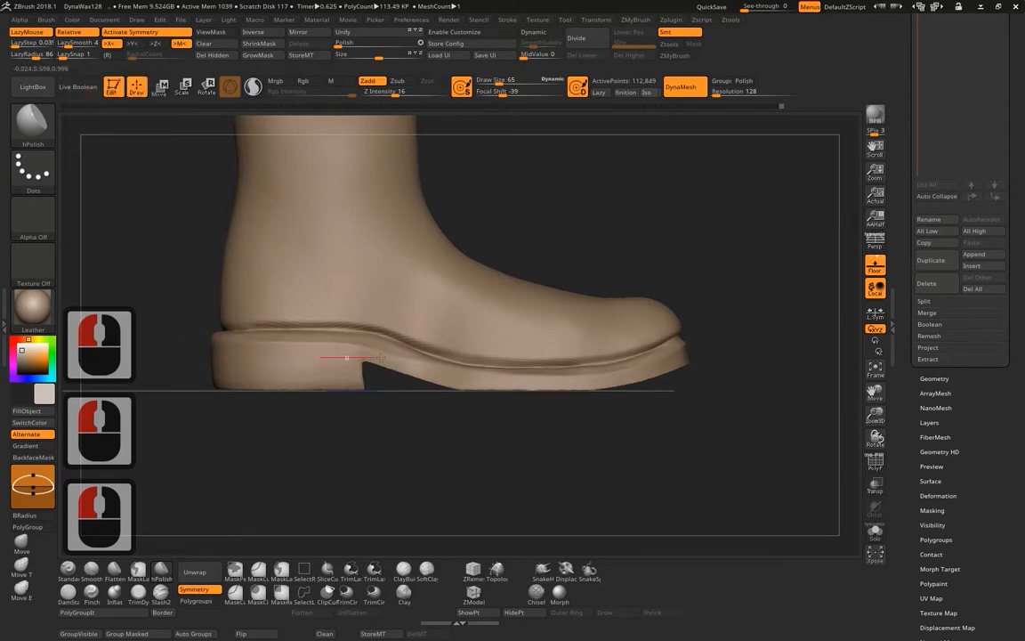
{"action": "left_click", "coordinate": [207, 350]}
{"action": "left_click_drag", "start_coordinate": [343, 346], "coordinate": [382, 345]}
{"action": "mouse_move", "coordinate": [219, 349]}
{"action": "left_mouse_down"}
{"action": "mouse_move", "coordinate": [369, 355]}
{"action": "mouse_move", "coordinate": [213, 354]}
{"action": "mouse_move", "coordinate": [345, 358]}
{"action": "left_mouse_up"}
{"action": "left_click_drag", "start_coordinate": [308, 358], "coordinate": [388, 364]}
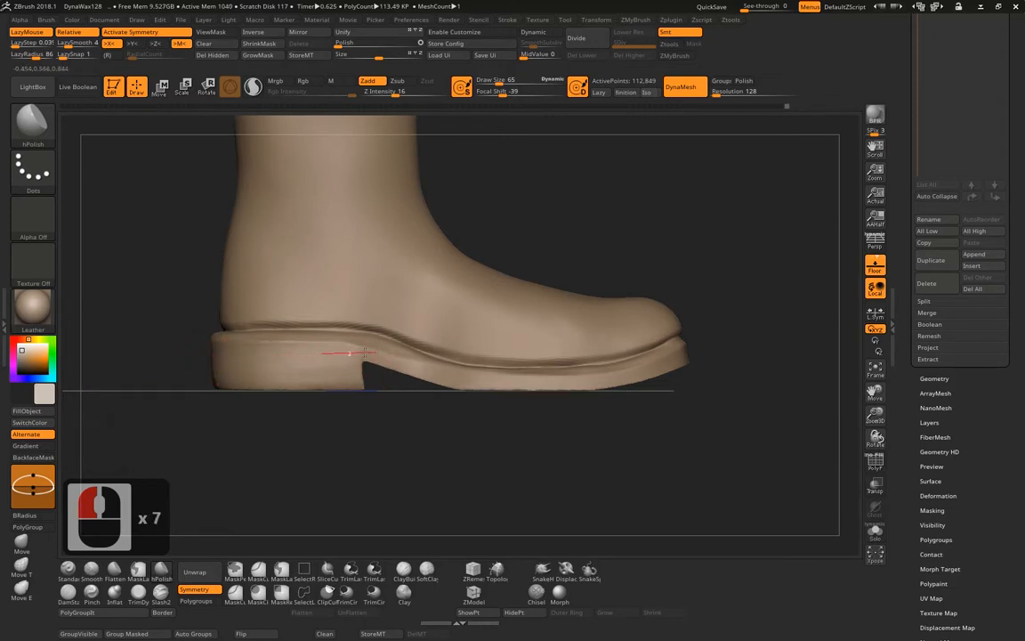
{"action": "left_click_drag", "start_coordinate": [218, 349], "coordinate": [300, 350]}
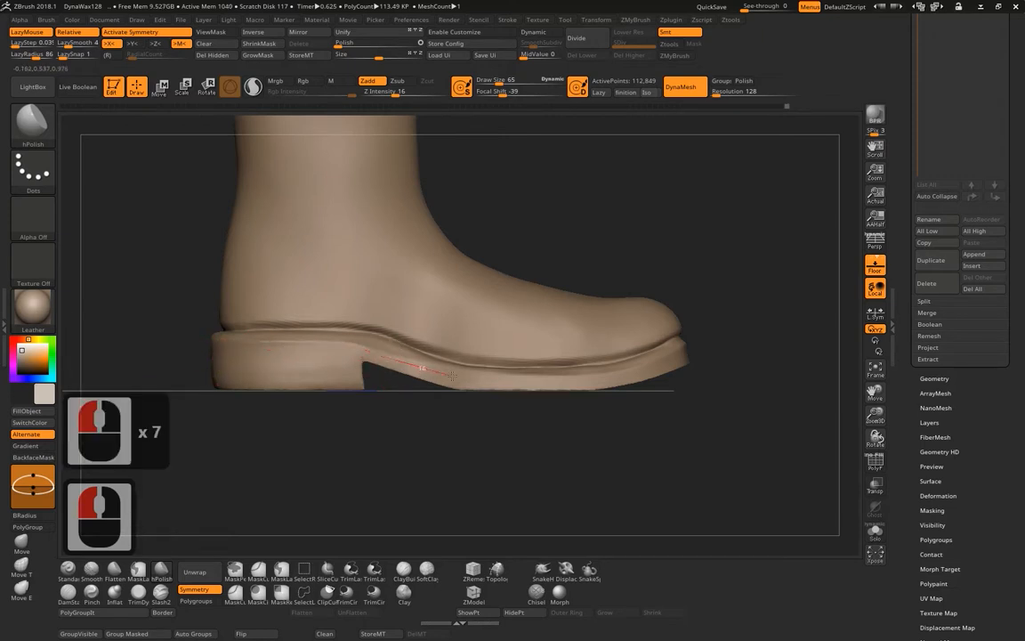
Polish the sole's side wall from the heel's front edge through the arch and along the forefoot.
{"action": "left_click_drag", "start_coordinate": [452, 375], "coordinate": [457, 378]}
{"action": "left_click_drag", "start_coordinate": [339, 353], "coordinate": [472, 383]}
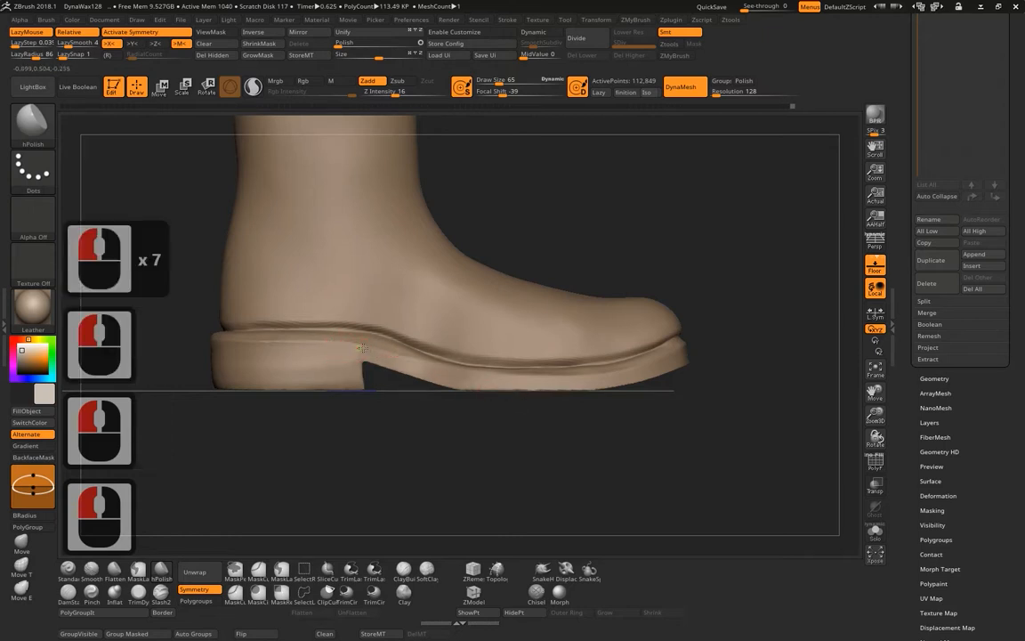
{"action": "left_click_drag", "start_coordinate": [362, 349], "coordinate": [481, 380]}
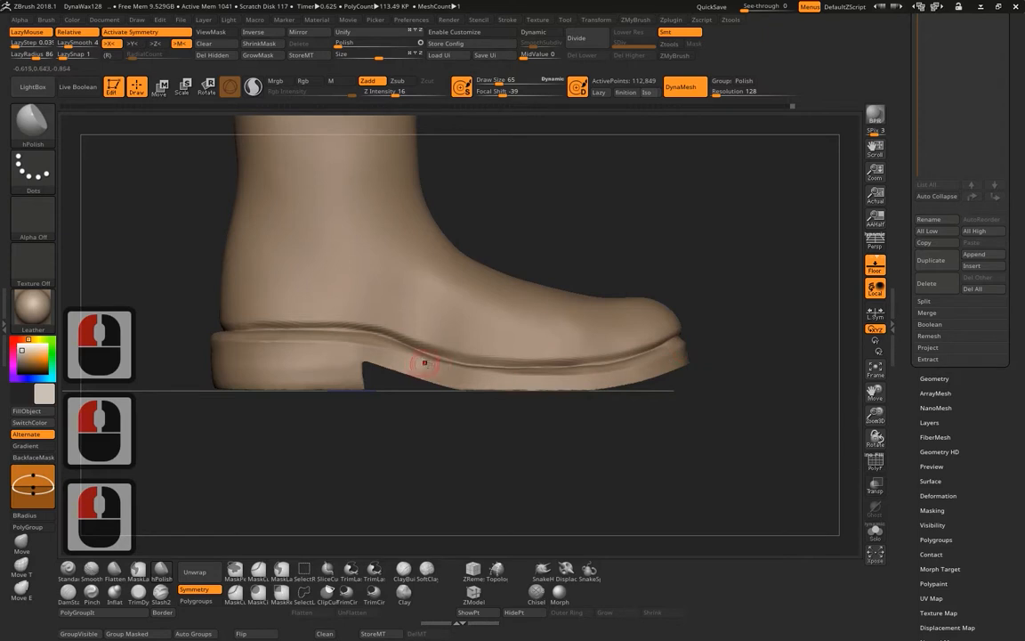
{"action": "mouse_move", "coordinate": [424, 364]}
{"action": "left_mouse_down"}
{"action": "mouse_move", "coordinate": [522, 377]}
{"action": "mouse_move", "coordinate": [635, 373]}
{"action": "left_mouse_up"}
{"action": "left_click_drag", "start_coordinate": [702, 348], "coordinate": [823, 291]}
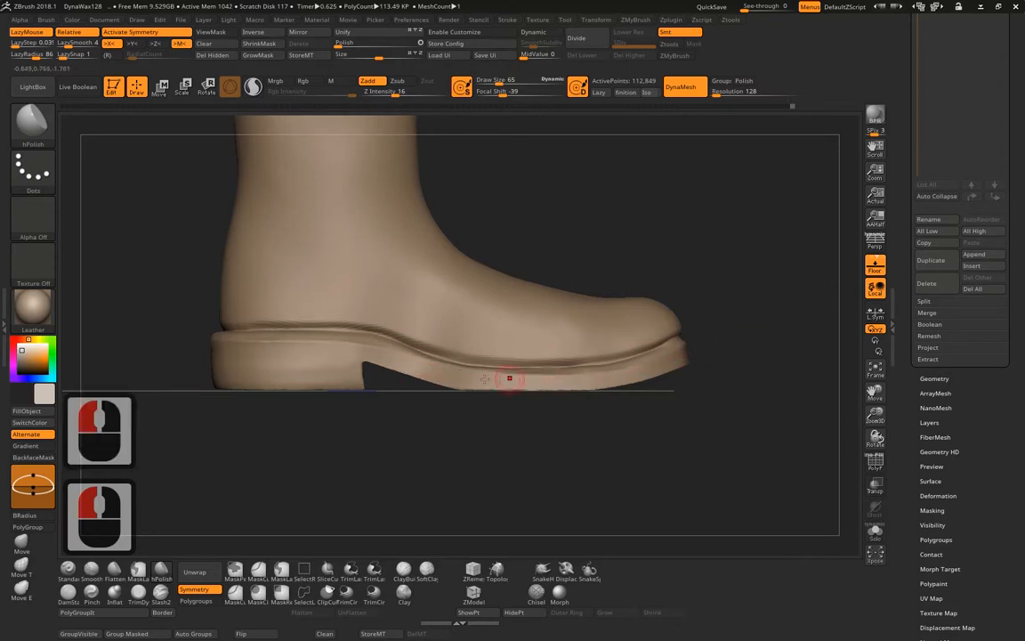
{"action": "left_click_drag", "start_coordinate": [434, 371], "coordinate": [495, 378]}
{"action": "mouse_move", "coordinate": [643, 378]}
{"action": "left_mouse_down"}
{"action": "mouse_move", "coordinate": [802, 337]}
{"action": "mouse_move", "coordinate": [781, 434]}
{"action": "left_mouse_up"}
Polish the sole's lower outer edge from the arch around the forefoot to the toe, working from below.
{"action": "left_click_drag", "start_coordinate": [746, 353], "coordinate": [742, 390], "text": "alt"}
{"action": "left_click_drag", "start_coordinate": [705, 238], "coordinate": [710, 338]}
{"action": "left_click_drag", "start_coordinate": [413, 317], "coordinate": [424, 318]}
{"action": "left_click_drag", "start_coordinate": [504, 265], "coordinate": [554, 260]}
{"action": "left_click_drag", "start_coordinate": [422, 314], "coordinate": [436, 305]}
{"action": "left_click_drag", "start_coordinate": [494, 267], "coordinate": [665, 270]}
{"action": "left_click_drag", "start_coordinate": [728, 316], "coordinate": [732, 318]}
{"action": "left_click_drag", "start_coordinate": [431, 310], "coordinate": [507, 273]}
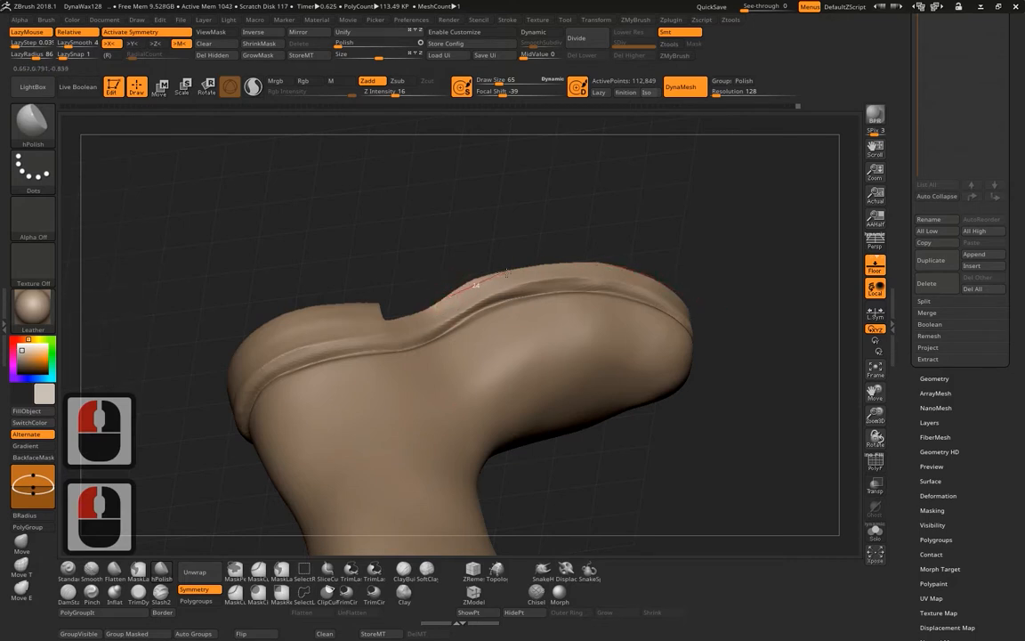
{"action": "left_click_drag", "start_coordinate": [579, 257], "coordinate": [652, 275]}
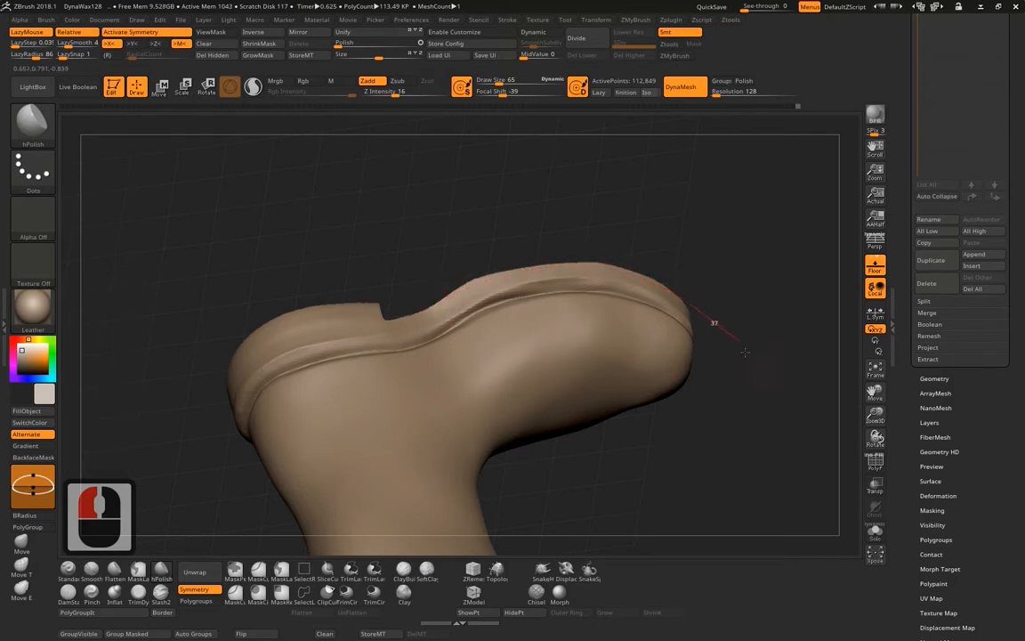
{"action": "left_click_drag", "start_coordinate": [745, 352], "coordinate": [749, 324]}
Polish the sole's rim around the front of the toe with hPolish strokes from several angles.
{"action": "left_click_drag", "start_coordinate": [646, 355], "coordinate": [652, 361]}
{"action": "left_click_drag", "start_coordinate": [523, 278], "coordinate": [638, 347]}
{"action": "left_click_drag", "start_coordinate": [539, 287], "coordinate": [648, 365]}
{"action": "mouse_move", "coordinate": [718, 410]}
{"action": "left_mouse_down"}
{"action": "mouse_move", "coordinate": [666, 202]}
{"action": "mouse_move", "coordinate": [697, 247]}
{"action": "mouse_move", "coordinate": [687, 249]}
{"action": "left_mouse_up"}
{"action": "mouse_move", "coordinate": [569, 235]}
{"action": "left_mouse_down"}
{"action": "mouse_move", "coordinate": [594, 329]}
{"action": "mouse_move", "coordinate": [581, 386]}
{"action": "left_mouse_up"}
{"action": "left_click_drag", "start_coordinate": [691, 387], "coordinate": [679, 278], "text": "alt"}
{"action": "mouse_move", "coordinate": [532, 391]}
{"action": "left_mouse_down"}
{"action": "mouse_move", "coordinate": [552, 414]}
{"action": "mouse_move", "coordinate": [534, 459]}
{"action": "left_mouse_up"}
Polish the sole's rim around the back of the heel with hPolish.
{"action": "left_click_drag", "start_coordinate": [632, 449], "coordinate": [657, 378]}
{"action": "left_click_drag", "start_coordinate": [634, 423], "coordinate": [643, 333], "text": "alt"}
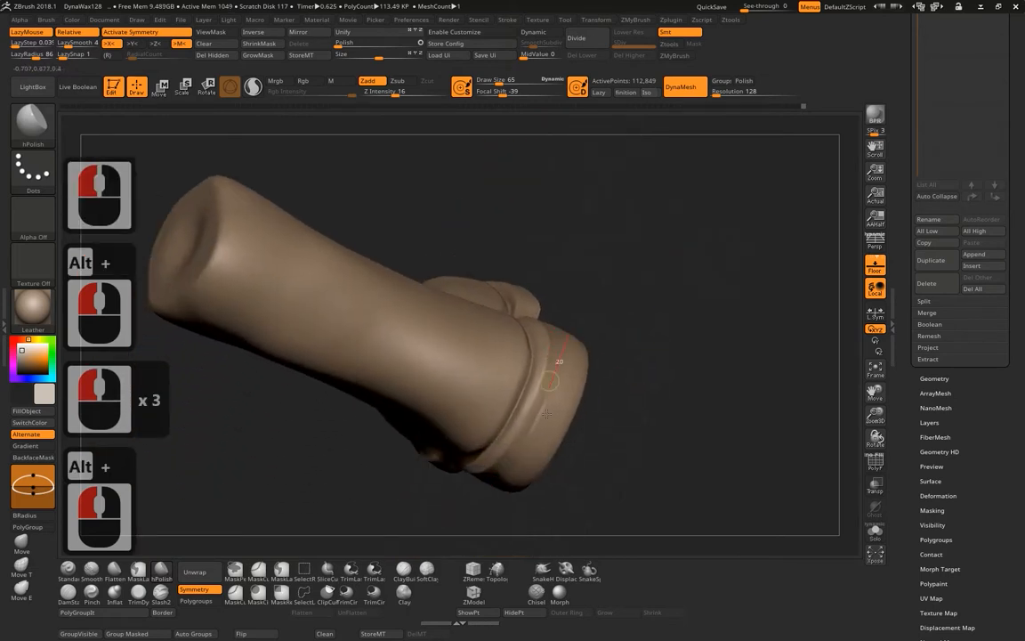
{"action": "left_click_drag", "start_coordinate": [547, 414], "coordinate": [514, 488]}
{"action": "mouse_move", "coordinate": [558, 355]}
{"action": "left_mouse_down"}
{"action": "mouse_move", "coordinate": [509, 506]}
{"action": "mouse_move", "coordinate": [519, 500]}
{"action": "left_mouse_up"}
{"action": "left_click_drag", "start_coordinate": [584, 367], "coordinate": [543, 463]}
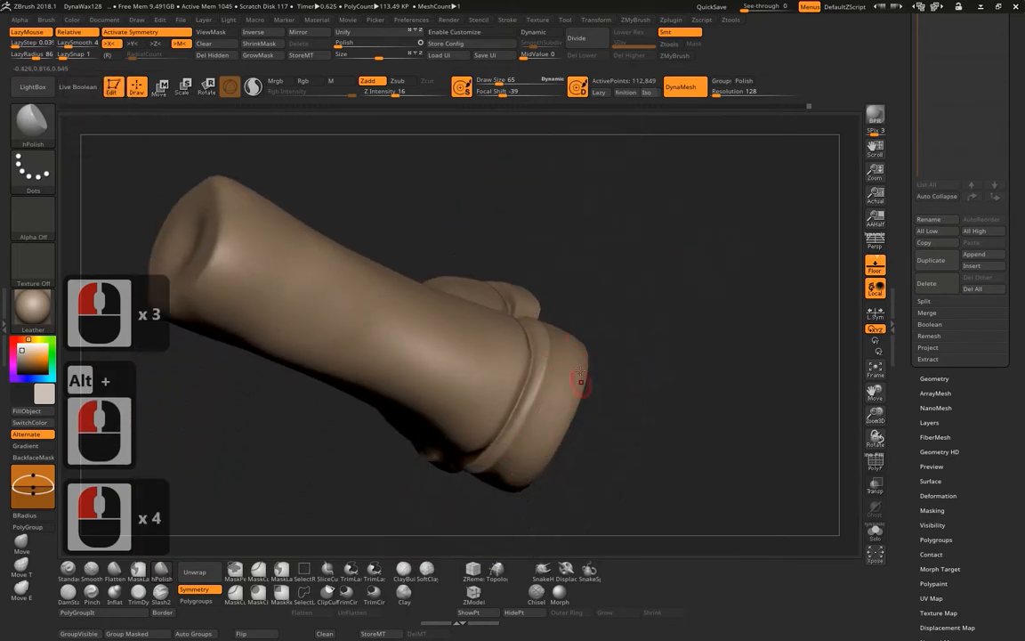
Polish the sole's top ledge around the upper with hPolish and undo the last stroke.
{"action": "left_click_drag", "start_coordinate": [526, 503], "coordinate": [758, 332], "text": "shift"}
{"action": "left_click_drag", "start_coordinate": [757, 332], "coordinate": [614, 254]}
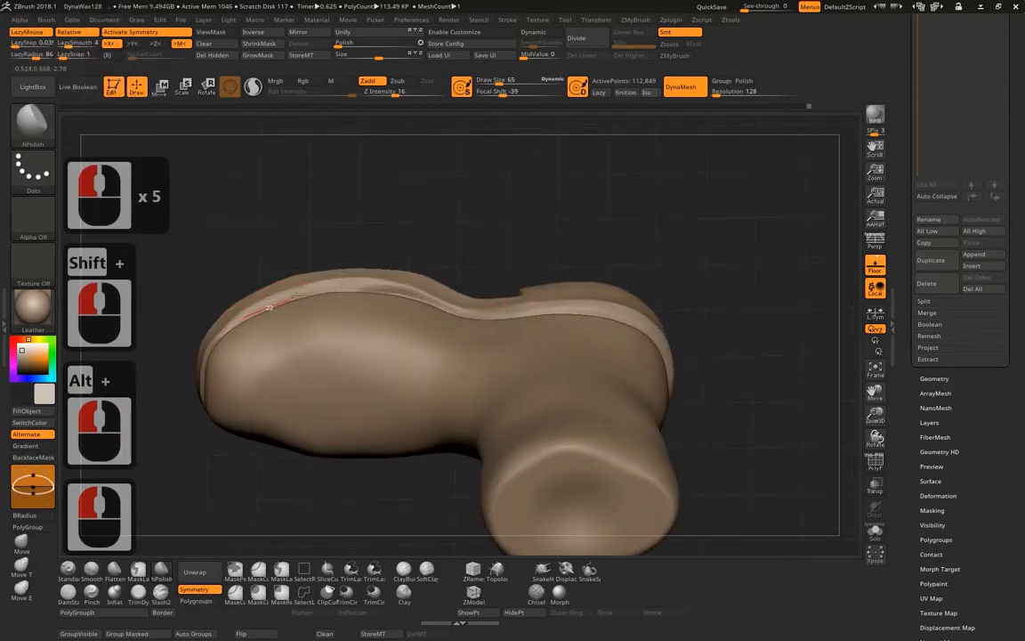
{"action": "left_click_drag", "start_coordinate": [340, 287], "coordinate": [309, 285]}
{"action": "key", "text": "ctrl+z"}
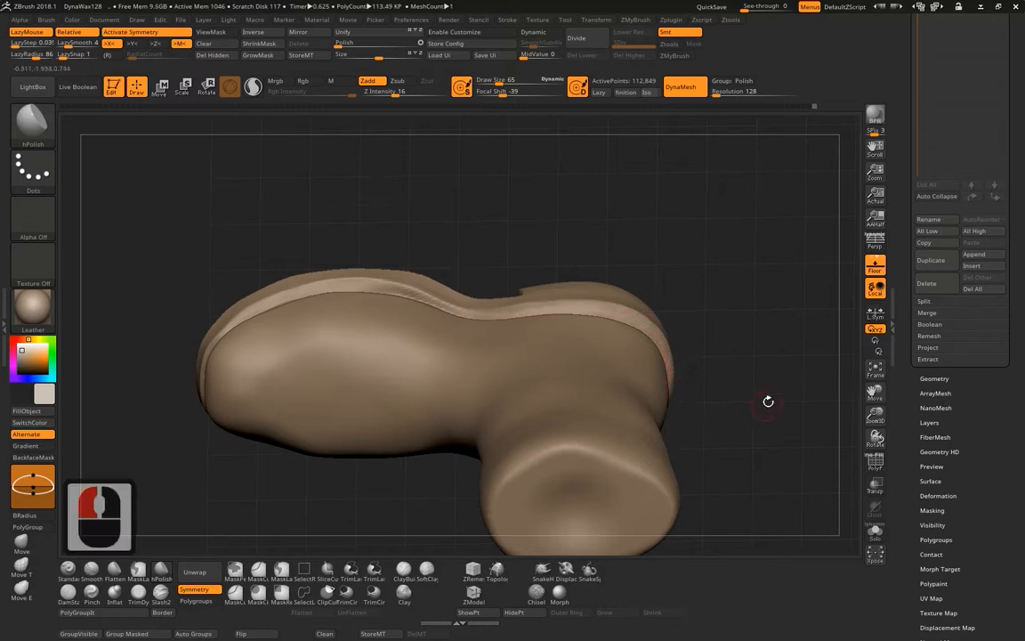
Smooth the sole's top ledge around the heel and polish it flat with hPolish.
{"action": "mouse_move", "coordinate": [767, 400]}
{"action": "left_mouse_down"}
{"action": "mouse_move", "coordinate": [510, 313]}
{"action": "mouse_move", "coordinate": [532, 343]}
{"action": "left_mouse_up"}
{"action": "left_click", "coordinate": [549, 331], "text": "shift"}
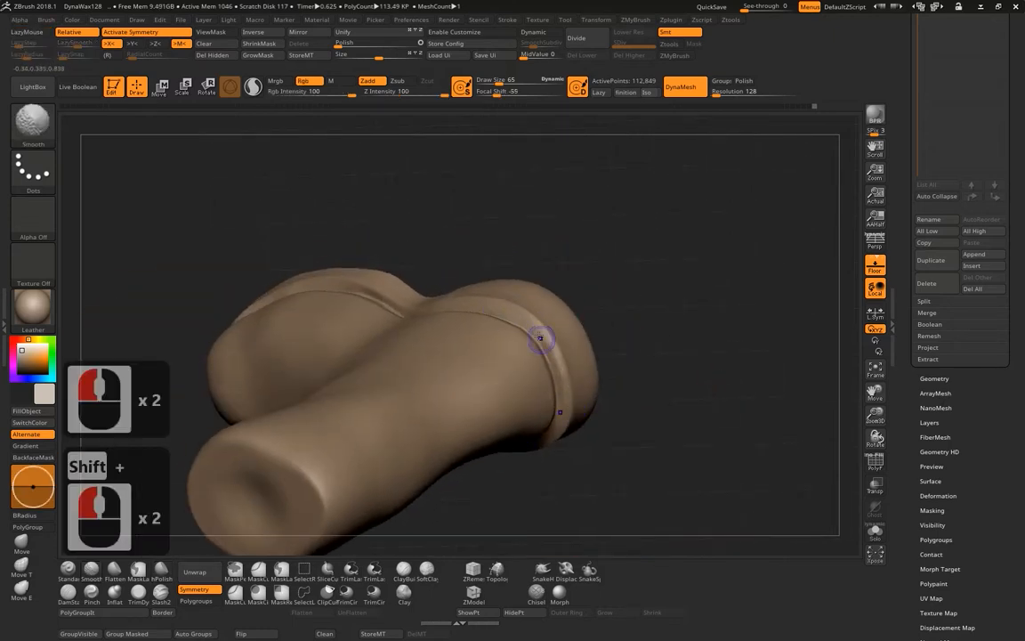
{"action": "mouse_move", "coordinate": [499, 307]}
{"action": "left_mouse_down", "text": "shift"}
{"action": "mouse_move", "coordinate": [508, 322]}
{"action": "mouse_move", "coordinate": [450, 285]}
{"action": "left_mouse_up", "text": "shift"}
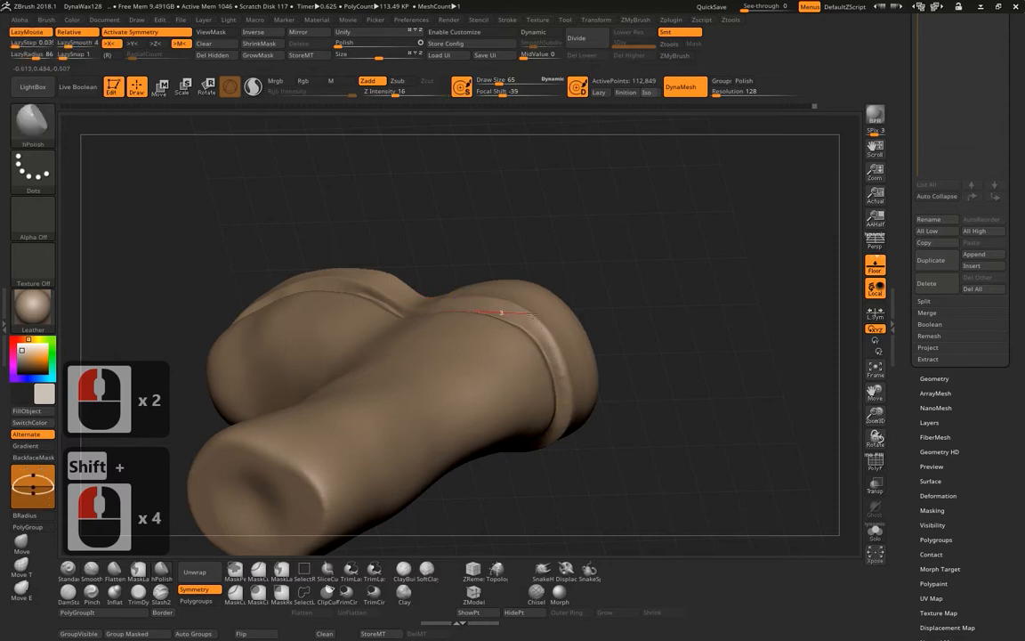
{"action": "mouse_move", "coordinate": [501, 312]}
{"action": "left_mouse_down"}
{"action": "mouse_move", "coordinate": [505, 303]}
{"action": "mouse_move", "coordinate": [444, 305]}
{"action": "left_mouse_up"}
{"action": "mouse_move", "coordinate": [568, 360]}
{"action": "left_mouse_down"}
{"action": "mouse_move", "coordinate": [559, 370]}
{"action": "mouse_move", "coordinate": [567, 431]}
{"action": "left_mouse_up"}
{"action": "left_click_drag", "start_coordinate": [528, 328], "coordinate": [521, 322], "text": "shift"}
{"action": "mouse_move", "coordinate": [605, 331]}
{"action": "left_mouse_down", "text": "shift"}
{"action": "mouse_move", "coordinate": [633, 336]}
{"action": "mouse_move", "coordinate": [650, 272]}
{"action": "mouse_move", "coordinate": [767, 248]}
{"action": "mouse_move", "coordinate": [437, 446]}
{"action": "left_mouse_up", "text": "shift"}
{"action": "left_click", "coordinate": [649, 272], "text": "shift"}
Polish the sole's rim on the boot's other side from toe to arch, then remesh with DynaMesh at resolution 128.
{"action": "left_click_drag", "start_coordinate": [311, 406], "coordinate": [267, 393]}
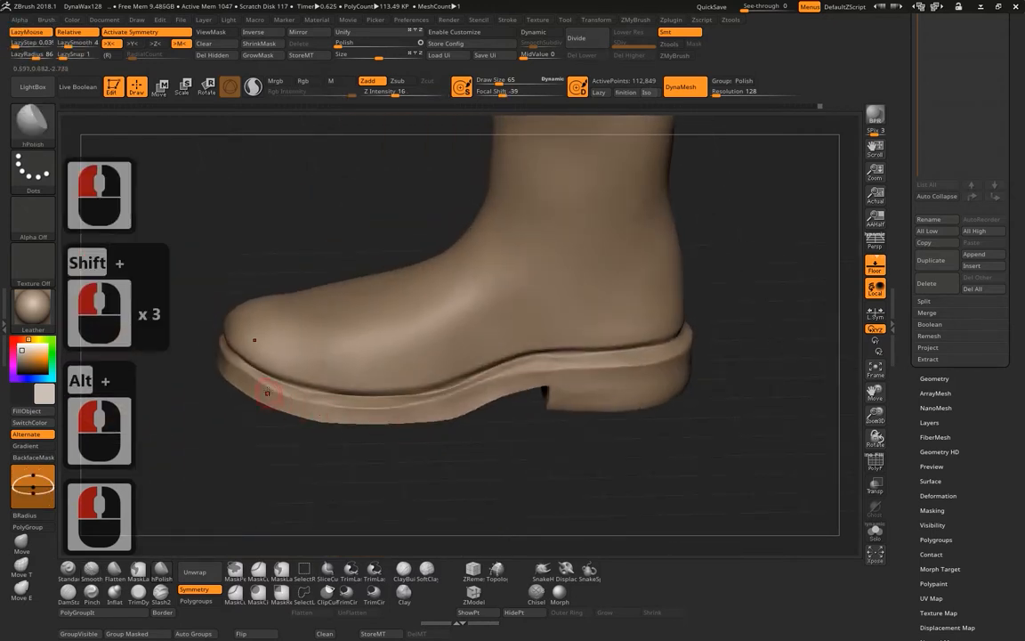
{"action": "mouse_move", "coordinate": [235, 433]}
{"action": "left_mouse_down", "text": "alt"}
{"action": "mouse_move", "coordinate": [404, 428]}
{"action": "mouse_move", "coordinate": [438, 443]}
{"action": "left_mouse_up", "text": "alt"}
{"action": "mouse_move", "coordinate": [426, 387]}
{"action": "left_mouse_down"}
{"action": "mouse_move", "coordinate": [422, 364]}
{"action": "mouse_move", "coordinate": [431, 370]}
{"action": "left_mouse_up"}
{"action": "left_click_drag", "start_coordinate": [469, 437], "coordinate": [532, 442]}
{"action": "mouse_move", "coordinate": [626, 440]}
{"action": "left_mouse_down"}
{"action": "mouse_move", "coordinate": [739, 389]}
{"action": "mouse_move", "coordinate": [816, 380]}
{"action": "left_mouse_up"}
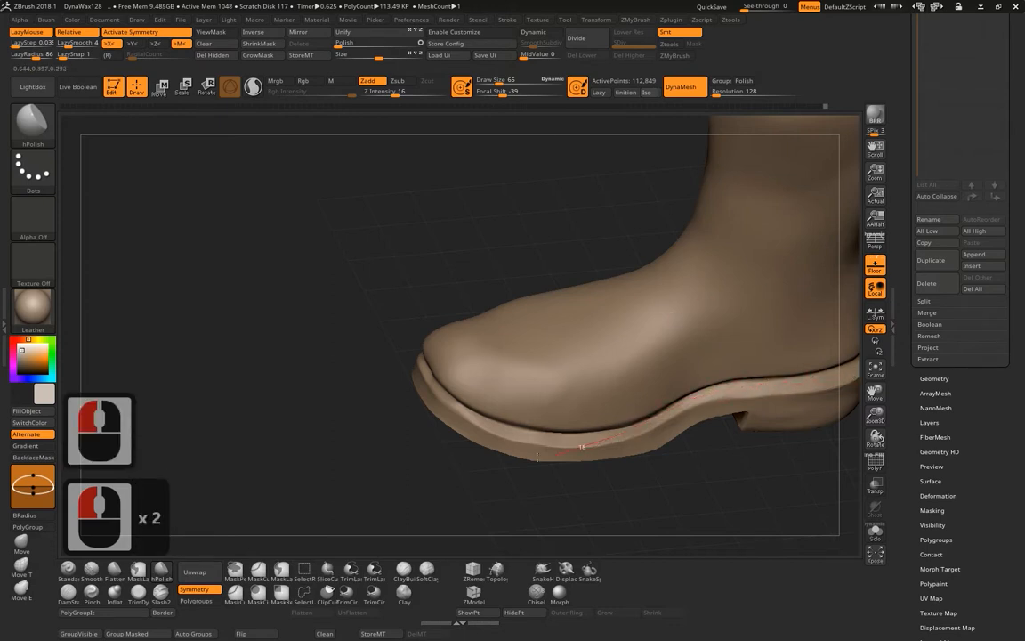
{"action": "left_click_drag", "start_coordinate": [537, 456], "coordinate": [524, 457]}
{"action": "mouse_move", "coordinate": [701, 396]}
{"action": "left_mouse_down"}
{"action": "mouse_move", "coordinate": [563, 450]}
{"action": "mouse_move", "coordinate": [623, 434]}
{"action": "left_mouse_up"}
{"action": "left_click_drag", "start_coordinate": [662, 467], "coordinate": [686, 493], "text": "ctrl"}
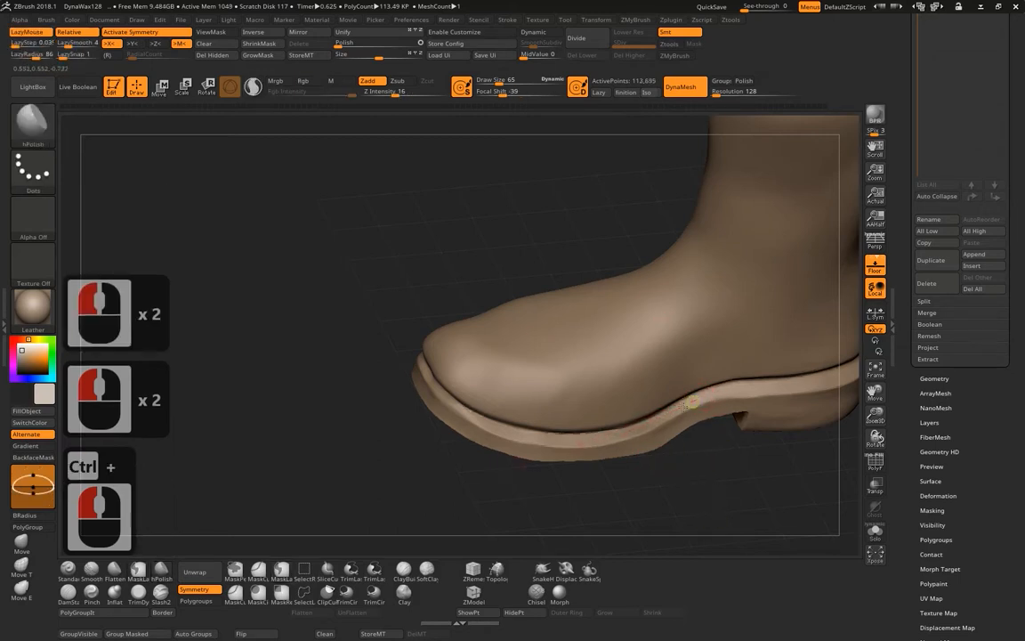
Polish the remeshed sole's top ledge near the arch and its rim around the toe and forefoot with hPolish.
{"action": "left_click_drag", "start_coordinate": [687, 405], "coordinate": [687, 397]}
{"action": "left_click_drag", "start_coordinate": [428, 410], "coordinate": [423, 374]}
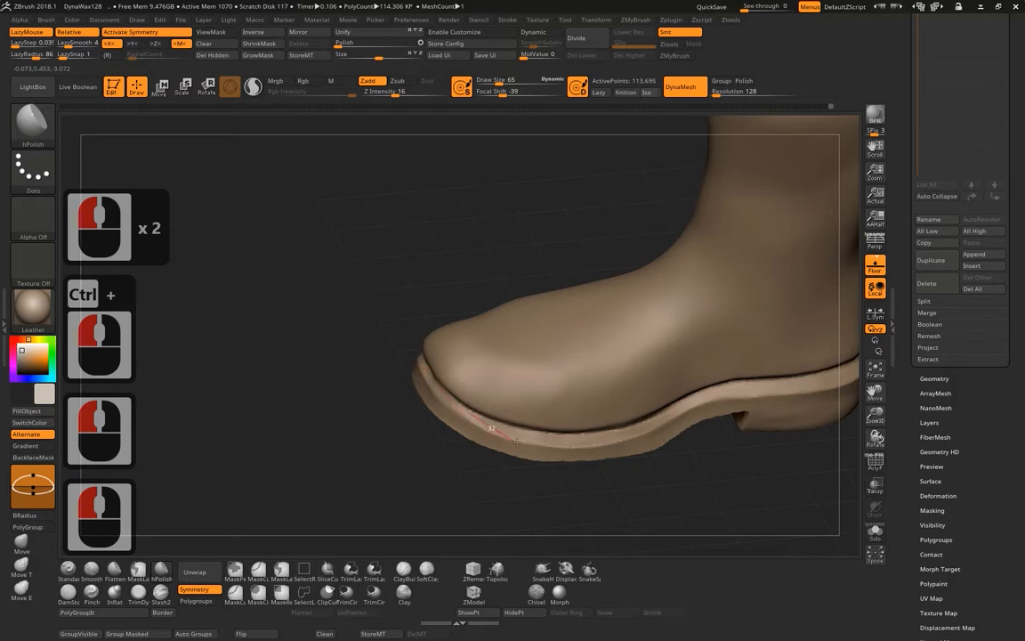
{"action": "left_click_drag", "start_coordinate": [517, 440], "coordinate": [563, 450]}
{"action": "mouse_move", "coordinate": [437, 330]}
{"action": "left_mouse_down"}
{"action": "mouse_move", "coordinate": [457, 367]}
{"action": "mouse_move", "coordinate": [428, 366]}
{"action": "mouse_move", "coordinate": [450, 400]}
{"action": "left_mouse_up"}
{"action": "left_click_drag", "start_coordinate": [623, 458], "coordinate": [410, 387]}
{"action": "left_click", "coordinate": [425, 366]}
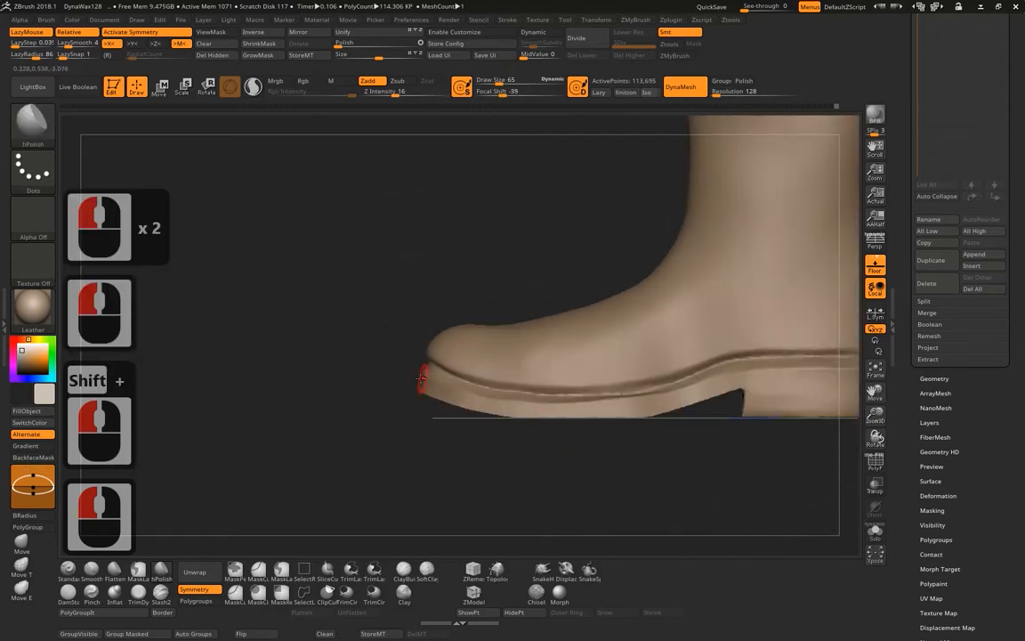
{"action": "left_click", "coordinate": [469, 401]}
{"action": "left_click_drag", "start_coordinate": [469, 401], "coordinate": [660, 366]}
Polish the opposite side wall of the sole along the arch and forefoot, undoing the stroke that runs toward the toe.
{"action": "left_click_drag", "start_coordinate": [428, 448], "coordinate": [689, 426], "text": "shift"}
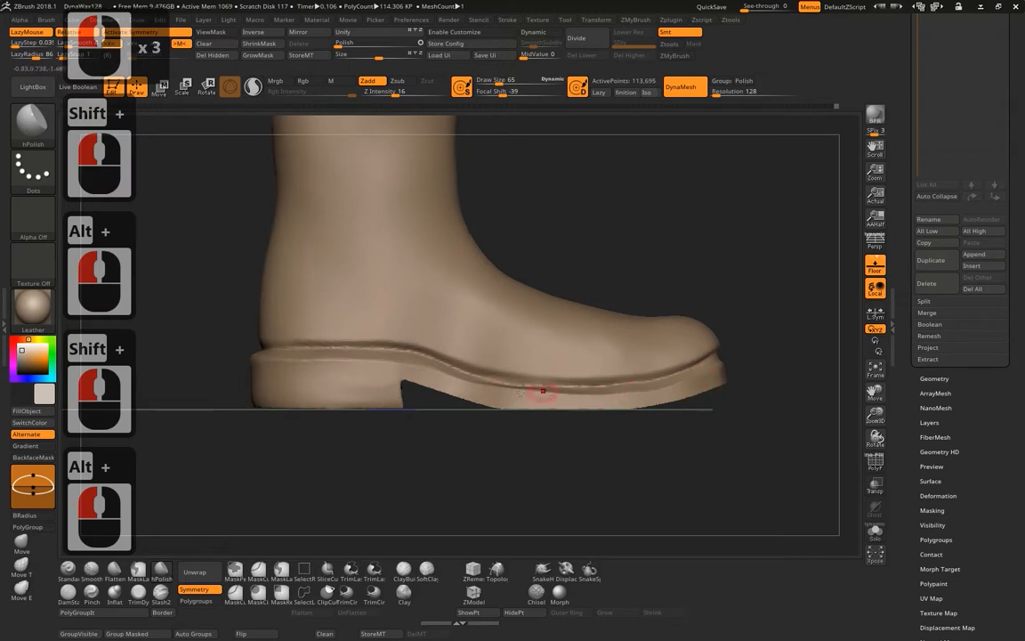
{"action": "left_click_drag", "start_coordinate": [499, 397], "coordinate": [440, 386]}
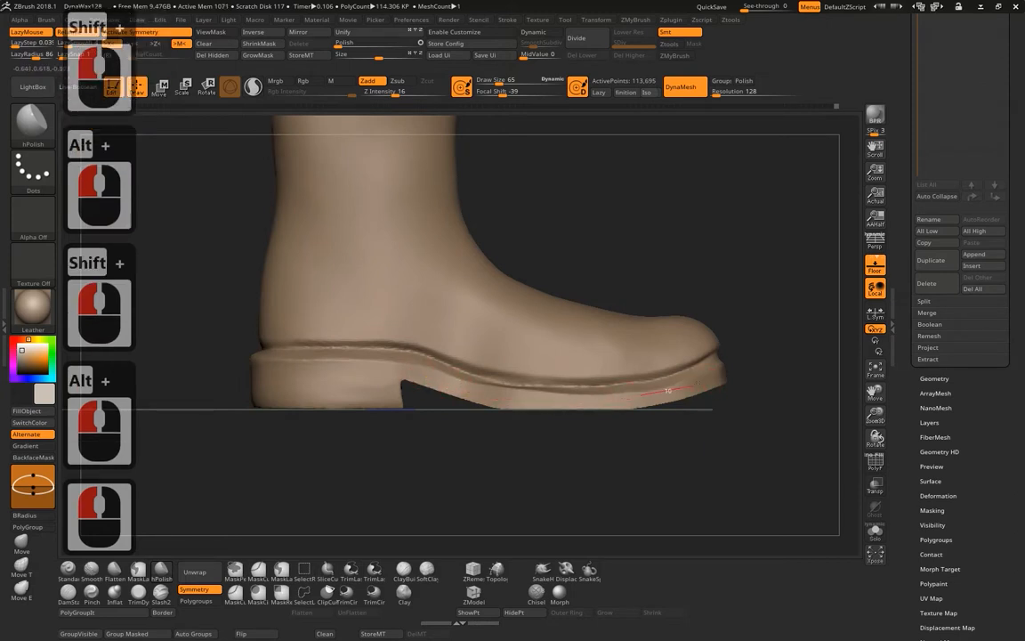
{"action": "left_click_drag", "start_coordinate": [667, 390], "coordinate": [716, 378]}
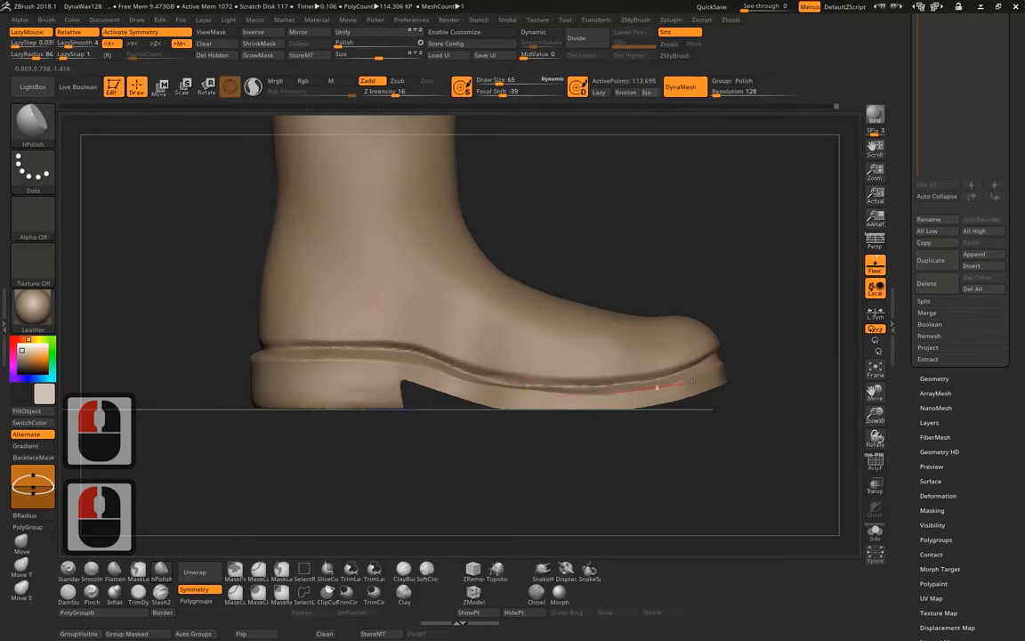
{"action": "left_click_drag", "start_coordinate": [623, 393], "coordinate": [693, 366]}
{"action": "key", "text": "ctrl+z"}
{"action": "left_click_drag", "start_coordinate": [780, 355], "coordinate": [847, 336]}
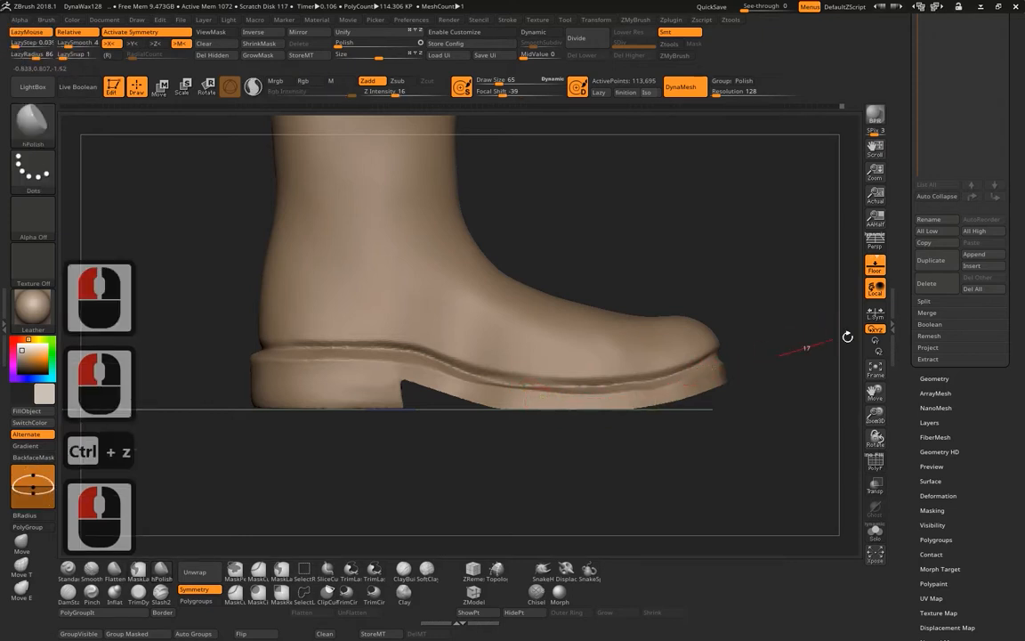
Mask the lower band of the sole from toe to heel with MaskLasso, adjust the mask and undo the last change.
{"action": "mouse_move", "coordinate": [796, 372]}
{"action": "left_mouse_down", "text": "alt"}
{"action": "mouse_move", "coordinate": [783, 418]}
{"action": "mouse_move", "coordinate": [814, 396]}
{"action": "left_mouse_up", "text": "alt"}
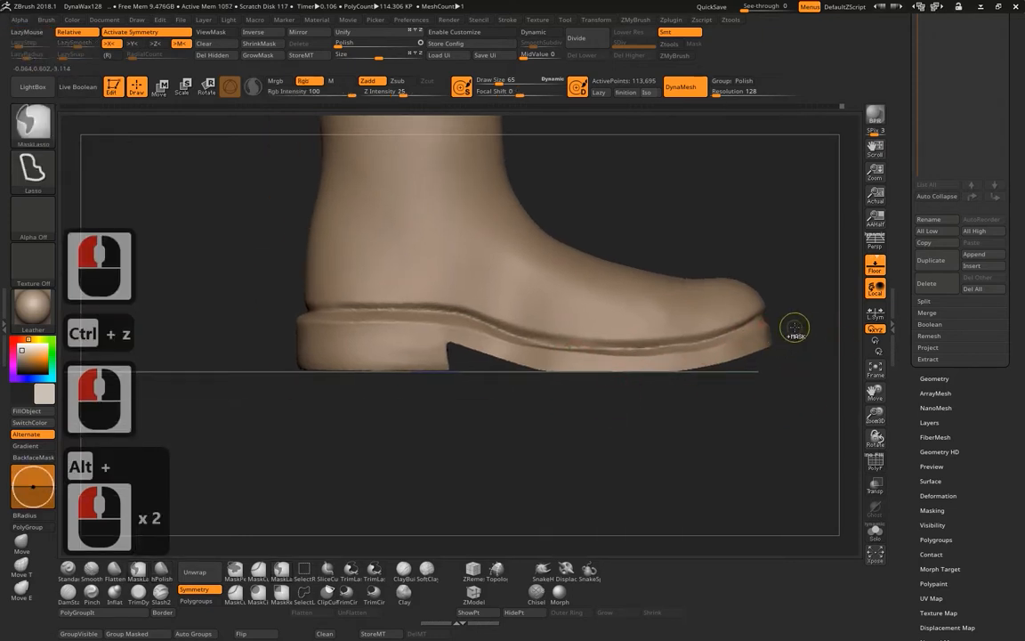
{"action": "left_click_drag", "start_coordinate": [712, 329], "coordinate": [303, 328], "text": "ctrl"}
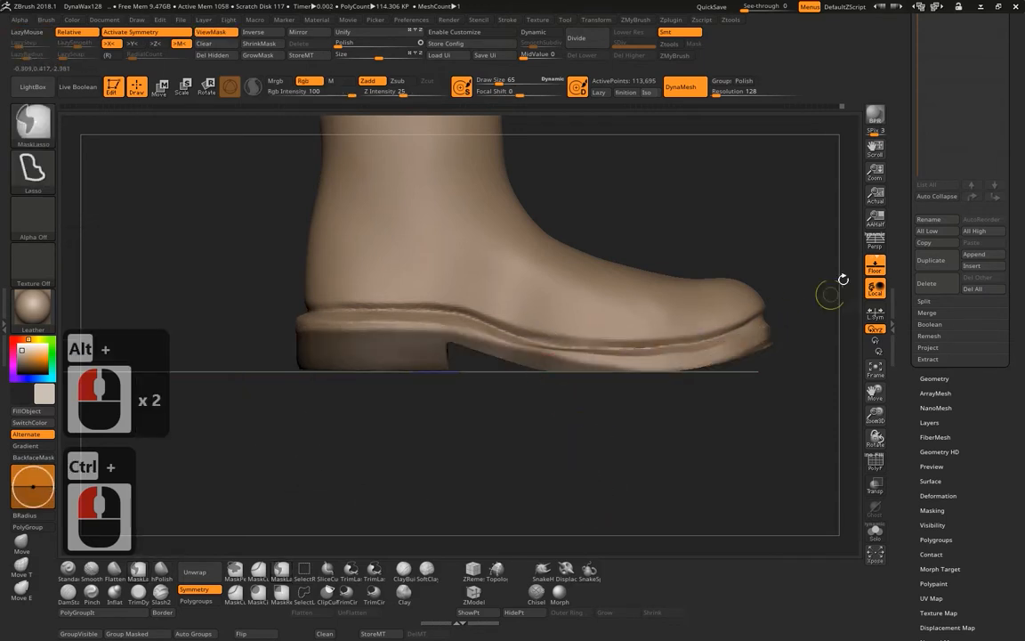
{"action": "left_click", "coordinate": [799, 283], "text": "ctrl"}
{"action": "mouse_move", "coordinate": [785, 322]}
{"action": "left_mouse_down", "text": "ctrl+shift"}
{"action": "mouse_move", "coordinate": [492, 462]}
{"action": "mouse_move", "coordinate": [858, 376]}
{"action": "mouse_move", "coordinate": [786, 328]}
{"action": "left_mouse_up", "text": "ctrl+shift"}
{"action": "left_click", "coordinate": [790, 332], "text": "ctrl"}
{"action": "left_click", "coordinate": [801, 338], "text": "ctrl"}
{"action": "key", "text": "ctrl+z"}
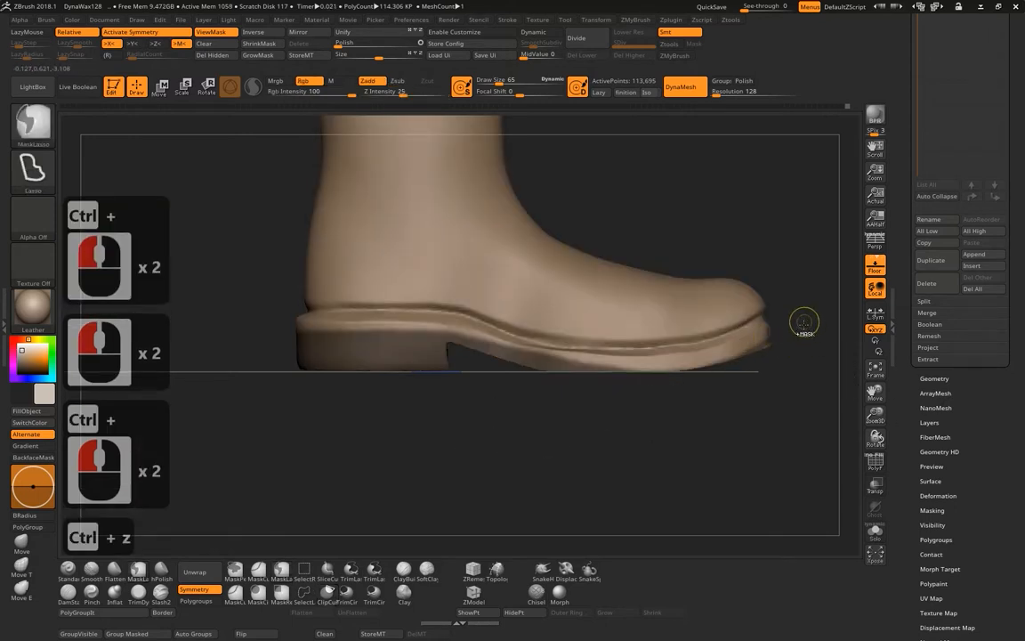
Extend the lasso mask along the lower edge of the forefoot and arch, refining the masked area under the sole.
{"action": "key", "text": "shift"}
{"action": "mouse_move", "coordinate": [703, 359]}
{"action": "left_mouse_down", "text": "ctrl"}
{"action": "mouse_move", "coordinate": [573, 357]}
{"action": "mouse_move", "coordinate": [489, 393]}
{"action": "left_mouse_up", "text": "ctrl"}
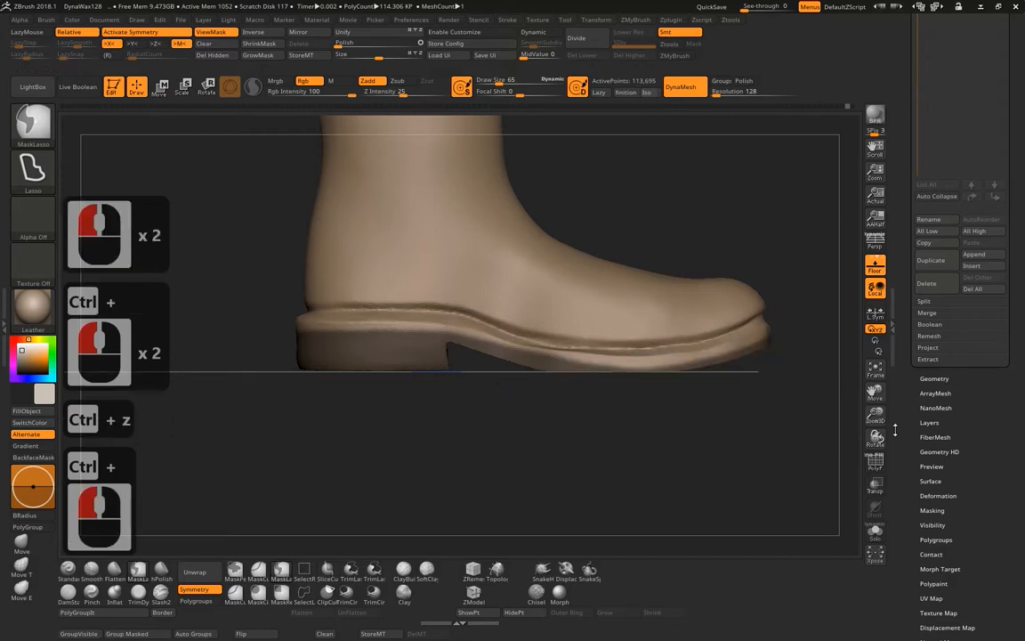
{"action": "left_click", "coordinate": [801, 412], "text": "ctrl"}
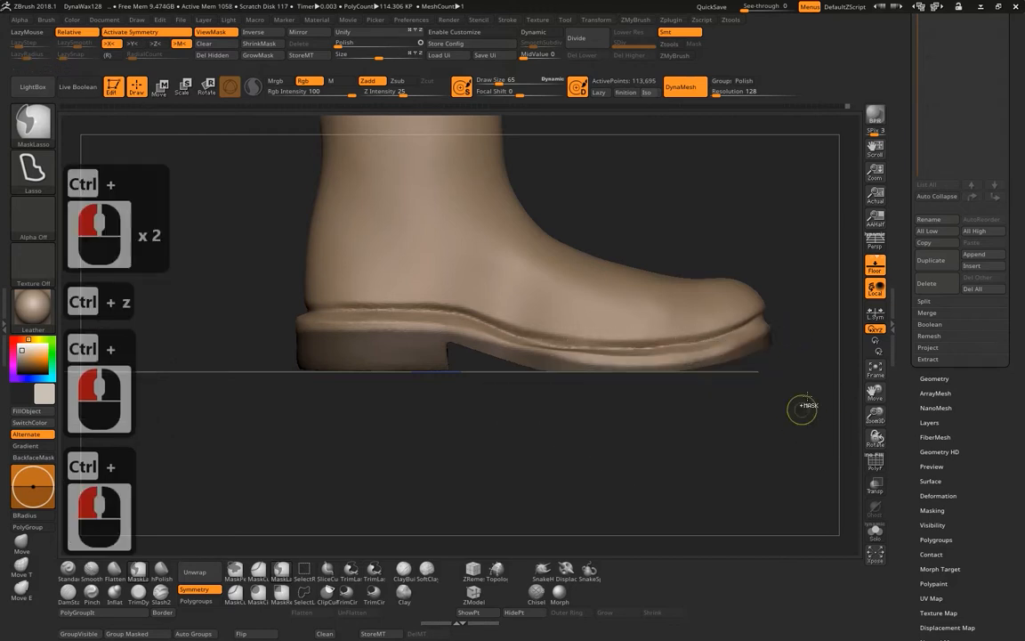
{"action": "mouse_move", "coordinate": [642, 367]}
{"action": "left_mouse_down", "text": "ctrl"}
{"action": "mouse_move", "coordinate": [789, 309]}
{"action": "mouse_move", "coordinate": [631, 469]}
{"action": "left_mouse_up", "text": "ctrl"}
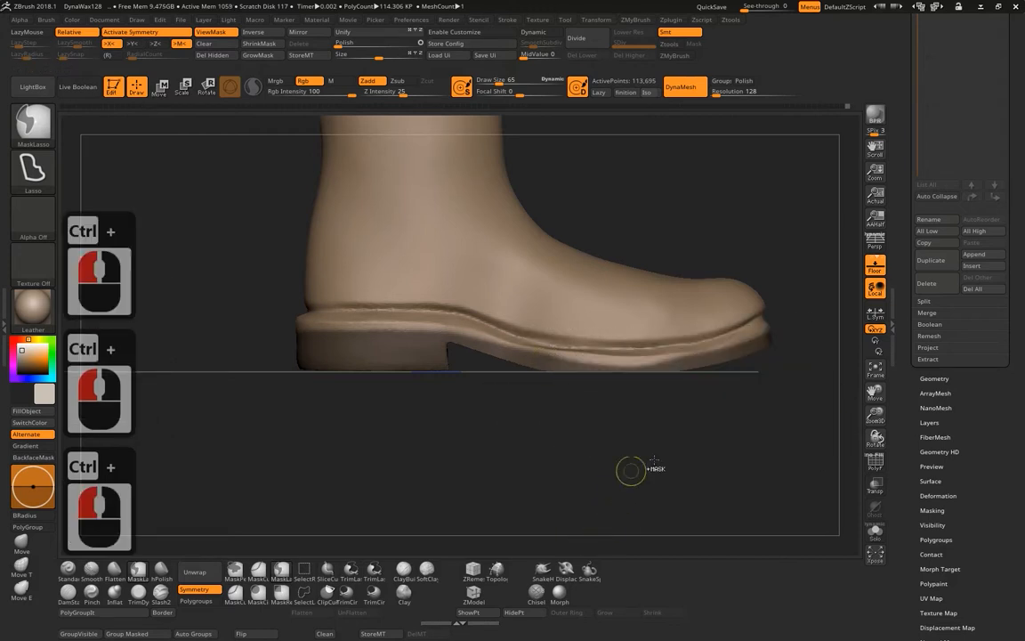
Invert the mask and move the unmasked lower band of the sole slightly down along the Y axis with the transform gizmo.
{"action": "left_click", "coordinate": [816, 385], "text": "ctrl"}
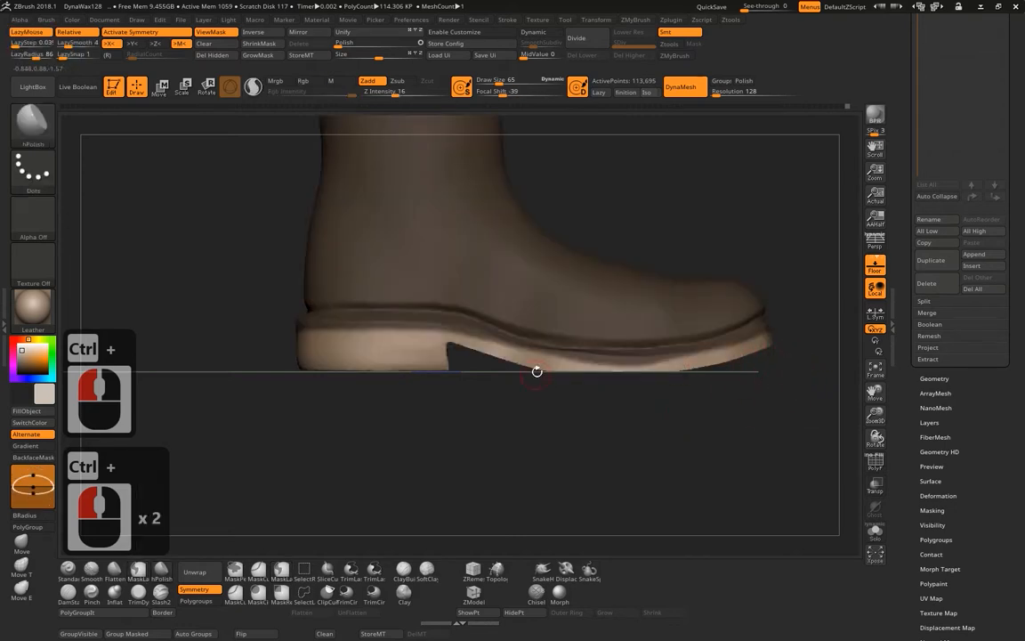
{"action": "key", "text": "w"}
{"action": "left_click", "coordinate": [607, 343]}
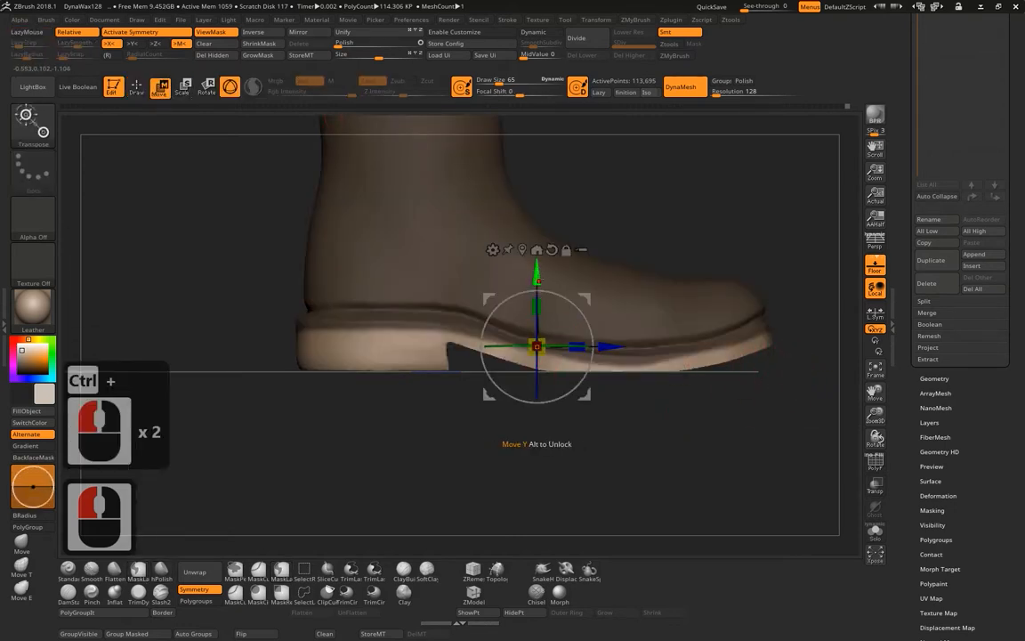
{"action": "left_click", "coordinate": [552, 250], "text": "alt"}
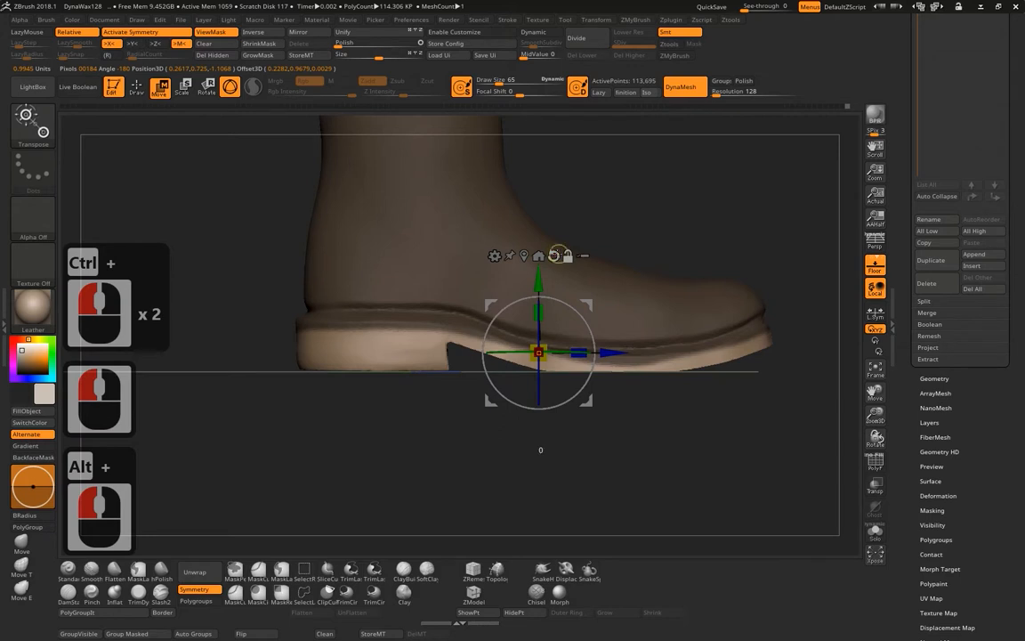
{"action": "left_click", "coordinate": [554, 256], "text": "alt"}
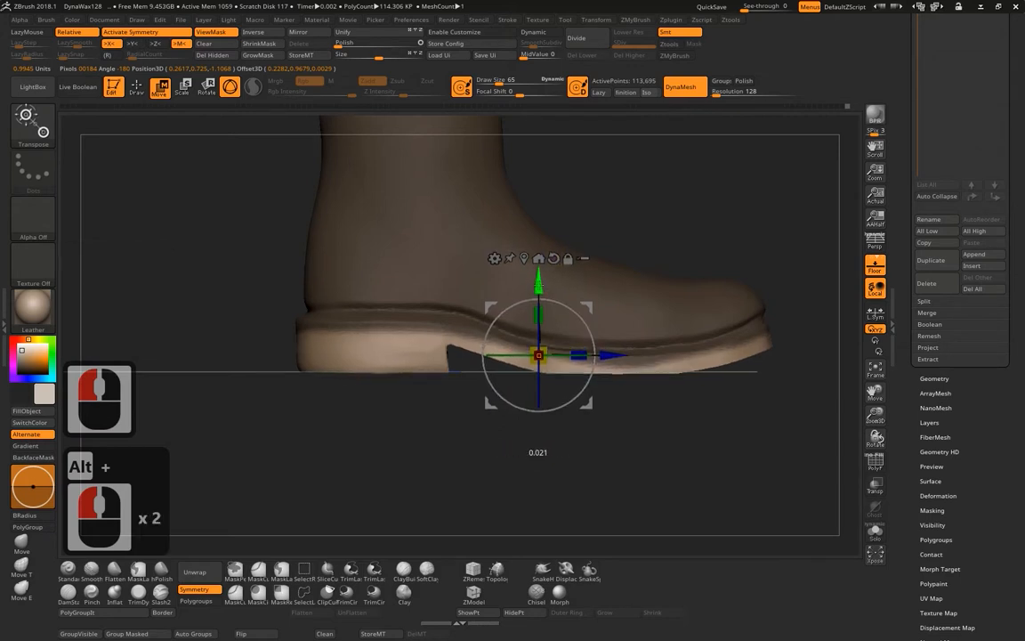
{"action": "left_click_drag", "start_coordinate": [540, 285], "coordinate": [540, 287]}
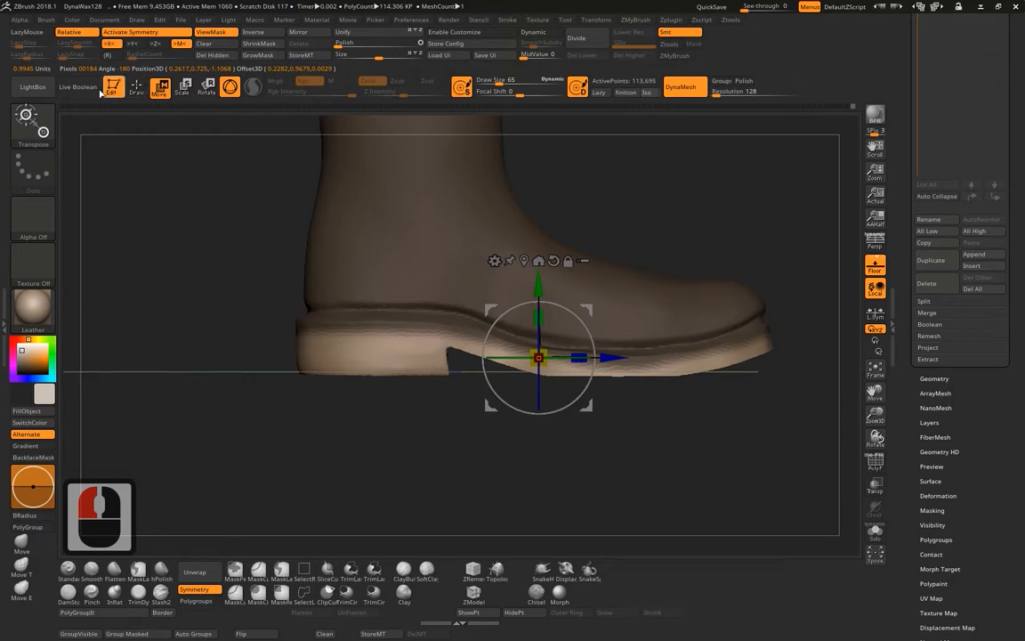
{"action": "left_click", "coordinate": [99, 91]}
{"action": "left_click", "coordinate": [89, 86]}
{"action": "left_click", "coordinate": [134, 87]}
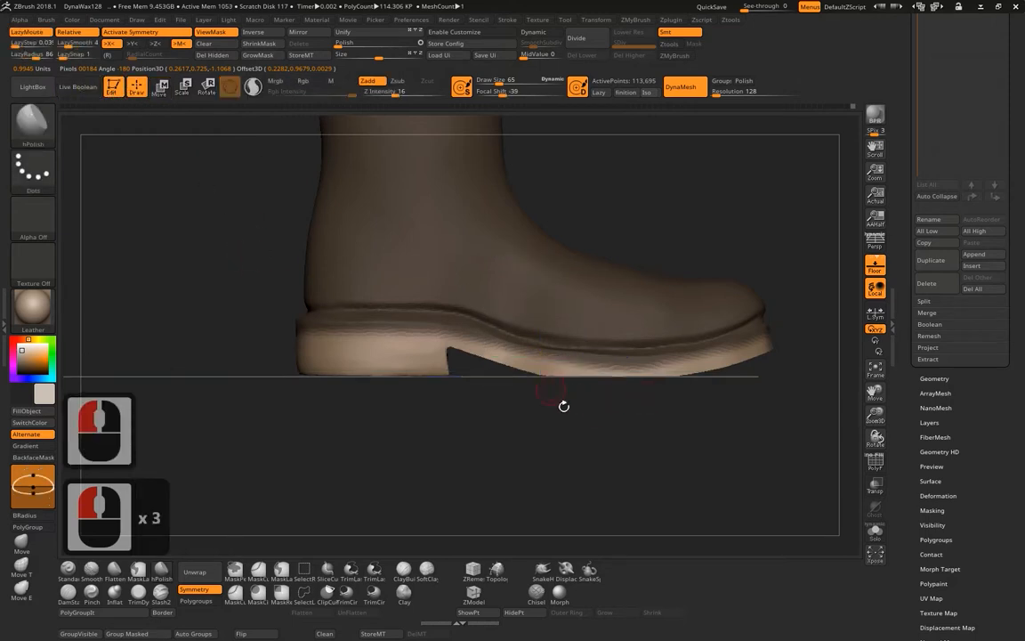
Trim the sole's underside with ClipCurve along the toe, forefoot and arch up to the heel's front edge, and clear the mask.
{"action": "mouse_move", "coordinate": [676, 374]}
{"action": "left_mouse_down", "text": "ctrl+shift"}
{"action": "mouse_move", "coordinate": [796, 339]}
{"action": "mouse_move", "coordinate": [708, 374]}
{"action": "mouse_move", "coordinate": [536, 374]}
{"action": "mouse_move", "coordinate": [447, 344]}
{"action": "left_mouse_up", "text": "ctrl+shift"}
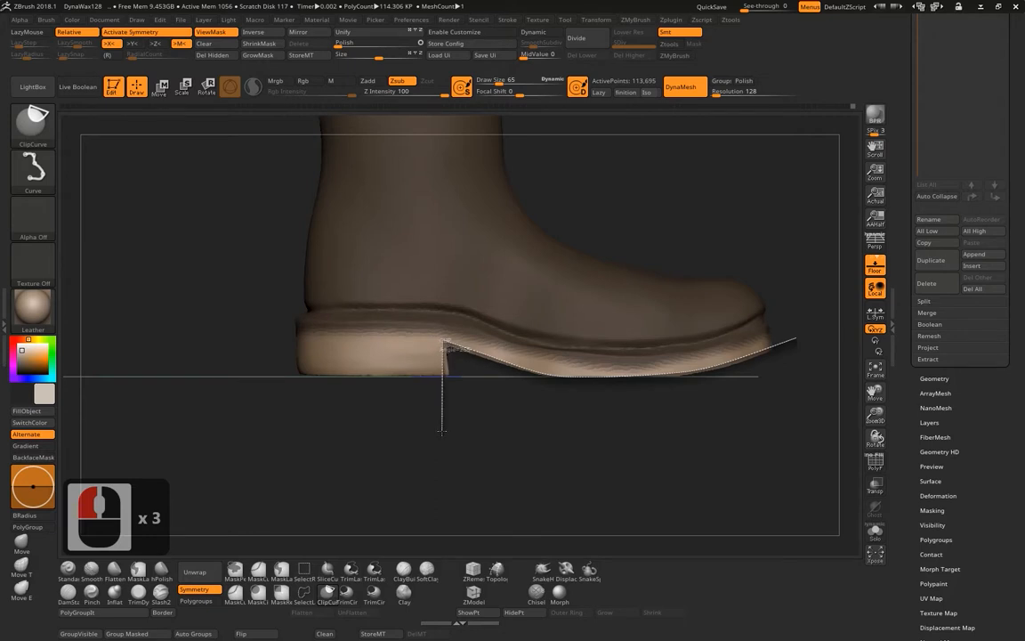
{"action": "left_click_drag", "start_coordinate": [441, 430], "coordinate": [443, 432], "text": "ctrl+shift"}
{"action": "left_click", "coordinate": [559, 446], "text": "alt"}
{"action": "left_click_drag", "start_coordinate": [648, 441], "coordinate": [738, 427]}
{"action": "left_click", "coordinate": [803, 294], "text": "ctrl"}
{"action": "left_click_drag", "start_coordinate": [811, 343], "coordinate": [785, 348], "text": "ctrl"}
{"action": "left_click_drag", "start_coordinate": [717, 403], "coordinate": [699, 418], "text": "shift"}
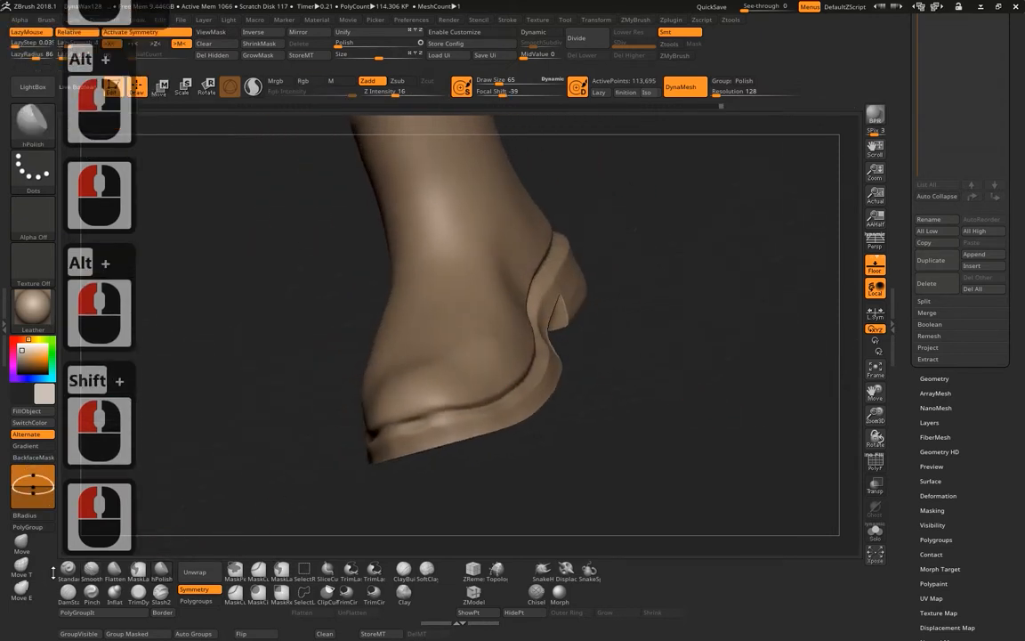
Reshape the sides and tip of the toe cap and the forefoot contour with the Move brush.
{"action": "left_click", "coordinate": [18, 545]}
{"action": "mouse_move", "coordinate": [634, 348]}
{"action": "left_mouse_down", "text": "alt"}
{"action": "mouse_move", "coordinate": [670, 337]}
{"action": "mouse_move", "coordinate": [663, 331]}
{"action": "mouse_move", "coordinate": [698, 365]}
{"action": "left_mouse_up", "text": "alt"}
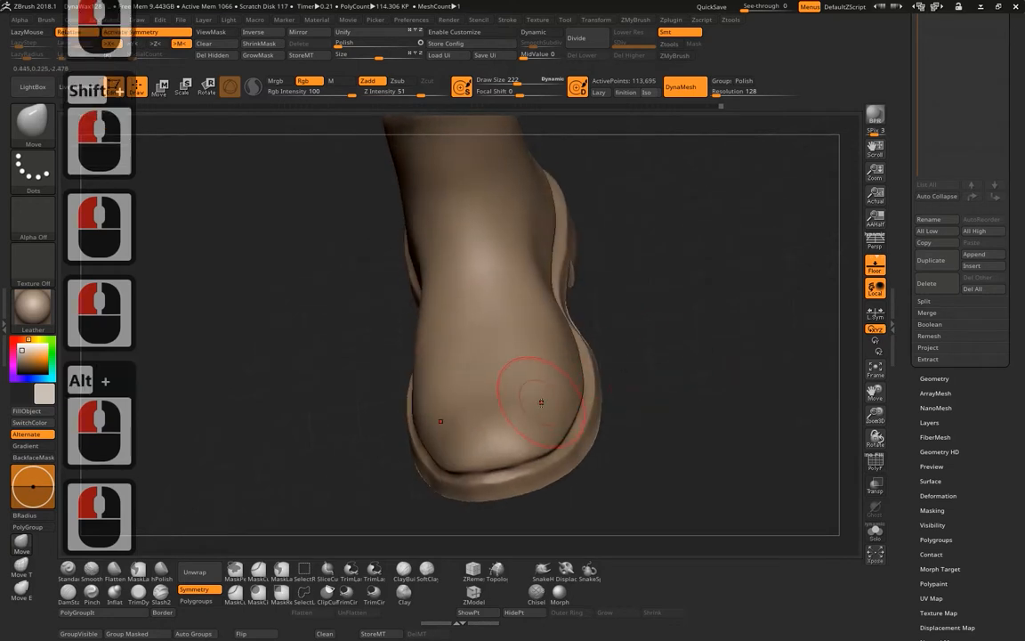
{"action": "mouse_move", "coordinate": [526, 404]}
{"action": "left_mouse_down"}
{"action": "mouse_move", "coordinate": [530, 418]}
{"action": "mouse_move", "coordinate": [542, 399]}
{"action": "mouse_move", "coordinate": [492, 404]}
{"action": "left_mouse_up"}
{"action": "mouse_move", "coordinate": [668, 382]}
{"action": "left_mouse_down", "text": "shift"}
{"action": "mouse_move", "coordinate": [641, 371]}
{"action": "mouse_move", "coordinate": [703, 368]}
{"action": "left_mouse_up", "text": "shift"}
{"action": "left_click_drag", "start_coordinate": [525, 409], "coordinate": [514, 419]}
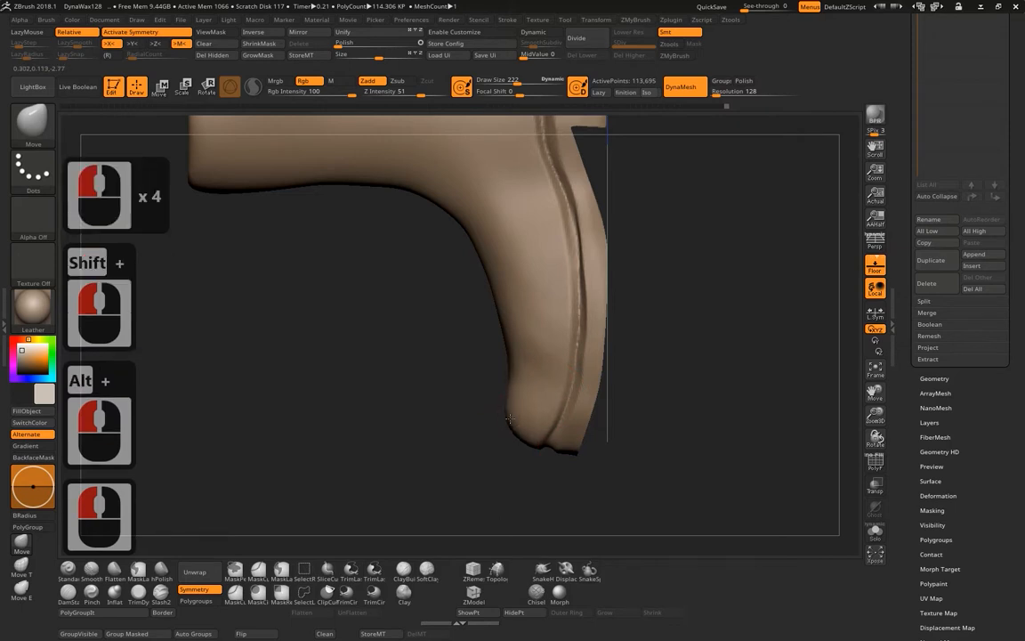
{"action": "left_click", "coordinate": [533, 372]}
{"action": "left_click_drag", "start_coordinate": [715, 351], "coordinate": [678, 365], "text": "shift"}
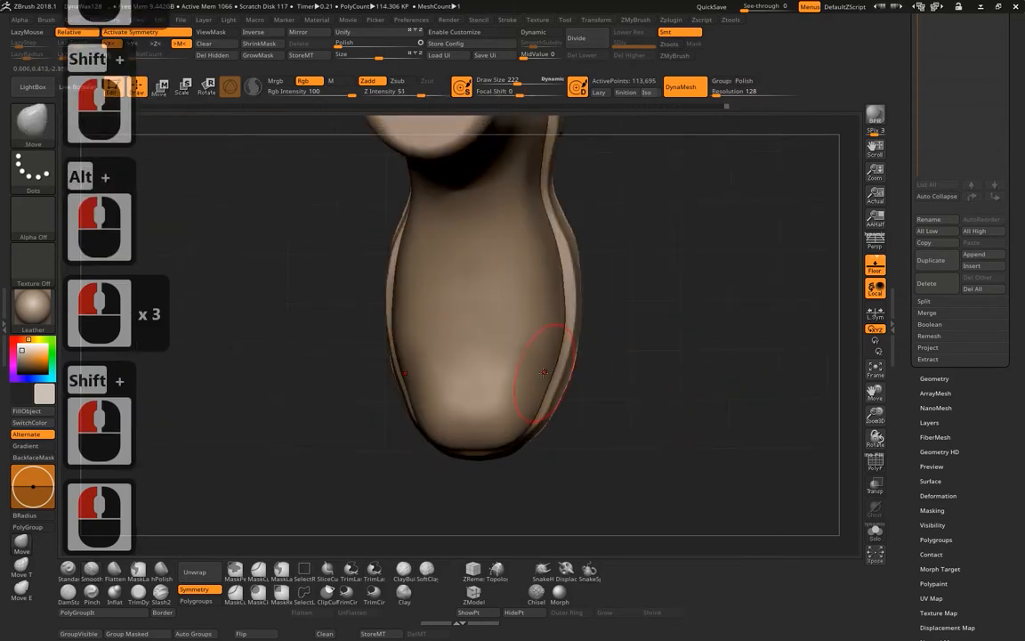
{"action": "left_click_drag", "start_coordinate": [526, 368], "coordinate": [540, 371]}
Adjust the top of the toe cap from the front with the Move brush and undo the last stroke.
{"action": "left_click_drag", "start_coordinate": [648, 365], "coordinate": [667, 267]}
{"action": "left_click_drag", "start_coordinate": [667, 267], "coordinate": [677, 260], "text": "alt"}
{"action": "left_click", "coordinate": [478, 341]}
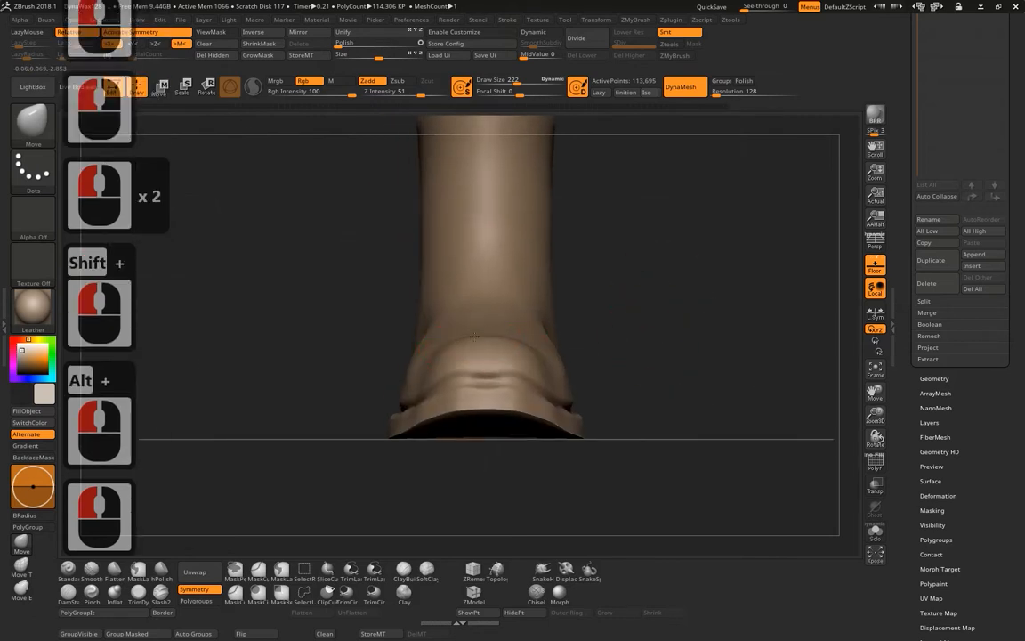
{"action": "left_click", "coordinate": [478, 341]}
{"action": "left_click", "coordinate": [477, 342]}
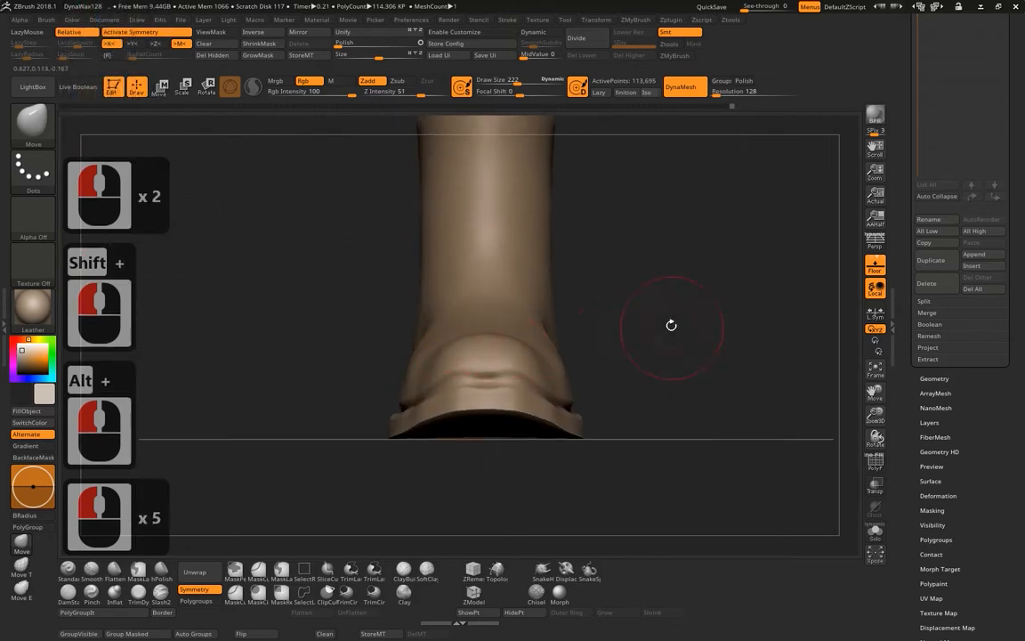
{"action": "left_click_drag", "start_coordinate": [671, 325], "coordinate": [485, 359]}
{"action": "left_click", "coordinate": [445, 365]}
{"action": "key", "text": "ctrl+z"}
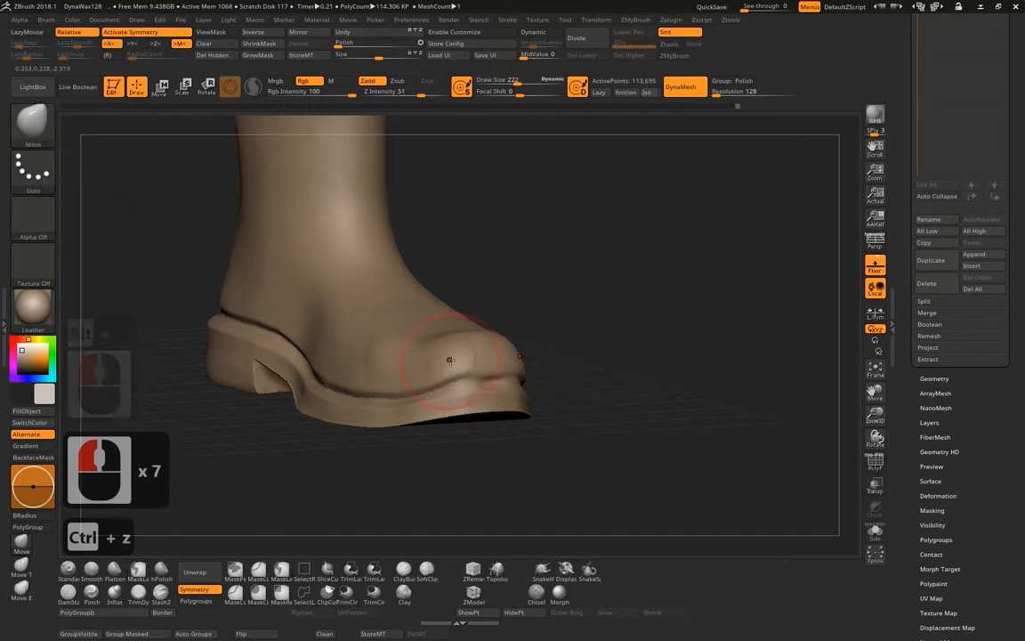
Push the toe cap and the forefoot's side wall above the sole into a rounder shape with the Move brush.
{"action": "left_click", "coordinate": [454, 357]}
{"action": "left_click", "coordinate": [455, 357]}
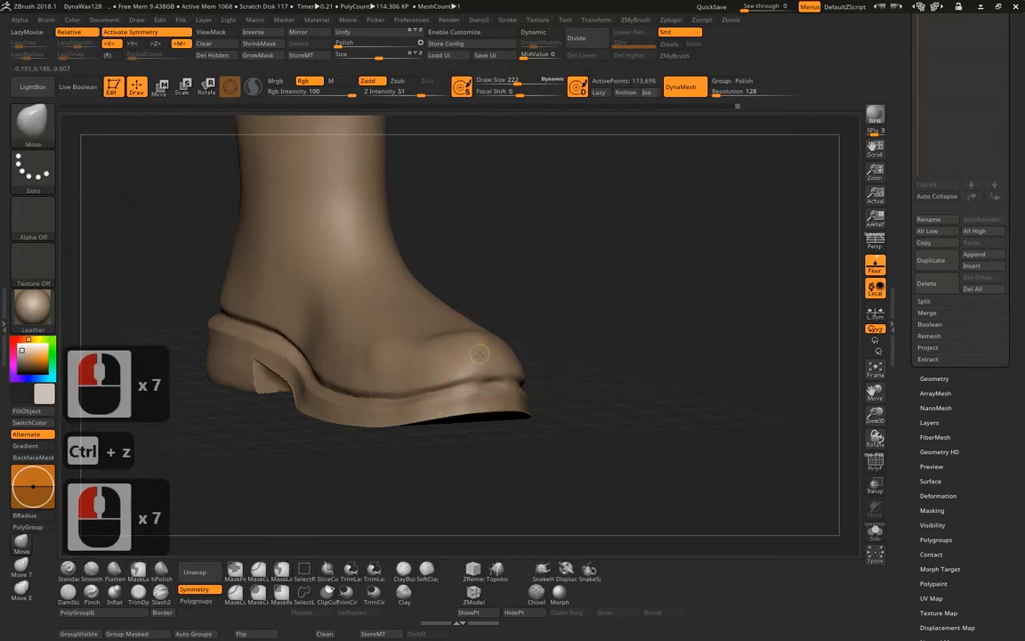
{"action": "left_click", "coordinate": [487, 354]}
{"action": "left_click", "coordinate": [456, 355]}
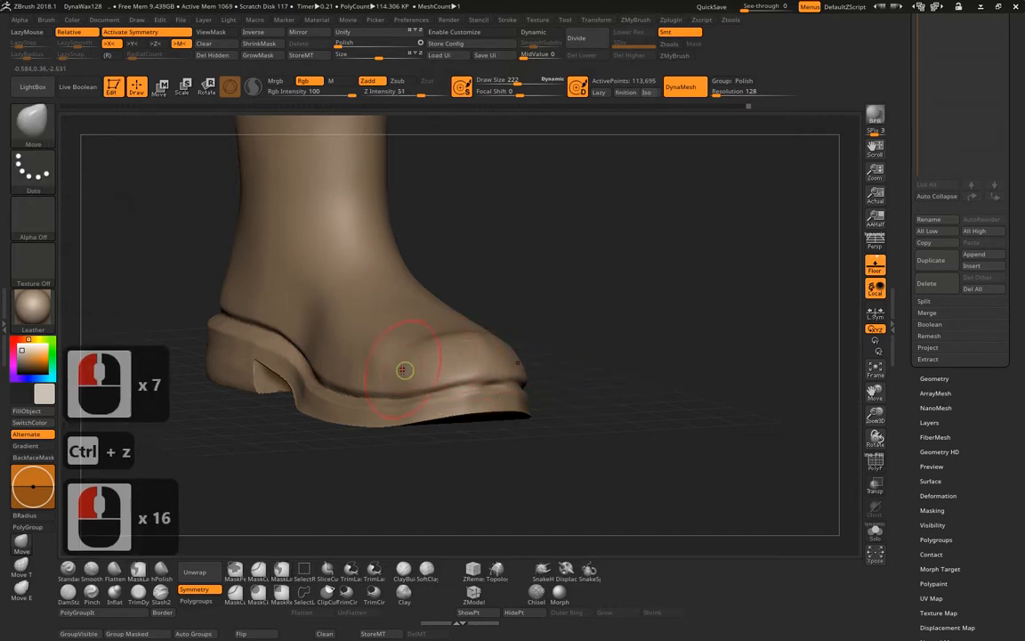
{"action": "left_click", "coordinate": [378, 375]}
{"action": "left_click", "coordinate": [378, 374]}
{"action": "left_click", "coordinate": [376, 373]}
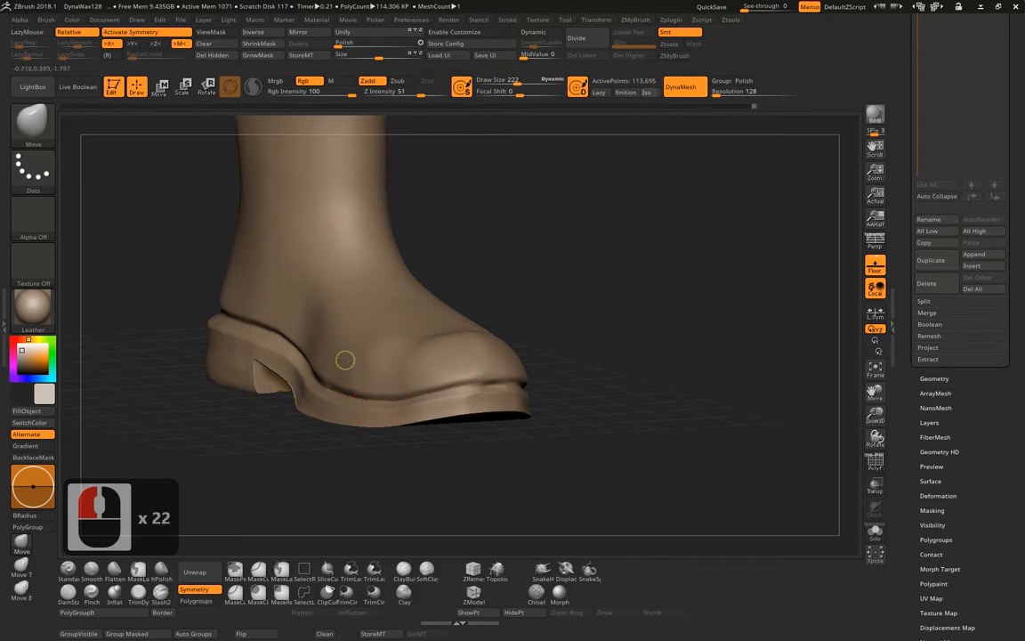
Smooth the side of the forefoot and toe cap, and remesh the boot with DynaMesh.
{"action": "left_click_drag", "start_coordinate": [603, 284], "coordinate": [349, 331]}
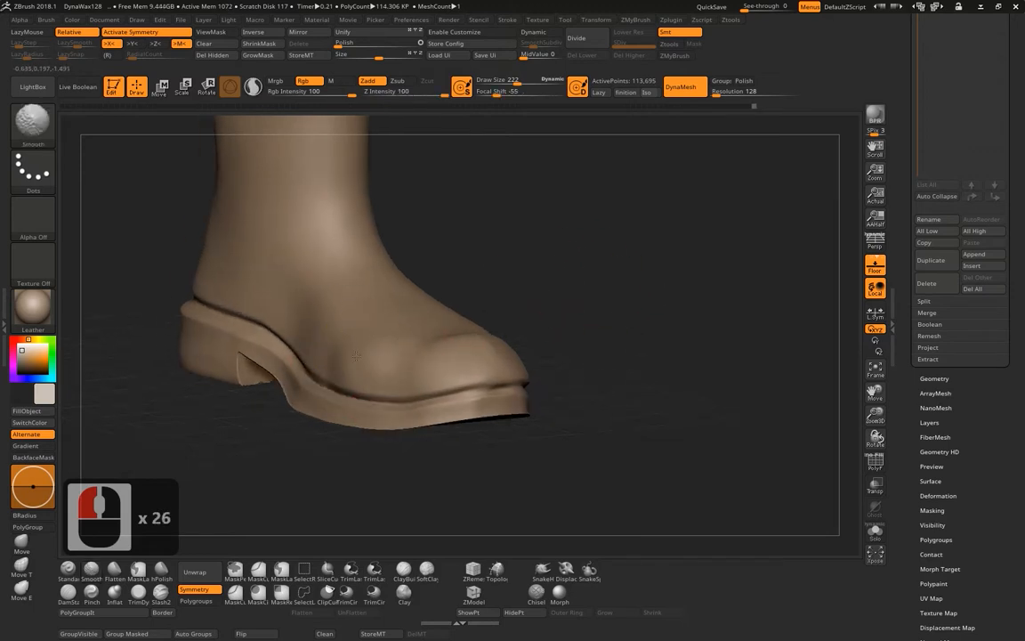
{"action": "left_click_drag", "start_coordinate": [420, 361], "coordinate": [524, 351], "text": "shift"}
{"action": "left_click_drag", "start_coordinate": [616, 330], "coordinate": [617, 341], "text": "shift"}
{"action": "mouse_move", "coordinate": [664, 301]}
{"action": "left_mouse_down", "text": "ctrl"}
{"action": "mouse_move", "coordinate": [641, 361]}
{"action": "mouse_move", "coordinate": [746, 348]}
{"action": "left_mouse_up", "text": "ctrl"}
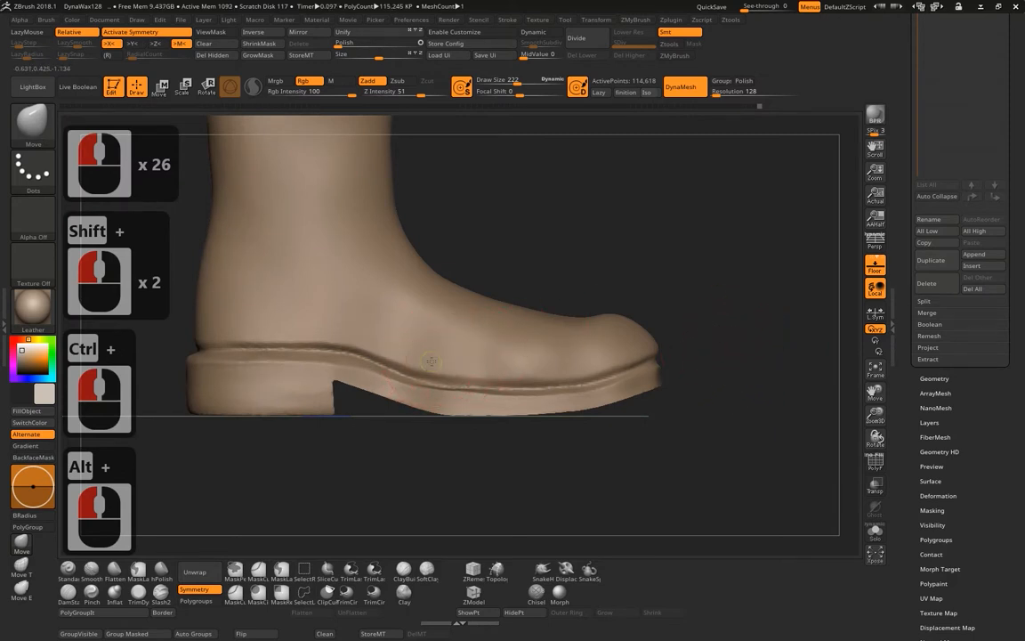
Lift the seam above the arch and pull the sole's bottom edge down along the forefoot with the Move brush.
{"action": "left_click_drag", "start_coordinate": [432, 361], "coordinate": [434, 352]}
{"action": "left_click_drag", "start_coordinate": [455, 358], "coordinate": [458, 349]}
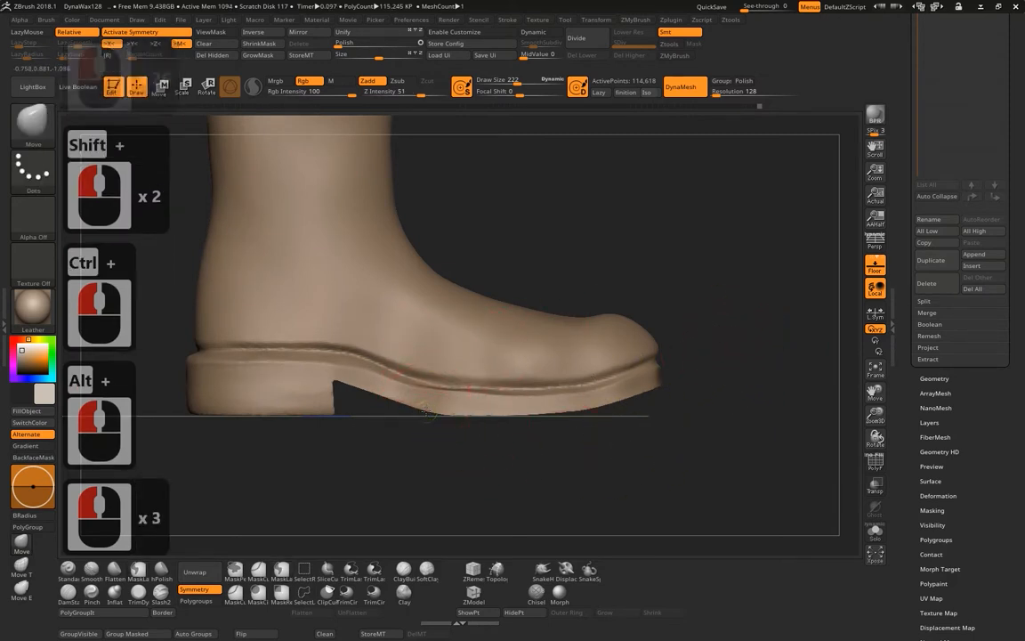
{"action": "left_click_drag", "start_coordinate": [483, 411], "coordinate": [485, 417]}
{"action": "left_click_drag", "start_coordinate": [576, 408], "coordinate": [578, 412]}
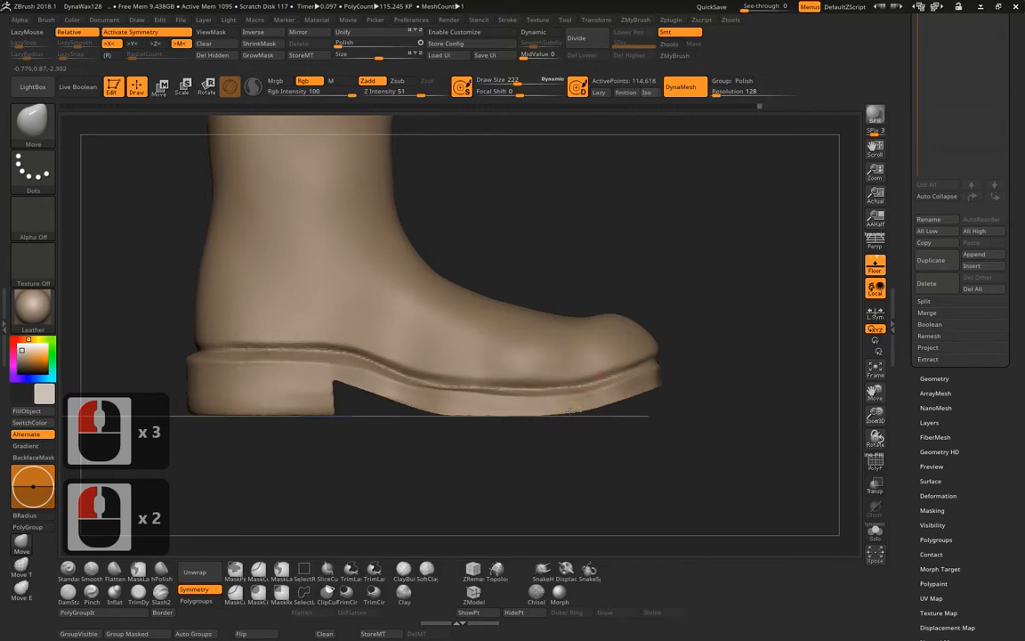
Reshape the boot's toe tip with the Move brush at draw size 146, undoing the stroke on the vamp behind the toe.
{"action": "mouse_move", "coordinate": [655, 391]}
{"action": "left_mouse_down"}
{"action": "mouse_move", "coordinate": [669, 382]}
{"action": "mouse_move", "coordinate": [656, 332]}
{"action": "mouse_move", "coordinate": [653, 340]}
{"action": "left_mouse_up"}
{"action": "key", "text": "space"}
{"action": "left_click", "coordinate": [667, 389]}
{"action": "key", "text": "space"}
{"action": "left_click_drag", "start_coordinate": [645, 327], "coordinate": [641, 328]}
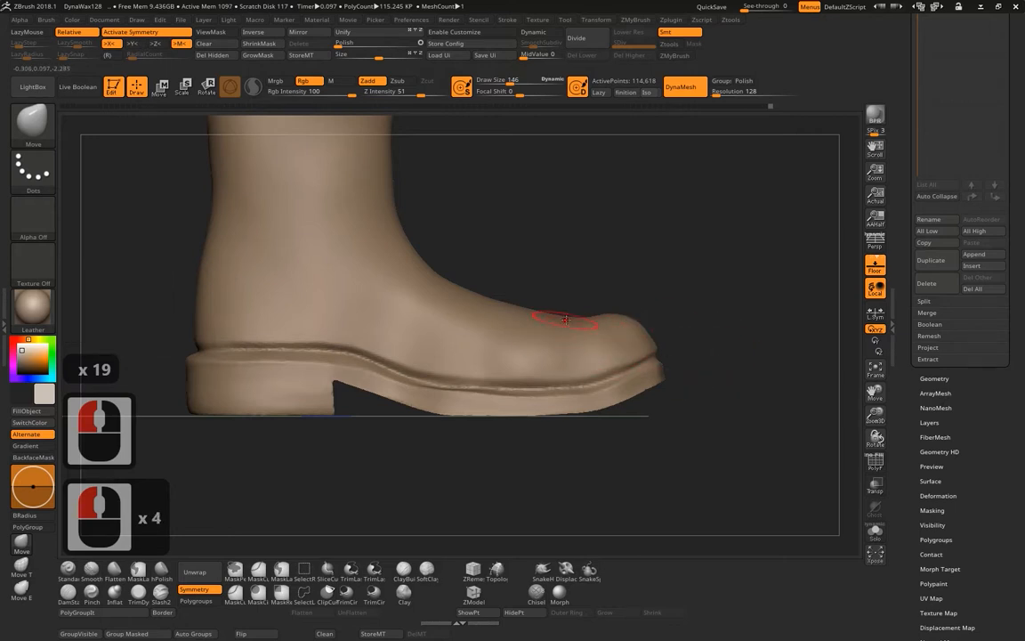
{"action": "mouse_move", "coordinate": [562, 327]}
{"action": "left_mouse_down"}
{"action": "mouse_move", "coordinate": [571, 325]}
{"action": "mouse_move", "coordinate": [530, 312]}
{"action": "mouse_move", "coordinate": [565, 315]}
{"action": "left_mouse_up"}
{"action": "key", "text": "ctrl+z"}
Set the draw size to 297 and push the side of the forefoot inward with the Move brush.
{"action": "key", "text": "space"}
{"action": "mouse_move", "coordinate": [668, 261]}
{"action": "left_mouse_down"}
{"action": "mouse_move", "coordinate": [688, 307]}
{"action": "mouse_move", "coordinate": [781, 306]}
{"action": "mouse_move", "coordinate": [721, 291]}
{"action": "mouse_move", "coordinate": [545, 348]}
{"action": "mouse_move", "coordinate": [550, 358]}
{"action": "mouse_move", "coordinate": [579, 339]}
{"action": "left_mouse_up"}
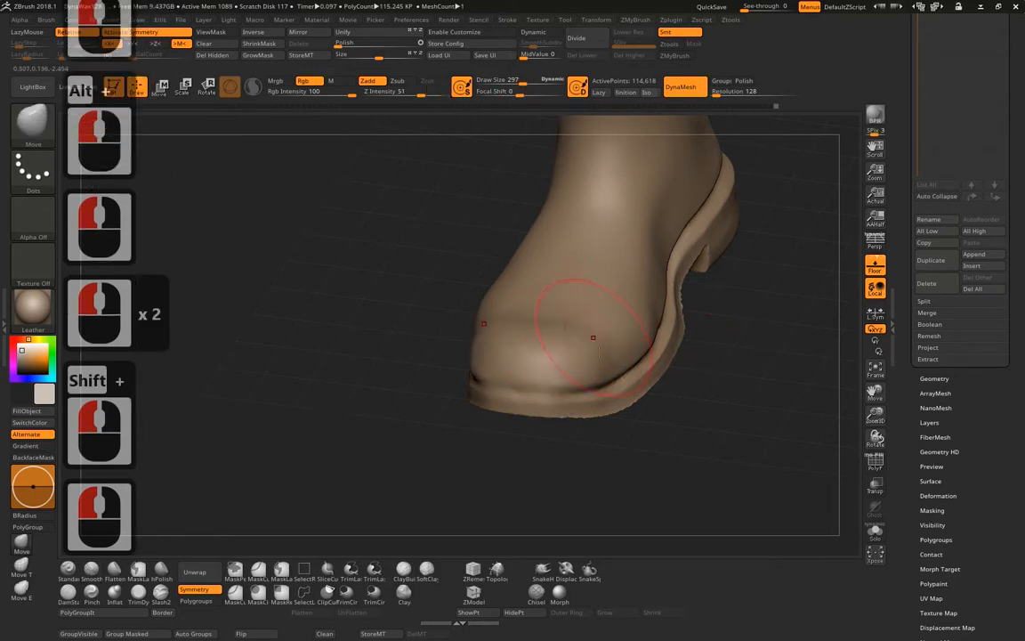
{"action": "left_click_drag", "start_coordinate": [620, 463], "coordinate": [544, 448], "text": "shift"}
{"action": "mouse_move", "coordinate": [591, 340]}
{"action": "left_mouse_down"}
{"action": "mouse_move", "coordinate": [554, 357]}
{"action": "mouse_move", "coordinate": [568, 341]}
{"action": "left_mouse_up"}
Set the draw size to 281, reshape the top of the toe cap with the Move brush and smooth the surface behind it.
{"action": "key", "text": "space"}
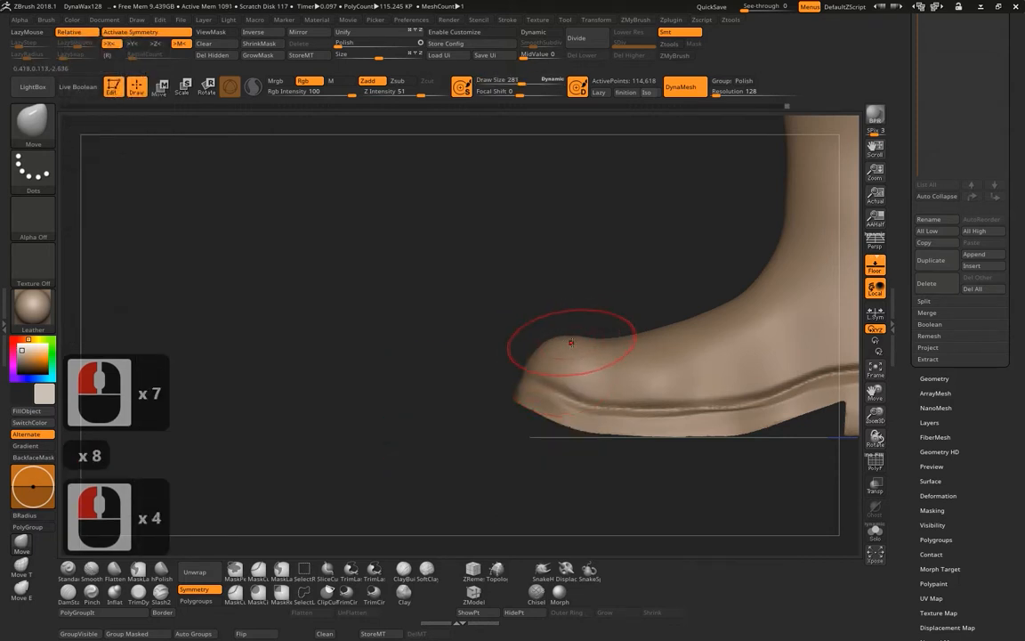
{"action": "left_click_drag", "start_coordinate": [603, 299], "coordinate": [661, 354]}
{"action": "left_click_drag", "start_coordinate": [564, 308], "coordinate": [567, 305]}
{"action": "left_click_drag", "start_coordinate": [579, 301], "coordinate": [603, 307]}
{"action": "left_click_drag", "start_coordinate": [612, 301], "coordinate": [599, 319]}
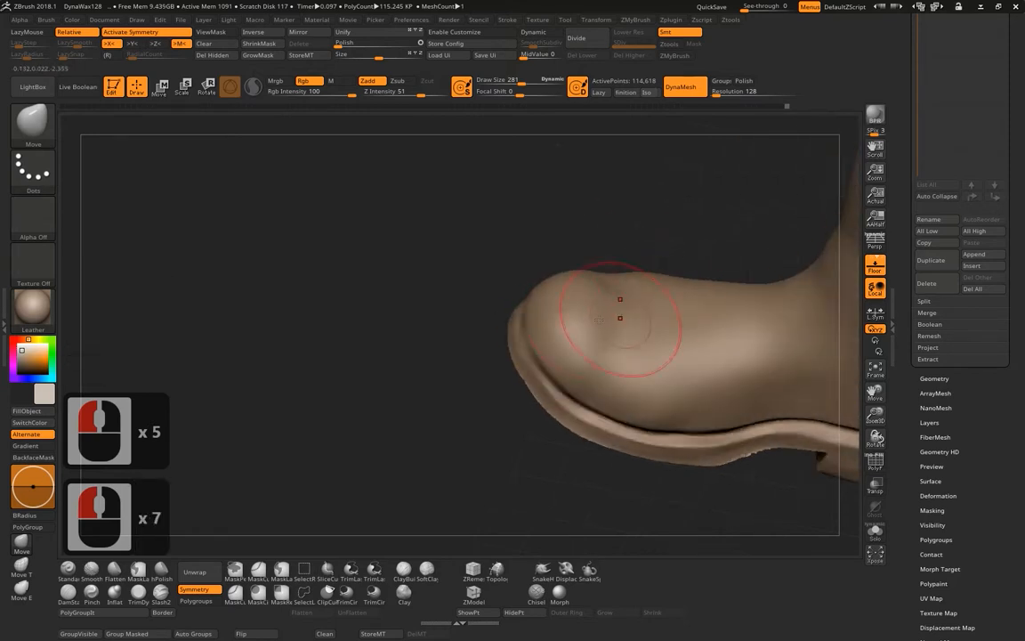
{"action": "left_click_drag", "start_coordinate": [643, 229], "coordinate": [653, 245], "text": "shift"}
{"action": "left_click_drag", "start_coordinate": [651, 285], "coordinate": [650, 327], "text": "shift"}
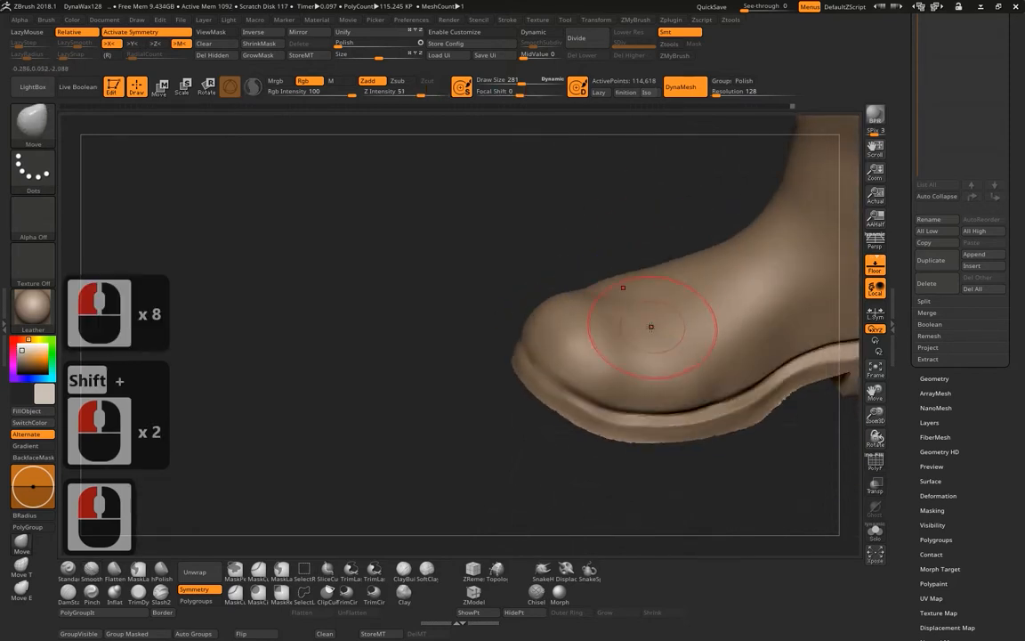
{"action": "mouse_move", "coordinate": [585, 300]}
{"action": "left_mouse_down"}
{"action": "mouse_move", "coordinate": [596, 297]}
{"action": "mouse_move", "coordinate": [623, 328]}
{"action": "left_mouse_up"}
Smooth the forefoot area on the underside of the sole and refresh the DynaMesh.
{"action": "left_click_drag", "start_coordinate": [517, 437], "coordinate": [479, 444], "text": "shift"}
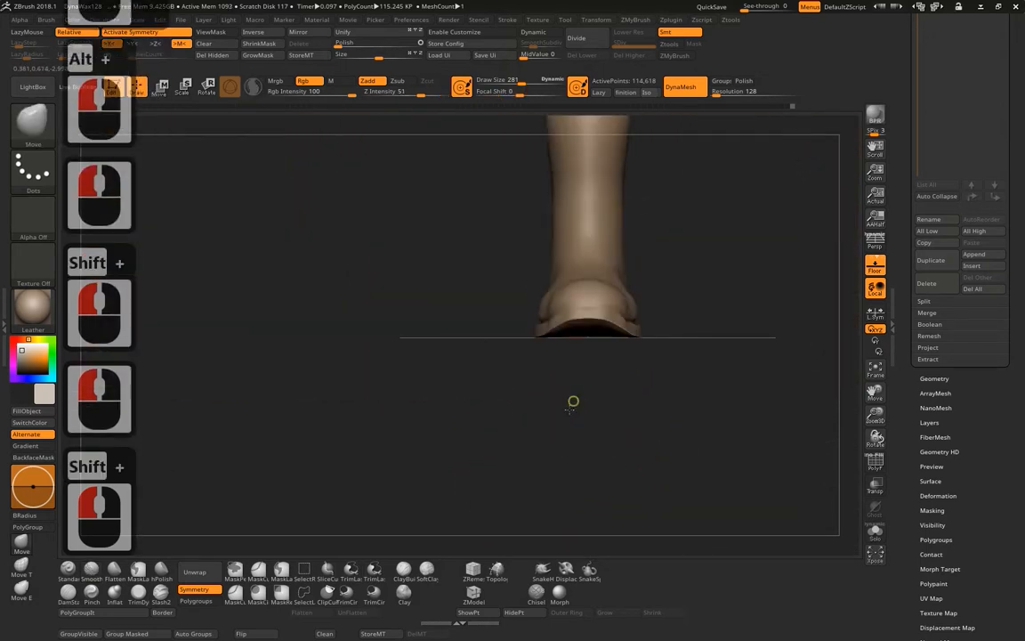
{"action": "left_click_drag", "start_coordinate": [573, 401], "coordinate": [592, 356], "text": "shift"}
{"action": "mouse_move", "coordinate": [592, 356]}
{"action": "left_mouse_down", "text": "alt"}
{"action": "mouse_move", "coordinate": [660, 291]}
{"action": "mouse_move", "coordinate": [636, 318]}
{"action": "left_mouse_up", "text": "alt"}
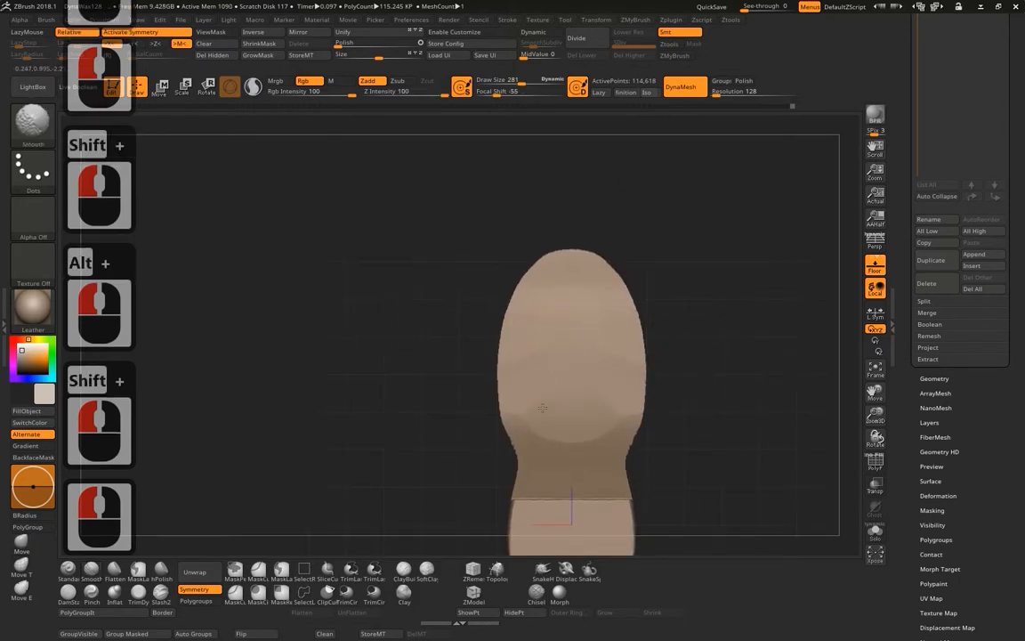
{"action": "left_click_drag", "start_coordinate": [579, 356], "coordinate": [590, 346], "text": "shift"}
{"action": "left_click", "coordinate": [707, 256]}
{"action": "left_click_drag", "start_coordinate": [705, 259], "coordinate": [677, 347], "text": "alt"}
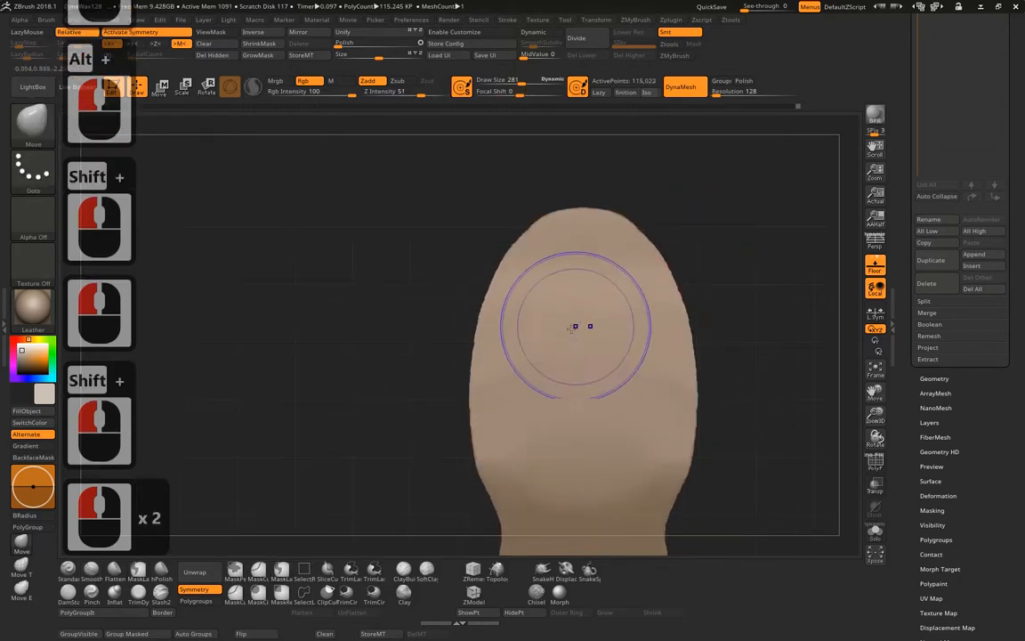
{"action": "left_click_drag", "start_coordinate": [570, 292], "coordinate": [571, 342], "text": "shift"}
Blunt the sole's toe outline from below by pushing in its tip and rounding the corners with the Move brush.
{"action": "left_click_drag", "start_coordinate": [538, 245], "coordinate": [532, 241]}
{"action": "left_click", "coordinate": [543, 235]}
{"action": "left_click", "coordinate": [575, 220]}
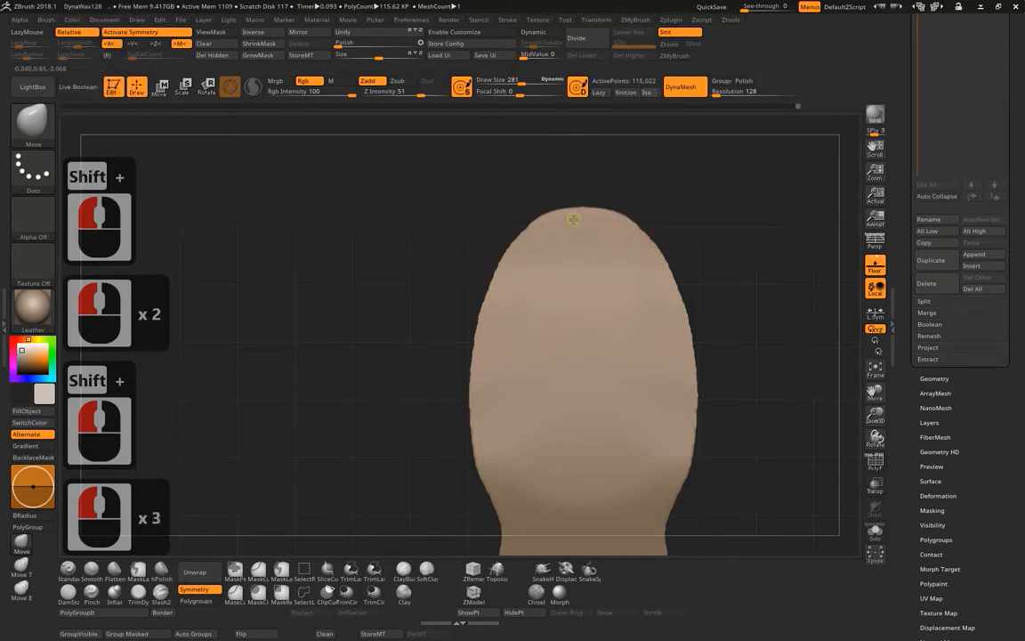
{"action": "left_click", "coordinate": [543, 225]}
{"action": "left_click", "coordinate": [545, 221]}
{"action": "left_click", "coordinate": [547, 218]}
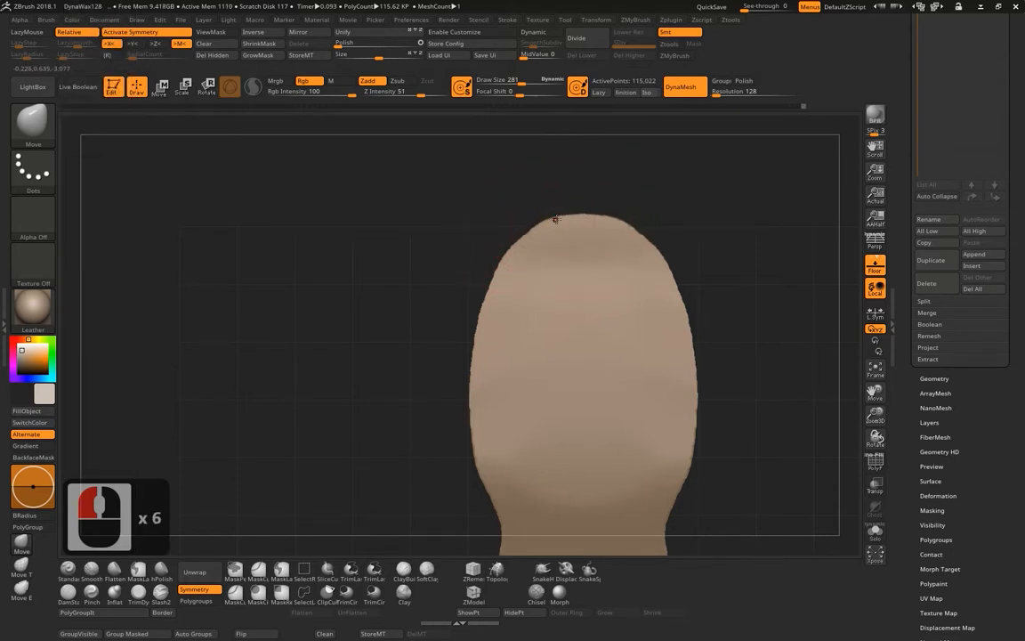
{"action": "left_click_drag", "start_coordinate": [579, 214], "coordinate": [552, 298]}
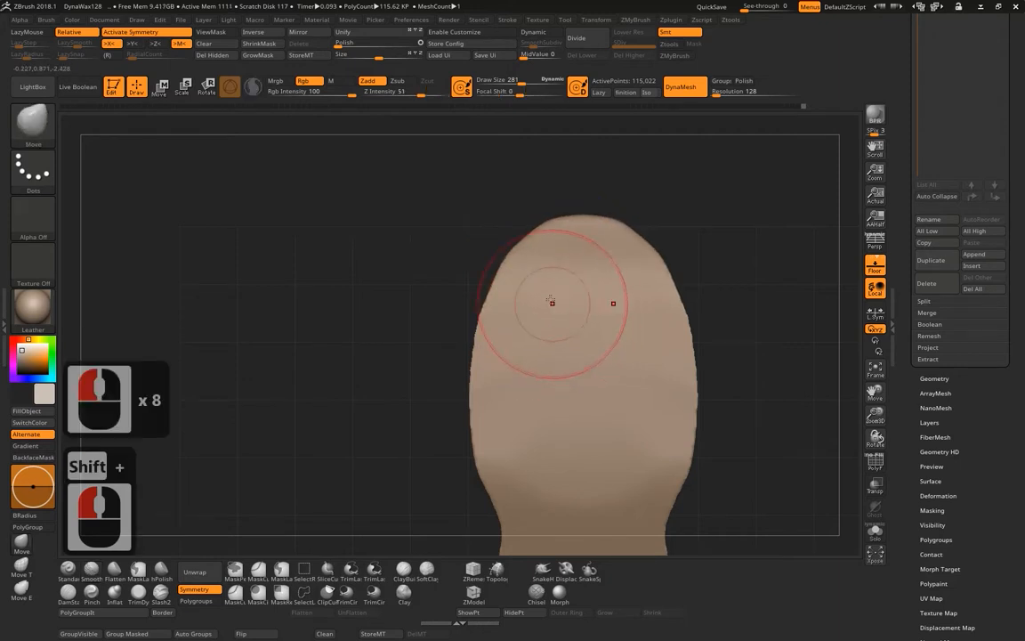
Slim the sole's side outline symmetrically from the toe down to the arch with the Move brush.
{"action": "left_click", "coordinate": [501, 289]}
{"action": "left_click", "coordinate": [485, 304]}
{"action": "left_click", "coordinate": [476, 343]}
{"action": "left_click", "coordinate": [478, 369]}
{"action": "left_click", "coordinate": [480, 393]}
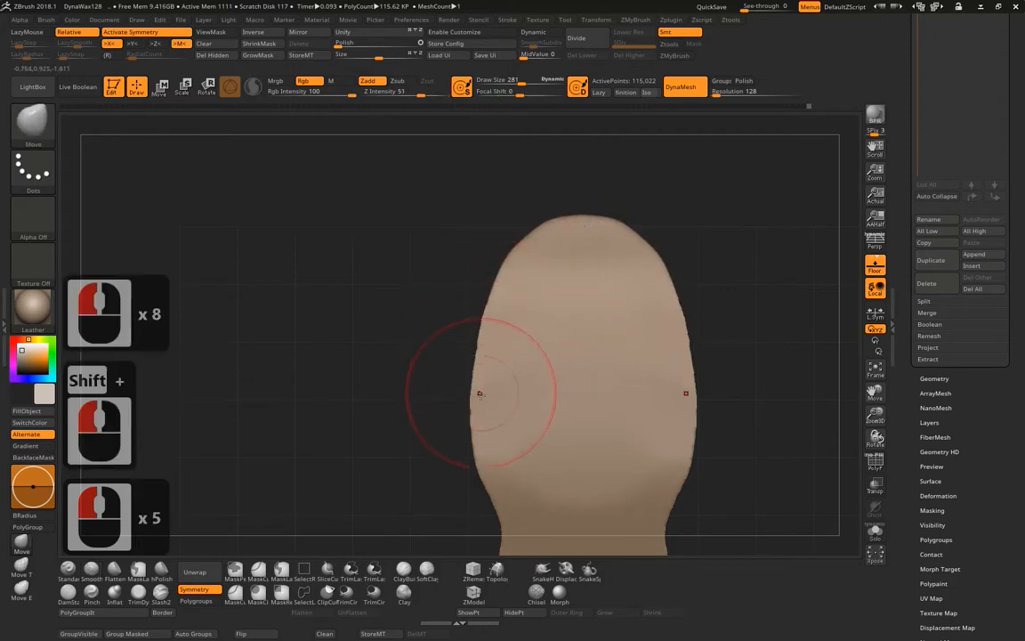
{"action": "left_click_drag", "start_coordinate": [484, 455], "coordinate": [492, 469]}
{"action": "left_click", "coordinate": [494, 469]}
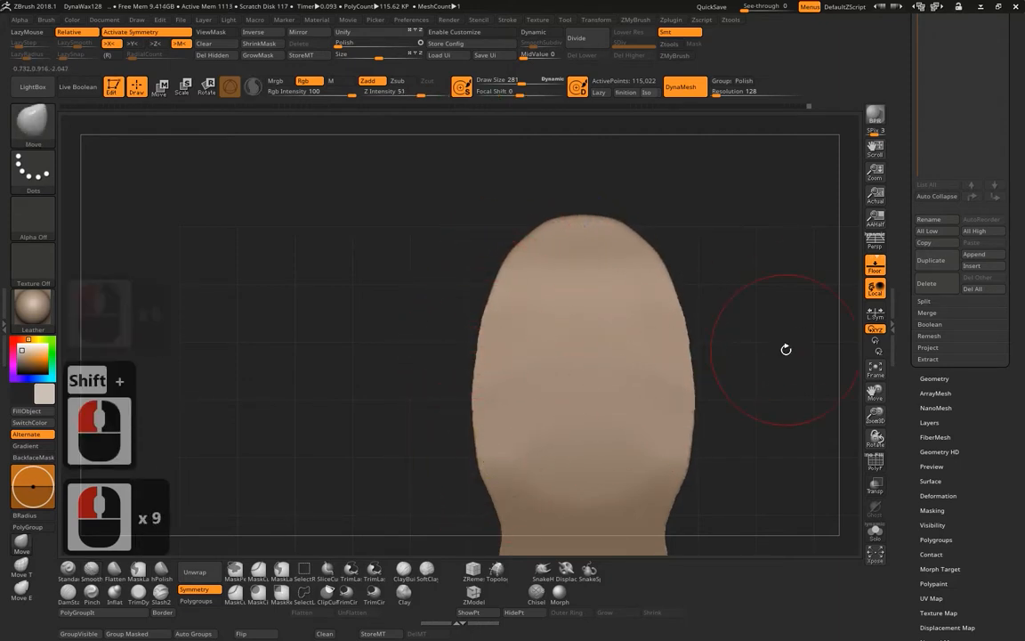
{"action": "mouse_move", "coordinate": [785, 349]}
{"action": "left_mouse_down"}
{"action": "mouse_move", "coordinate": [778, 309]}
{"action": "mouse_move", "coordinate": [742, 373]}
{"action": "mouse_move", "coordinate": [749, 382]}
{"action": "mouse_move", "coordinate": [675, 343]}
{"action": "mouse_move", "coordinate": [682, 313]}
{"action": "mouse_move", "coordinate": [471, 389]}
{"action": "left_mouse_up"}
{"action": "left_click_drag", "start_coordinate": [426, 456], "coordinate": [703, 470], "text": "alt"}
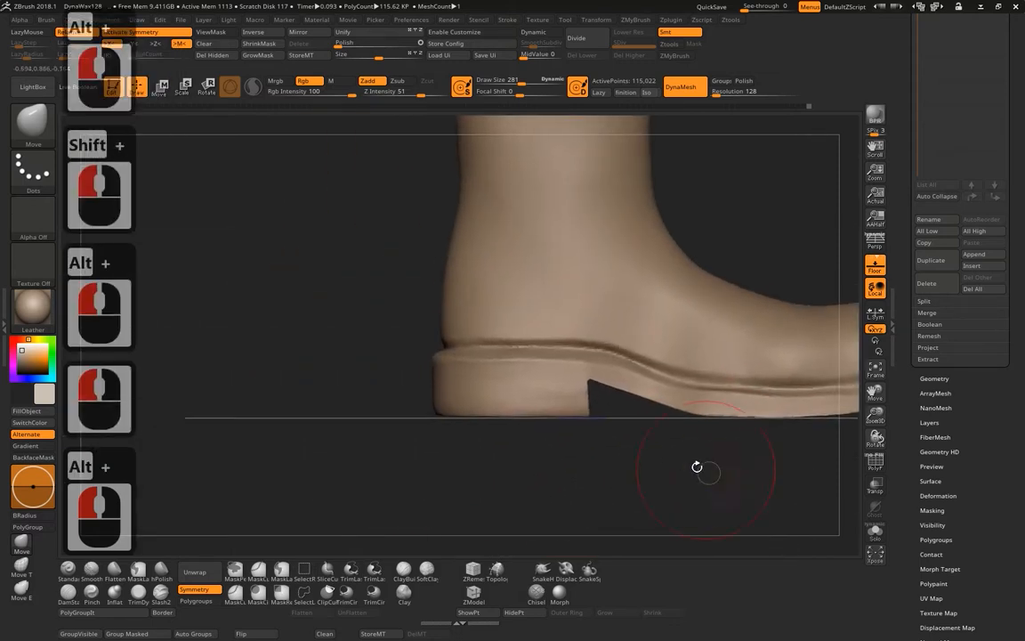
Fill out the rear contour above the heel and refine the back of the shaft with the Move brush.
{"action": "left_click", "coordinate": [448, 310]}
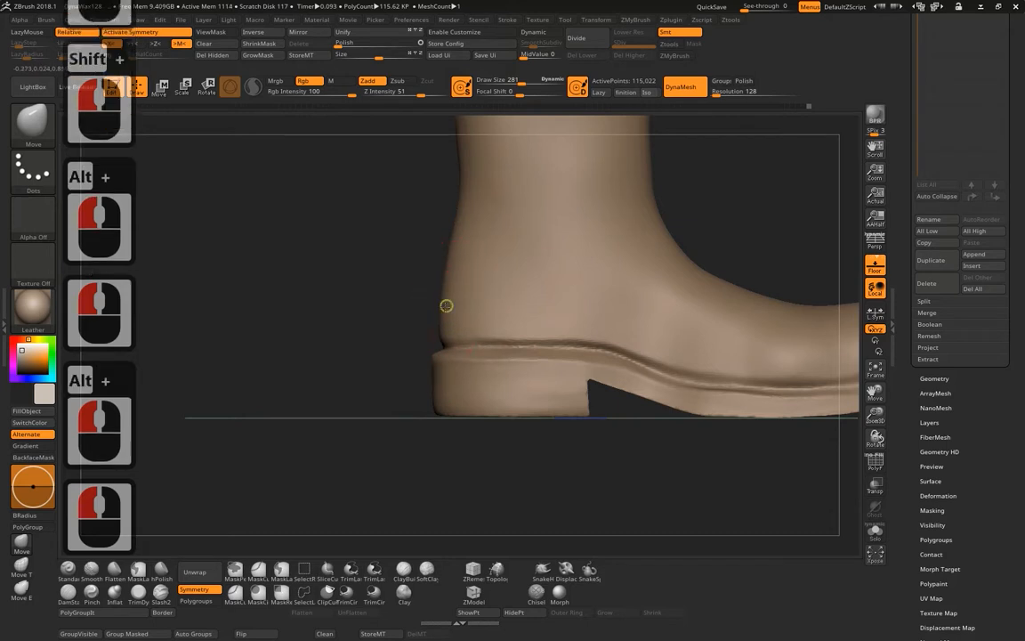
{"action": "left_click", "coordinate": [448, 293]}
{"action": "left_click", "coordinate": [450, 268]}
{"action": "left_click", "coordinate": [457, 245]}
{"action": "left_click", "coordinate": [461, 223]}
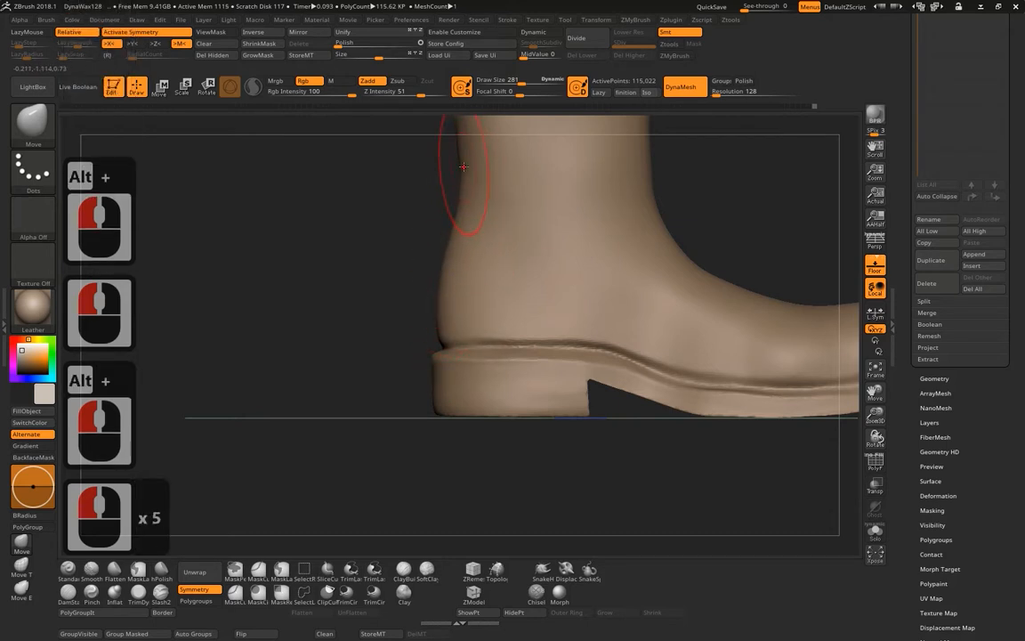
{"action": "left_click", "coordinate": [460, 182]}
{"action": "left_click_drag", "start_coordinate": [416, 146], "coordinate": [412, 316], "text": "alt"}
{"action": "mouse_move", "coordinate": [454, 213]}
{"action": "left_mouse_down"}
{"action": "mouse_move", "coordinate": [452, 162]}
{"action": "mouse_move", "coordinate": [455, 189]}
{"action": "left_mouse_up"}
Carve the seam between upper and sole with the DamStandard brush along the boot's side from heel to toe.
{"action": "left_click_drag", "start_coordinate": [787, 301], "coordinate": [661, 244], "text": "alt"}
{"action": "left_click_drag", "start_coordinate": [704, 298], "coordinate": [664, 256], "text": "alt"}
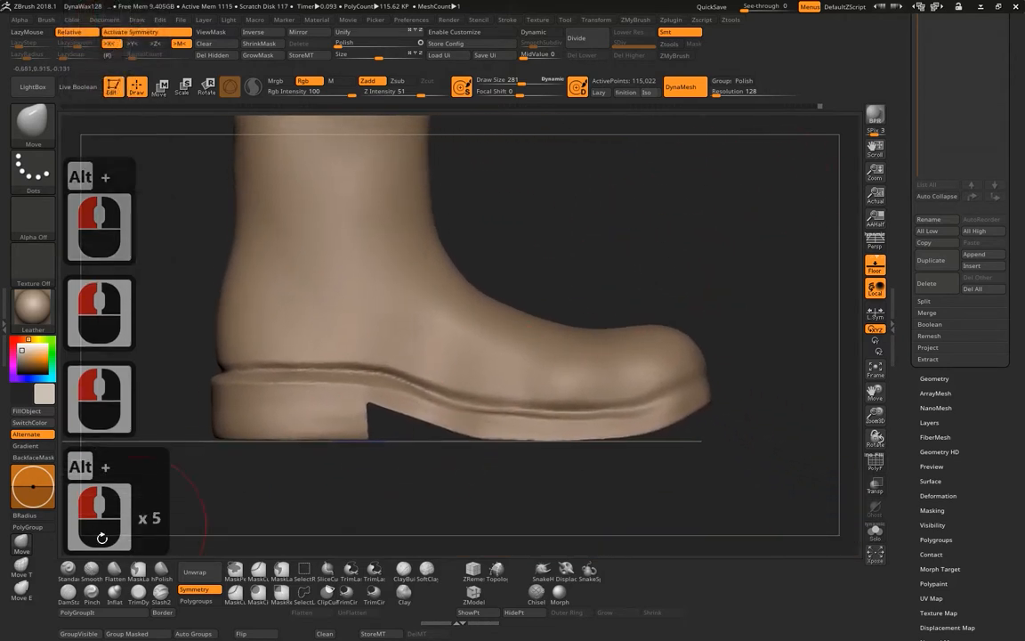
{"action": "left_click", "coordinate": [69, 592]}
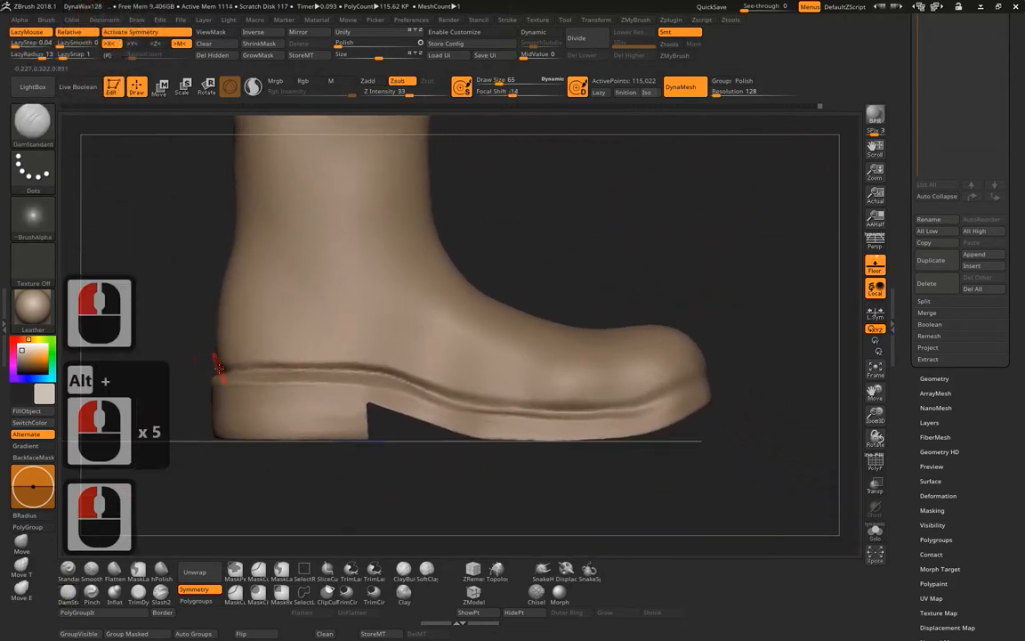
{"action": "mouse_move", "coordinate": [217, 371]}
{"action": "left_mouse_down"}
{"action": "mouse_move", "coordinate": [212, 362]}
{"action": "mouse_move", "coordinate": [242, 372]}
{"action": "left_mouse_up"}
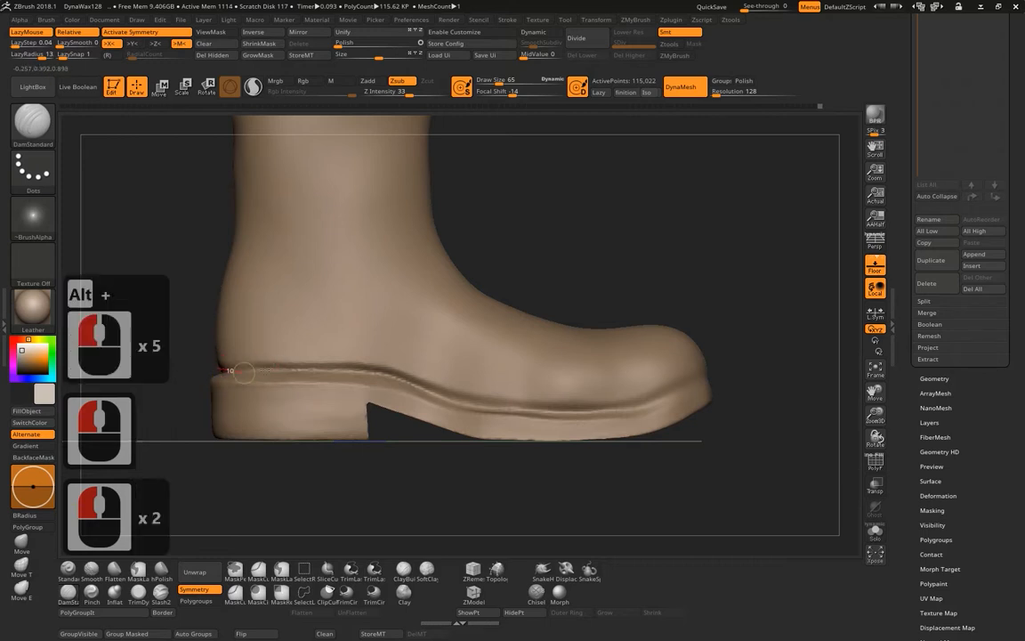
{"action": "mouse_move", "coordinate": [342, 366]}
{"action": "left_mouse_down"}
{"action": "mouse_move", "coordinate": [436, 381]}
{"action": "mouse_move", "coordinate": [432, 397]}
{"action": "left_mouse_up"}
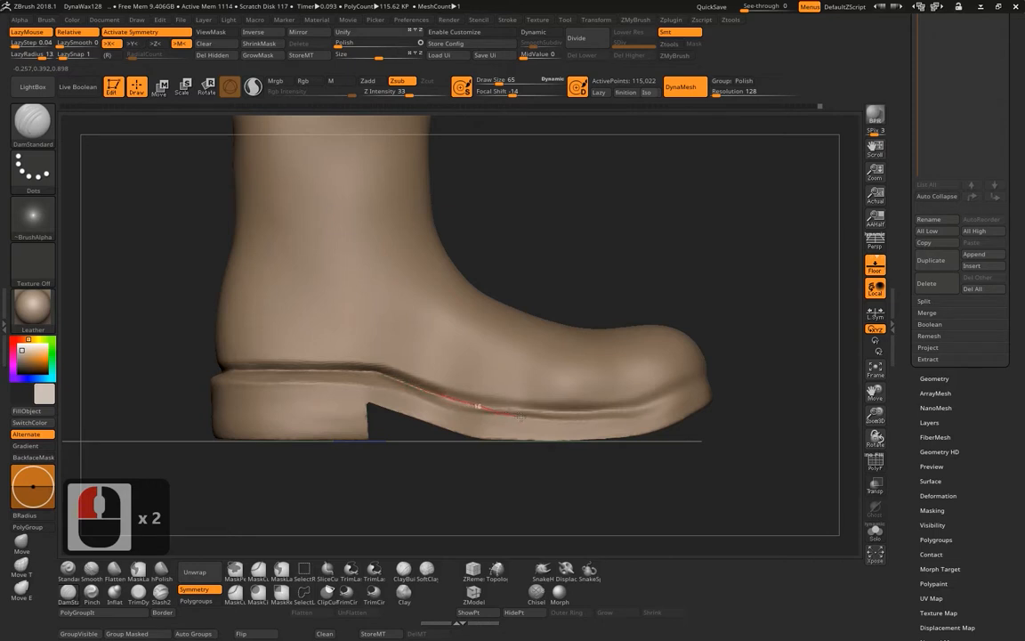
{"action": "left_click_drag", "start_coordinate": [555, 417], "coordinate": [598, 416]}
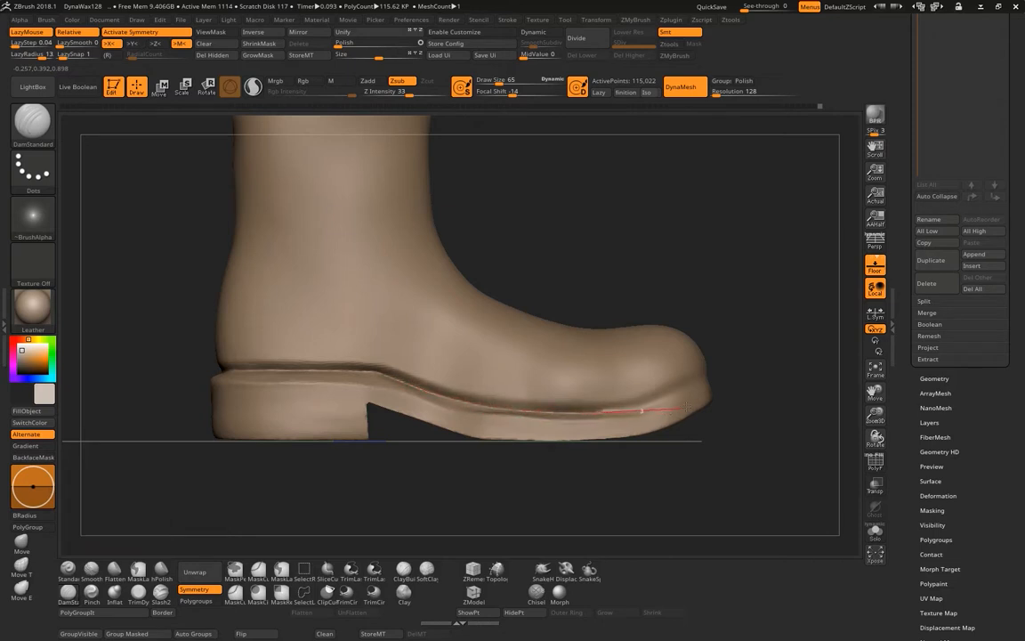
{"action": "left_click_drag", "start_coordinate": [747, 361], "coordinate": [752, 358]}
{"action": "left_click_drag", "start_coordinate": [829, 290], "coordinate": [829, 290]}
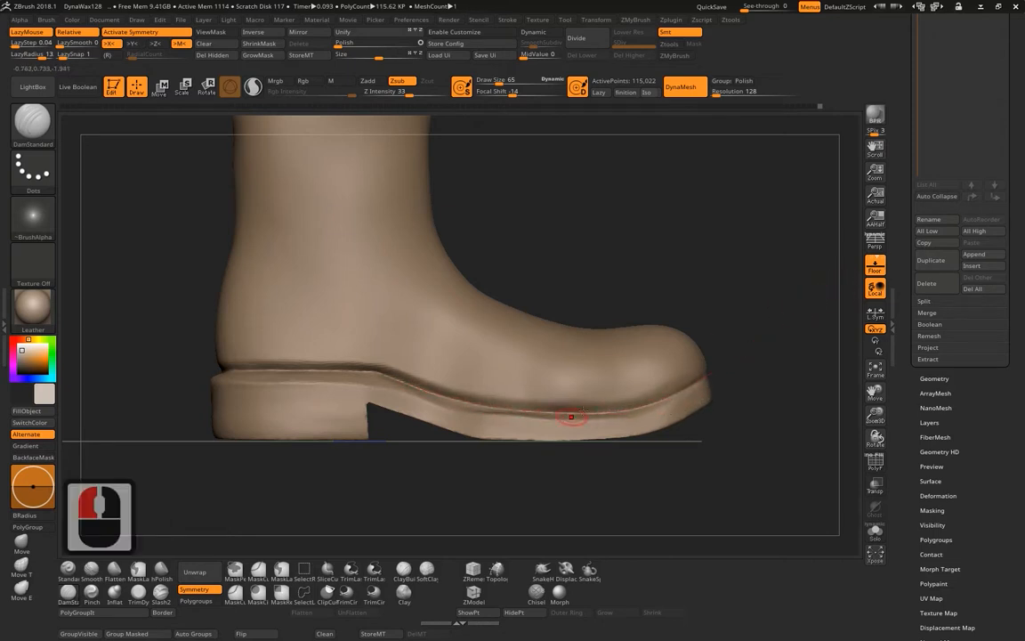
Deepen the seam around the front of the toe cap with the DamStandard brush.
{"action": "left_click_drag", "start_coordinate": [757, 293], "coordinate": [698, 300]}
{"action": "left_click_drag", "start_coordinate": [551, 279], "coordinate": [530, 355]}
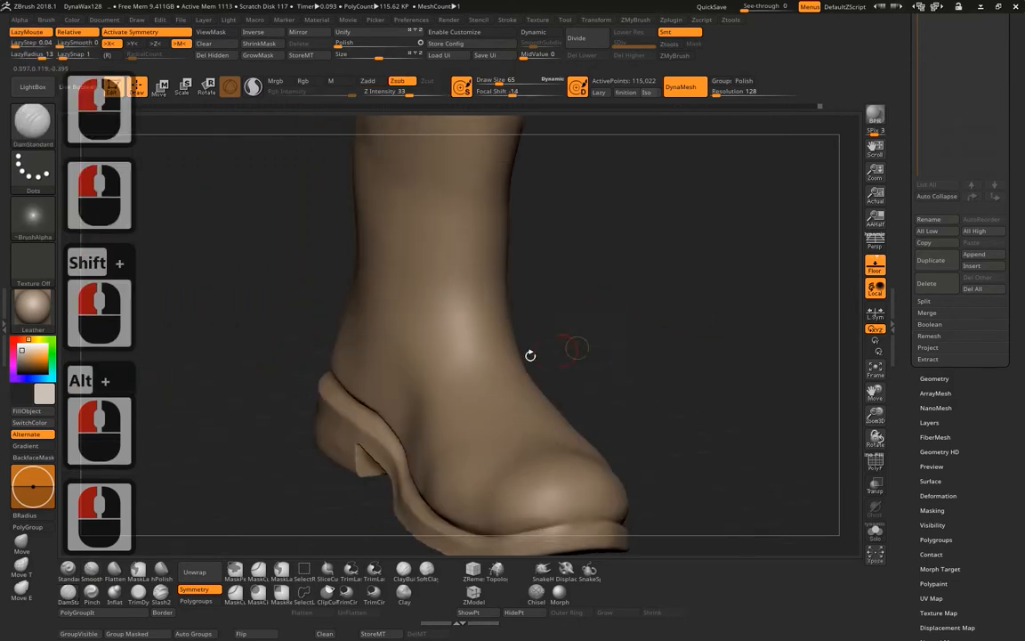
{"action": "left_click_drag", "start_coordinate": [563, 411], "coordinate": [497, 301], "text": "alt"}
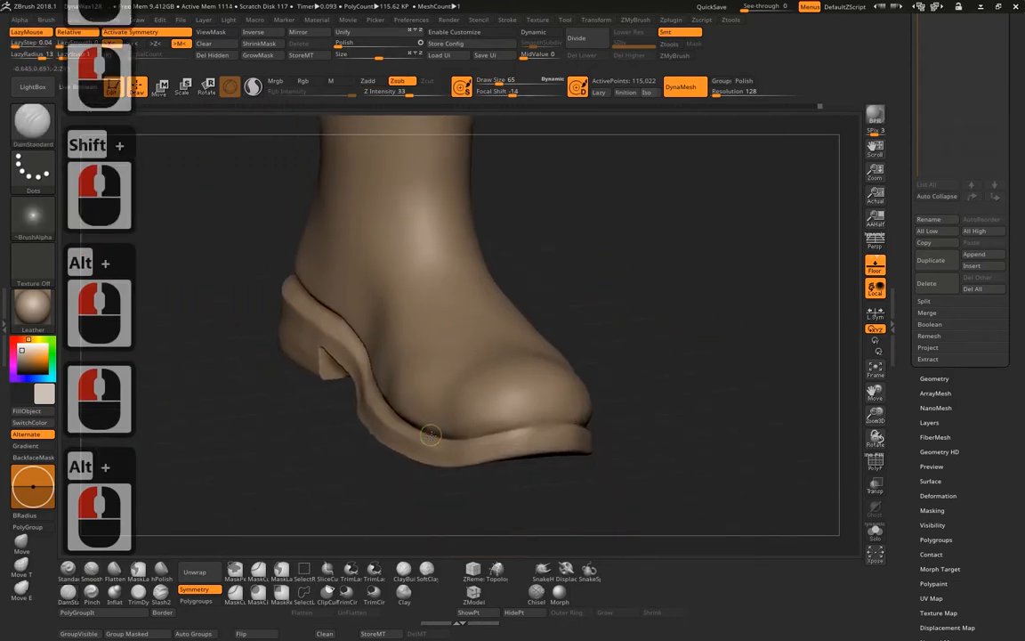
{"action": "left_click_drag", "start_coordinate": [535, 451], "coordinate": [571, 420]}
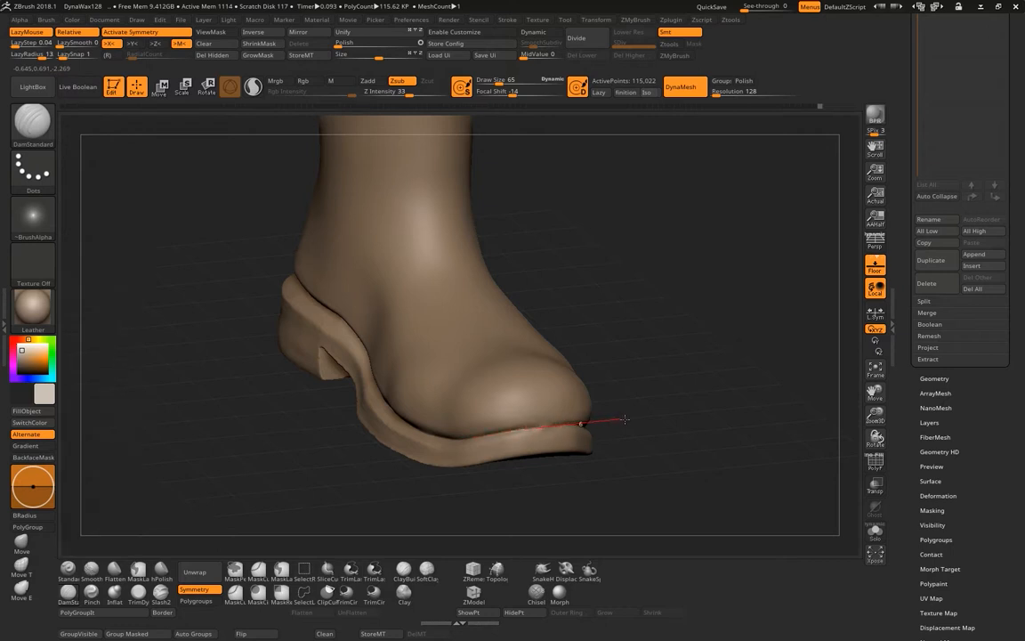
Reshape the tip of the sole's toe from below with symmetrical Move brush strokes.
{"action": "mouse_move", "coordinate": [721, 425]}
{"action": "left_mouse_down"}
{"action": "mouse_move", "coordinate": [703, 409]}
{"action": "mouse_move", "coordinate": [638, 421]}
{"action": "mouse_move", "coordinate": [675, 404]}
{"action": "mouse_move", "coordinate": [571, 481]}
{"action": "mouse_move", "coordinate": [561, 469]}
{"action": "mouse_move", "coordinate": [597, 307]}
{"action": "mouse_move", "coordinate": [572, 297]}
{"action": "left_mouse_up"}
{"action": "left_click", "coordinate": [18, 541]}
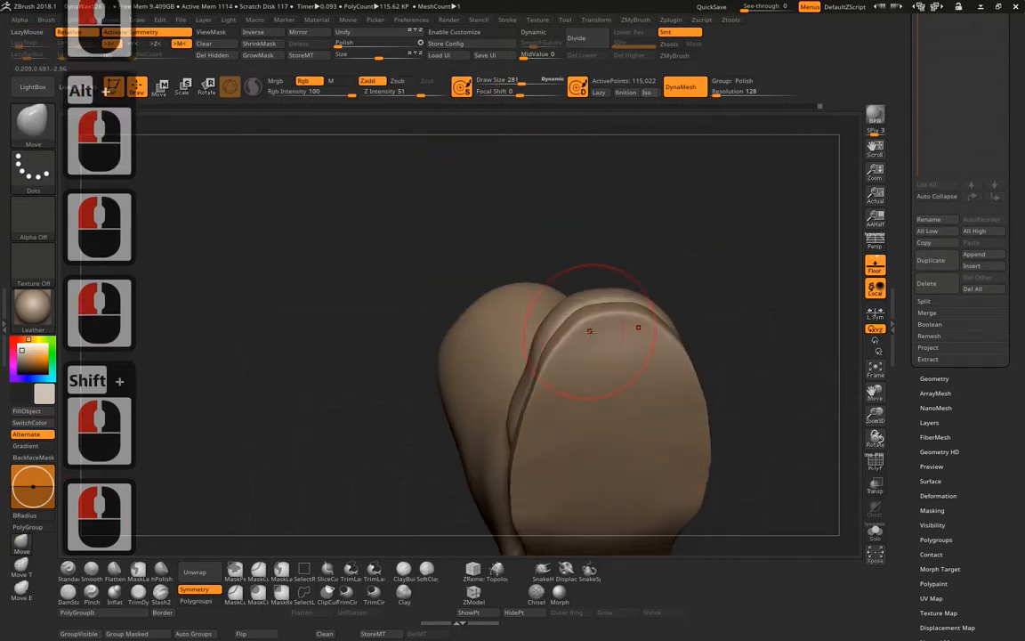
{"action": "left_click", "coordinate": [591, 328]}
{"action": "left_click", "coordinate": [605, 331]}
{"action": "mouse_move", "coordinate": [712, 294]}
{"action": "left_mouse_down"}
{"action": "mouse_move", "coordinate": [771, 291]}
{"action": "mouse_move", "coordinate": [731, 294]}
{"action": "mouse_move", "coordinate": [729, 284]}
{"action": "left_mouse_up"}
{"action": "left_click_drag", "start_coordinate": [705, 325], "coordinate": [626, 254]}
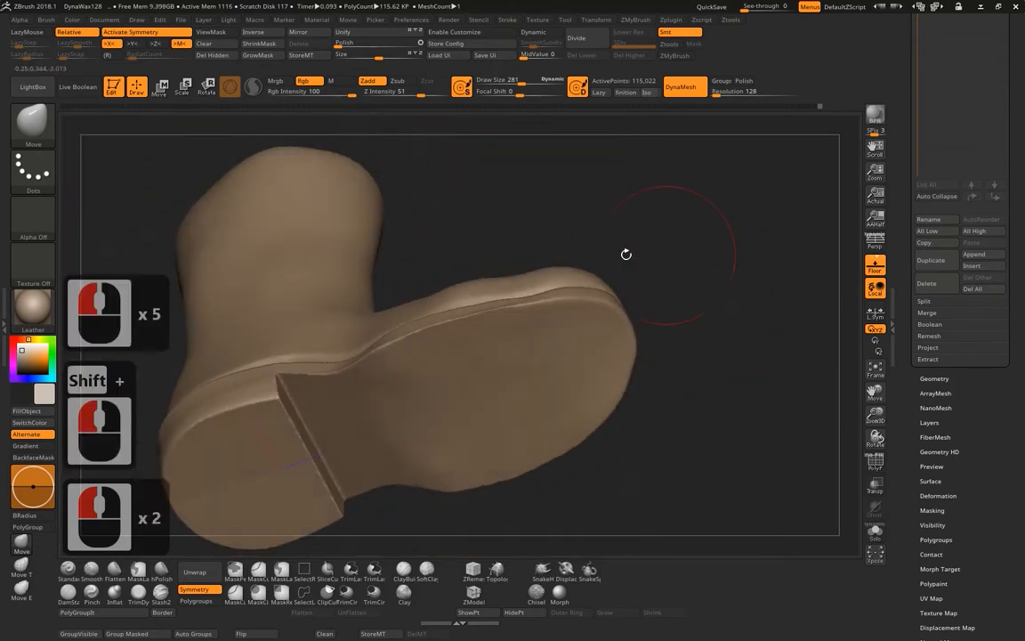
Fill out the upper's sides at the ball of the foot with the Move brush, undoing unwanted strokes.
{"action": "left_click", "coordinate": [462, 284]}
{"action": "left_click_drag", "start_coordinate": [462, 285], "coordinate": [464, 279]}
{"action": "left_click_drag", "start_coordinate": [474, 284], "coordinate": [477, 277]}
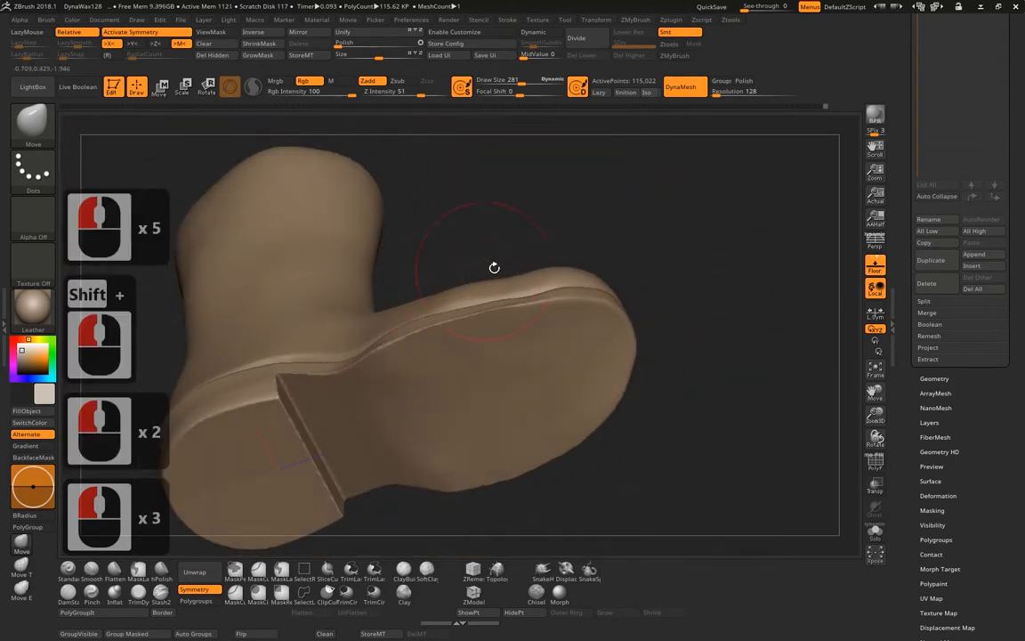
{"action": "key", "text": "ctrl+z"}
{"action": "left_click_drag", "start_coordinate": [594, 238], "coordinate": [590, 224]}
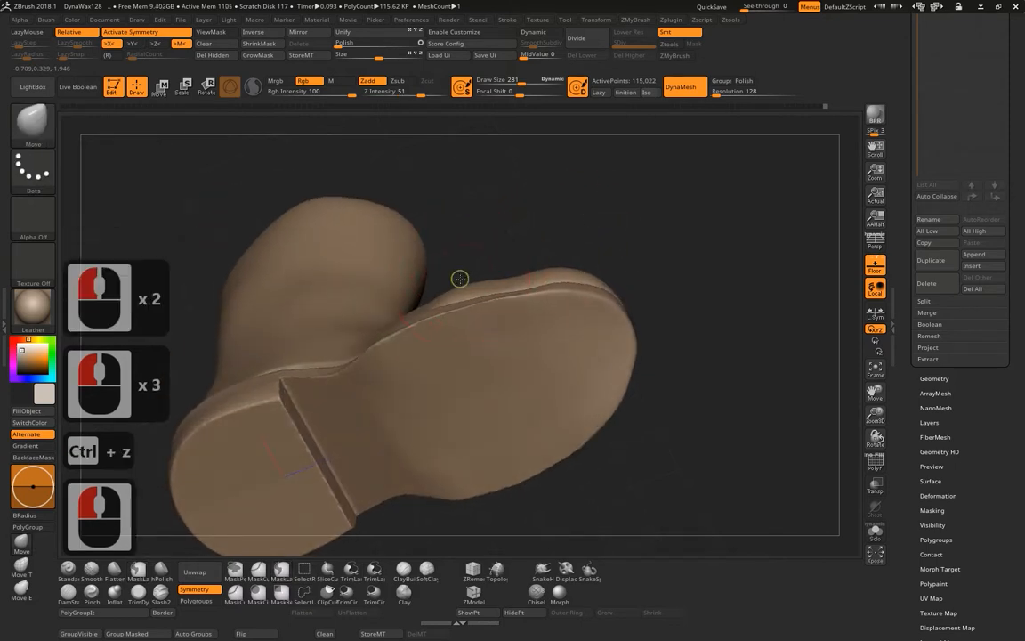
{"action": "left_click_drag", "start_coordinate": [460, 280], "coordinate": [443, 335]}
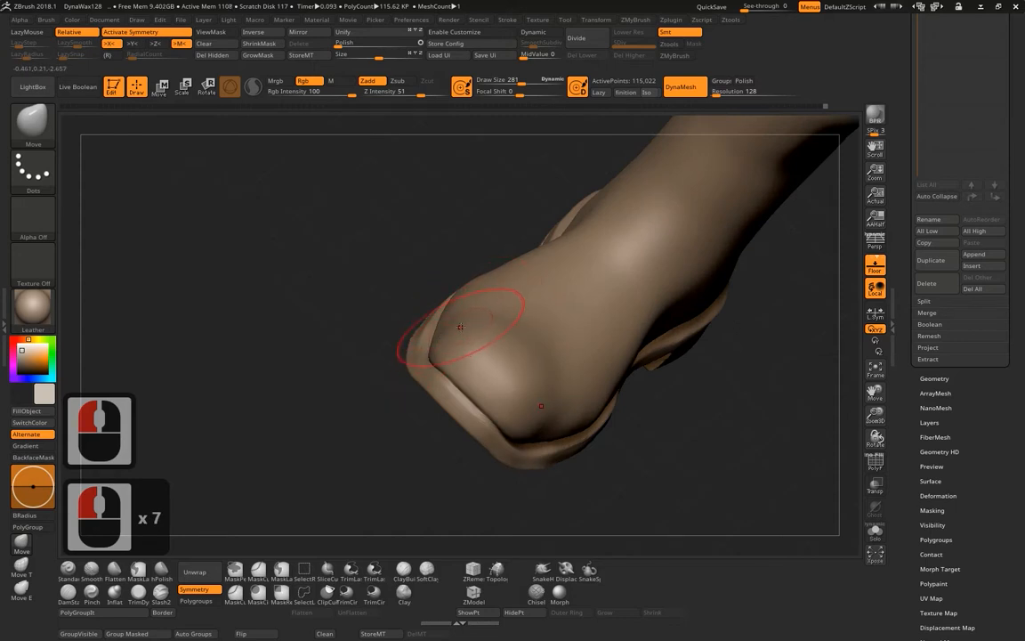
{"action": "key", "text": "ctrl+z"}
{"action": "mouse_move", "coordinate": [374, 369]}
{"action": "left_mouse_down"}
{"action": "mouse_move", "coordinate": [309, 352]}
{"action": "mouse_move", "coordinate": [501, 352]}
{"action": "mouse_move", "coordinate": [495, 304]}
{"action": "mouse_move", "coordinate": [522, 277]}
{"action": "mouse_move", "coordinate": [495, 274]}
{"action": "mouse_move", "coordinate": [525, 274]}
{"action": "left_mouse_up"}
{"action": "left_click_drag", "start_coordinate": [469, 291], "coordinate": [474, 283]}
{"action": "left_click_drag", "start_coordinate": [703, 338], "coordinate": [728, 307]}
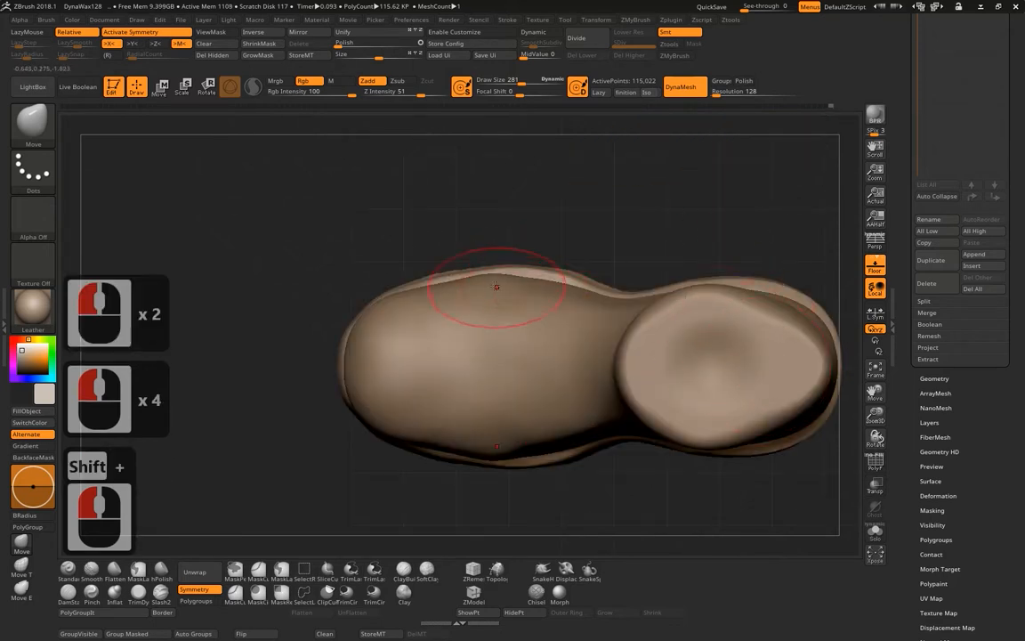
{"action": "left_click_drag", "start_coordinate": [499, 285], "coordinate": [491, 281]}
Mask the whole sole and heel up to the seam with MaskLasso and clean the mask's edge at the toe.
{"action": "mouse_move", "coordinate": [491, 281]}
{"action": "left_mouse_down"}
{"action": "mouse_move", "coordinate": [525, 267]}
{"action": "mouse_move", "coordinate": [668, 259]}
{"action": "mouse_move", "coordinate": [787, 279]}
{"action": "left_mouse_up"}
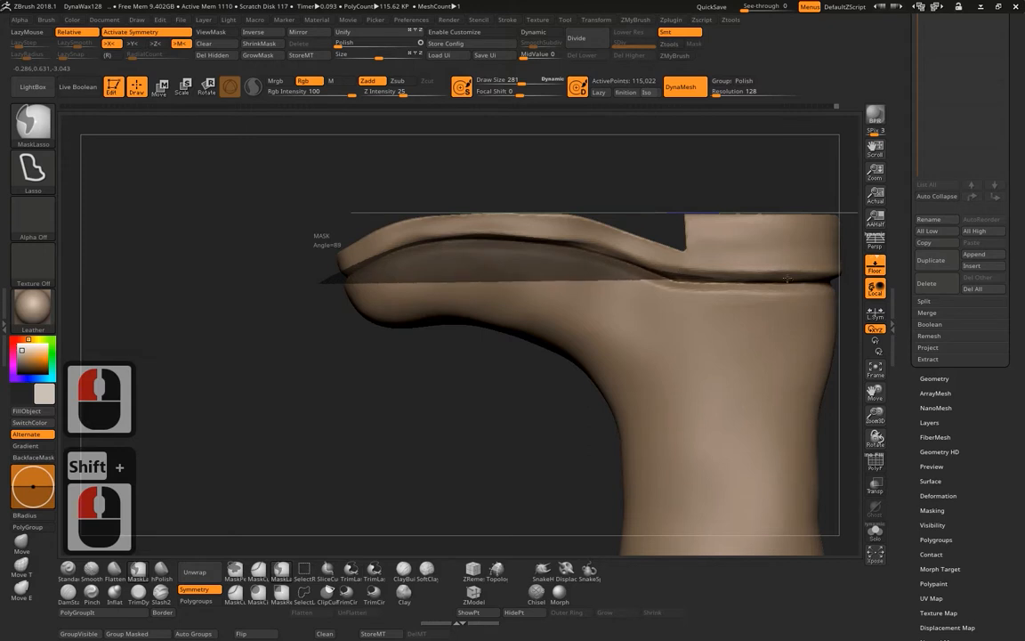
{"action": "mouse_move", "coordinate": [853, 273]}
{"action": "left_mouse_down", "text": "ctrl"}
{"action": "mouse_move", "coordinate": [526, 154]}
{"action": "mouse_move", "coordinate": [211, 246]}
{"action": "mouse_move", "coordinate": [302, 261]}
{"action": "left_mouse_up", "text": "ctrl"}
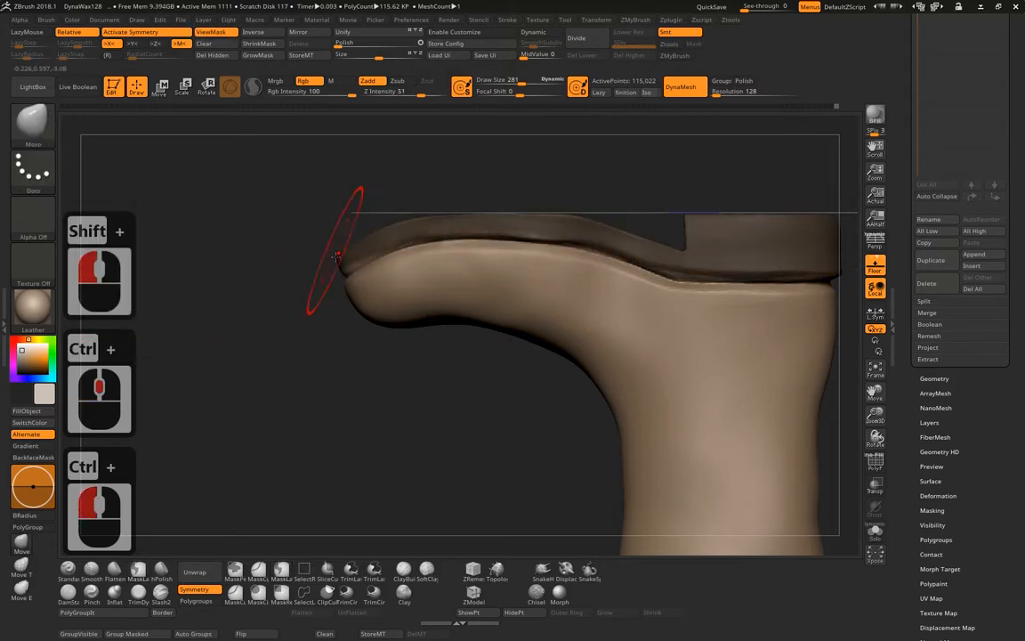
{"action": "left_click", "coordinate": [313, 291], "text": "ctrl"}
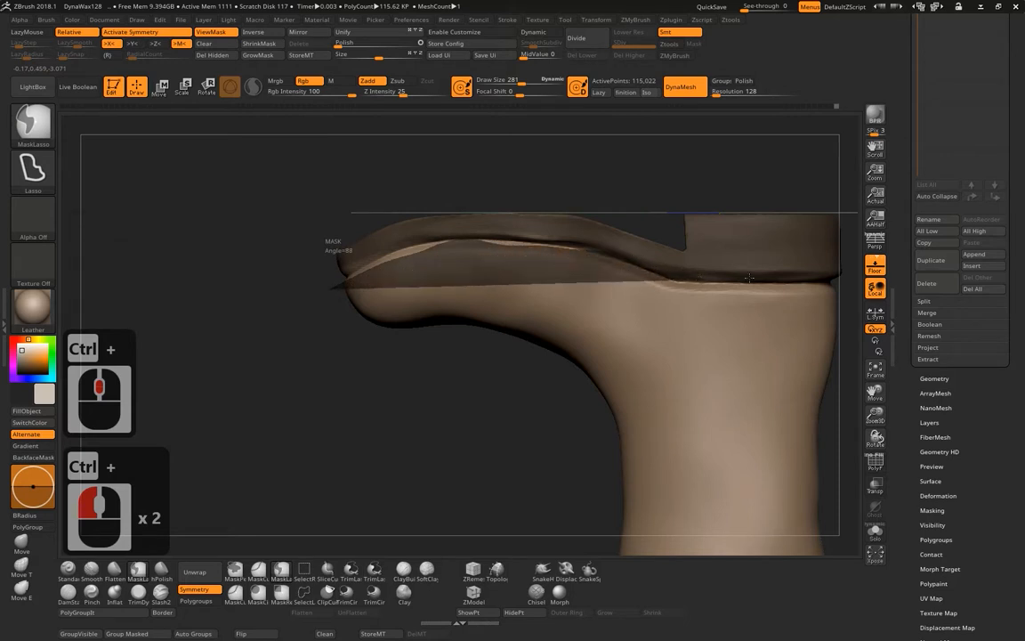
{"action": "left_click", "coordinate": [328, 236], "text": "ctrl"}
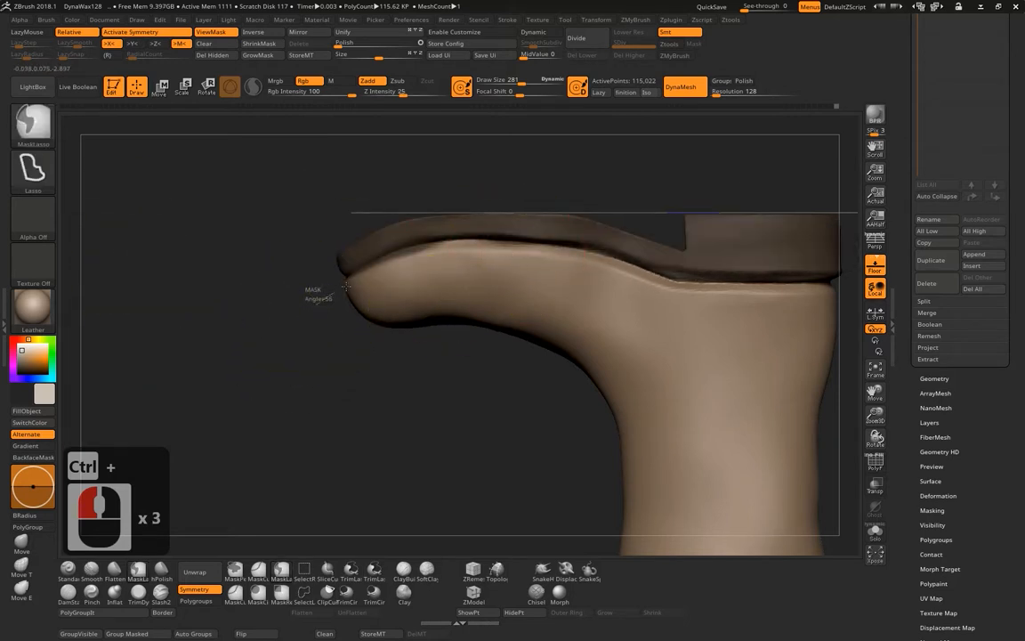
{"action": "left_click_drag", "start_coordinate": [518, 242], "coordinate": [626, 345], "text": "ctrl+alt"}
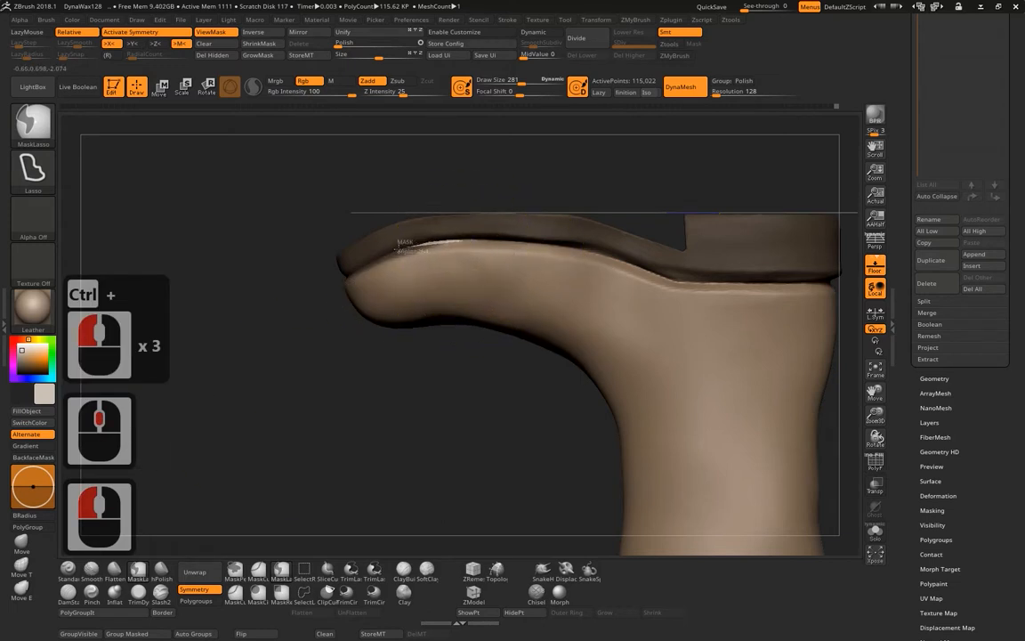
{"action": "left_click_drag", "start_coordinate": [264, 305], "coordinate": [391, 381], "text": "ctrl+alt"}
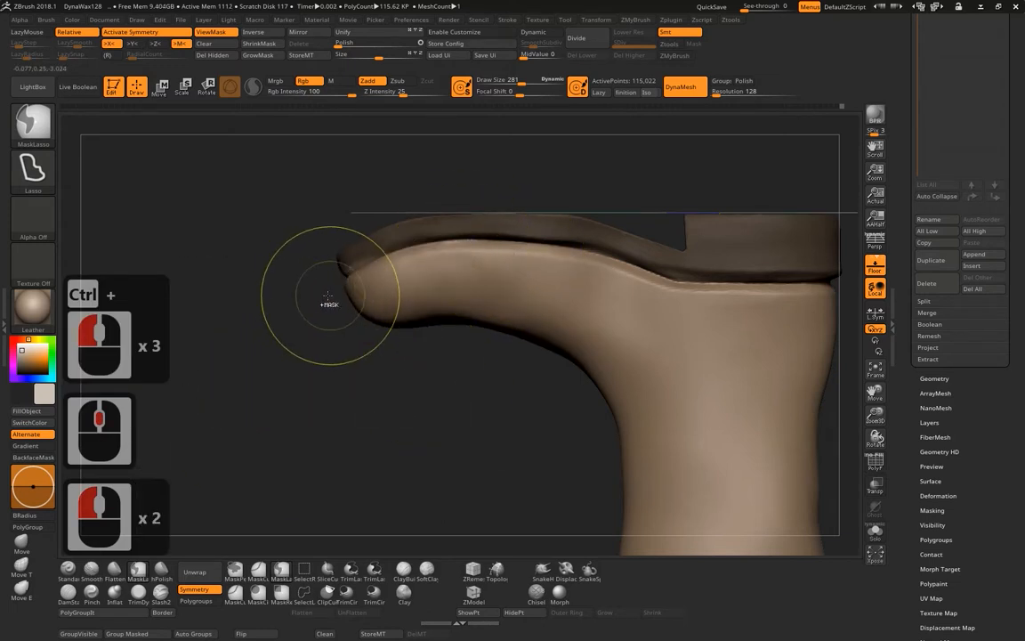
{"action": "left_click_drag", "start_coordinate": [342, 282], "coordinate": [353, 274], "text": "ctrl+alt"}
{"action": "left_click_drag", "start_coordinate": [393, 230], "coordinate": [338, 298], "text": "ctrl+alt"}
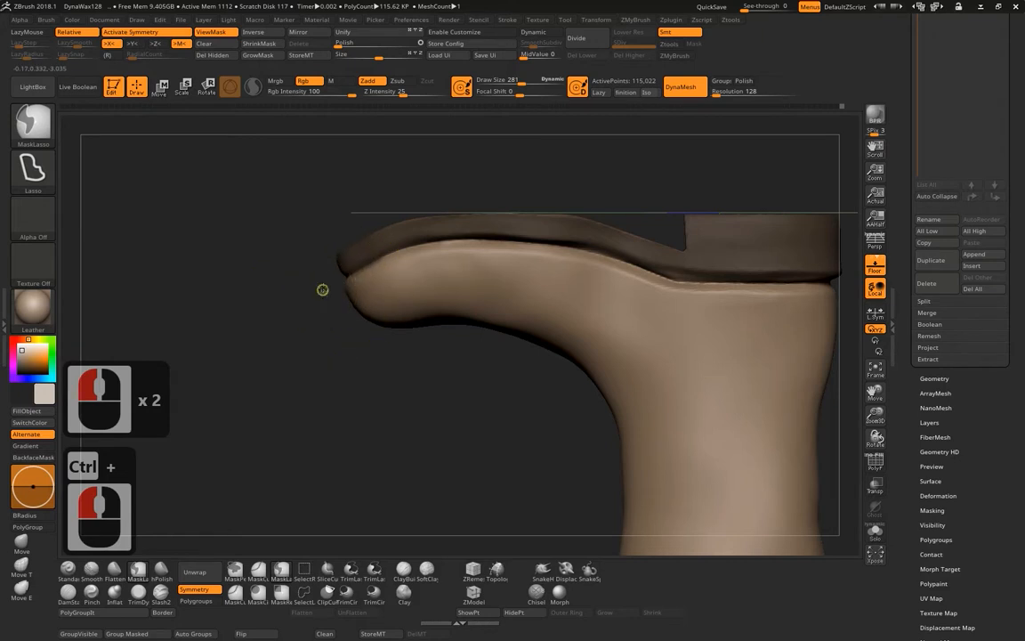
Invert the mask to cover the upper and correct its border along the seam with MaskLasso.
{"action": "left_click", "coordinate": [323, 291], "text": "ctrl"}
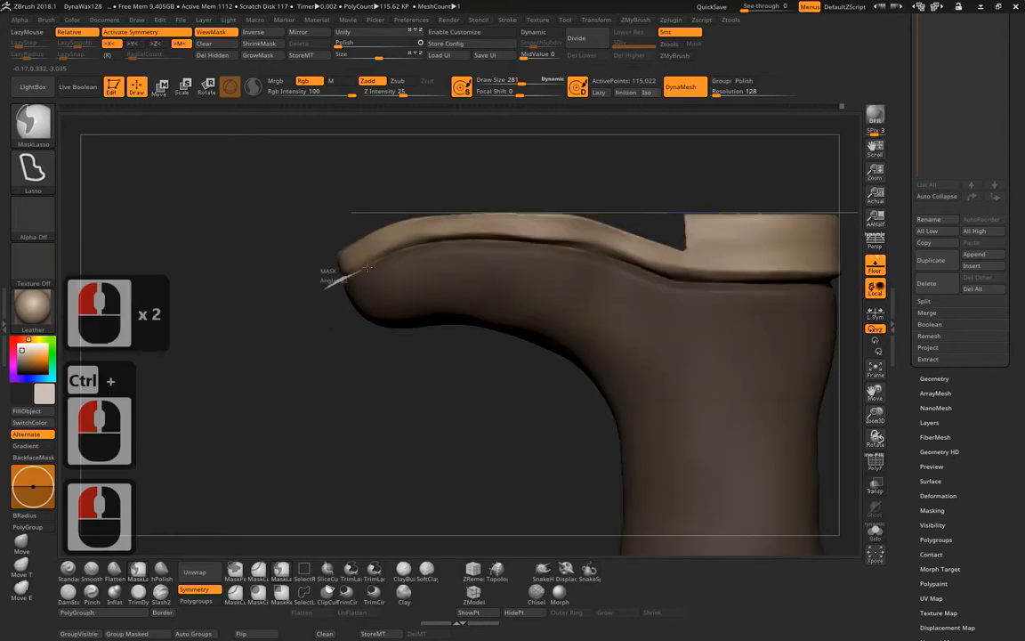
{"action": "left_click_drag", "start_coordinate": [374, 264], "coordinate": [485, 167], "text": "ctrl+alt"}
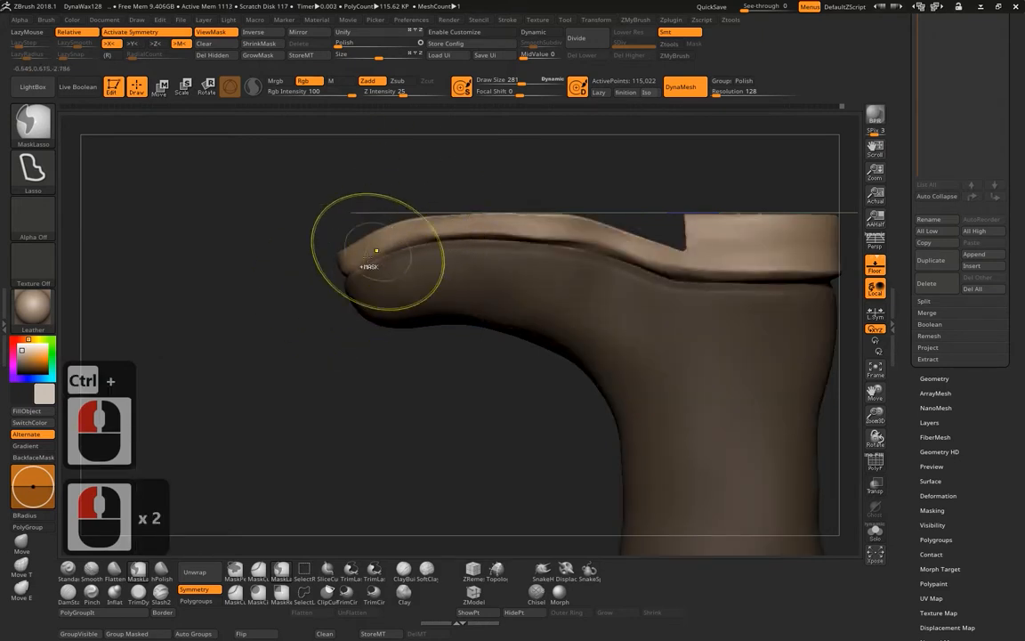
{"action": "left_click_drag", "start_coordinate": [346, 279], "coordinate": [358, 273], "text": "ctrl"}
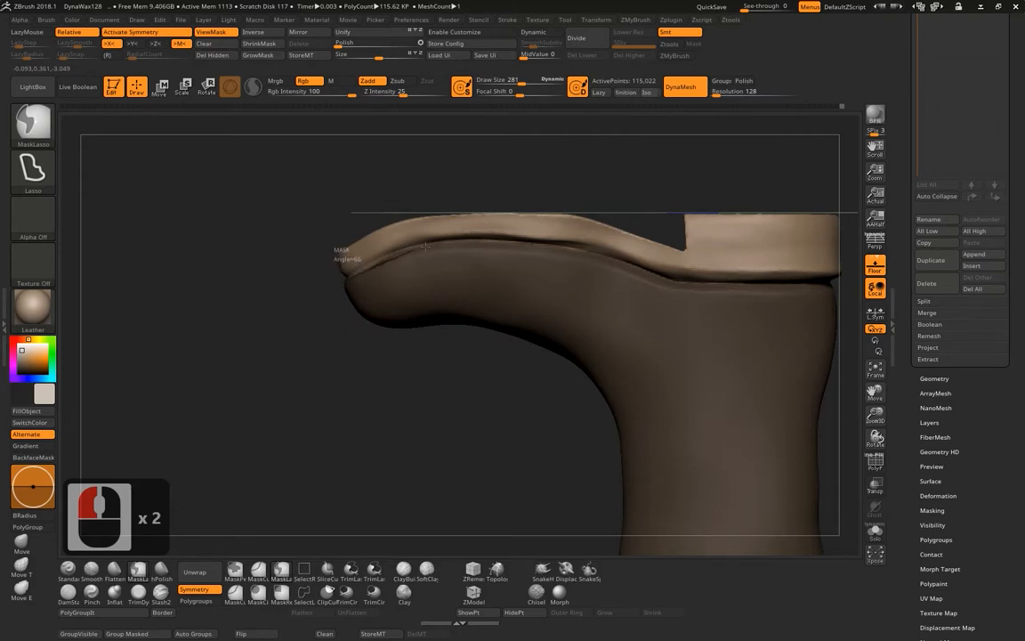
{"action": "mouse_move", "coordinate": [494, 240]}
{"action": "left_mouse_down", "text": "ctrl"}
{"action": "mouse_move", "coordinate": [541, 312]}
{"action": "mouse_move", "coordinate": [348, 361]}
{"action": "left_mouse_up", "text": "ctrl"}
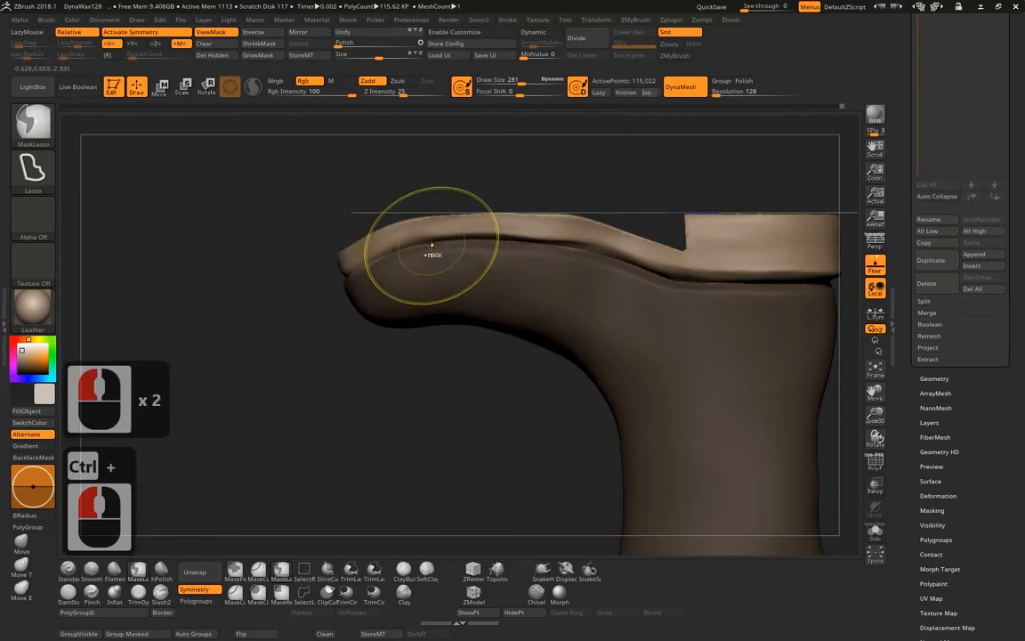
{"action": "mouse_move", "coordinate": [410, 247]}
{"action": "left_mouse_down", "text": "ctrl"}
{"action": "mouse_move", "coordinate": [381, 255]}
{"action": "mouse_move", "coordinate": [364, 409]}
{"action": "left_mouse_up", "text": "ctrl"}
{"action": "left_click_drag", "start_coordinate": [462, 383], "coordinate": [485, 366], "text": "ctrl"}
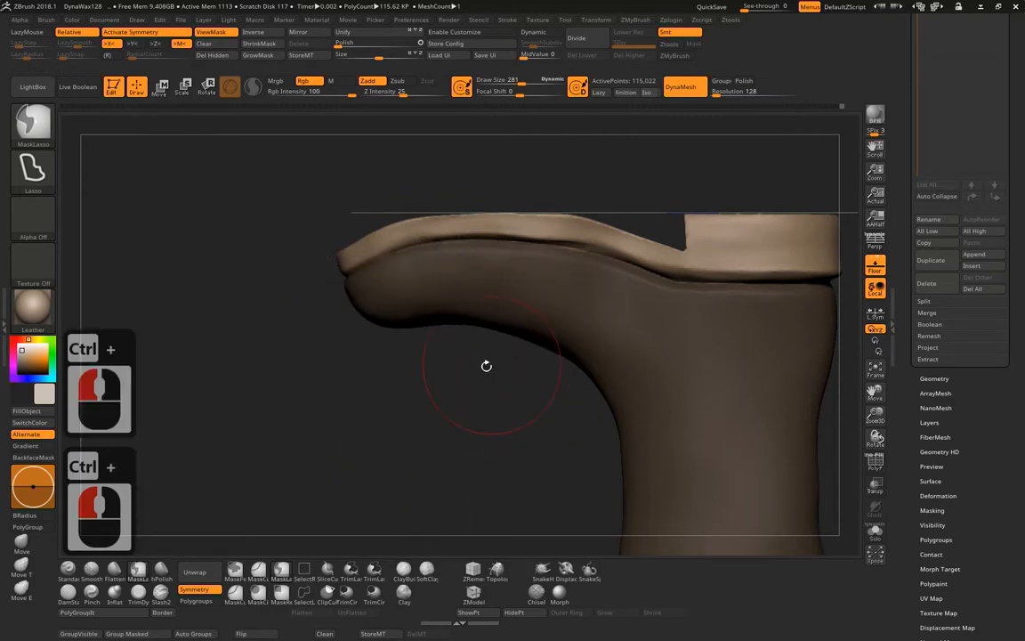
{"action": "mouse_move", "coordinate": [323, 283]}
{"action": "left_mouse_down", "text": "ctrl"}
{"action": "mouse_move", "coordinate": [363, 171]}
{"action": "mouse_move", "coordinate": [275, 254]}
{"action": "left_mouse_up", "text": "ctrl"}
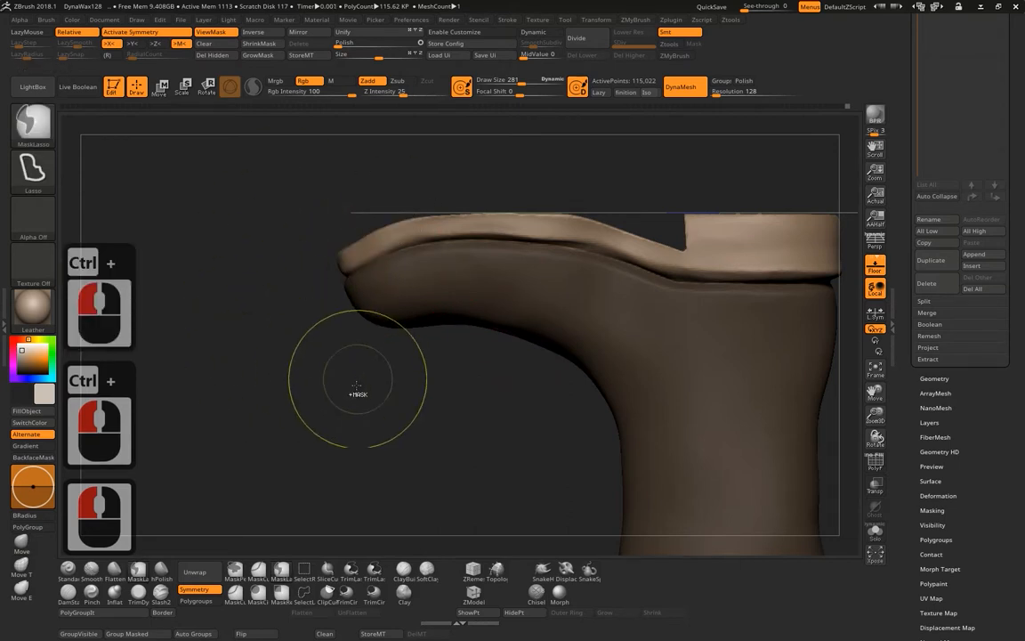
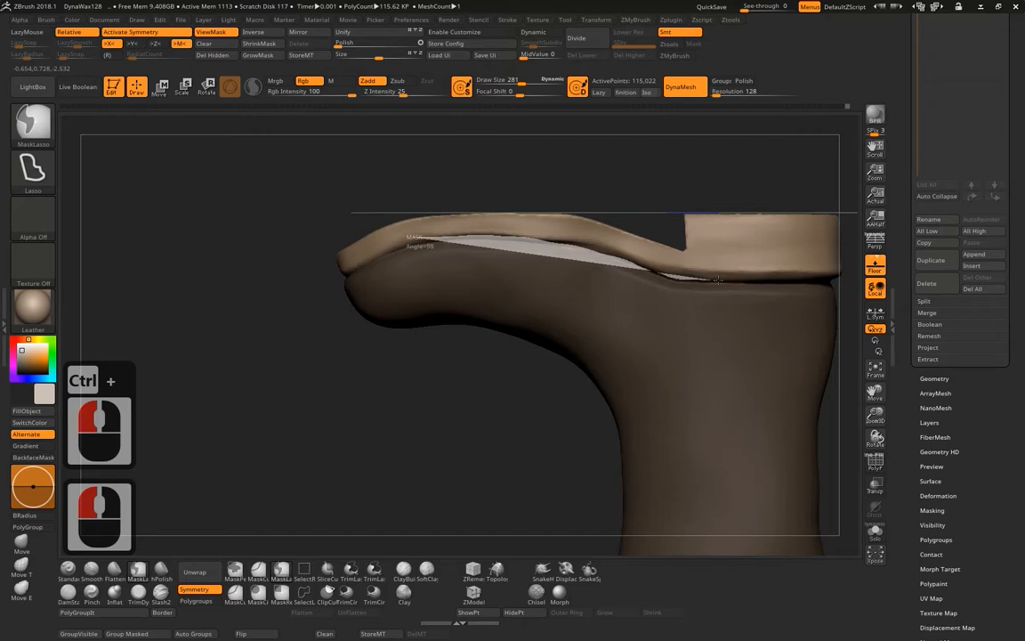
{"action": "mouse_move", "coordinate": [718, 280]}
{"action": "left_mouse_down", "text": "ctrl"}
{"action": "mouse_move", "coordinate": [833, 279]}
{"action": "mouse_move", "coordinate": [846, 167]}
{"action": "mouse_move", "coordinate": [569, 176]}
{"action": "left_mouse_up", "text": "ctrl"}
Undo the trial Move stroke and the mask clearing, and invert the mask to protect the sole.
{"action": "mouse_move", "coordinate": [408, 436]}
{"action": "left_mouse_down"}
{"action": "mouse_move", "coordinate": [365, 325]}
{"action": "mouse_move", "coordinate": [384, 305]}
{"action": "left_mouse_up"}
{"action": "left_click_drag", "start_coordinate": [585, 183], "coordinate": [568, 199], "text": "ctrl"}
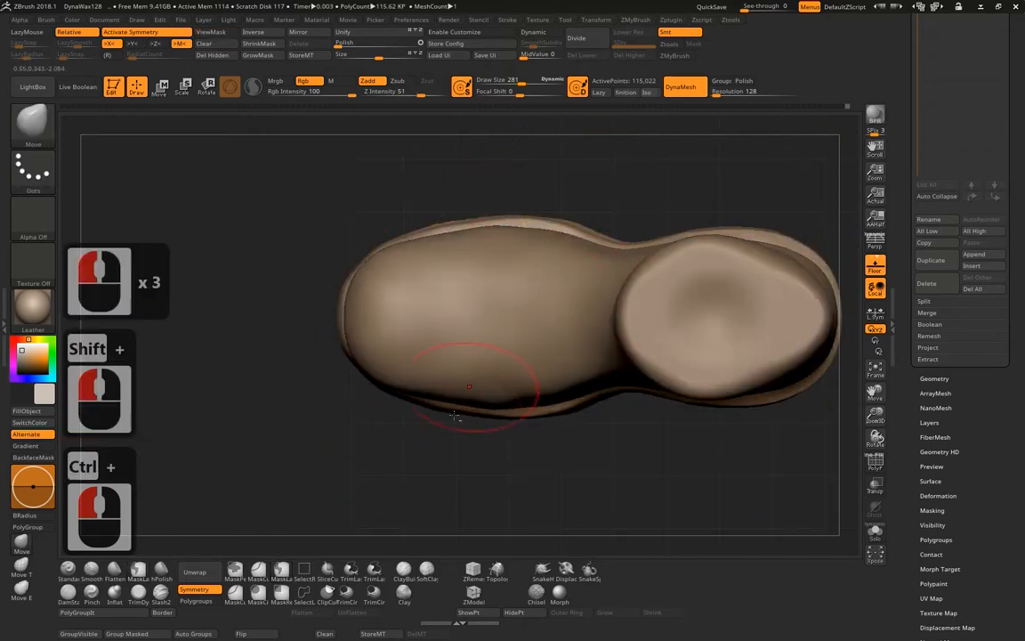
{"action": "left_click_drag", "start_coordinate": [464, 433], "coordinate": [469, 408], "text": "alt"}
{"action": "key", "text": "ctrl+z"}
{"action": "left_click_drag", "start_coordinate": [613, 173], "coordinate": [668, 233], "text": "ctrl"}
{"action": "left_click_drag", "start_coordinate": [668, 169], "coordinate": [688, 211], "text": "ctrl"}
{"action": "key", "text": "ctrl+z"}
{"action": "left_click", "coordinate": [702, 194], "text": "ctrl"}
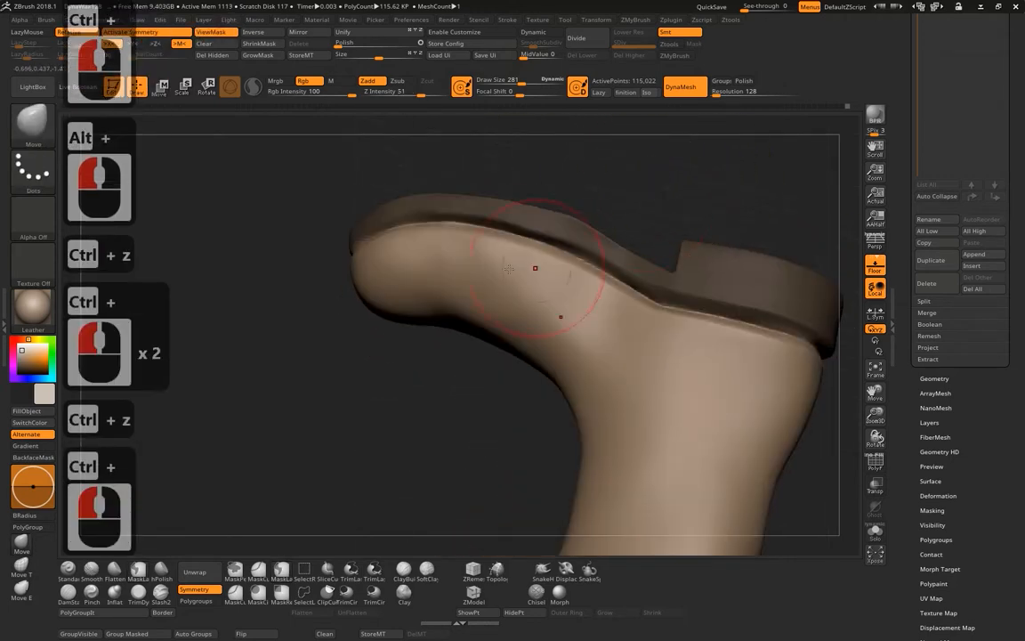
Widen the unmasked upper over the forefoot toward the sole's edge with symmetrical Move brush strokes.
{"action": "left_click_drag", "start_coordinate": [277, 405], "coordinate": [404, 436]}
{"action": "mouse_move", "coordinate": [366, 227]}
{"action": "left_mouse_down"}
{"action": "mouse_move", "coordinate": [383, 252]}
{"action": "mouse_move", "coordinate": [402, 236]}
{"action": "left_mouse_up"}
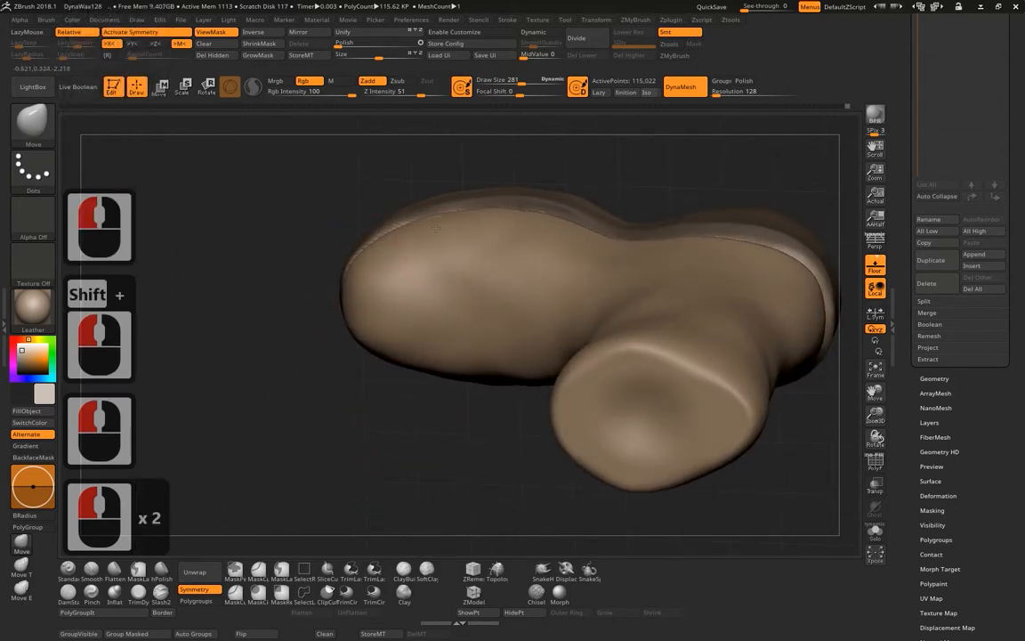
{"action": "left_click_drag", "start_coordinate": [505, 226], "coordinate": [509, 234]}
{"action": "mouse_move", "coordinate": [516, 239]}
{"action": "left_mouse_down"}
{"action": "mouse_move", "coordinate": [525, 248]}
{"action": "mouse_move", "coordinate": [487, 276]}
{"action": "mouse_move", "coordinate": [534, 251]}
{"action": "mouse_move", "coordinate": [534, 229]}
{"action": "left_mouse_up"}
{"action": "left_click_drag", "start_coordinate": [598, 185], "coordinate": [612, 167]}
{"action": "mouse_move", "coordinate": [576, 179]}
{"action": "left_mouse_down"}
{"action": "mouse_move", "coordinate": [611, 164]}
{"action": "mouse_move", "coordinate": [516, 217]}
{"action": "left_mouse_up"}
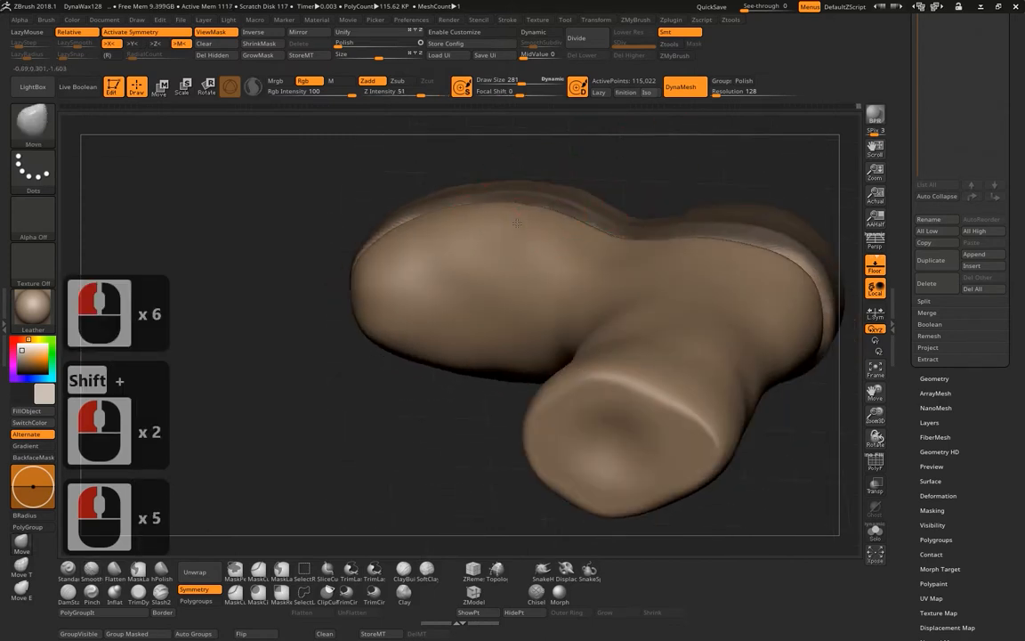
Nudge the upper's edge at the boot's waist toward the sole with the symmetrical Move brush and undo the stray last stroke.
{"action": "left_click_drag", "start_coordinate": [579, 184], "coordinate": [605, 175]}
{"action": "left_click_drag", "start_coordinate": [578, 239], "coordinate": [574, 234]}
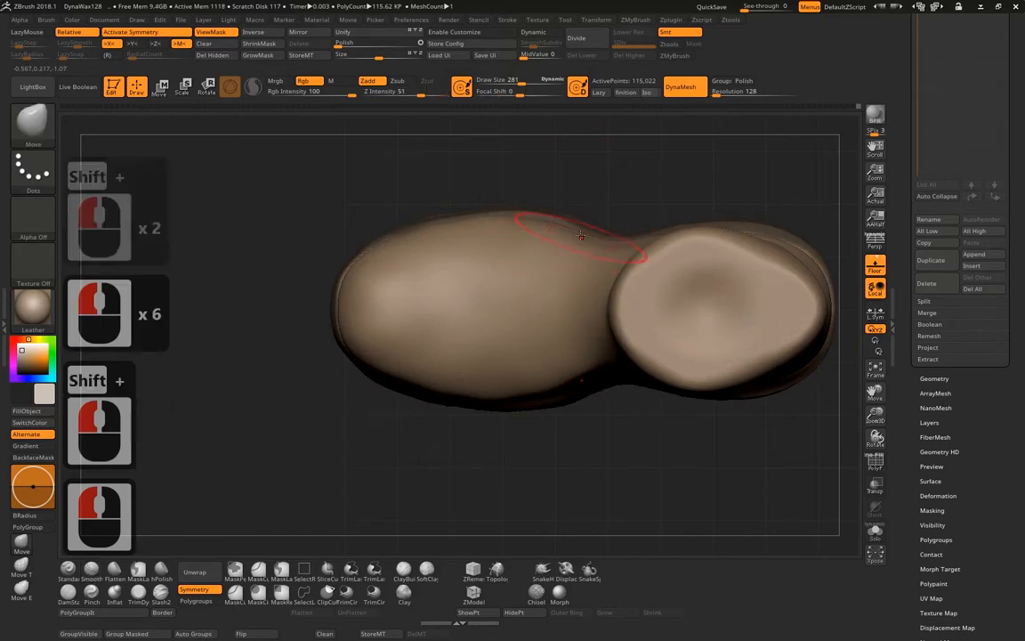
{"action": "left_click_drag", "start_coordinate": [616, 179], "coordinate": [602, 216]}
{"action": "mouse_move", "coordinate": [697, 246]}
{"action": "left_mouse_down"}
{"action": "mouse_move", "coordinate": [777, 262]}
{"action": "mouse_move", "coordinate": [810, 310]}
{"action": "mouse_move", "coordinate": [765, 174]}
{"action": "mouse_move", "coordinate": [790, 185]}
{"action": "mouse_move", "coordinate": [535, 322]}
{"action": "left_mouse_up"}
{"action": "key", "text": "ctrl+z"}
Shape the upper's lower edge around the back of the heel with Move strokes and undo the last one.
{"action": "left_click_drag", "start_coordinate": [587, 459], "coordinate": [295, 421], "text": "alt"}
{"action": "left_click_drag", "start_coordinate": [499, 412], "coordinate": [654, 344], "text": "shift"}
{"action": "left_click_drag", "start_coordinate": [690, 381], "coordinate": [622, 377]}
{"action": "left_click", "coordinate": [472, 354]}
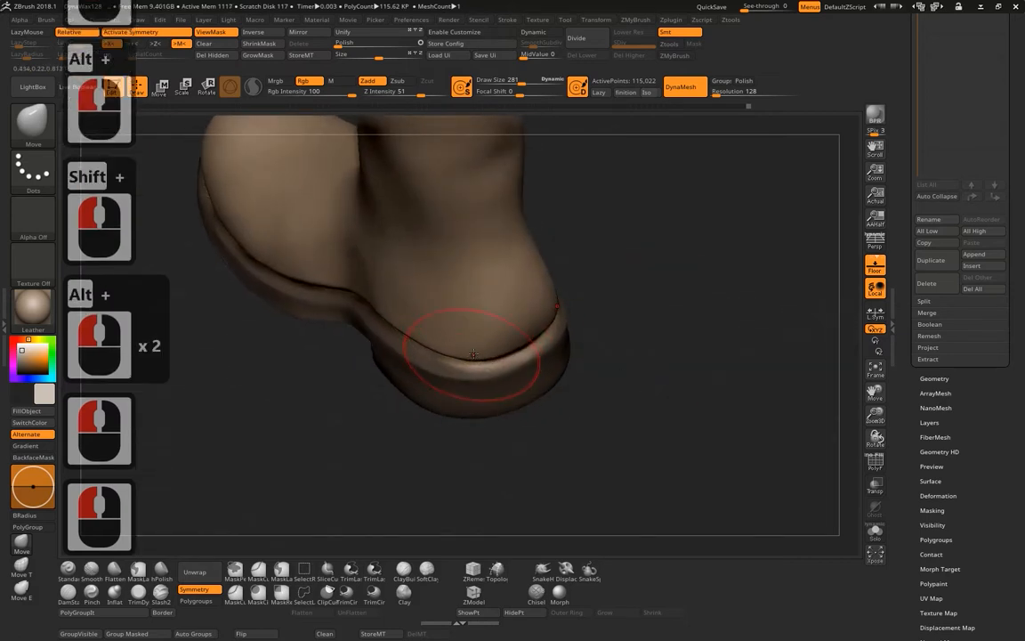
{"action": "mouse_move", "coordinate": [478, 352]}
{"action": "left_mouse_down"}
{"action": "mouse_move", "coordinate": [661, 302]}
{"action": "mouse_move", "coordinate": [844, 314]}
{"action": "mouse_move", "coordinate": [565, 314]}
{"action": "mouse_move", "coordinate": [723, 262]}
{"action": "mouse_move", "coordinate": [543, 307]}
{"action": "mouse_move", "coordinate": [507, 334]}
{"action": "left_mouse_up"}
{"action": "left_click_drag", "start_coordinate": [703, 341], "coordinate": [484, 466]}
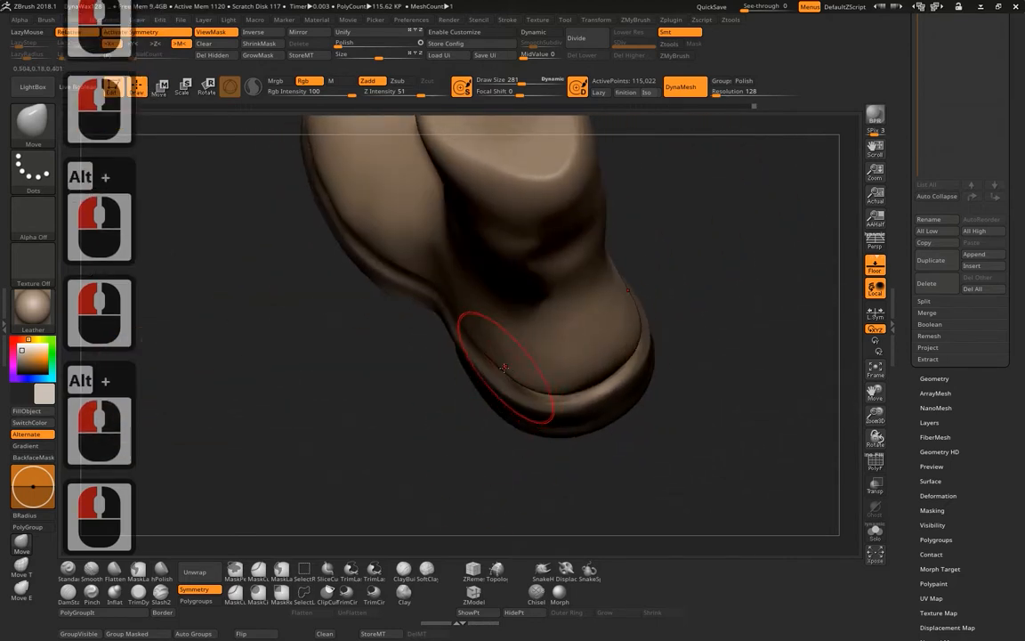
{"action": "left_click_drag", "start_coordinate": [509, 368], "coordinate": [508, 342]}
{"action": "key", "text": "ctrl+z"}
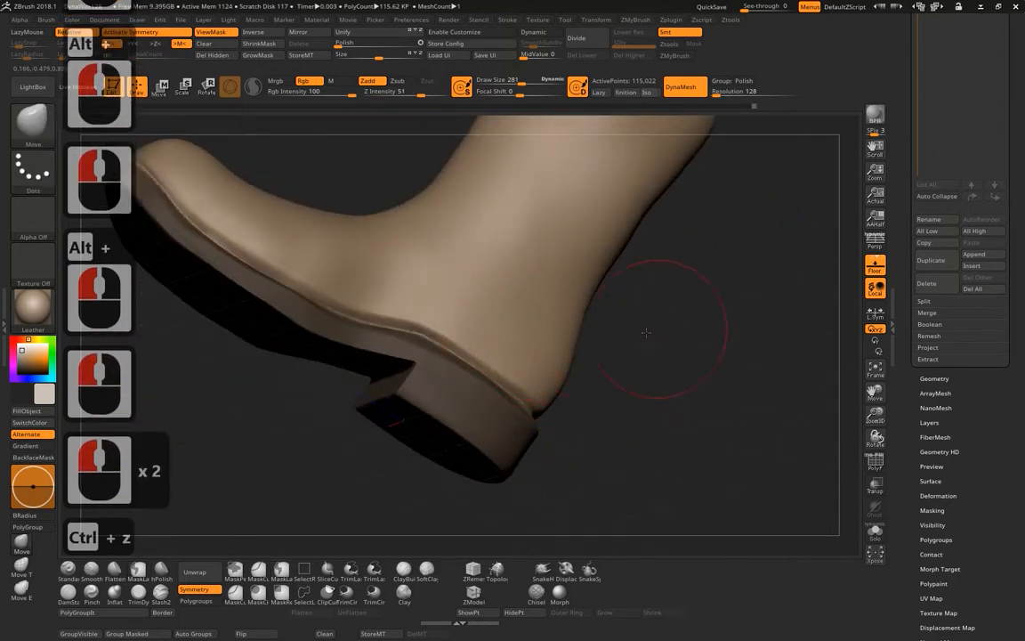
Adjust the upper along the seam from heel to forefoot with Move brush strokes on the boot's side.
{"action": "left_click_drag", "start_coordinate": [646, 332], "coordinate": [630, 363]}
{"action": "left_click_drag", "start_coordinate": [444, 325], "coordinate": [511, 327]}
{"action": "left_click_drag", "start_coordinate": [523, 336], "coordinate": [581, 377]}
{"action": "left_click_drag", "start_coordinate": [364, 286], "coordinate": [306, 270]}
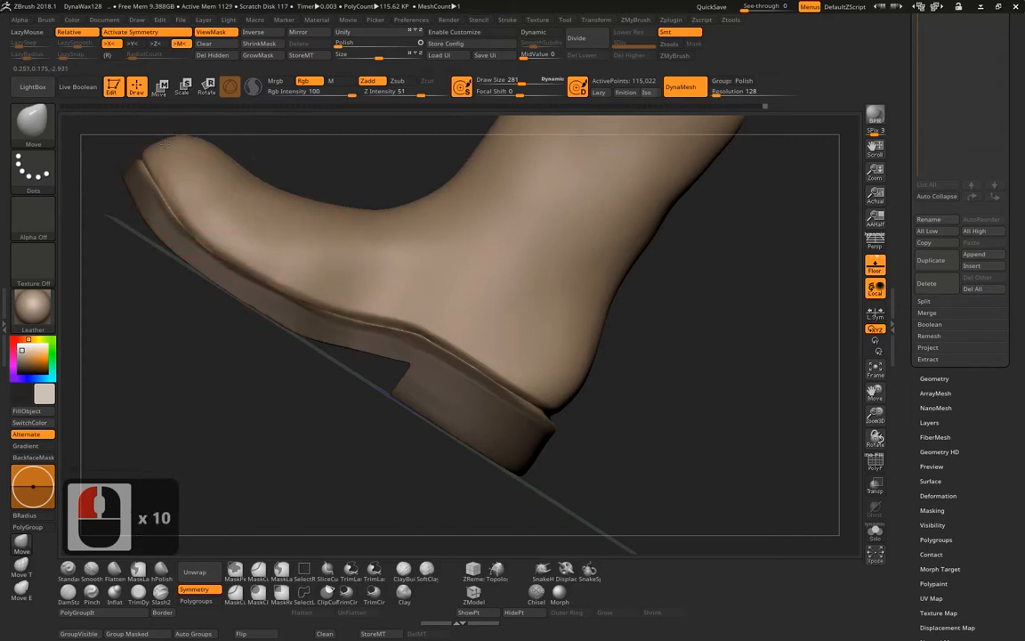
{"action": "left_click_drag", "start_coordinate": [318, 148], "coordinate": [326, 143]}
{"action": "left_click_drag", "start_coordinate": [326, 141], "coordinate": [445, 267], "text": "alt"}
{"action": "left_click_drag", "start_coordinate": [337, 190], "coordinate": [333, 283]}
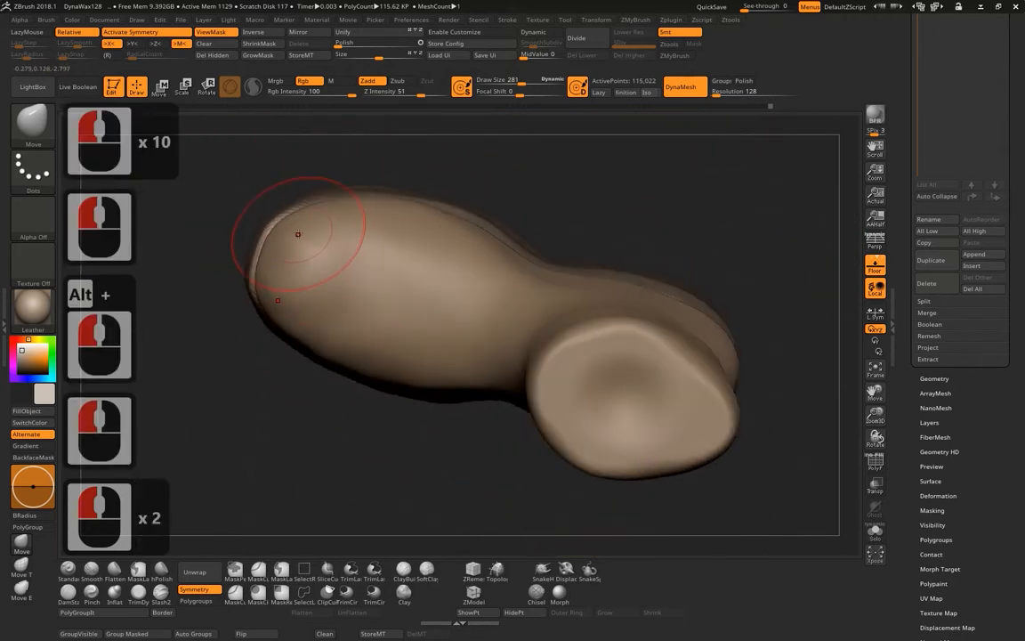
{"action": "mouse_move", "coordinate": [297, 232]}
{"action": "left_mouse_down"}
{"action": "mouse_move", "coordinate": [283, 237]}
{"action": "mouse_move", "coordinate": [348, 202]}
{"action": "mouse_move", "coordinate": [378, 135]}
{"action": "left_mouse_up"}
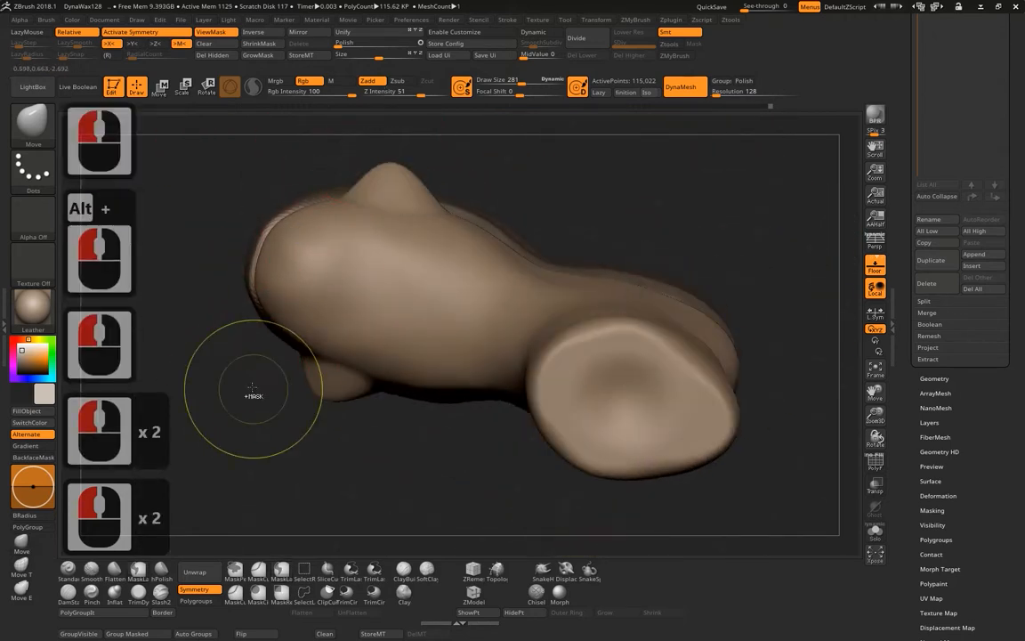
{"action": "key", "text": "ctrl+z"}
{"action": "mouse_move", "coordinate": [252, 388]}
{"action": "left_mouse_down"}
{"action": "mouse_move", "coordinate": [253, 300]}
{"action": "mouse_move", "coordinate": [309, 356]}
{"action": "mouse_move", "coordinate": [341, 453]}
{"action": "mouse_move", "coordinate": [345, 432]}
{"action": "left_mouse_up"}
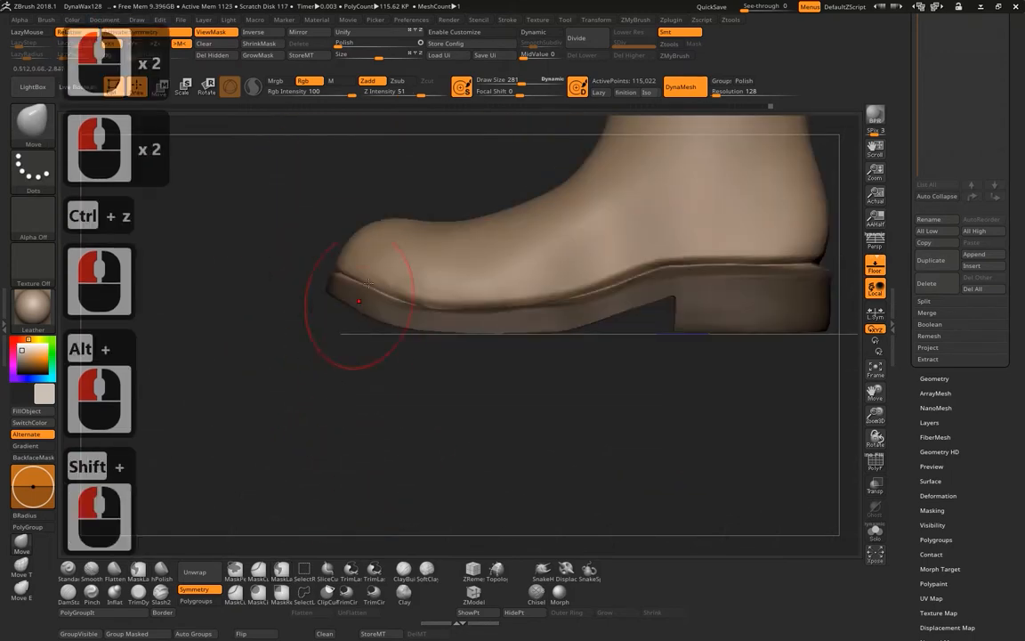
{"action": "left_click_drag", "start_coordinate": [393, 259], "coordinate": [418, 275]}
{"action": "key", "text": "ctrl+z"}
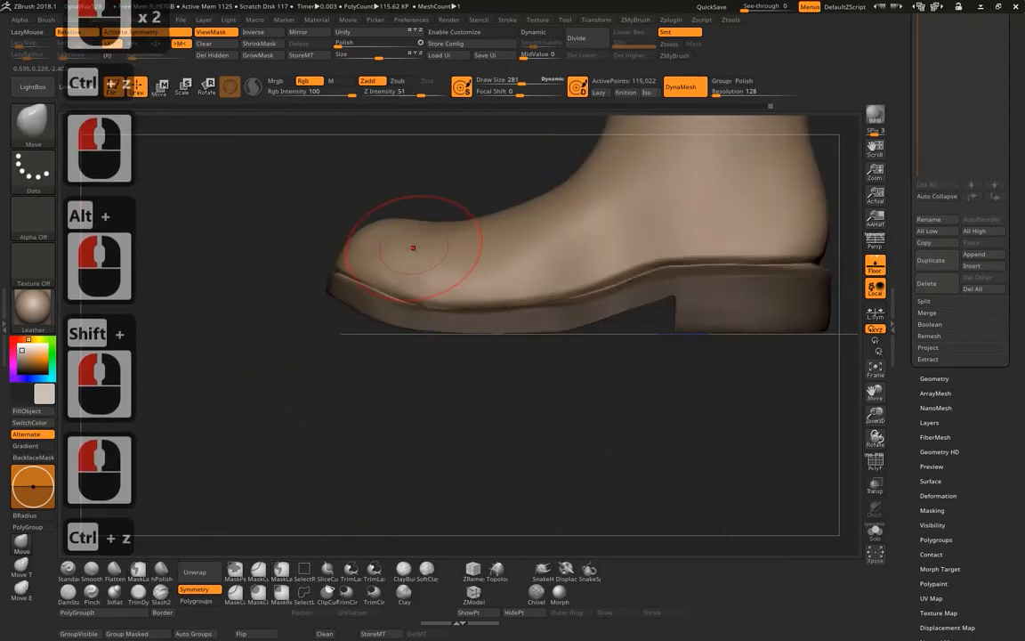
Refine the top profile of the toe cap and instep in side view with small Move strokes.
{"action": "left_click_drag", "start_coordinate": [366, 231], "coordinate": [370, 234]}
{"action": "left_click_drag", "start_coordinate": [398, 221], "coordinate": [442, 230]}
{"action": "left_click_drag", "start_coordinate": [470, 220], "coordinate": [476, 223]}
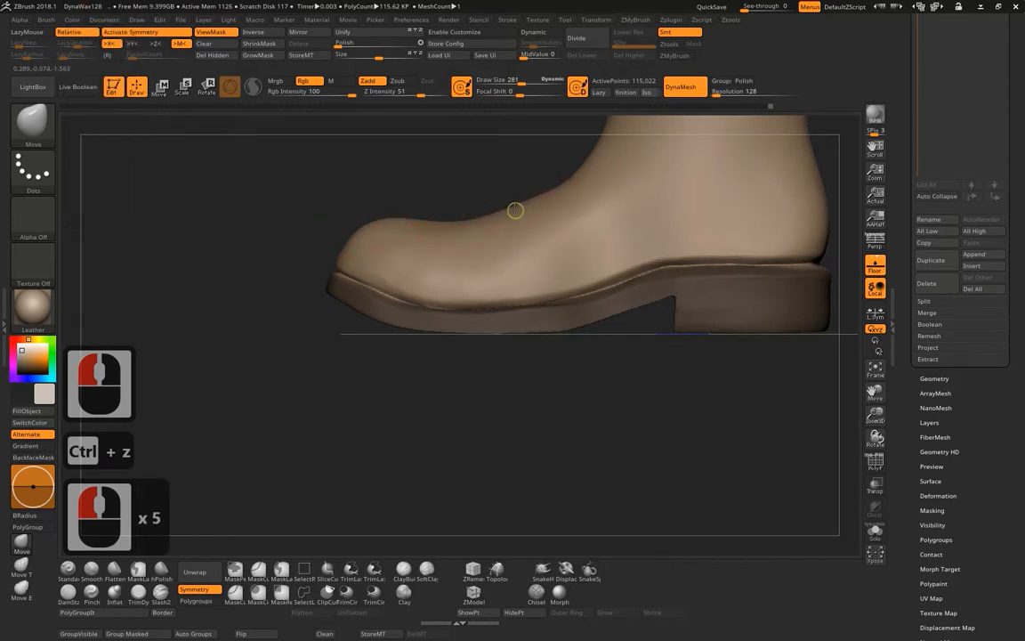
{"action": "left_click_drag", "start_coordinate": [577, 182], "coordinate": [581, 178]}
Shape the sides of the upper around the forefoot and toe with symmetrical Move strokes, undoing the stray last stroke.
{"action": "mouse_move", "coordinate": [436, 140]}
{"action": "left_mouse_down"}
{"action": "mouse_move", "coordinate": [512, 234]}
{"action": "mouse_move", "coordinate": [523, 401]}
{"action": "left_mouse_up"}
{"action": "left_click_drag", "start_coordinate": [531, 329], "coordinate": [524, 325]}
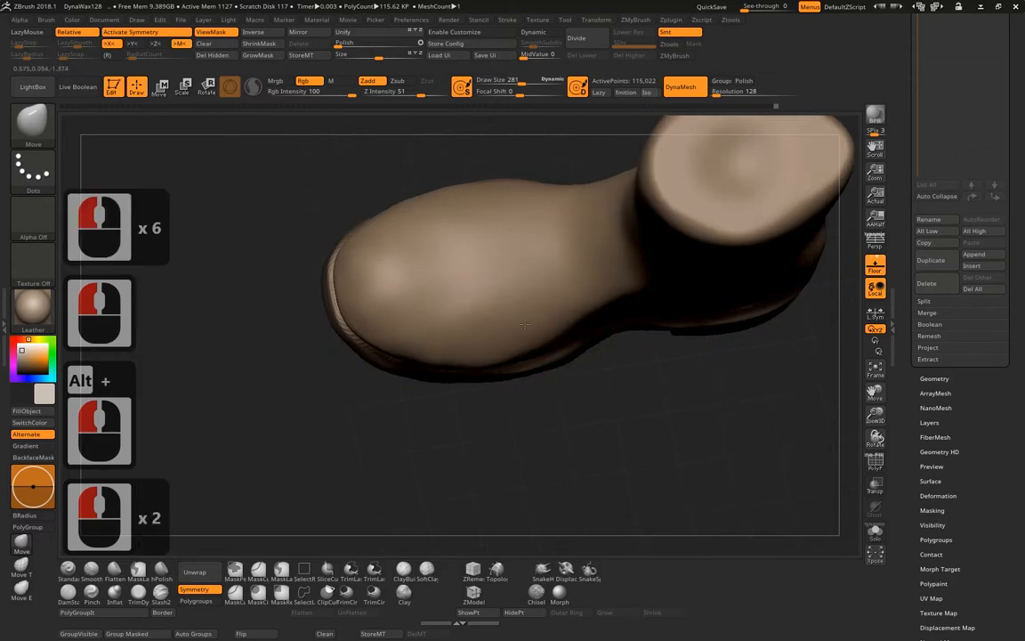
{"action": "mouse_move", "coordinate": [430, 156]}
{"action": "left_mouse_down", "text": "shift"}
{"action": "mouse_move", "coordinate": [428, 194]}
{"action": "mouse_move", "coordinate": [388, 224]}
{"action": "left_mouse_up", "text": "shift"}
{"action": "left_click_drag", "start_coordinate": [436, 193], "coordinate": [471, 189]}
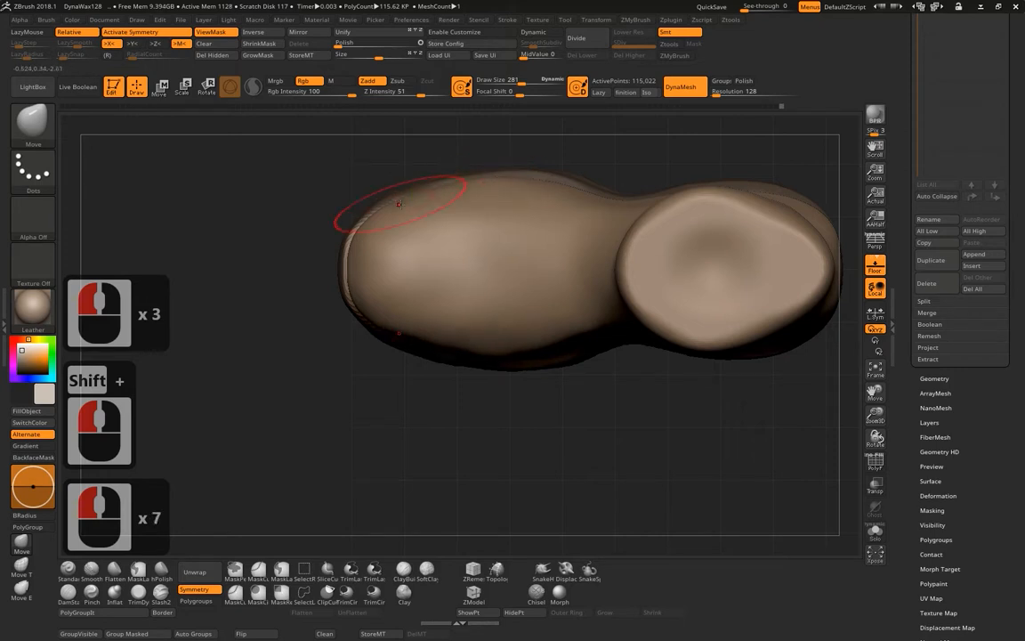
{"action": "left_click_drag", "start_coordinate": [398, 204], "coordinate": [400, 208]}
{"action": "left_click_drag", "start_coordinate": [395, 203], "coordinate": [385, 215]}
{"action": "left_click_drag", "start_coordinate": [368, 219], "coordinate": [372, 222]}
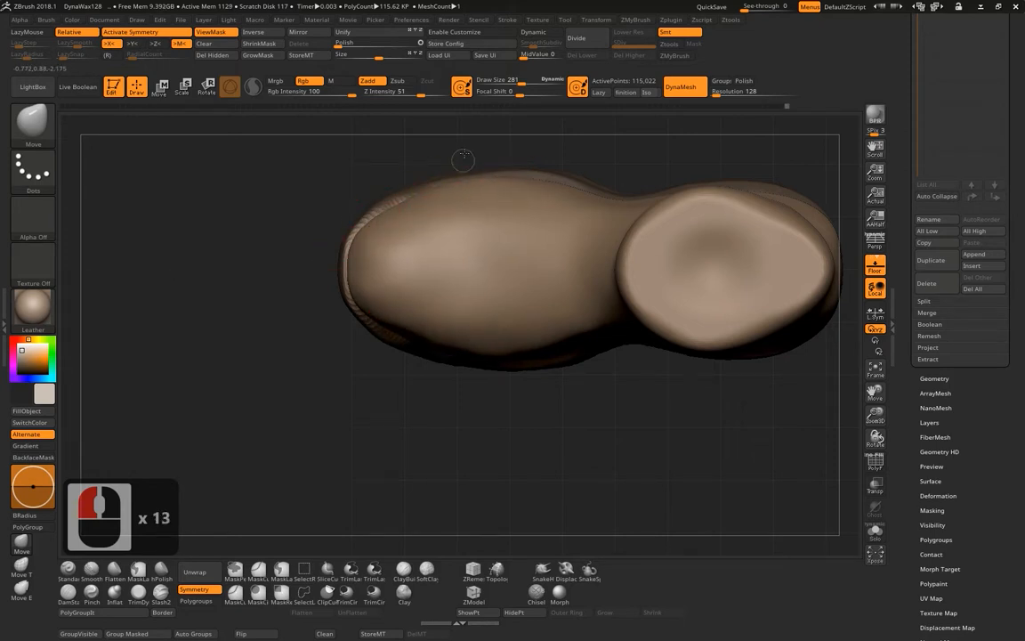
{"action": "left_click_drag", "start_coordinate": [543, 135], "coordinate": [578, 198]}
{"action": "key", "text": "ctrl+z"}
Fit the upper's edge to the sole around the side and back of the heel with short Move strokes.
{"action": "left_click_drag", "start_coordinate": [663, 144], "coordinate": [655, 227], "text": "alt"}
{"action": "left_click", "coordinate": [671, 277]}
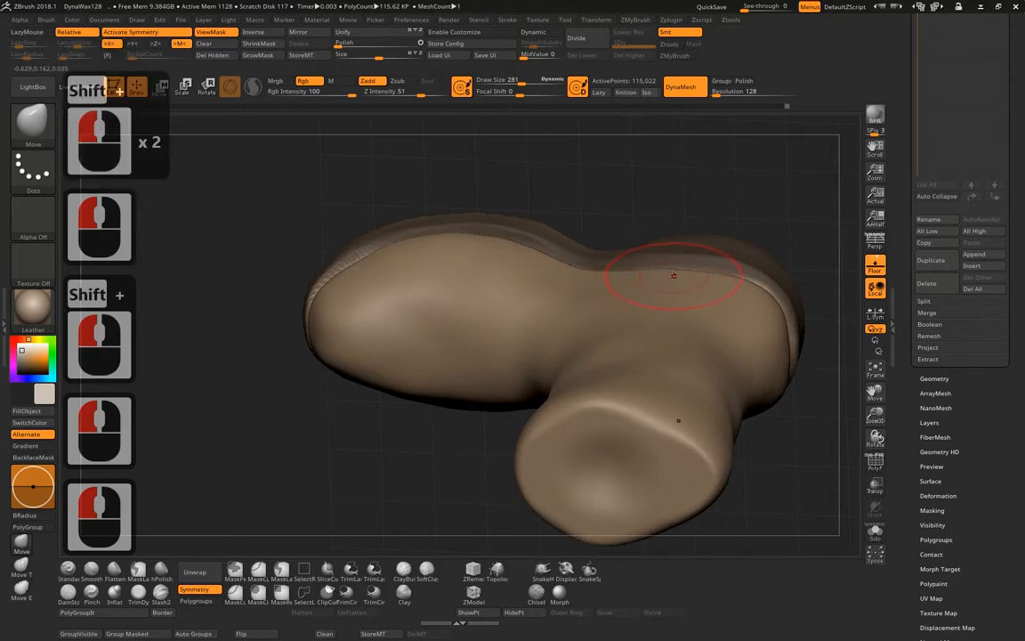
{"action": "left_click", "coordinate": [679, 278]}
{"action": "left_click", "coordinate": [744, 287]}
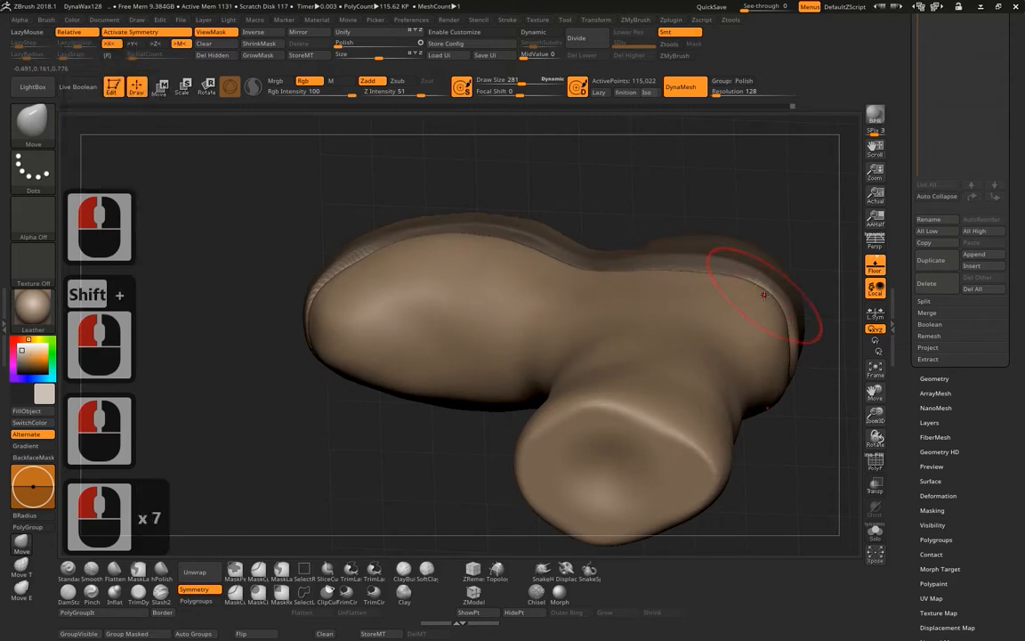
{"action": "left_click", "coordinate": [773, 303]}
{"action": "left_click", "coordinate": [774, 302]}
{"action": "left_click", "coordinate": [782, 312]}
{"action": "left_click", "coordinate": [774, 311]}
{"action": "left_click", "coordinate": [772, 310]}
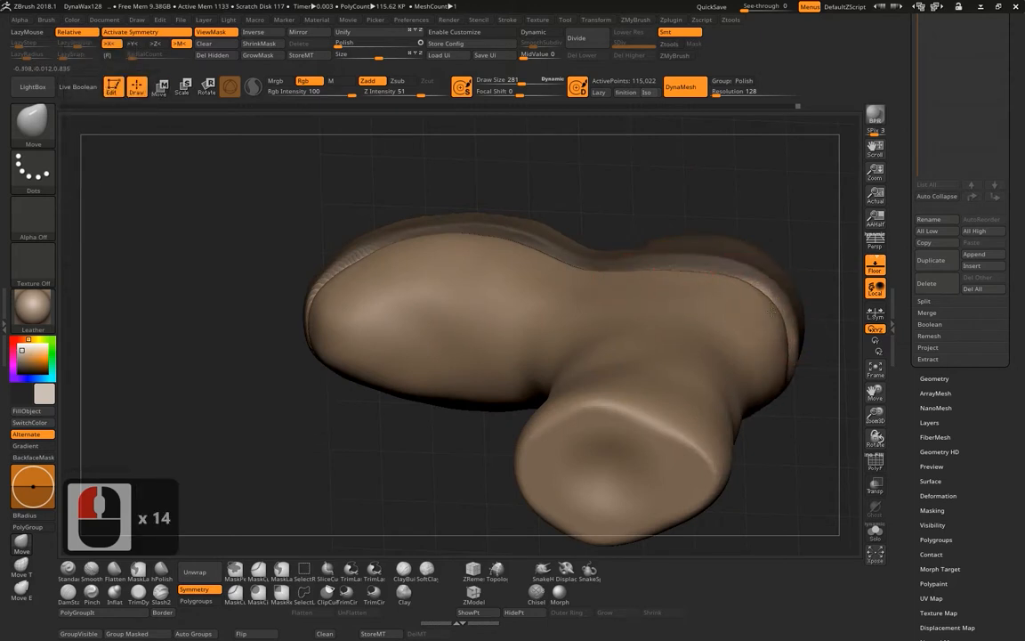
Remove the mask from the sole and heel.
{"action": "left_click_drag", "start_coordinate": [575, 187], "coordinate": [699, 295]}
{"action": "left_click_drag", "start_coordinate": [698, 295], "coordinate": [751, 276], "text": "alt"}
{"action": "left_click_drag", "start_coordinate": [750, 317], "coordinate": [811, 307]}
{"action": "left_click", "coordinate": [732, 322], "text": "ctrl"}
{"action": "left_click", "coordinate": [744, 414], "text": "ctrl"}
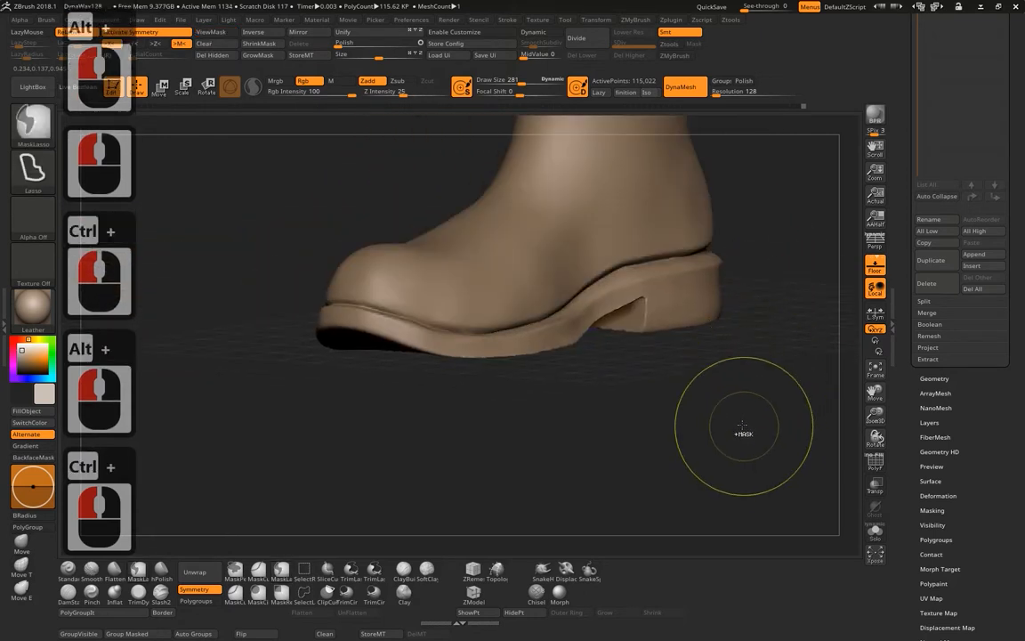
{"action": "left_click", "coordinate": [712, 409], "text": "ctrl"}
{"action": "left_click", "coordinate": [693, 393], "text": "ctrl"}
Flatten the sole's side wall from the toe to the heel with the hPolish brush.
{"action": "left_click_drag", "start_coordinate": [689, 391], "coordinate": [625, 443]}
{"action": "left_click_drag", "start_coordinate": [626, 443], "coordinate": [495, 433], "text": "shift"}
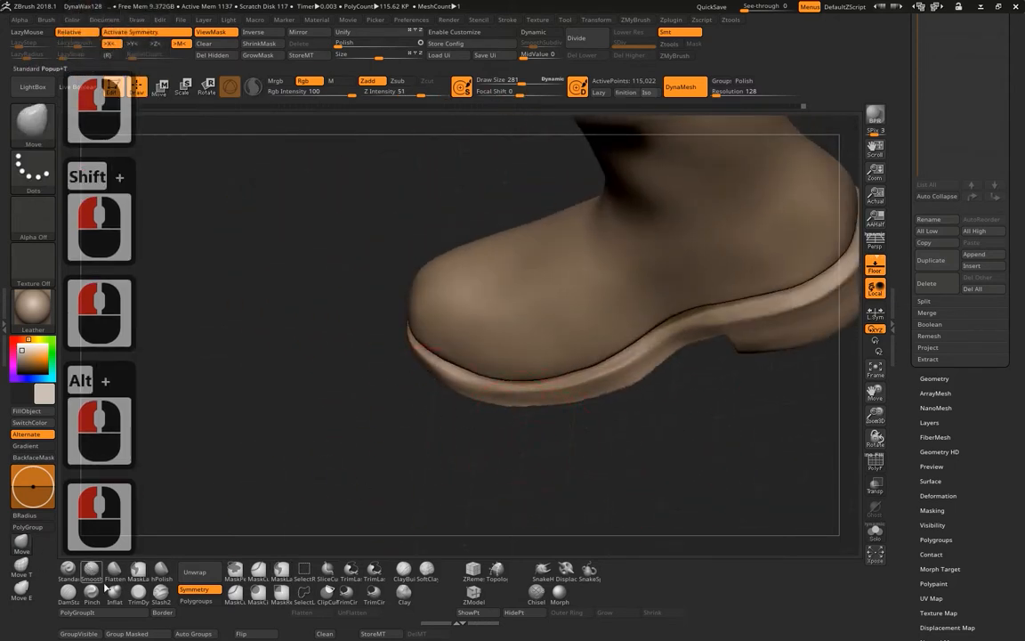
{"action": "left_click", "coordinate": [161, 570]}
{"action": "mouse_move", "coordinate": [590, 423]}
{"action": "left_mouse_down"}
{"action": "mouse_move", "coordinate": [540, 347]}
{"action": "mouse_move", "coordinate": [372, 396]}
{"action": "mouse_move", "coordinate": [425, 417]}
{"action": "left_mouse_up"}
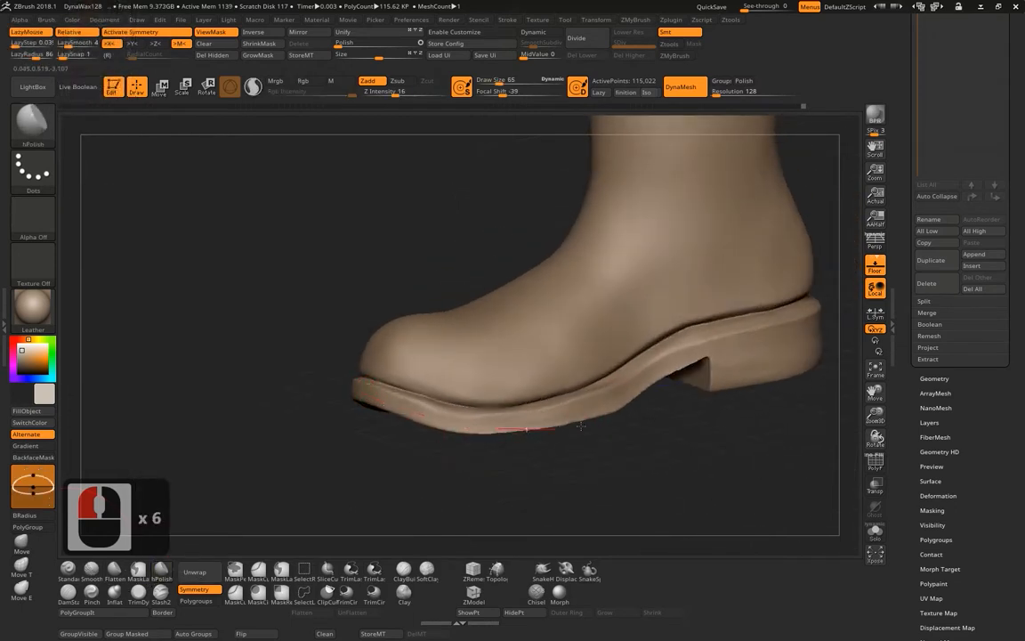
{"action": "left_click", "coordinate": [363, 392]}
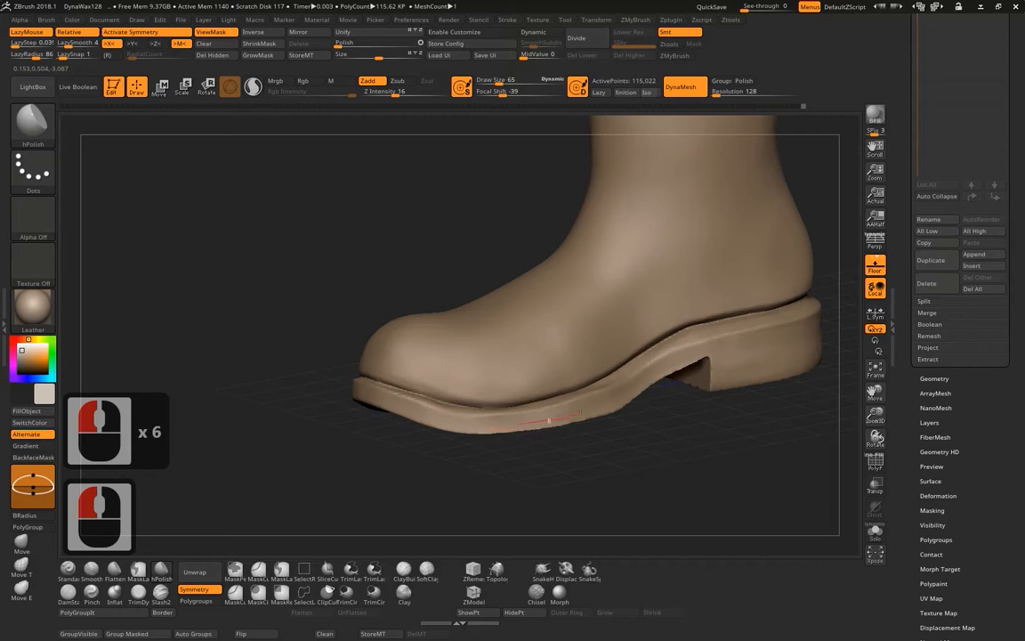
{"action": "left_click", "coordinate": [657, 360]}
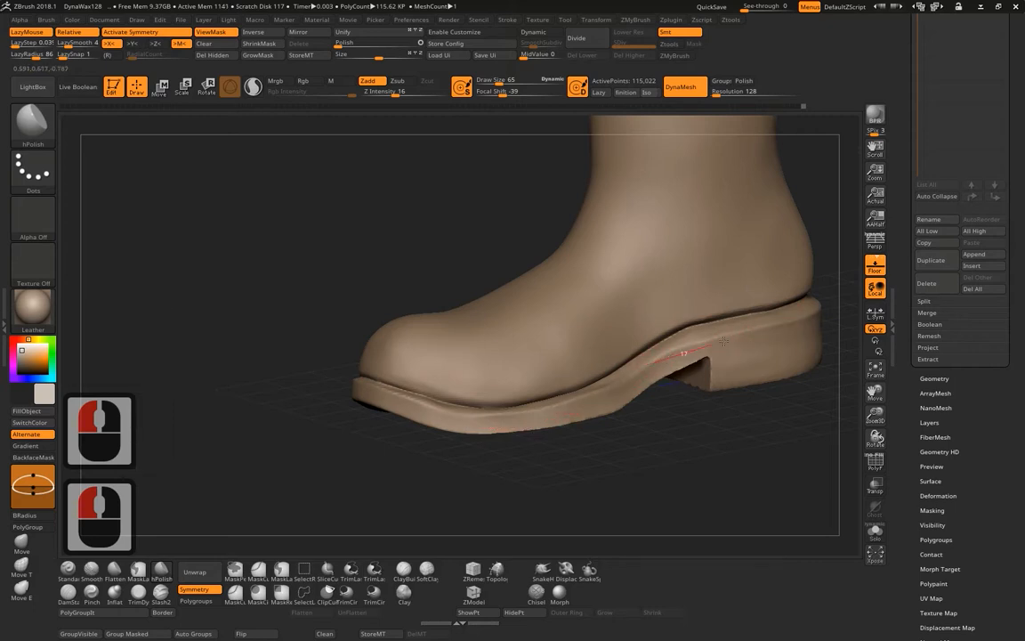
{"action": "left_click", "coordinate": [819, 328]}
Polish the heel's upper edge and the sole's side wall on the boot's other side with hPolish.
{"action": "left_click_drag", "start_coordinate": [835, 345], "coordinate": [614, 392]}
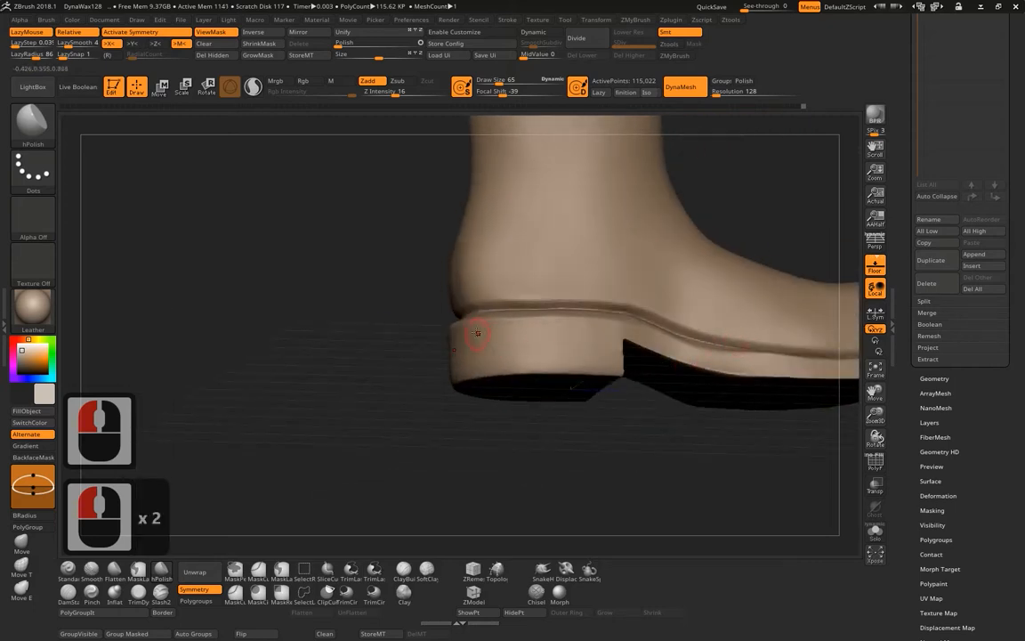
{"action": "left_click_drag", "start_coordinate": [477, 333], "coordinate": [507, 328]}
{"action": "left_click_drag", "start_coordinate": [614, 324], "coordinate": [656, 324]}
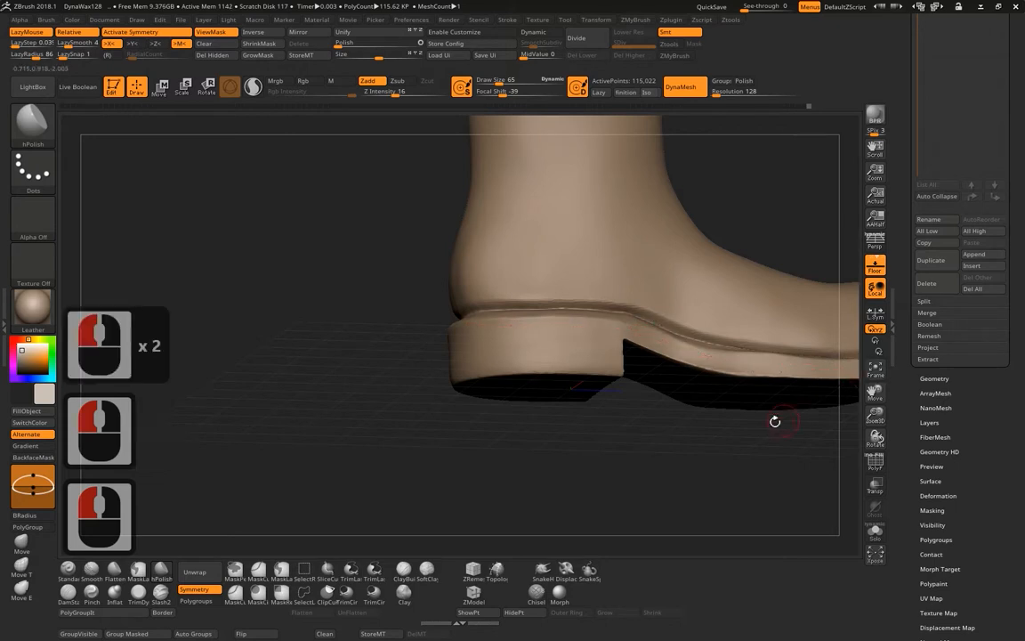
{"action": "left_click_drag", "start_coordinate": [778, 419], "coordinate": [556, 451], "text": "alt"}
{"action": "left_click_drag", "start_coordinate": [560, 380], "coordinate": [631, 381]}
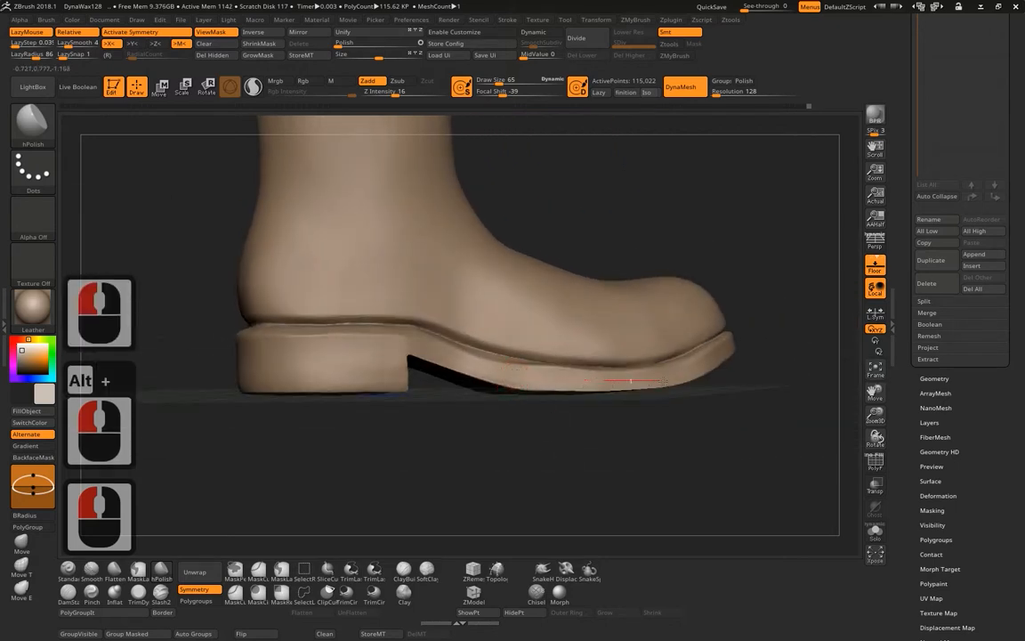
{"action": "left_click_drag", "start_coordinate": [749, 340], "coordinate": [679, 373]}
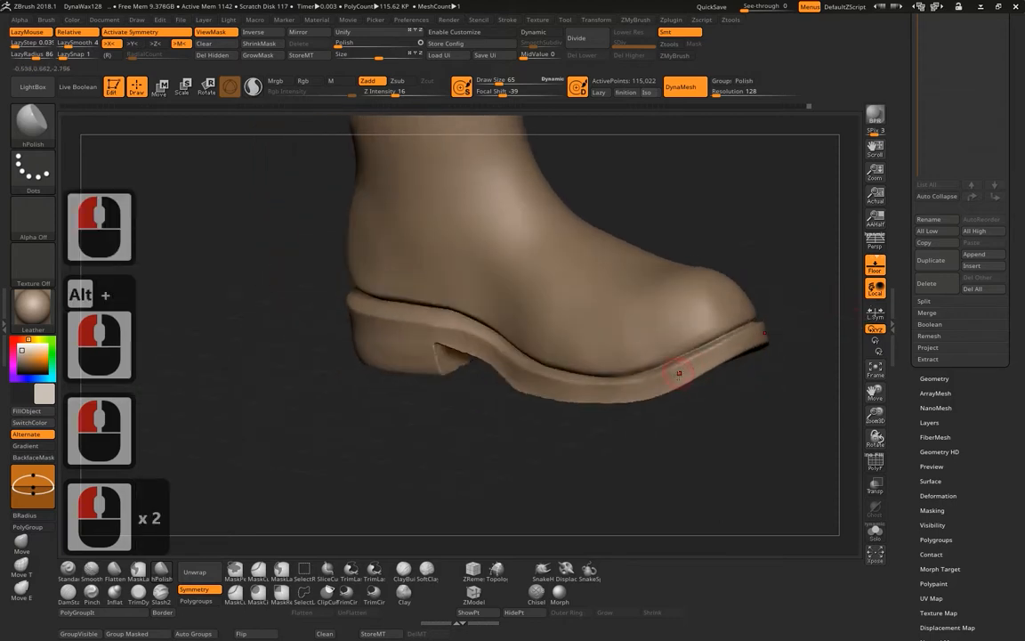
Switch to the Move brush and reduce its draw size to 236.
{"action": "left_click_drag", "start_coordinate": [771, 325], "coordinate": [658, 423]}
{"action": "left_click", "coordinate": [68, 568]}
{"action": "key", "text": "space"}
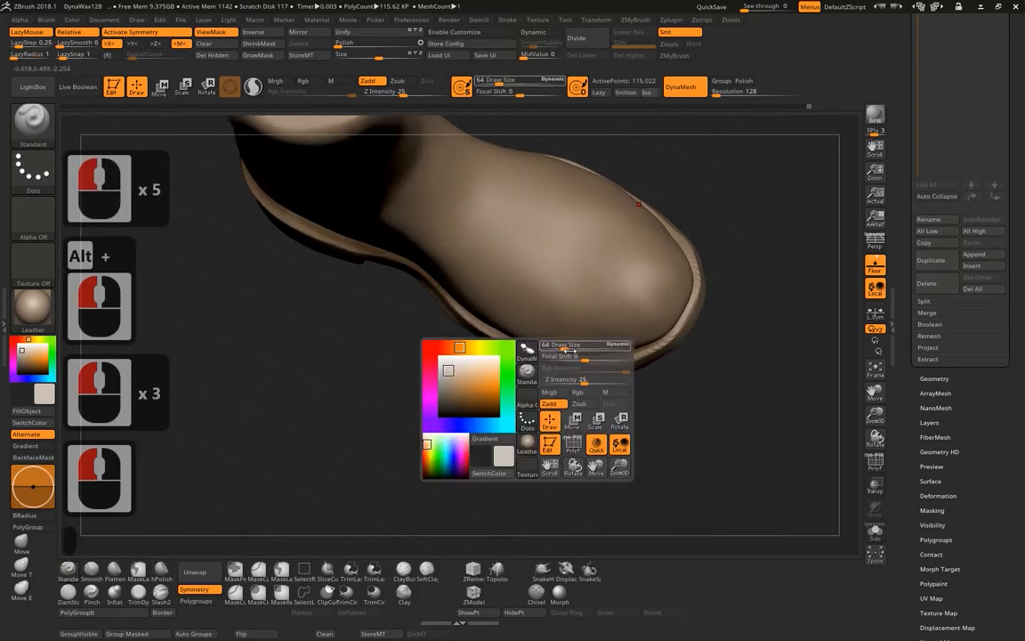
{"action": "left_click", "coordinate": [20, 541]}
{"action": "key", "text": "space"}
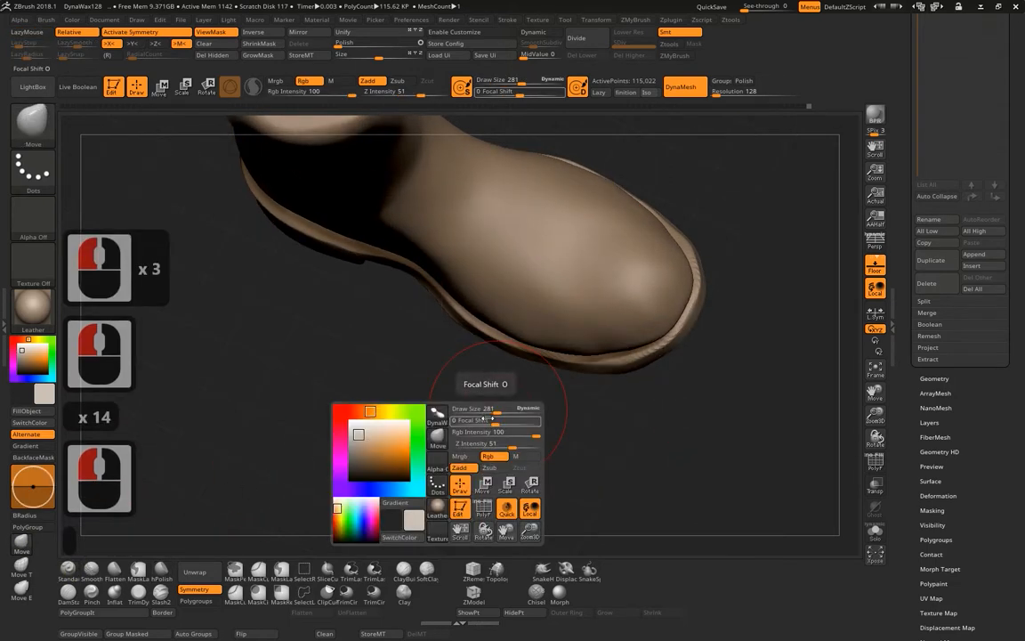
{"action": "mouse_move", "coordinate": [457, 411]}
{"action": "left_mouse_down"}
{"action": "mouse_move", "coordinate": [496, 411]}
{"action": "mouse_move", "coordinate": [486, 411]}
{"action": "left_mouse_up"}
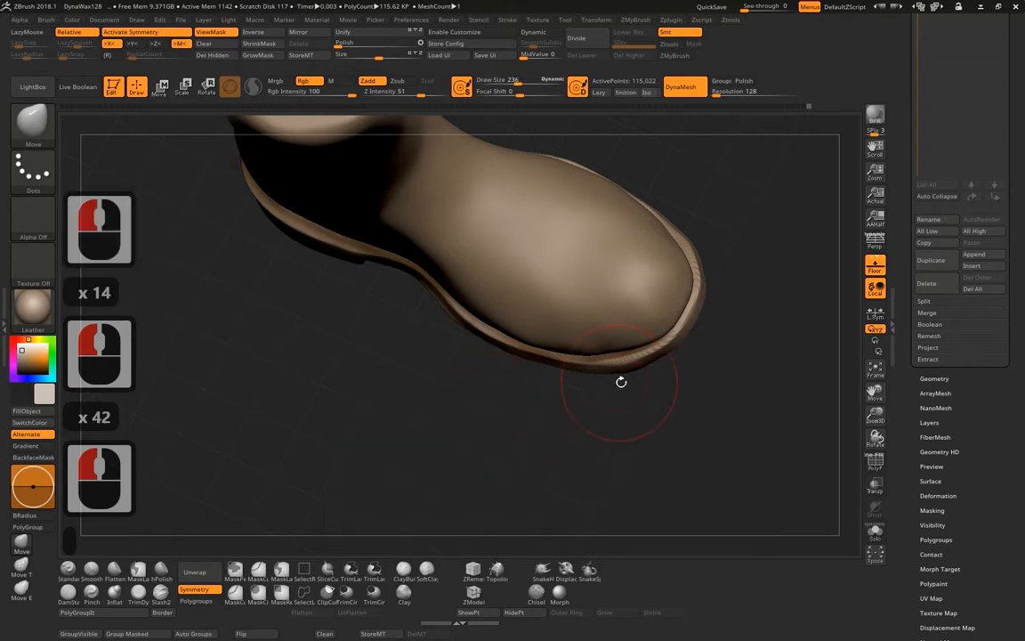
{"action": "mouse_move", "coordinate": [622, 381]}
{"action": "left_mouse_down"}
{"action": "mouse_move", "coordinate": [626, 371]}
{"action": "mouse_move", "coordinate": [631, 392]}
{"action": "mouse_move", "coordinate": [629, 366]}
{"action": "left_mouse_up"}
{"action": "key", "text": "ctrl+z"}
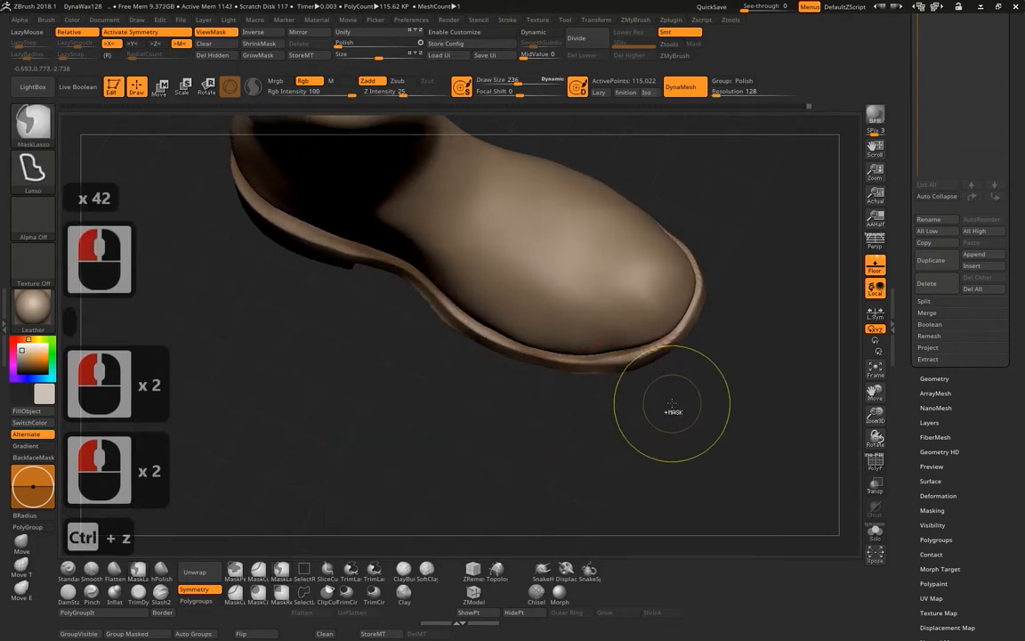
{"action": "key", "text": "ctrl+z"}
Reshape the sole's outline around the toe with small symmetrical Move strokes, working from below and from the sides.
{"action": "left_click_drag", "start_coordinate": [670, 418], "coordinate": [719, 225]}
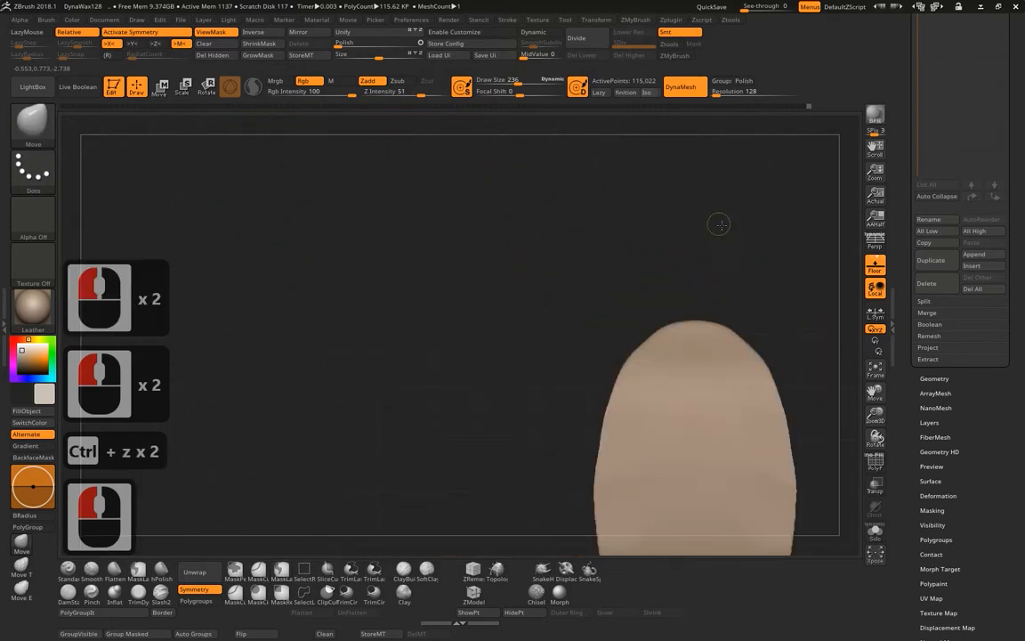
{"action": "left_click", "coordinate": [614, 361], "text": "shift"}
{"action": "left_click_drag", "start_coordinate": [628, 364], "coordinate": [638, 358]}
{"action": "left_click_drag", "start_coordinate": [664, 348], "coordinate": [667, 338]}
{"action": "mouse_move", "coordinate": [613, 285]}
{"action": "left_mouse_down"}
{"action": "mouse_move", "coordinate": [660, 302]}
{"action": "mouse_move", "coordinate": [698, 245]}
{"action": "left_mouse_up"}
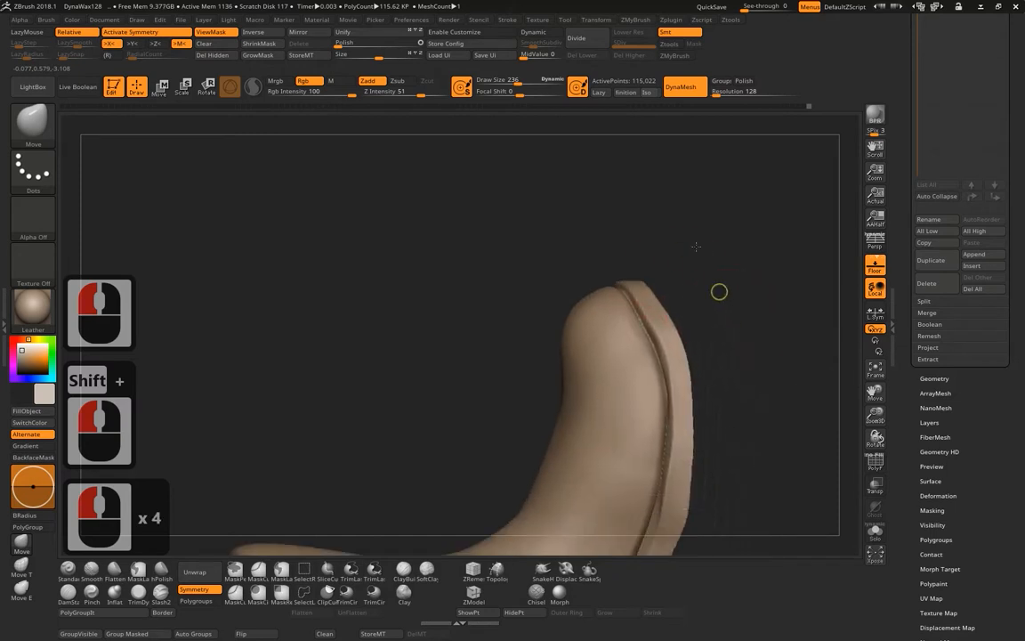
{"action": "left_click_drag", "start_coordinate": [719, 291], "coordinate": [674, 242], "text": "alt"}
{"action": "left_click_drag", "start_coordinate": [674, 267], "coordinate": [739, 358]}
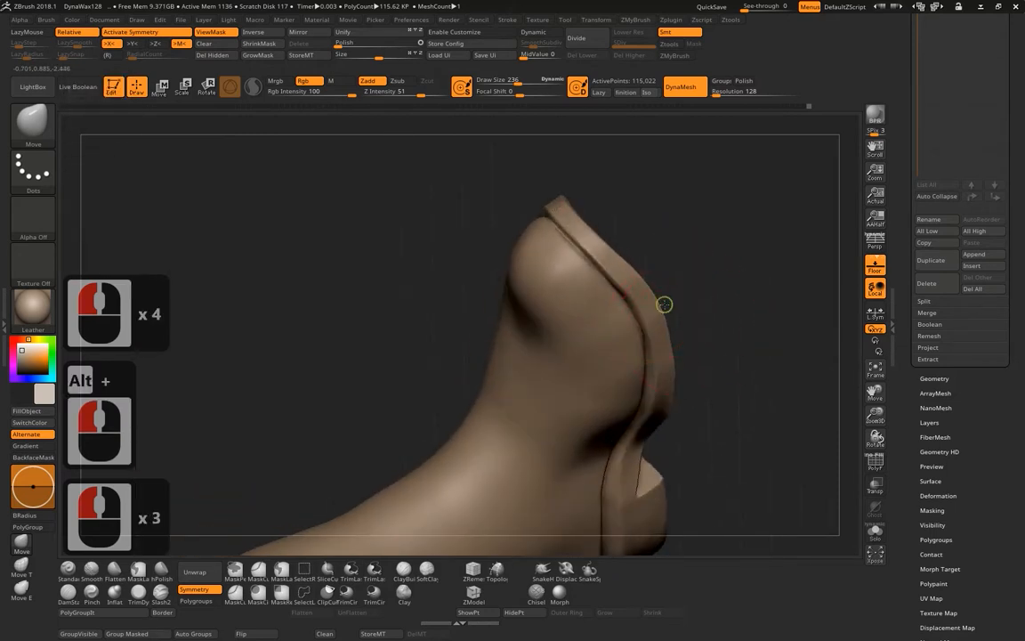
{"action": "left_click_drag", "start_coordinate": [663, 303], "coordinate": [707, 327]}
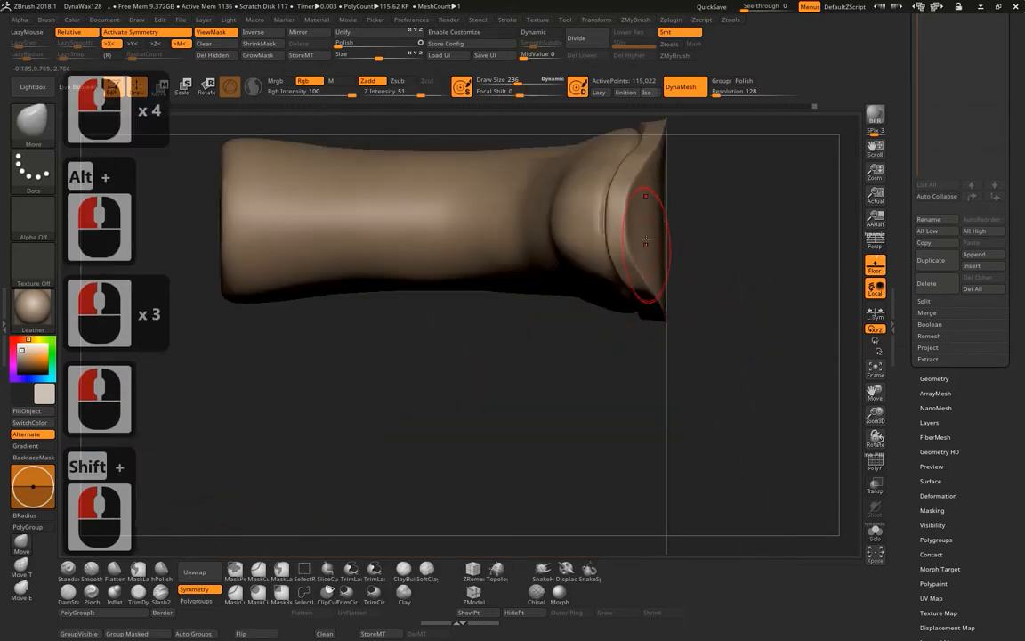
{"action": "left_click_drag", "start_coordinate": [755, 258], "coordinate": [713, 248]}
{"action": "left_click_drag", "start_coordinate": [594, 181], "coordinate": [572, 178]}
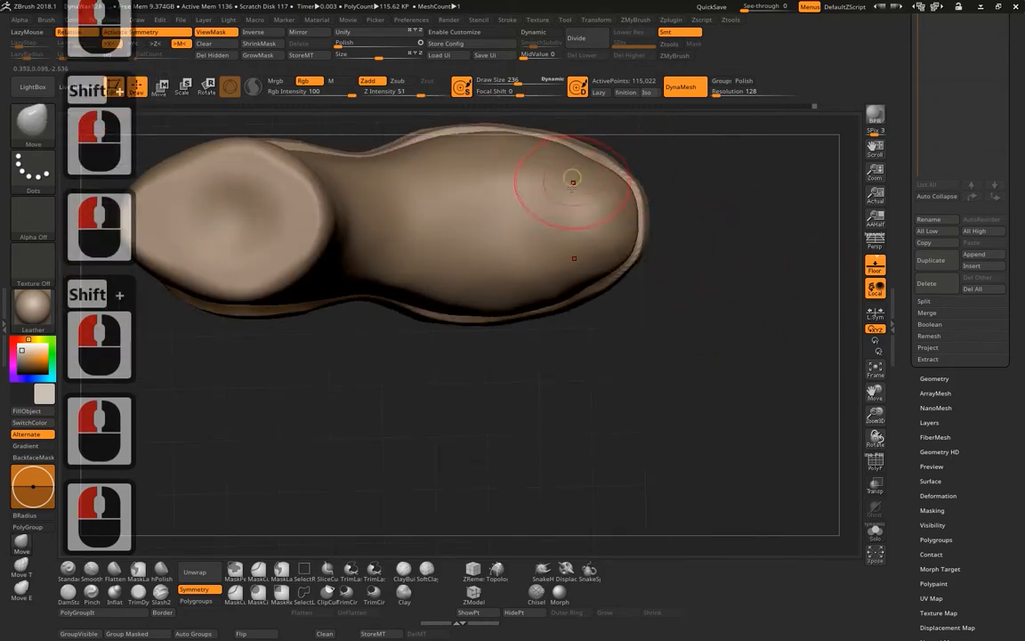
{"action": "left_click_drag", "start_coordinate": [682, 336], "coordinate": [686, 267]}
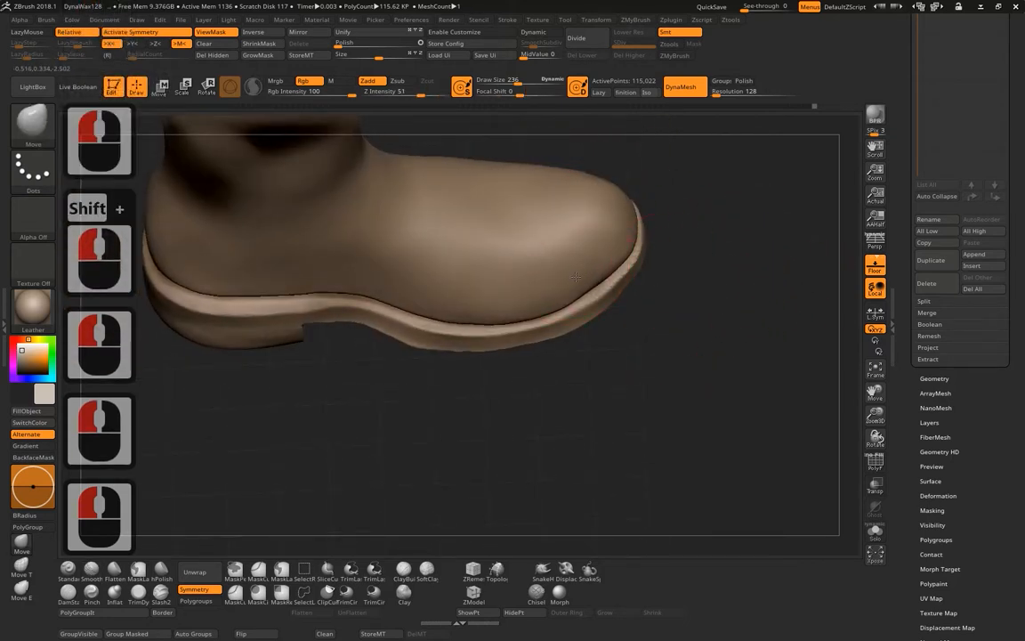
Adjust the sole's lower edge from the arch to the toe with small Move strokes, and undo the last stroke.
{"action": "left_click_drag", "start_coordinate": [664, 332], "coordinate": [686, 291], "text": "shift"}
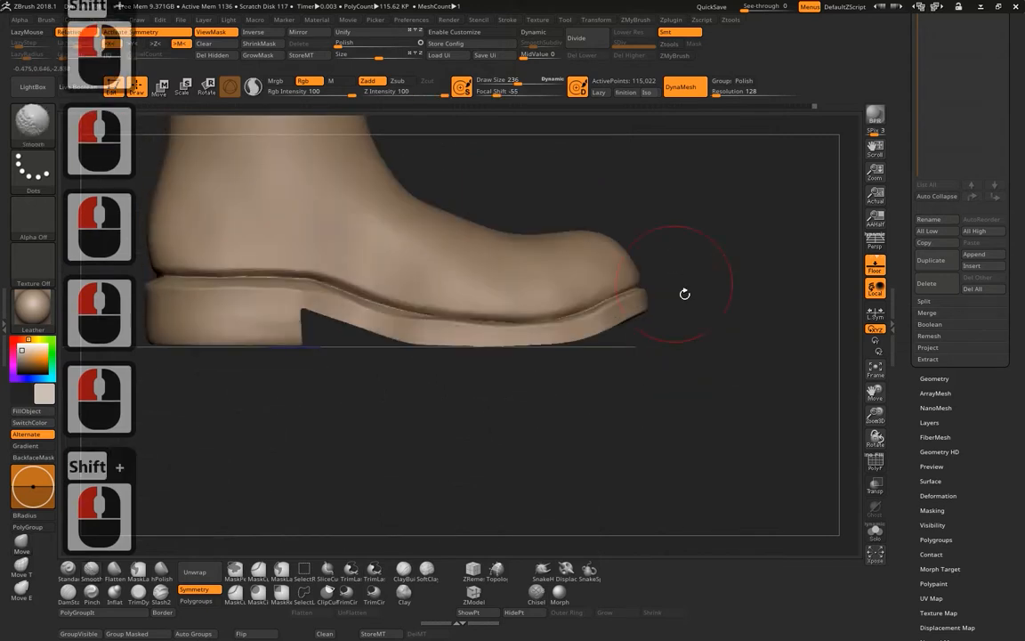
{"action": "double_click", "coordinate": [446, 319]}
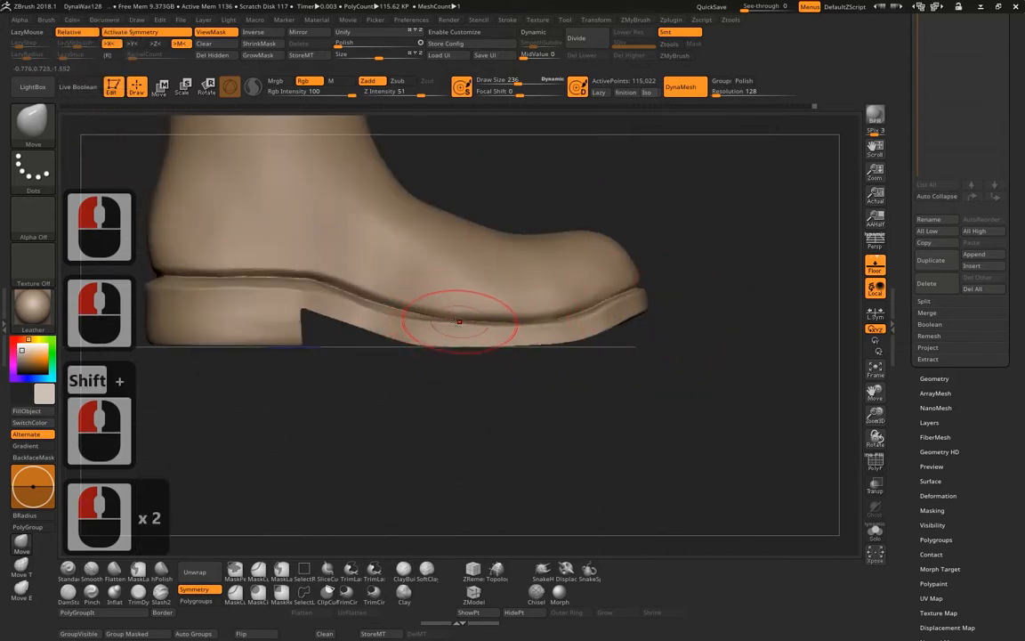
{"action": "left_click_drag", "start_coordinate": [467, 383], "coordinate": [563, 425], "text": "alt"}
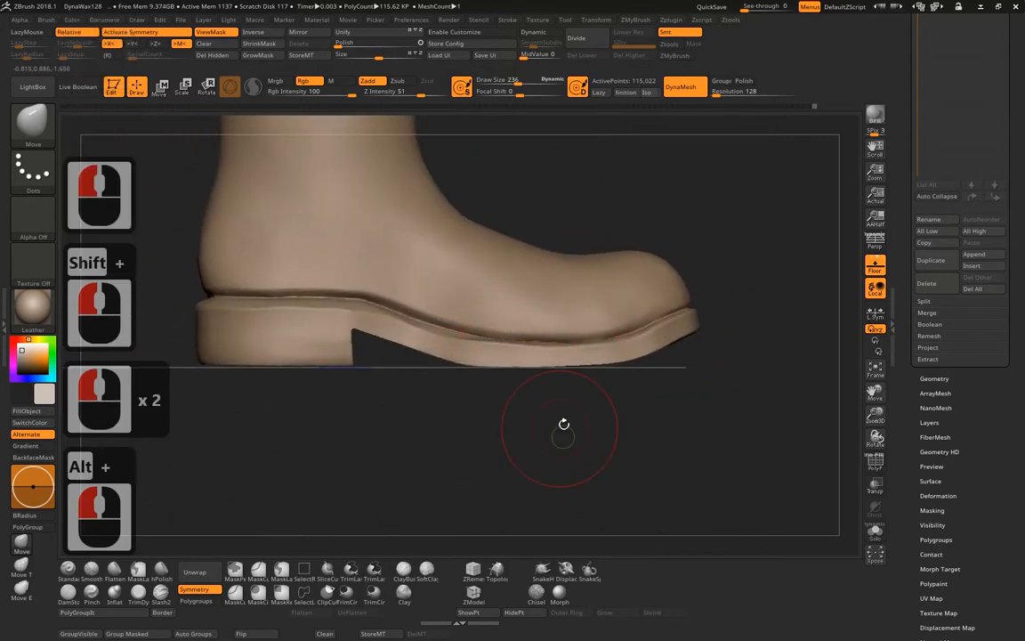
{"action": "left_click", "coordinate": [478, 366]}
{"action": "double_click", "coordinate": [537, 366]}
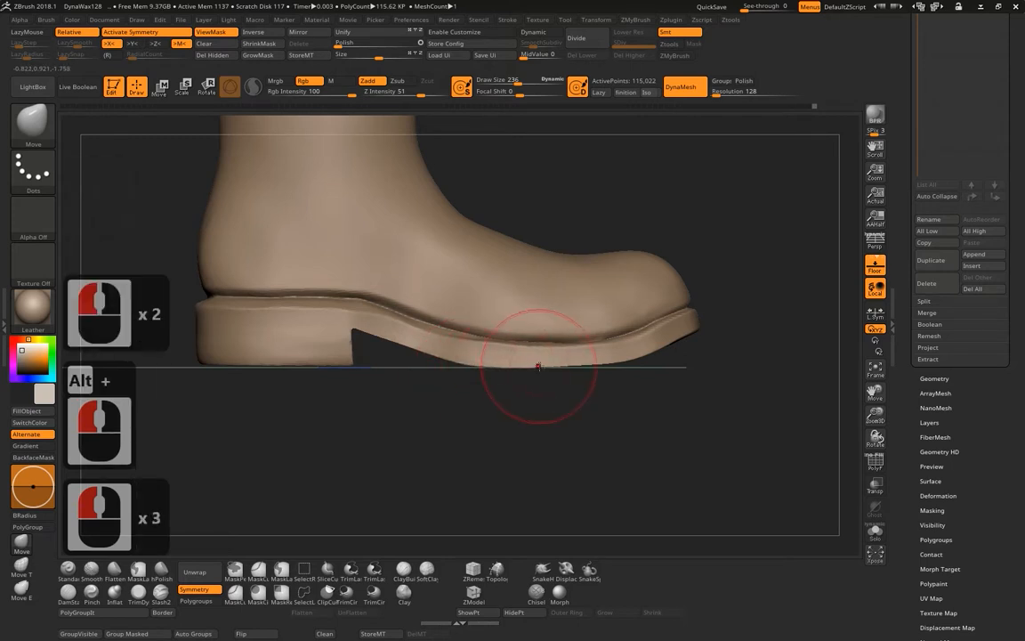
{"action": "double_click", "coordinate": [590, 366]}
{"action": "double_click", "coordinate": [664, 360]}
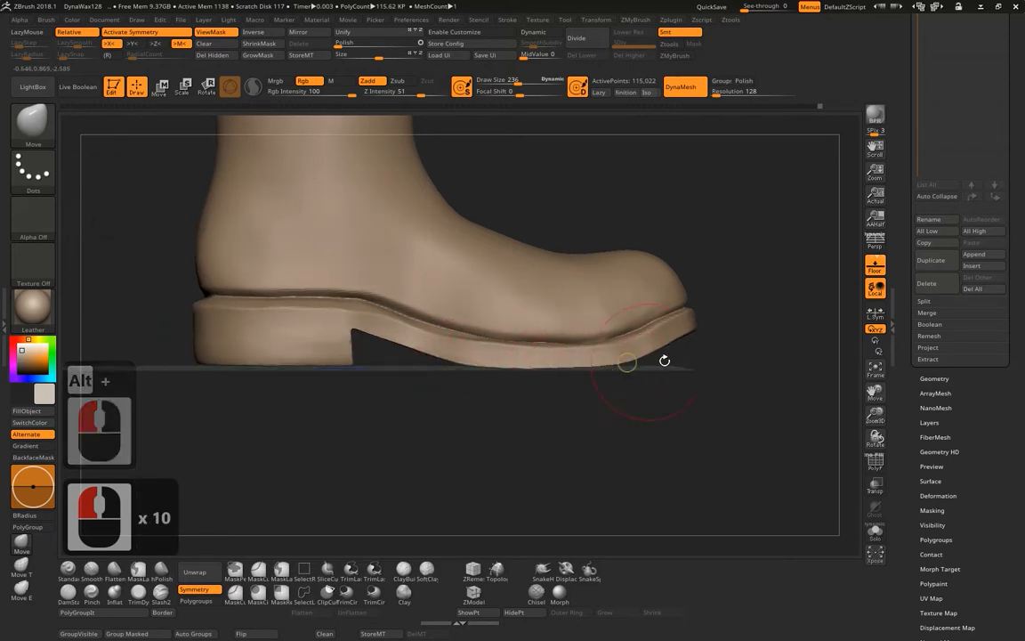
{"action": "left_click", "coordinate": [664, 355]}
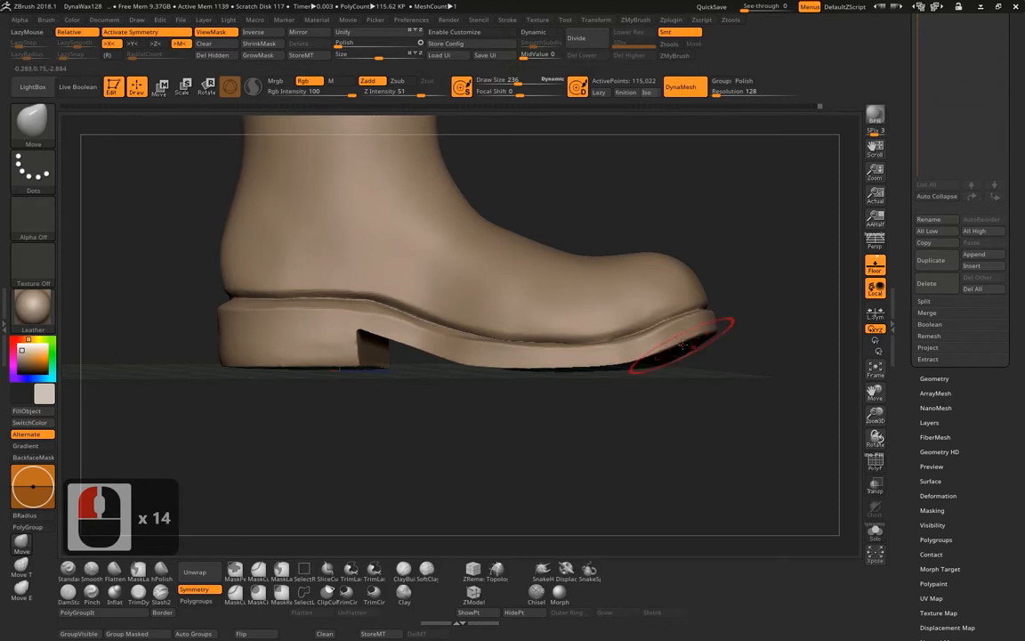
{"action": "mouse_move", "coordinate": [746, 354]}
{"action": "left_mouse_down"}
{"action": "mouse_move", "coordinate": [753, 366]}
{"action": "mouse_move", "coordinate": [746, 357]}
{"action": "mouse_move", "coordinate": [690, 382]}
{"action": "mouse_move", "coordinate": [640, 380]}
{"action": "left_mouse_up"}
{"action": "left_click", "coordinate": [710, 347], "text": "shift"}
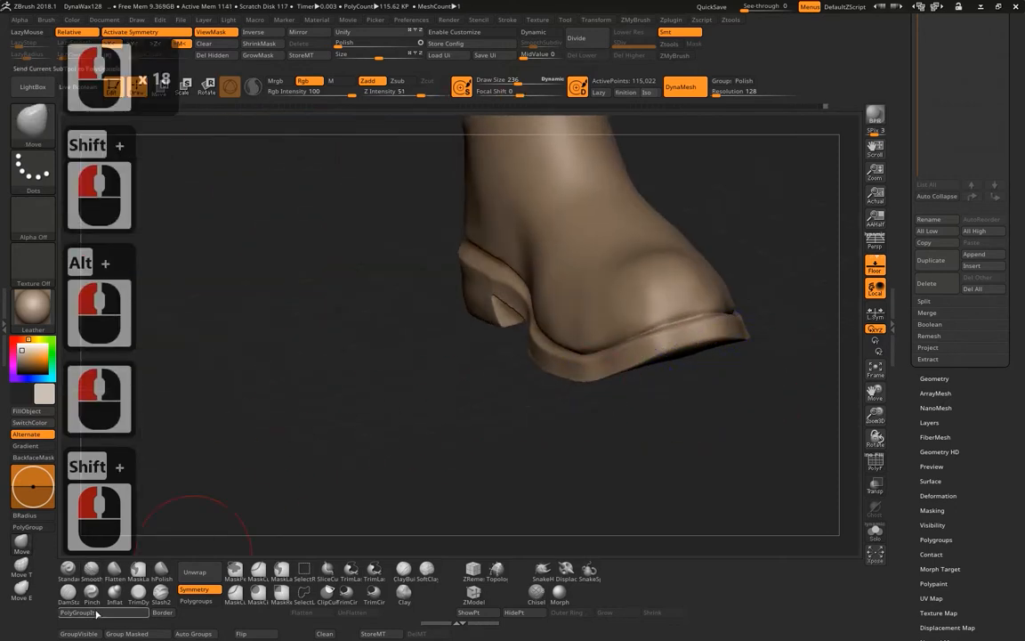
{"action": "key", "text": "ctrl+z"}
Flatten the sole's side wall around the toe and ball of the foot with the hPolish brush at draw size 65.
{"action": "left_click", "coordinate": [160, 570]}
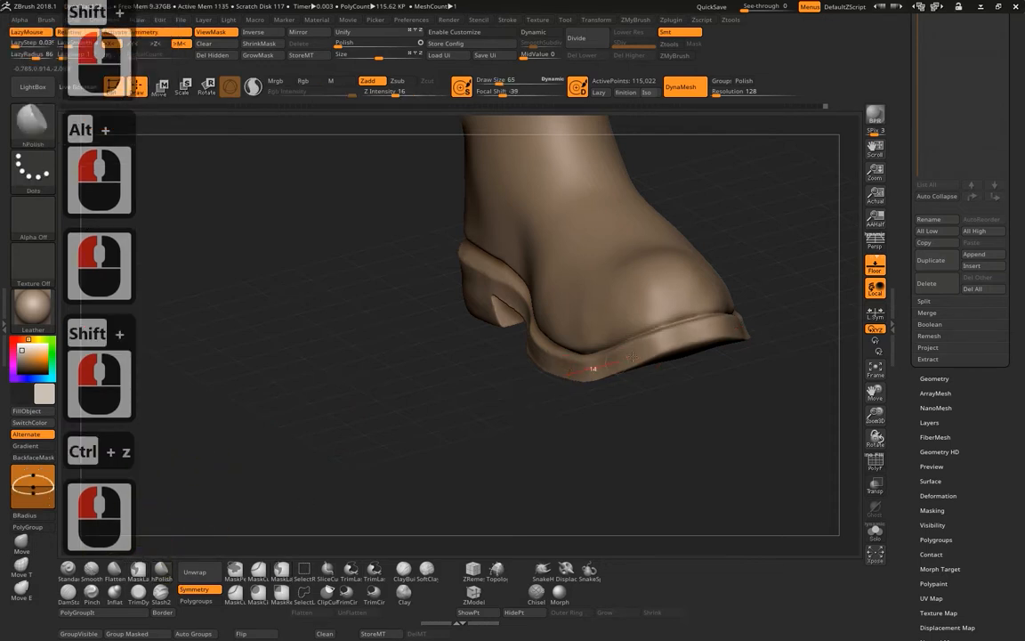
{"action": "left_click_drag", "start_coordinate": [743, 319], "coordinate": [747, 318]}
{"action": "left_click_drag", "start_coordinate": [623, 351], "coordinate": [710, 324]}
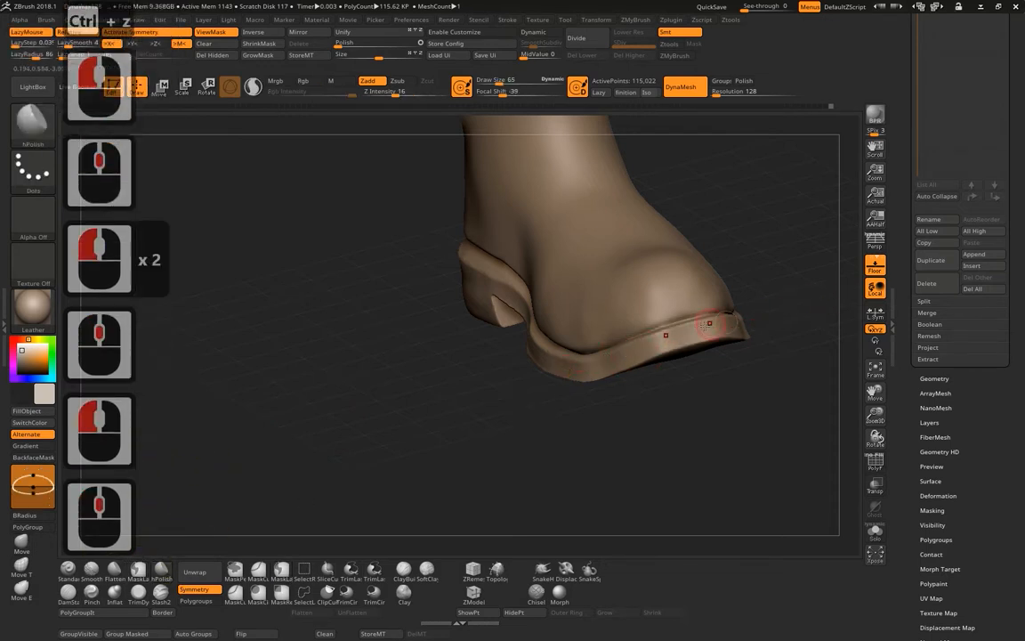
{"action": "mouse_move", "coordinate": [584, 374]}
{"action": "left_mouse_down"}
{"action": "mouse_move", "coordinate": [554, 377]}
{"action": "mouse_move", "coordinate": [522, 354]}
{"action": "mouse_move", "coordinate": [528, 347]}
{"action": "left_mouse_up"}
{"action": "left_click_drag", "start_coordinate": [649, 363], "coordinate": [678, 355]}
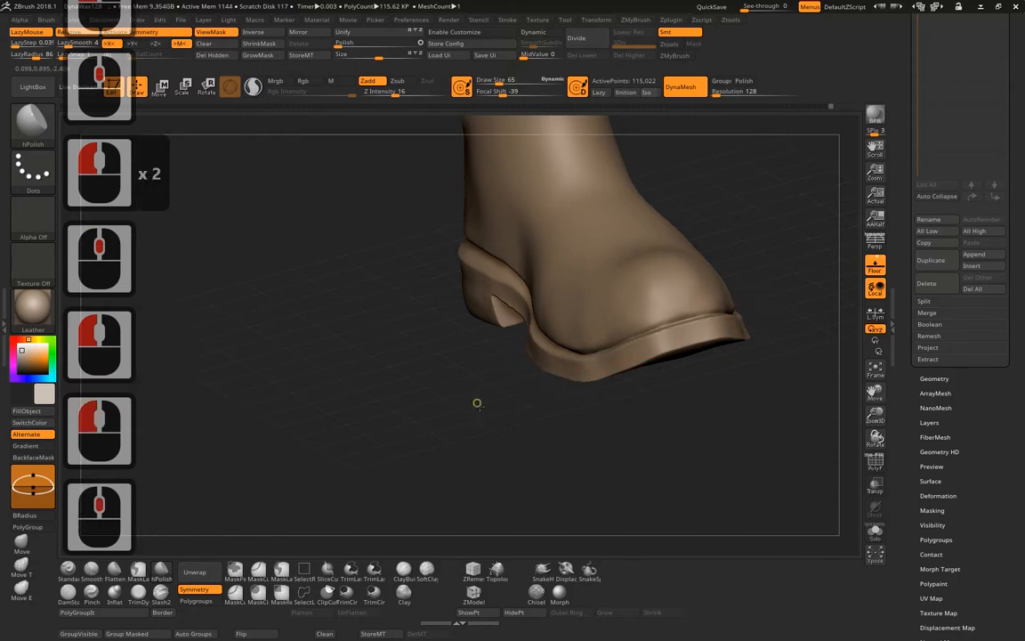
Polish the sole's upper edge with hPolish from the heel along the arch to the toe.
{"action": "left_click_drag", "start_coordinate": [478, 402], "coordinate": [490, 449]}
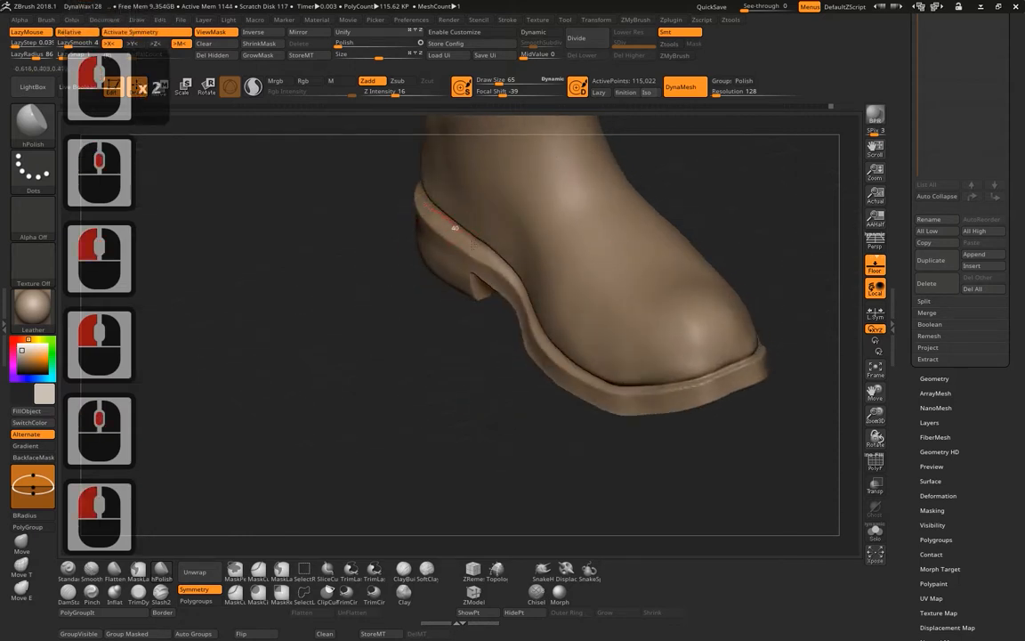
{"action": "mouse_move", "coordinate": [454, 228]}
{"action": "left_mouse_down"}
{"action": "mouse_move", "coordinate": [514, 266]}
{"action": "mouse_move", "coordinate": [546, 306]}
{"action": "left_mouse_up"}
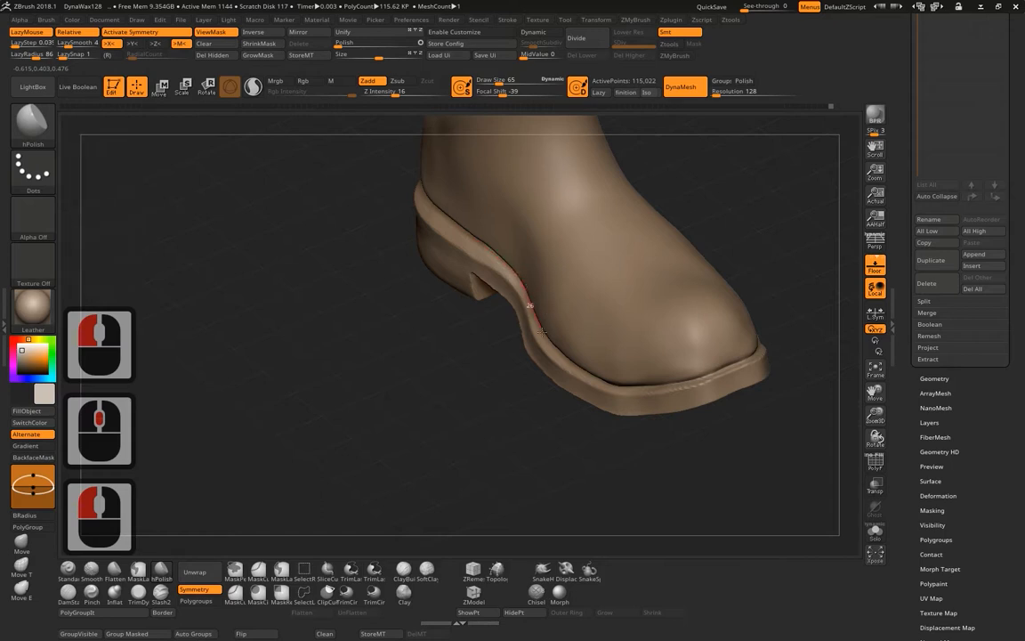
{"action": "left_click_drag", "start_coordinate": [546, 349], "coordinate": [589, 389]}
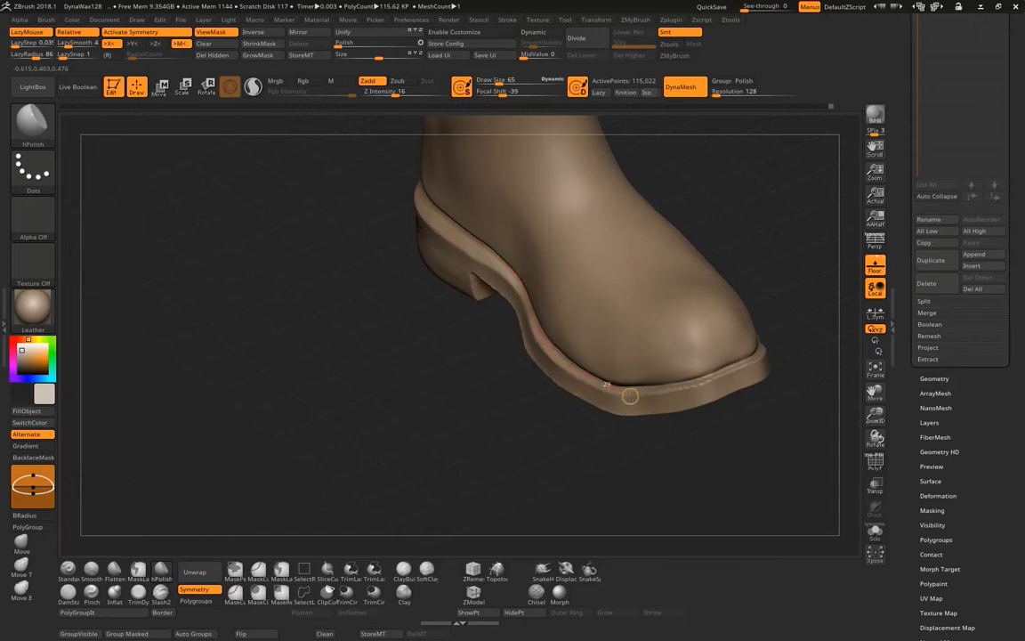
{"action": "left_click_drag", "start_coordinate": [751, 368], "coordinate": [829, 312]}
Switch to the Move brush and reshape the outline of the shaft's top end, working from above.
{"action": "left_click_drag", "start_coordinate": [536, 389], "coordinate": [449, 428], "text": "shift"}
{"action": "mouse_move", "coordinate": [592, 377]}
{"action": "left_mouse_down", "text": "alt"}
{"action": "mouse_move", "coordinate": [475, 438]}
{"action": "mouse_move", "coordinate": [508, 448]}
{"action": "mouse_move", "coordinate": [501, 510]}
{"action": "mouse_move", "coordinate": [500, 397]}
{"action": "mouse_move", "coordinate": [513, 468]}
{"action": "left_mouse_up", "text": "alt"}
{"action": "left_click_drag", "start_coordinate": [698, 462], "coordinate": [549, 404]}
{"action": "mouse_move", "coordinate": [649, 455]}
{"action": "left_mouse_down", "text": "alt"}
{"action": "mouse_move", "coordinate": [563, 318]}
{"action": "mouse_move", "coordinate": [630, 300]}
{"action": "mouse_move", "coordinate": [661, 321]}
{"action": "mouse_move", "coordinate": [714, 320]}
{"action": "mouse_move", "coordinate": [598, 304]}
{"action": "left_mouse_up", "text": "alt"}
{"action": "left_click_drag", "start_coordinate": [570, 317], "coordinate": [648, 315]}
{"action": "left_click_drag", "start_coordinate": [631, 278], "coordinate": [548, 242], "text": "alt"}
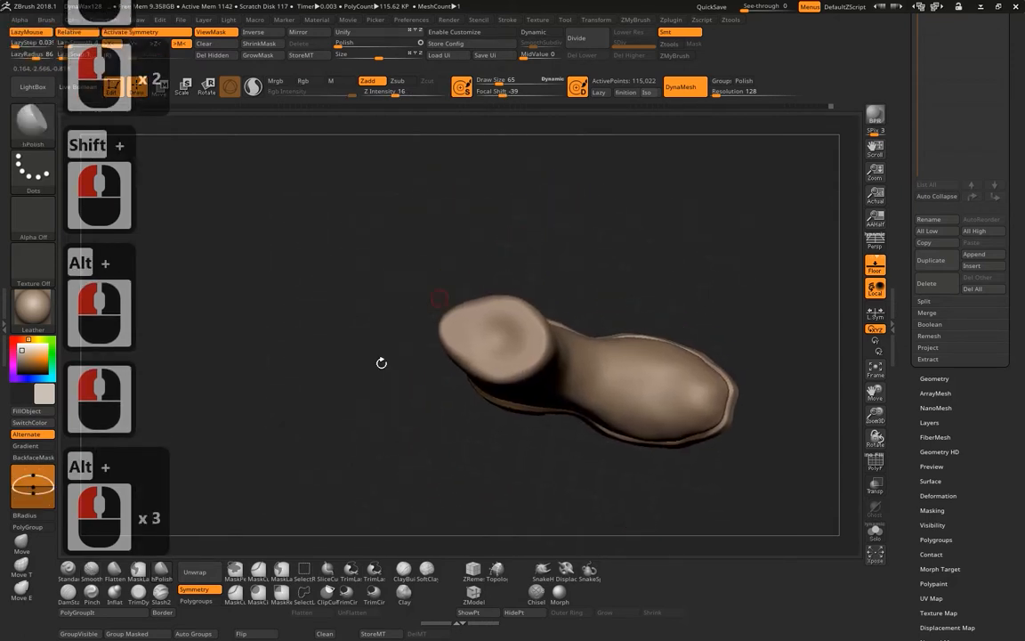
{"action": "left_click", "coordinate": [23, 544]}
{"action": "left_click_drag", "start_coordinate": [306, 414], "coordinate": [329, 468], "text": "alt"}
{"action": "mouse_move", "coordinate": [329, 458]}
{"action": "left_mouse_down"}
{"action": "mouse_move", "coordinate": [346, 387]}
{"action": "mouse_move", "coordinate": [357, 378]}
{"action": "left_mouse_up"}
{"action": "left_click_drag", "start_coordinate": [564, 326], "coordinate": [578, 311]}
{"action": "left_click_drag", "start_coordinate": [579, 319], "coordinate": [602, 308]}
{"action": "left_click_drag", "start_coordinate": [614, 319], "coordinate": [621, 313]}
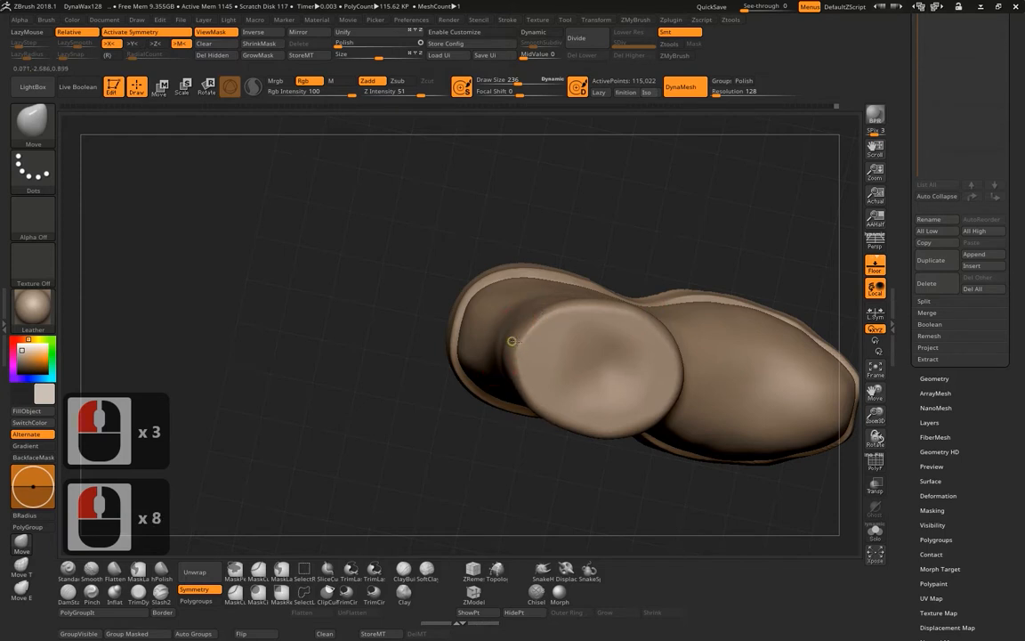
{"action": "left_click_drag", "start_coordinate": [657, 237], "coordinate": [642, 203]}
{"action": "left_click_drag", "start_coordinate": [693, 258], "coordinate": [561, 191], "text": "shift"}
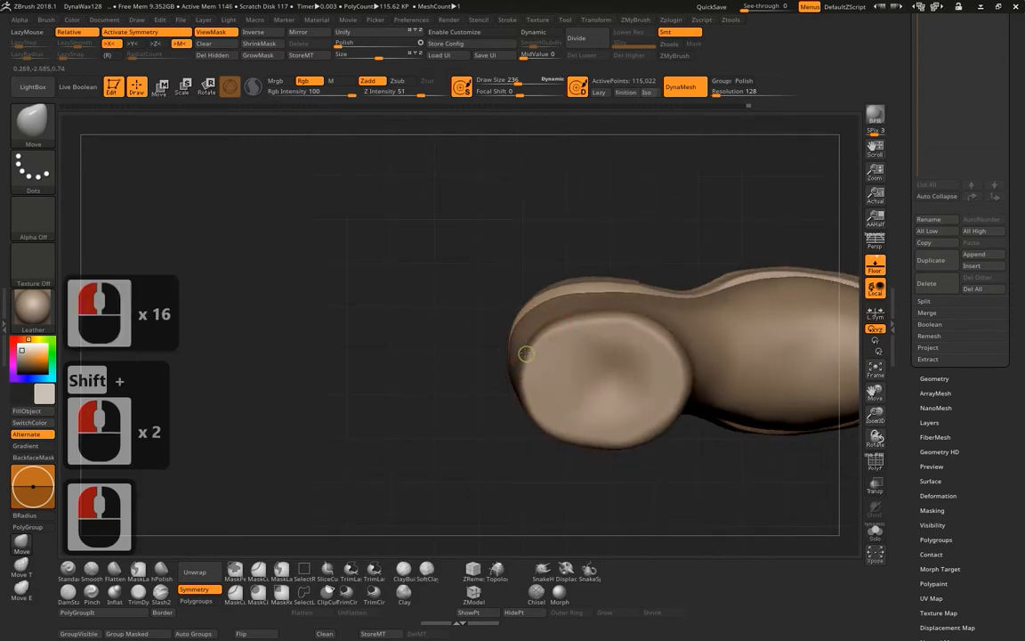
Increase the Move brush's draw size to 289, and round and smooth the shaft's top outline above the heel.
{"action": "mouse_move", "coordinate": [525, 354]}
{"action": "left_mouse_down"}
{"action": "mouse_move", "coordinate": [512, 358]}
{"action": "mouse_move", "coordinate": [621, 221]}
{"action": "mouse_move", "coordinate": [648, 245]}
{"action": "mouse_move", "coordinate": [534, 331]}
{"action": "mouse_move", "coordinate": [582, 337]}
{"action": "left_mouse_up"}
{"action": "left_click_drag", "start_coordinate": [600, 326], "coordinate": [614, 332]}
{"action": "key", "text": "space"}
{"action": "mouse_move", "coordinate": [625, 327]}
{"action": "left_mouse_down"}
{"action": "mouse_move", "coordinate": [605, 317]}
{"action": "mouse_move", "coordinate": [589, 338]}
{"action": "mouse_move", "coordinate": [565, 339]}
{"action": "left_mouse_up"}
{"action": "mouse_move", "coordinate": [585, 260]}
{"action": "left_mouse_down"}
{"action": "mouse_move", "coordinate": [647, 260]}
{"action": "mouse_move", "coordinate": [625, 226]}
{"action": "left_mouse_up"}
{"action": "left_click_drag", "start_coordinate": [610, 304], "coordinate": [611, 309]}
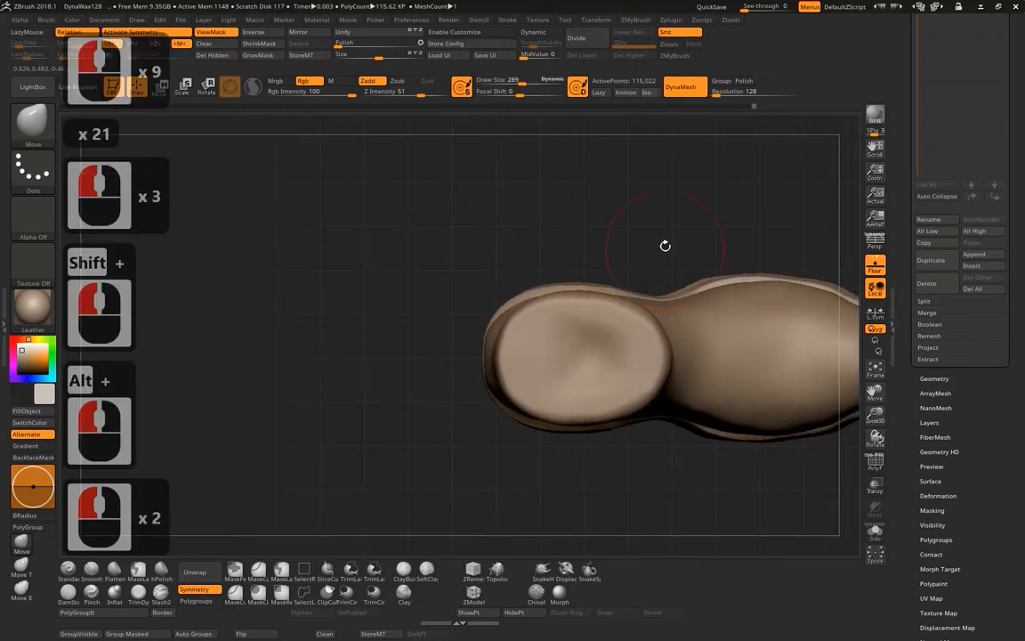
{"action": "left_click_drag", "start_coordinate": [664, 245], "coordinate": [663, 210]}
{"action": "left_click_drag", "start_coordinate": [566, 356], "coordinate": [598, 349], "text": "shift"}
{"action": "left_click_drag", "start_coordinate": [757, 280], "coordinate": [652, 244], "text": "alt"}
{"action": "mouse_move", "coordinate": [576, 233]}
{"action": "left_mouse_down"}
{"action": "mouse_move", "coordinate": [578, 285]}
{"action": "mouse_move", "coordinate": [617, 259]}
{"action": "mouse_move", "coordinate": [630, 232]}
{"action": "mouse_move", "coordinate": [592, 254]}
{"action": "left_mouse_up"}
Clip the top of the boot shaft flat with straight horizontal cuts.
{"action": "left_click_drag", "start_coordinate": [333, 303], "coordinate": [593, 304], "text": "ctrl+shift"}
{"action": "key", "text": "space"}
{"action": "mouse_move", "coordinate": [660, 283]}
{"action": "left_mouse_down"}
{"action": "mouse_move", "coordinate": [648, 324]}
{"action": "mouse_move", "coordinate": [595, 295]}
{"action": "left_mouse_up"}
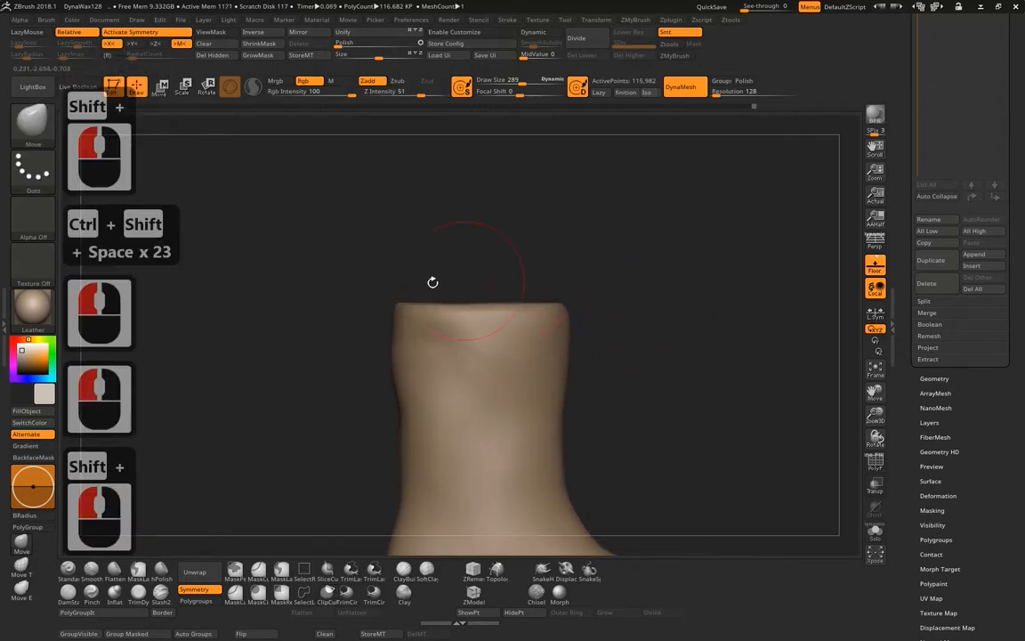
{"action": "left_click_drag", "start_coordinate": [371, 305], "coordinate": [669, 308], "text": "ctrl+shift"}
Mask everything below the shaft's top rim, leaving only the rim band editable.
{"action": "mouse_move", "coordinate": [498, 252]}
{"action": "left_mouse_down", "text": "ctrl"}
{"action": "mouse_move", "coordinate": [610, 321]}
{"action": "mouse_move", "coordinate": [338, 141]}
{"action": "left_mouse_up", "text": "ctrl"}
{"action": "left_click_drag", "start_coordinate": [395, 225], "coordinate": [636, 300]}
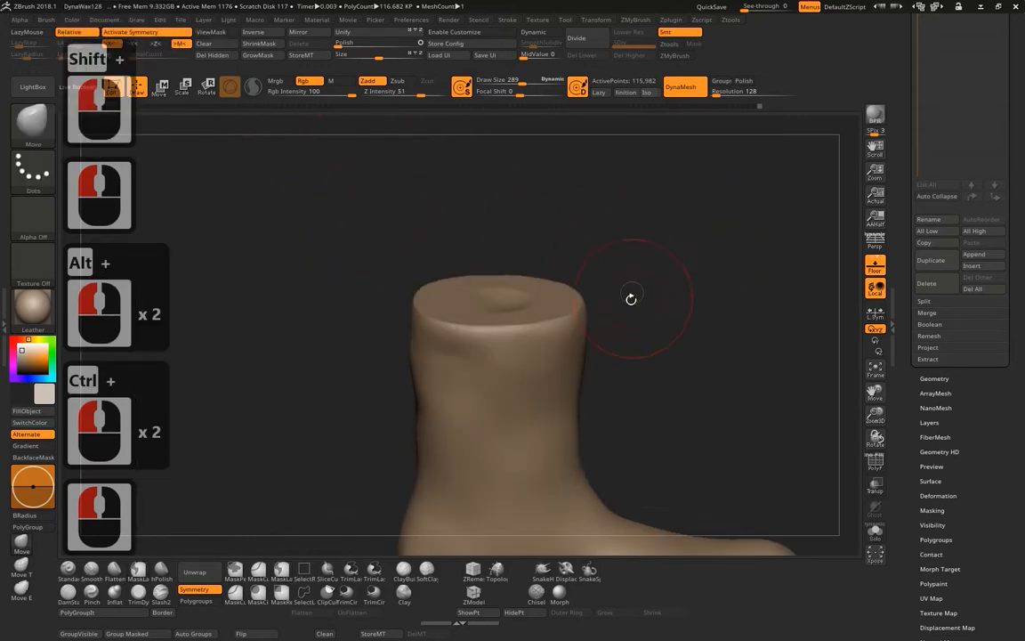
{"action": "key", "text": "ctrl+z"}
{"action": "left_click", "coordinate": [686, 278], "text": "ctrl"}
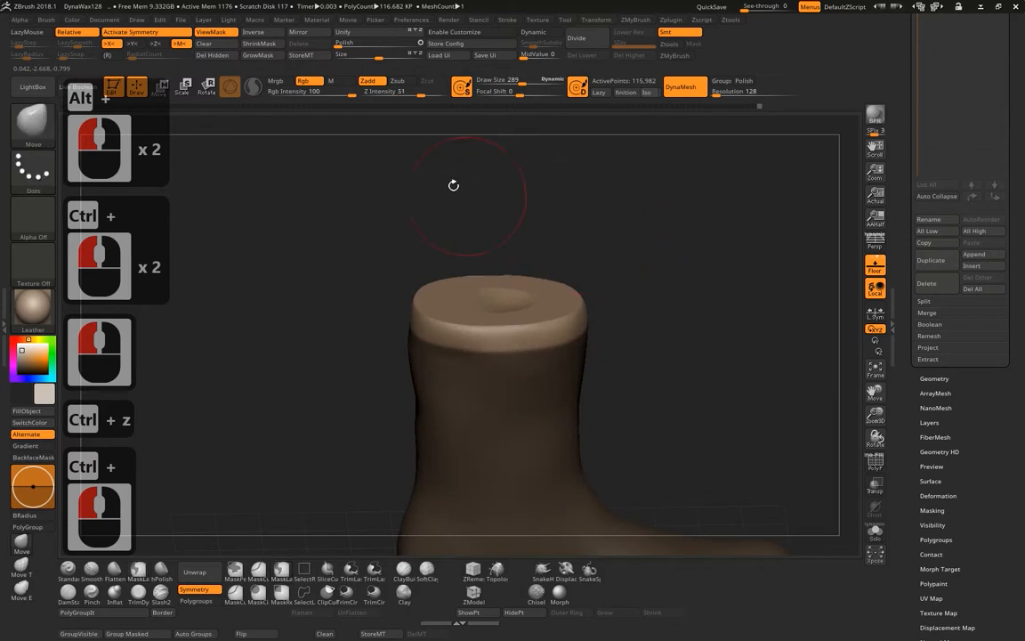
Centre the transform gizmo on the unmasked rim with its orientation reset, then flatten the rim vertically and raise it slightly.
{"action": "left_click", "coordinate": [160, 86]}
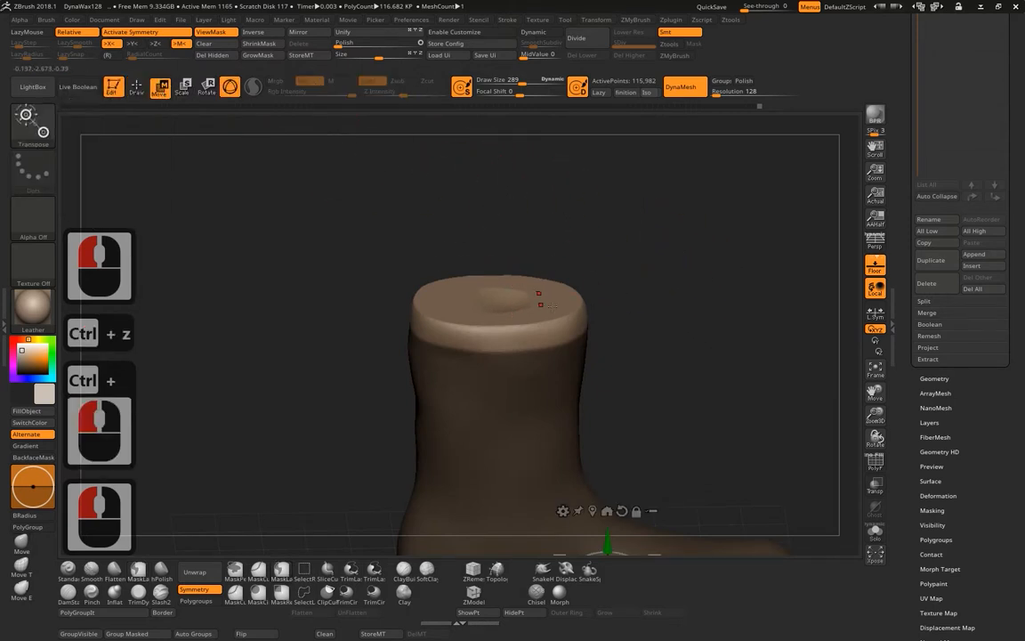
{"action": "left_click_drag", "start_coordinate": [659, 374], "coordinate": [659, 320]}
{"action": "left_click", "coordinate": [594, 510], "text": "alt"}
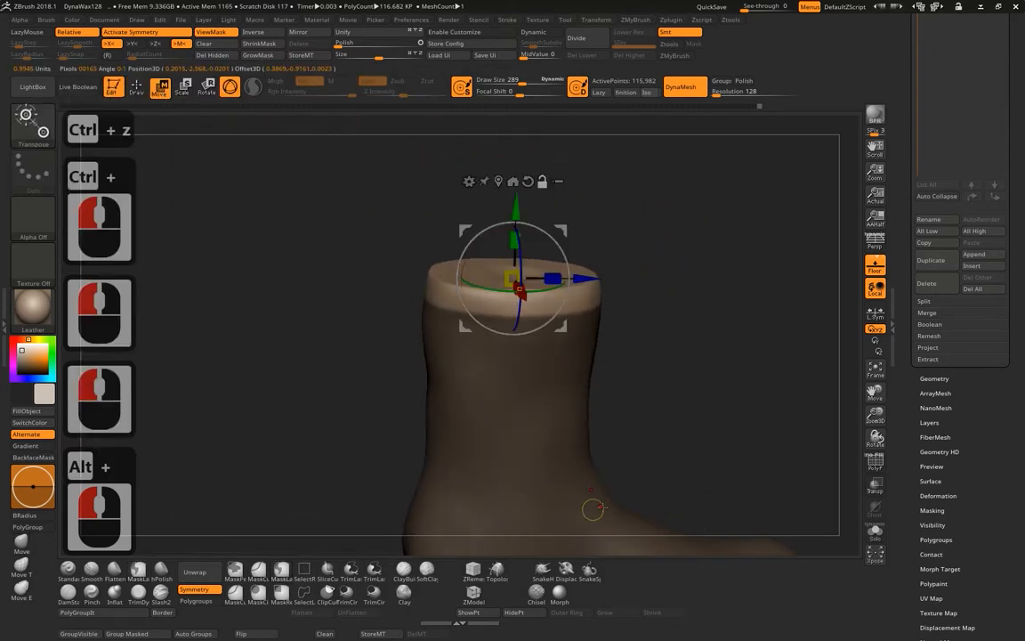
{"action": "left_click", "coordinate": [528, 182], "text": "alt"}
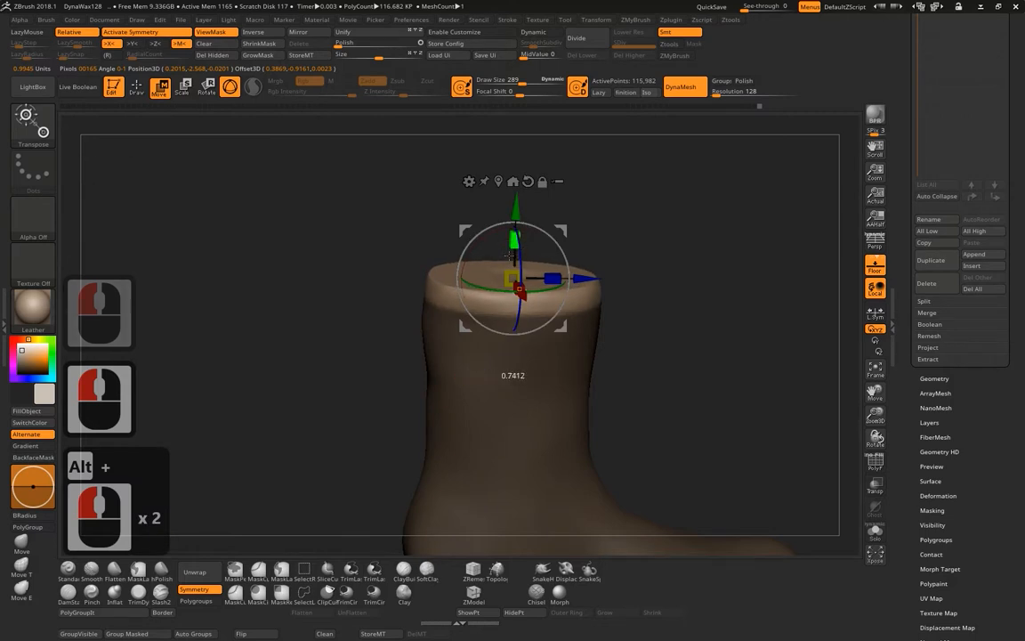
{"action": "left_click", "coordinate": [513, 238]}
{"action": "left_click_drag", "start_coordinate": [516, 203], "coordinate": [516, 197]}
{"action": "left_click_drag", "start_coordinate": [650, 210], "coordinate": [622, 200], "text": "shift"}
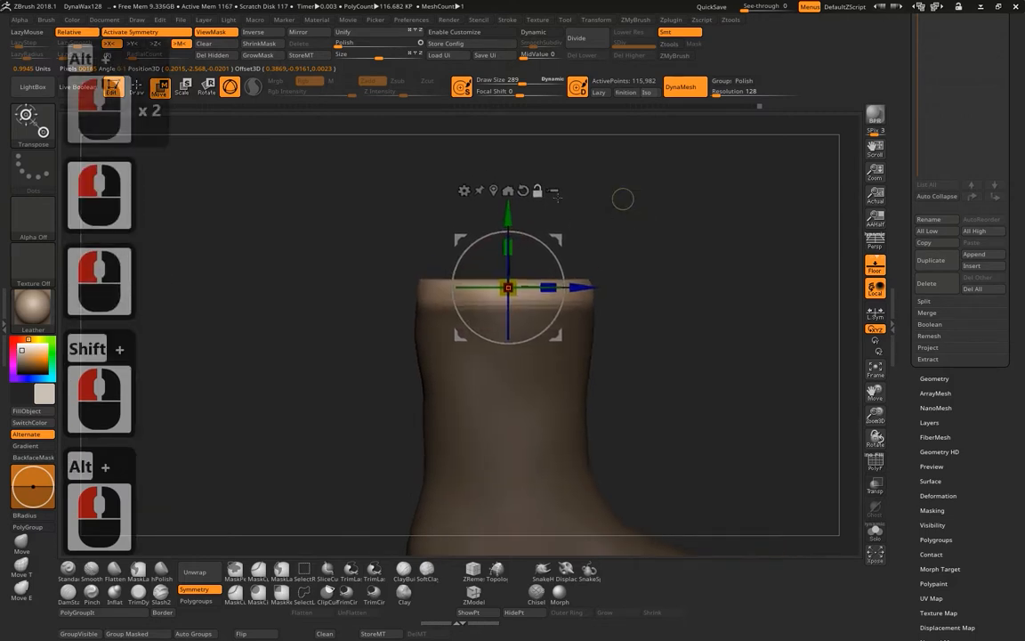
{"action": "left_click_drag", "start_coordinate": [509, 216], "coordinate": [510, 208]}
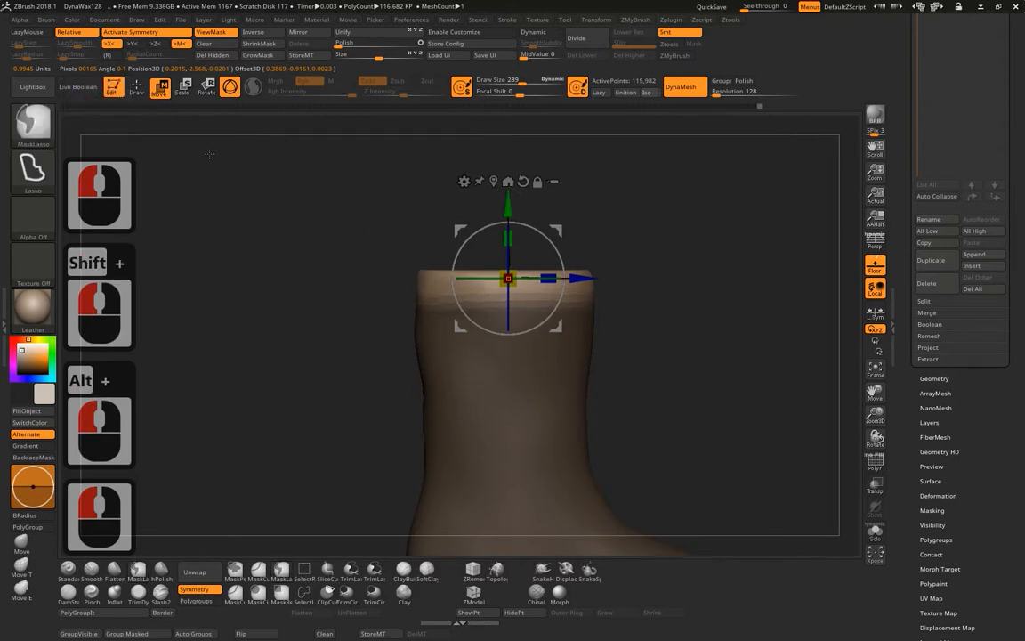
Return to Draw mode, clip the raised rim level, and clear the mask while updating the DynaMesh.
{"action": "left_click", "coordinate": [139, 90]}
{"action": "left_click_drag", "start_coordinate": [298, 276], "coordinate": [712, 275], "text": "ctrl+shift"}
{"action": "left_click_drag", "start_coordinate": [806, 287], "coordinate": [706, 318]}
{"action": "left_click_drag", "start_coordinate": [503, 284], "coordinate": [550, 278], "text": "shift"}
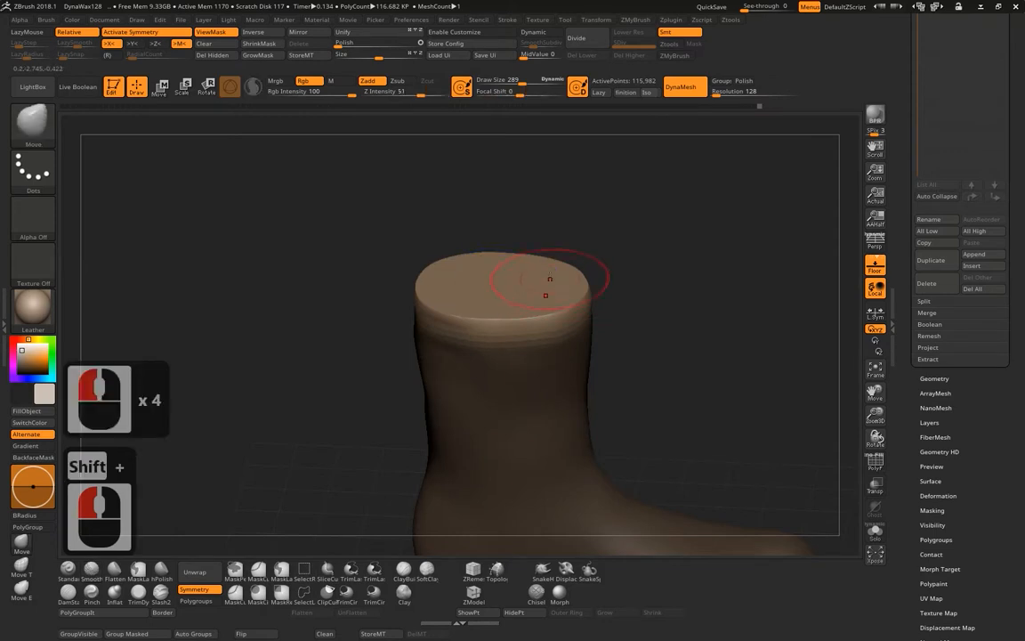
{"action": "mouse_move", "coordinate": [696, 238]}
{"action": "left_mouse_down"}
{"action": "mouse_move", "coordinate": [714, 304]}
{"action": "mouse_move", "coordinate": [700, 253]}
{"action": "left_mouse_up"}
{"action": "left_click", "coordinate": [705, 256], "text": "ctrl"}
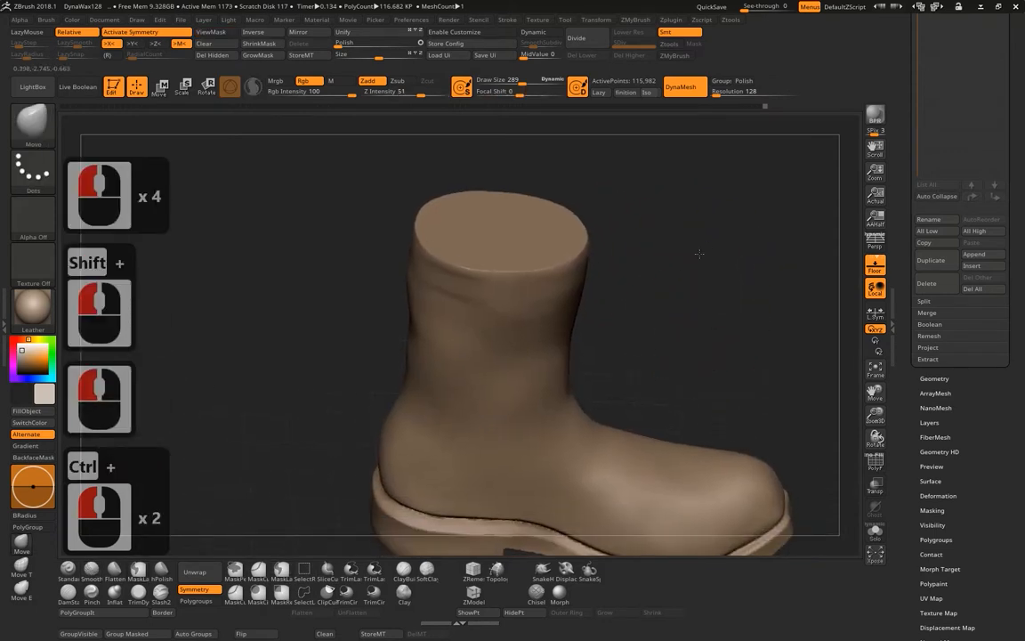
Smooth the shaft's surface just below the top rim on both sides of the boot.
{"action": "mouse_move", "coordinate": [472, 301]}
{"action": "left_mouse_down", "text": "shift"}
{"action": "mouse_move", "coordinate": [419, 307]}
{"action": "mouse_move", "coordinate": [472, 302]}
{"action": "left_mouse_up", "text": "shift"}
{"action": "mouse_move", "coordinate": [686, 278]}
{"action": "left_mouse_down"}
{"action": "mouse_move", "coordinate": [686, 293]}
{"action": "mouse_move", "coordinate": [674, 275]}
{"action": "left_mouse_up"}
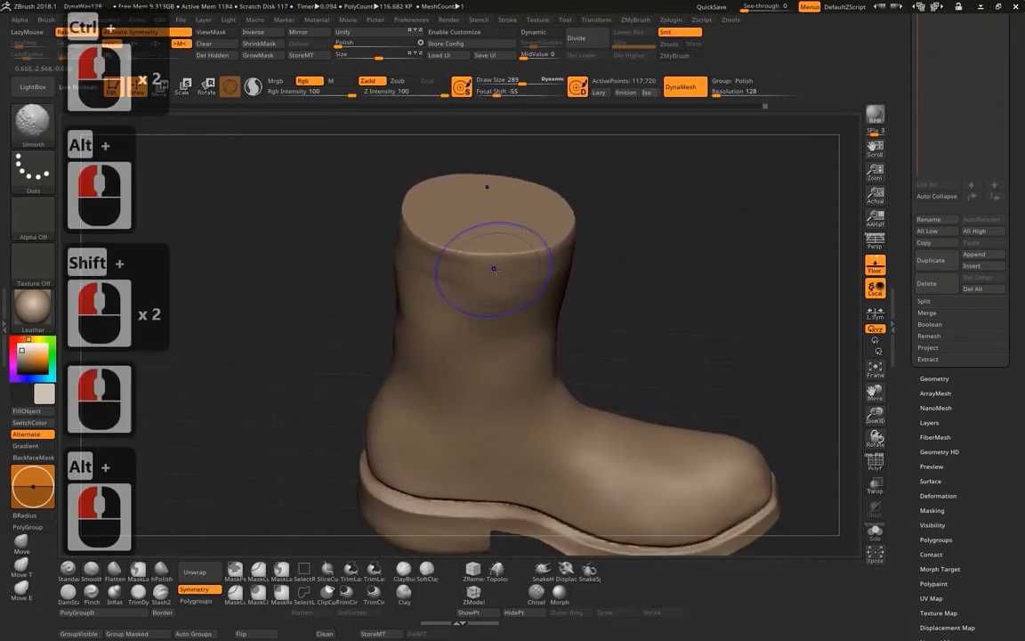
{"action": "left_click_drag", "start_coordinate": [494, 269], "coordinate": [339, 224], "text": "shift"}
{"action": "left_click_drag", "start_coordinate": [394, 258], "coordinate": [549, 240], "text": "shift"}
{"action": "left_click_drag", "start_coordinate": [709, 264], "coordinate": [663, 267]}
{"action": "left_click_drag", "start_coordinate": [496, 259], "coordinate": [434, 241], "text": "shift"}
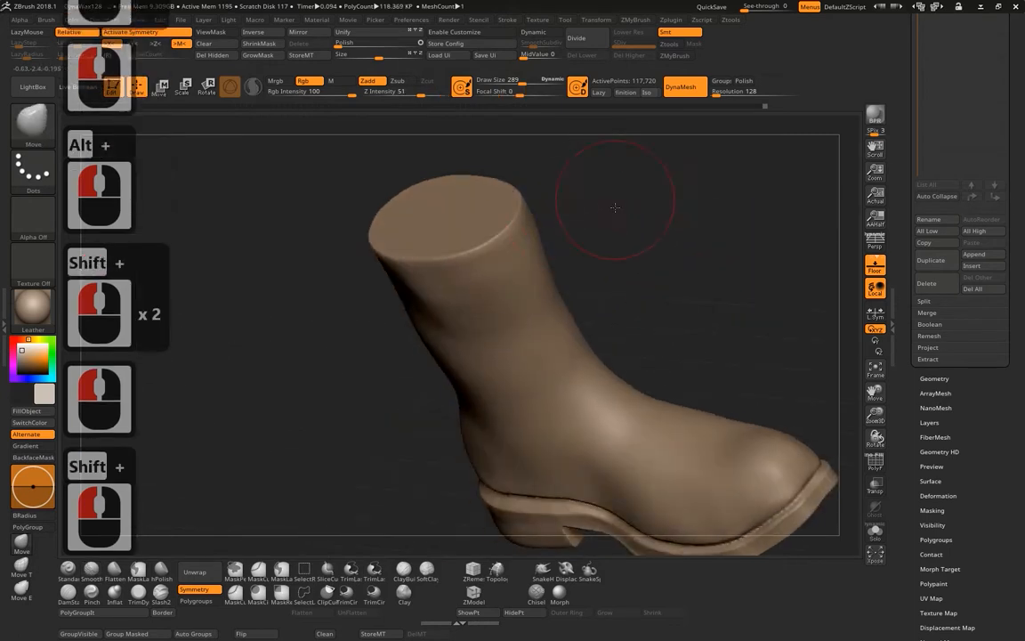
View the shaft's flat top from above and set MaskPen as the masking brush.
{"action": "mouse_move", "coordinate": [646, 143]}
{"action": "left_mouse_down"}
{"action": "mouse_move", "coordinate": [609, 340]}
{"action": "mouse_move", "coordinate": [651, 401]}
{"action": "left_mouse_up"}
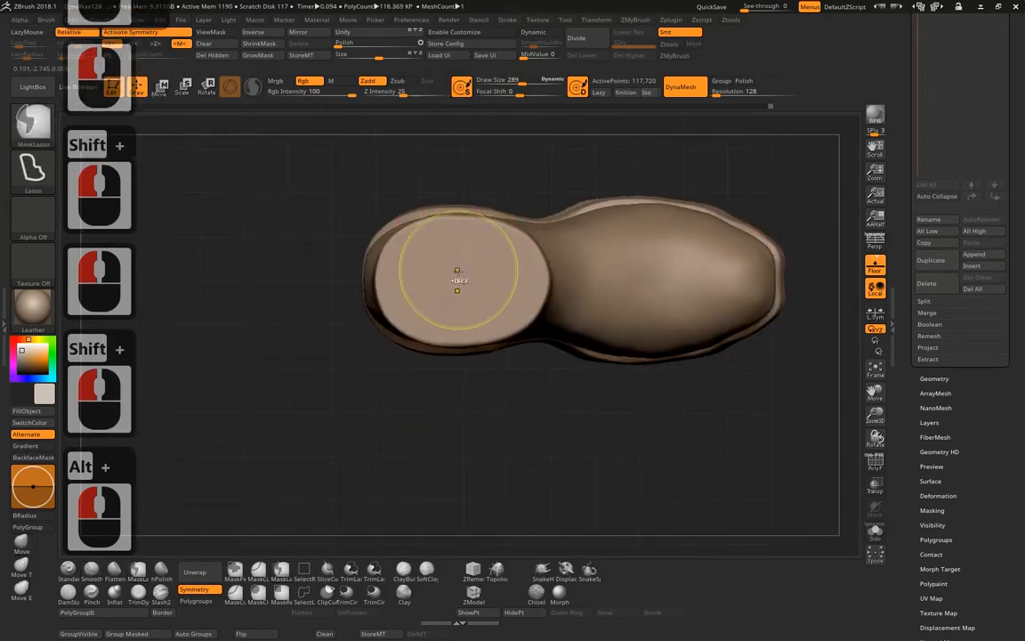
{"action": "left_click", "coordinate": [480, 366], "text": "ctrl"}
{"action": "key", "text": "ctrl+z"}
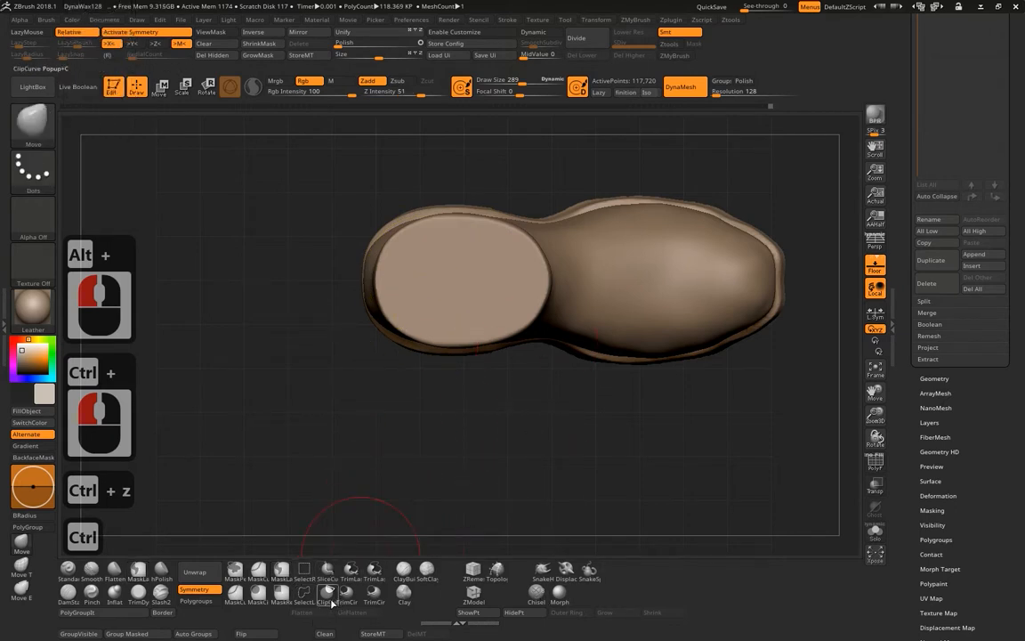
{"action": "left_click", "coordinate": [256, 567]}
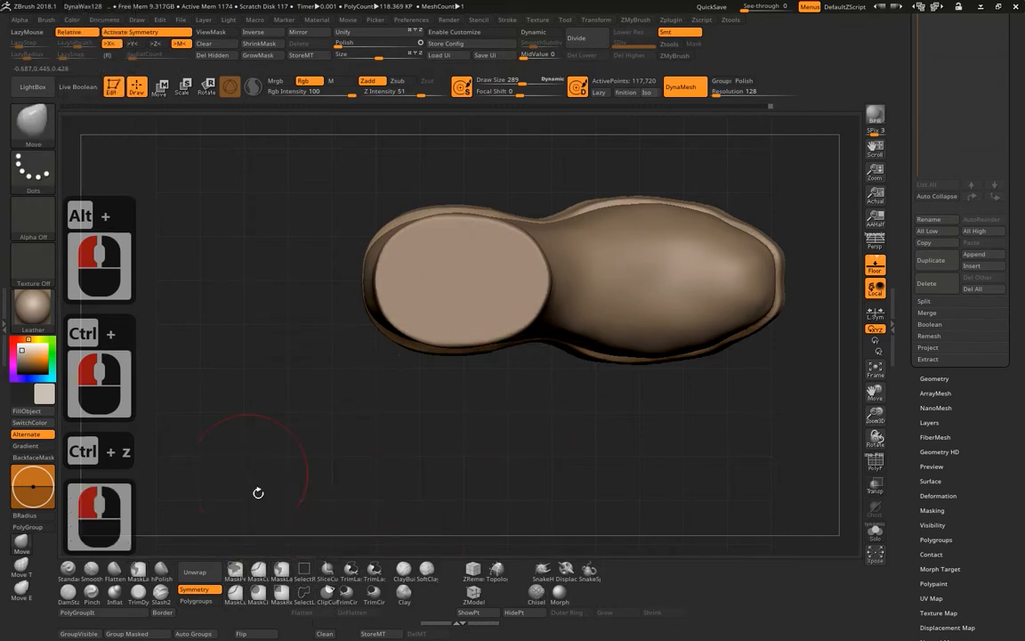
{"action": "left_click", "coordinate": [236, 570]}
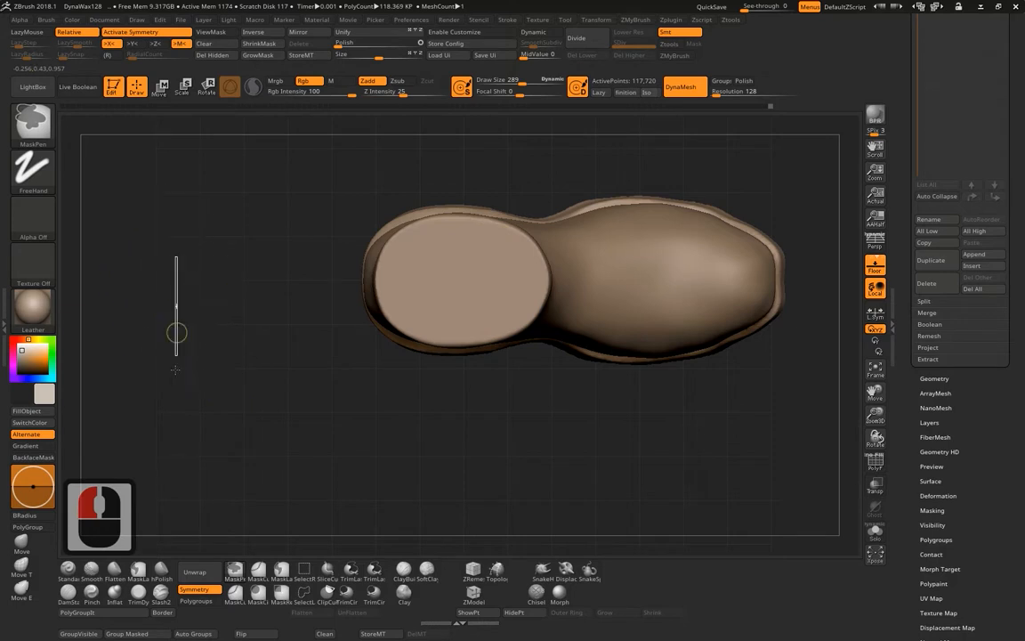
Reduce the draw size to 129 and paint a soft-edged mask over the shaft's flat top.
{"action": "left_click", "coordinate": [468, 269], "text": "ctrl"}
{"action": "left_click", "coordinate": [456, 279], "text": "ctrl"}
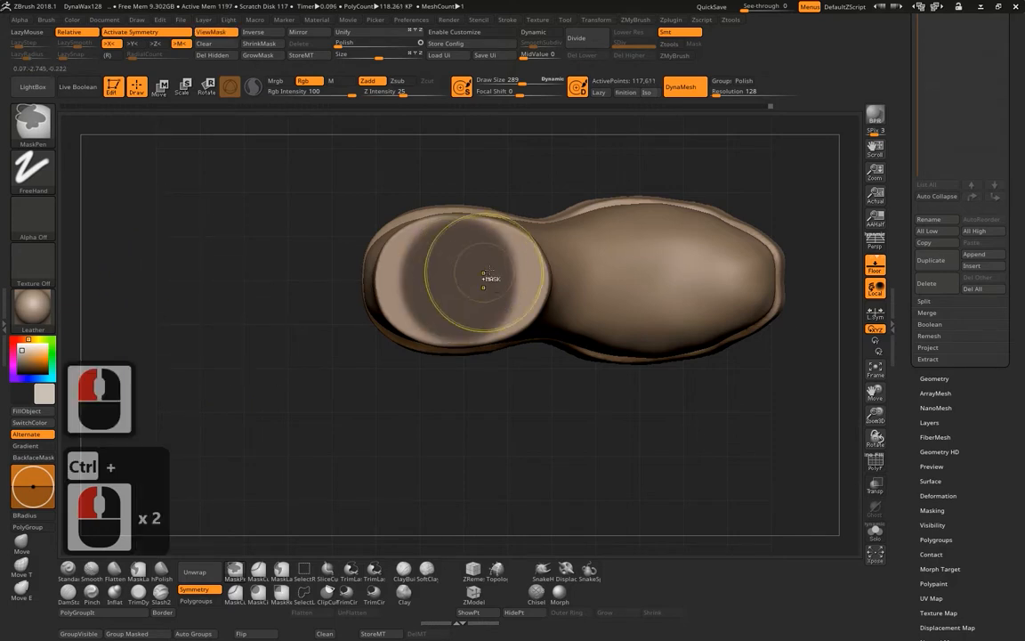
{"action": "key", "text": "ctrl+z"}
{"action": "key", "text": "space"}
{"action": "mouse_move", "coordinate": [467, 277]}
{"action": "left_mouse_down"}
{"action": "mouse_move", "coordinate": [453, 275]}
{"action": "mouse_move", "coordinate": [453, 256]}
{"action": "mouse_move", "coordinate": [407, 267]}
{"action": "left_mouse_up"}
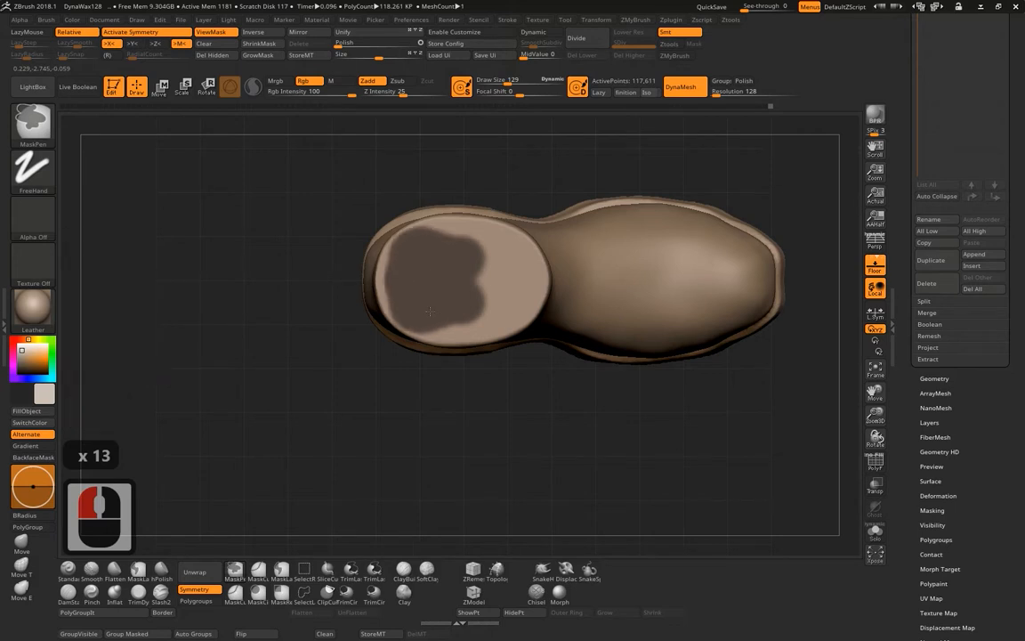
{"action": "left_click_drag", "start_coordinate": [470, 310], "coordinate": [498, 306], "text": "ctrl"}
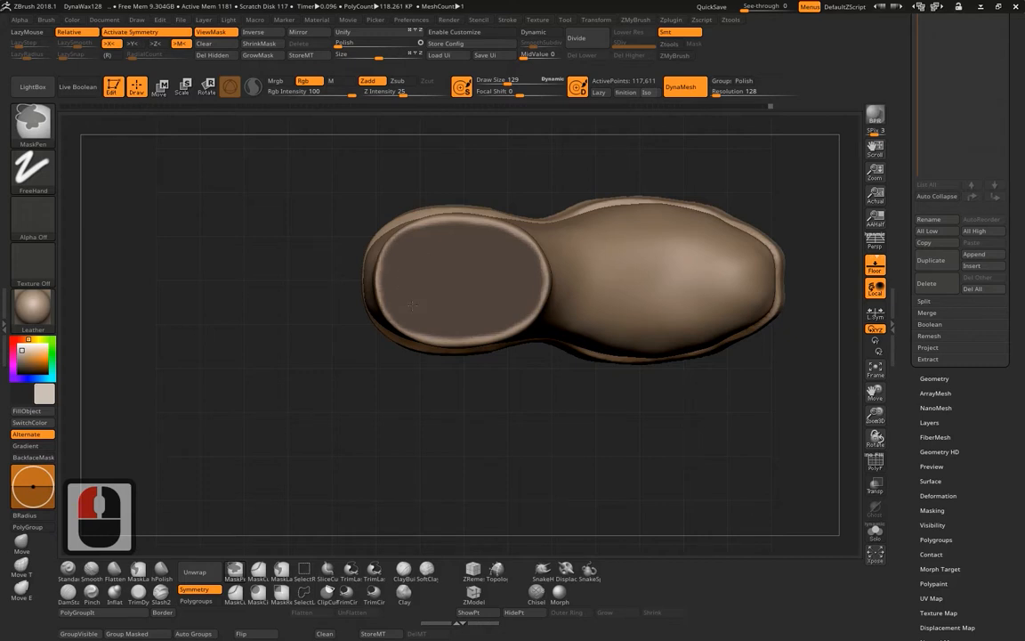
{"action": "left_click", "coordinate": [502, 301], "text": "ctrl"}
{"action": "left_click", "coordinate": [495, 298], "text": "ctrl"}
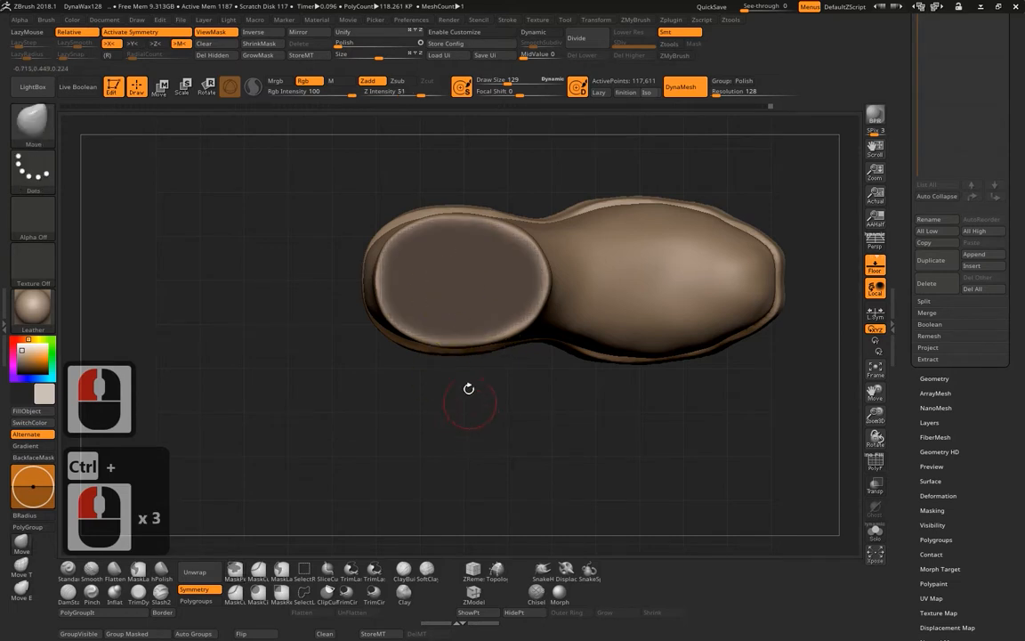
Erase the mask's outer part and repaint it across the shaft's top face, leaving a narrow even rim unmasked.
{"action": "left_click", "coordinate": [360, 435], "text": "ctrl"}
{"action": "mouse_move", "coordinate": [430, 423]}
{"action": "left_mouse_down"}
{"action": "mouse_move", "coordinate": [440, 381]}
{"action": "mouse_move", "coordinate": [371, 405]}
{"action": "mouse_move", "coordinate": [487, 282]}
{"action": "left_mouse_up"}
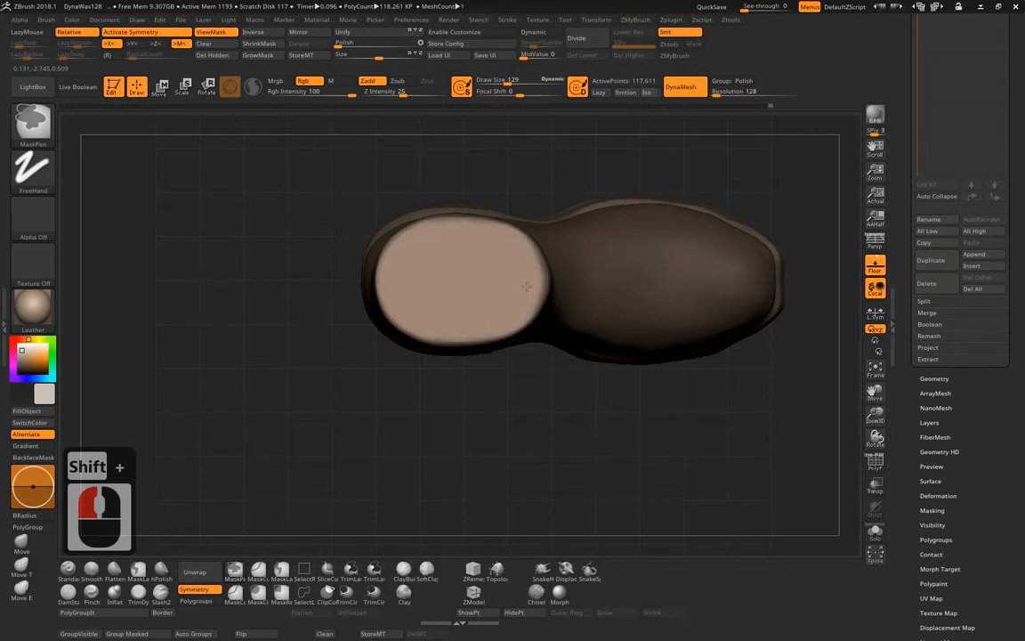
{"action": "left_click", "coordinate": [504, 242]}
{"action": "left_click", "coordinate": [550, 208], "text": "ctrl"}
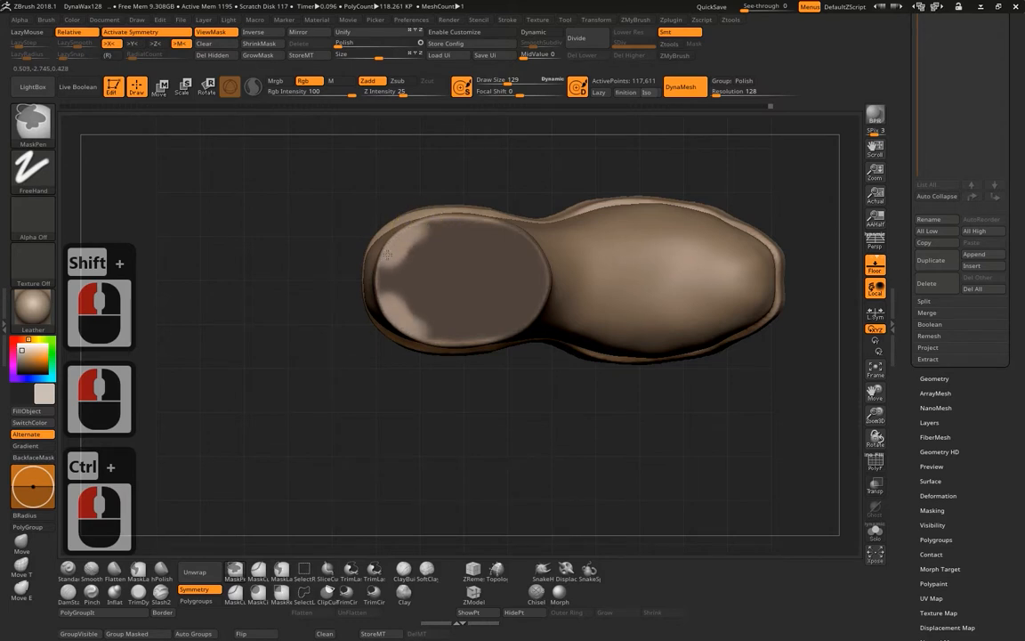
{"action": "mouse_move", "coordinate": [400, 310]}
{"action": "left_mouse_down", "text": "ctrl+alt"}
{"action": "mouse_move", "coordinate": [465, 322]}
{"action": "mouse_move", "coordinate": [534, 308]}
{"action": "left_mouse_up", "text": "ctrl+alt"}
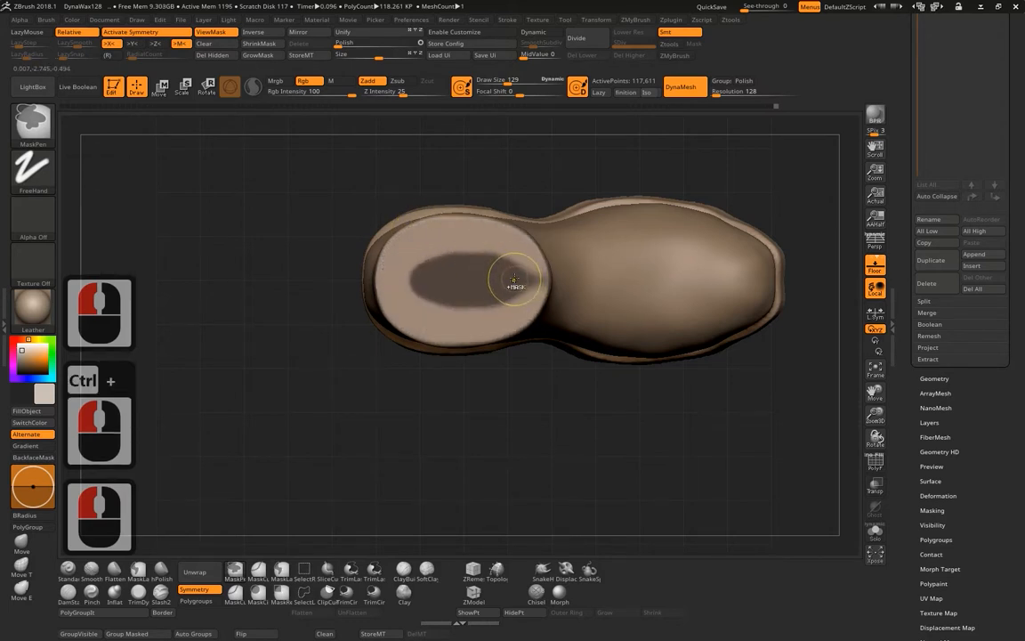
{"action": "left_click", "coordinate": [515, 281], "text": "ctrl"}
{"action": "left_click_drag", "start_coordinate": [498, 267], "coordinate": [433, 253], "text": "ctrl"}
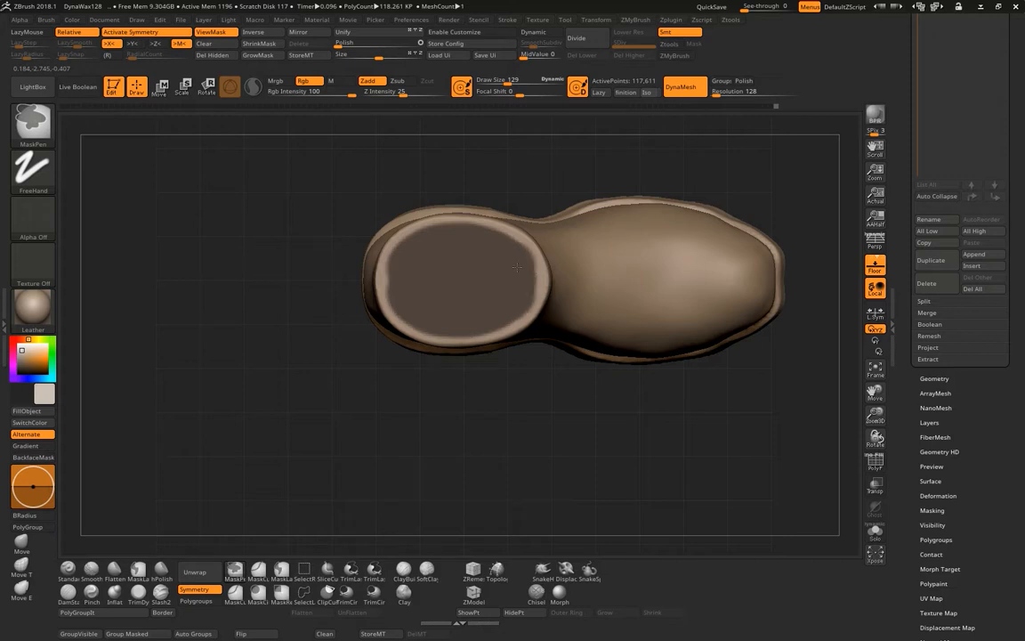
{"action": "left_click", "coordinate": [410, 265], "text": "ctrl"}
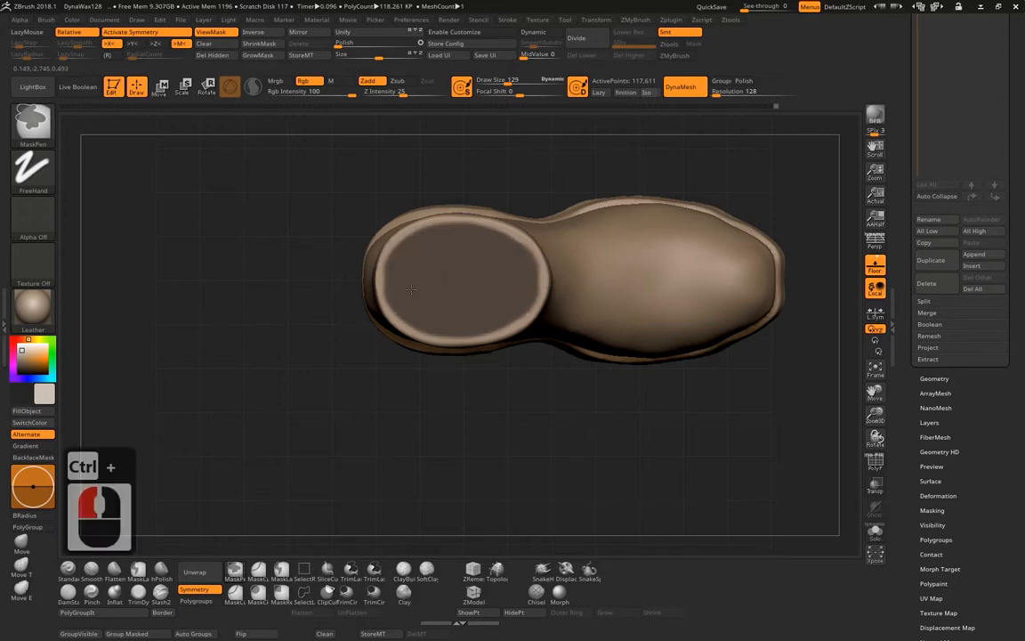
Invert the mask so only the area inside the shaft's rim is editable, and soften the mask's edge.
{"action": "double_click", "coordinate": [508, 423], "text": "ctrl"}
{"action": "left_click_drag", "start_coordinate": [512, 424], "coordinate": [510, 336]}
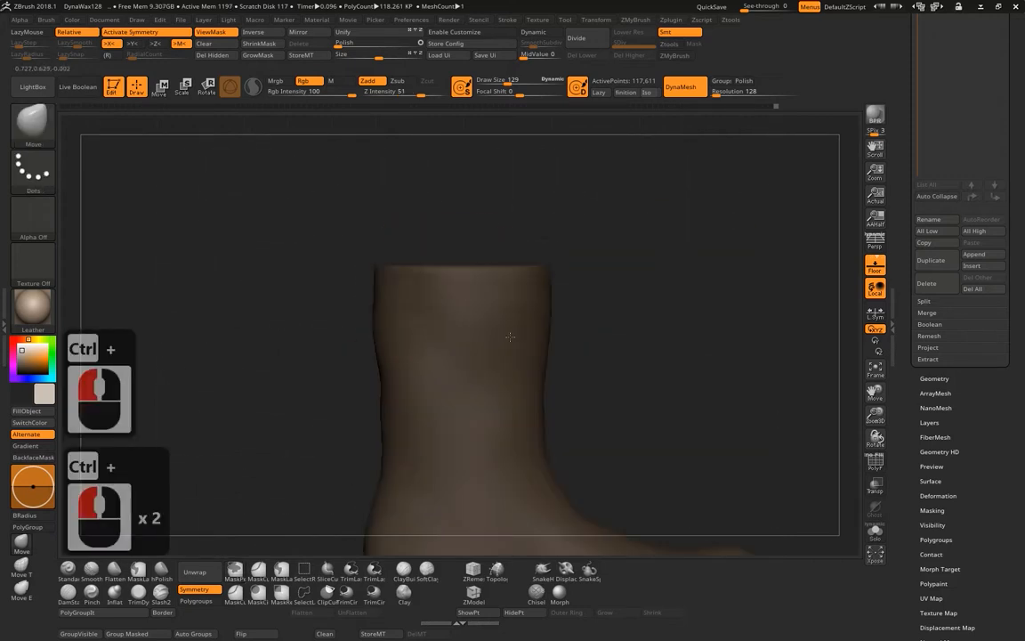
{"action": "left_click_drag", "start_coordinate": [602, 237], "coordinate": [583, 307]}
{"action": "left_click", "coordinate": [478, 281], "text": "ctrl"}
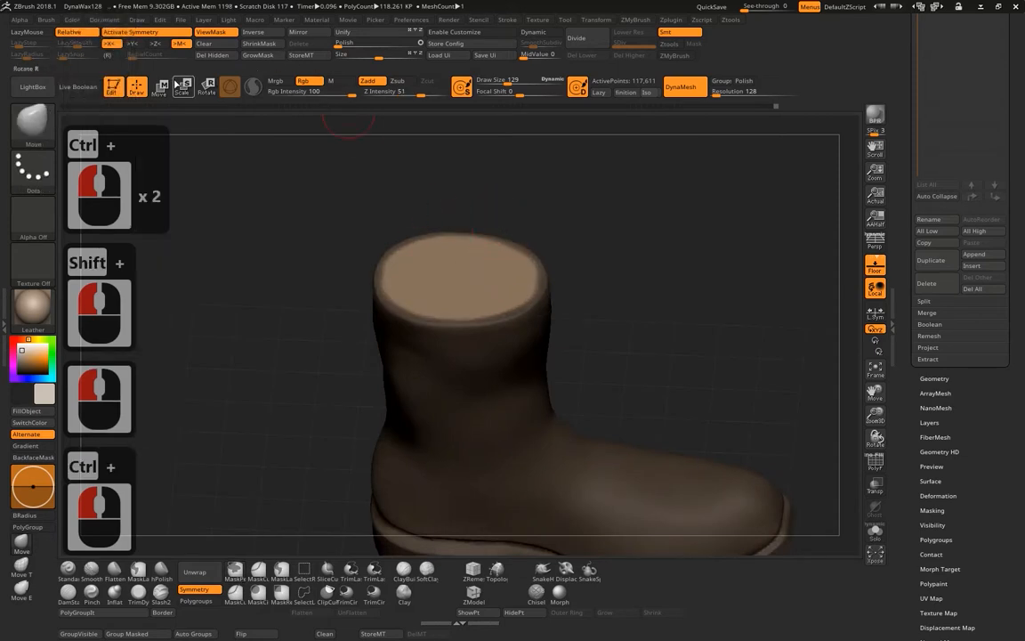
Reset the Move gizmo's orientation, centre it on the unmasked top face, and push that face down about 0.99 units into the shaft.
{"action": "left_click", "coordinate": [162, 86]}
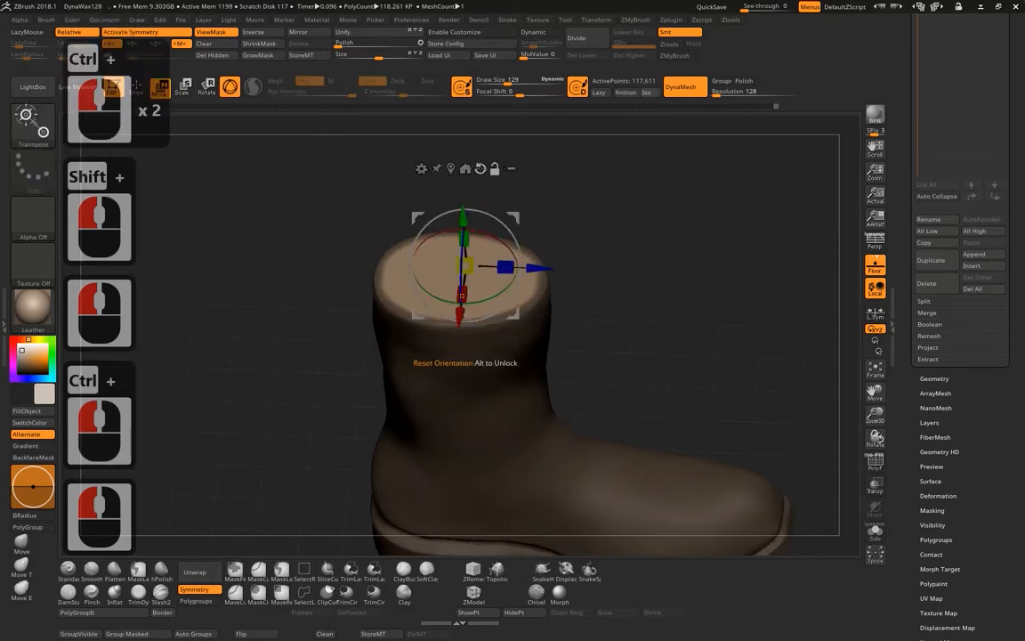
{"action": "left_click", "coordinate": [481, 169], "text": "alt"}
{"action": "left_click", "coordinate": [451, 168], "text": "alt"}
{"action": "left_click_drag", "start_coordinate": [461, 204], "coordinate": [480, 259]}
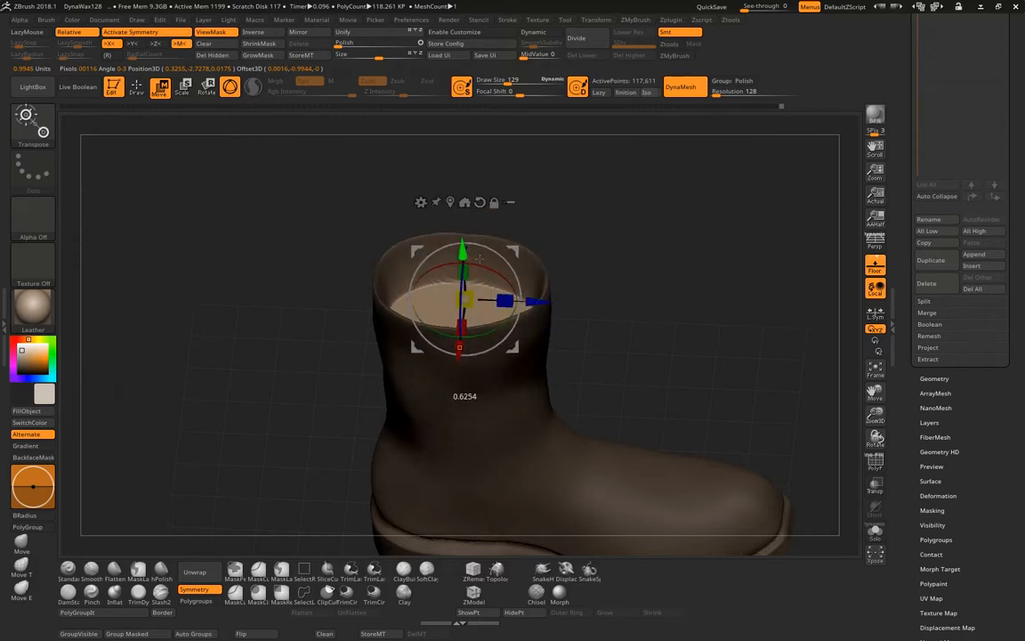
{"action": "right_click_drag", "start_coordinate": [480, 259], "coordinate": [612, 242]}
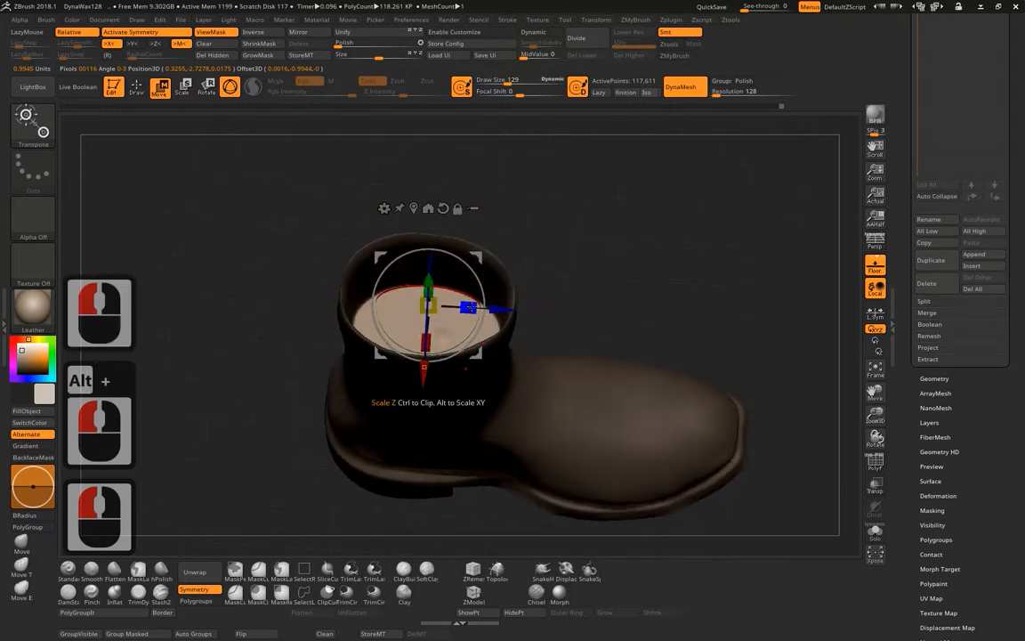
{"action": "left_click_drag", "start_coordinate": [468, 307], "coordinate": [460, 308]}
{"action": "left_click_drag", "start_coordinate": [427, 347], "coordinate": [430, 340]}
{"action": "left_click_drag", "start_coordinate": [574, 214], "coordinate": [566, 295]}
{"action": "key", "text": "ctrl+z"}
{"action": "key", "text": "ctrl+z"}
{"action": "left_click_drag", "start_coordinate": [430, 301], "coordinate": [431, 305]}
{"action": "left_click_drag", "start_coordinate": [536, 256], "coordinate": [536, 223], "text": "shift"}
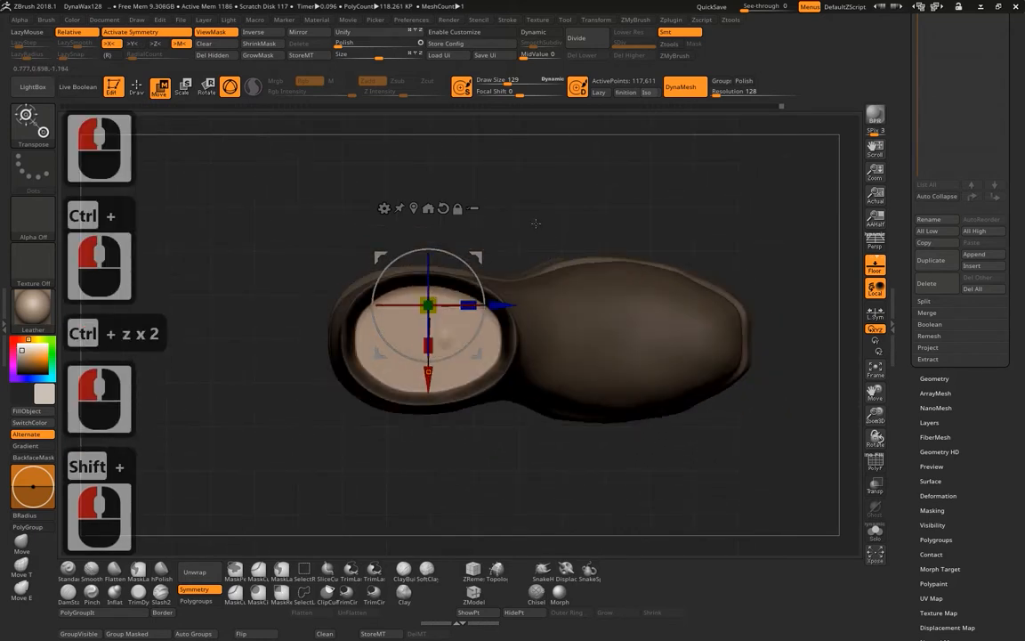
{"action": "left_click", "coordinate": [442, 208], "text": "alt"}
{"action": "left_click", "coordinate": [443, 210], "text": "alt"}
{"action": "left_click", "coordinate": [441, 212], "text": "alt"}
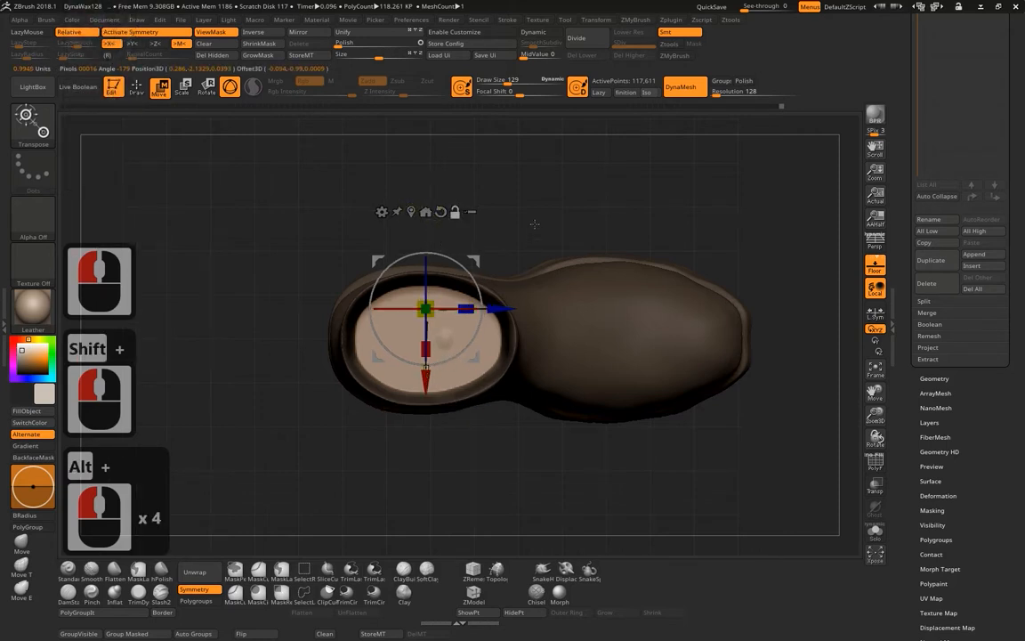
{"action": "left_click_drag", "start_coordinate": [533, 224], "coordinate": [540, 153], "text": "alt"}
{"action": "left_click_drag", "start_coordinate": [473, 408], "coordinate": [423, 396]}
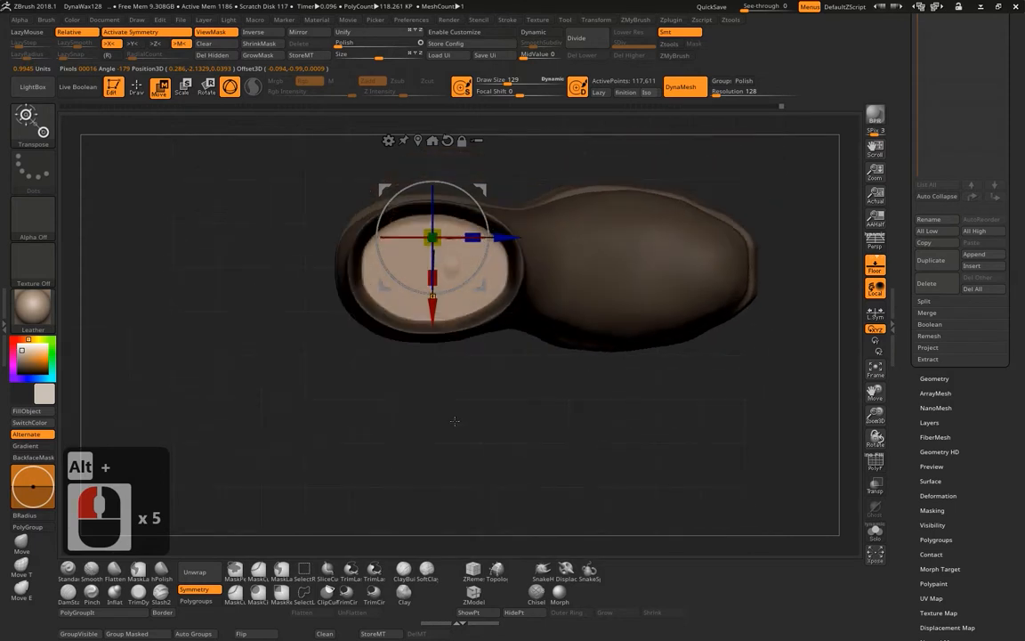
Return to Draw mode, clear the mask, and update the DynaMesh of the hollowed boot.
{"action": "left_click", "coordinate": [409, 373], "text": "ctrl"}
{"action": "left_click", "coordinate": [136, 86]}
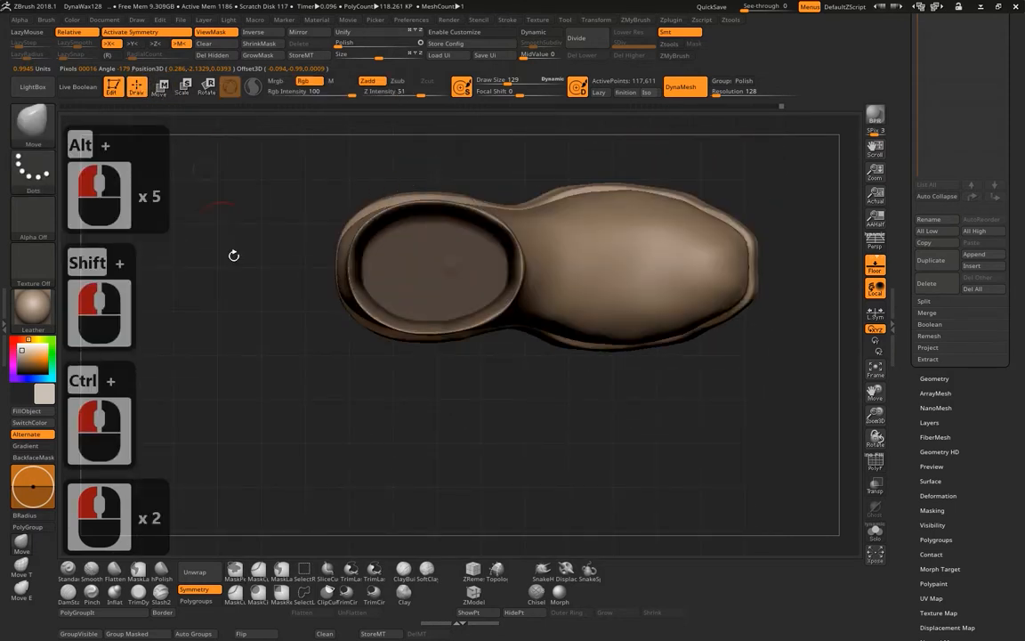
{"action": "left_click", "coordinate": [341, 407], "text": "ctrl"}
{"action": "left_click", "coordinate": [344, 435], "text": "ctrl"}
{"action": "left_click", "coordinate": [389, 172], "text": "ctrl"}
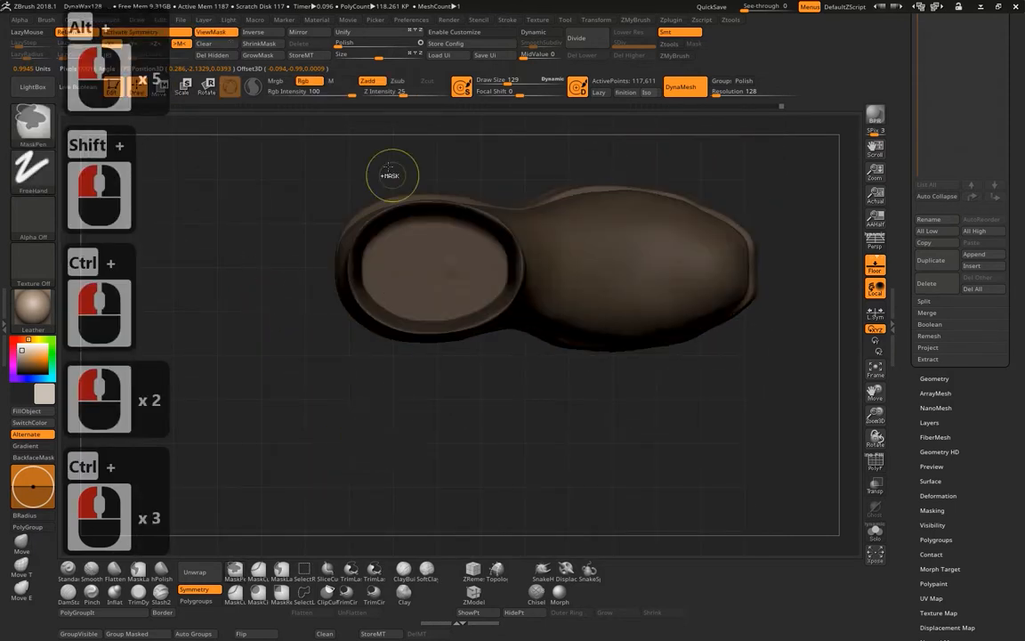
{"action": "left_click", "coordinate": [281, 366], "text": "ctrl"}
{"action": "left_click_drag", "start_coordinate": [264, 310], "coordinate": [283, 474], "text": "ctrl"}
Smooth the floor and inner walls of the boot's opening all around, and update the DynaMesh.
{"action": "mouse_move", "coordinate": [415, 283]}
{"action": "left_mouse_down"}
{"action": "mouse_move", "coordinate": [434, 291]}
{"action": "mouse_move", "coordinate": [455, 229]}
{"action": "left_mouse_up"}
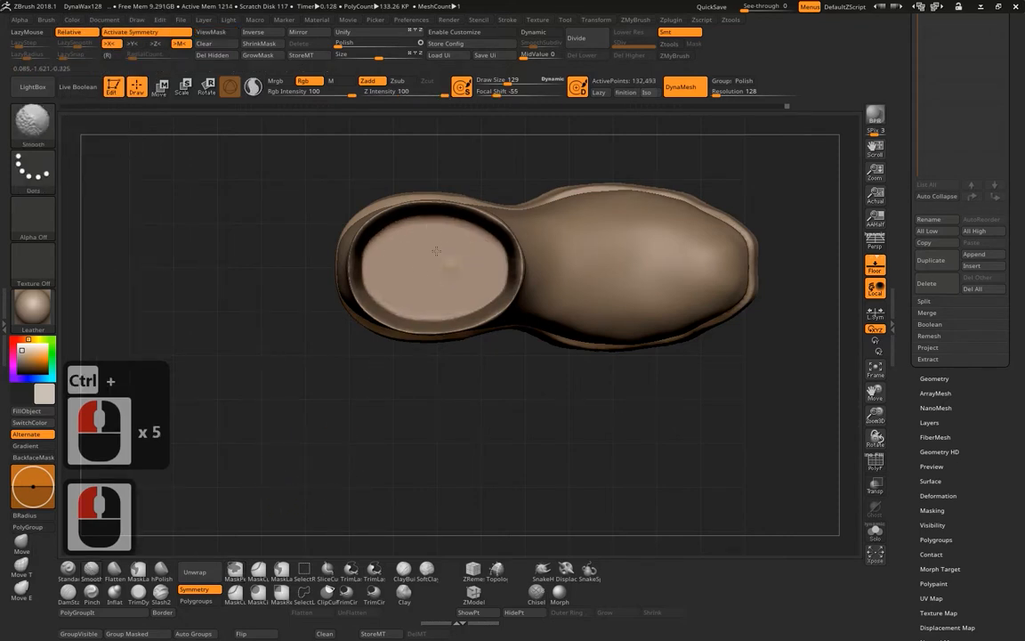
{"action": "left_click_drag", "start_coordinate": [368, 266], "coordinate": [374, 283], "text": "shift"}
{"action": "mouse_move", "coordinate": [345, 418]}
{"action": "left_mouse_down"}
{"action": "mouse_move", "coordinate": [408, 435]}
{"action": "mouse_move", "coordinate": [391, 433]}
{"action": "left_mouse_up"}
{"action": "left_click_drag", "start_coordinate": [378, 268], "coordinate": [391, 287], "text": "shift"}
{"action": "mouse_move", "coordinate": [342, 400]}
{"action": "left_mouse_down"}
{"action": "mouse_move", "coordinate": [369, 405]}
{"action": "mouse_move", "coordinate": [504, 287]}
{"action": "left_mouse_up"}
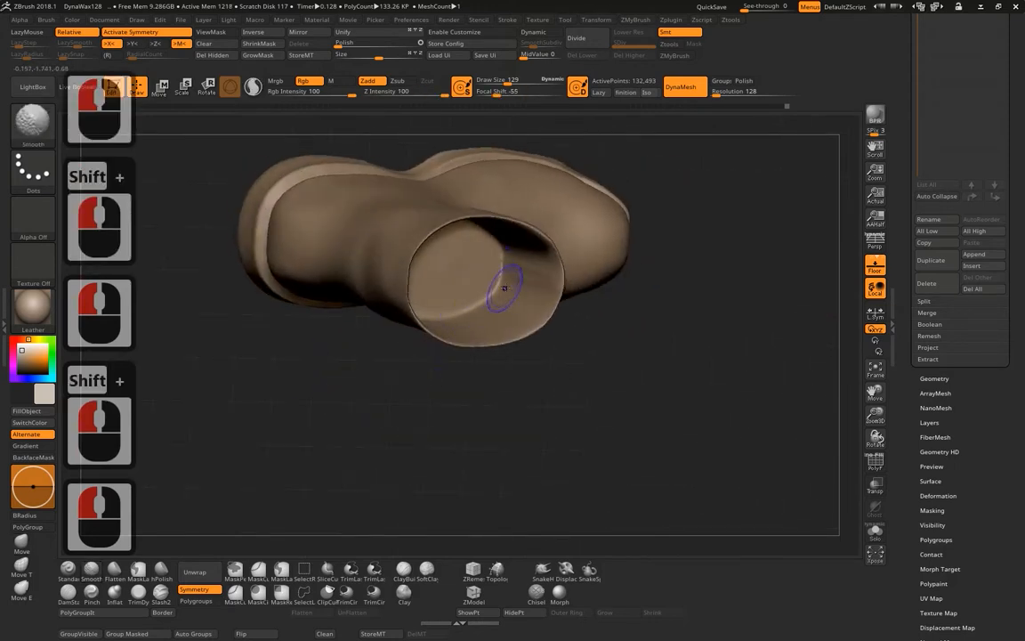
{"action": "middle_click_drag", "start_coordinate": [499, 241], "coordinate": [505, 267], "text": "shift"}
{"action": "left_click_drag", "start_coordinate": [499, 245], "coordinate": [504, 274], "text": "shift"}
{"action": "left_click_drag", "start_coordinate": [481, 418], "coordinate": [527, 367]}
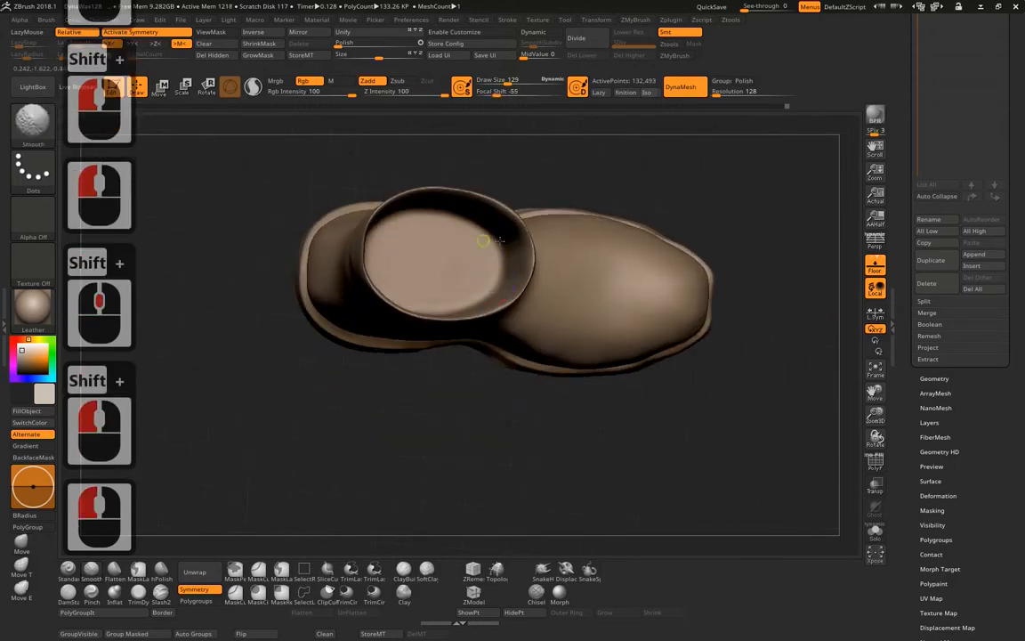
{"action": "left_click_drag", "start_coordinate": [434, 254], "coordinate": [443, 217], "text": "shift"}
{"action": "left_click_drag", "start_coordinate": [487, 409], "coordinate": [482, 389]}
{"action": "left_click_drag", "start_coordinate": [444, 441], "coordinate": [434, 509], "text": "ctrl"}
{"action": "left_click_drag", "start_coordinate": [466, 485], "coordinate": [485, 418]}
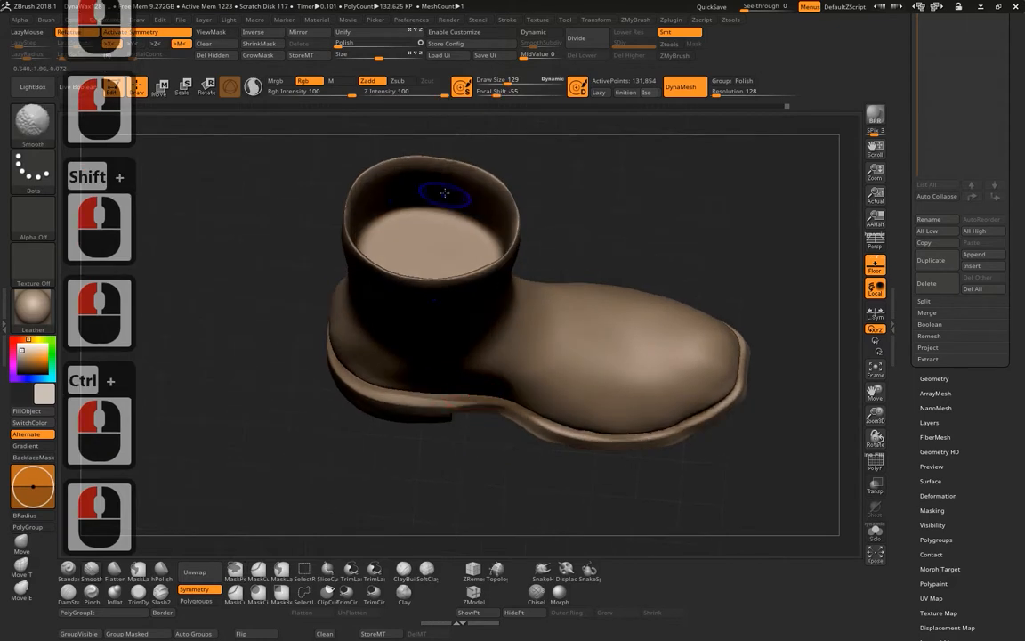
Clip the shaft's rim level in side view with ClipCurve and update the DynaMesh.
{"action": "left_click_drag", "start_coordinate": [569, 183], "coordinate": [444, 207], "text": "shift"}
{"action": "left_click_drag", "start_coordinate": [285, 237], "coordinate": [574, 248], "text": "ctrl+shift"}
{"action": "left_click_drag", "start_coordinate": [296, 248], "coordinate": [568, 251], "text": "ctrl+shift"}
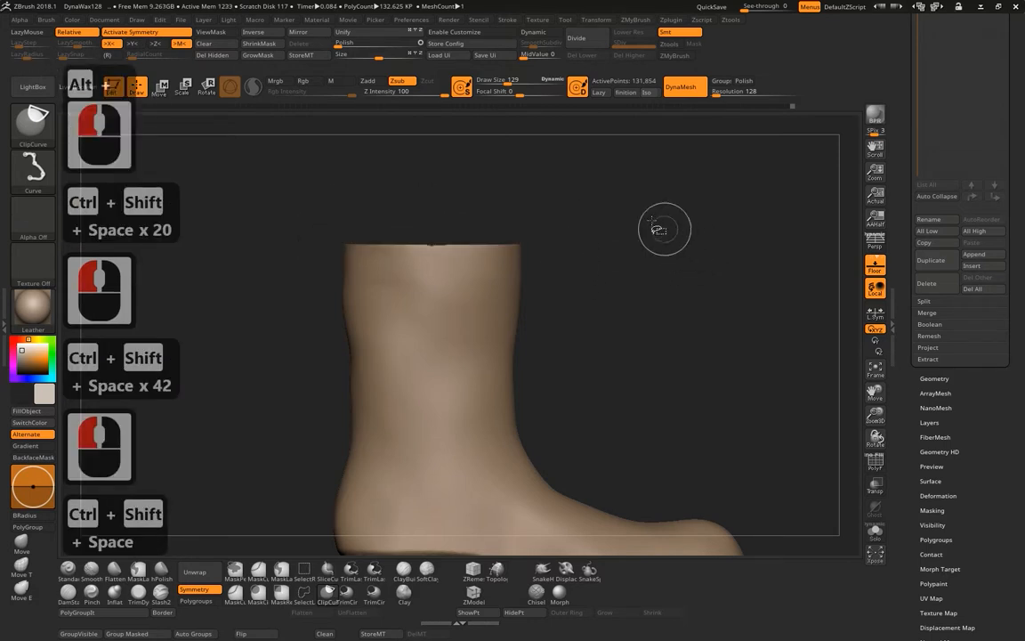
{"action": "left_click_drag", "start_coordinate": [314, 246], "coordinate": [549, 249], "text": "ctrl+shift"}
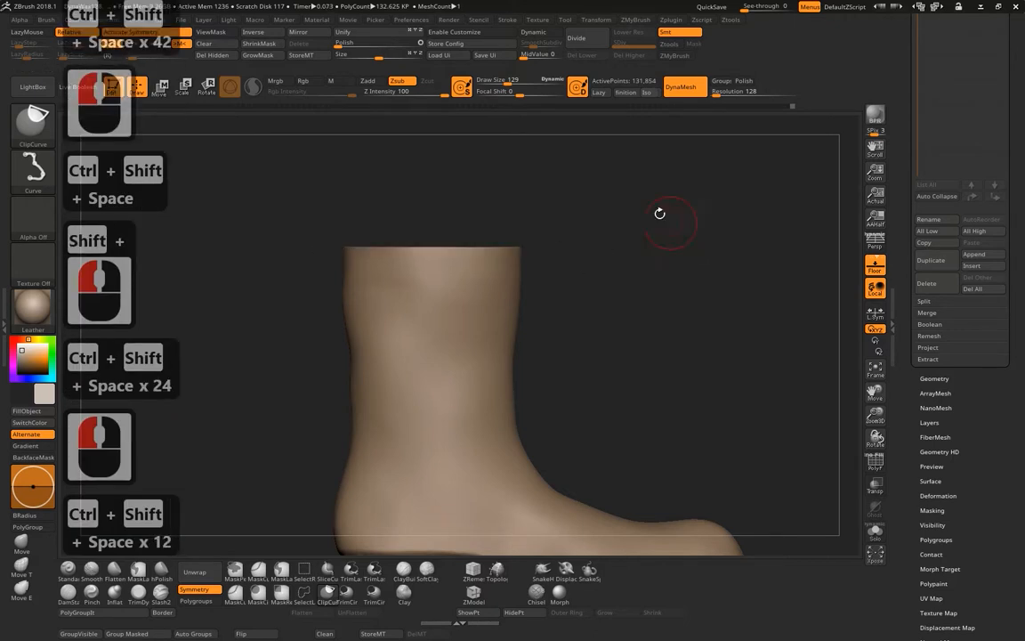
{"action": "left_click_drag", "start_coordinate": [630, 190], "coordinate": [638, 327], "text": "ctrl"}
Smooth the inner wall near the rim, adjust the inside of the opening with the Move brush, and update the DynaMesh.
{"action": "left_click_drag", "start_coordinate": [641, 213], "coordinate": [608, 327]}
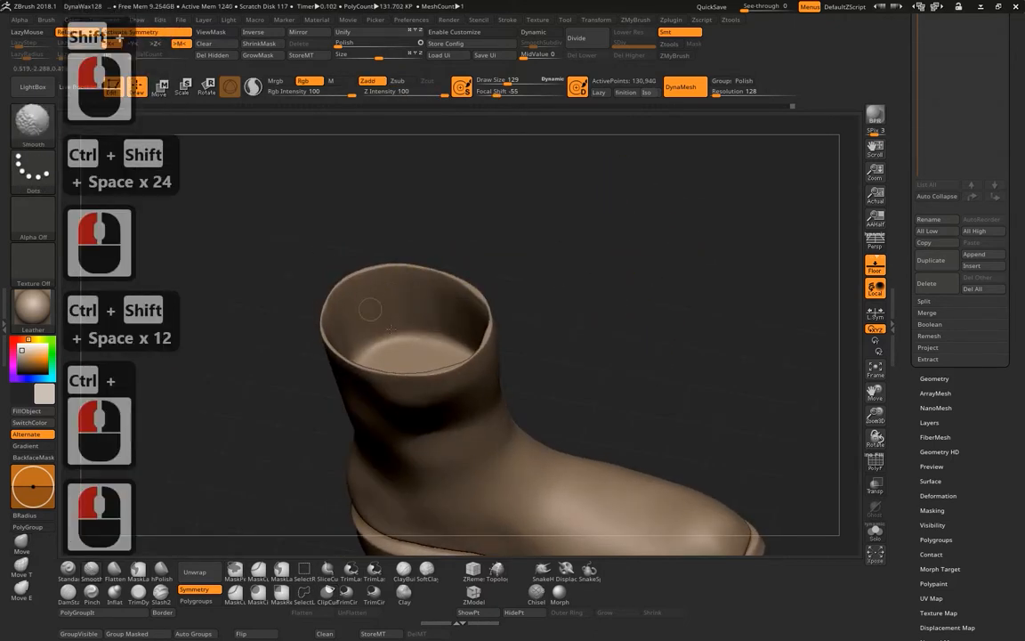
{"action": "mouse_move", "coordinate": [371, 307]}
{"action": "left_mouse_down", "text": "shift"}
{"action": "mouse_move", "coordinate": [377, 285]}
{"action": "mouse_move", "coordinate": [427, 285]}
{"action": "left_mouse_up", "text": "shift"}
{"action": "left_click_drag", "start_coordinate": [583, 255], "coordinate": [570, 273]}
{"action": "left_click_drag", "start_coordinate": [461, 311], "coordinate": [472, 315]}
{"action": "left_click_drag", "start_coordinate": [471, 314], "coordinate": [485, 317]}
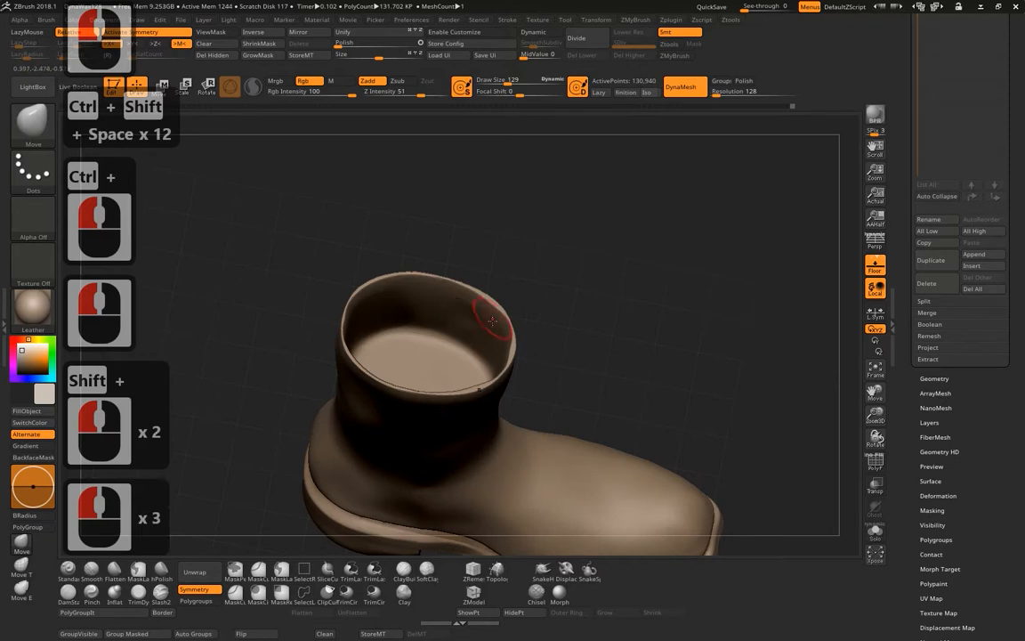
{"action": "key", "text": "ctrl+z"}
{"action": "left_click_drag", "start_coordinate": [404, 321], "coordinate": [415, 326]}
{"action": "left_click_drag", "start_coordinate": [596, 203], "coordinate": [600, 298], "text": "ctrl"}
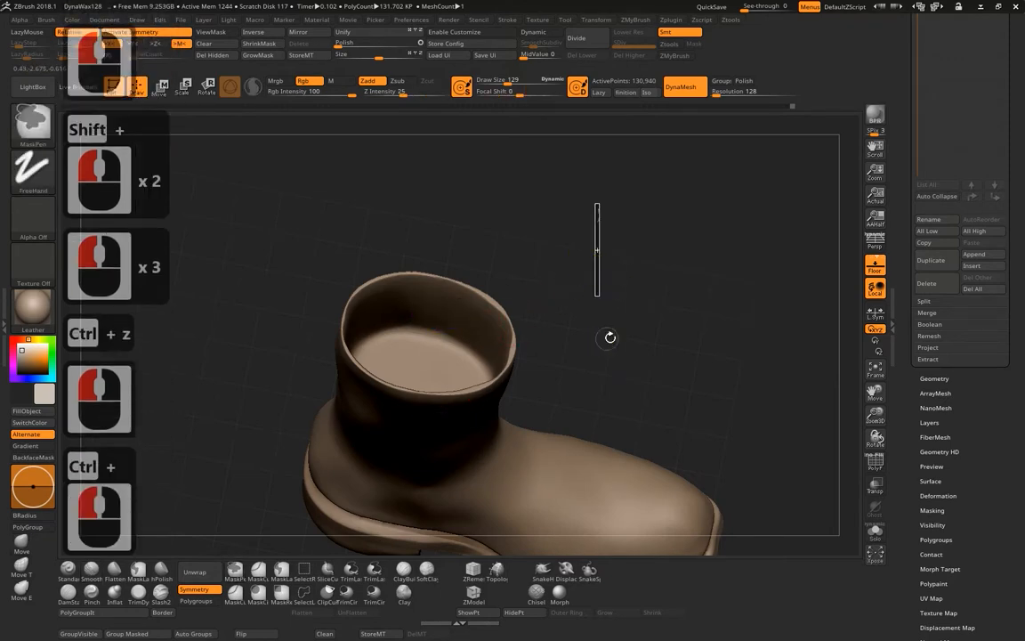
In side view, mask the boot below the shaft's upper band, leaving only that band editable.
{"action": "left_click_drag", "start_coordinate": [609, 337], "coordinate": [580, 278]}
{"action": "left_click_drag", "start_coordinate": [526, 250], "coordinate": [614, 142]}
{"action": "left_click_drag", "start_coordinate": [672, 254], "coordinate": [651, 240]}
{"action": "left_click_drag", "start_coordinate": [641, 256], "coordinate": [627, 254], "text": "alt"}
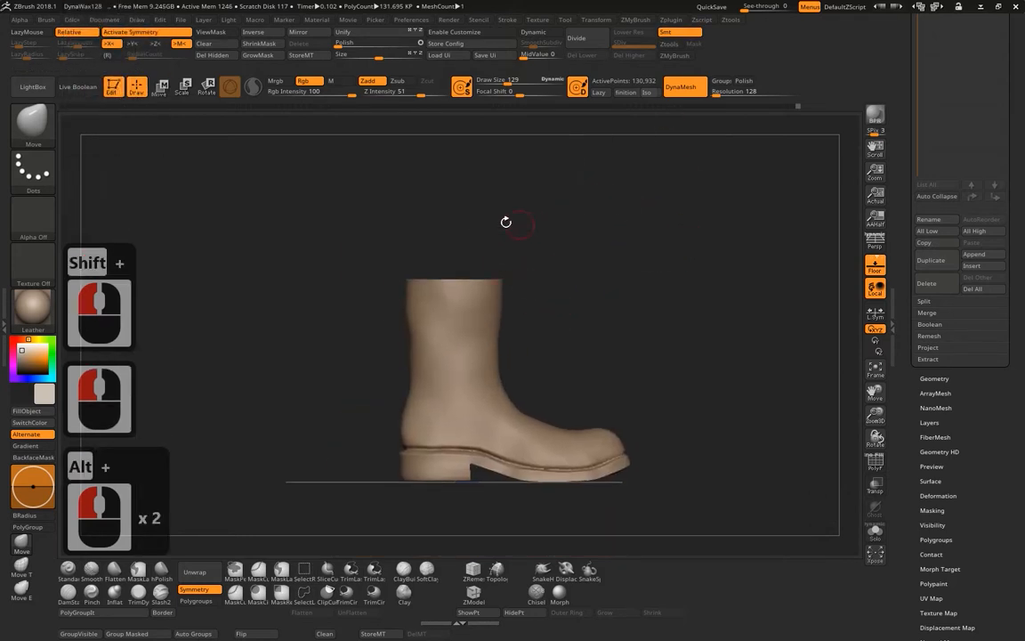
{"action": "mouse_move", "coordinate": [487, 231]}
{"action": "left_mouse_down", "text": "ctrl"}
{"action": "mouse_move", "coordinate": [355, 286]}
{"action": "mouse_move", "coordinate": [355, 298]}
{"action": "mouse_move", "coordinate": [325, 301]}
{"action": "mouse_move", "coordinate": [587, 305]}
{"action": "left_mouse_up", "text": "ctrl"}
{"action": "left_click_drag", "start_coordinate": [699, 256], "coordinate": [299, 288], "text": "ctrl+shift"}
{"action": "mouse_move", "coordinate": [655, 211]}
{"action": "left_mouse_down", "text": "ctrl"}
{"action": "mouse_move", "coordinate": [338, 313]}
{"action": "mouse_move", "coordinate": [312, 311]}
{"action": "left_mouse_up", "text": "ctrl"}
{"action": "left_click", "coordinate": [625, 214], "text": "ctrl"}
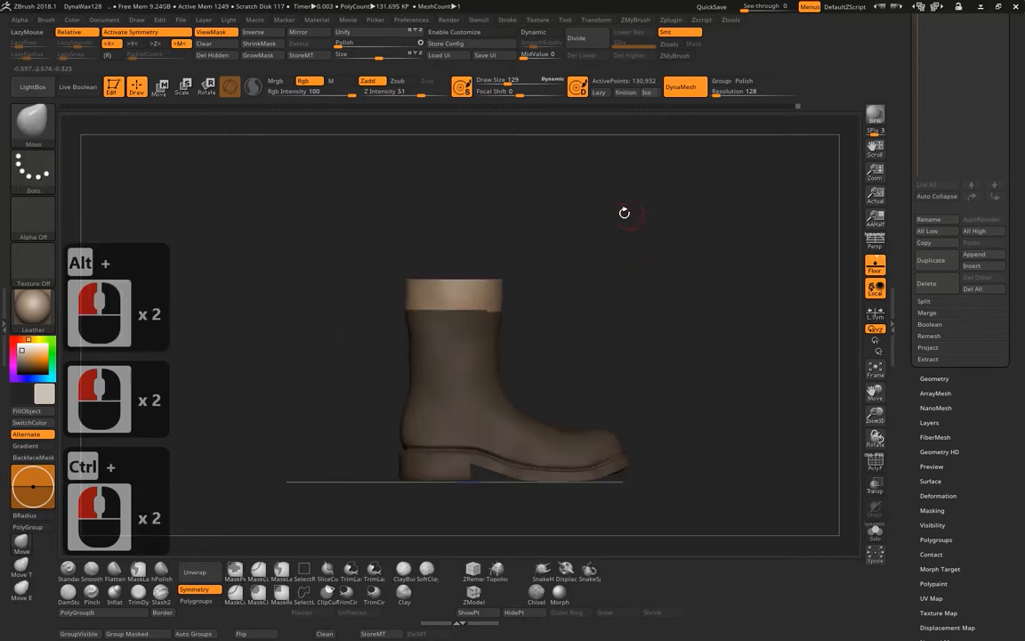
Soften the mask's edge below the shaft's upper band with repeated blurring and switch to the Move gizmo.
{"action": "left_click", "coordinate": [443, 338], "text": "ctrl"}
{"action": "left_click", "coordinate": [443, 339], "text": "ctrl"}
{"action": "left_click", "coordinate": [443, 339], "text": "ctrl"}
{"action": "left_click", "coordinate": [444, 339], "text": "ctrl"}
{"action": "left_click", "coordinate": [444, 339], "text": "ctrl"}
{"action": "left_click", "coordinate": [159, 89]}
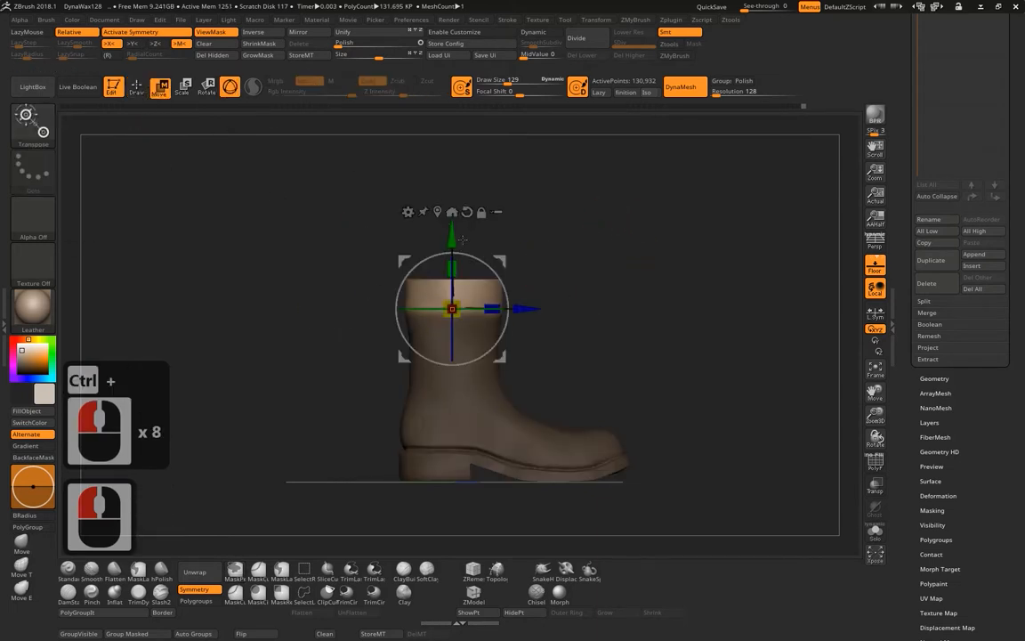
Recentre the gizmo on the unmasked upper band, move the band upward to lengthen the shaft, and clear the mask.
{"action": "left_click", "coordinate": [437, 213], "text": "alt"}
{"action": "left_click", "coordinate": [468, 205], "text": "alt"}
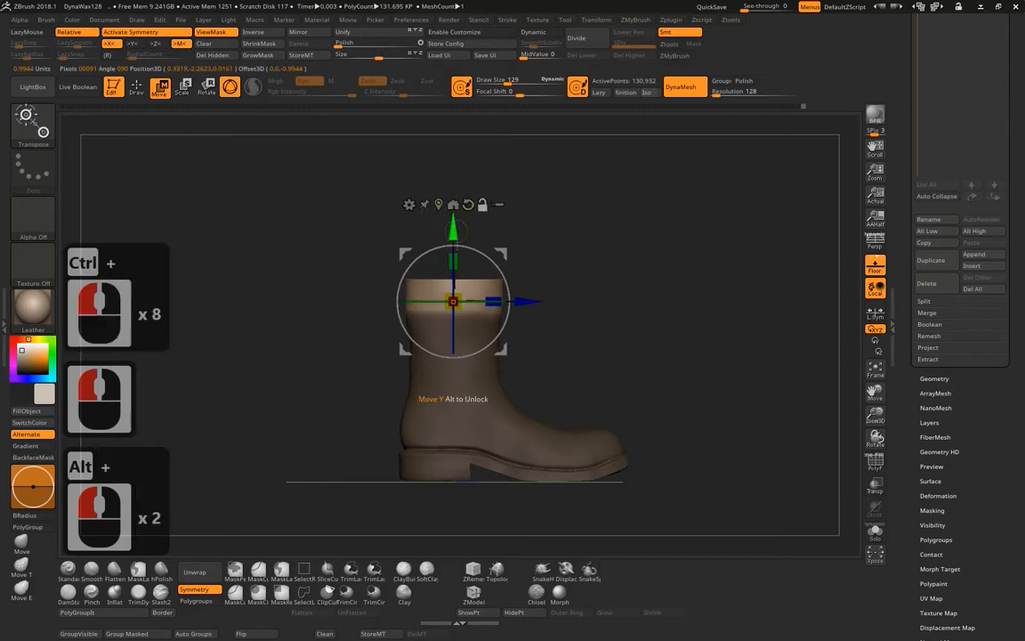
{"action": "left_click_drag", "start_coordinate": [451, 230], "coordinate": [450, 226]}
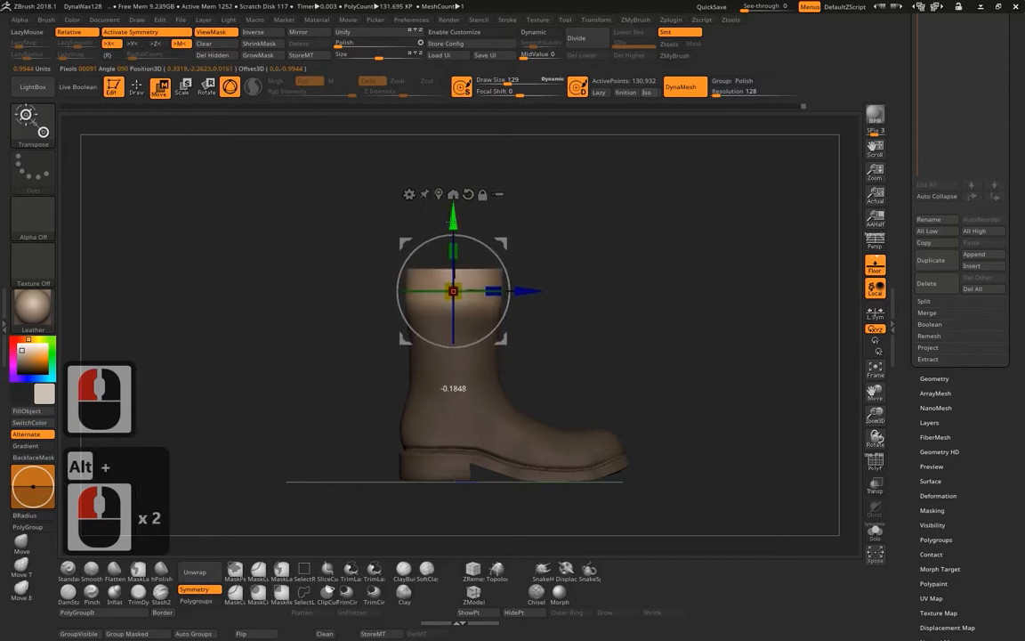
{"action": "left_click", "coordinate": [135, 89]}
{"action": "left_click_drag", "start_coordinate": [606, 213], "coordinate": [652, 436]}
{"action": "left_click", "coordinate": [612, 290], "text": "ctrl"}
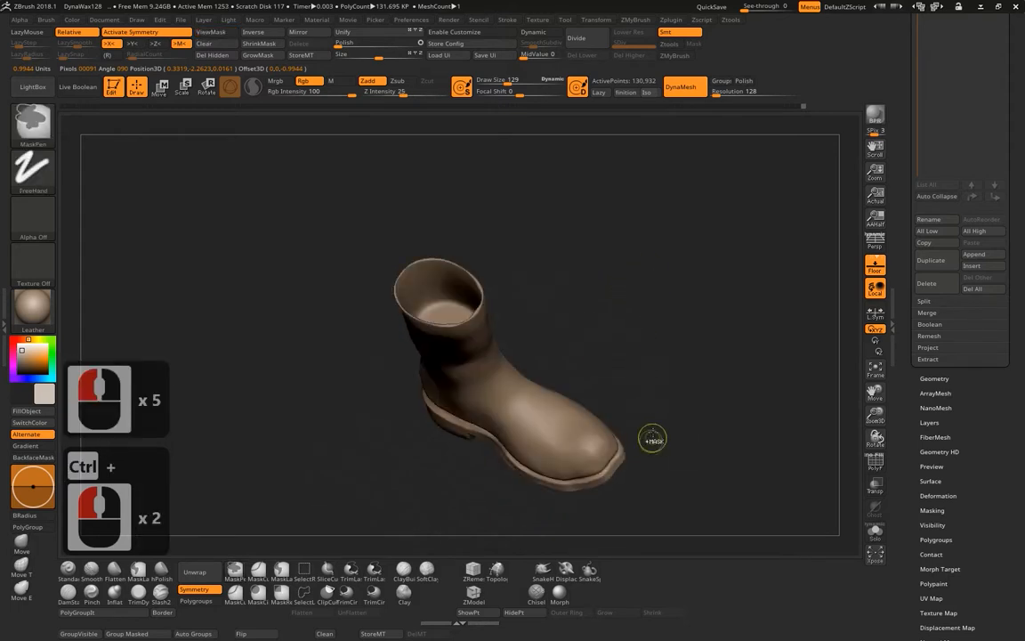
Update the DynaMesh and smooth the stretched inner wall of the shaft's opening.
{"action": "mouse_move", "coordinate": [655, 391]}
{"action": "left_mouse_down", "text": "shift"}
{"action": "mouse_move", "coordinate": [670, 227]}
{"action": "mouse_move", "coordinate": [594, 285]}
{"action": "mouse_move", "coordinate": [437, 290]}
{"action": "mouse_move", "coordinate": [489, 296]}
{"action": "left_mouse_up", "text": "shift"}
{"action": "left_click_drag", "start_coordinate": [614, 308], "coordinate": [553, 307], "text": "ctrl"}
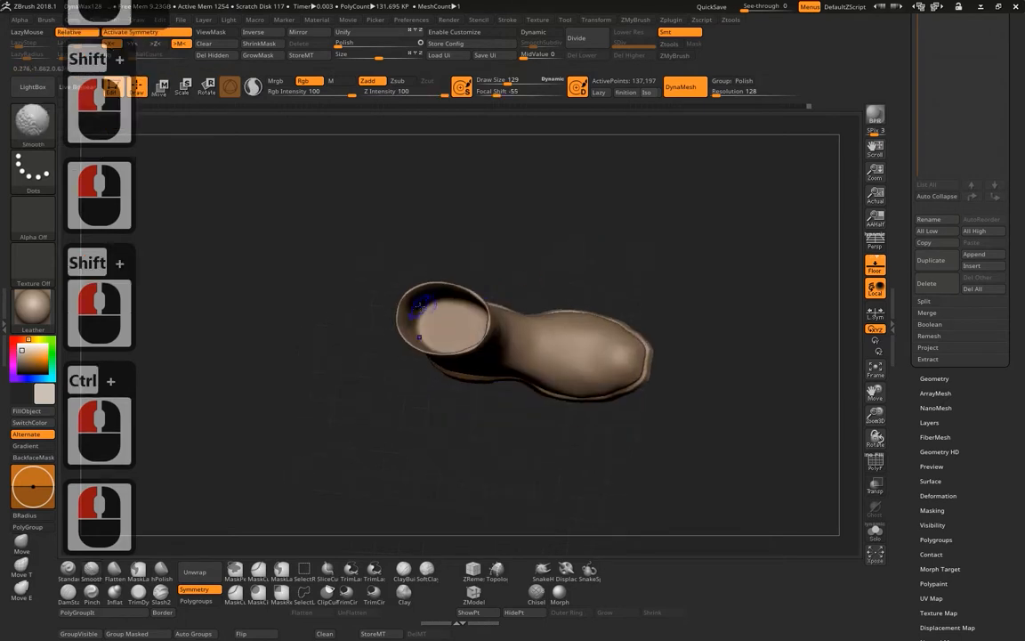
{"action": "left_click_drag", "start_coordinate": [579, 234], "coordinate": [636, 188], "text": "shift"}
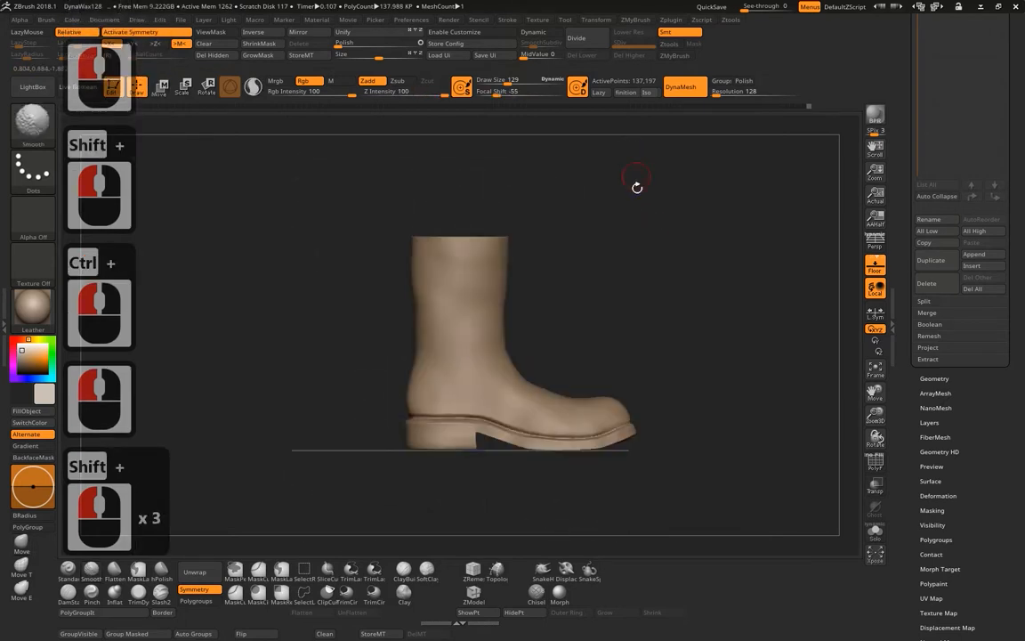
From above, round the sole's outline around the toe with the Move brush, raising the draw size to 195.
{"action": "left_click_drag", "start_coordinate": [644, 277], "coordinate": [678, 378], "text": "alt"}
{"action": "mouse_move", "coordinate": [678, 378]}
{"action": "left_mouse_down", "text": "alt"}
{"action": "mouse_move", "coordinate": [658, 383]}
{"action": "mouse_move", "coordinate": [680, 309]}
{"action": "mouse_move", "coordinate": [661, 296]}
{"action": "mouse_move", "coordinate": [647, 319]}
{"action": "mouse_move", "coordinate": [741, 190]}
{"action": "mouse_move", "coordinate": [458, 227]}
{"action": "left_mouse_up", "text": "alt"}
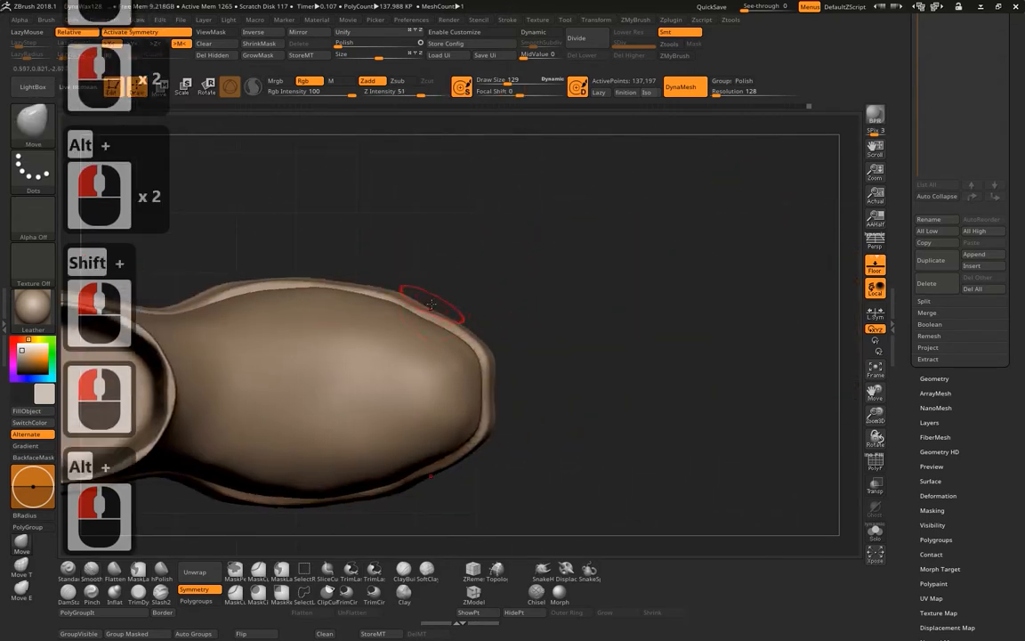
{"action": "left_click_drag", "start_coordinate": [431, 305], "coordinate": [394, 272]}
{"action": "key", "text": "space"}
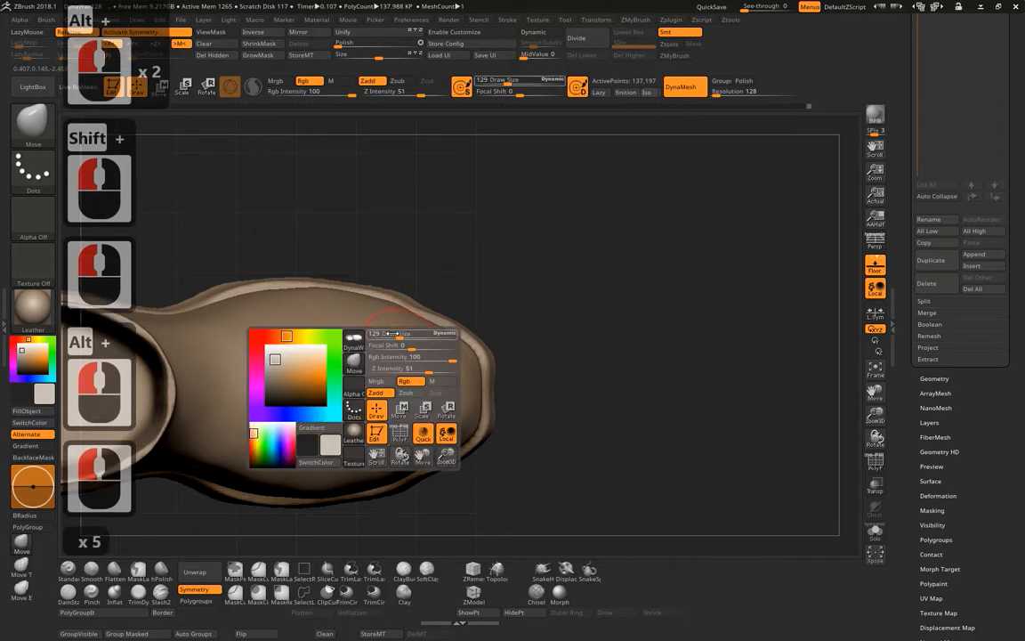
{"action": "mouse_move", "coordinate": [409, 333]}
{"action": "left_mouse_down"}
{"action": "mouse_move", "coordinate": [422, 333]}
{"action": "mouse_move", "coordinate": [438, 304]}
{"action": "left_mouse_up"}
{"action": "left_click_drag", "start_coordinate": [469, 258], "coordinate": [505, 388]}
{"action": "left_click", "coordinate": [498, 392]}
{"action": "left_click", "coordinate": [497, 392]}
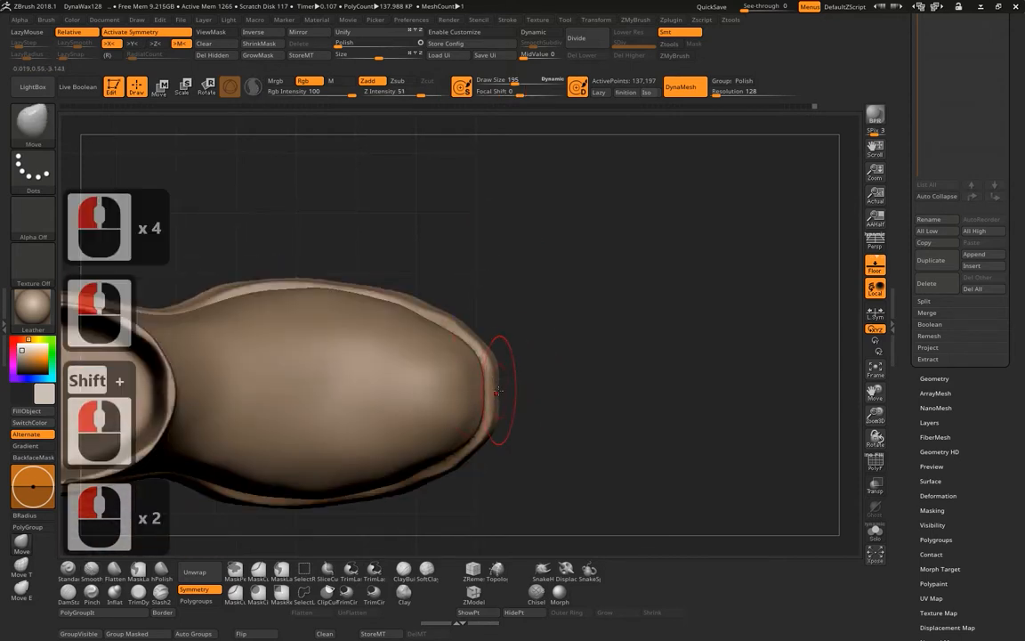
{"action": "left_click", "coordinate": [551, 360], "text": "shift"}
{"action": "left_click_drag", "start_coordinate": [535, 372], "coordinate": [558, 364], "text": "alt"}
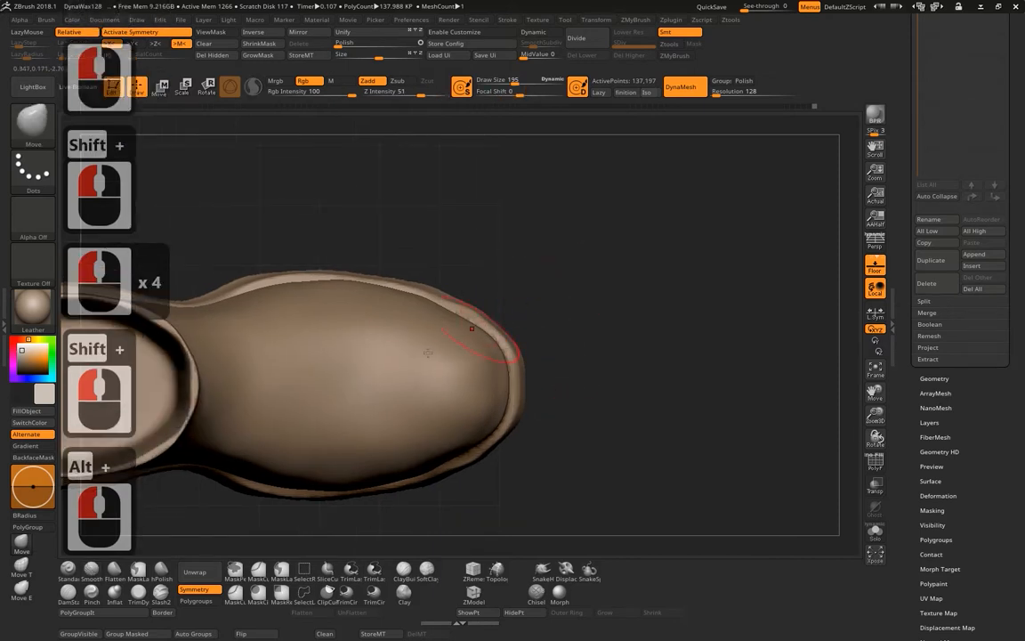
Flatten the side of the sole around the toe with the hPolish brush.
{"action": "left_click", "coordinate": [161, 570]}
{"action": "left_click_drag", "start_coordinate": [561, 279], "coordinate": [512, 252]}
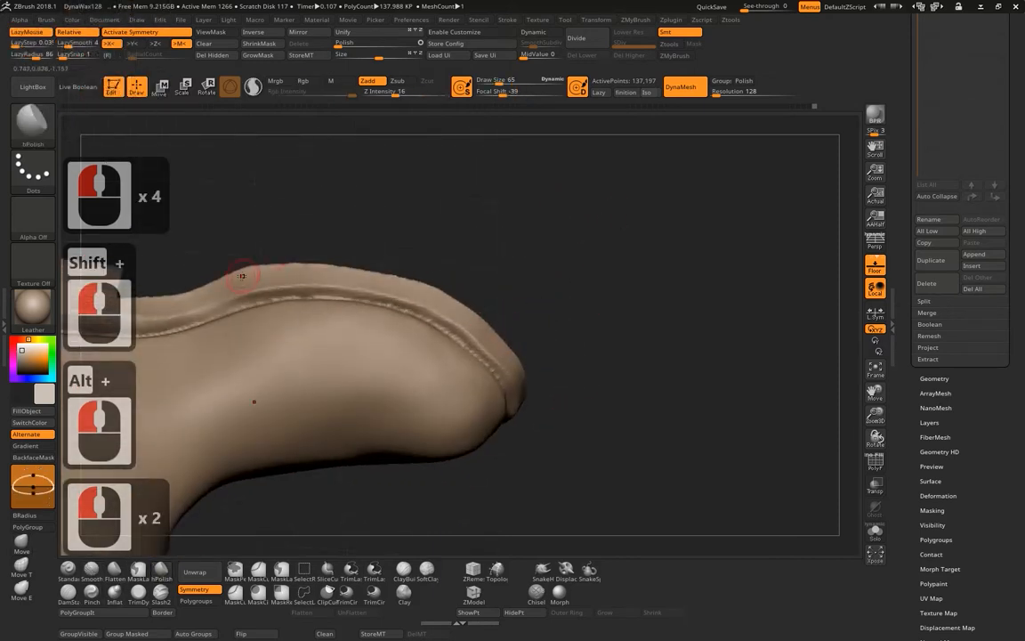
{"action": "left_click_drag", "start_coordinate": [482, 327], "coordinate": [532, 416]}
{"action": "middle_click", "coordinate": [600, 380]}
{"action": "left_click_drag", "start_coordinate": [600, 380], "coordinate": [439, 264]}
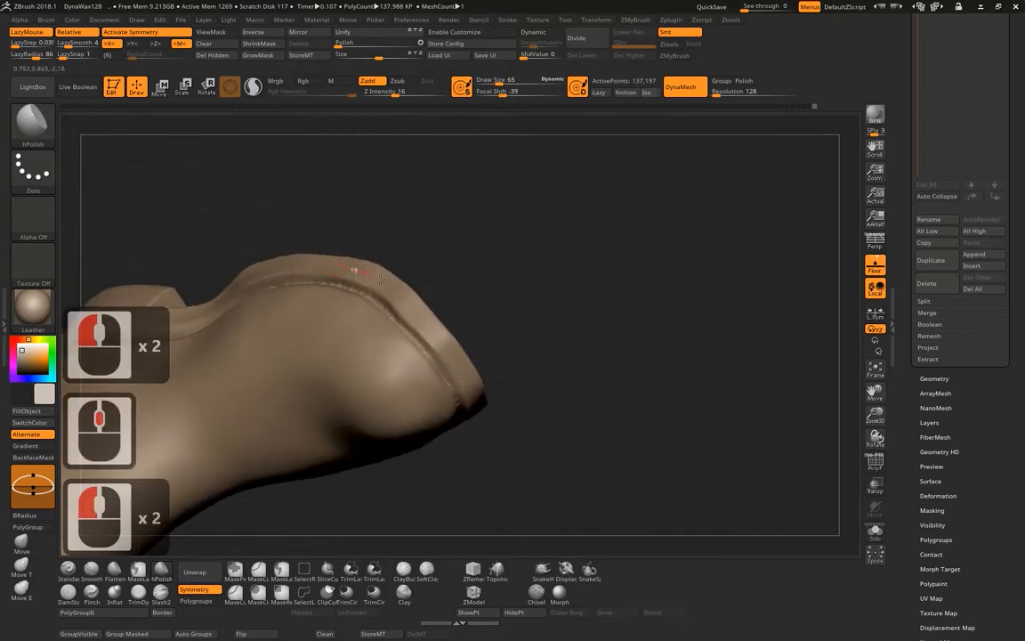
{"action": "left_click_drag", "start_coordinate": [380, 279], "coordinate": [445, 322]}
{"action": "left_click_drag", "start_coordinate": [469, 382], "coordinate": [481, 409]}
{"action": "mouse_move", "coordinate": [566, 381]}
{"action": "left_mouse_down"}
{"action": "mouse_move", "coordinate": [565, 357]}
{"action": "mouse_move", "coordinate": [508, 330]}
{"action": "left_mouse_up"}
{"action": "left_click_drag", "start_coordinate": [381, 275], "coordinate": [380, 273]}
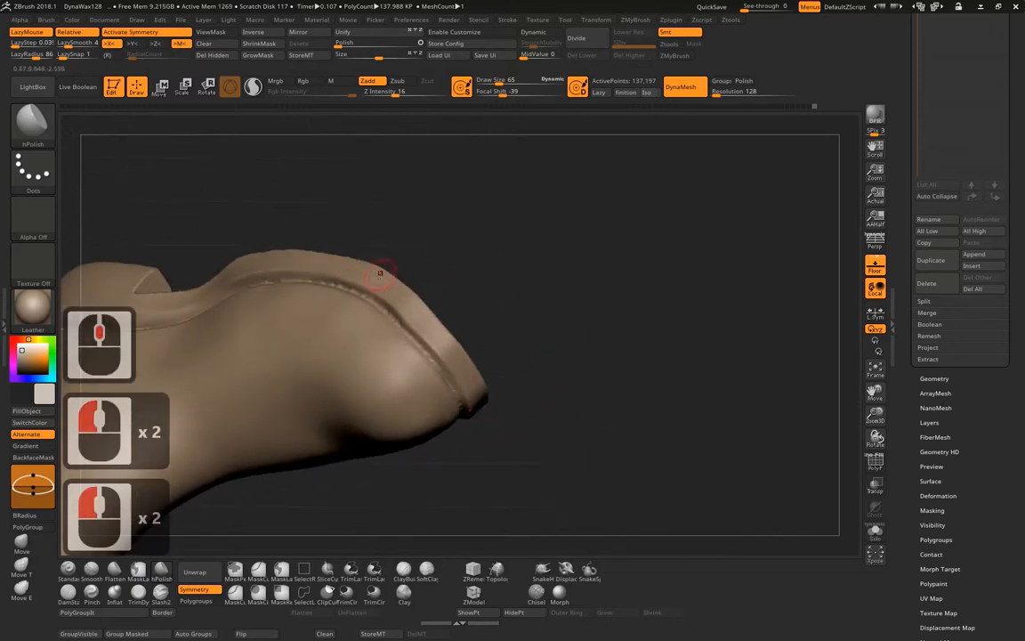
From a low side angle, polish the sole's lower edge from the arch to the toe tip with hPolish.
{"action": "mouse_move", "coordinate": [527, 445]}
{"action": "left_mouse_down"}
{"action": "mouse_move", "coordinate": [614, 373]}
{"action": "mouse_move", "coordinate": [569, 331]}
{"action": "mouse_move", "coordinate": [491, 291]}
{"action": "left_mouse_up"}
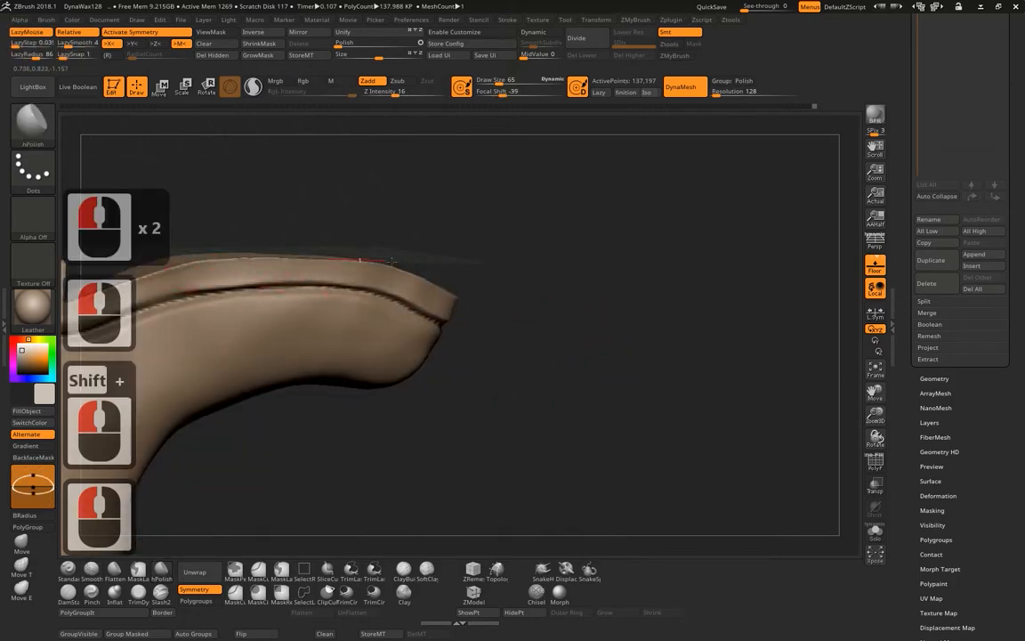
{"action": "left_click_drag", "start_coordinate": [391, 262], "coordinate": [405, 265]}
{"action": "left_click_drag", "start_coordinate": [216, 272], "coordinate": [276, 265]}
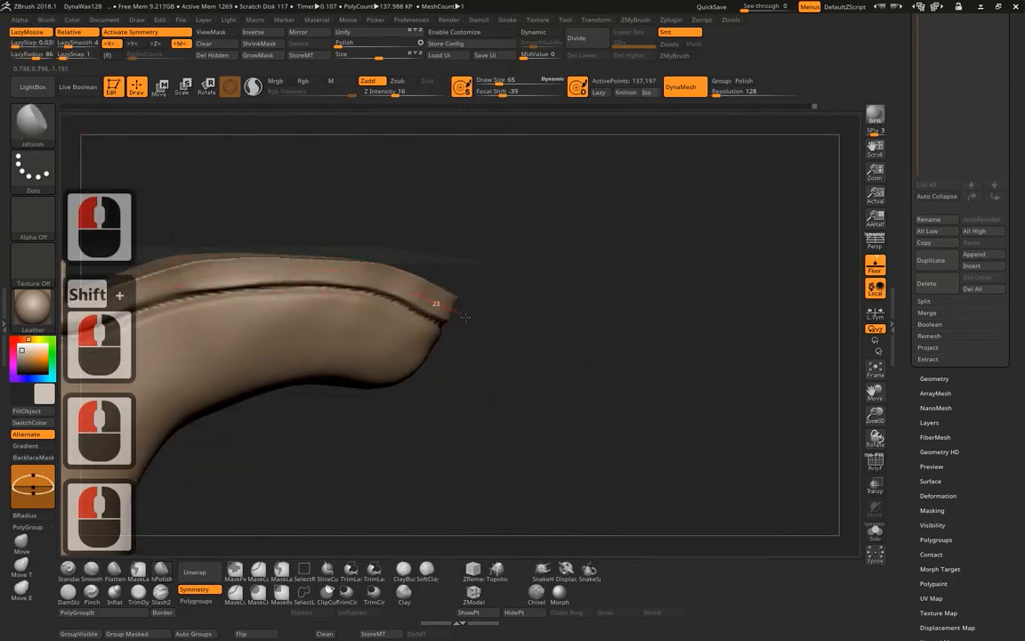
{"action": "left_click_drag", "start_coordinate": [465, 317], "coordinate": [498, 324]}
{"action": "mouse_move", "coordinate": [294, 265]}
{"action": "left_mouse_down"}
{"action": "mouse_move", "coordinate": [379, 272]}
{"action": "mouse_move", "coordinate": [497, 328]}
{"action": "left_mouse_up"}
{"action": "mouse_move", "coordinate": [496, 331]}
{"action": "left_mouse_down", "text": "alt"}
{"action": "mouse_move", "coordinate": [652, 327]}
{"action": "mouse_move", "coordinate": [652, 155]}
{"action": "mouse_move", "coordinate": [667, 149]}
{"action": "left_mouse_up", "text": "alt"}
Polish the sole's welt along the outer curve of the toe with further hPolish strokes.
{"action": "left_click_drag", "start_coordinate": [659, 244], "coordinate": [630, 275]}
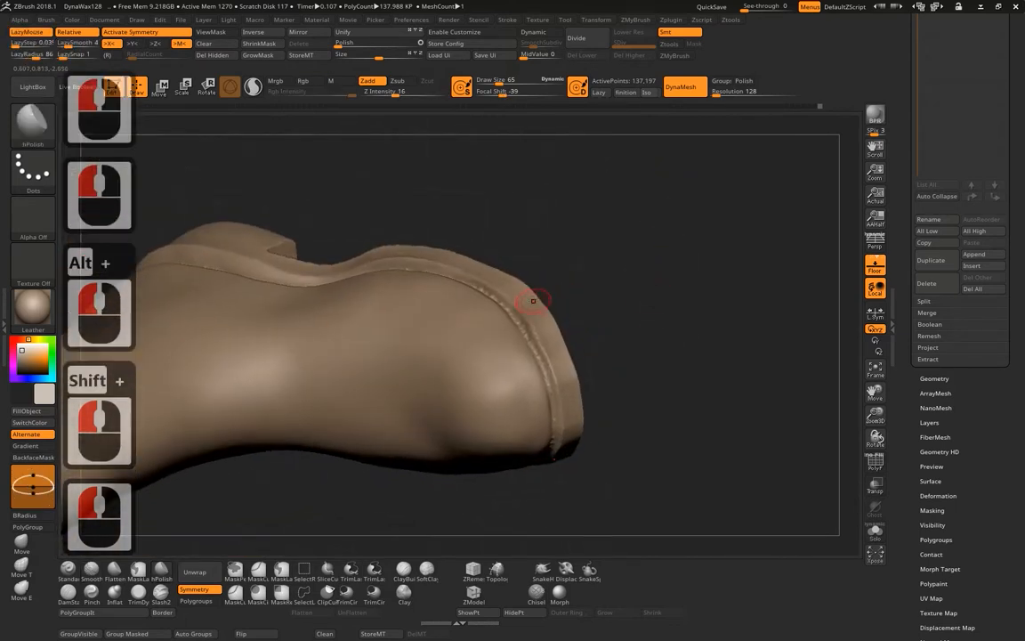
{"action": "left_click_drag", "start_coordinate": [533, 301], "coordinate": [561, 353]}
{"action": "mouse_move", "coordinate": [484, 295]}
{"action": "left_mouse_down"}
{"action": "mouse_move", "coordinate": [518, 303]}
{"action": "mouse_move", "coordinate": [571, 379]}
{"action": "left_mouse_up"}
{"action": "left_click_drag", "start_coordinate": [535, 307], "coordinate": [549, 327]}
{"action": "mouse_move", "coordinate": [642, 309]}
{"action": "left_mouse_down"}
{"action": "mouse_move", "coordinate": [701, 314]}
{"action": "mouse_move", "coordinate": [658, 319]}
{"action": "mouse_move", "coordinate": [659, 240]}
{"action": "left_mouse_up"}
{"action": "left_click_drag", "start_coordinate": [622, 272], "coordinate": [616, 331]}
{"action": "left_click_drag", "start_coordinate": [516, 303], "coordinate": [529, 308]}
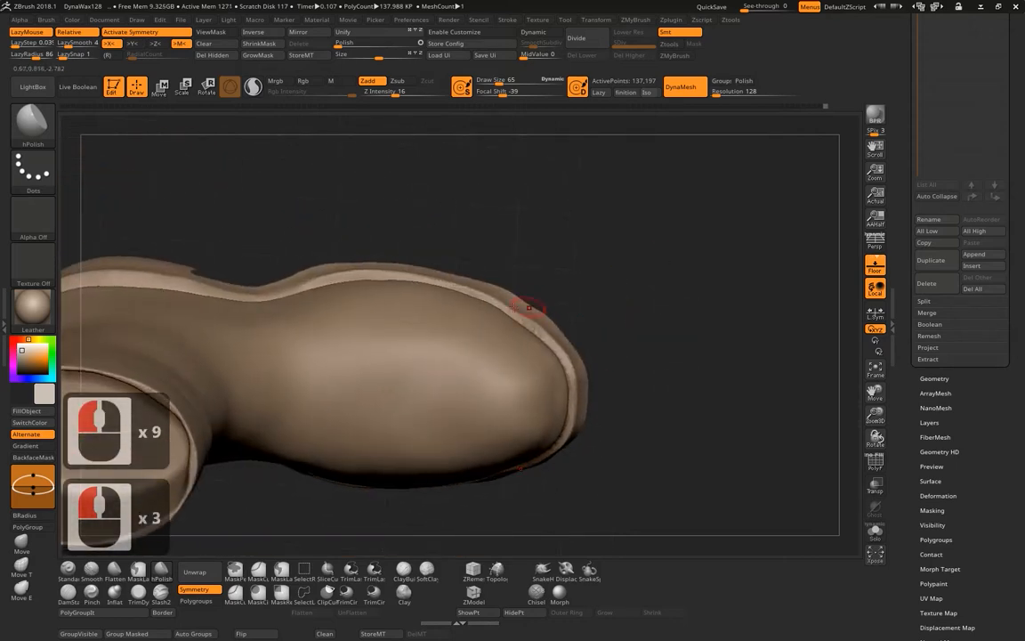
Switch back to the Move brush at a draw size of 195.
{"action": "left_click", "coordinate": [21, 542]}
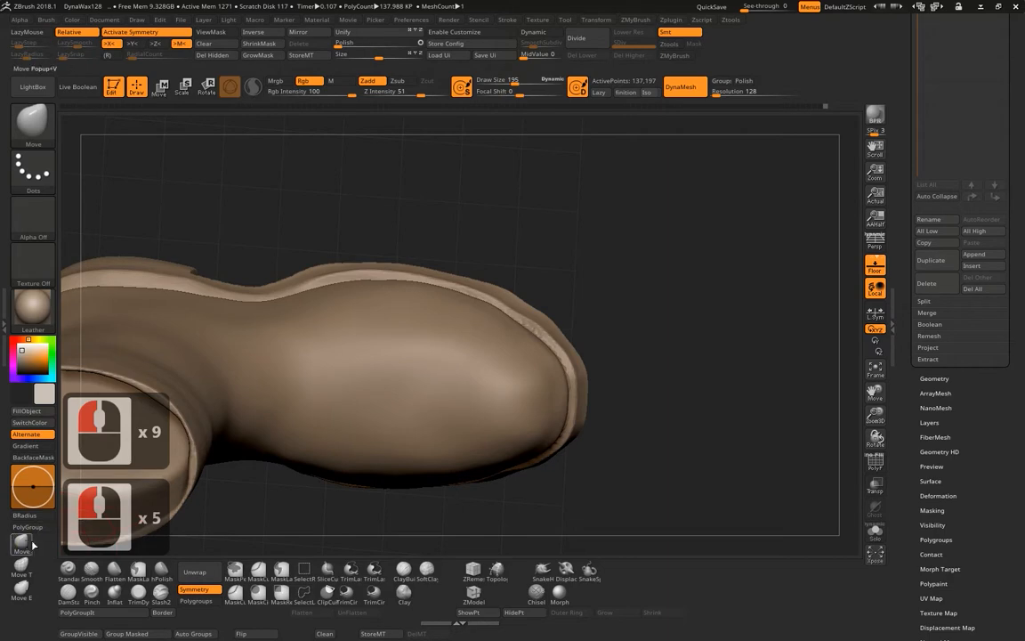
{"action": "key", "text": "space"}
{"action": "left_click", "coordinate": [28, 529]}
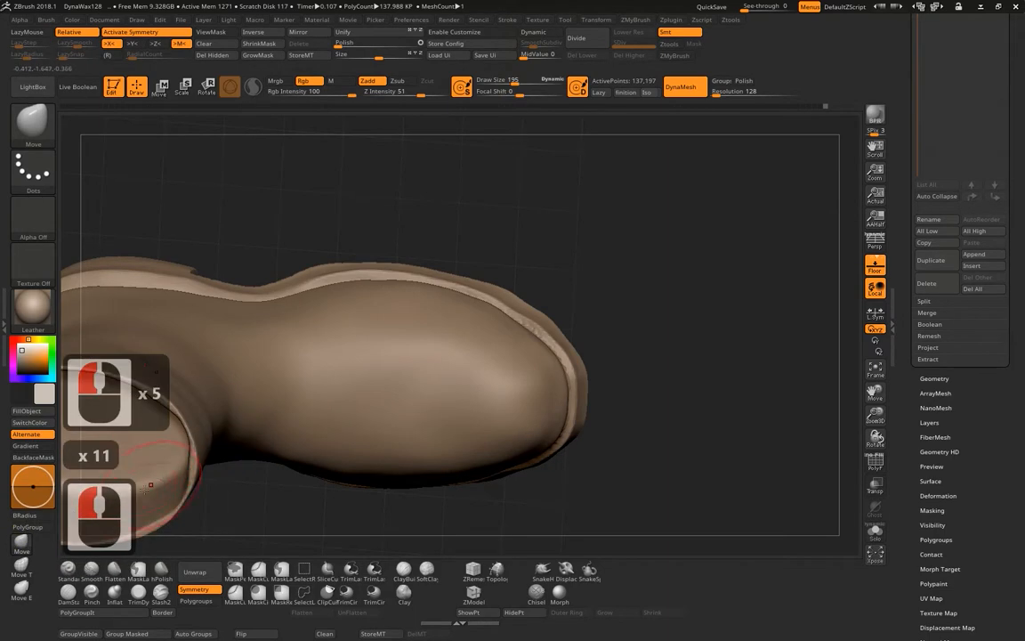
{"action": "left_click", "coordinate": [32, 544]}
{"action": "left_click", "coordinate": [351, 283]}
{"action": "key", "text": "space"}
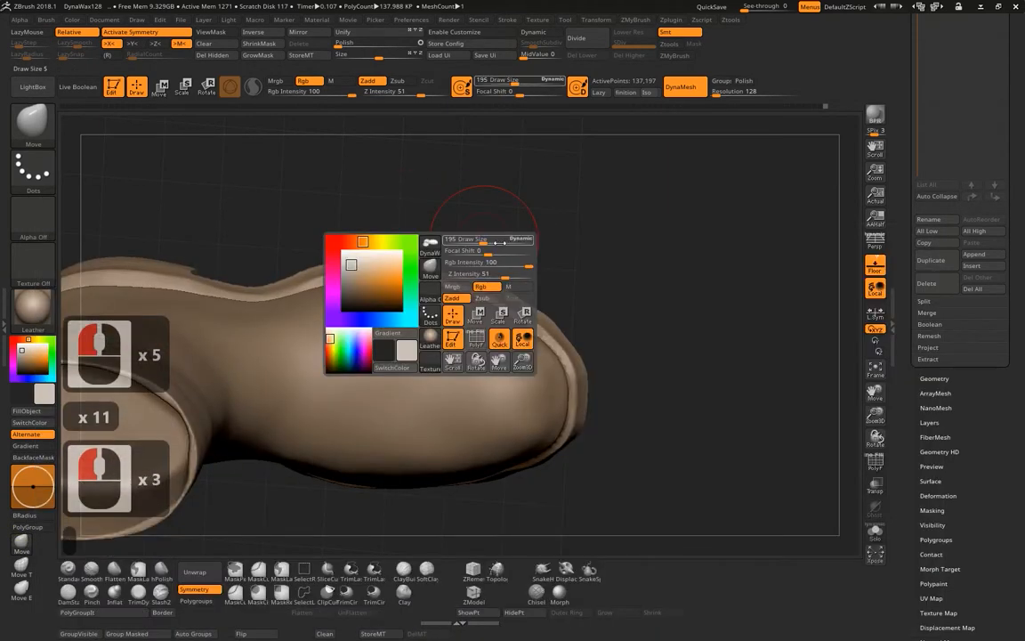
{"action": "left_click_drag", "start_coordinate": [484, 243], "coordinate": [489, 243]}
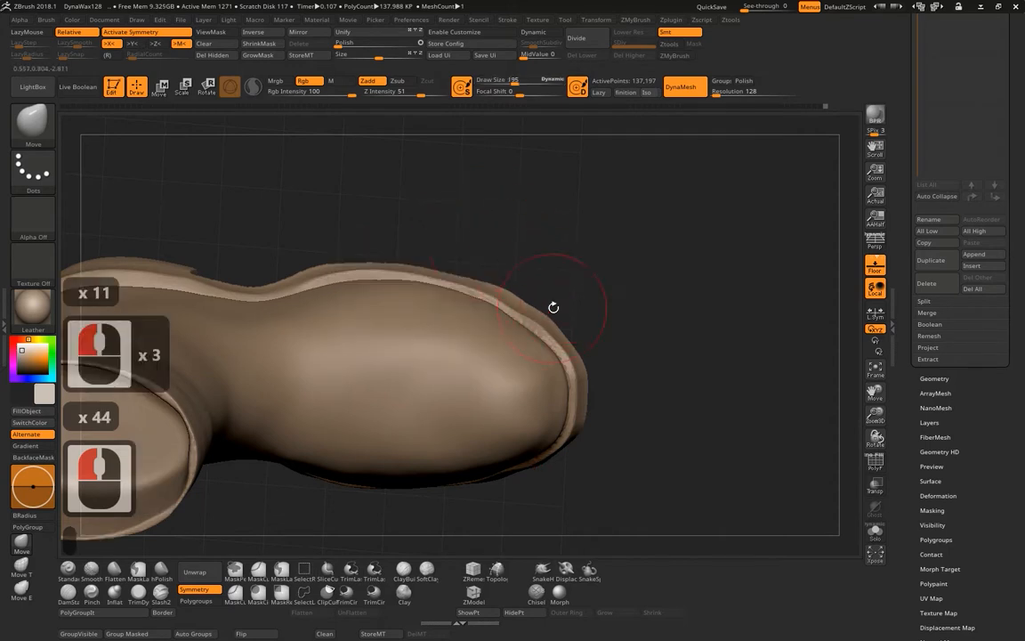
In top view, trim the forefoot sole's outline to an even curve with ClipCurve and update the DynaMesh.
{"action": "mouse_move", "coordinate": [554, 307]}
{"action": "left_mouse_down"}
{"action": "mouse_move", "coordinate": [547, 316]}
{"action": "mouse_move", "coordinate": [539, 308]}
{"action": "mouse_move", "coordinate": [556, 298]}
{"action": "mouse_move", "coordinate": [604, 309]}
{"action": "mouse_move", "coordinate": [615, 298]}
{"action": "left_mouse_up"}
{"action": "left_click", "coordinate": [597, 287], "text": "shift"}
{"action": "key", "text": "ctrl+shift"}
{"action": "key", "text": "space"}
{"action": "mouse_move", "coordinate": [389, 281]}
{"action": "left_mouse_down", "text": "ctrl+shift"}
{"action": "mouse_move", "coordinate": [356, 283]}
{"action": "mouse_move", "coordinate": [524, 307]}
{"action": "left_mouse_up", "text": "ctrl+shift"}
{"action": "key", "text": "alt"}
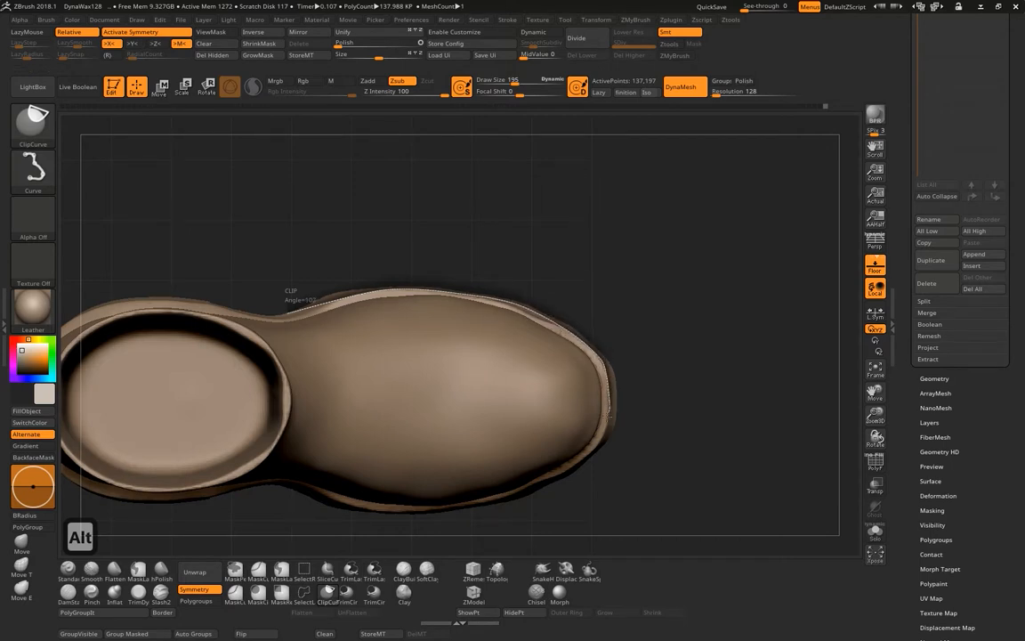
{"action": "left_click_drag", "start_coordinate": [605, 438], "coordinate": [627, 499], "text": "ctrl+shift"}
{"action": "mouse_move", "coordinate": [700, 441]}
{"action": "left_mouse_down"}
{"action": "mouse_move", "coordinate": [706, 286]}
{"action": "mouse_move", "coordinate": [681, 281]}
{"action": "left_mouse_up"}
{"action": "left_click_drag", "start_coordinate": [681, 281], "coordinate": [678, 367], "text": "alt"}
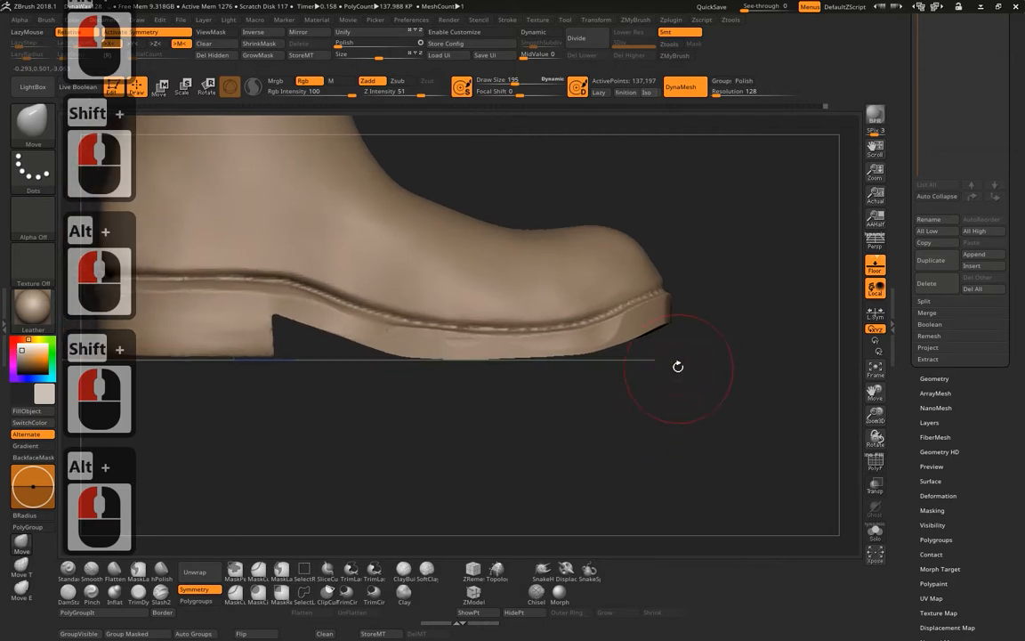
{"action": "mouse_move", "coordinate": [680, 326]}
{"action": "left_mouse_down"}
{"action": "mouse_move", "coordinate": [697, 299]}
{"action": "mouse_move", "coordinate": [651, 280]}
{"action": "left_mouse_up"}
{"action": "mouse_move", "coordinate": [725, 264]}
{"action": "left_mouse_down", "text": "ctrl"}
{"action": "mouse_move", "coordinate": [730, 294]}
{"action": "mouse_move", "coordinate": [714, 245]}
{"action": "mouse_move", "coordinate": [622, 246]}
{"action": "left_mouse_up", "text": "ctrl"}
From underneath, refine the sole's outline at the toe and ball of the foot with the Move brush.
{"action": "left_click", "coordinate": [628, 233]}
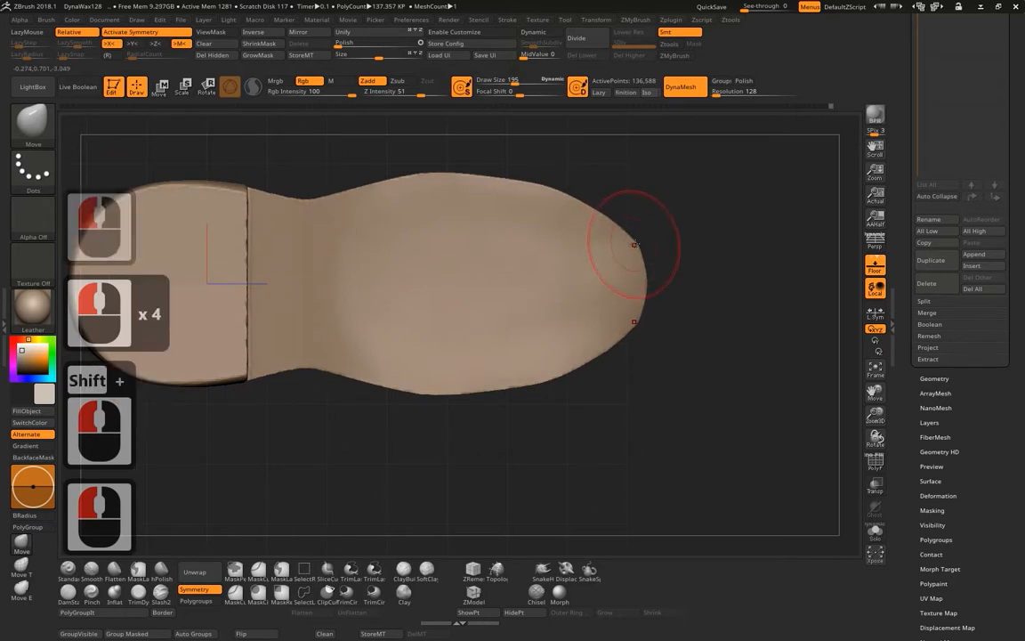
{"action": "left_click", "coordinate": [634, 242]}
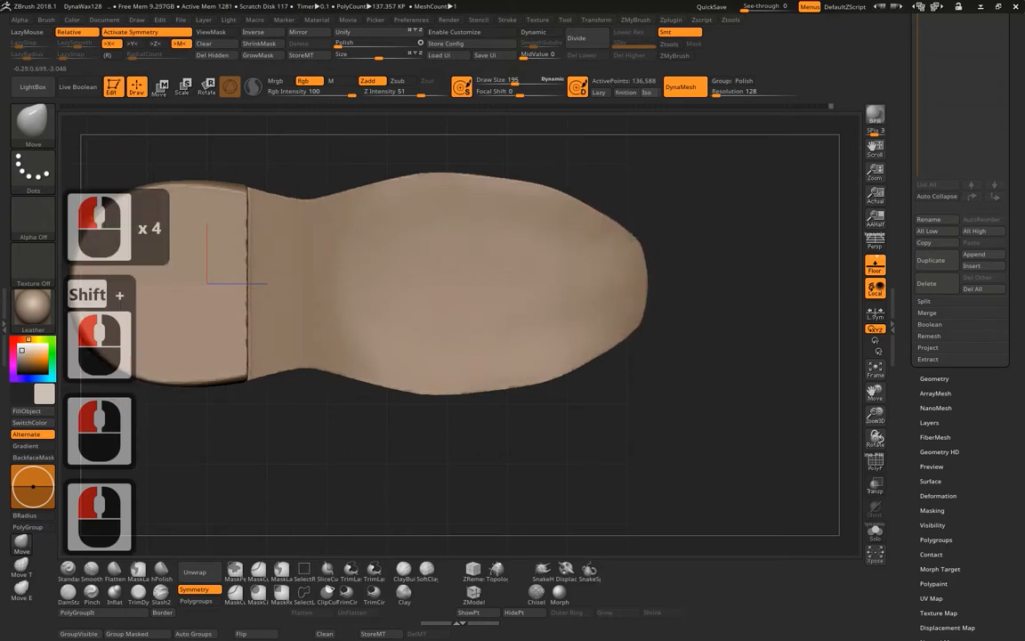
{"action": "left_click", "coordinate": [600, 223]}
{"action": "left_click", "coordinate": [526, 201]}
{"action": "left_click", "coordinate": [526, 200]}
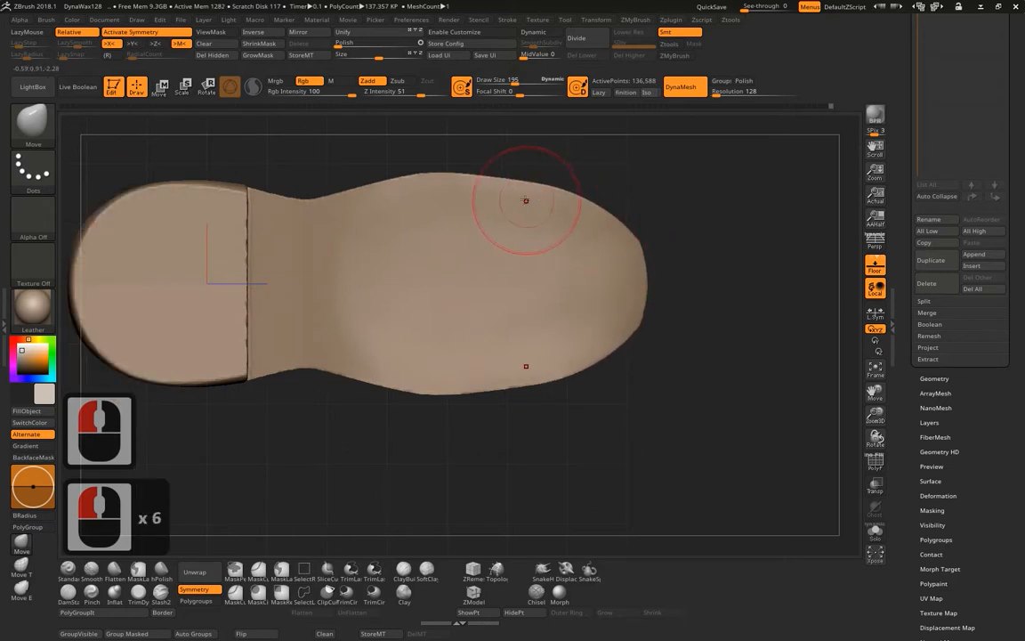
{"action": "left_click", "coordinate": [493, 187]}
{"action": "left_click", "coordinate": [492, 187]}
{"action": "left_click", "coordinate": [517, 193]}
{"action": "left_click", "coordinate": [516, 194]}
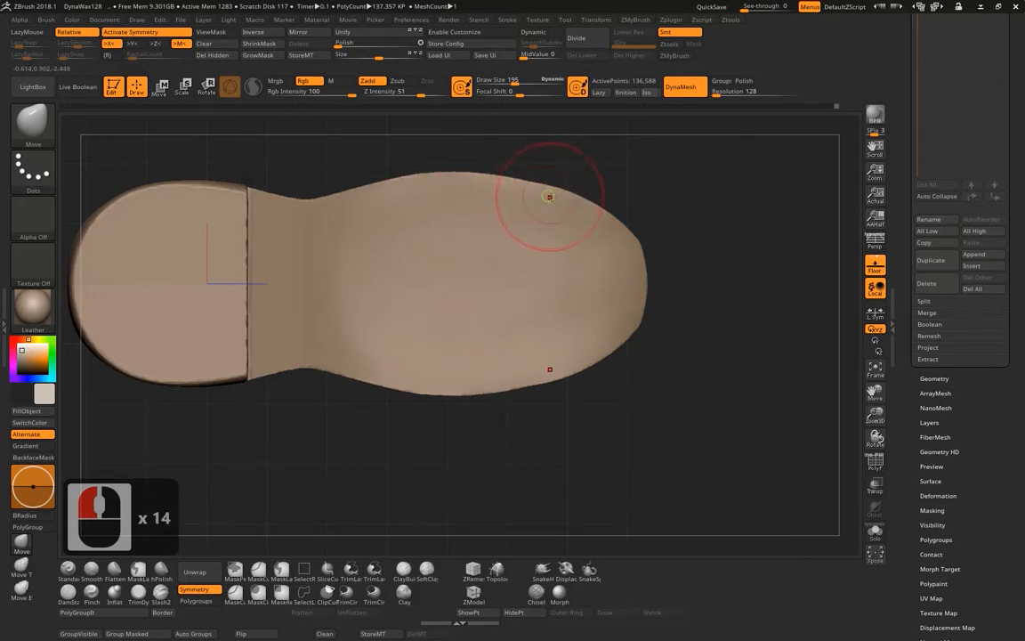
Even out the clipped side wall of the sole from the arch to the toe with hPolish strokes.
{"action": "left_click_drag", "start_coordinate": [693, 172], "coordinate": [678, 309], "text": "shift"}
{"action": "left_click_drag", "start_coordinate": [657, 239], "coordinate": [652, 349], "text": "alt"}
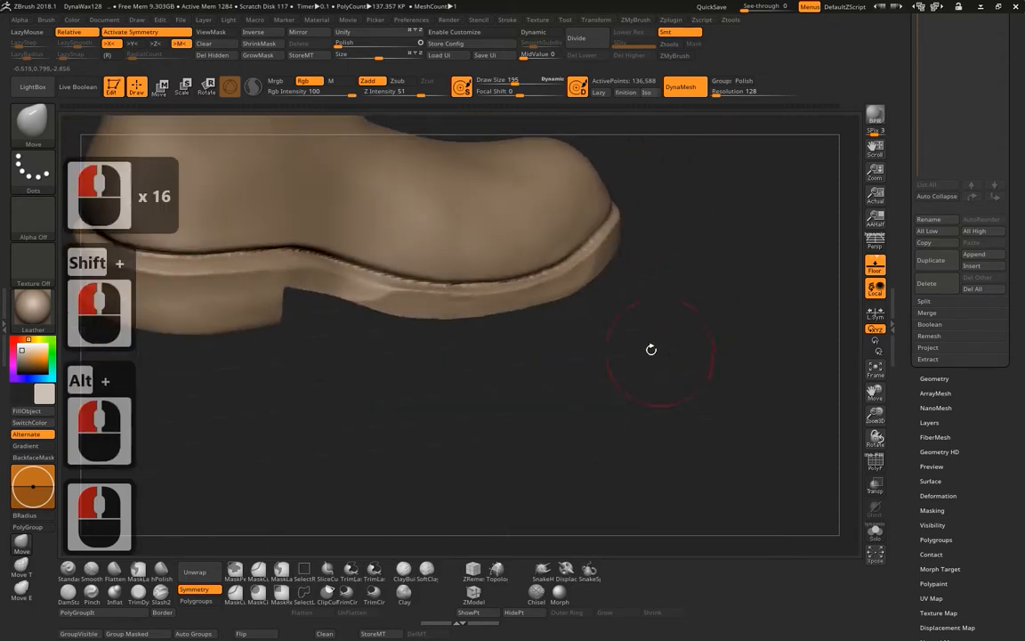
{"action": "left_click", "coordinate": [161, 568]}
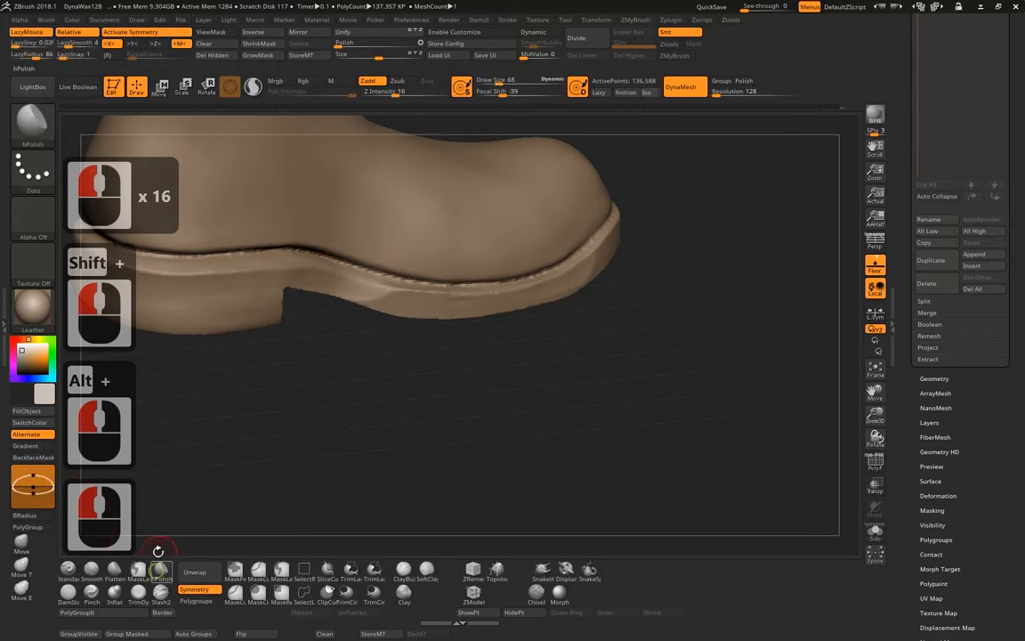
{"action": "left_click_drag", "start_coordinate": [496, 317], "coordinate": [525, 315]}
{"action": "middle_click", "coordinate": [350, 291]}
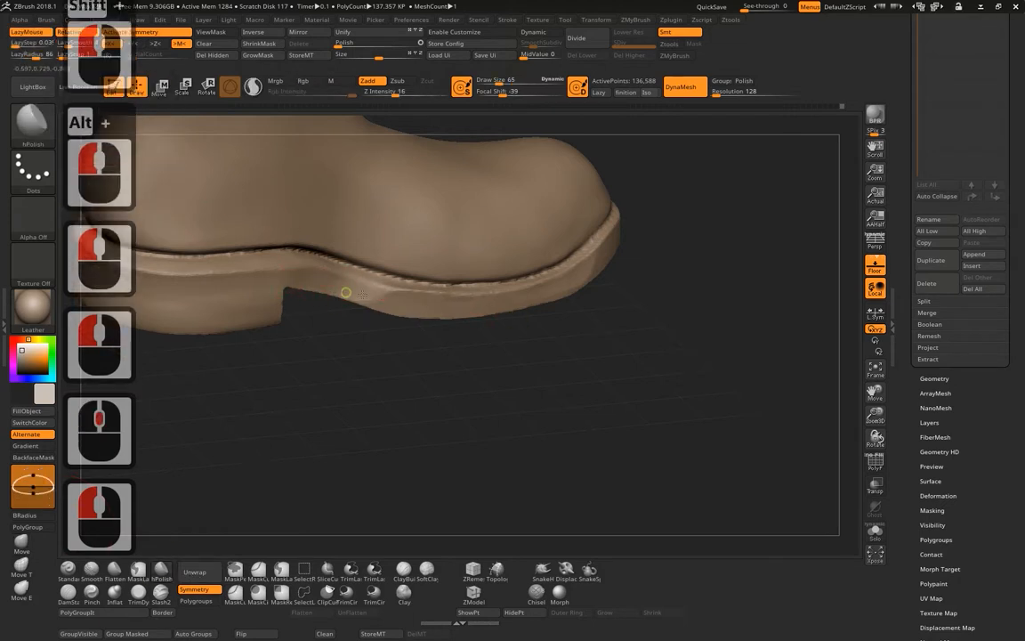
{"action": "left_click_drag", "start_coordinate": [350, 291], "coordinate": [489, 307]}
{"action": "left_click_drag", "start_coordinate": [424, 300], "coordinate": [534, 298]}
{"action": "left_click_drag", "start_coordinate": [492, 297], "coordinate": [605, 258]}
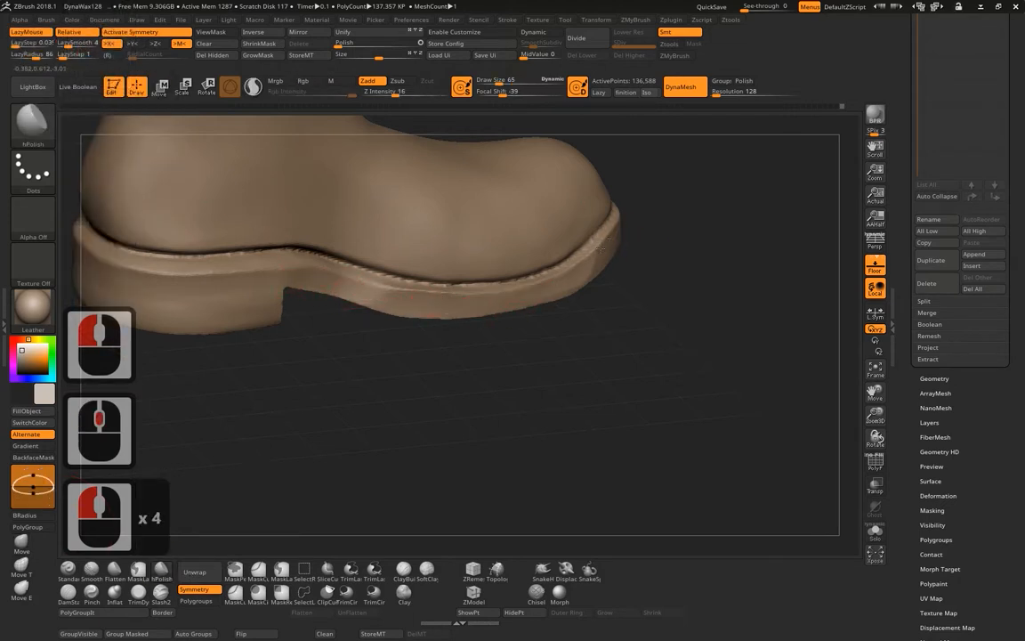
{"action": "left_click_drag", "start_coordinate": [500, 291], "coordinate": [612, 249]}
{"action": "left_click_drag", "start_coordinate": [449, 297], "coordinate": [580, 278]}
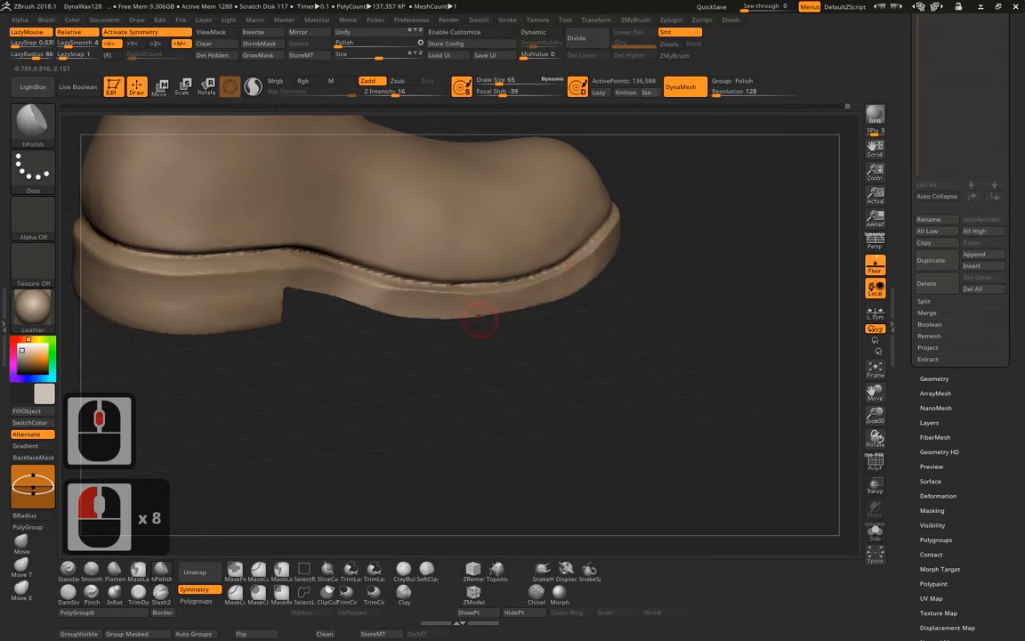
Set the hPolish brush's LazyRadius to 1 and even out the forefoot sole's side wall toward the toe.
{"action": "left_click", "coordinate": [33, 54]}
{"action": "type", "text": "1"}
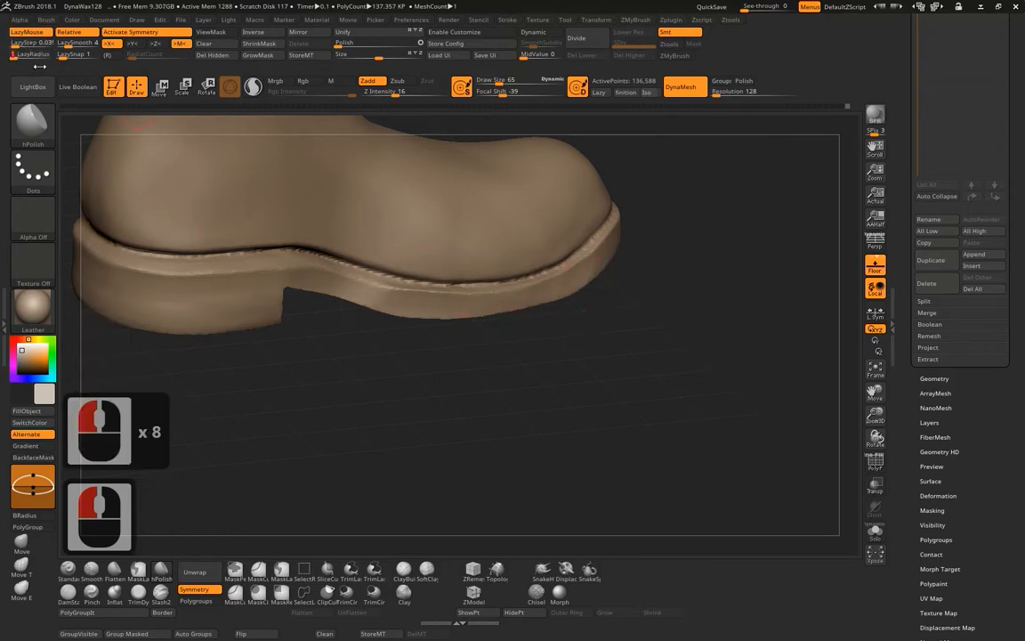
{"action": "left_click_drag", "start_coordinate": [627, 412], "coordinate": [606, 405], "text": "alt"}
{"action": "left_click", "coordinate": [418, 348]}
{"action": "left_click", "coordinate": [467, 352]}
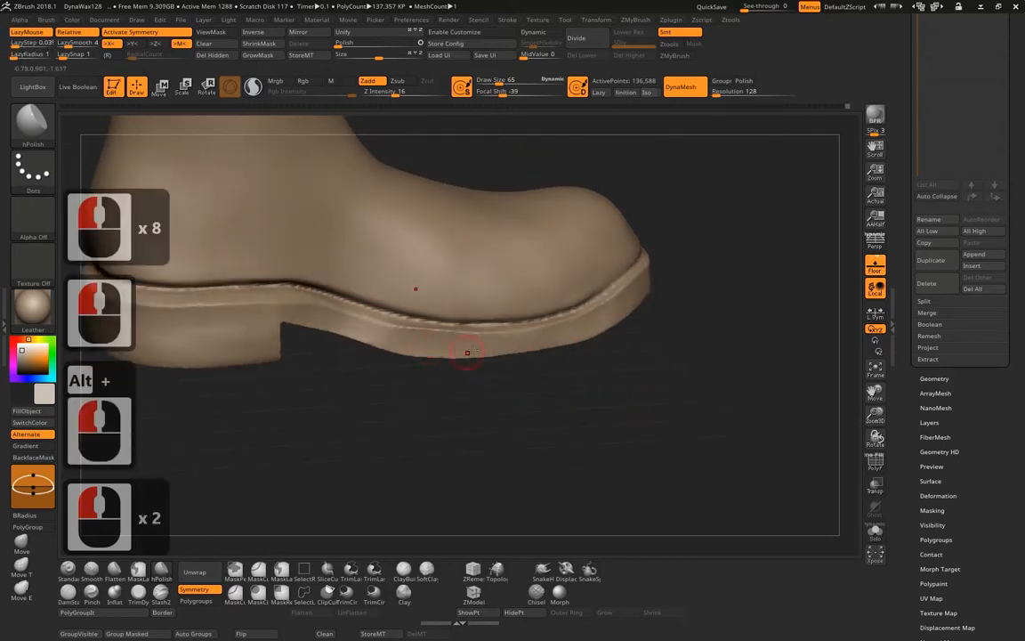
{"action": "left_click_drag", "start_coordinate": [662, 285], "coordinate": [580, 322]}
{"action": "mouse_move", "coordinate": [646, 268]}
{"action": "left_mouse_down"}
{"action": "mouse_move", "coordinate": [604, 302]}
{"action": "mouse_move", "coordinate": [693, 223]}
{"action": "mouse_move", "coordinate": [636, 273]}
{"action": "left_mouse_up"}
{"action": "left_click_drag", "start_coordinate": [614, 294], "coordinate": [574, 331]}
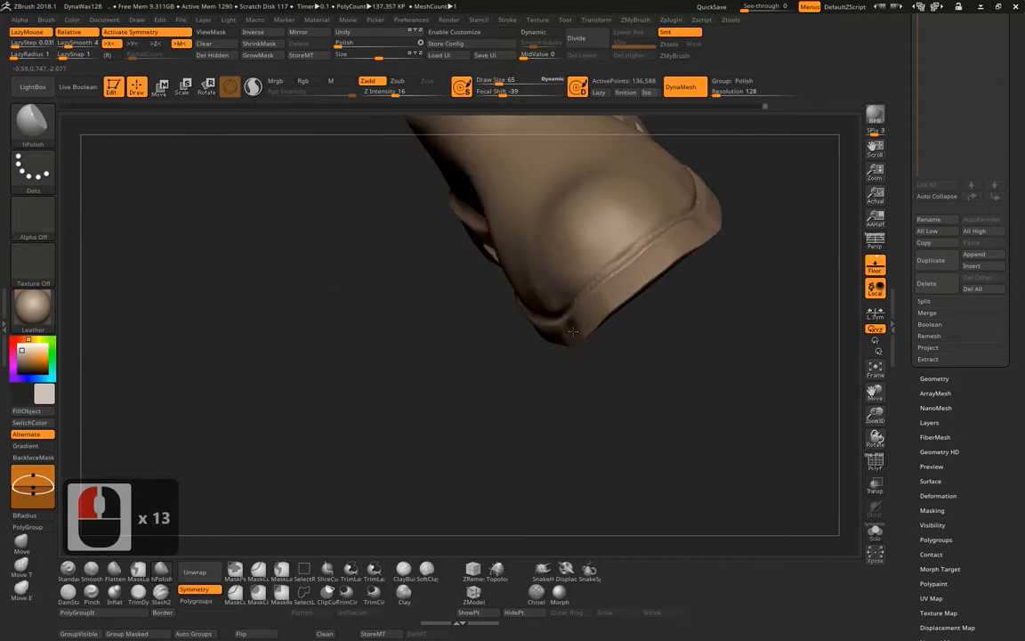
Set LazySmooth to 0 and flatten the sole's side wall around the toe with hPolish strokes.
{"action": "left_click", "coordinate": [4, 61]}
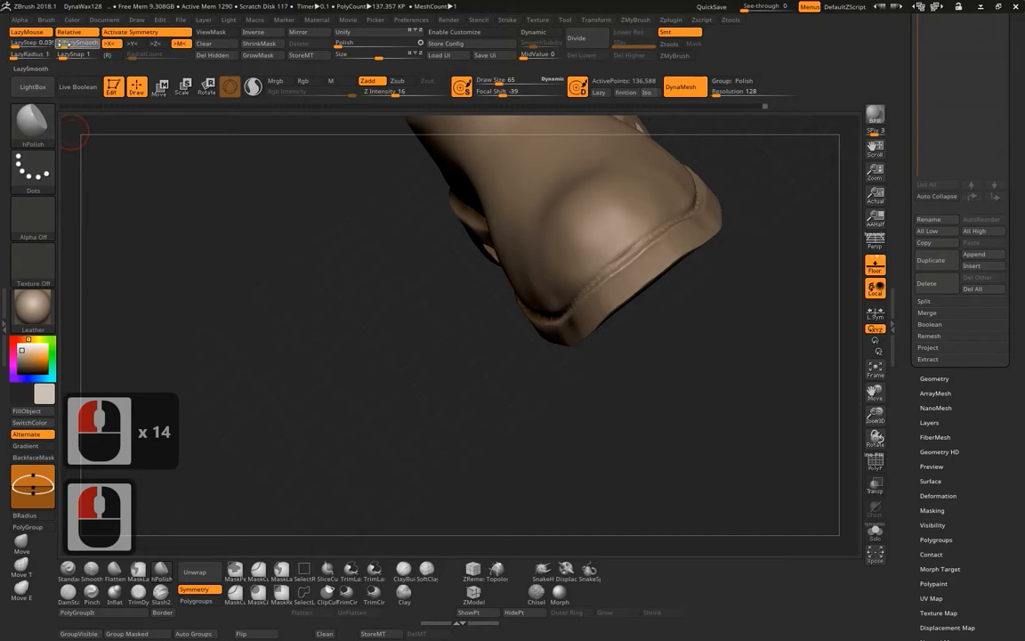
{"action": "left_click", "coordinate": [63, 44]}
{"action": "left_click_drag", "start_coordinate": [755, 330], "coordinate": [606, 355], "text": "alt"}
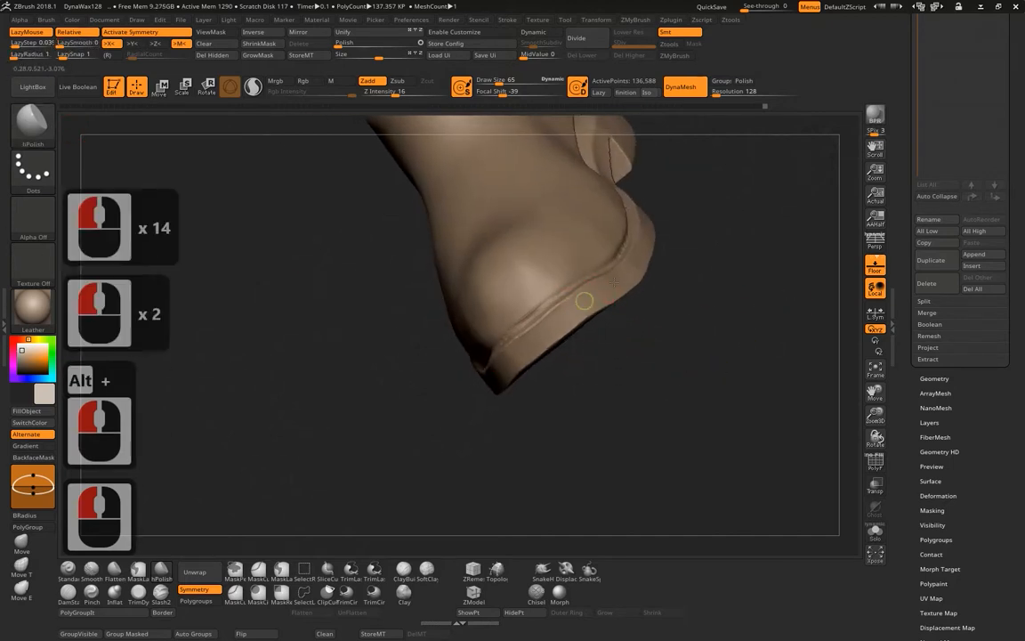
{"action": "left_click_drag", "start_coordinate": [712, 266], "coordinate": [676, 207]}
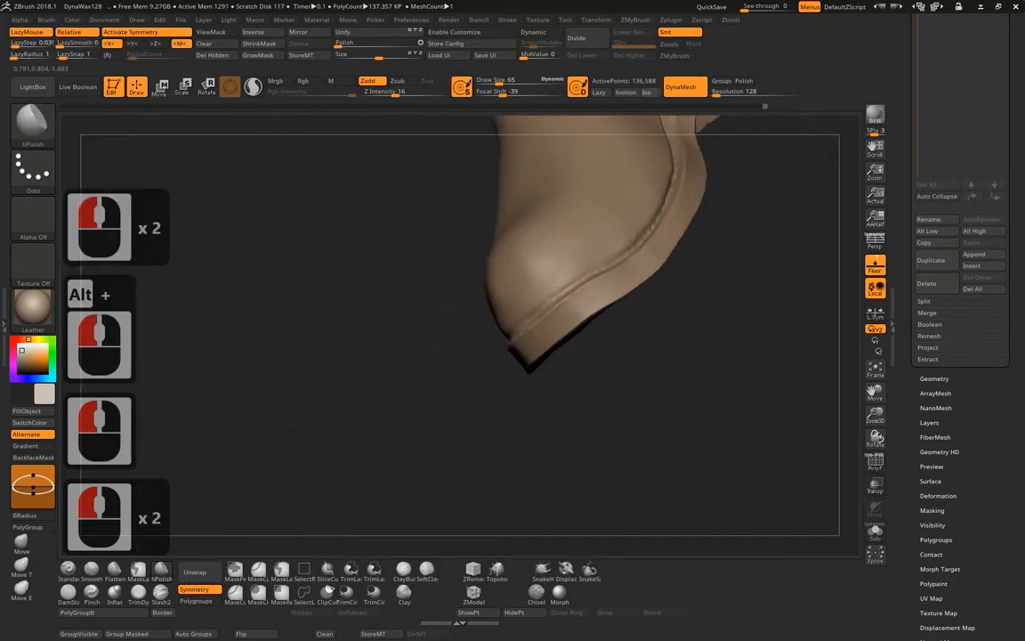
{"action": "mouse_move", "coordinate": [773, 233]}
{"action": "left_mouse_down"}
{"action": "mouse_move", "coordinate": [593, 352]}
{"action": "mouse_move", "coordinate": [614, 334]}
{"action": "left_mouse_up"}
{"action": "left_click_drag", "start_coordinate": [565, 281], "coordinate": [527, 385]}
{"action": "left_click_drag", "start_coordinate": [554, 349], "coordinate": [532, 381]}
{"action": "left_click_drag", "start_coordinate": [550, 356], "coordinate": [529, 392]}
{"action": "left_click_drag", "start_coordinate": [544, 370], "coordinate": [524, 406]}
Polish the sole's side wall along the heel and arch with hPolish.
{"action": "mouse_move", "coordinate": [586, 210]}
{"action": "left_mouse_down"}
{"action": "mouse_move", "coordinate": [599, 192]}
{"action": "mouse_move", "coordinate": [584, 200]}
{"action": "mouse_move", "coordinate": [617, 313]}
{"action": "left_mouse_up"}
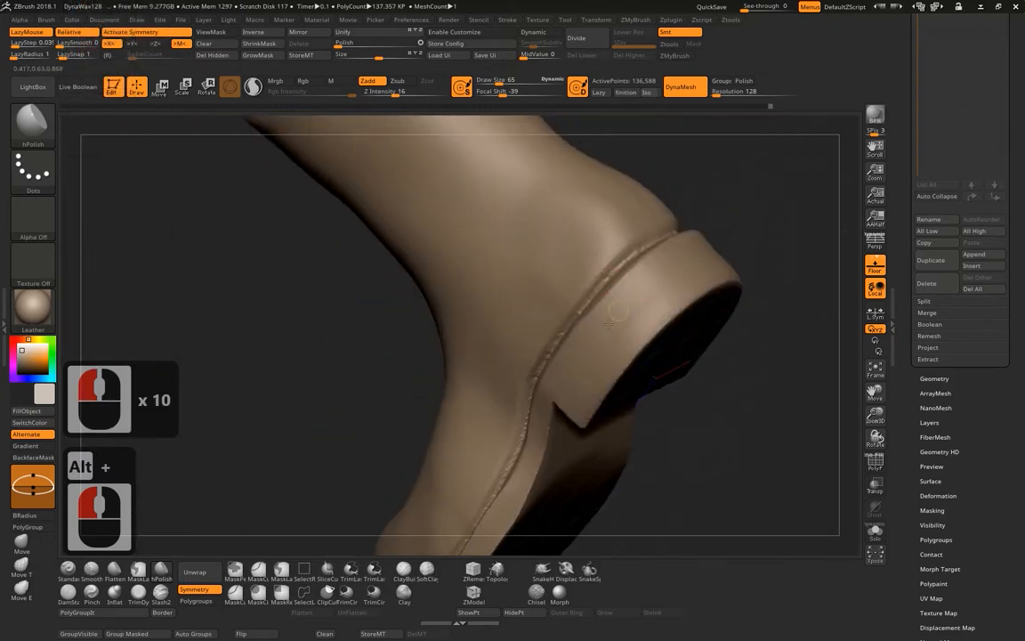
{"action": "left_click", "coordinate": [617, 341]}
{"action": "left_click", "coordinate": [617, 341]}
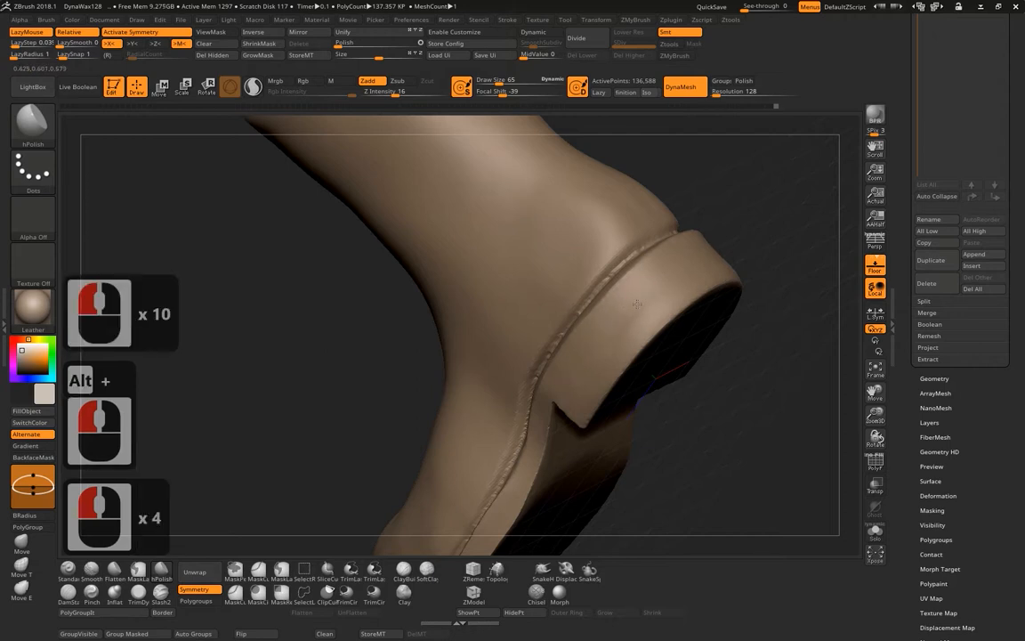
{"action": "left_click_drag", "start_coordinate": [635, 316], "coordinate": [525, 380]}
{"action": "left_click_drag", "start_coordinate": [449, 237], "coordinate": [477, 316]}
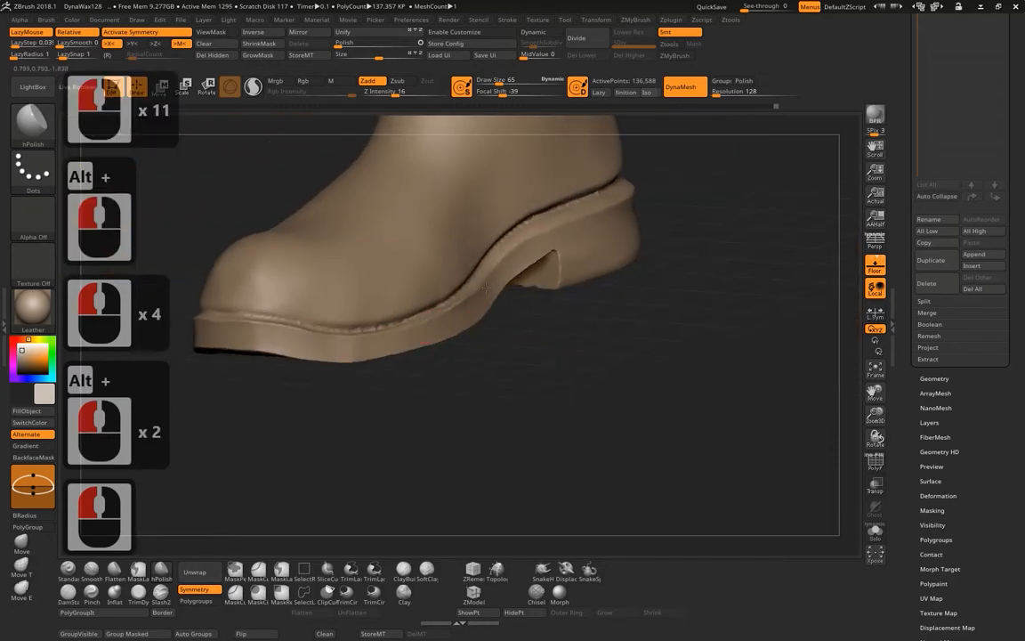
{"action": "left_click", "coordinate": [499, 279]}
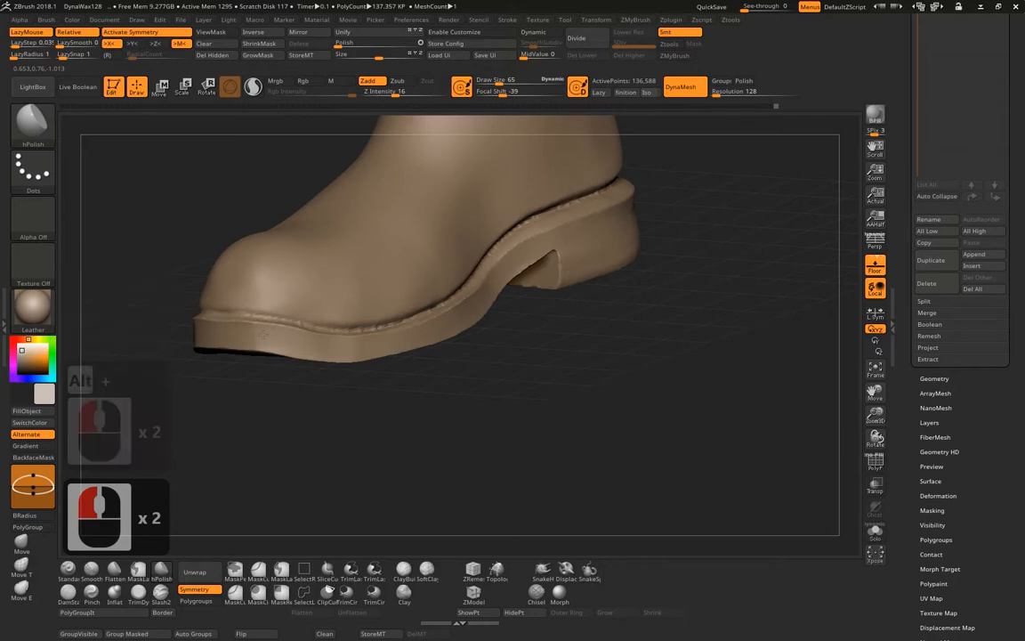
Smooth and polish the sole's side wall around the toe and forefoot.
{"action": "left_click", "coordinate": [250, 340]}
{"action": "double_click", "coordinate": [250, 340], "text": "shift"}
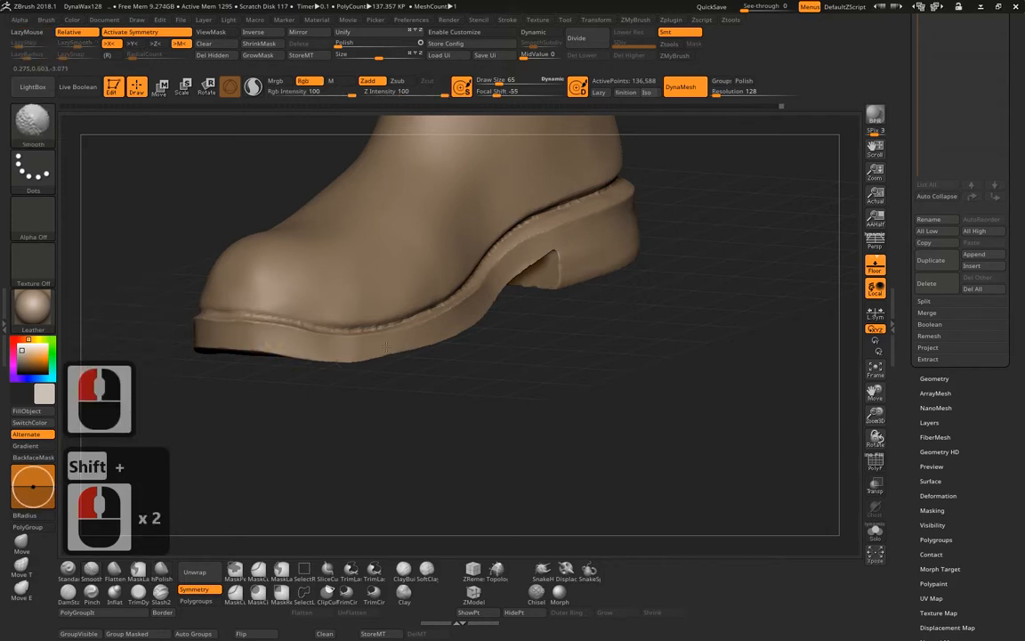
{"action": "left_click", "coordinate": [446, 320], "text": "shift"}
{"action": "left_click", "coordinate": [339, 344]}
{"action": "double_click", "coordinate": [192, 338], "text": "shift"}
{"action": "left_click", "coordinate": [201, 333], "text": "shift"}
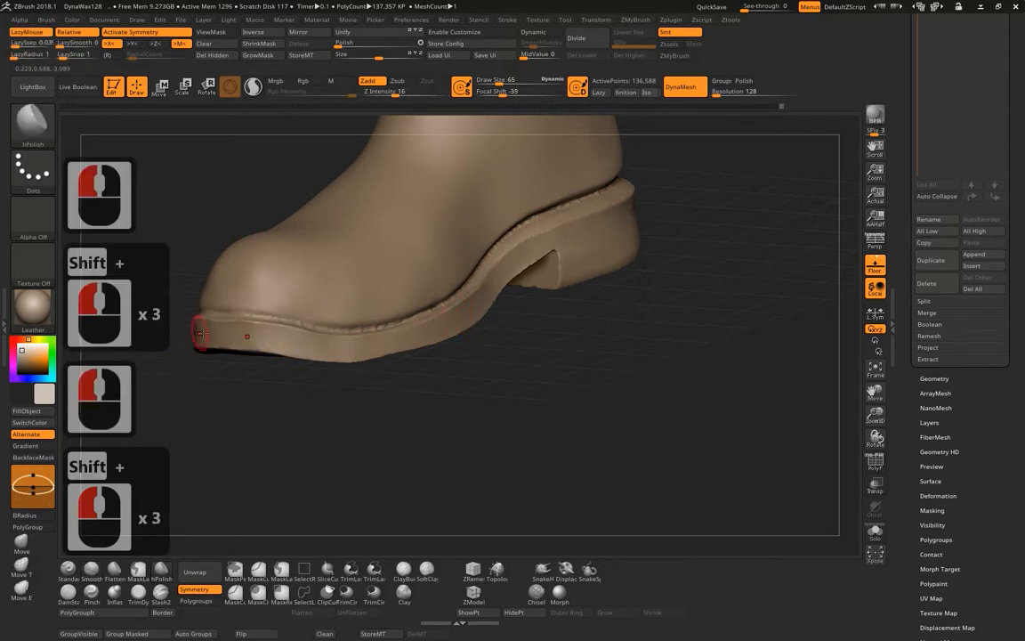
{"action": "left_click_drag", "start_coordinate": [201, 333], "coordinate": [588, 408]}
Switch to the Move brush, reshape the forefoot sole's lower edge, and enlarge the draw size to 274.
{"action": "key", "text": "space"}
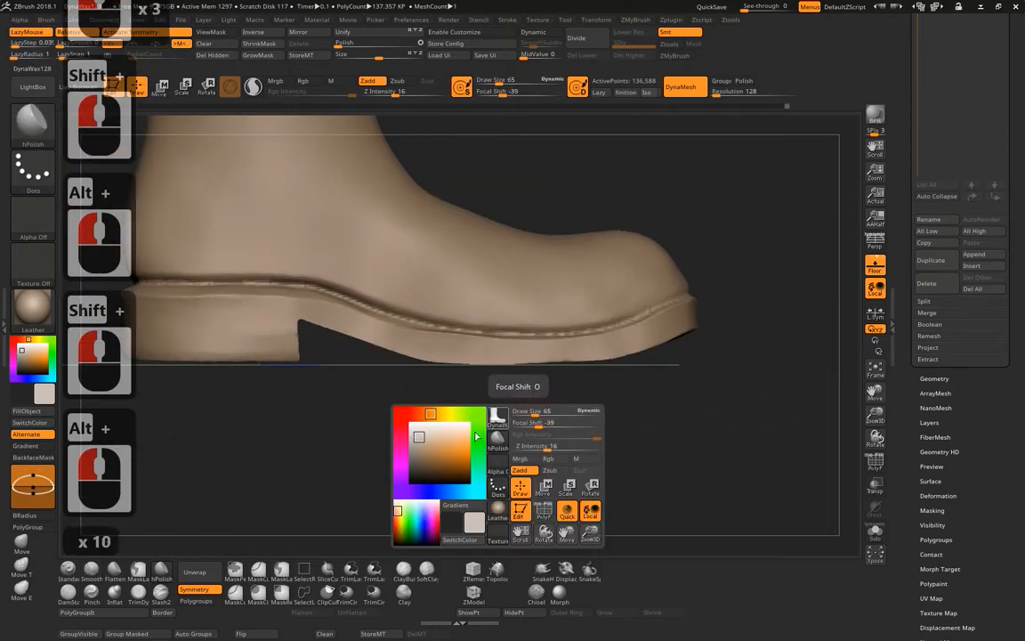
{"action": "key", "text": "b"}
{"action": "key", "text": "m"}
{"action": "key", "text": "v"}
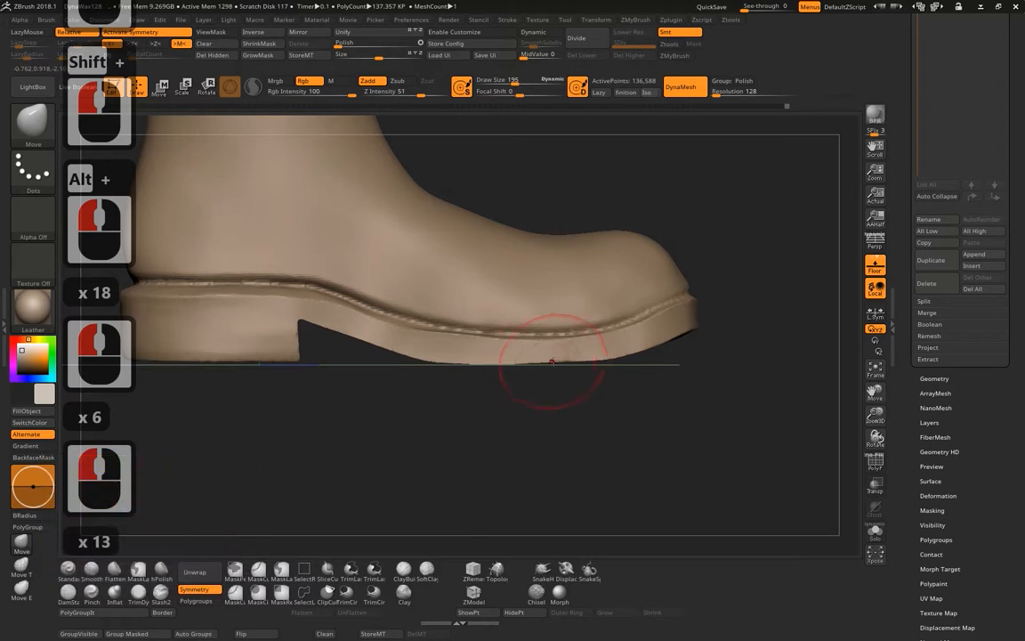
{"action": "key", "text": "space"}
{"action": "mouse_move", "coordinate": [552, 360]}
{"action": "left_mouse_down"}
{"action": "mouse_move", "coordinate": [567, 365]}
{"action": "mouse_move", "coordinate": [544, 382]}
{"action": "mouse_move", "coordinate": [549, 366]}
{"action": "mouse_move", "coordinate": [587, 375]}
{"action": "left_mouse_up"}
{"action": "key", "text": "space"}
Choose MaskLasso as the masking brush and update the DynaMesh in side view.
{"action": "left_click", "coordinate": [600, 435], "text": "shift"}
{"action": "left_click", "coordinate": [612, 443], "text": "ctrl"}
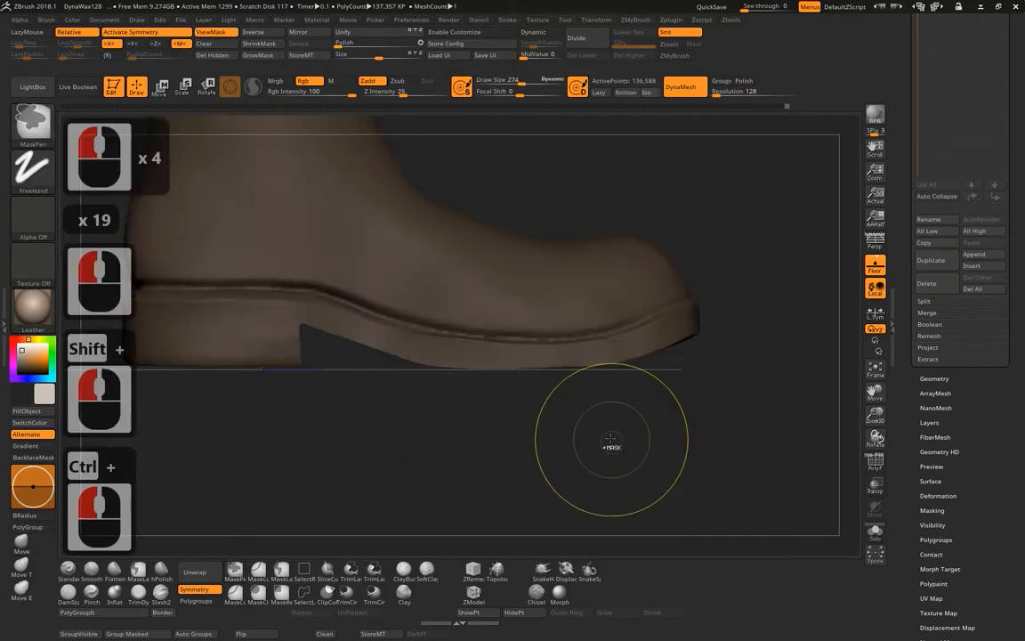
{"action": "left_click", "coordinate": [706, 288], "text": "ctrl"}
{"action": "left_click", "coordinate": [283, 571]}
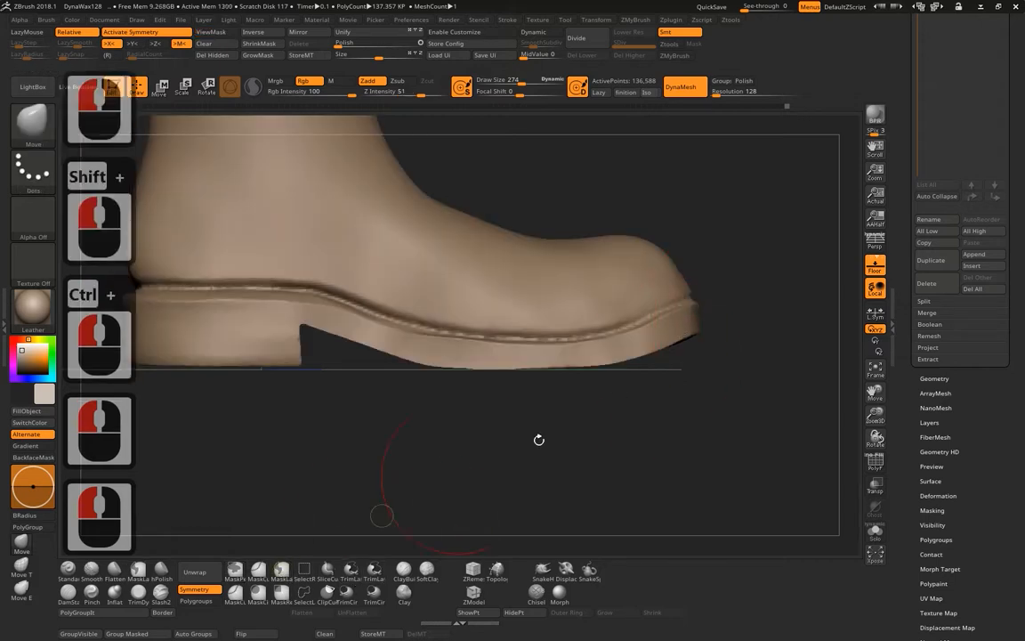
{"action": "left_click_drag", "start_coordinate": [708, 369], "coordinate": [773, 362], "text": "alt"}
{"action": "left_click", "coordinate": [749, 292], "text": "ctrl"}
{"action": "left_click", "coordinate": [782, 276], "text": "shift"}
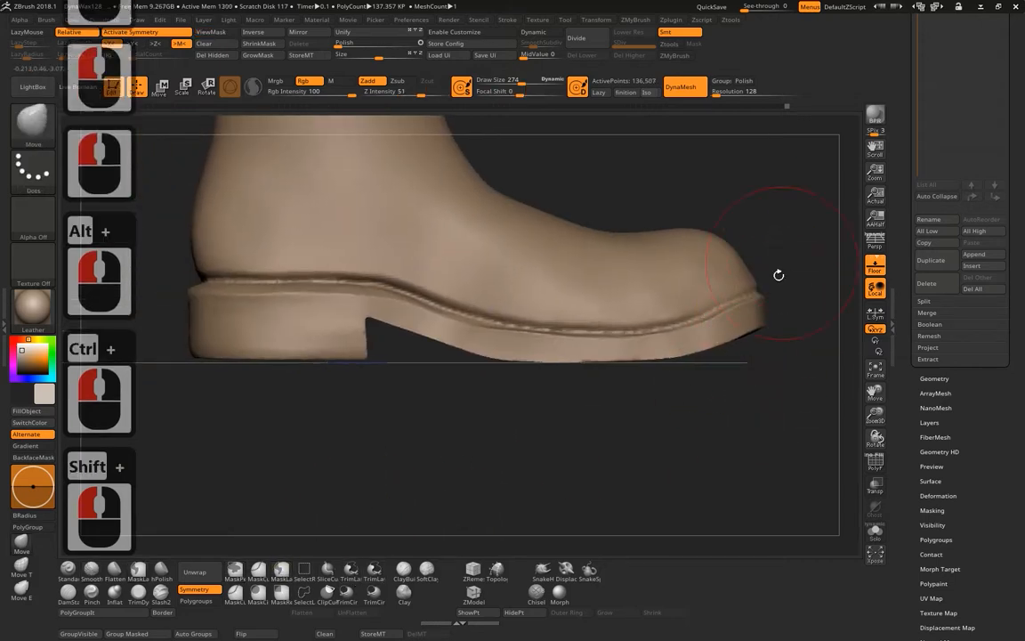
Lasso-mask the sole from the front of the heel to the toe and invert the mask.
{"action": "mouse_move", "coordinate": [728, 307]}
{"action": "left_mouse_down", "text": "ctrl"}
{"action": "mouse_move", "coordinate": [529, 329]}
{"action": "mouse_move", "coordinate": [418, 293]}
{"action": "mouse_move", "coordinate": [307, 287]}
{"action": "mouse_move", "coordinate": [396, 531]}
{"action": "left_mouse_up", "text": "ctrl"}
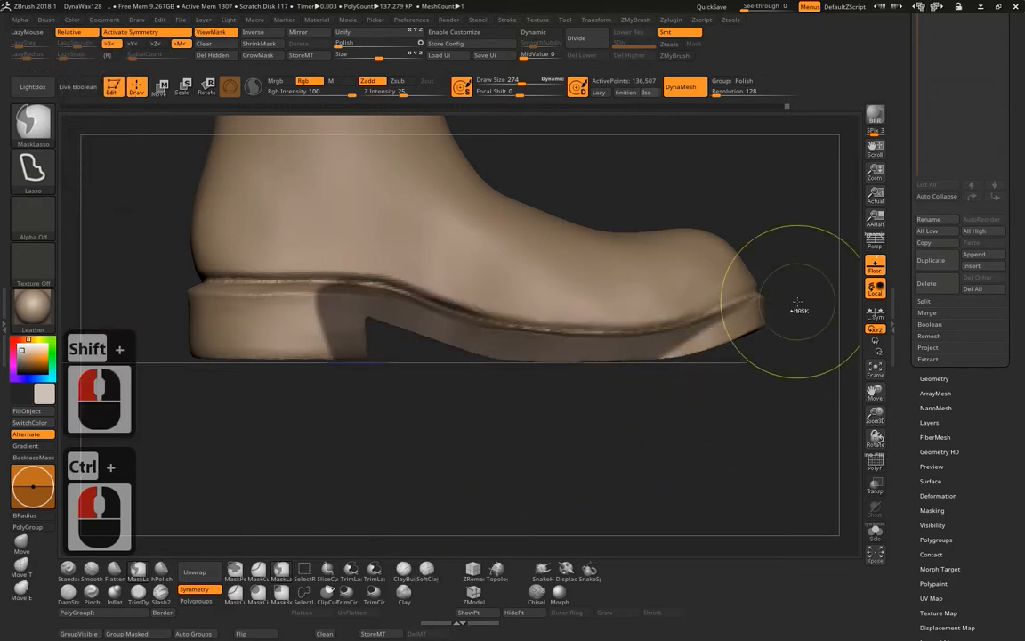
{"action": "left_click_drag", "start_coordinate": [684, 321], "coordinate": [921, 369], "text": "ctrl"}
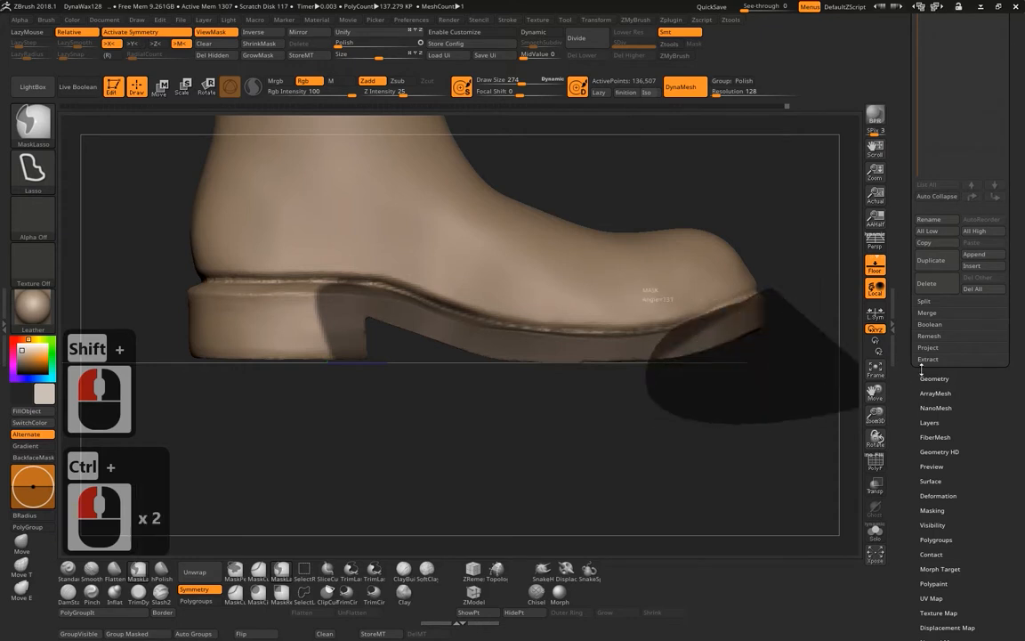
{"action": "mouse_move", "coordinate": [767, 285]}
{"action": "left_mouse_down", "text": "ctrl"}
{"action": "mouse_move", "coordinate": [754, 297]}
{"action": "mouse_move", "coordinate": [776, 416]}
{"action": "left_mouse_up", "text": "ctrl"}
{"action": "left_click", "coordinate": [776, 416], "text": "ctrl"}
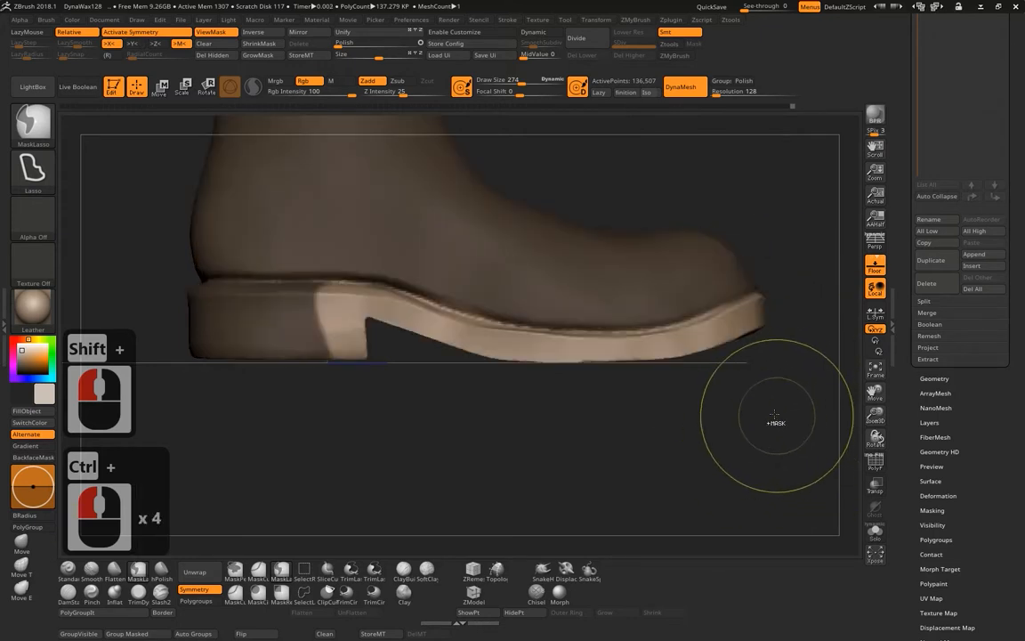
Extend the mask along the sole's upper edge and pull the forefoot's lower edge into shape with the Move brush.
{"action": "left_click", "coordinate": [614, 361]}
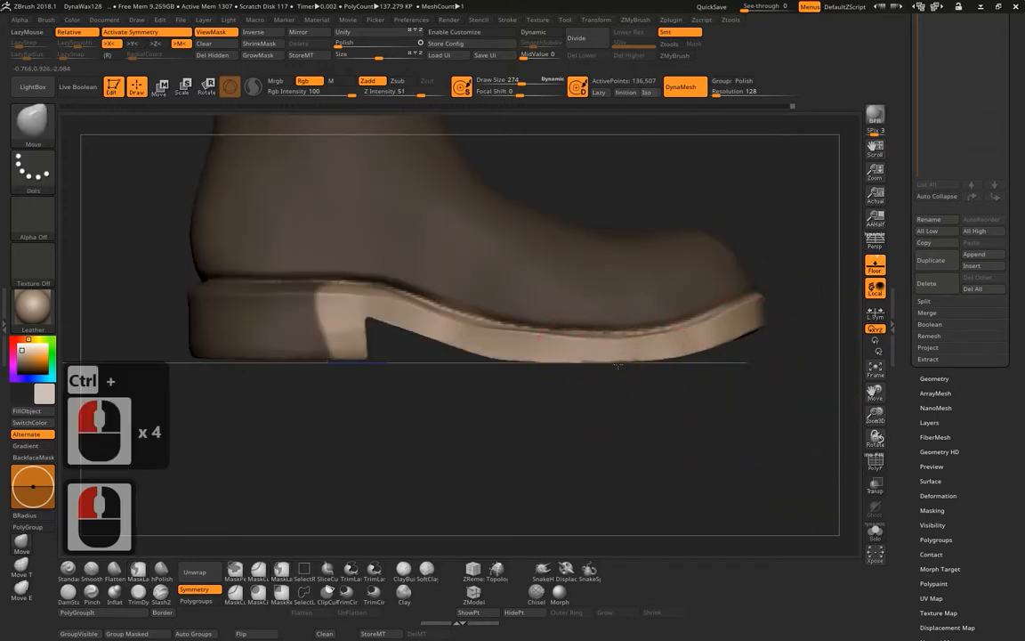
{"action": "left_click", "coordinate": [575, 353]}
{"action": "key", "text": "ctrl+z"}
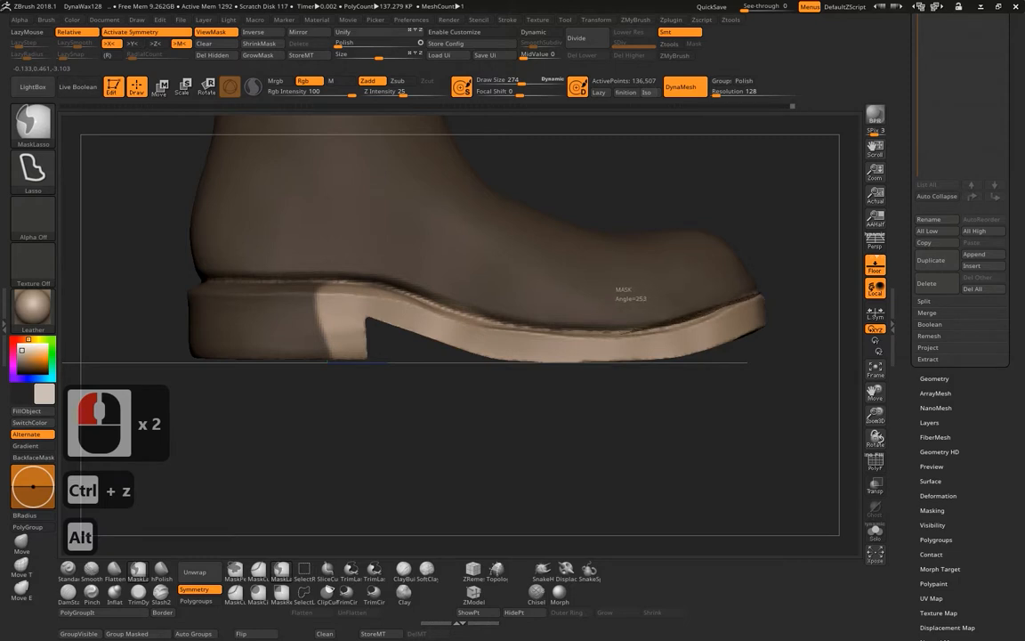
{"action": "mouse_move", "coordinate": [613, 333]}
{"action": "left_mouse_down", "text": "ctrl"}
{"action": "mouse_move", "coordinate": [469, 325]}
{"action": "mouse_move", "coordinate": [364, 264]}
{"action": "left_mouse_up", "text": "ctrl"}
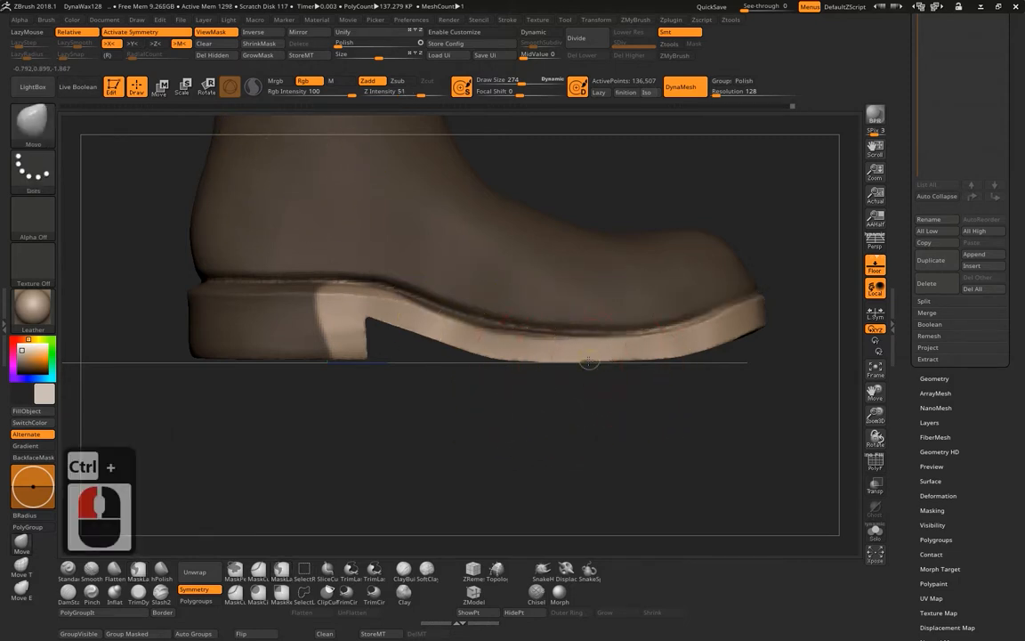
{"action": "left_click_drag", "start_coordinate": [586, 362], "coordinate": [621, 367]}
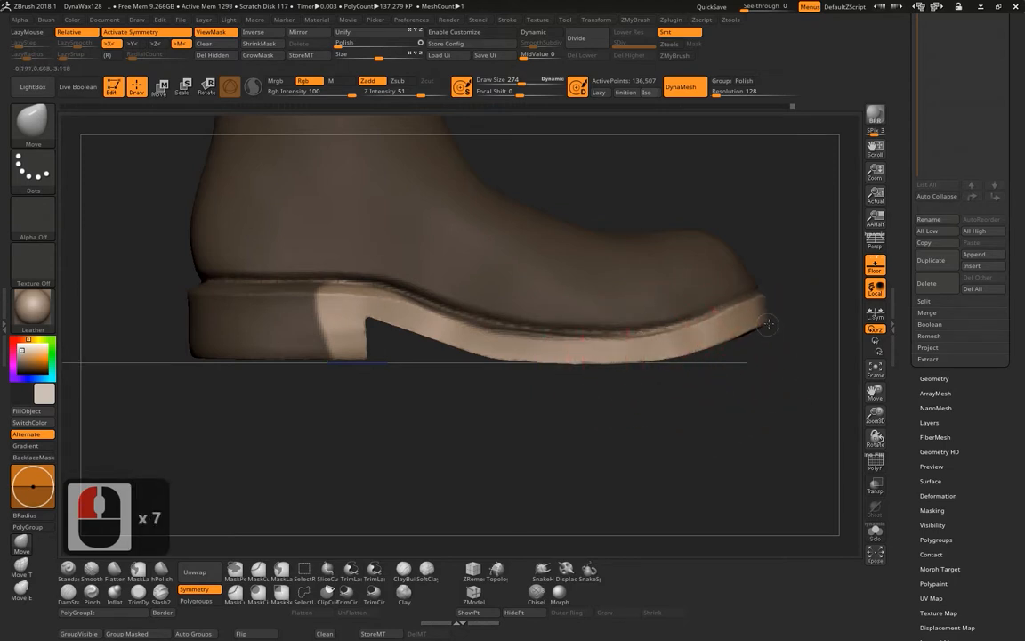
{"action": "mouse_move", "coordinate": [777, 344]}
{"action": "left_mouse_down"}
{"action": "mouse_move", "coordinate": [766, 332]}
{"action": "mouse_move", "coordinate": [766, 342]}
{"action": "left_mouse_up"}
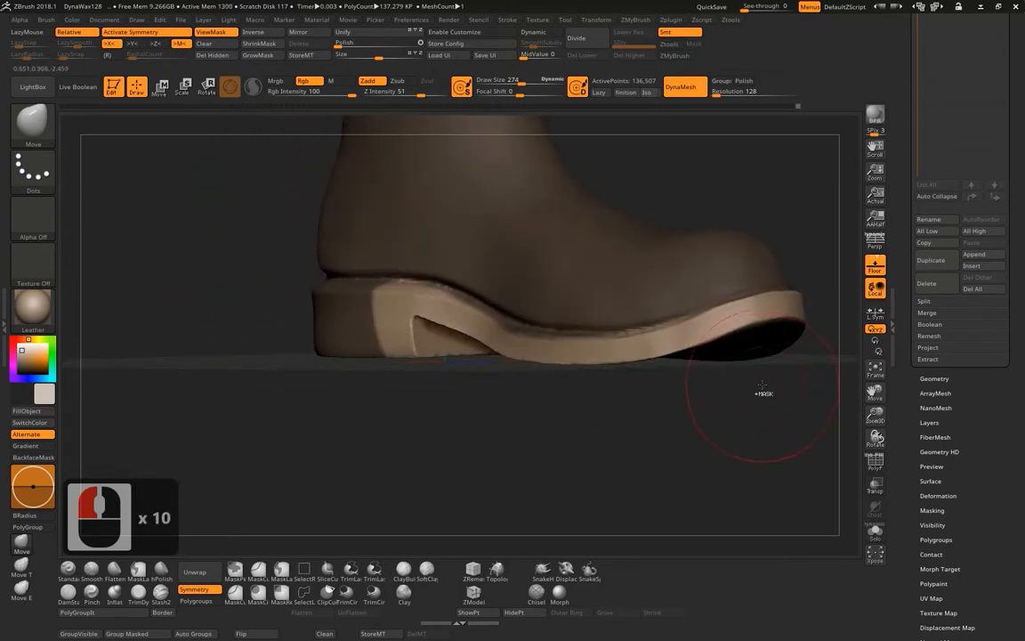
Undo the last sole adjustments, reduce the Move brush's draw size to 182, and return to side view.
{"action": "key", "text": "ctrl+z"}
{"action": "mouse_move", "coordinate": [767, 392]}
{"action": "left_mouse_down"}
{"action": "mouse_move", "coordinate": [766, 334]}
{"action": "mouse_move", "coordinate": [754, 358]}
{"action": "mouse_move", "coordinate": [742, 352]}
{"action": "mouse_move", "coordinate": [755, 320]}
{"action": "mouse_move", "coordinate": [750, 331]}
{"action": "left_mouse_up"}
{"action": "key", "text": "ctrl+z"}
{"action": "key", "text": "space"}
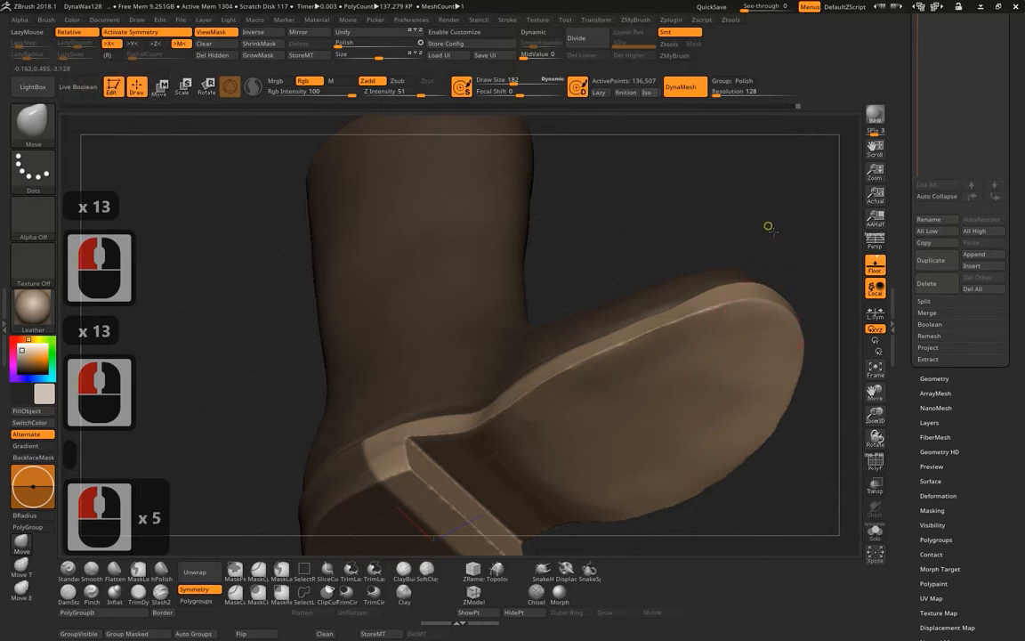
{"action": "left_click_drag", "start_coordinate": [768, 227], "coordinate": [799, 364], "text": "shift"}
{"action": "mouse_move", "coordinate": [619, 409]}
{"action": "left_mouse_down", "text": "alt"}
{"action": "mouse_move", "coordinate": [618, 398]}
{"action": "mouse_move", "coordinate": [617, 419]}
{"action": "left_mouse_up", "text": "alt"}
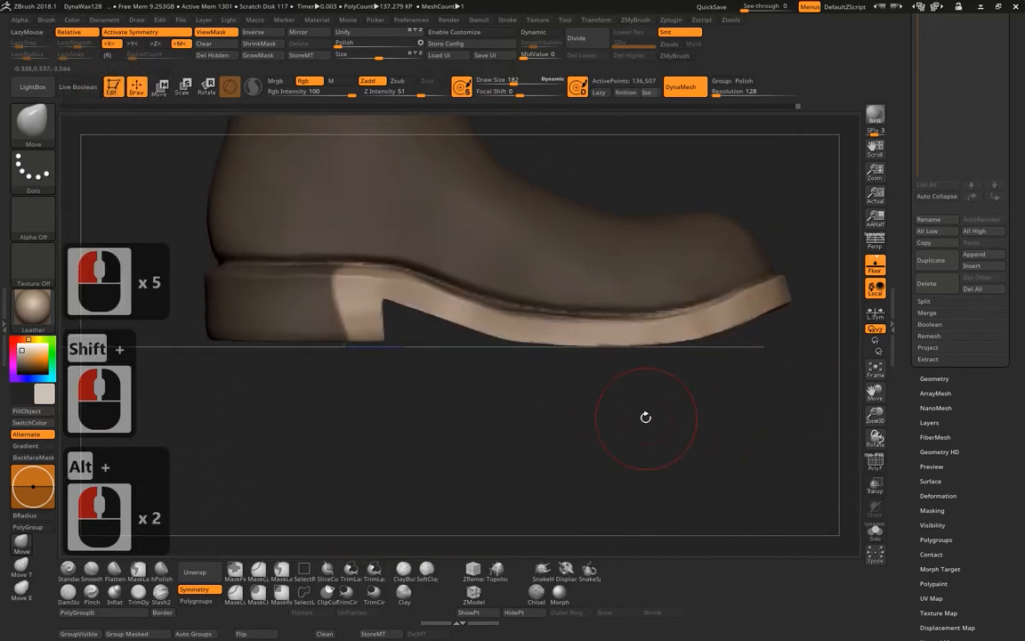
With Move at a draw size of 243, even out the sole's lower edge from arch to toe and clear the mask.
{"action": "key", "text": "space"}
{"action": "left_click_drag", "start_coordinate": [530, 348], "coordinate": [535, 346]}
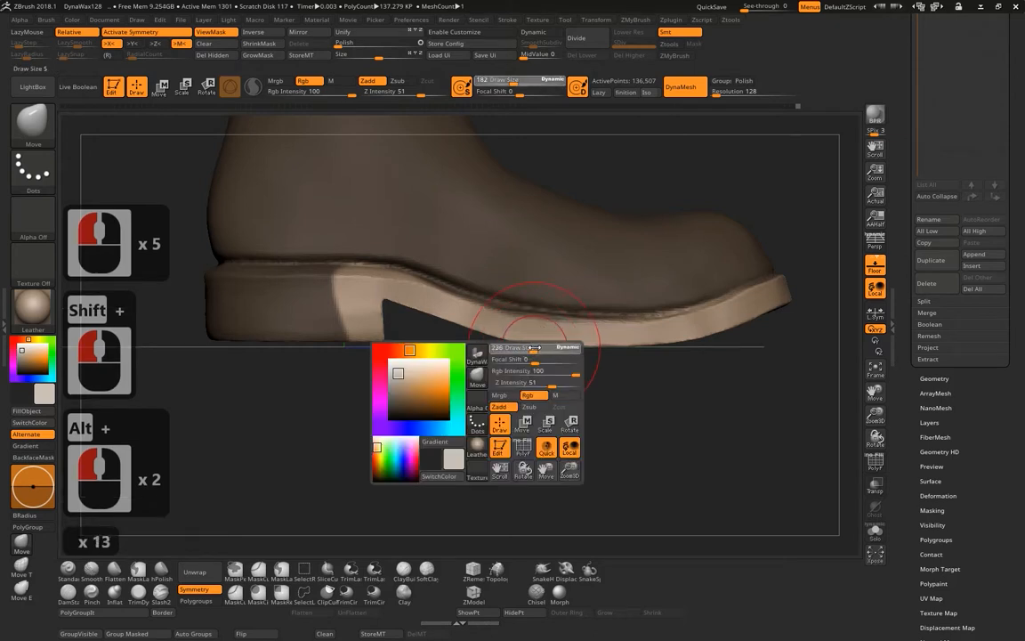
{"action": "left_click", "coordinate": [529, 344]}
{"action": "left_click", "coordinate": [532, 344]}
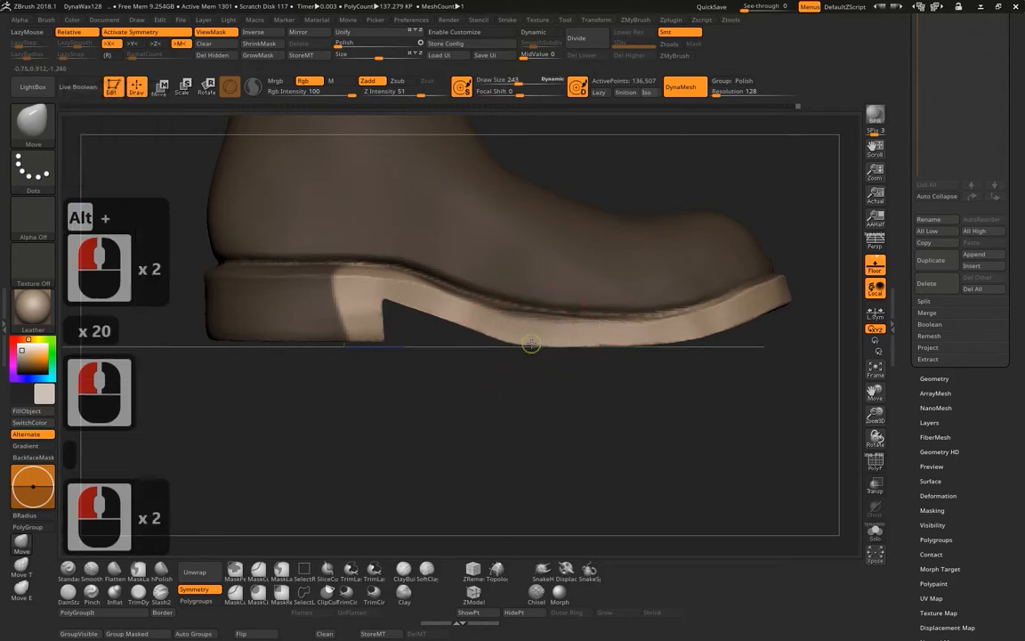
{"action": "left_click", "coordinate": [580, 341]}
{"action": "left_click", "coordinate": [640, 339]}
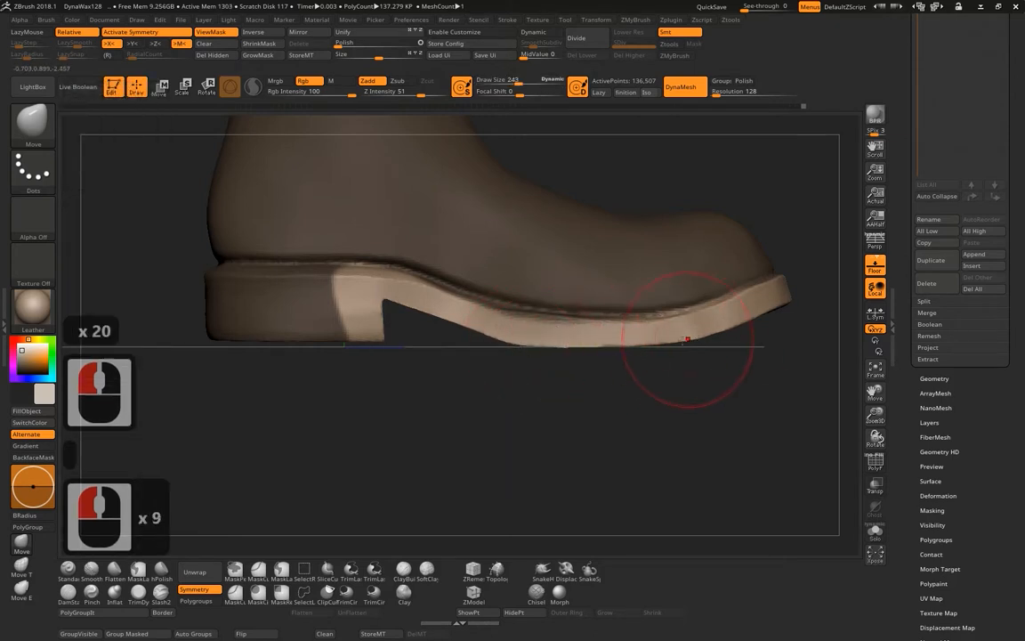
{"action": "left_click", "coordinate": [668, 341]}
{"action": "left_click", "coordinate": [710, 332]}
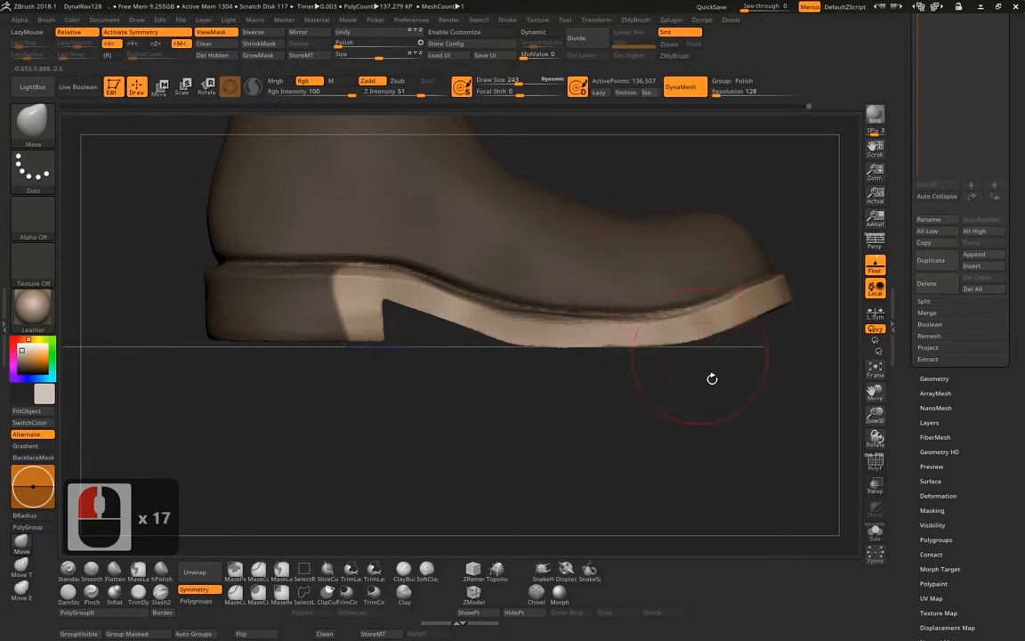
{"action": "mouse_move", "coordinate": [713, 392]}
{"action": "left_mouse_down"}
{"action": "mouse_move", "coordinate": [716, 410]}
{"action": "mouse_move", "coordinate": [712, 401]}
{"action": "left_mouse_up"}
{"action": "mouse_move", "coordinate": [779, 360]}
{"action": "left_mouse_down", "text": "ctrl"}
{"action": "mouse_move", "coordinate": [298, 381]}
{"action": "mouse_move", "coordinate": [64, 352]}
{"action": "mouse_move", "coordinate": [62, 343]}
{"action": "mouse_move", "coordinate": [330, 423]}
{"action": "left_mouse_up", "text": "ctrl"}
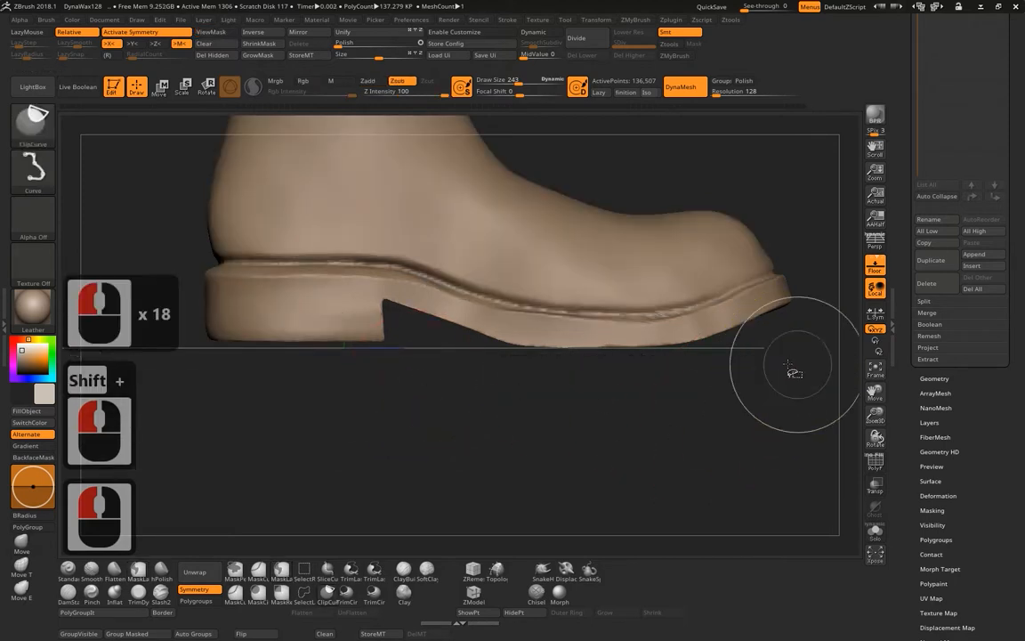
{"action": "left_click_drag", "start_coordinate": [794, 372], "coordinate": [590, 421], "text": "ctrl+shift"}
{"action": "key", "text": "alt"}
{"action": "key", "text": "ctrl+z"}
{"action": "left_click_drag", "start_coordinate": [676, 393], "coordinate": [590, 407], "text": "alt"}
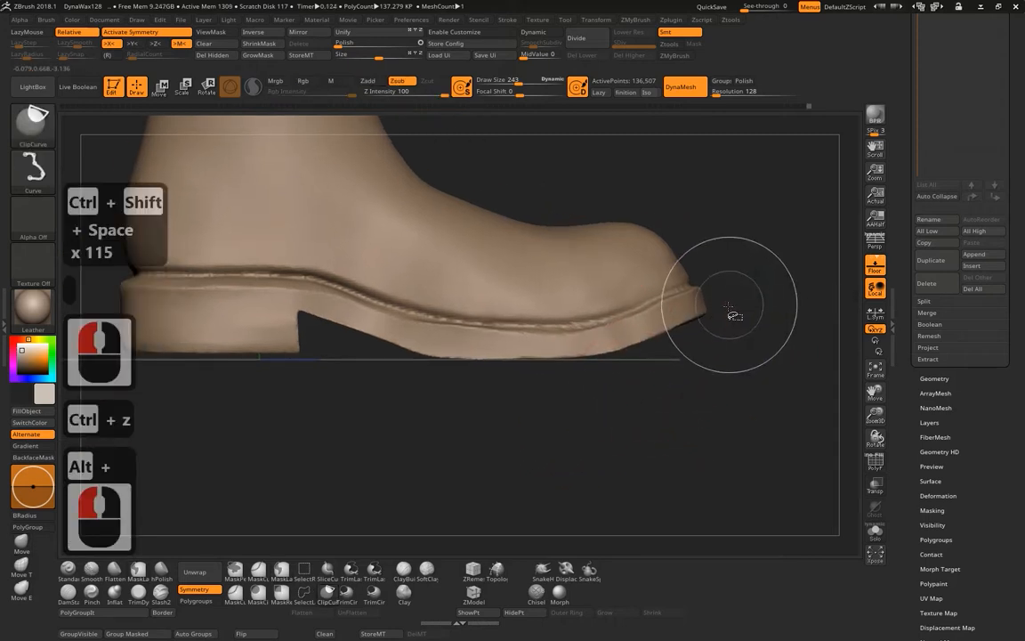
{"action": "mouse_move", "coordinate": [729, 308]}
{"action": "left_mouse_down", "text": "ctrl+shift"}
{"action": "mouse_move", "coordinate": [621, 356]}
{"action": "mouse_move", "coordinate": [570, 359]}
{"action": "left_mouse_up", "text": "ctrl+shift"}
{"action": "key", "text": "alt"}
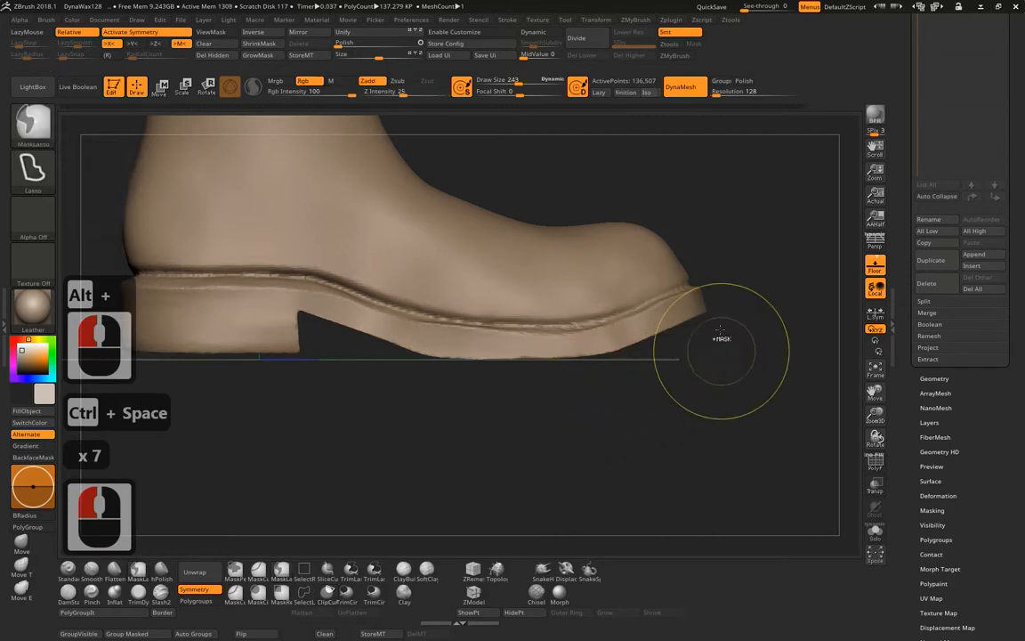
Trim the sole's lower edge with ClipCurve strokes that follow its contour from the toe to the front of the heel.
{"action": "left_click_drag", "start_coordinate": [721, 309], "coordinate": [620, 347], "text": "ctrl+shift"}
{"action": "left_click_drag", "start_coordinate": [548, 356], "coordinate": [430, 349], "text": "ctrl+shift"}
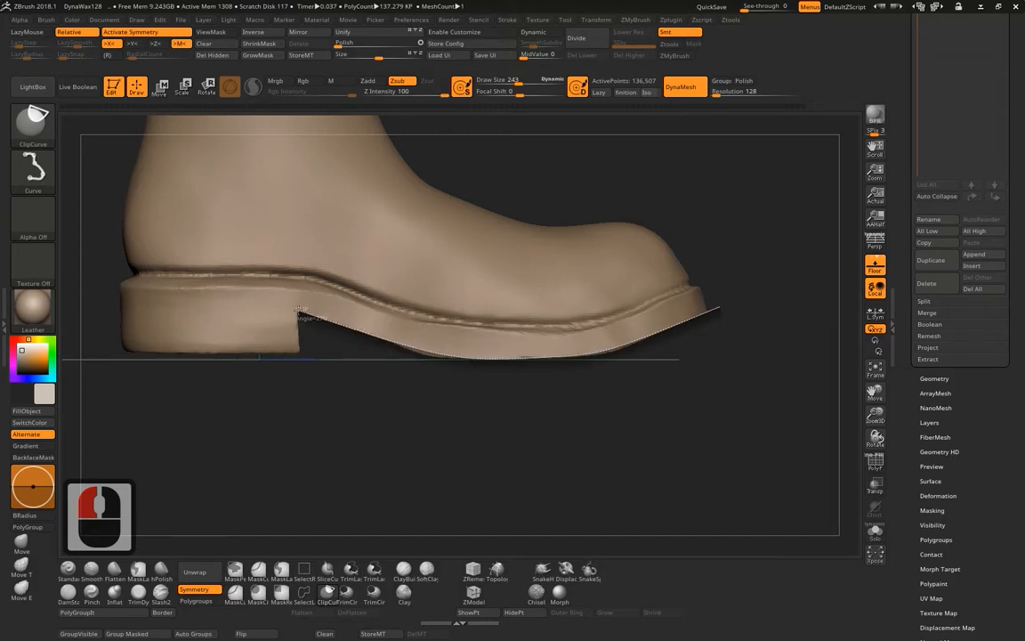
{"action": "left_click_drag", "start_coordinate": [297, 414], "coordinate": [297, 416], "text": "ctrl+shift"}
{"action": "left_click_drag", "start_coordinate": [710, 311], "coordinate": [593, 353], "text": "ctrl+shift"}
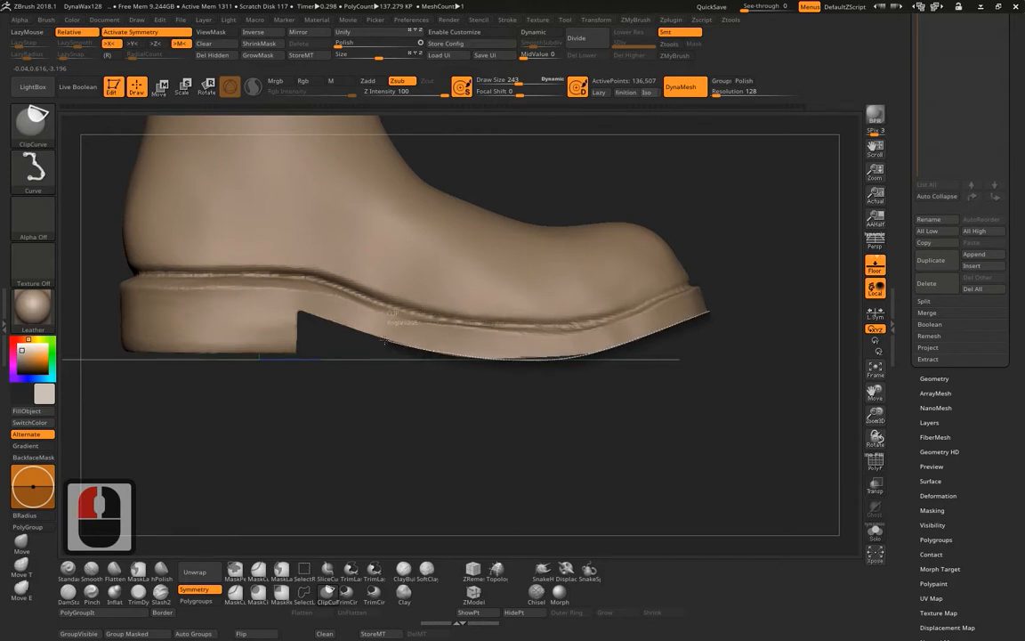
{"action": "left_click_drag", "start_coordinate": [384, 340], "coordinate": [358, 339], "text": "ctrl+shift"}
Try flatter ClipCurve cuts under the forefoot and undo them.
{"action": "left_click_drag", "start_coordinate": [626, 350], "coordinate": [514, 358], "text": "ctrl+shift"}
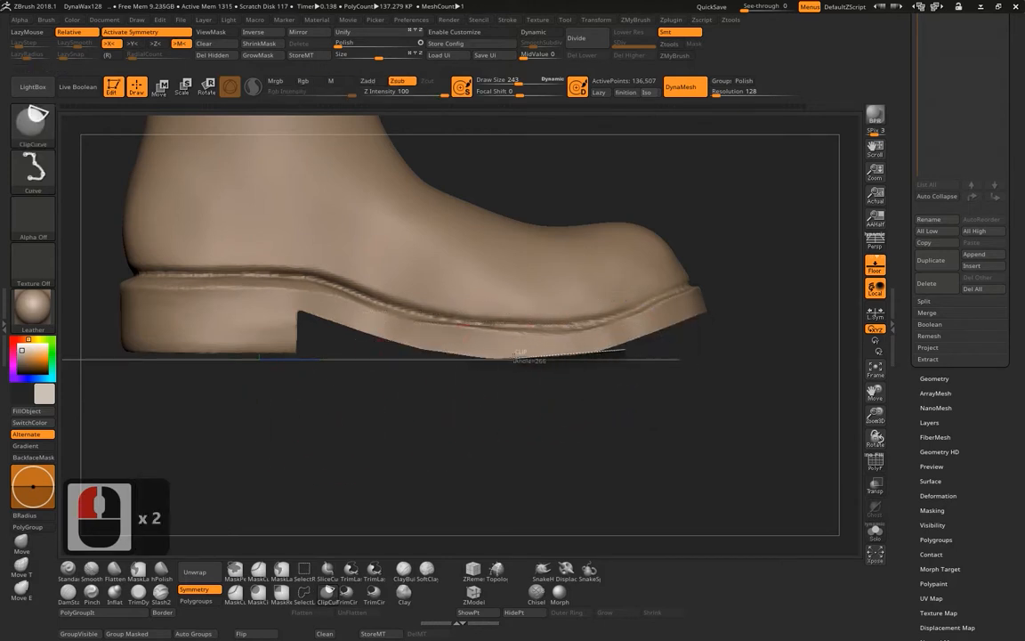
{"action": "left_click_drag", "start_coordinate": [331, 335], "coordinate": [327, 336], "text": "ctrl+shift"}
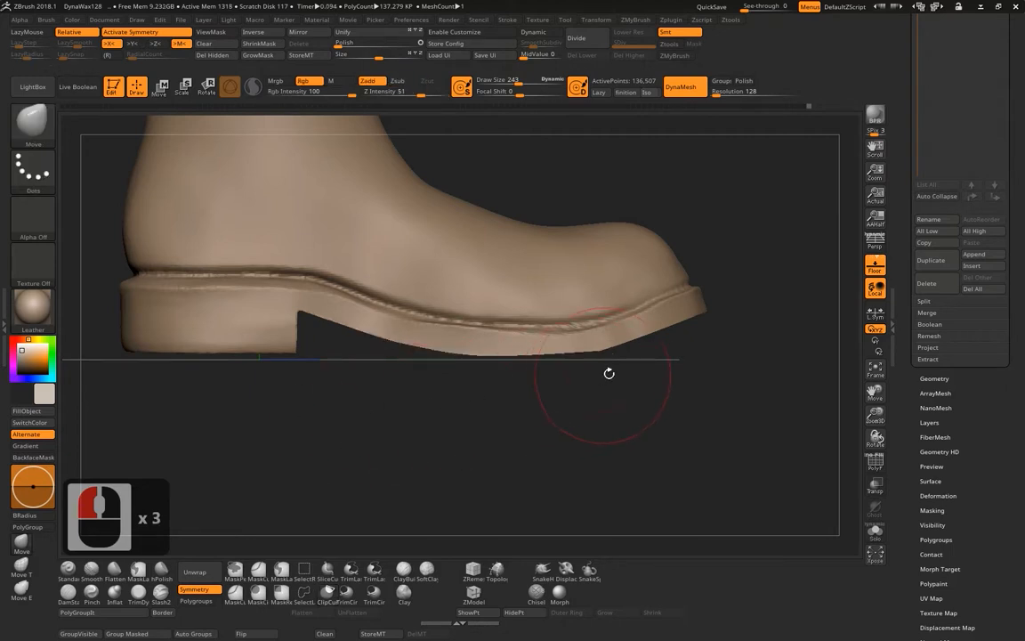
{"action": "key", "text": "ctrl+z"}
{"action": "mouse_move", "coordinate": [719, 309]}
{"action": "left_mouse_down", "text": "ctrl+shift"}
{"action": "mouse_move", "coordinate": [614, 332]}
{"action": "mouse_move", "coordinate": [601, 354]}
{"action": "mouse_move", "coordinate": [431, 347]}
{"action": "mouse_move", "coordinate": [472, 311]}
{"action": "left_mouse_up", "text": "ctrl+shift"}
{"action": "key", "text": "alt"}
{"action": "key", "text": "ctrl+z"}
{"action": "key", "text": "ctrl+z"}
Nudge the welt seam along the side of the forefoot upward with the Move brush at a draw size of 243.
{"action": "left_click_drag", "start_coordinate": [479, 321], "coordinate": [509, 311]}
{"action": "left_click_drag", "start_coordinate": [499, 318], "coordinate": [465, 308]}
{"action": "left_click_drag", "start_coordinate": [468, 312], "coordinate": [470, 308]}
{"action": "left_click_drag", "start_coordinate": [472, 317], "coordinate": [473, 310]}
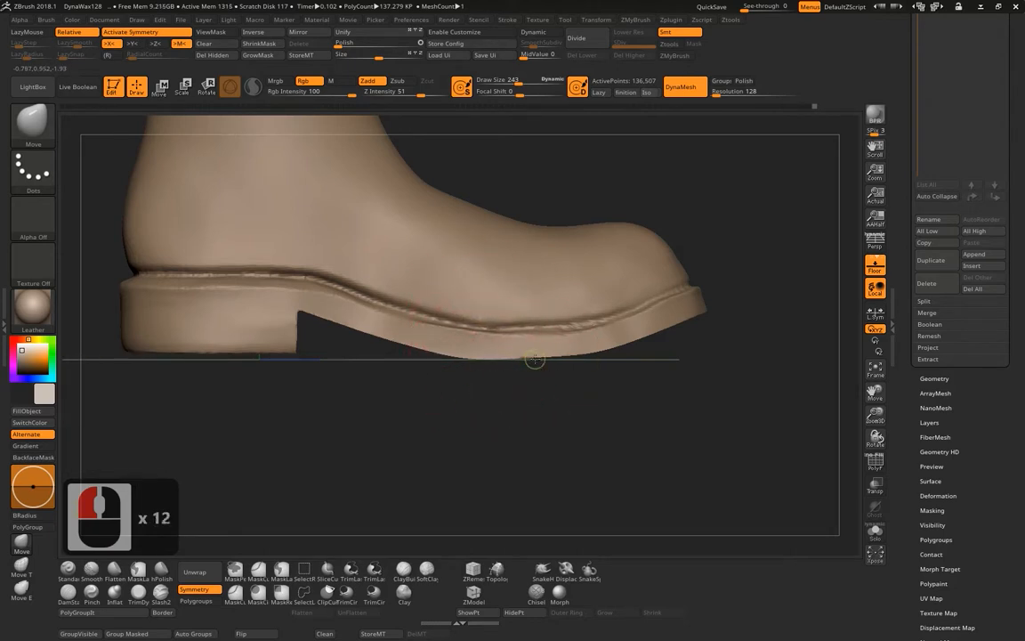
Even out the sole's lower edge from the arch to the toe with small Move brush adjustments.
{"action": "left_click_drag", "start_coordinate": [538, 358], "coordinate": [644, 337]}
{"action": "left_click_drag", "start_coordinate": [645, 339], "coordinate": [645, 334]}
{"action": "left_click_drag", "start_coordinate": [429, 346], "coordinate": [393, 337]}
{"action": "left_click_drag", "start_coordinate": [432, 348], "coordinate": [434, 344]}
{"action": "left_click_drag", "start_coordinate": [435, 351], "coordinate": [435, 348]}
{"action": "left_click_drag", "start_coordinate": [523, 355], "coordinate": [525, 353]}
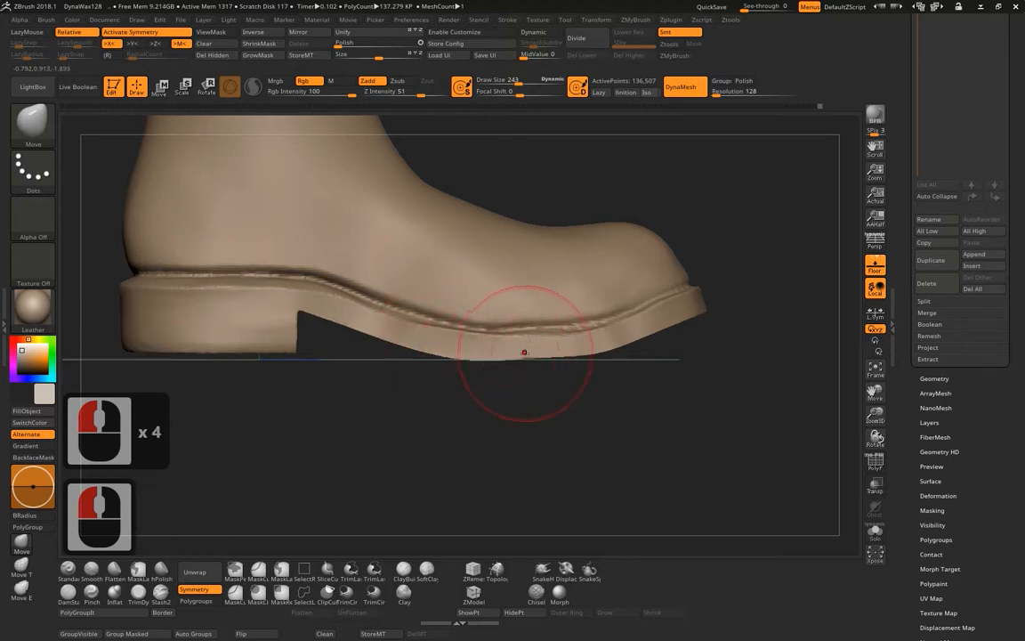
Undo the last Move stroke, reduce the draw size to 119, and refine the welt seam above the forefoot.
{"action": "mouse_move", "coordinate": [492, 288]}
{"action": "left_mouse_down"}
{"action": "mouse_move", "coordinate": [473, 304]}
{"action": "mouse_move", "coordinate": [486, 327]}
{"action": "mouse_move", "coordinate": [526, 330]}
{"action": "left_mouse_up"}
{"action": "key", "text": "ctrl+z"}
{"action": "key", "text": "space"}
{"action": "left_click", "coordinate": [444, 317]}
{"action": "left_click_drag", "start_coordinate": [539, 326], "coordinate": [562, 329]}
{"action": "left_click_drag", "start_coordinate": [583, 325], "coordinate": [583, 330]}
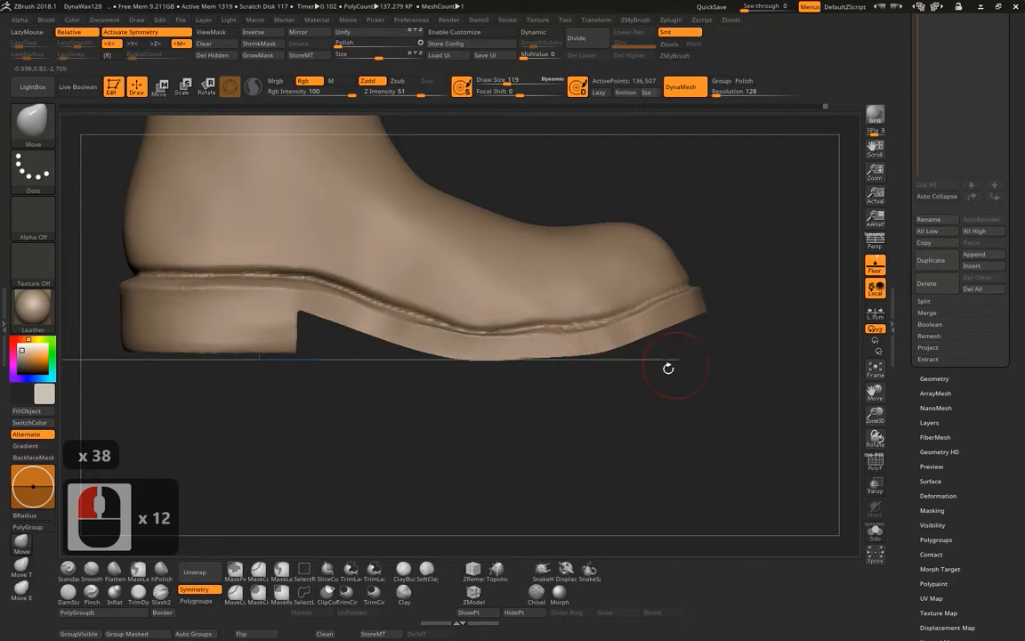
{"action": "left_click_drag", "start_coordinate": [668, 367], "coordinate": [440, 337]}
Flatten the sole's side wall from the heel to the toe with the hPolish brush, working on both sides of the boot.
{"action": "left_click_drag", "start_coordinate": [158, 472], "coordinate": [160, 509]}
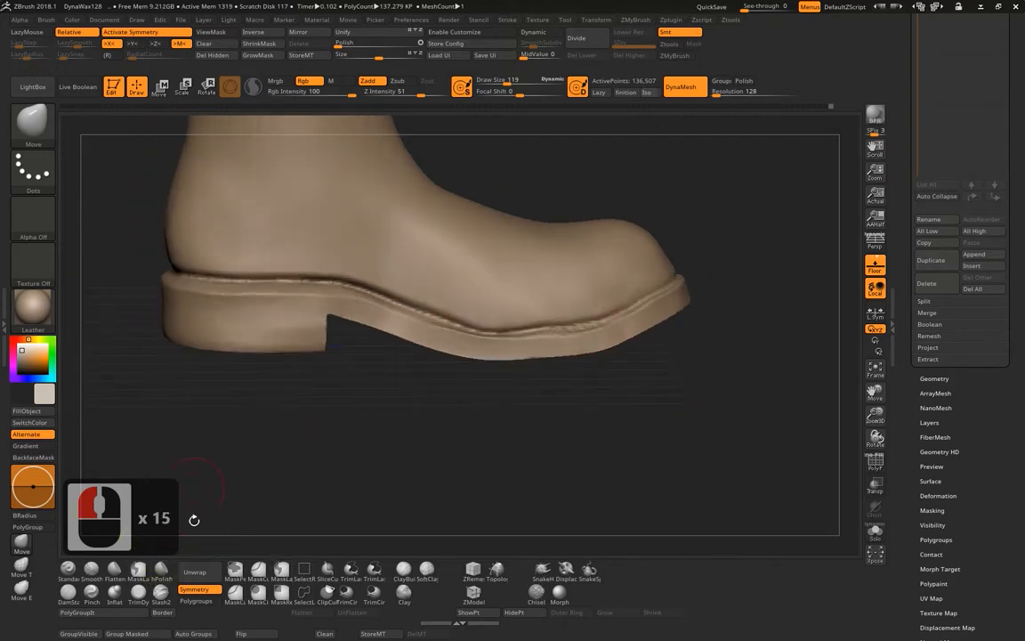
{"action": "left_click", "coordinate": [162, 567]}
{"action": "left_click_drag", "start_coordinate": [262, 323], "coordinate": [302, 319]}
{"action": "mouse_move", "coordinate": [302, 312]}
{"action": "left_mouse_down"}
{"action": "mouse_move", "coordinate": [331, 301]}
{"action": "mouse_move", "coordinate": [433, 331]}
{"action": "left_mouse_up"}
{"action": "left_click_drag", "start_coordinate": [515, 343], "coordinate": [454, 340]}
{"action": "mouse_move", "coordinate": [454, 339]}
{"action": "left_mouse_down"}
{"action": "mouse_move", "coordinate": [504, 352]}
{"action": "mouse_move", "coordinate": [636, 318]}
{"action": "mouse_move", "coordinate": [678, 294]}
{"action": "left_mouse_up"}
{"action": "mouse_move", "coordinate": [701, 380]}
{"action": "left_mouse_down", "text": "shift"}
{"action": "mouse_move", "coordinate": [730, 347]}
{"action": "mouse_move", "coordinate": [580, 364]}
{"action": "mouse_move", "coordinate": [361, 321]}
{"action": "left_mouse_up", "text": "shift"}
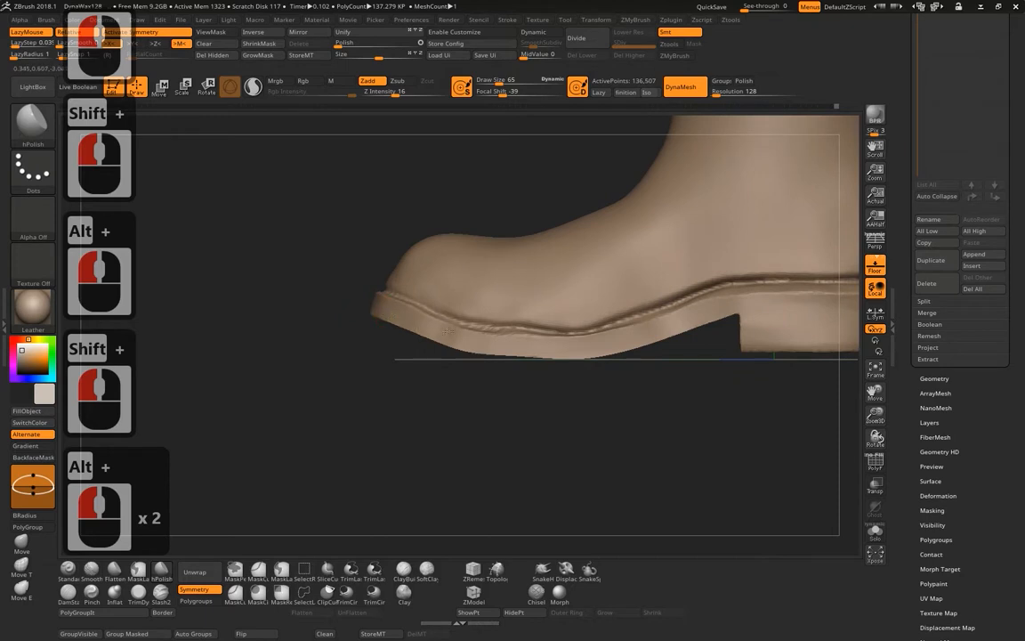
{"action": "middle_click", "coordinate": [510, 344]}
{"action": "mouse_move", "coordinate": [448, 330]}
{"action": "left_mouse_down"}
{"action": "mouse_move", "coordinate": [510, 344]}
{"action": "mouse_move", "coordinate": [578, 339]}
{"action": "left_mouse_up"}
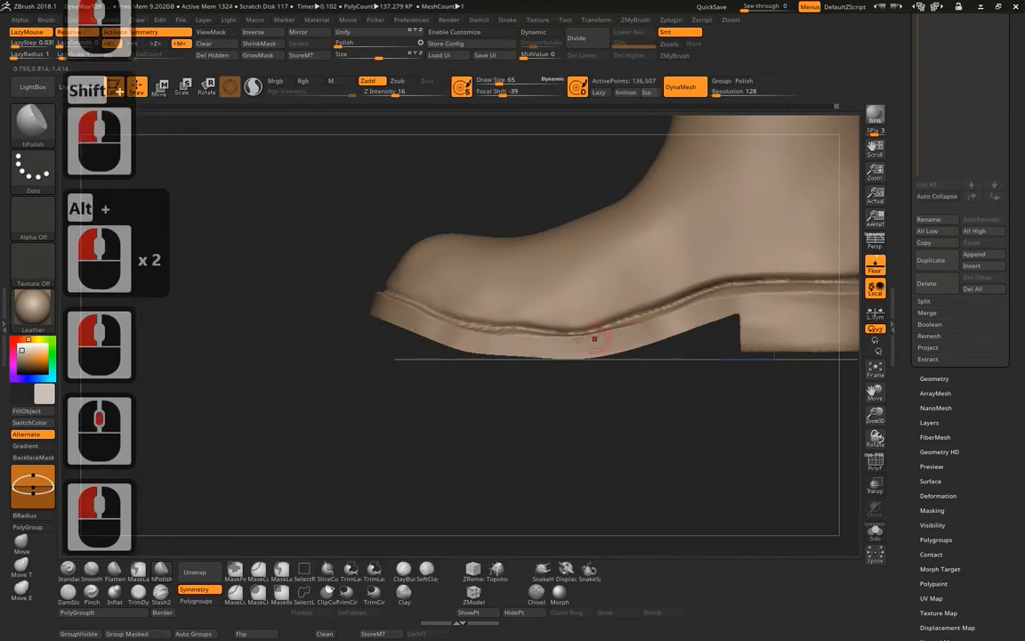
Adjust the welt line between forefoot and toe on the boot's opposite side with the Move brush at a draw size of 119.
{"action": "left_click", "coordinate": [20, 545]}
{"action": "left_click", "coordinate": [476, 316]}
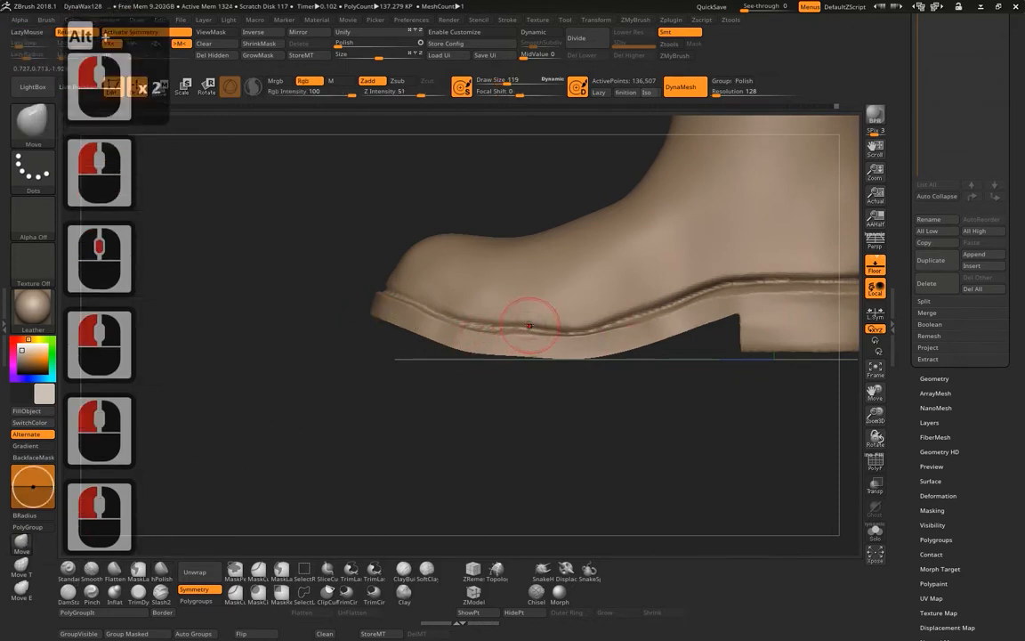
{"action": "left_click", "coordinate": [527, 325]}
{"action": "left_click", "coordinate": [525, 320]}
{"action": "left_click", "coordinate": [494, 312]}
{"action": "left_click", "coordinate": [469, 328]}
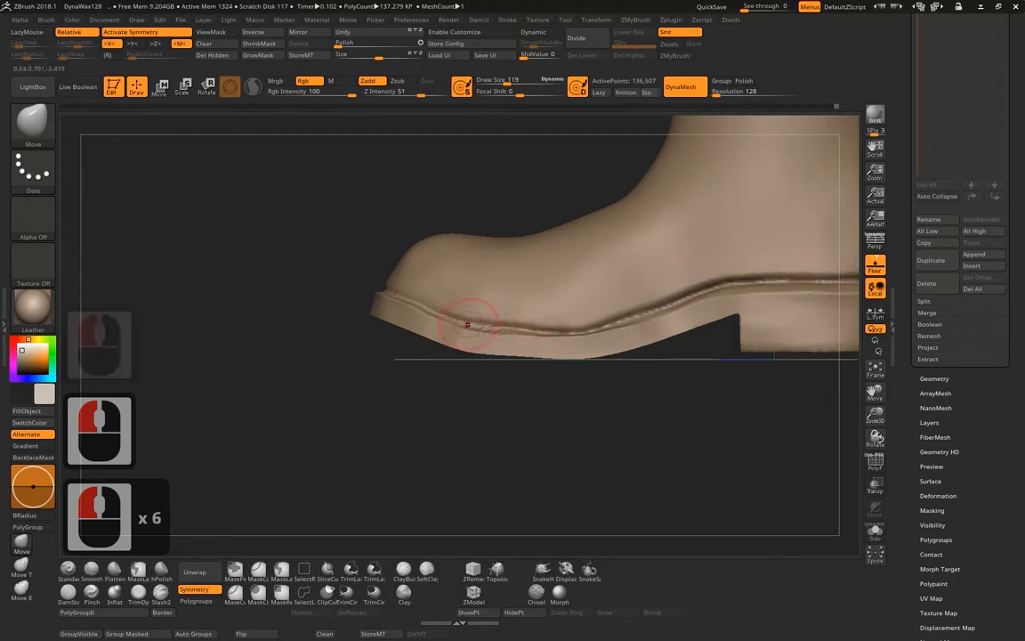
{"action": "left_click", "coordinate": [464, 321]}
{"action": "left_click", "coordinate": [445, 310]}
{"action": "left_click", "coordinate": [456, 317]}
{"action": "left_click", "coordinate": [467, 323]}
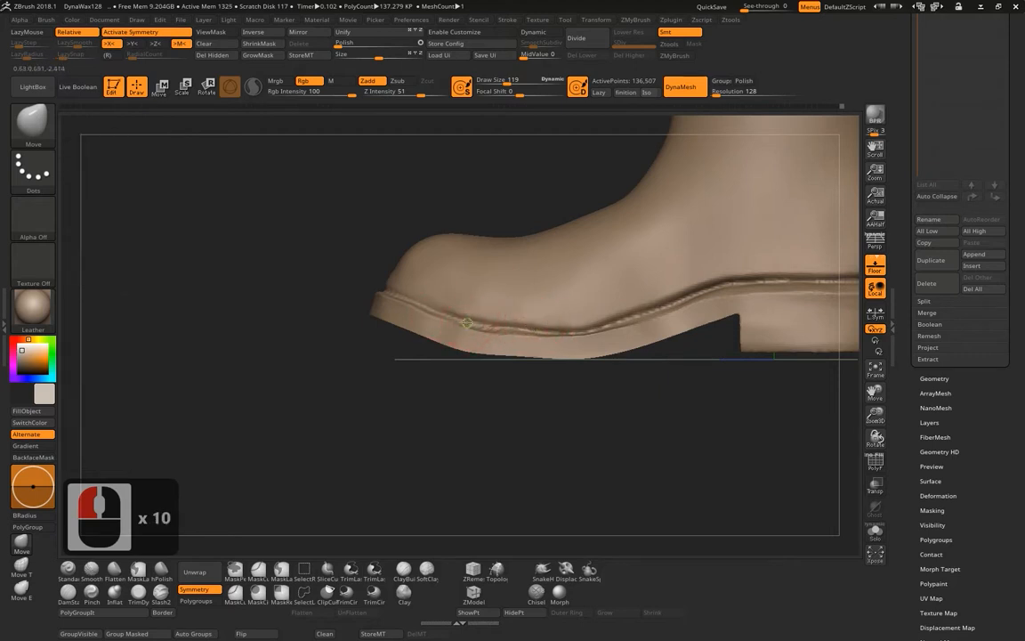
{"action": "left_click", "coordinate": [408, 292]}
Smooth the boot's upper just above the welt from the toe to the instep.
{"action": "left_click", "coordinate": [407, 284], "text": "shift"}
{"action": "left_click", "coordinate": [418, 281], "text": "shift"}
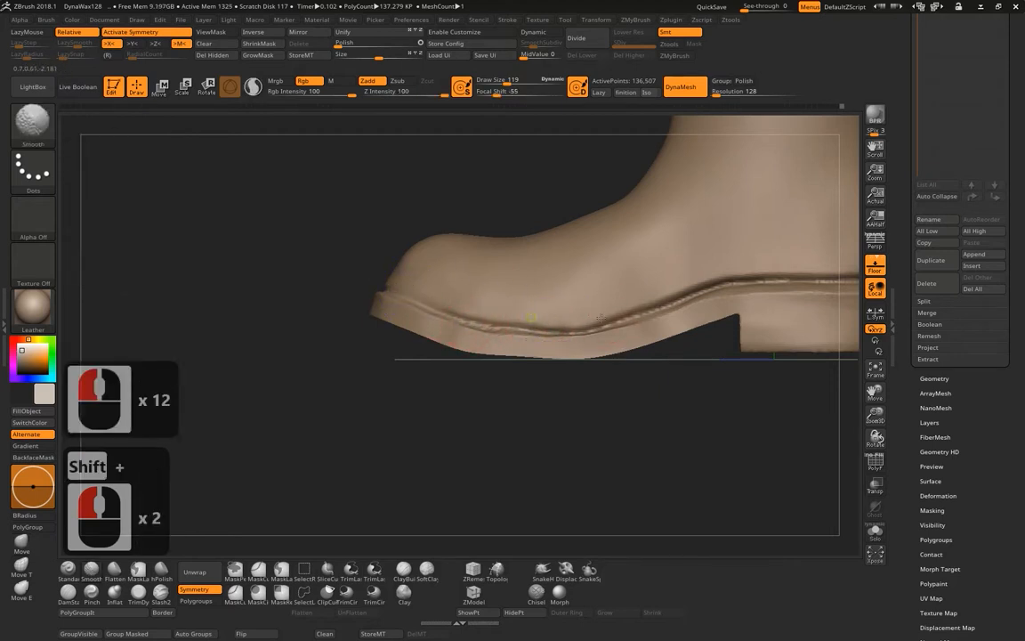
{"action": "left_click", "coordinate": [581, 270], "text": "shift"}
{"action": "left_click", "coordinate": [641, 300], "text": "shift"}
{"action": "left_click_drag", "start_coordinate": [669, 286], "coordinate": [637, 298], "text": "shift"}
{"action": "left_click_drag", "start_coordinate": [644, 296], "coordinate": [587, 312], "text": "shift"}
{"action": "mouse_move", "coordinate": [663, 398]}
{"action": "left_mouse_down", "text": "alt"}
{"action": "mouse_move", "coordinate": [430, 437]}
{"action": "mouse_move", "coordinate": [437, 431]}
{"action": "left_mouse_up", "text": "alt"}
{"action": "left_click_drag", "start_coordinate": [614, 308], "coordinate": [636, 310], "text": "shift"}
{"action": "left_click_drag", "start_coordinate": [636, 309], "coordinate": [657, 311], "text": "shift"}
{"action": "left_click_drag", "start_coordinate": [692, 366], "coordinate": [604, 478]}
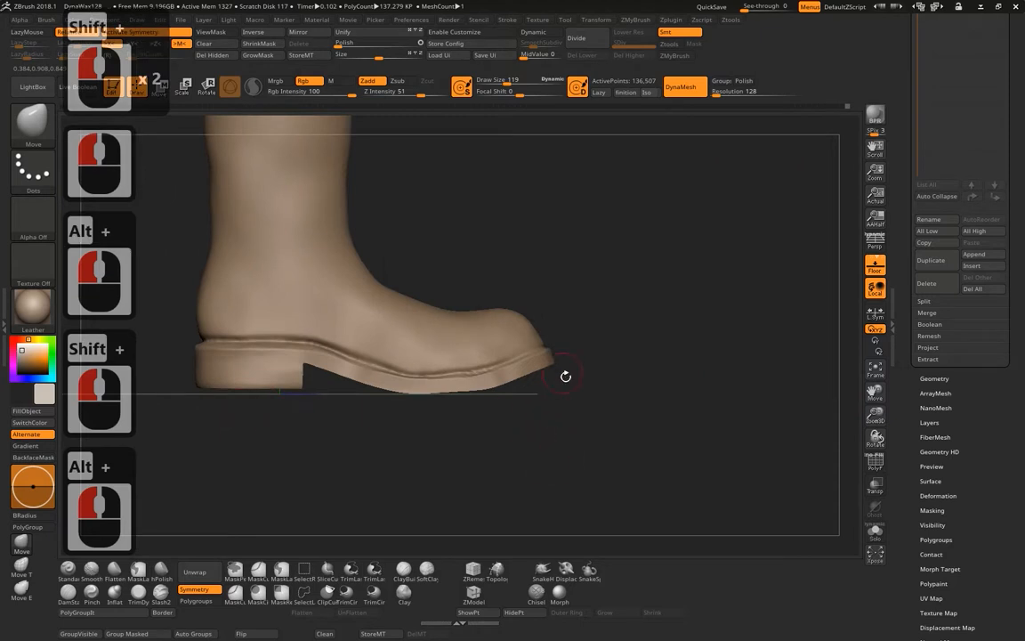
{"action": "left_click_drag", "start_coordinate": [565, 377], "coordinate": [562, 542], "text": "shift"}
{"action": "left_click_drag", "start_coordinate": [616, 373], "coordinate": [675, 324], "text": "alt"}
{"action": "left_click_drag", "start_coordinate": [641, 396], "coordinate": [697, 400], "text": "shift"}
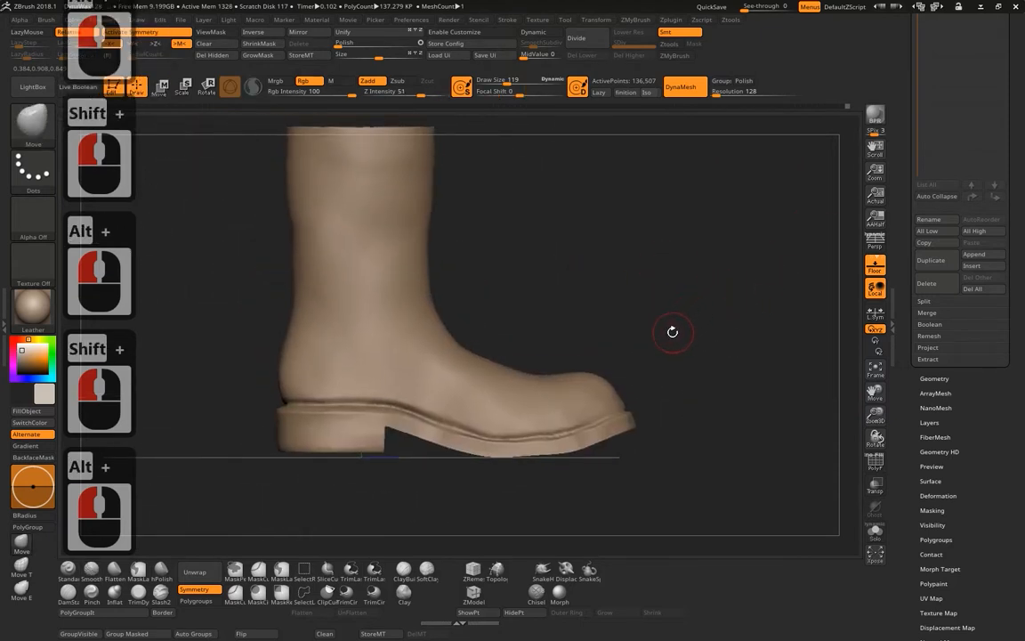
{"action": "left_click_drag", "start_coordinate": [645, 270], "coordinate": [713, 344], "text": "alt"}
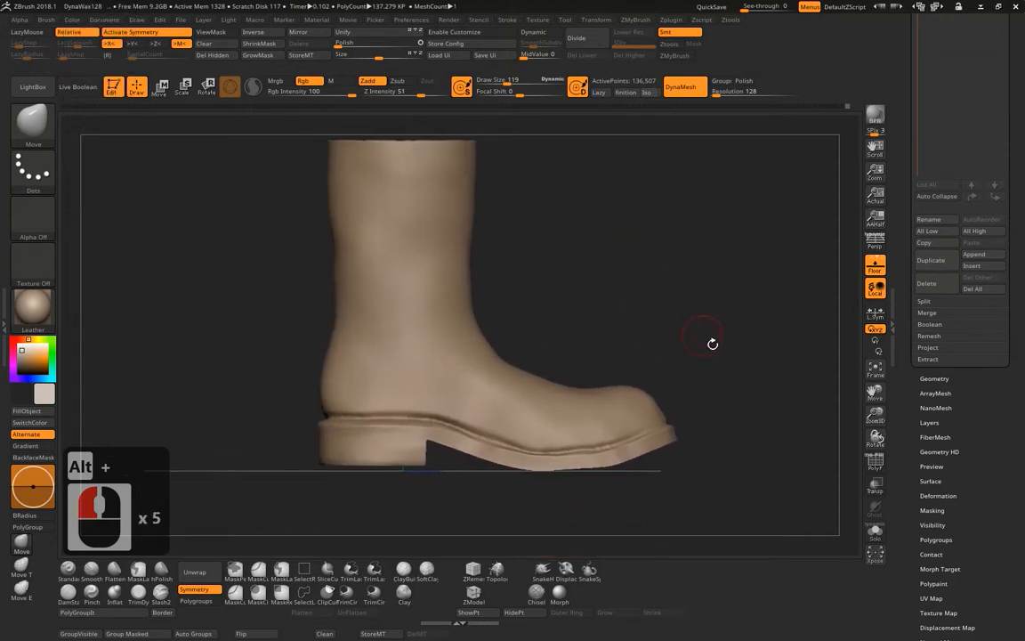